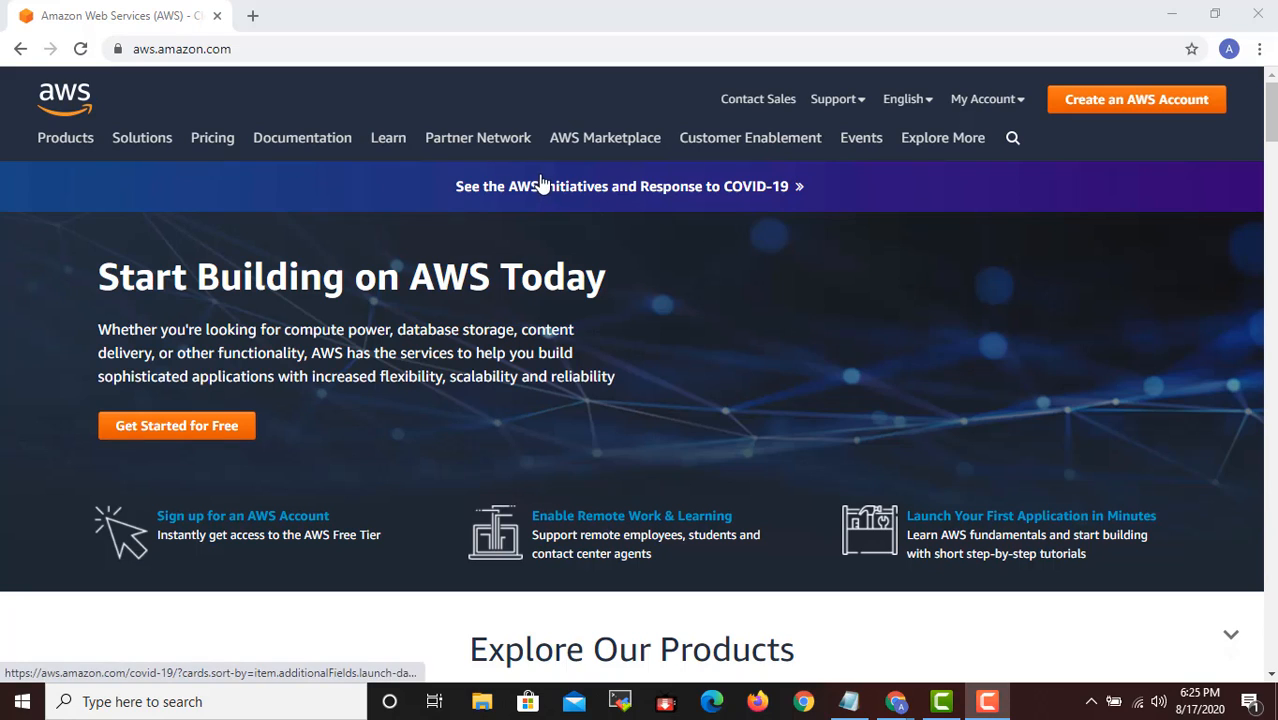
# - Open the Amazon S3 product page at aws.amazon.com/s3 in a new browser tab
pyautogui.click(607, 142)
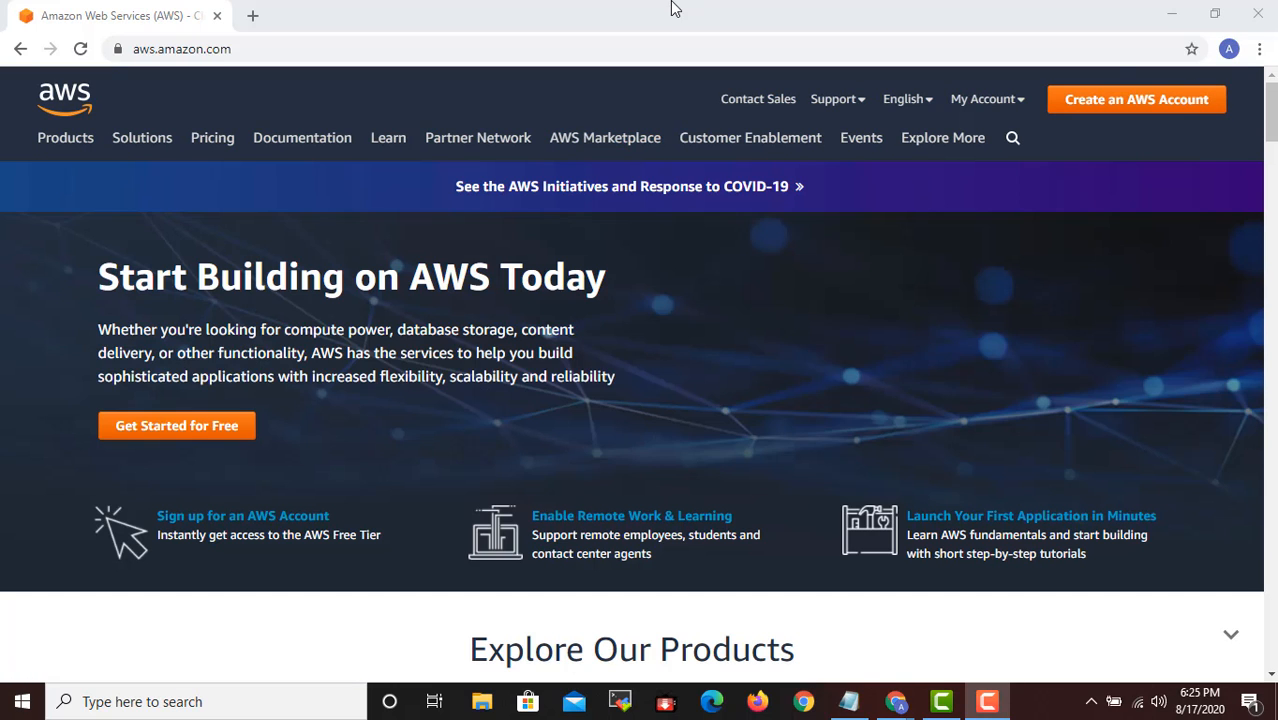
pyautogui.click(252, 15)
pyautogui.click(265, 44)
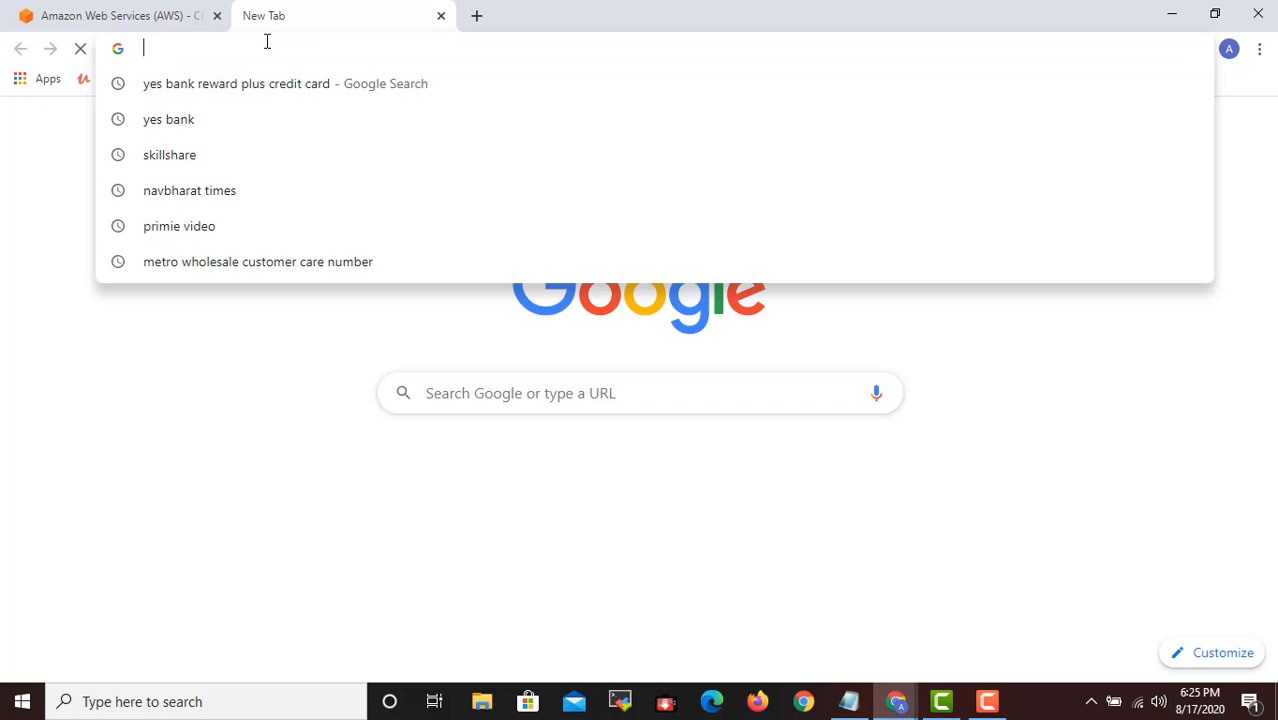
pyautogui.write('aws.')
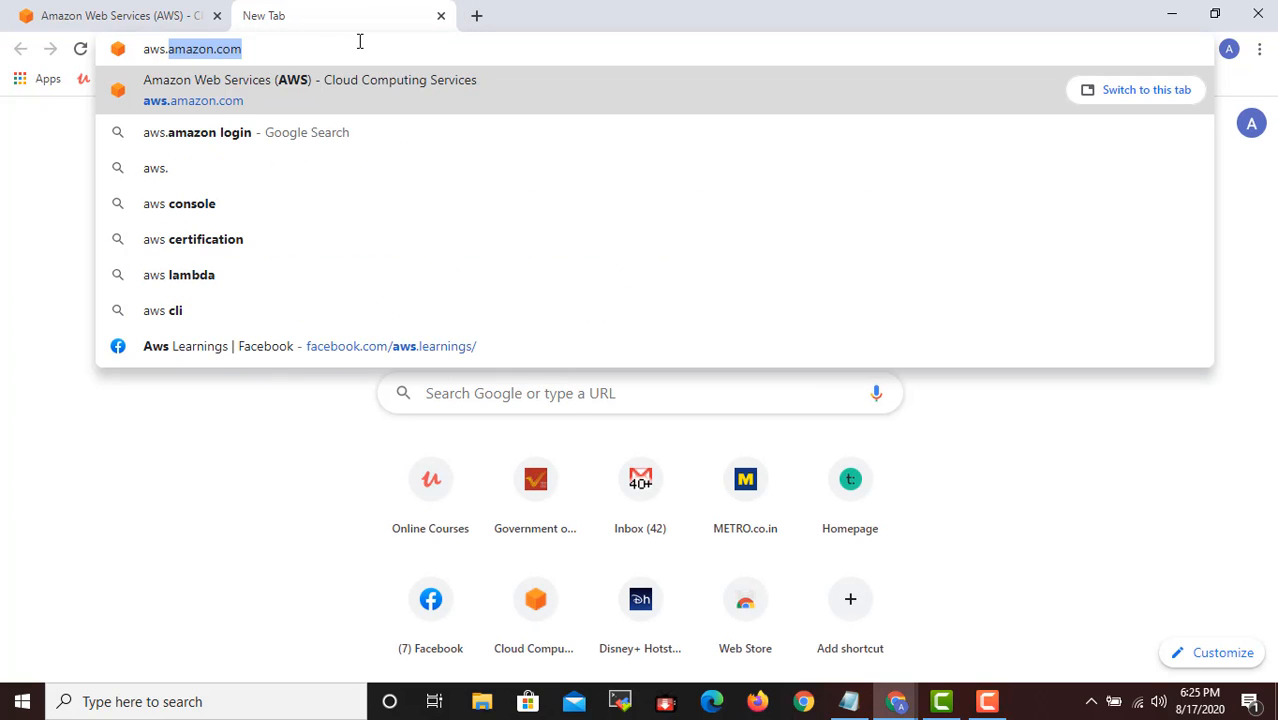
pyautogui.press('Right')
pyautogui.write('/')
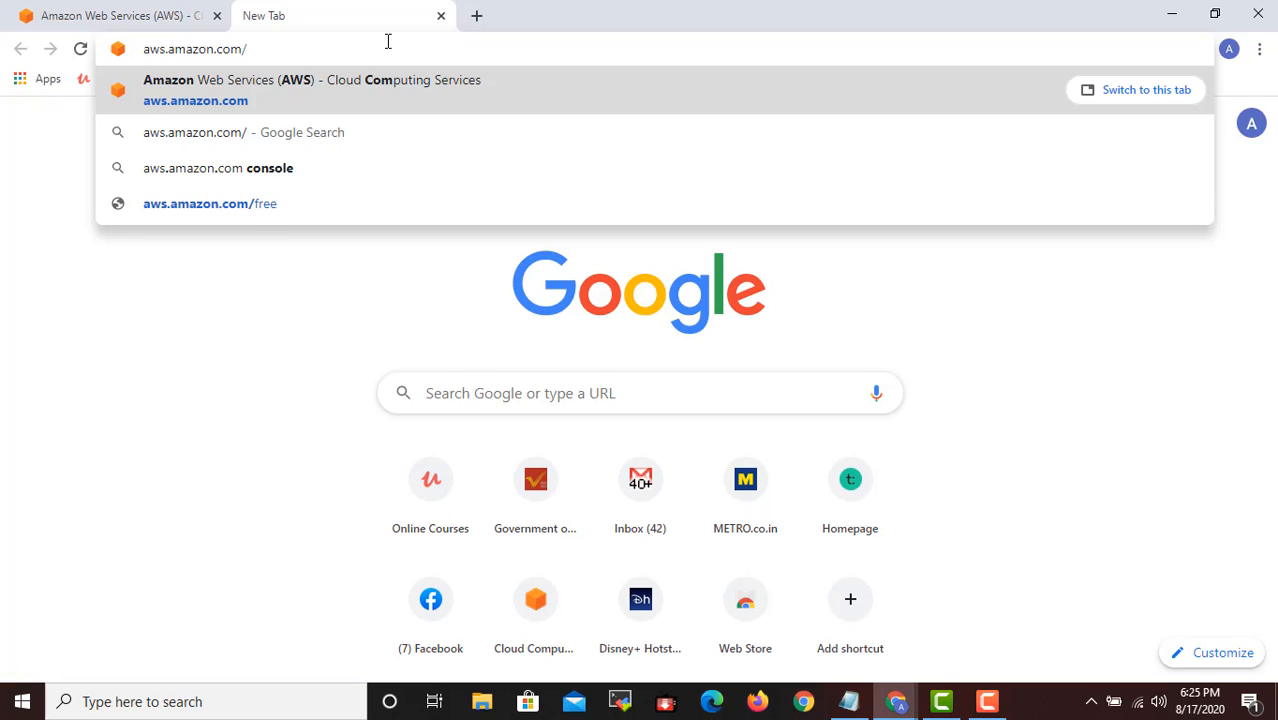
pyautogui.write('s3')
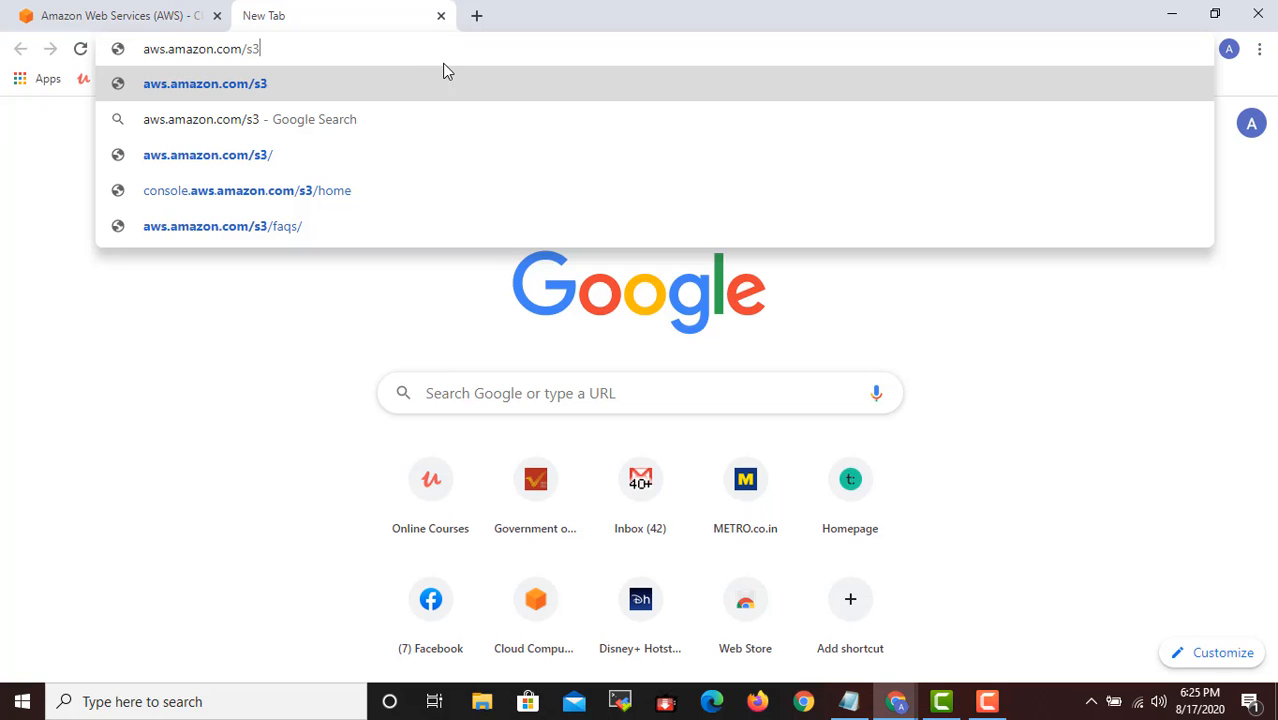
pyautogui.press('Return')
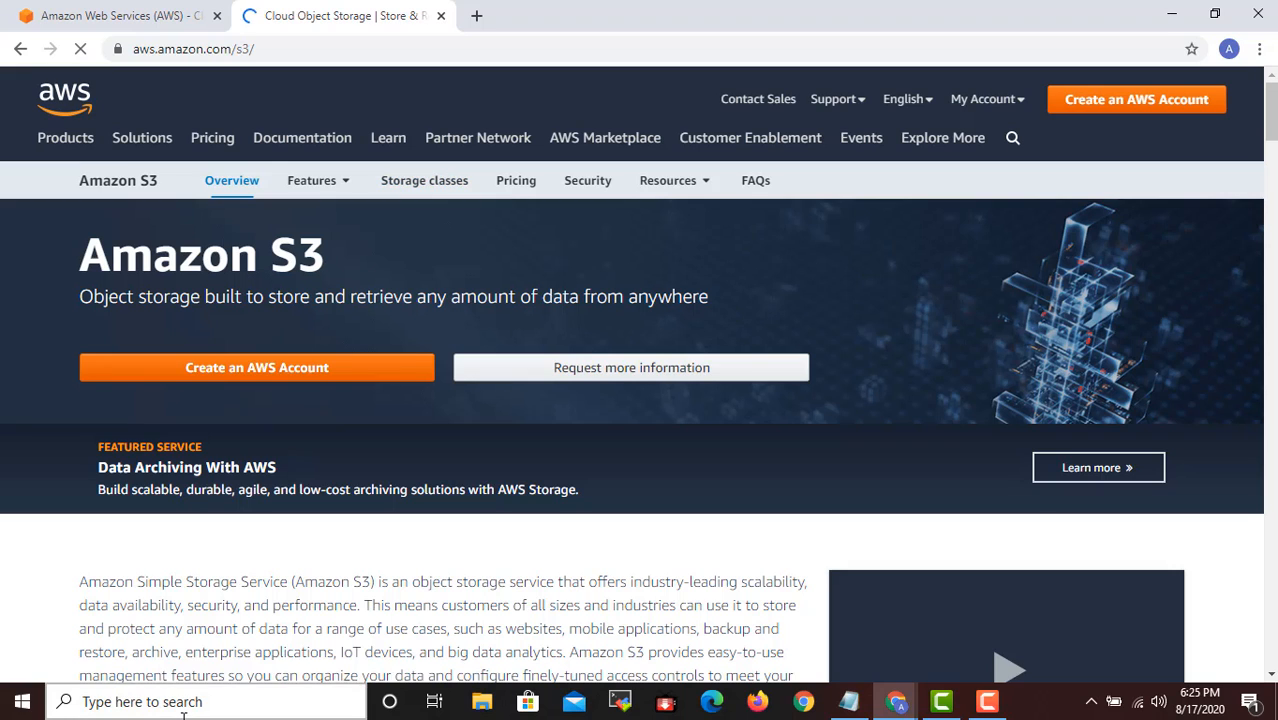
# - Look through the Amazon S3 overview page, including its introductory description and Benefits section
pyautogui.scroll(-1, 528, 500)
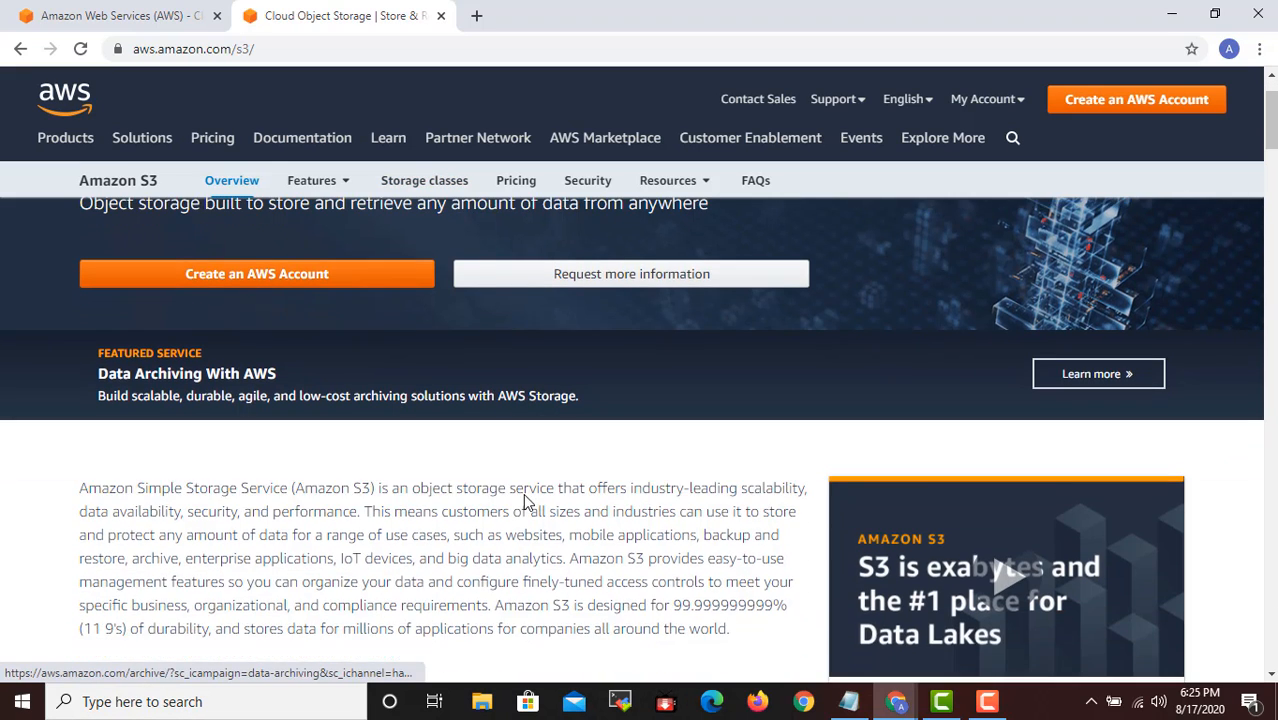
pyautogui.scroll(1, 526, 500)
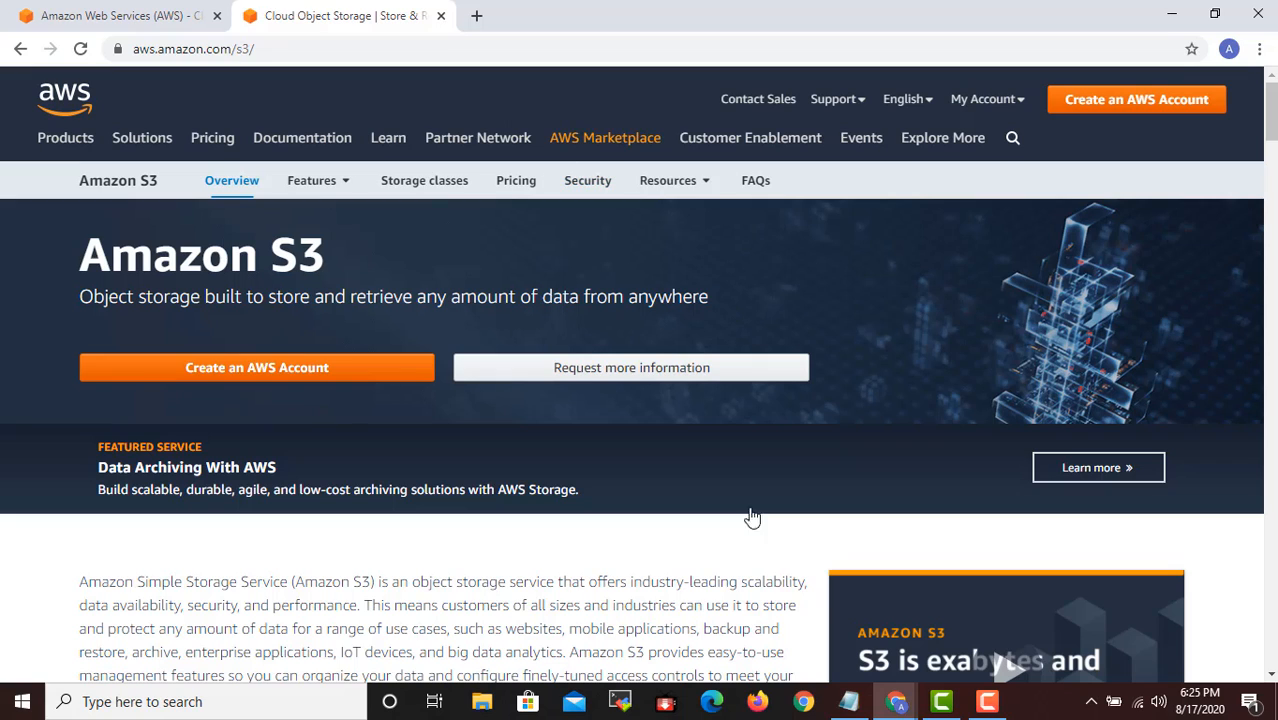
pyautogui.scroll(-7, 603, 463)
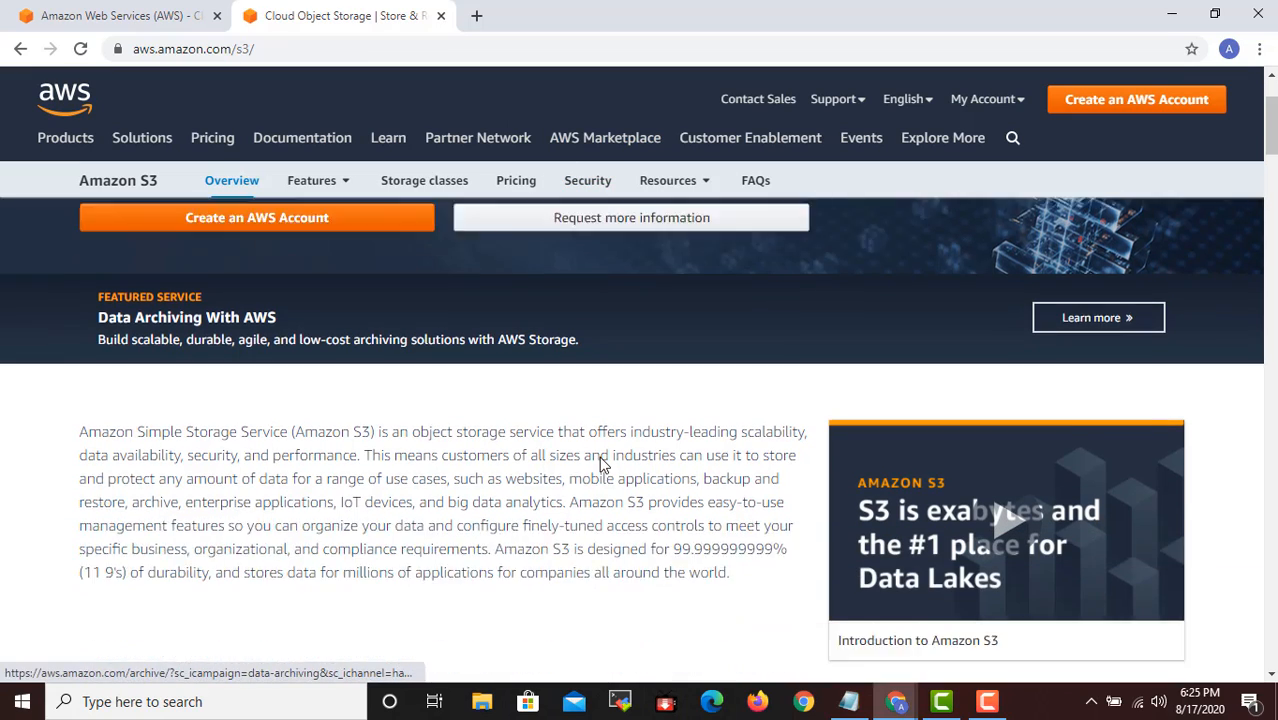
pyautogui.scroll(7, 590, 460)
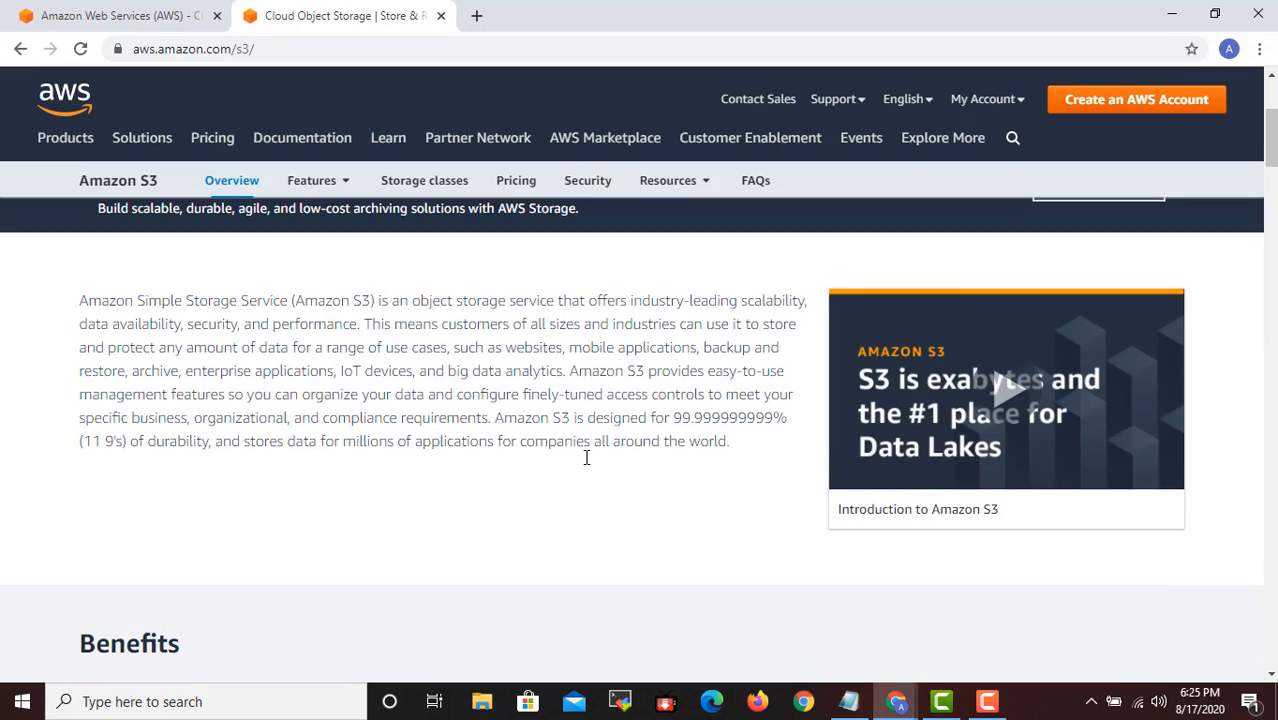
pyautogui.scroll(-7, 586, 464)
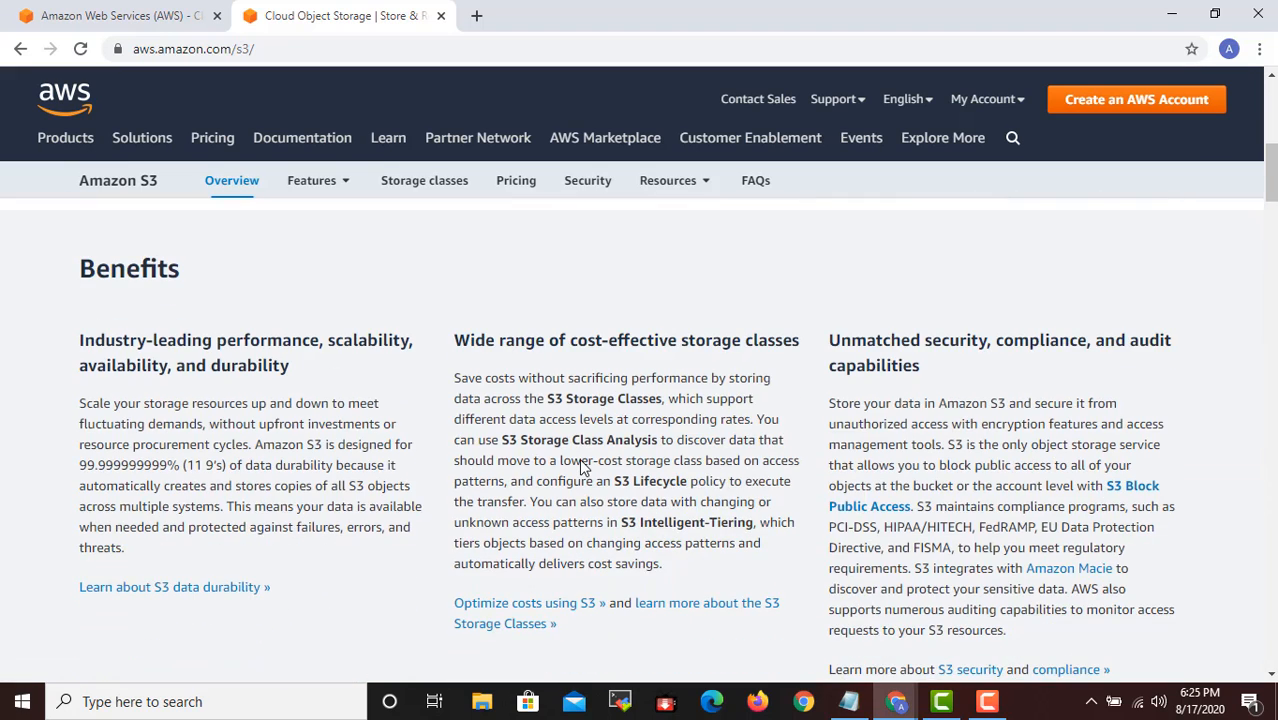
pyautogui.scroll(7, 575, 450)
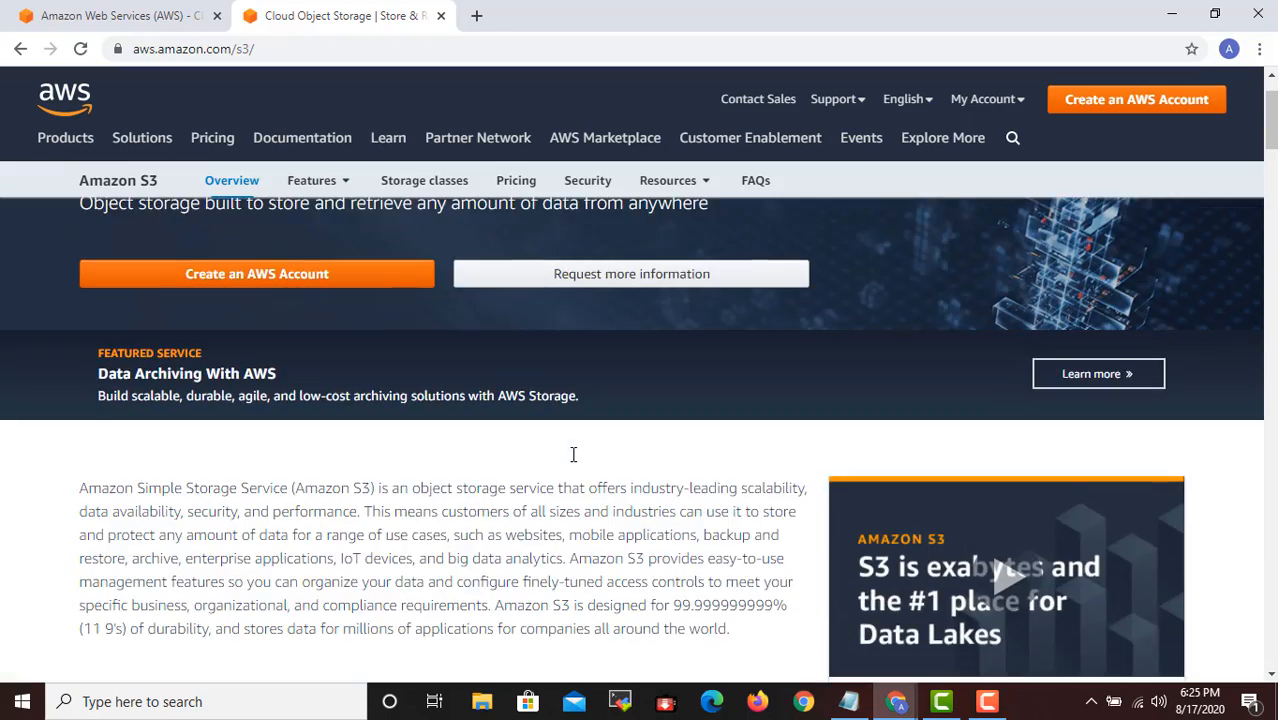
pyautogui.scroll(-6, 573, 452)
pyautogui.scroll(7, 573, 454)
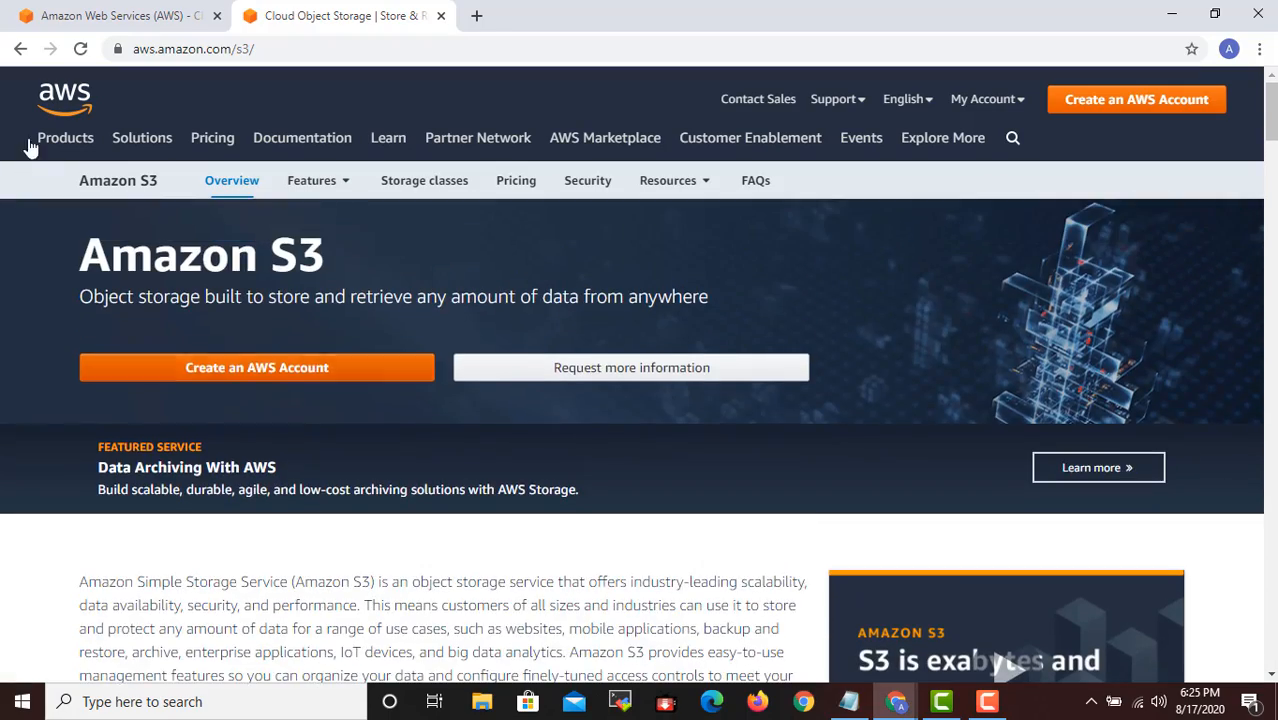
pyautogui.click(50, 139)
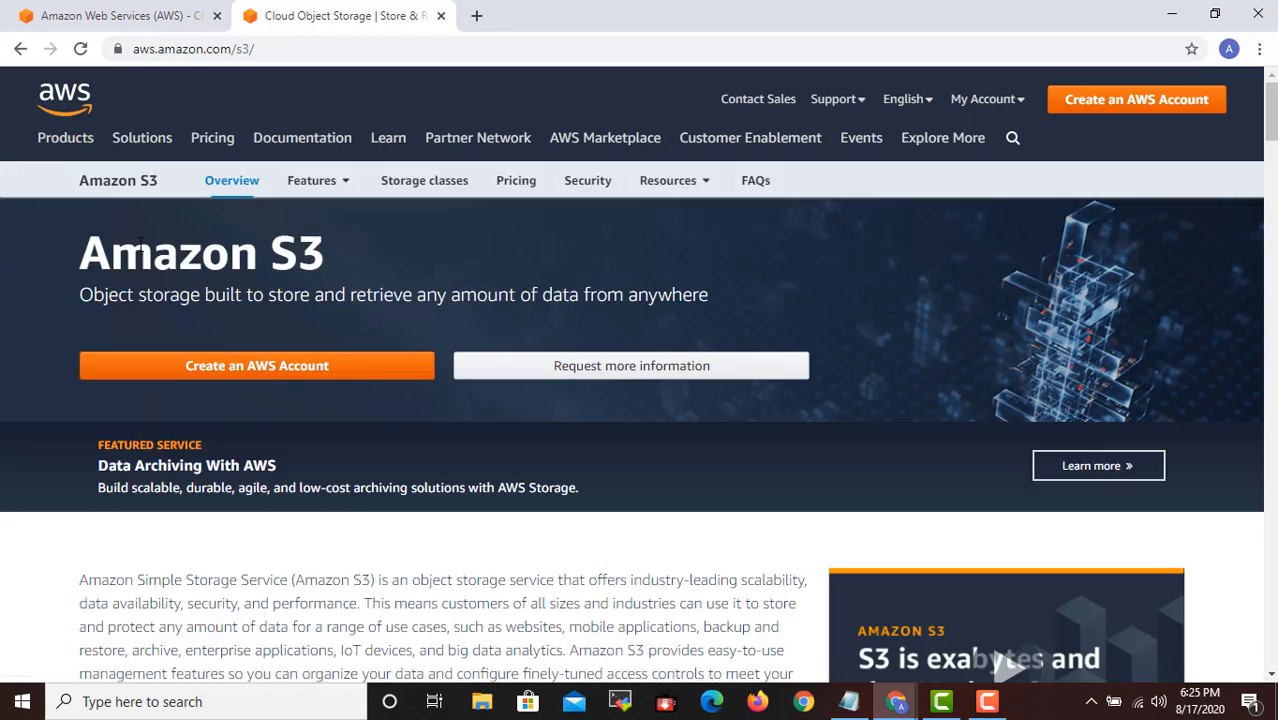
pyautogui.scroll(-10, 385, 433)
pyautogui.scroll(10, 412, 480)
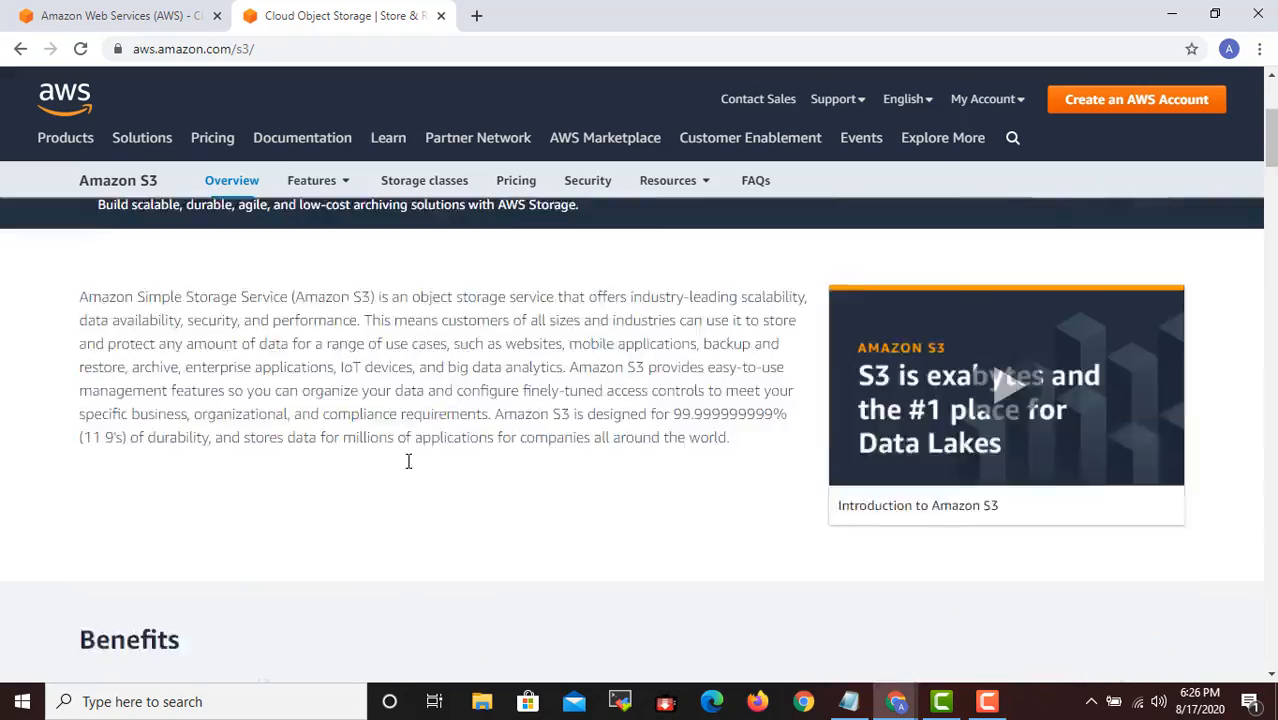
# - Go to the S3 Features page and open its storage management, storage classes, and access management sections in separate new tabs
pyautogui.click(340, 186)
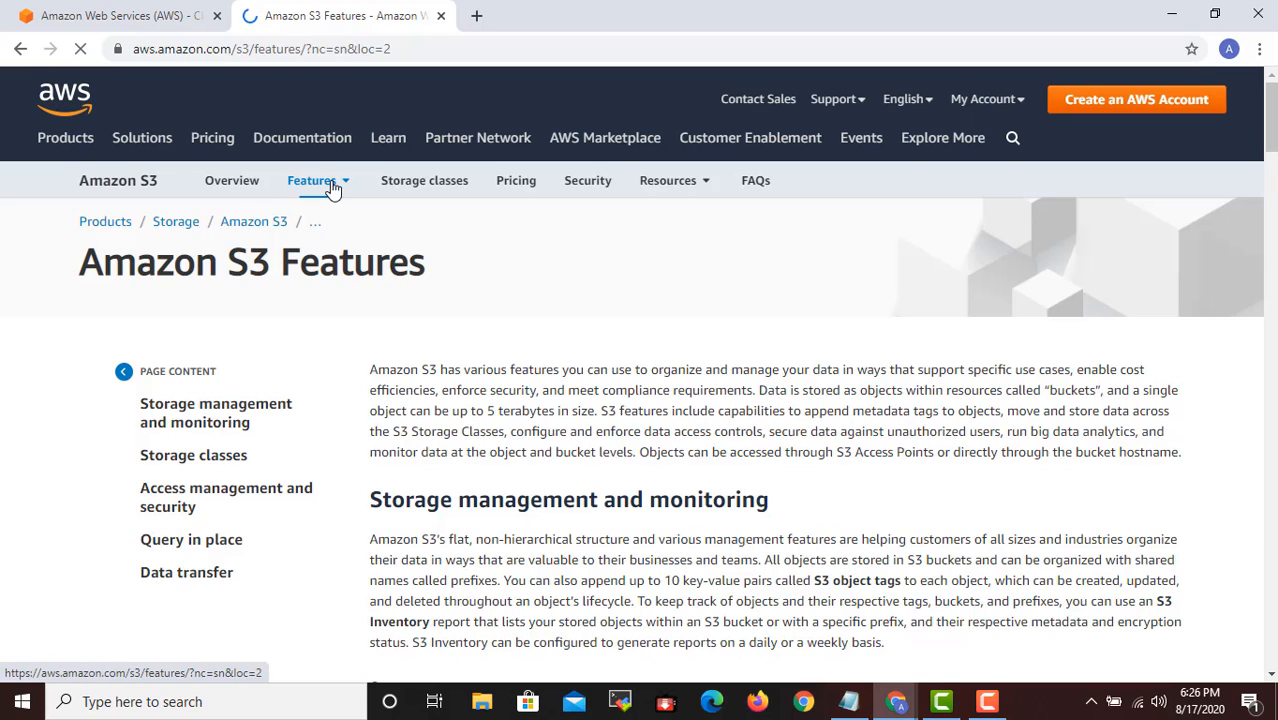
pyautogui.click(335, 187)
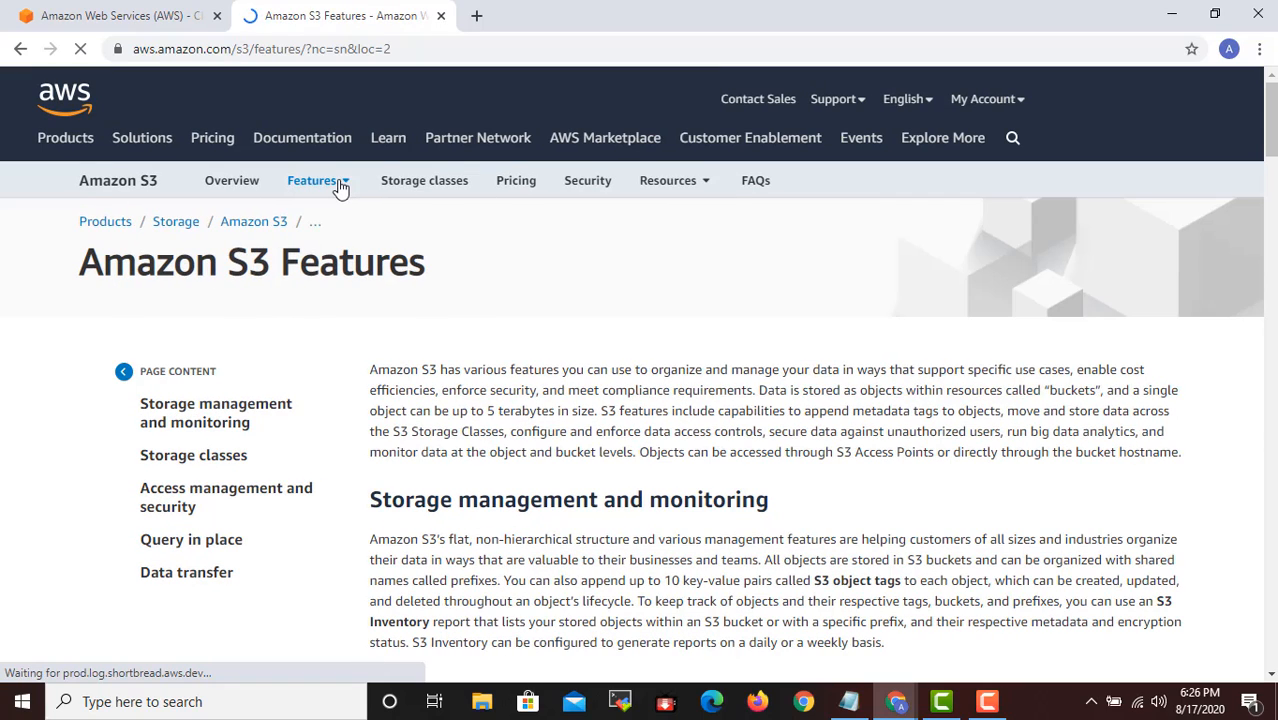
pyautogui.rightClick(220, 420)
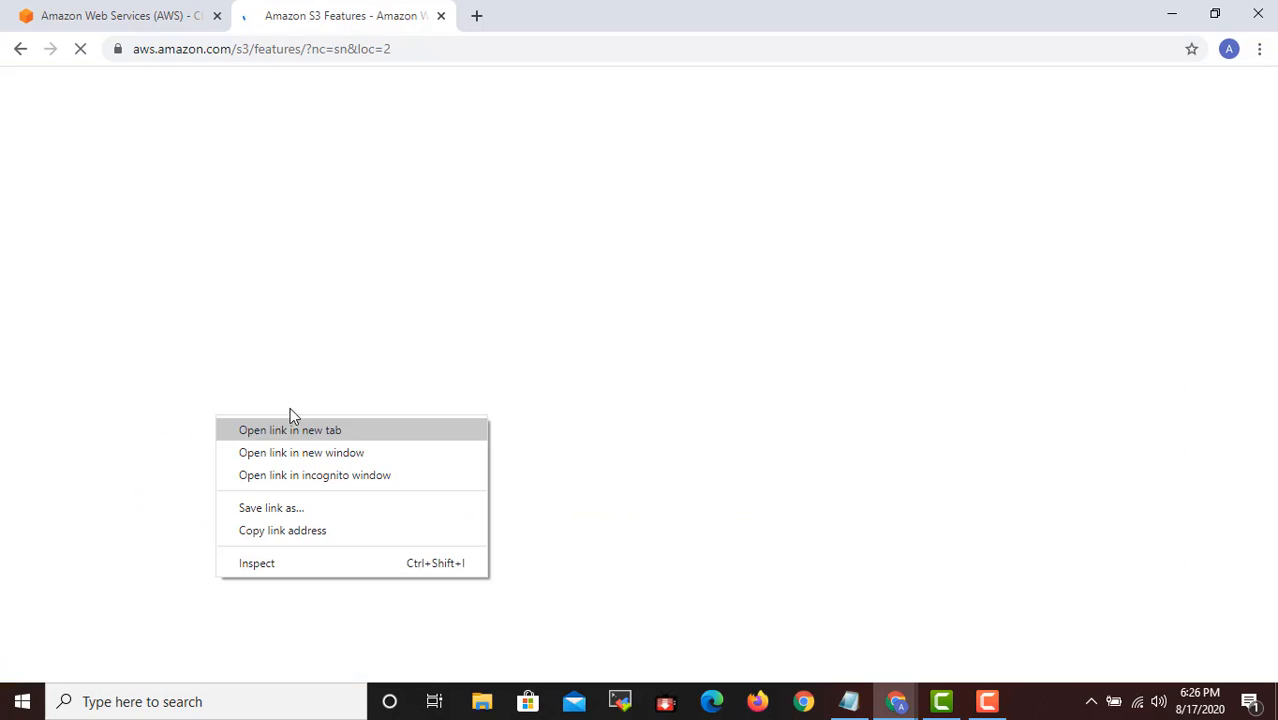
pyautogui.click(310, 430)
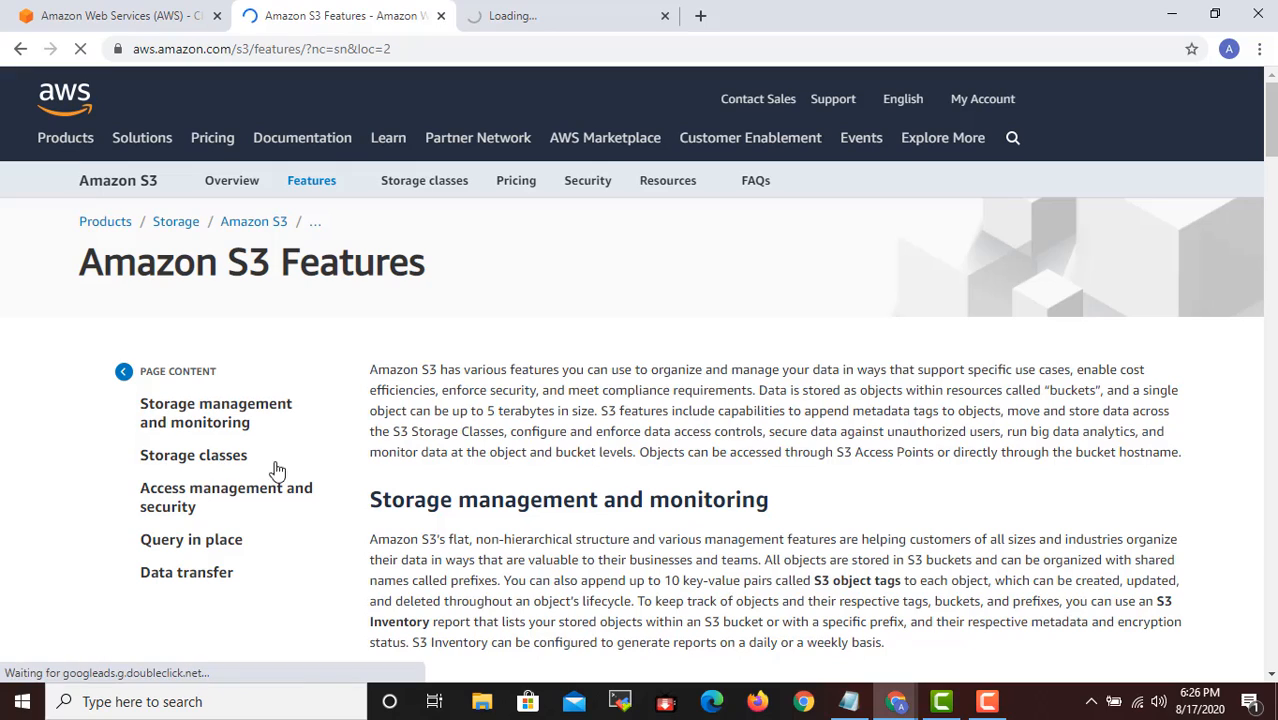
pyautogui.rightClick(215, 460)
pyautogui.click(282, 474)
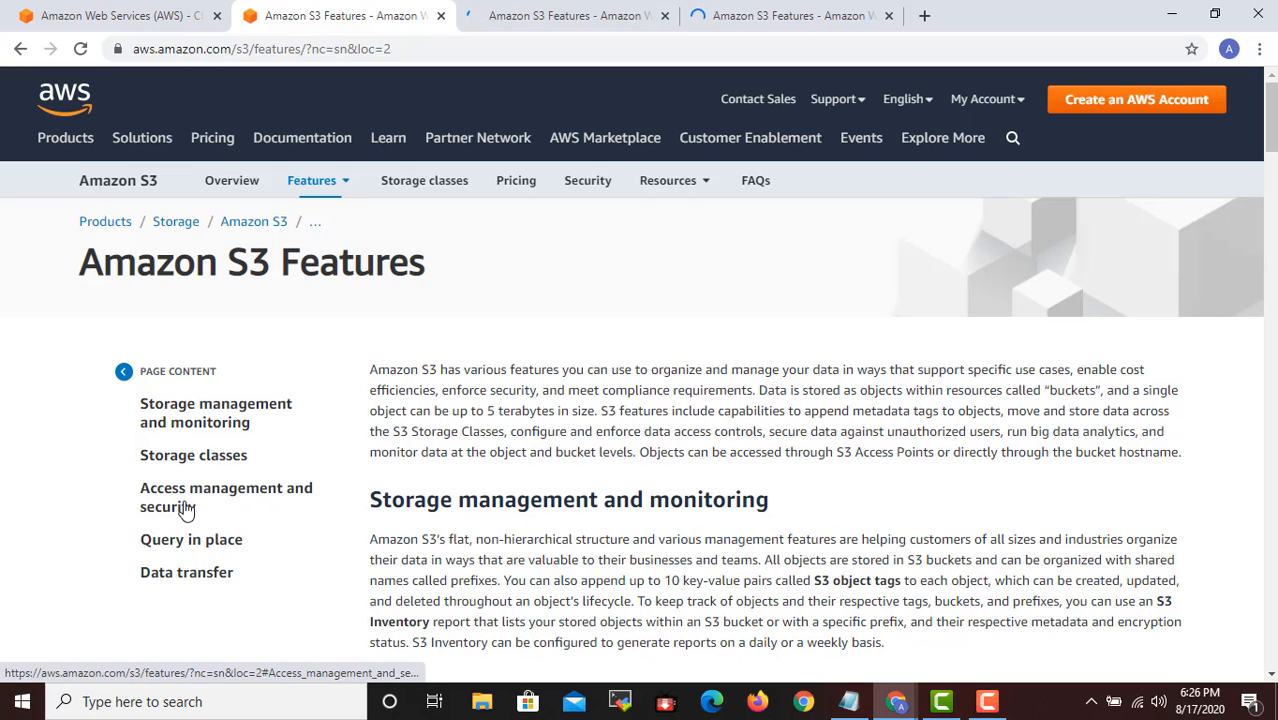
pyautogui.rightClick(187, 503)
pyautogui.click(230, 518)
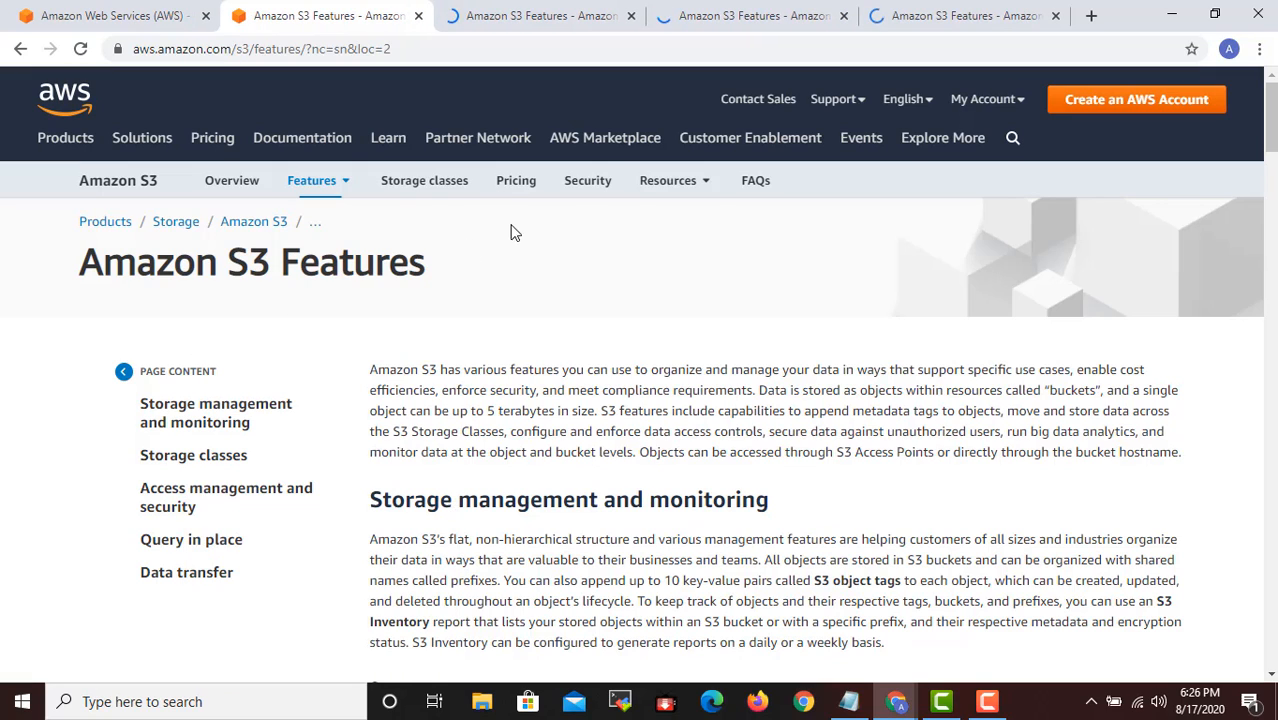
# - Open the S3 Storage classes, Pricing and Security pages in new tabs, and return the current tab to the Overview description
pyautogui.rightClick(440, 188)
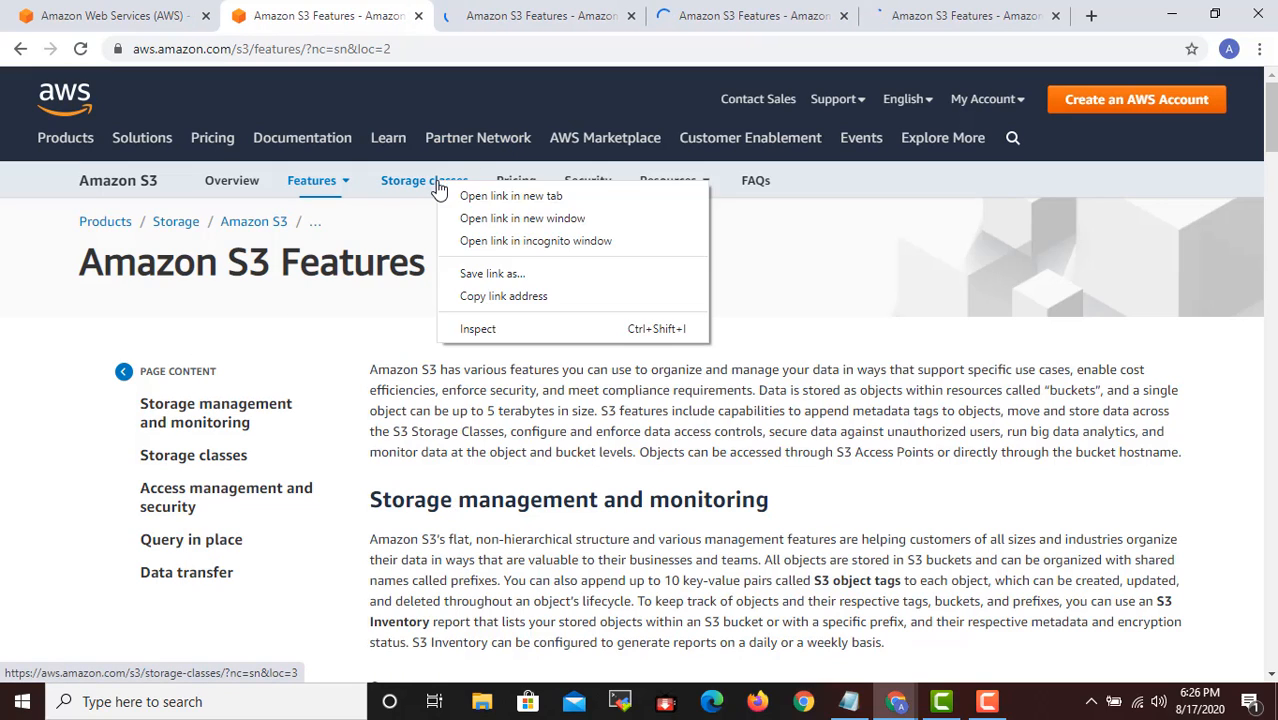
pyautogui.click(482, 198)
pyautogui.rightClick(530, 186)
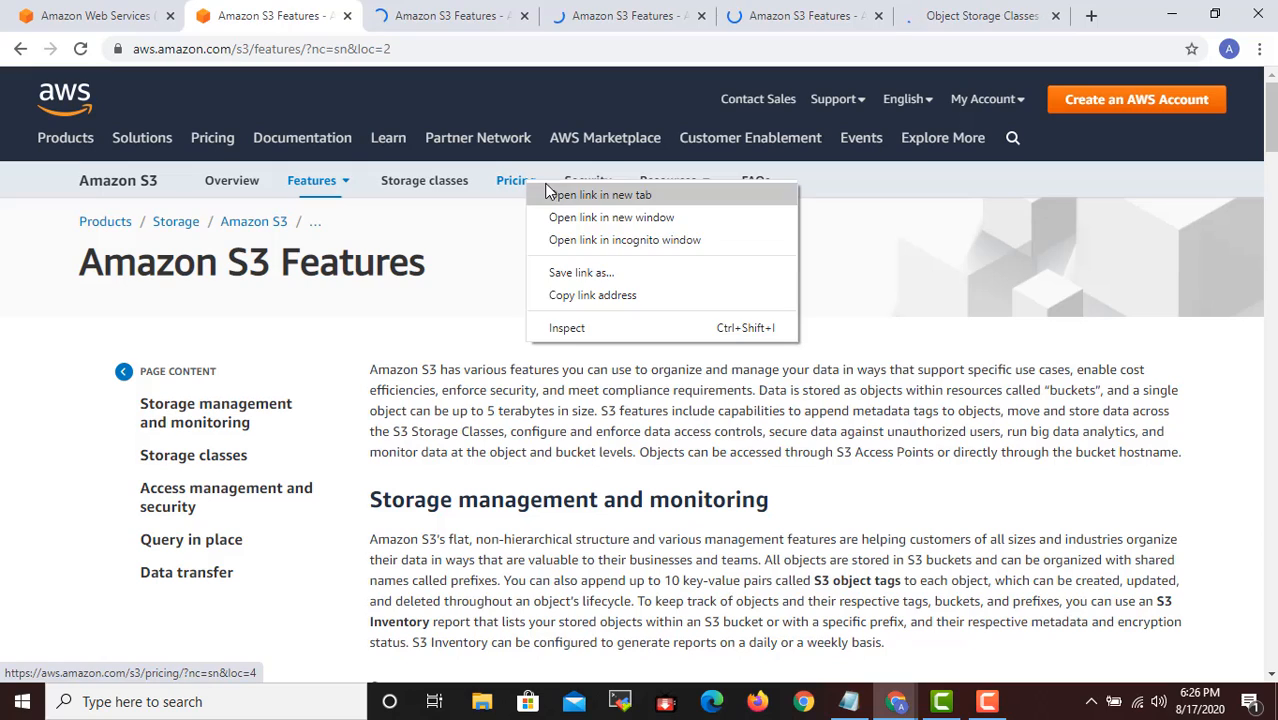
pyautogui.click(555, 196)
pyautogui.rightClick(590, 188)
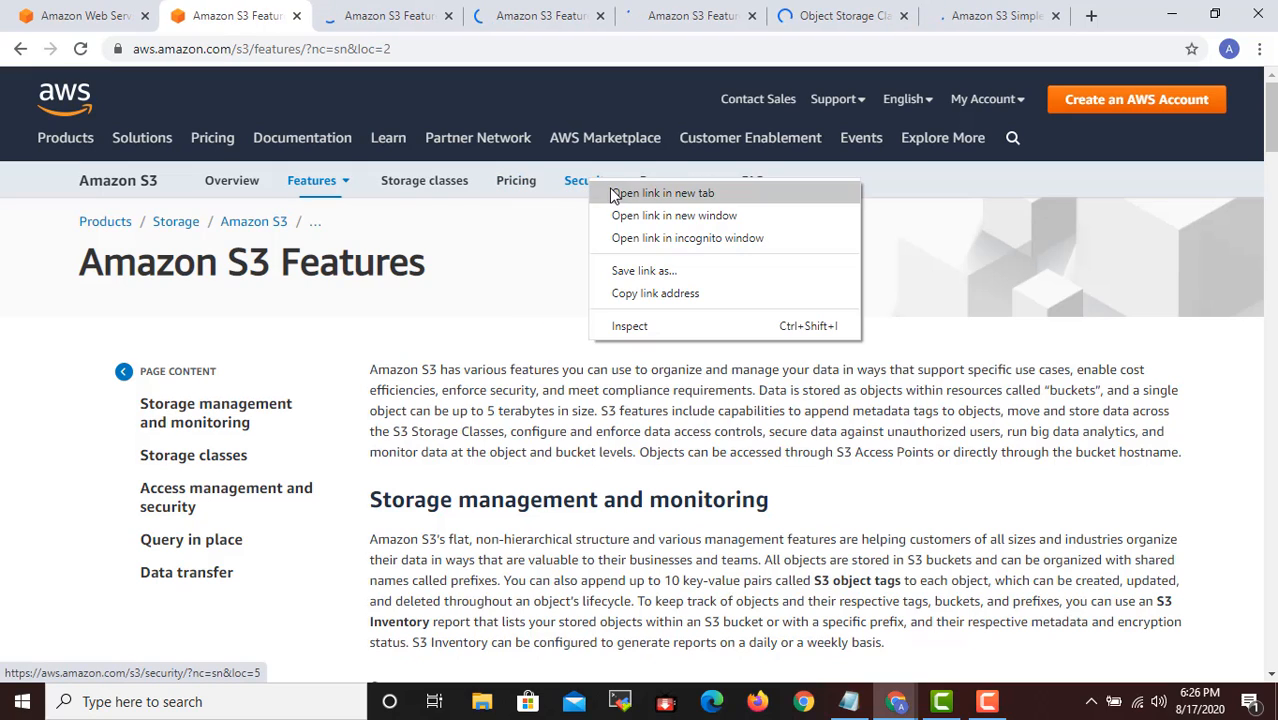
pyautogui.click(614, 193)
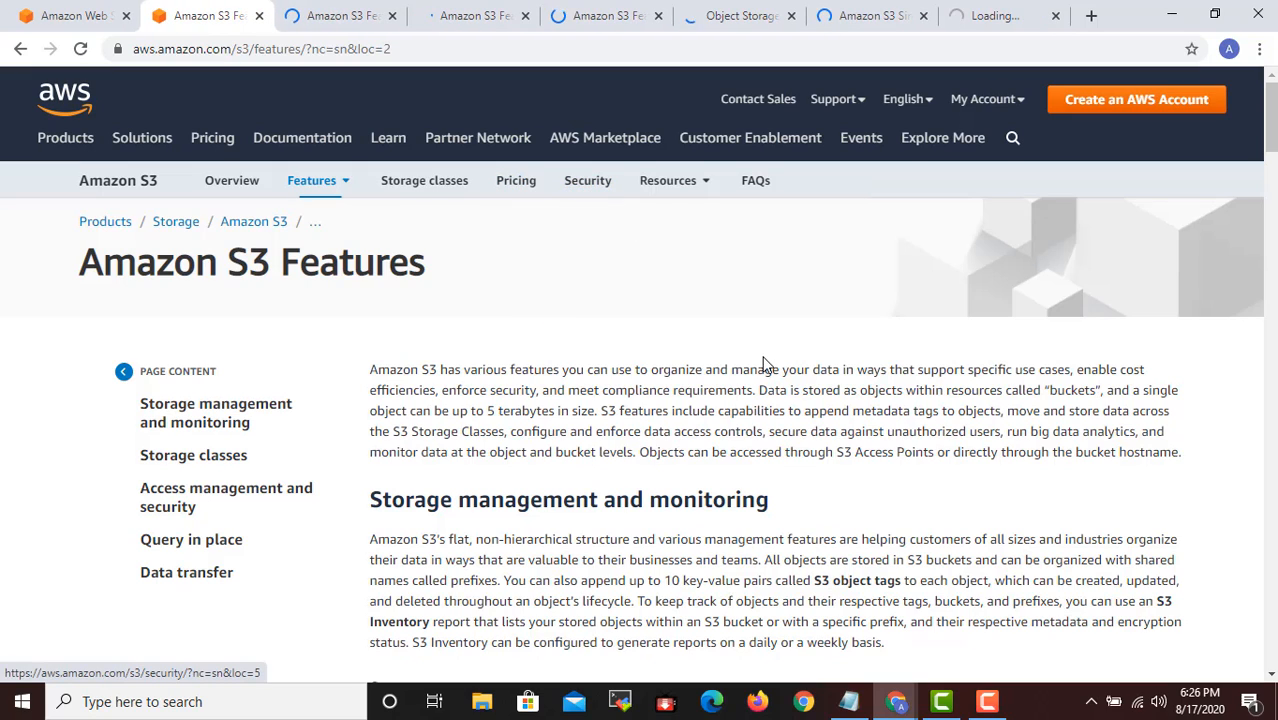
pyautogui.click(240, 197)
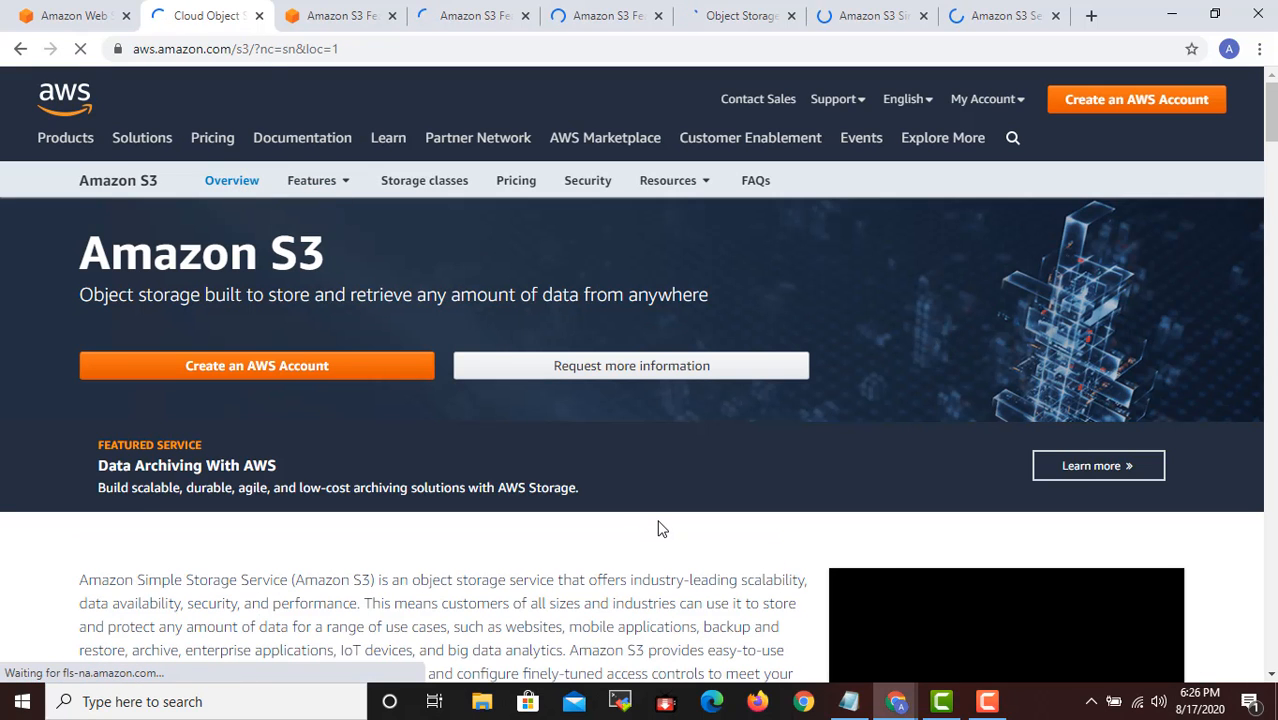
pyautogui.scroll(-3, 658, 528)
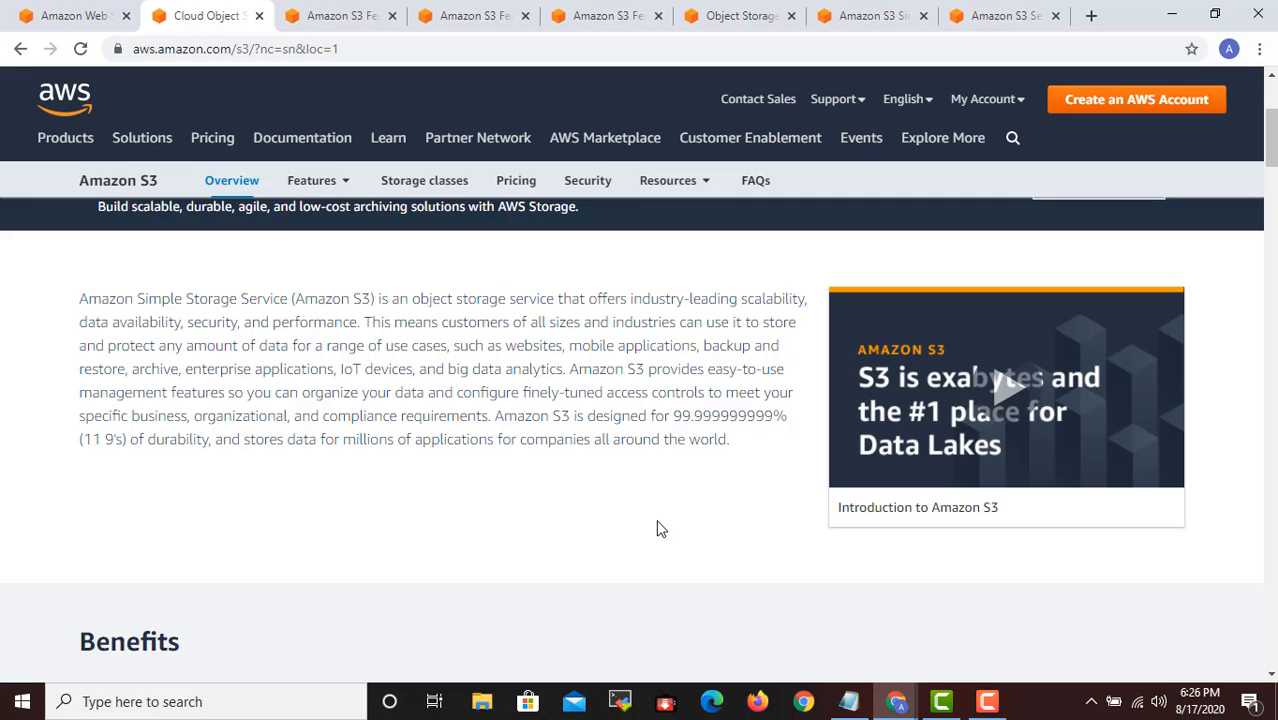
# - Switch to the Notepad notes and add the line "It is an Object Based Storage -" under the Features heading
pyautogui.click(848, 701)
pyautogui.click(525, 193)
pyautogui.click(539, 304)
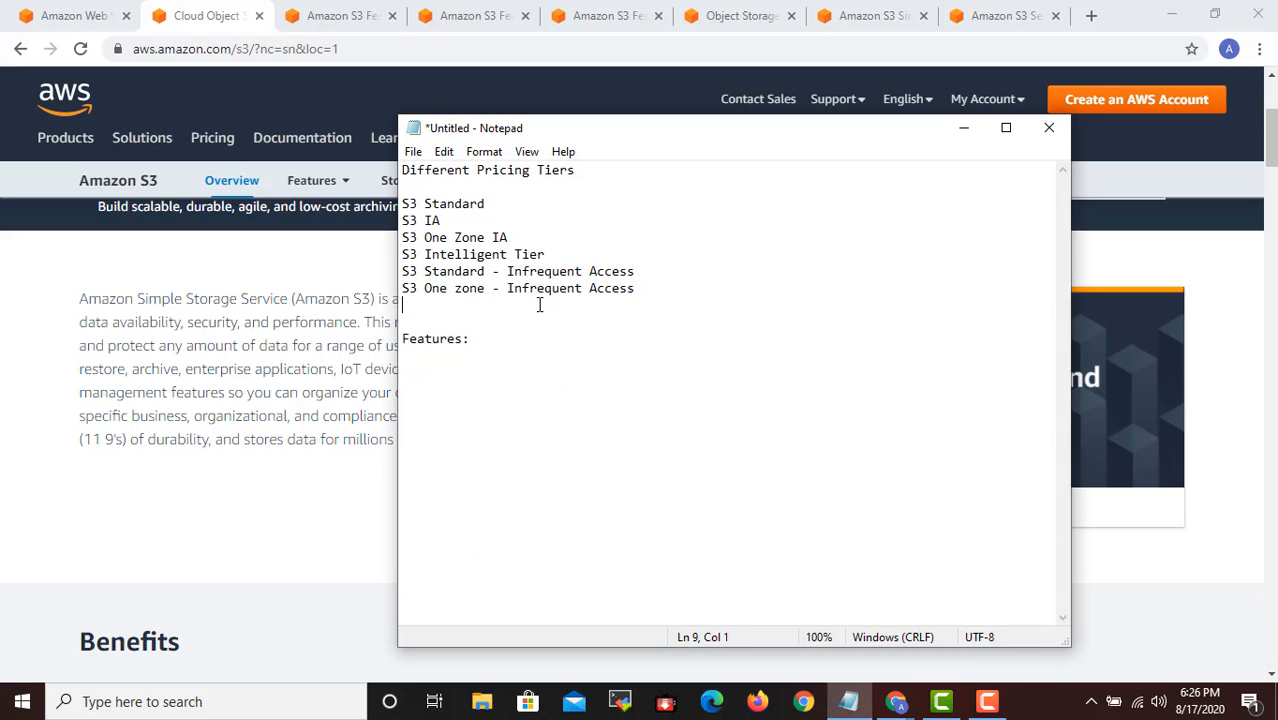
pyautogui.press('Down')
pyautogui.press('Down')
pyautogui.press('Down')
pyautogui.write('s it')
pyautogui.press('BackSpace')
pyautogui.press('BackSpace')
pyautogui.press('BackSpace')
pyautogui.press('BackSpace')
pyautogui.write('It s')
pyautogui.press('BackSpace')
pyautogui.write('is an Object ')
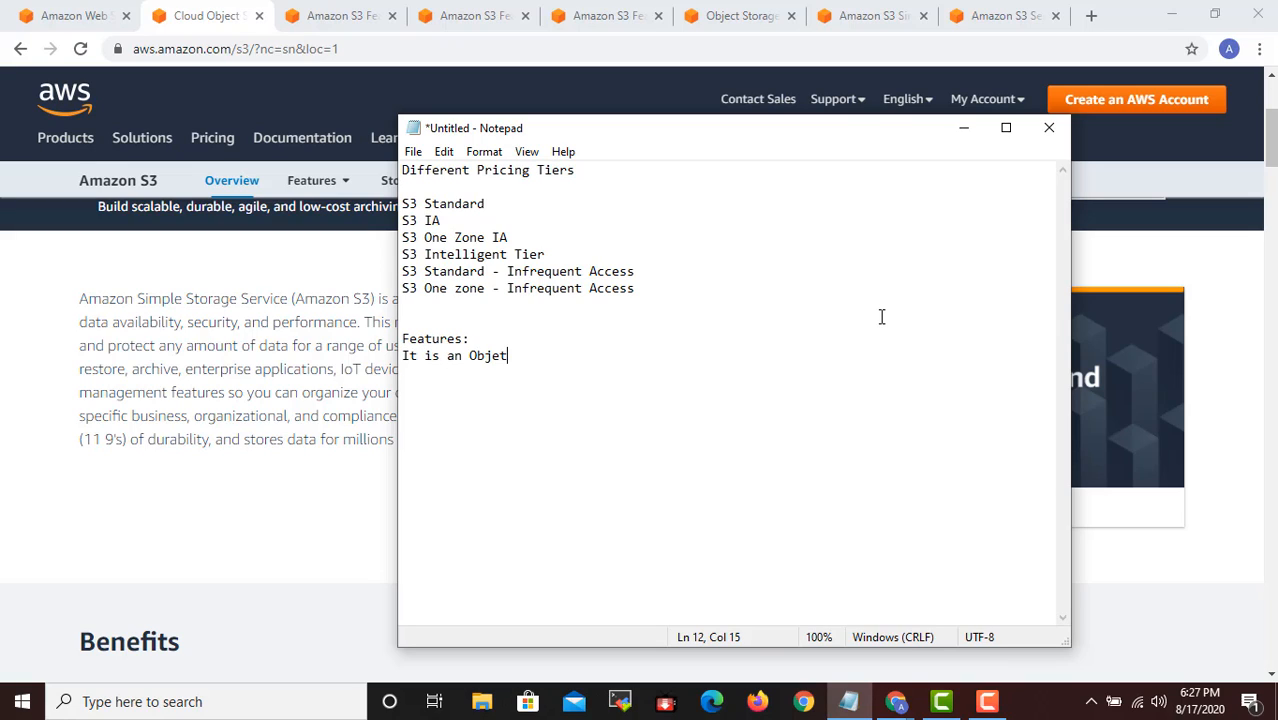
pyautogui.write('Based Storage -')
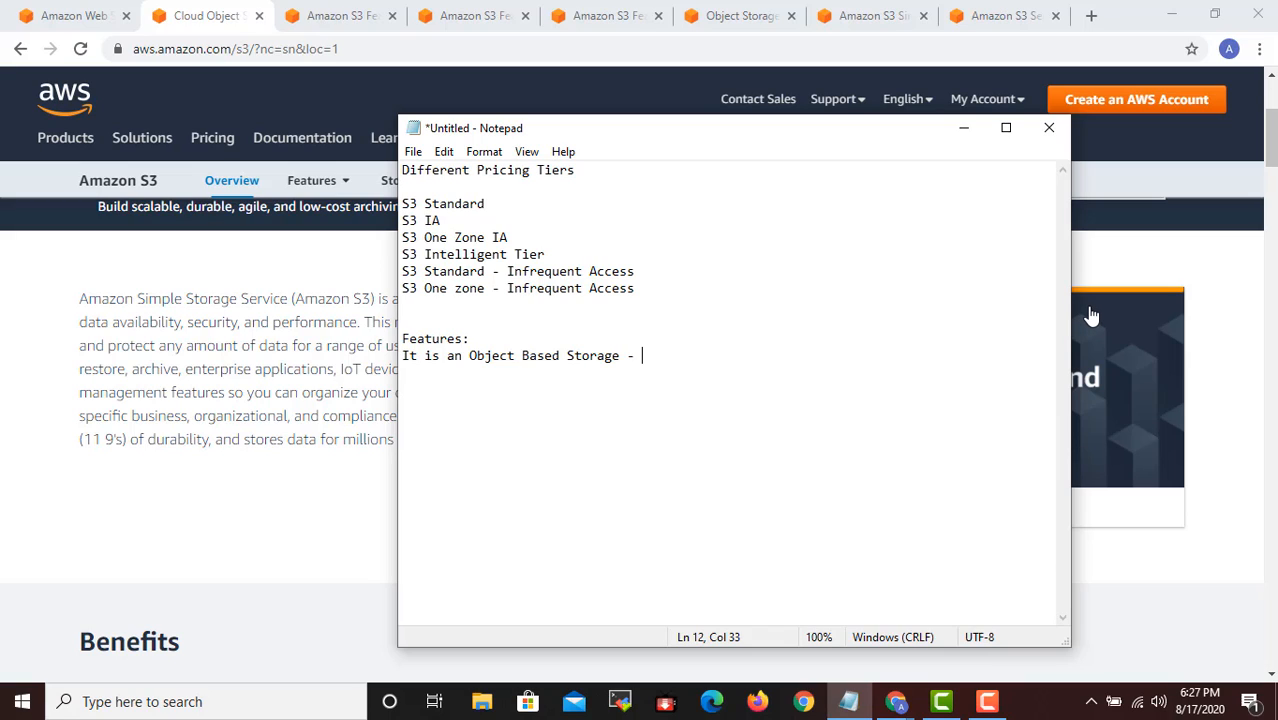
# - Add "Versioning" and "Different Pricing Schemes" on separate lines after a blank line below the object storage note
pyautogui.press('Return')
pyautogui.press('Return')
pyautogui.write('Versioning')
pyautogui.press('Return')
pyautogui.write('Differen')
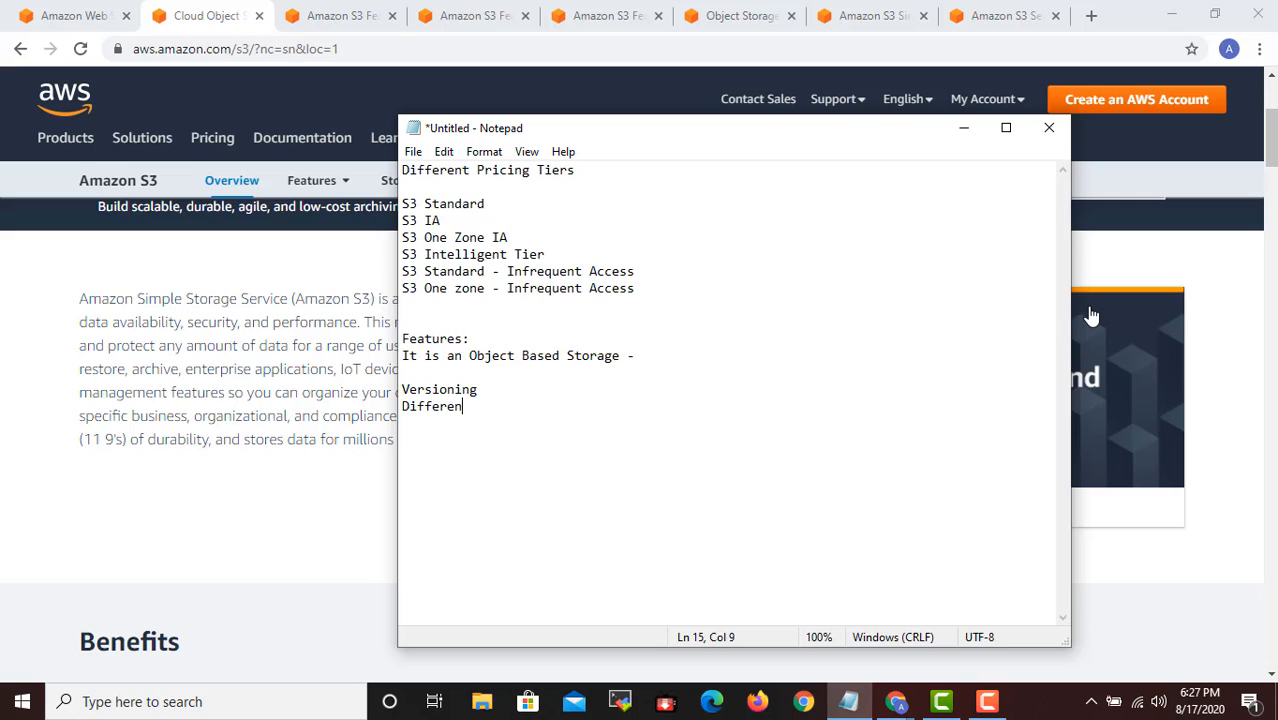
pyautogui.write('t Pricing Schemes')
pyautogui.press('Return')
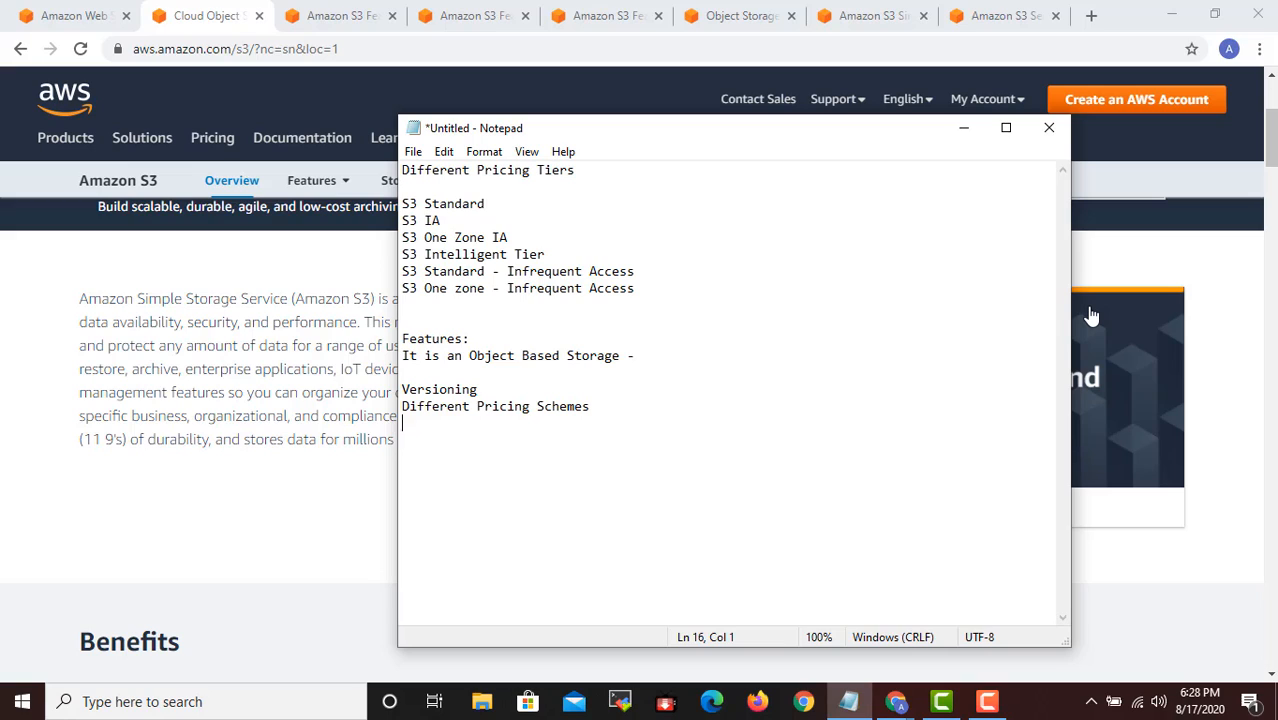
# - Add the line "Object Lock, Glacier Lock (Arhiving)" below the pricing schemes entry
pyautogui.write('Object Lock, Glac')
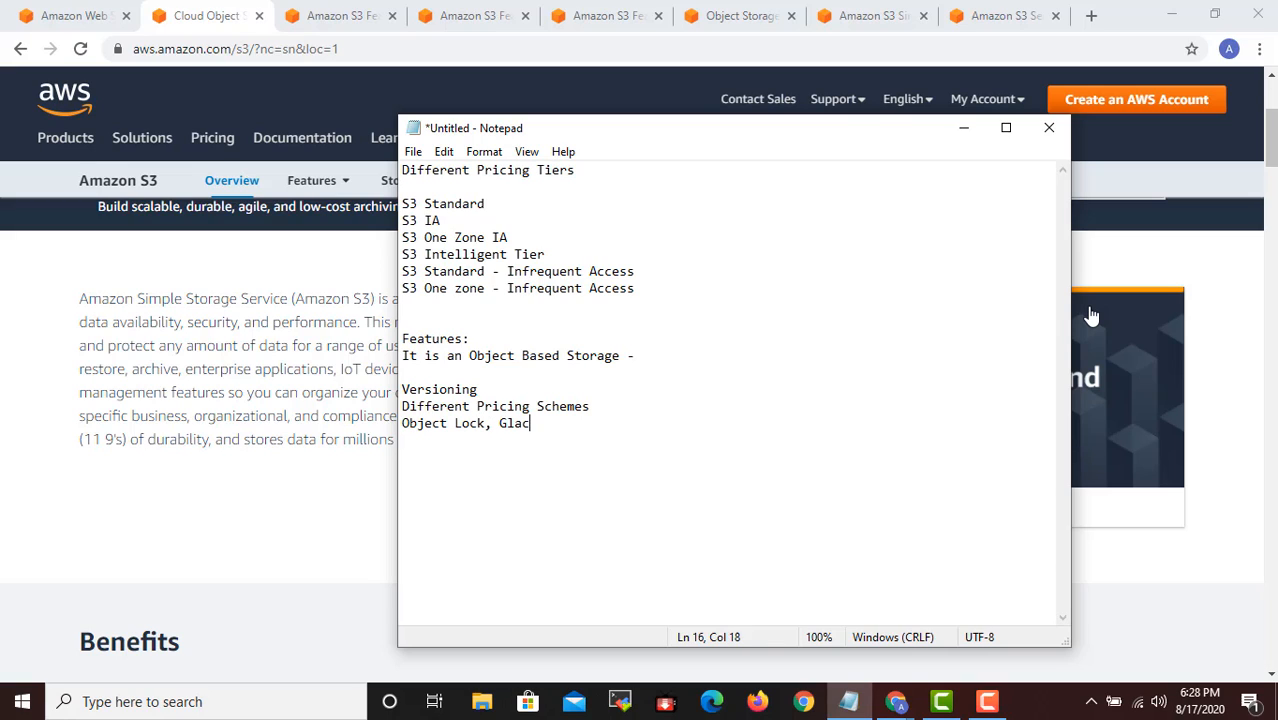
pyautogui.write('ier Lock')
pyautogui.press('Return')
pyautogui.press('Up')
pyautogui.press('End')
pyautogui.write('(Arhivinging')
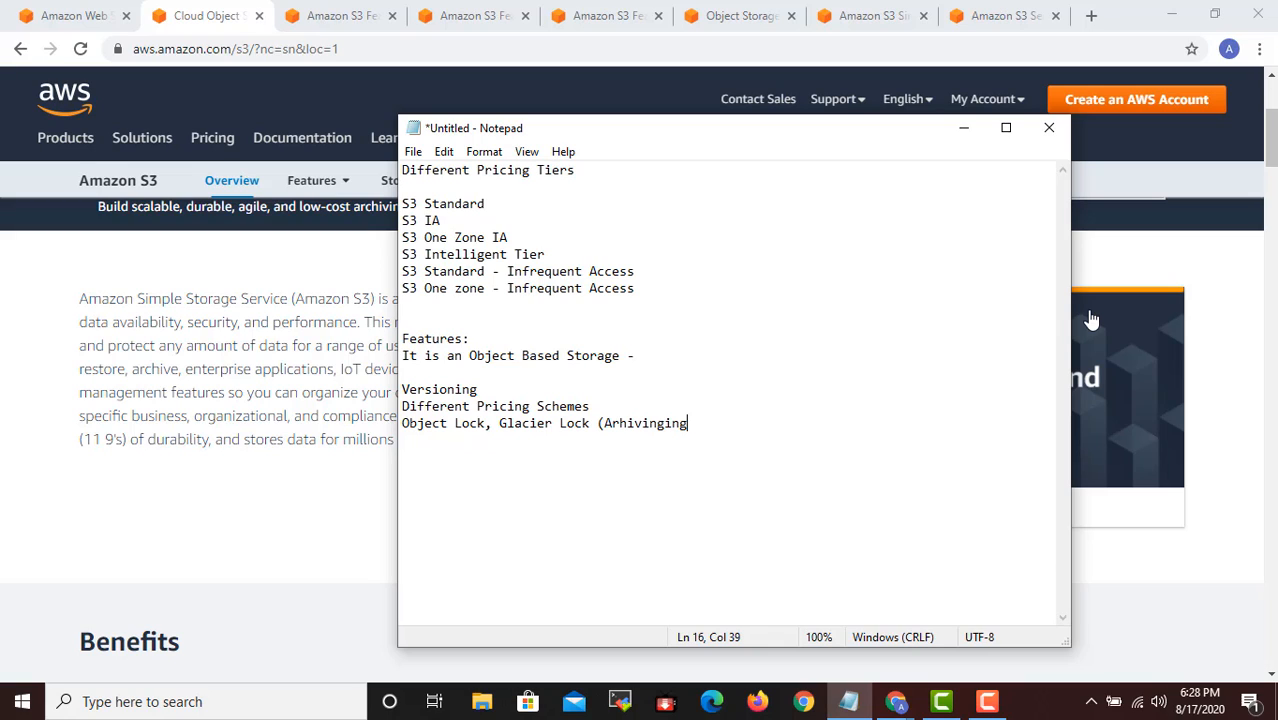
pyautogui.write(')')
pyautogui.press('Down')
pyautogui.press('BackSpace')
pyautogui.press('BackSpace')
pyautogui.press('BackSpace')
pyautogui.press('BackSpace')
pyautogui.press('BackSpace')
pyautogui.press('BackSpace')
pyautogui.write('g)')
# - Add the lines "Life Cycles Policies" and "Bucket Policies" below the Object Lock entry in the features list
pyautogui.press('Return')
pyautogui.write('Life Cycl')
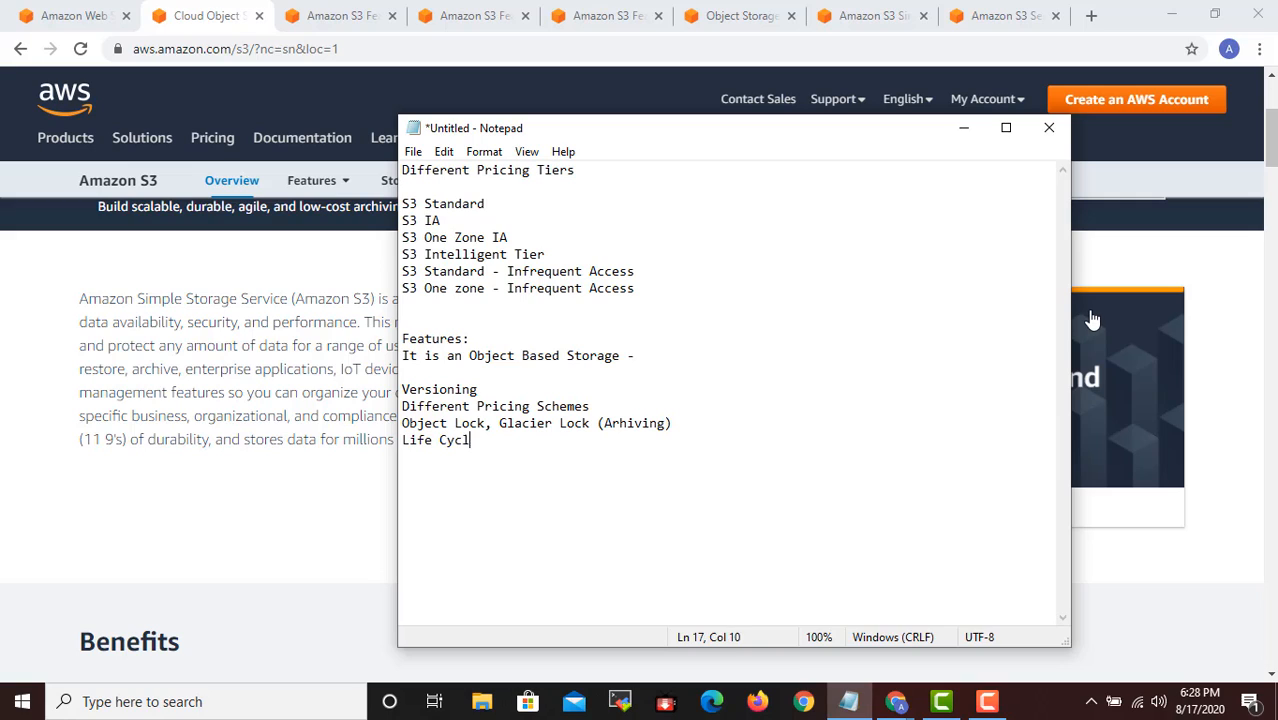
pyautogui.write('es Policy')
pyautogui.press('BackSpace')
pyautogui.write('ies')
pyautogui.press('Return')
pyautogui.write('Bucket P')
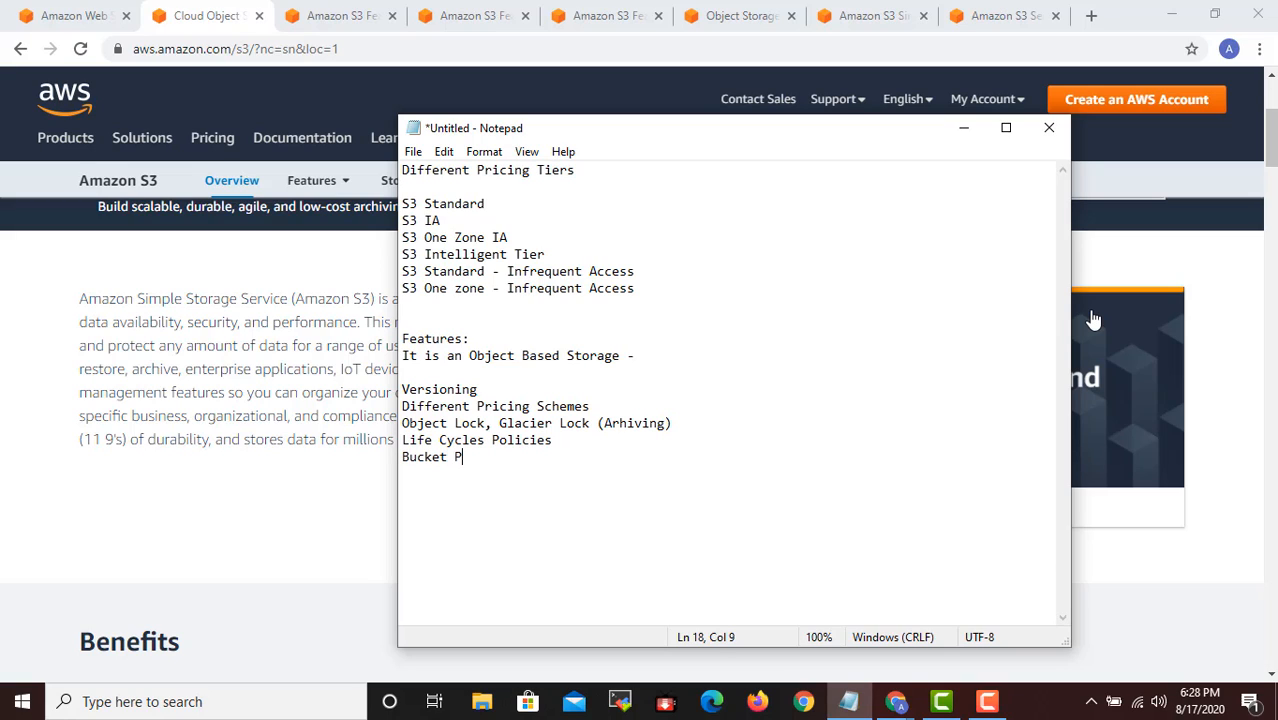
pyautogui.write('olicy')
pyautogui.press('BackSpace')
pyautogui.write('ies')
# - Add the line "Logs (Server Logs, Object Logs)" below the Bucket Policies entry
pyautogui.press('Return')
pyautogui.write('Log')
pyautogui.press('BackSpace')
pyautogui.write('s (')
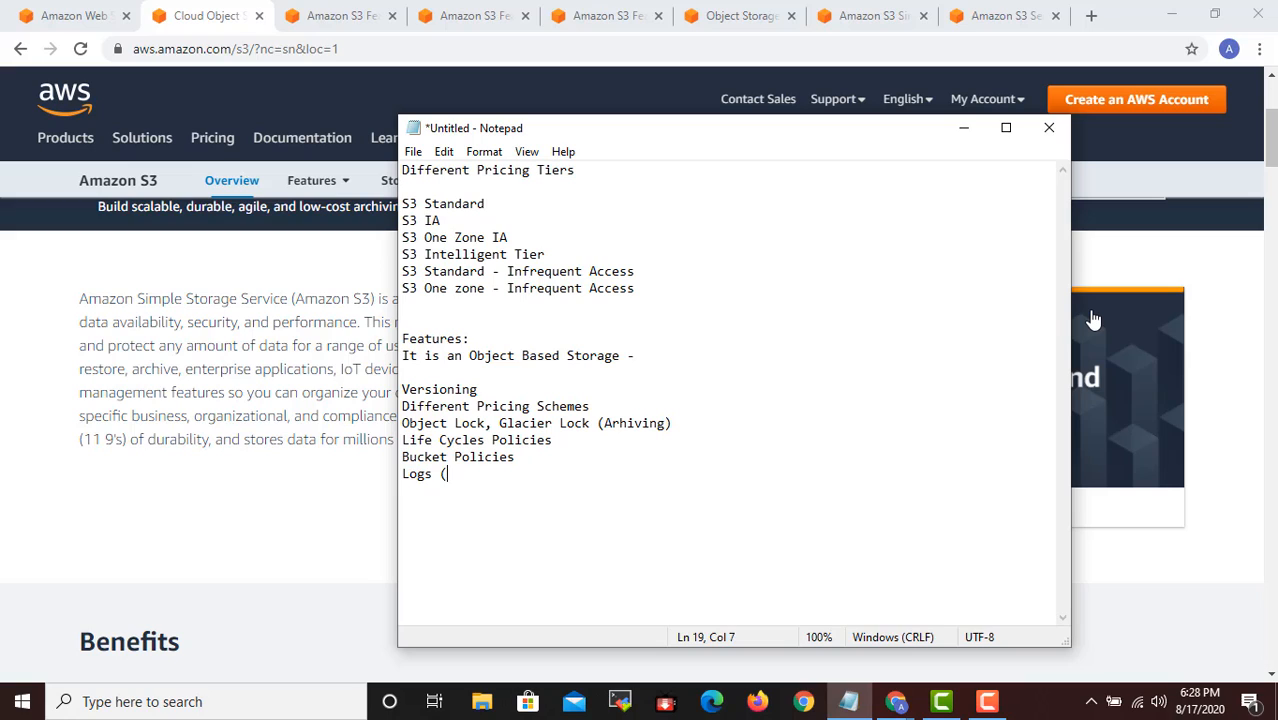
pyautogui.write('Server Locs,')
pyautogui.press('BackSpace')
pyautogui.press('BackSpace')
pyautogui.press('BackSpace')
pyautogui.write('gs, Ob')
pyautogui.press('BackSpace')
pyautogui.press('BackSpace')
pyautogui.press('BackSpace')
pyautogui.press('BackSpace')
pyautogui.write(', Object')
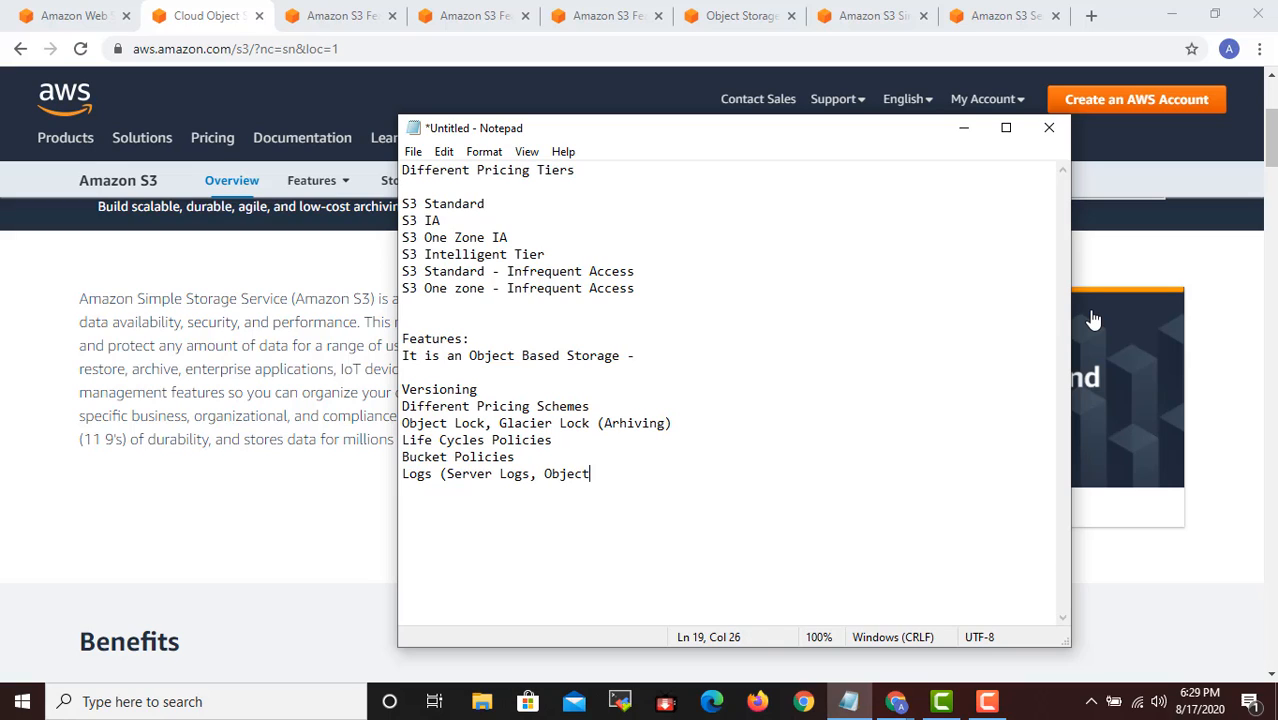
pyautogui.write(' Locgs)')
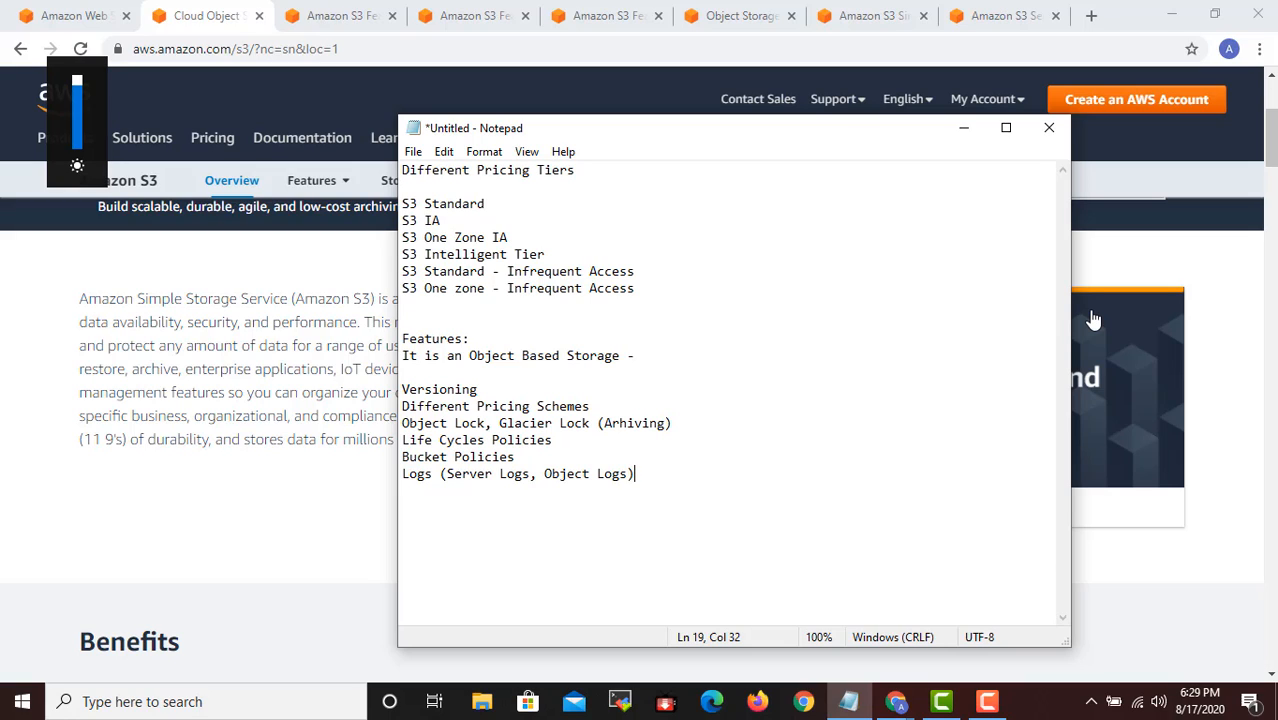
# - Leave a blank line below the Logs entry and write "It support only unique" on a new line
pyautogui.press('Return')
pyautogui.press('Return')
pyautogui.write('It support')
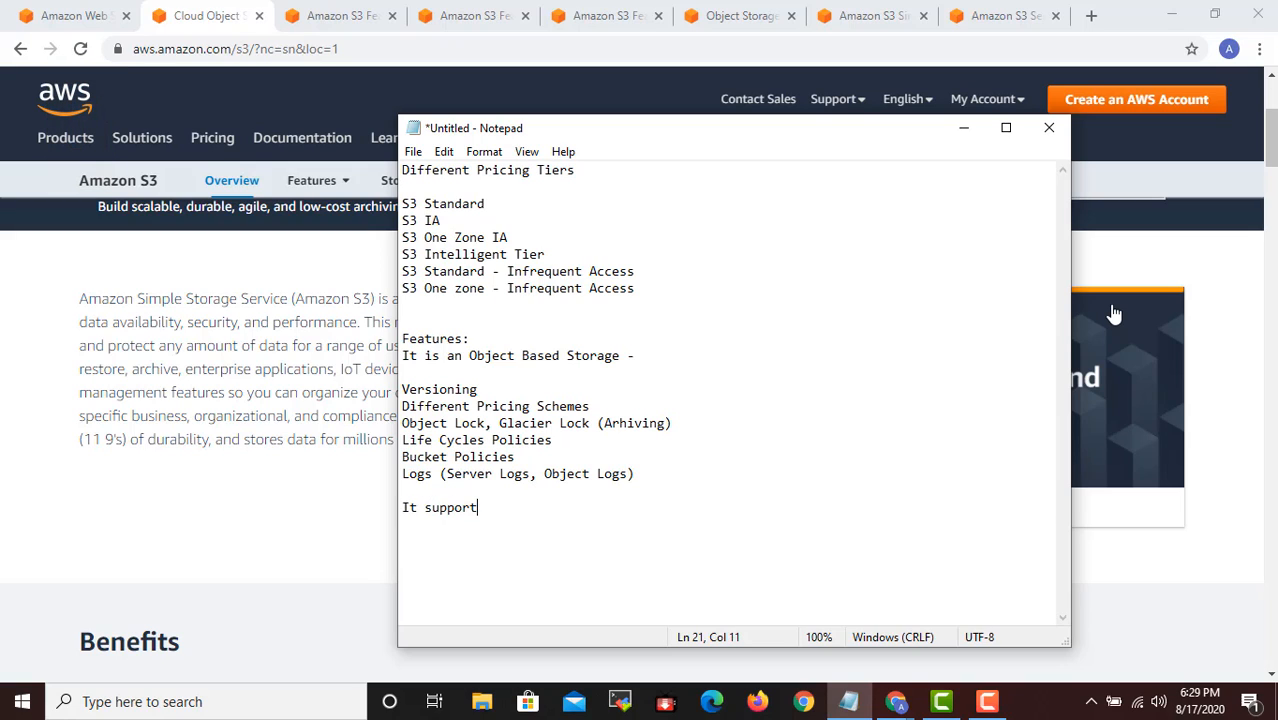
pyautogui.write(' nu')
pyautogui.press('BackSpace')
pyautogui.press('BackSpace')
pyautogui.write('n')
pyautogui.press('BackSpace')
pyautogui.write('unic')
pyautogui.press('BackSpace')
pyautogui.write('que')
pyautogui.press('Left')
pyautogui.hotkey('ctrl', 'Left')
pyautogui.write('only')
pyautogui.press('End')
# - Extend the uniqueness note with ", all latters, support only small letter."
pyautogui.write(', all later')
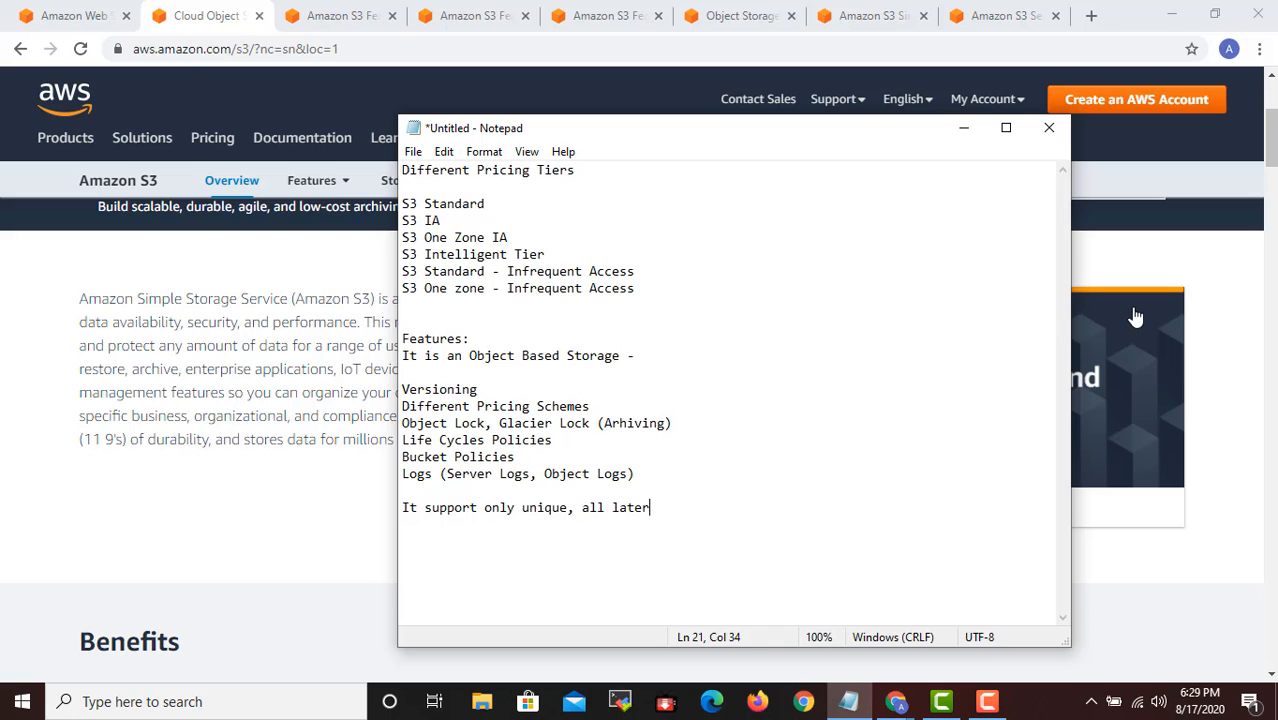
pyautogui.press('BackSpace')
pyautogui.press('BackSpace')
pyautogui.press('BackSpace')
pyautogui.write('ers')
pyautogui.press('BackSpace')
pyautogui.press('BackSpace')
pyautogui.press('BackSpace')
pyautogui.press('BackSpace')
pyautogui.write('ters')
pyautogui.press('BackSpace')
pyautogui.write(', support only small letter.')
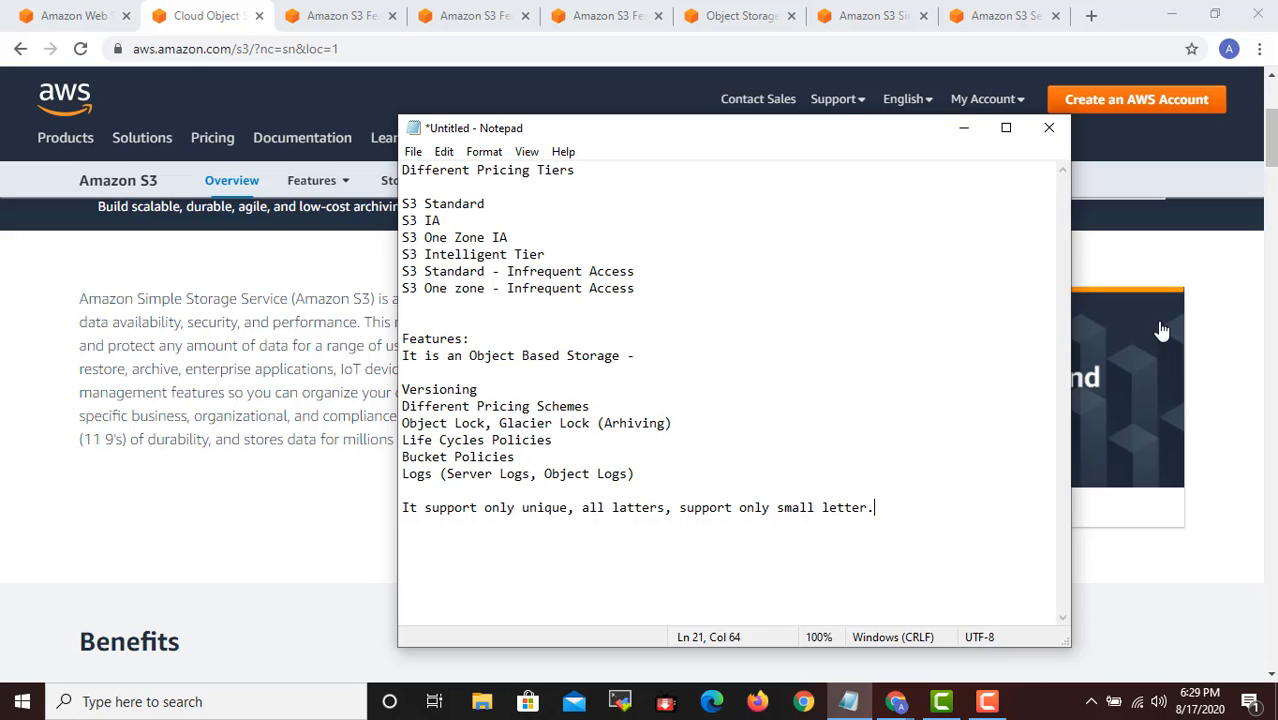
# - Add extra spacing above the uniqueness note and insert the line "Encryption (In Transit, At Rest)" directly below the Logs entry
pyautogui.press('Home')
pyautogui.press('Return')
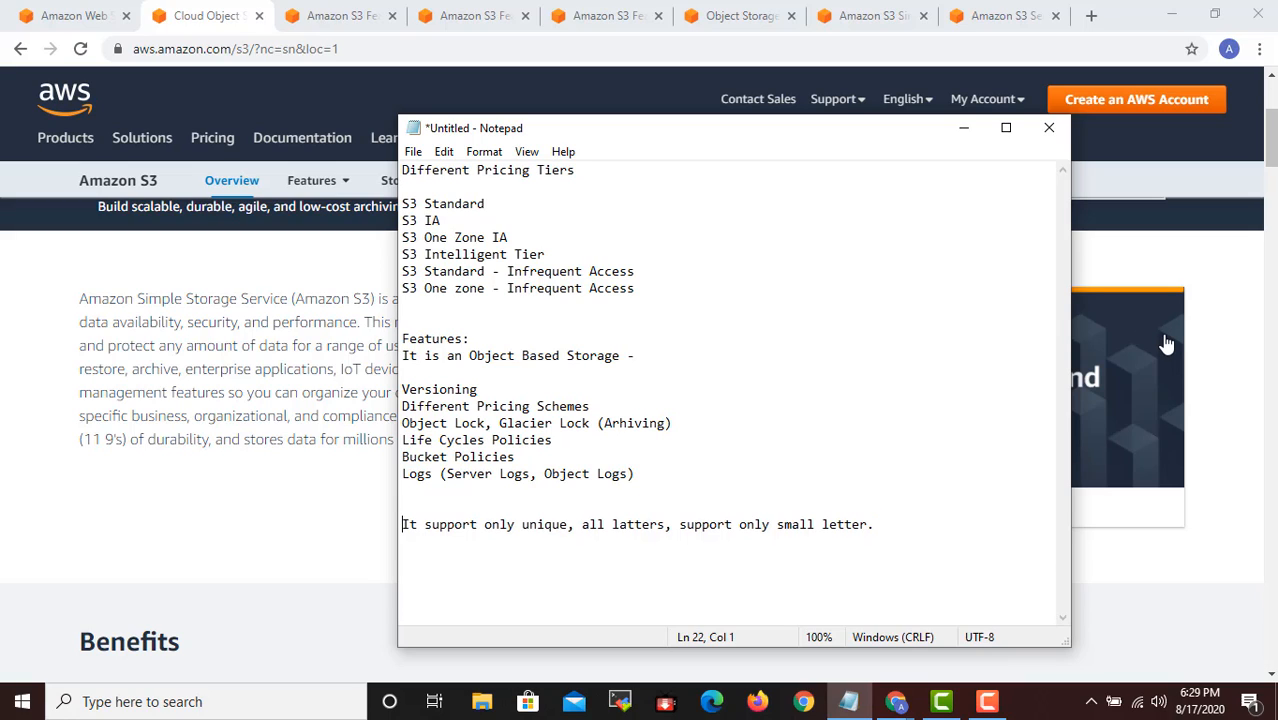
pyautogui.press('End')
pyautogui.press('Home')
pyautogui.press('Down')
pyautogui.press('Up')
pyautogui.press('Up')
pyautogui.press('Up')
pyautogui.press('Up')
pyautogui.press('End')
pyautogui.press('Return')
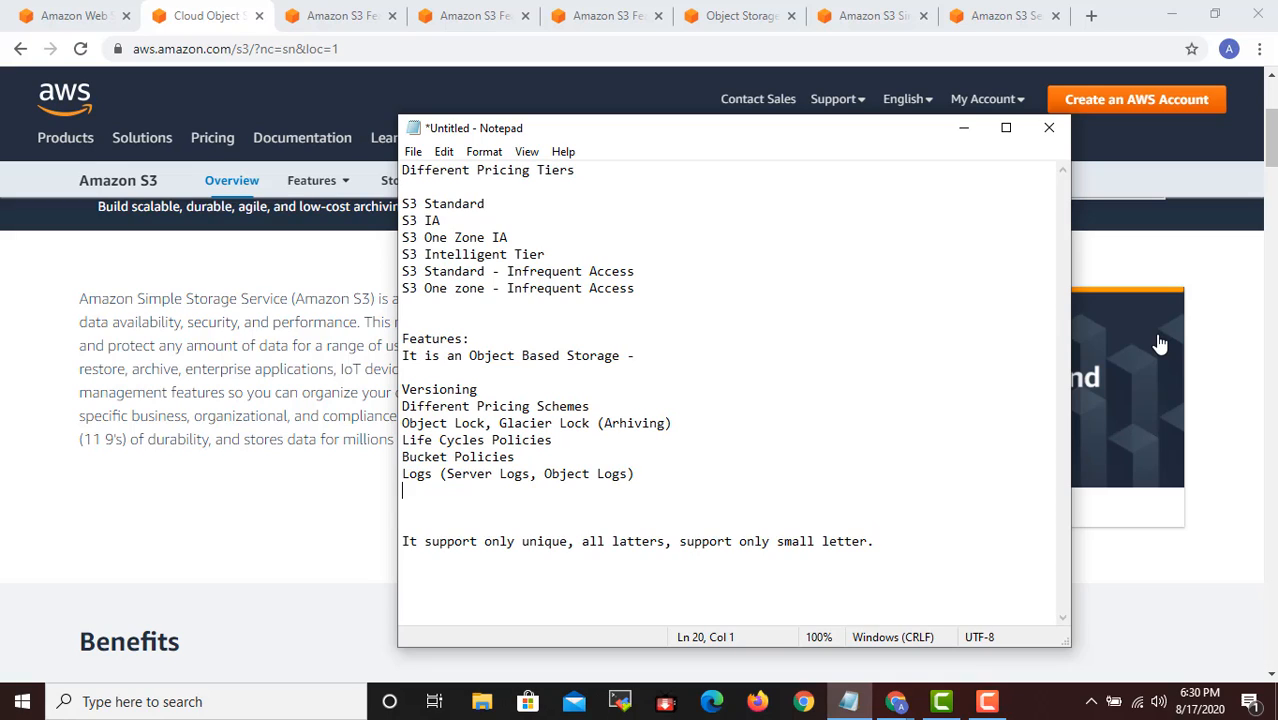
pyautogui.write('Encryption (In')
pyautogui.press('BackSpace')
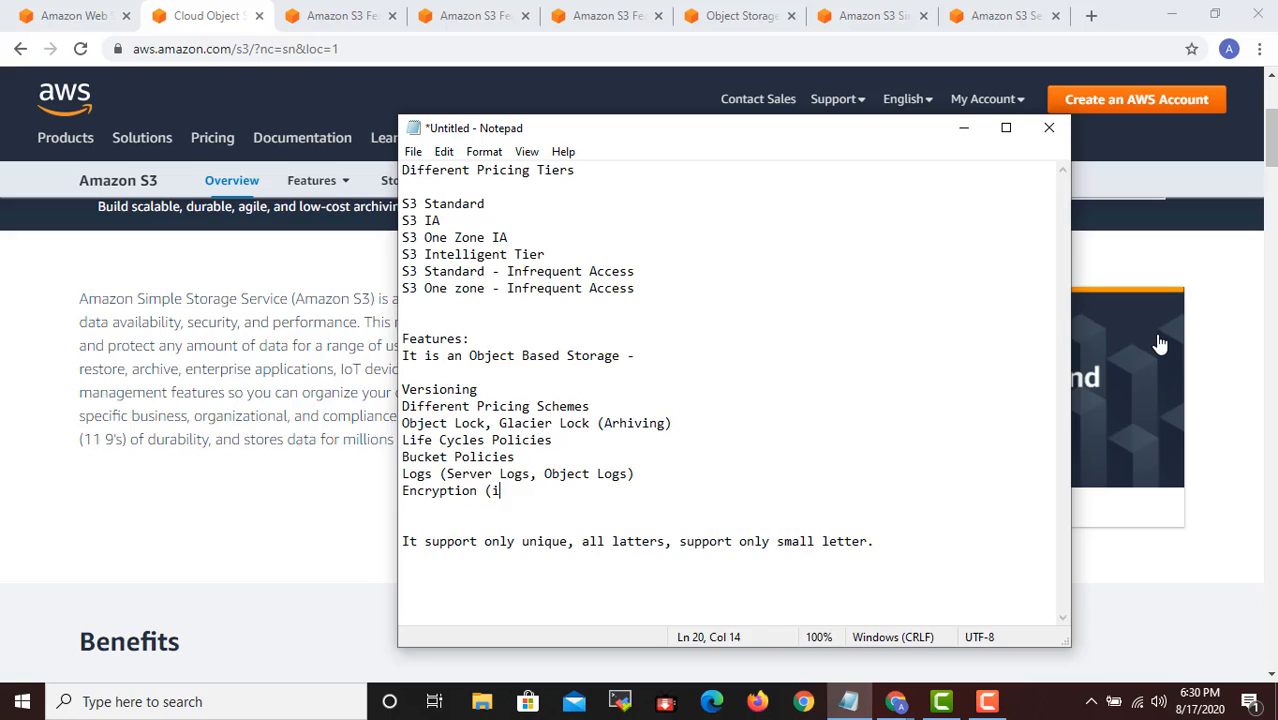
pyautogui.press('BackSpace')
pyautogui.write('In')
pyautogui.write('Transit, At Rest)')
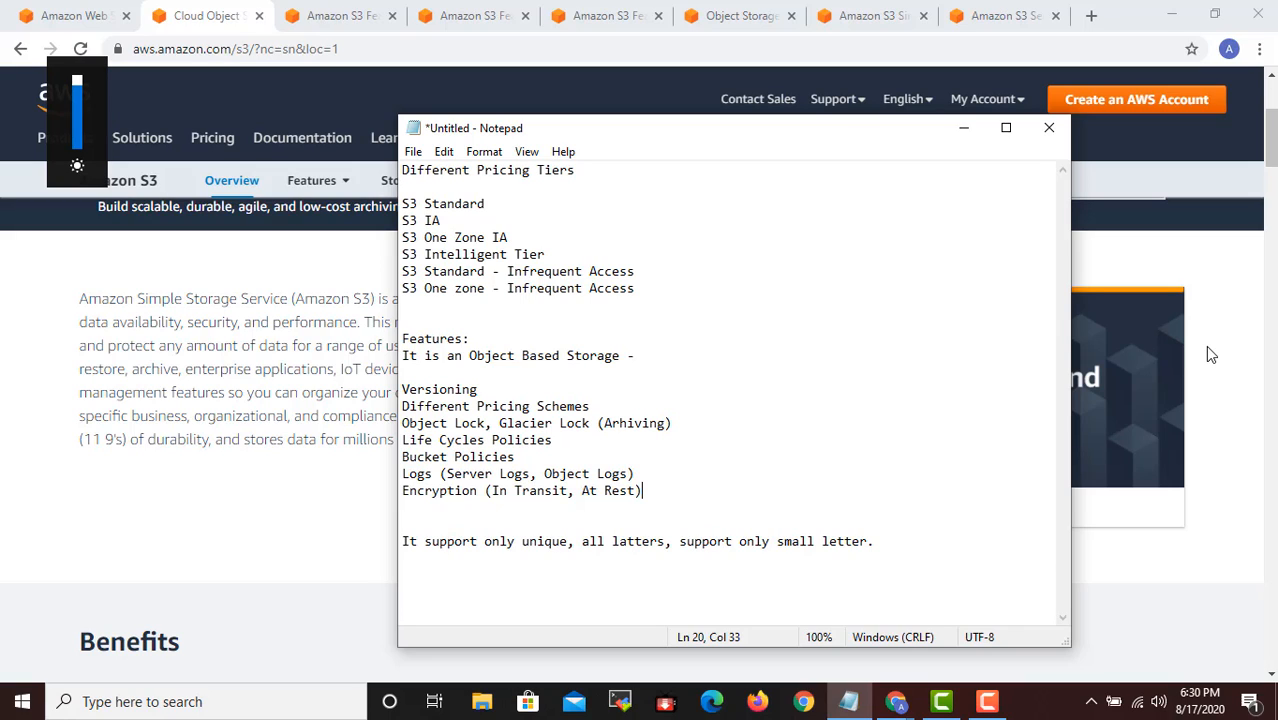
# - Insert the line "Just a Container Stores Files" after a blank line below the "Different Pricing Tiers" heading
pyautogui.hotkey('ctrl', 'End')
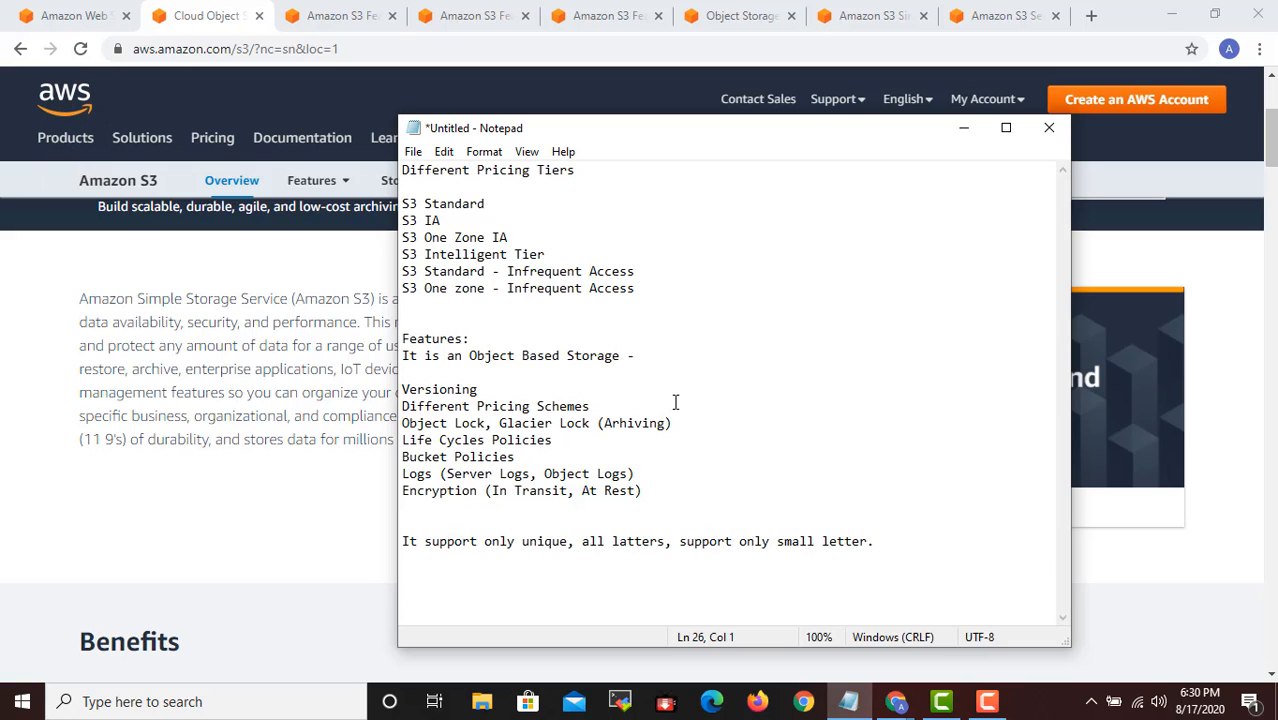
pyautogui.click(628, 172)
pyautogui.press('Return')
pyautogui.press('Return')
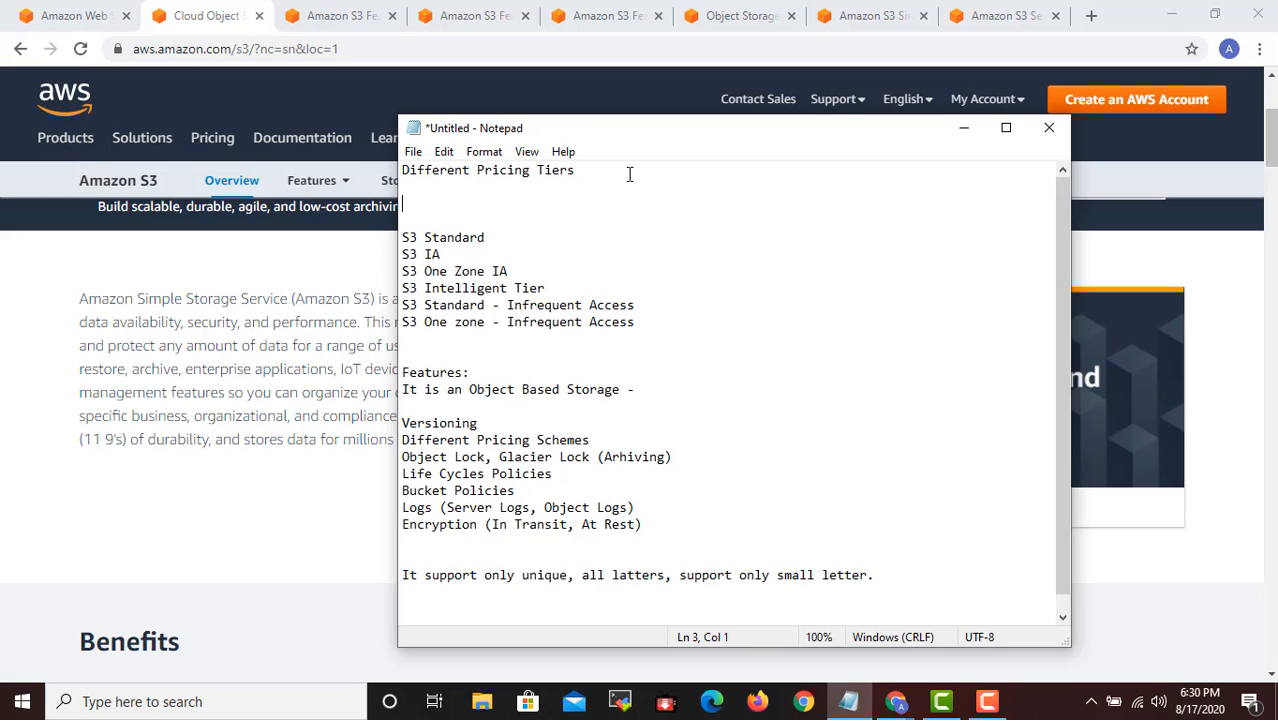
pyautogui.write('Just a Container St')
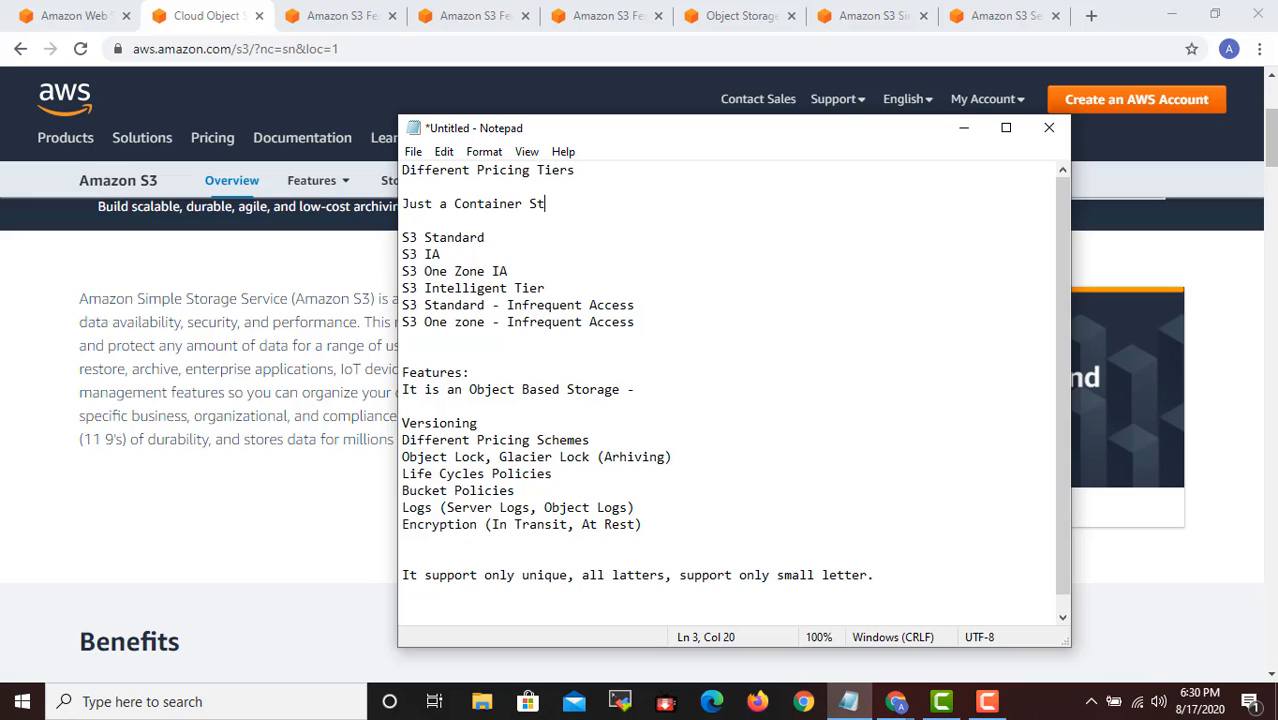
pyautogui.write('ores Files')
# - Save the notes to the Desktop as a text document named "S3 Master Class"
pyautogui.hotkey('ctrl', 's')
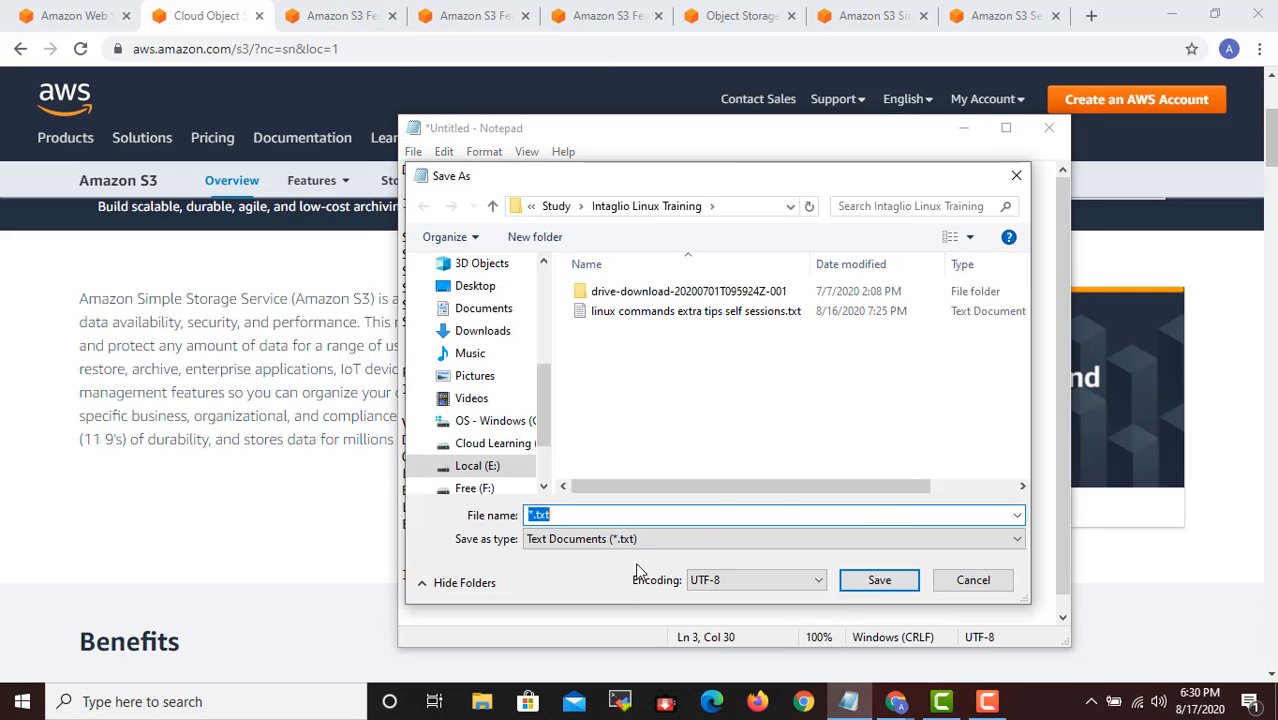
pyautogui.scroll(4, 472, 367)
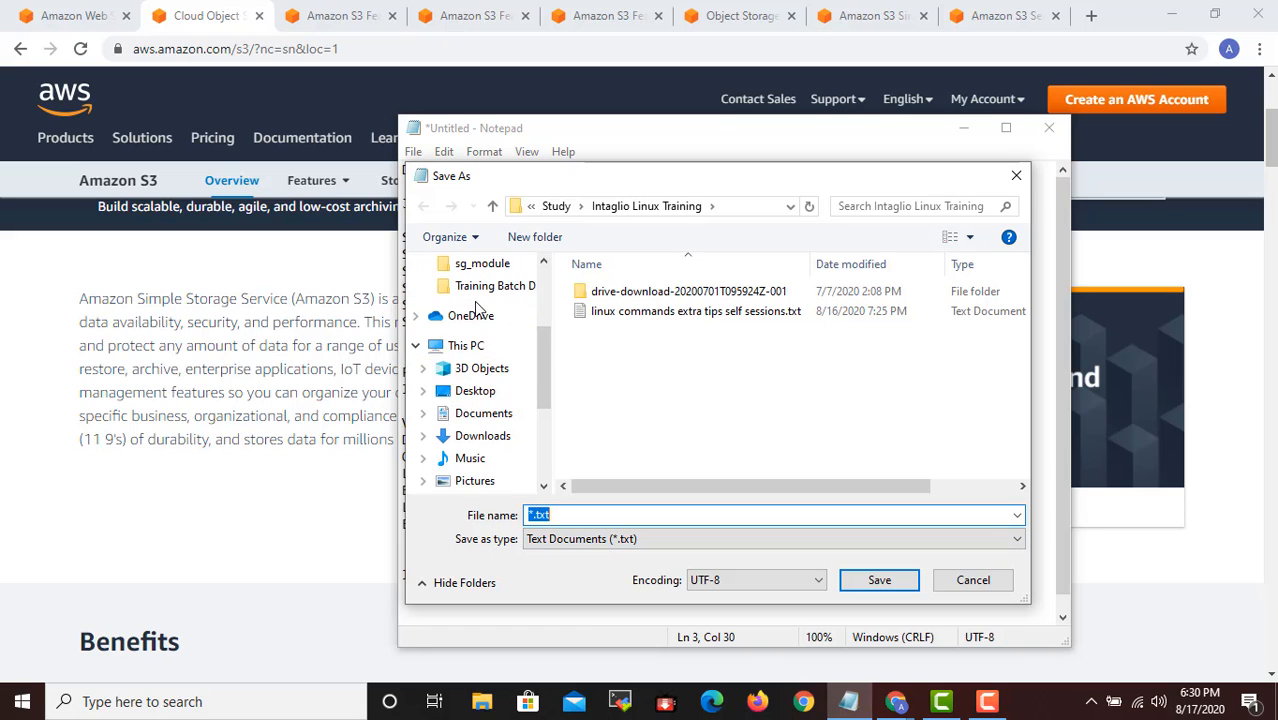
pyautogui.click(476, 303)
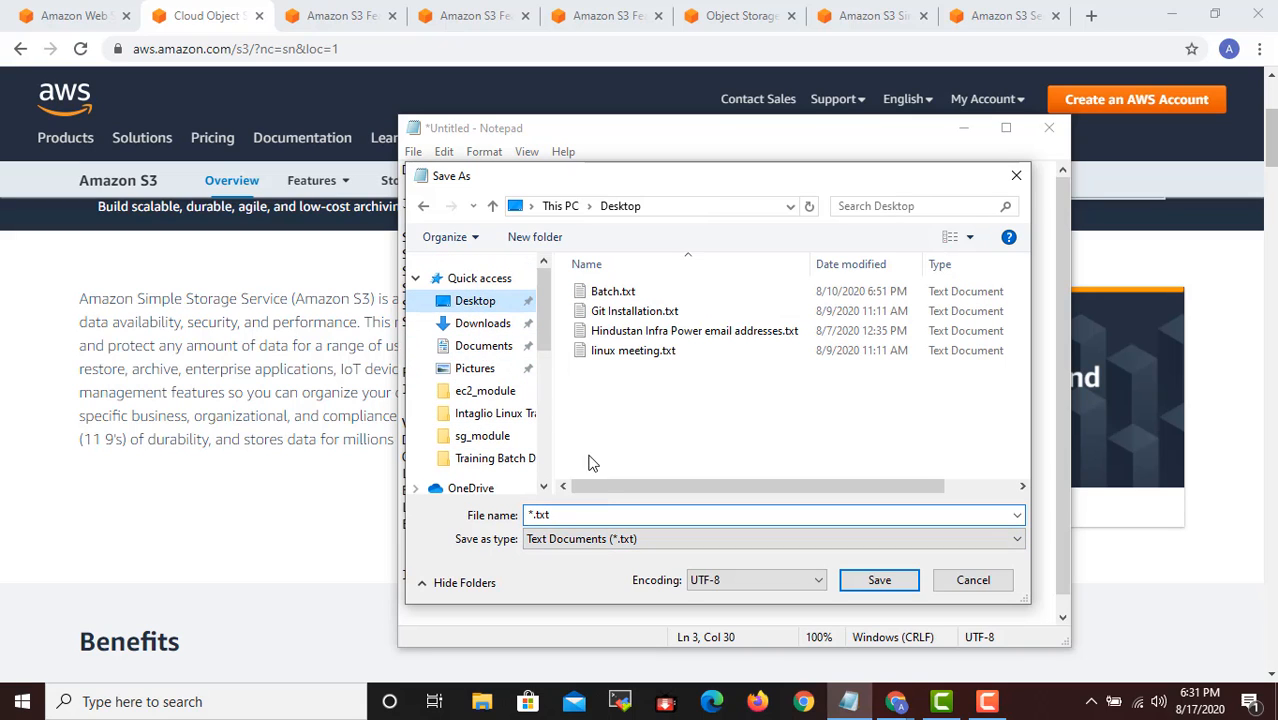
pyautogui.write('S3 ')
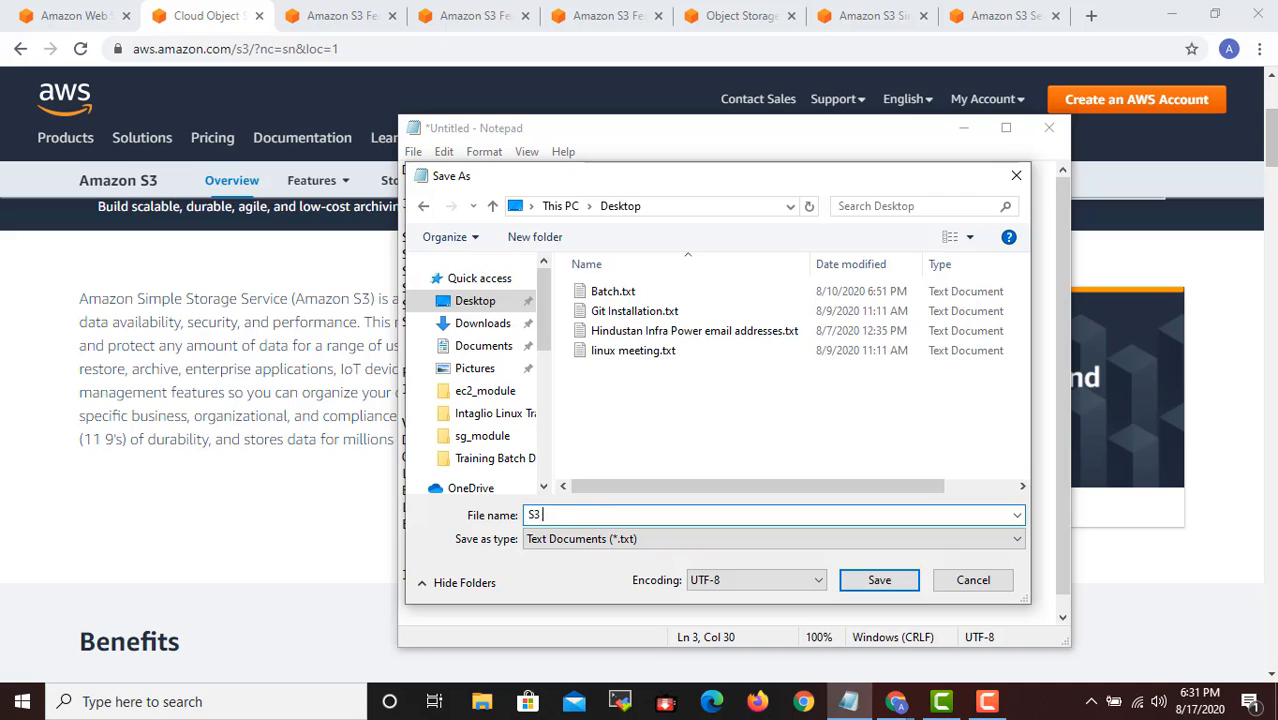
pyautogui.write('Master Class')
pyautogui.press('Return')
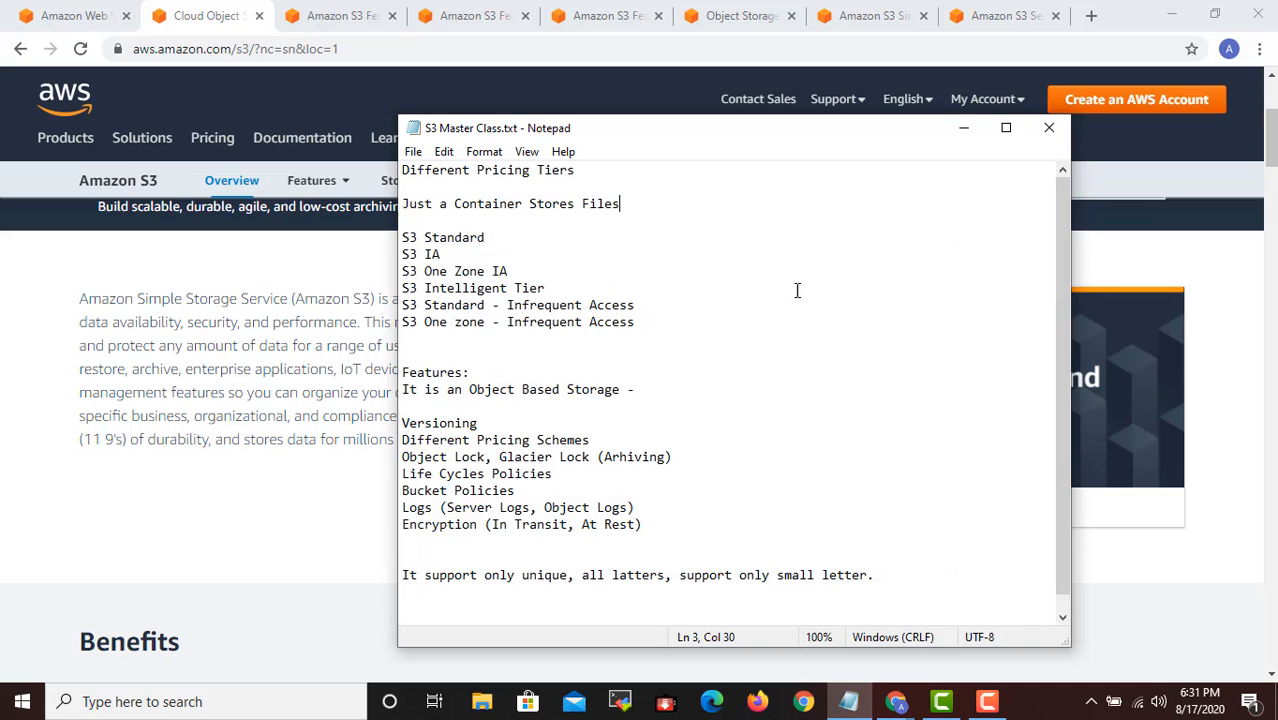
# - Minimize the notes and look over the Benefits section of the Amazon S3 Overview page in the browser
pyautogui.click(964, 128)
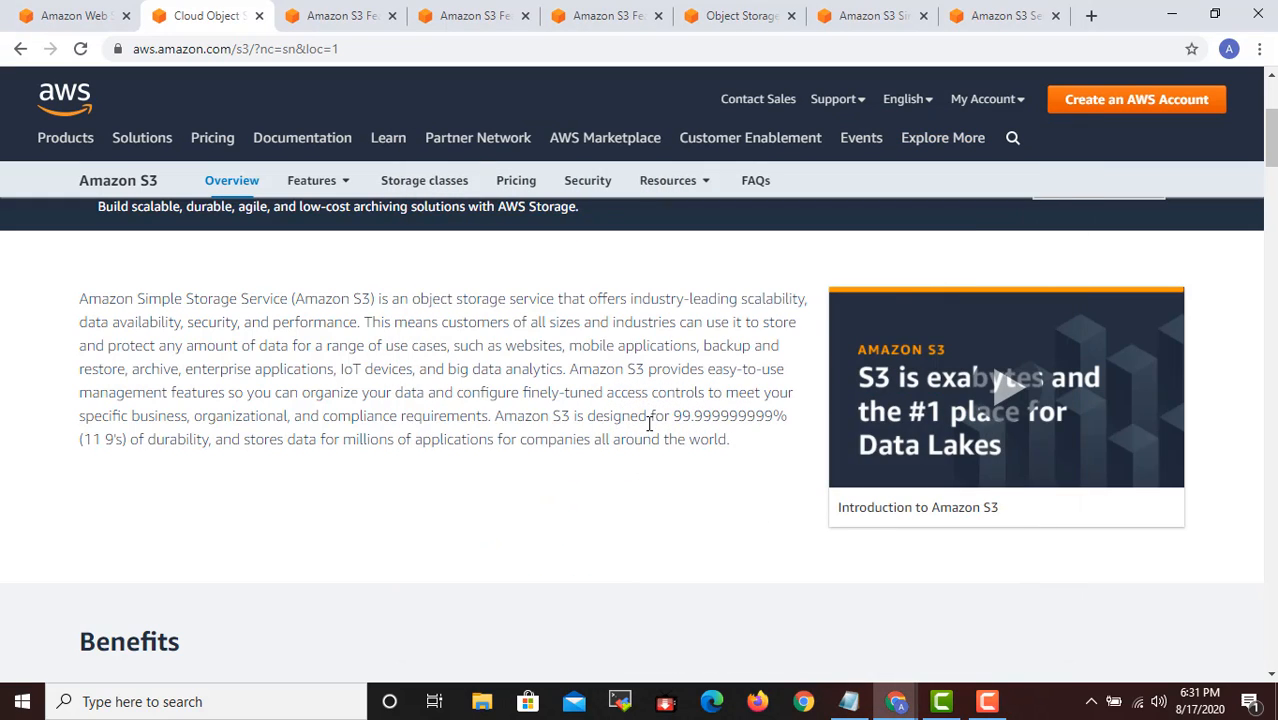
pyautogui.scroll(-3, 649, 423)
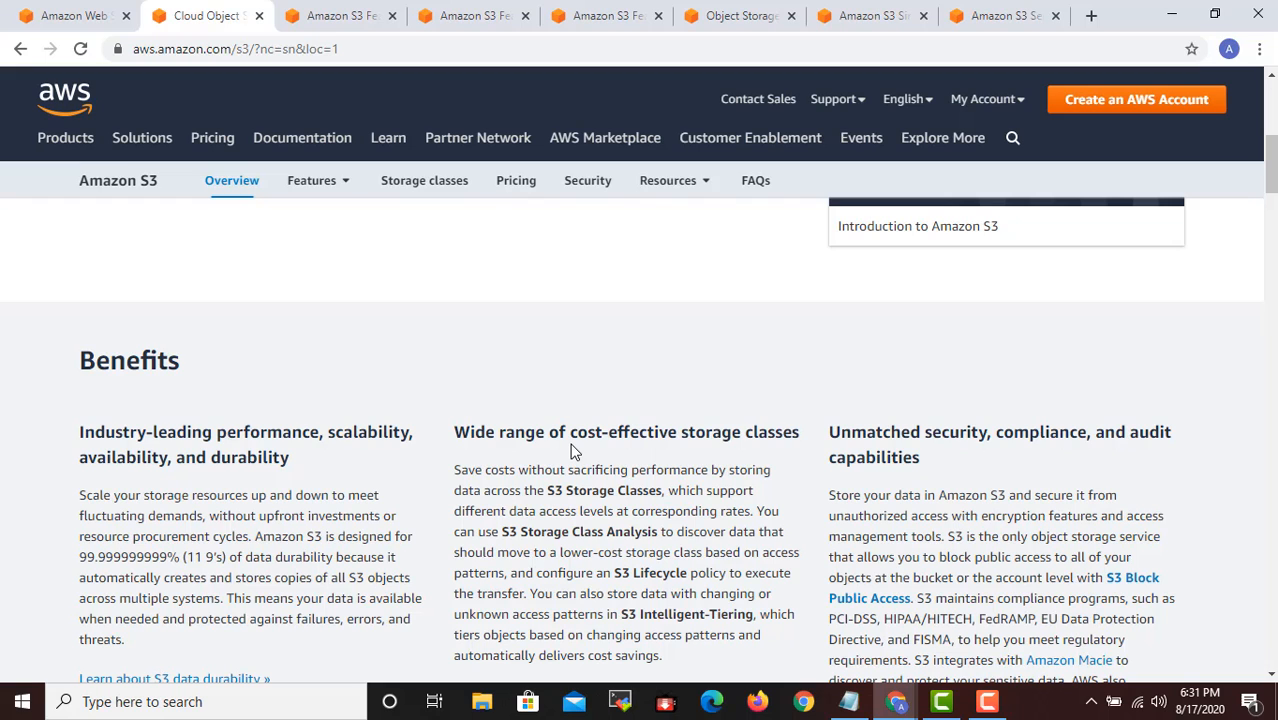
pyautogui.scroll(6, 288, 168)
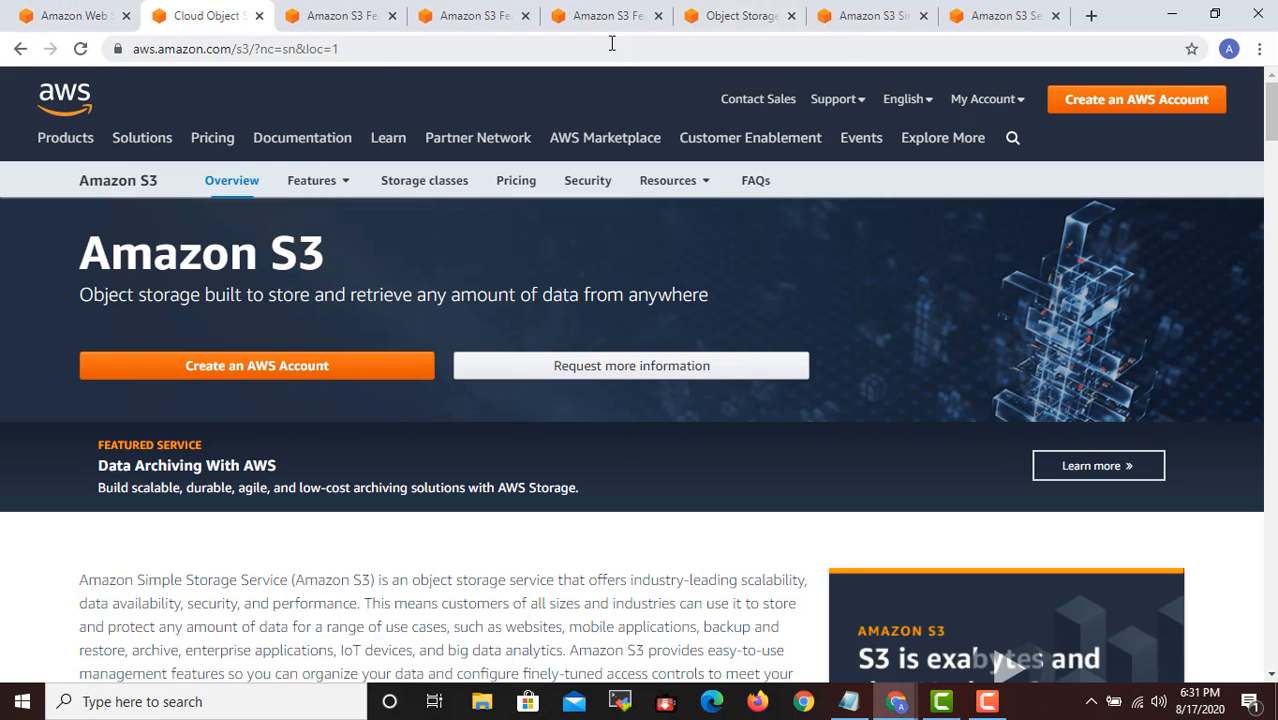
# - View the AWS account creation page from the AWS home page, and return to the home page
pyautogui.click(80, 15)
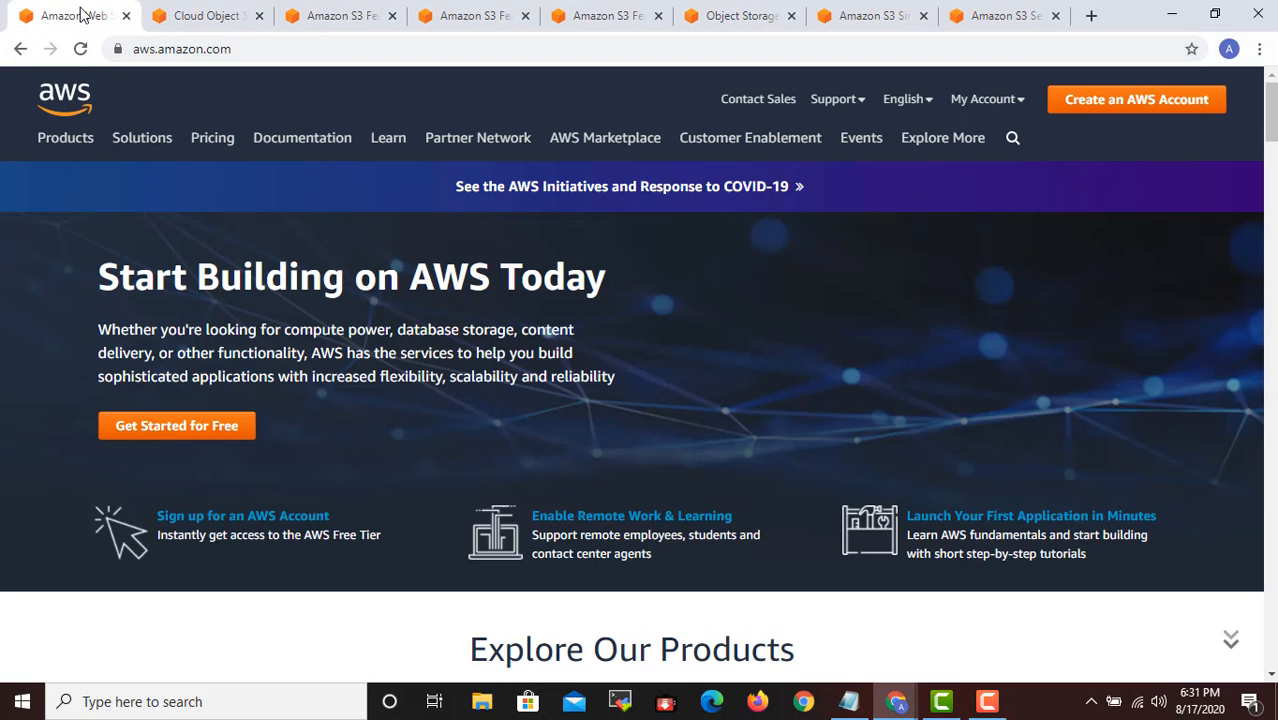
pyautogui.click(1118, 104)
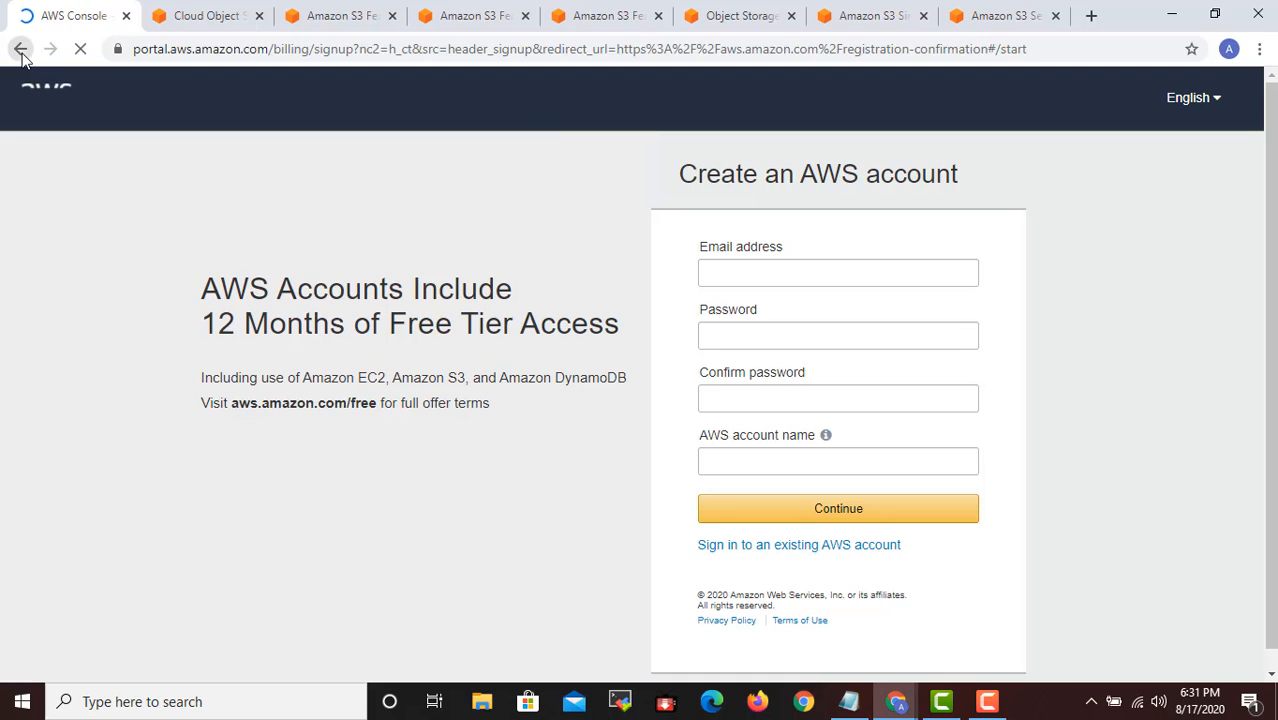
pyautogui.click(21, 52)
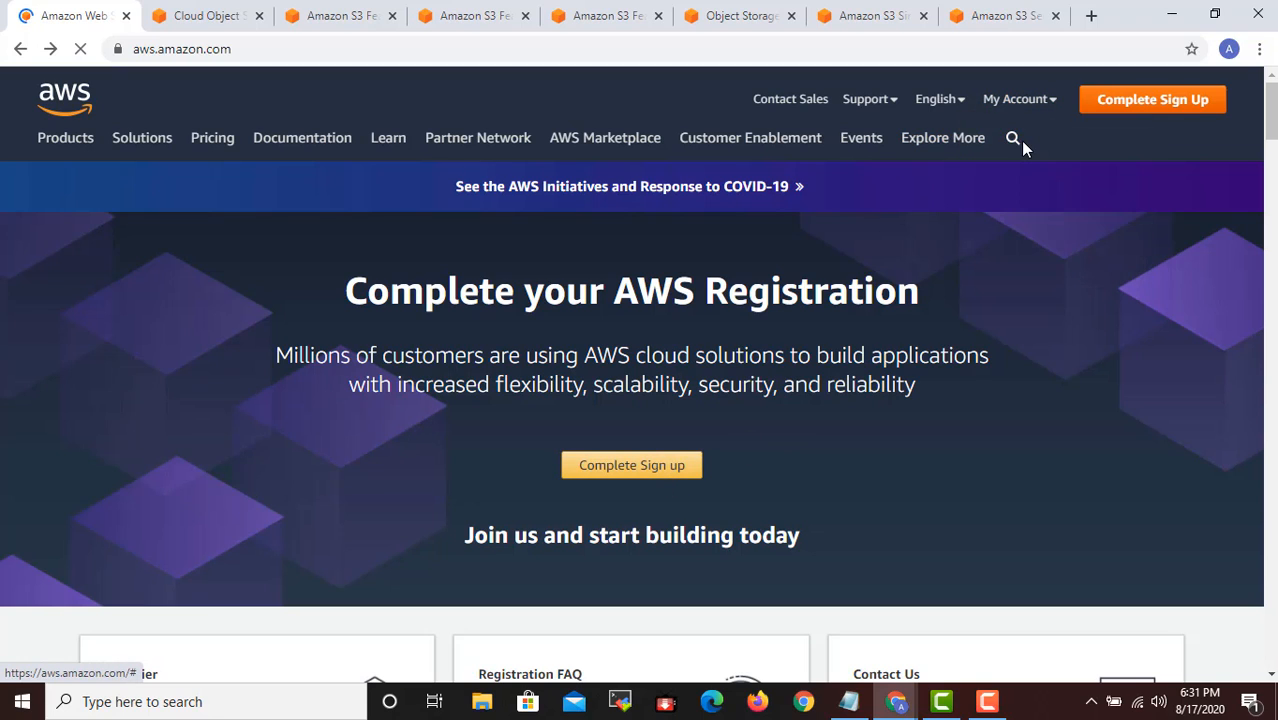
# - Open the AWS Management Console sign-in page and submit the root user's email address
pyautogui.moveTo(1020, 103)
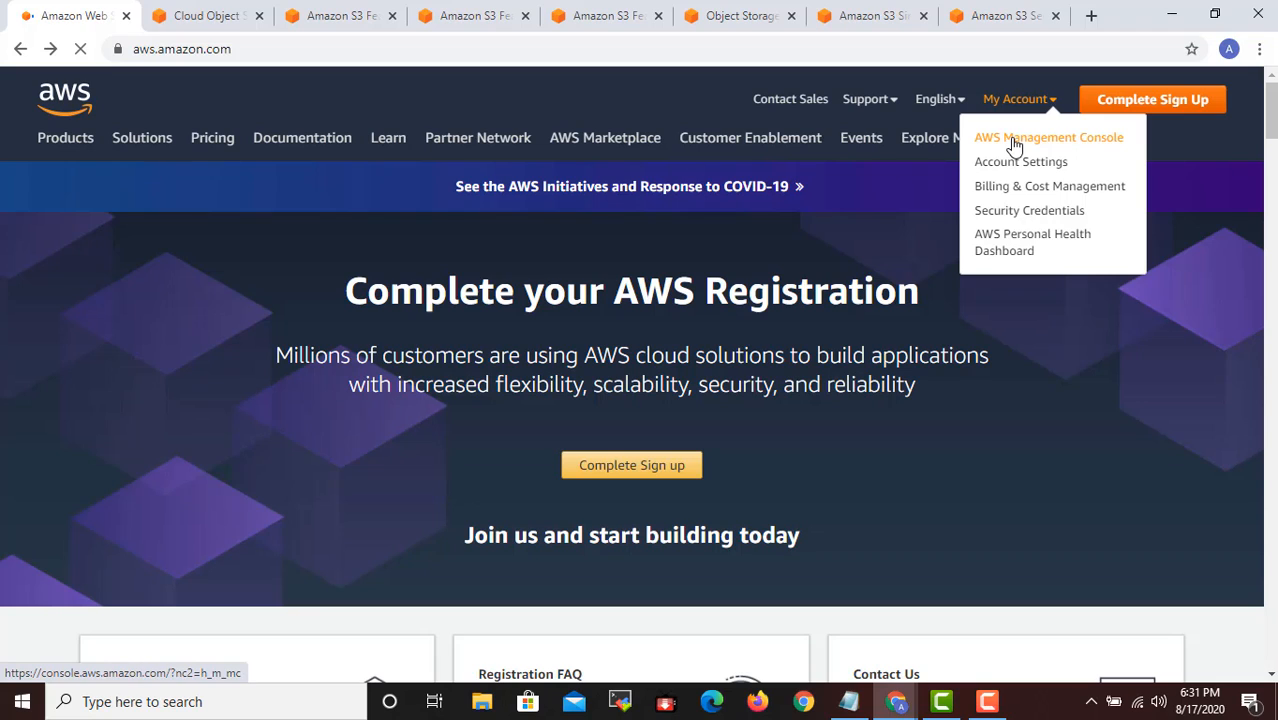
pyautogui.click(1014, 142)
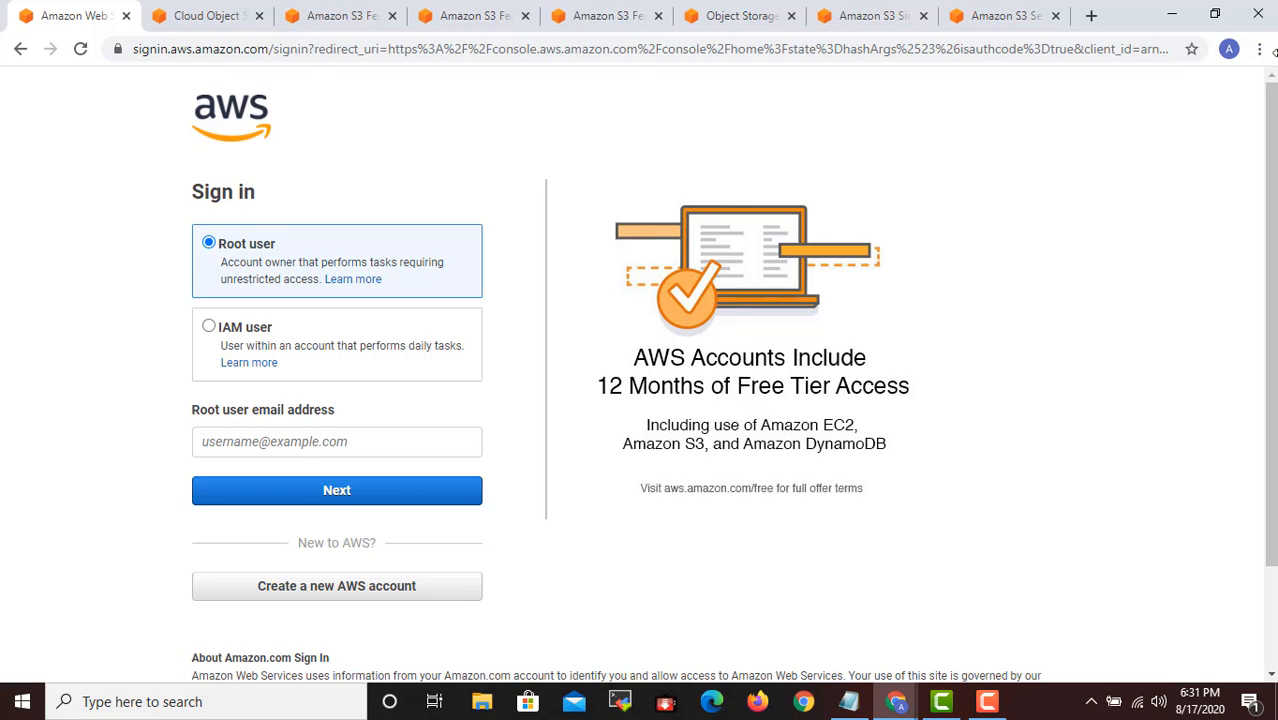
pyautogui.click(248, 452)
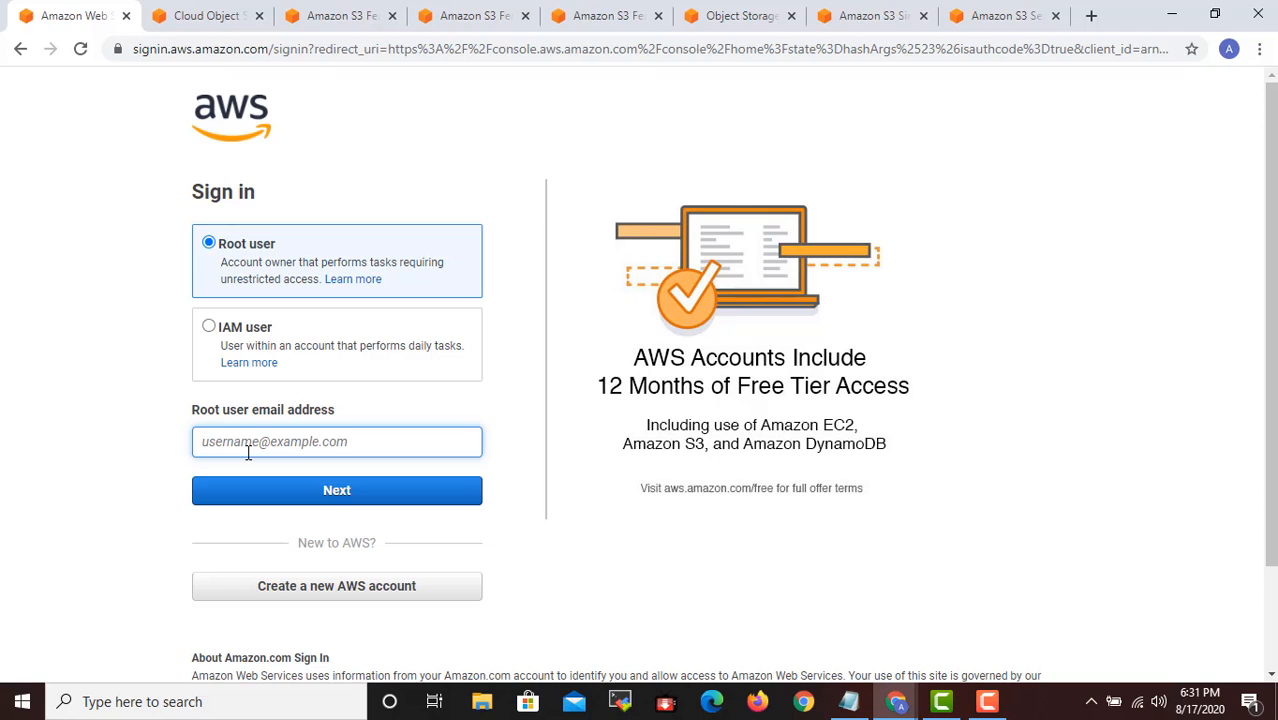
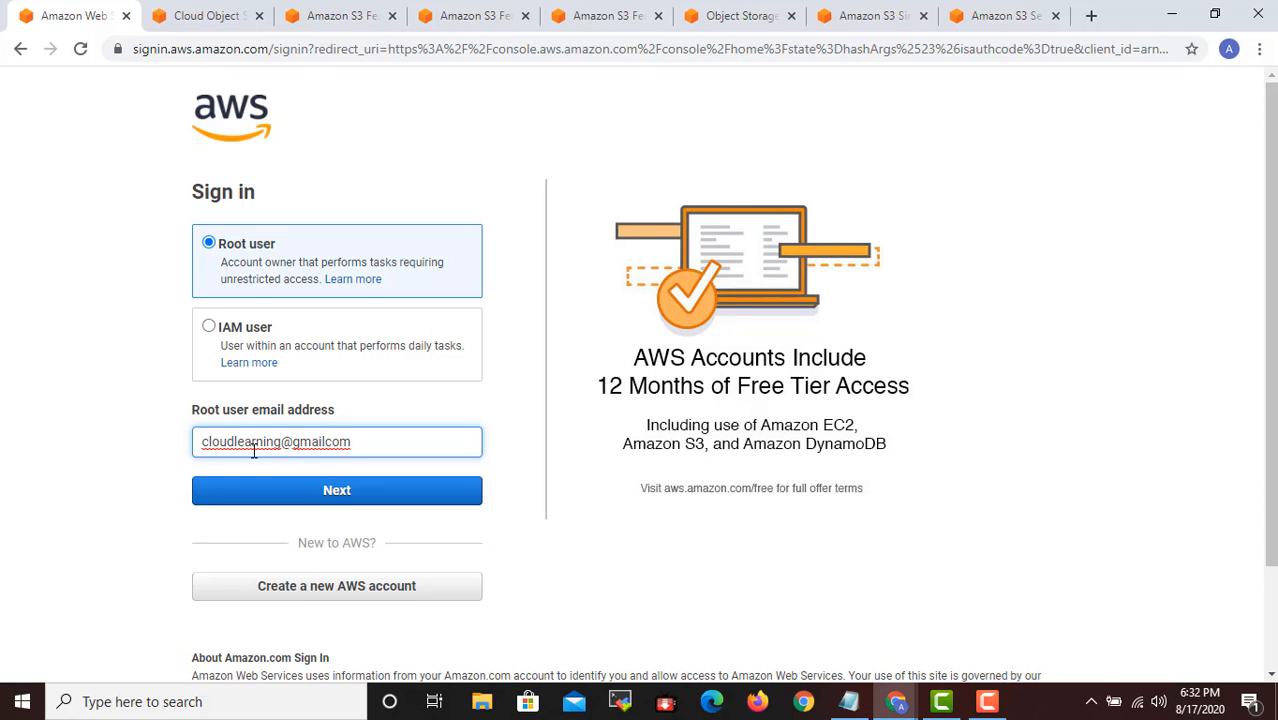
pyautogui.press('Left')
pyautogui.press('Left')
pyautogui.press('Left')
pyautogui.press('Left')
pyautogui.press('Left')
pyautogui.press('Left')
pyautogui.press('Left')
pyautogui.press('Tab')
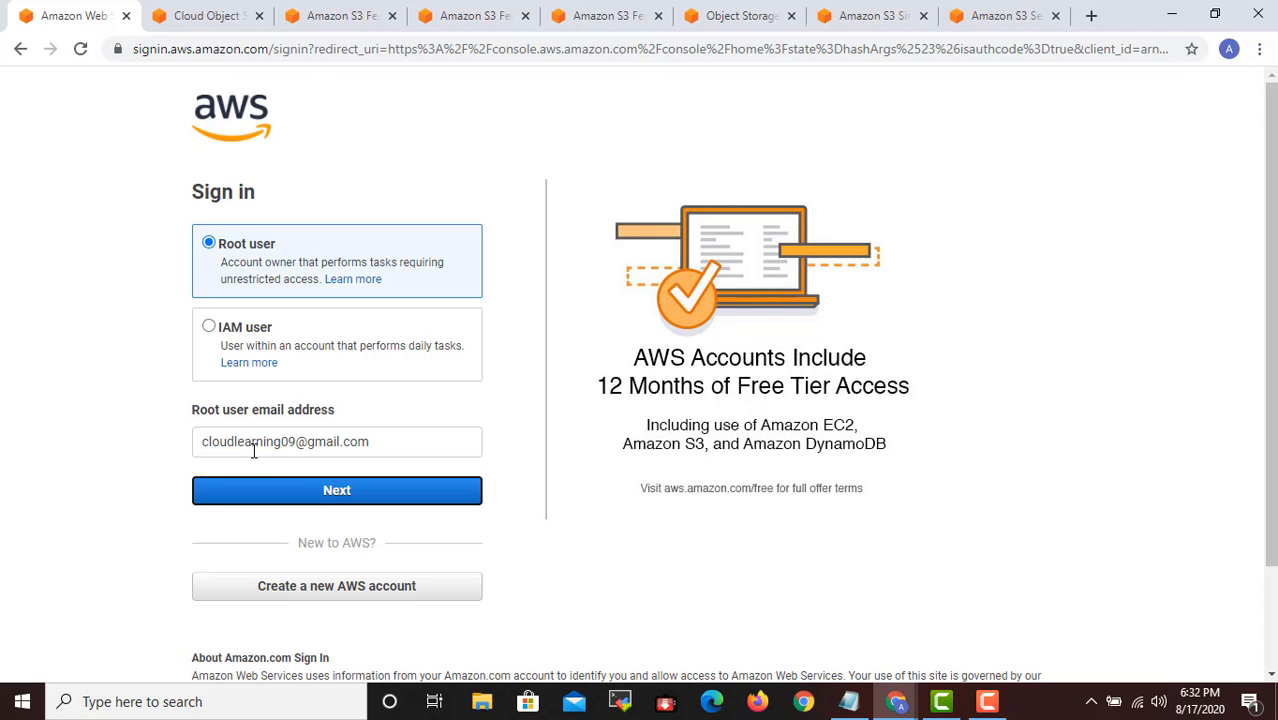
pyautogui.press('Return')
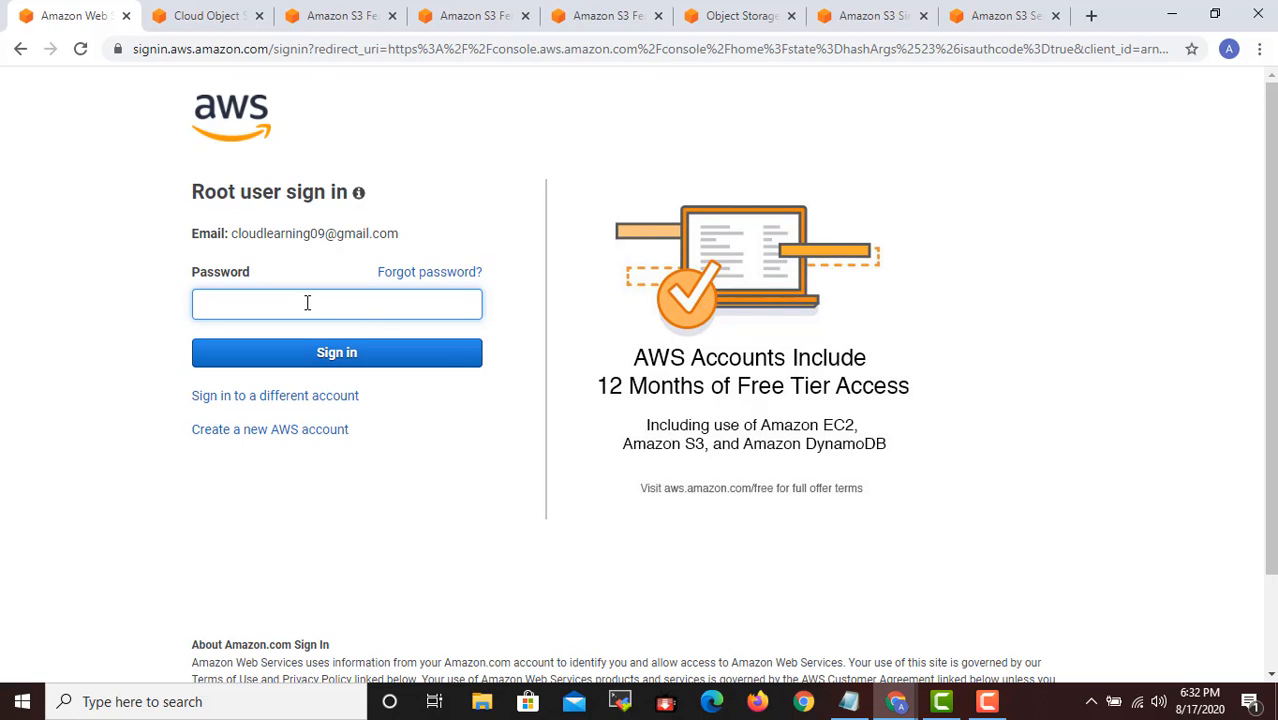
# - Enter the root account password to sign in, save the password in the browser, and dismiss the sync offer
pyautogui.write('•••••')
pyautogui.press('Return')
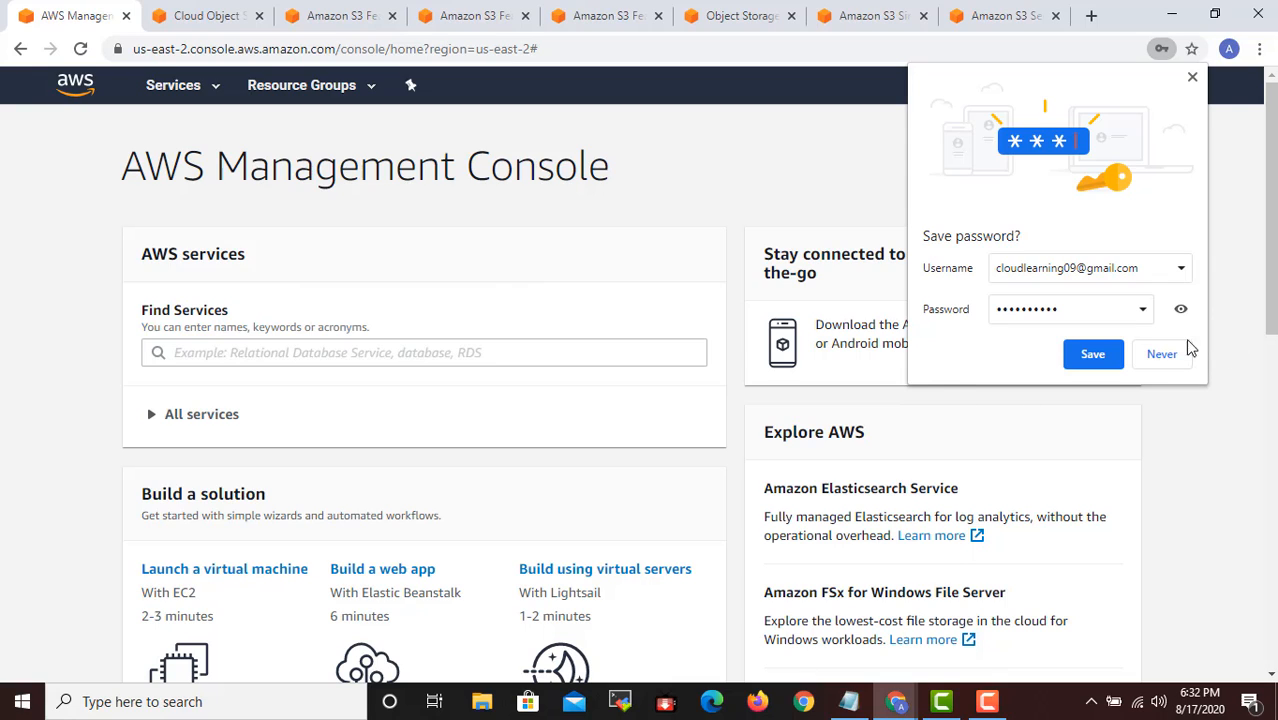
pyautogui.click(1115, 356)
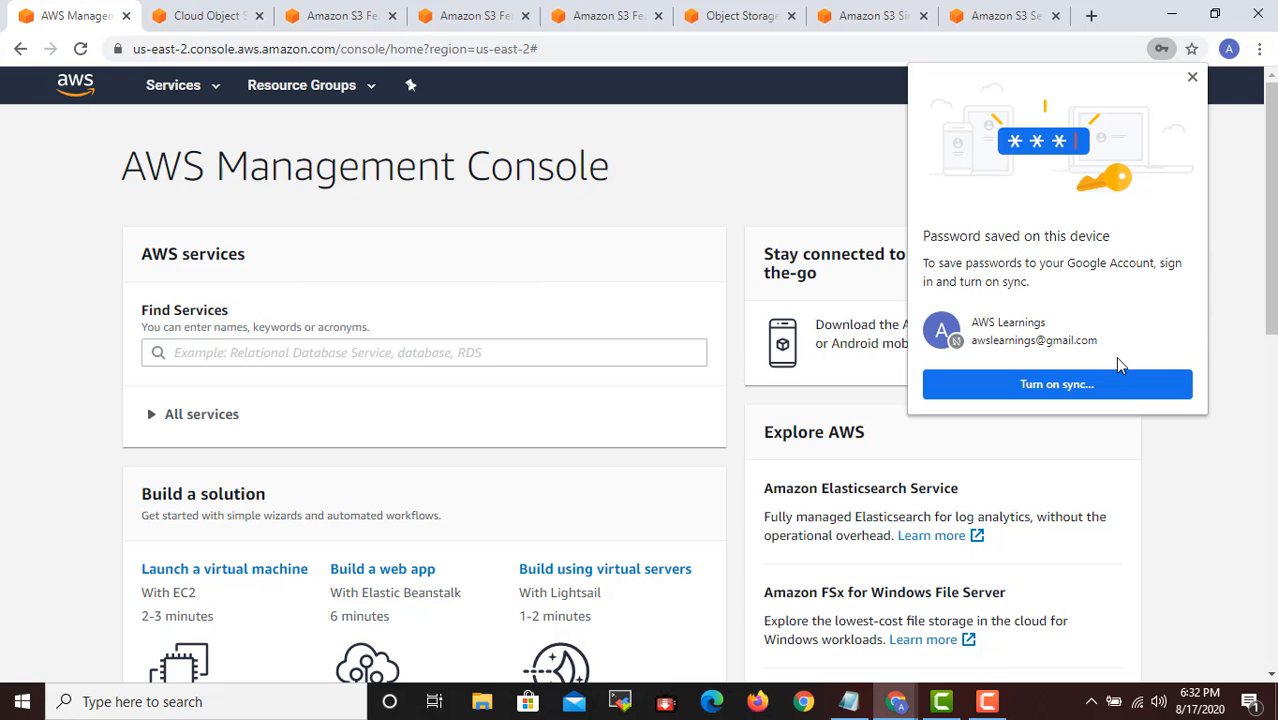
pyautogui.click(1193, 79)
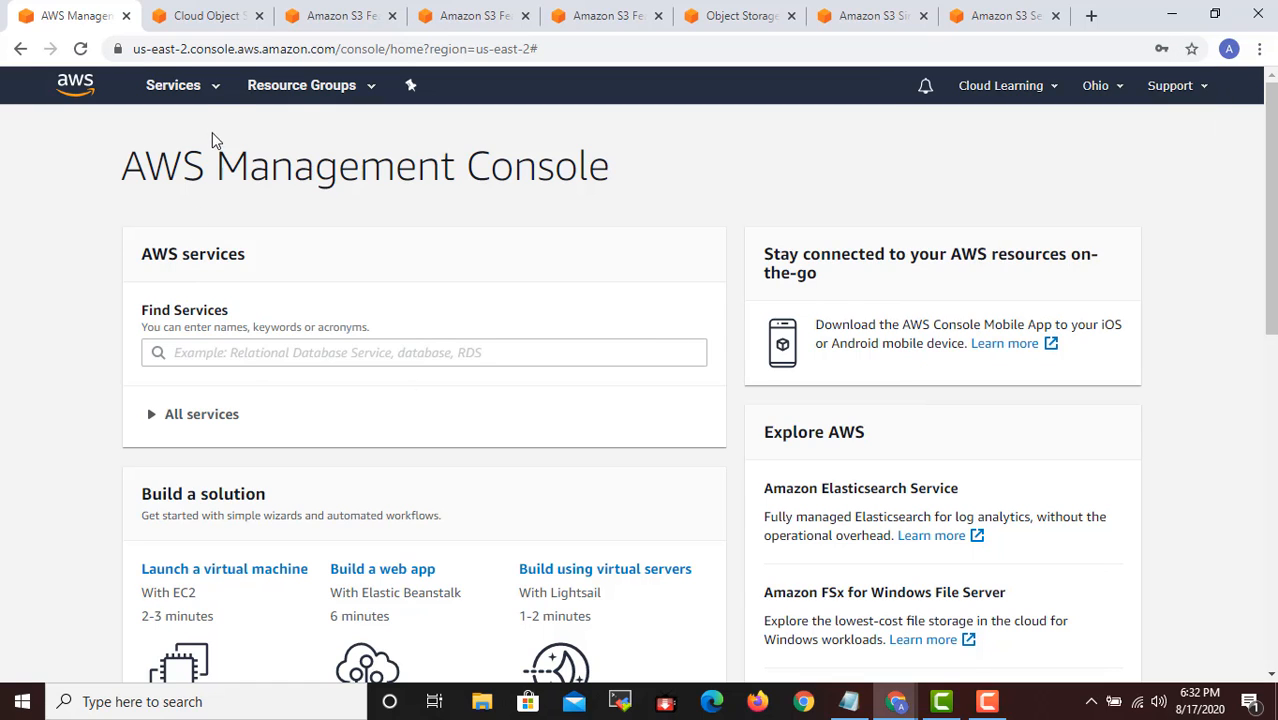
# - Open the S3 service from the console's service list and look over its region list, closing the list again
pyautogui.click(200, 92)
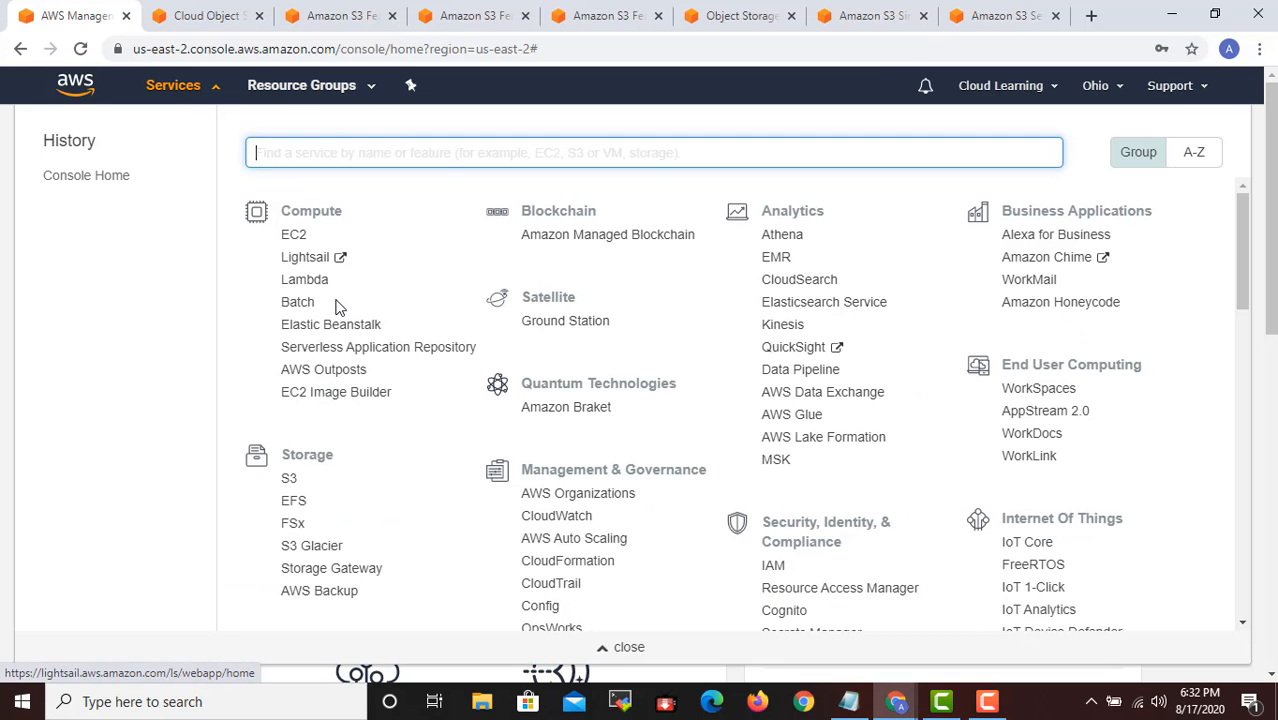
pyautogui.click(290, 479)
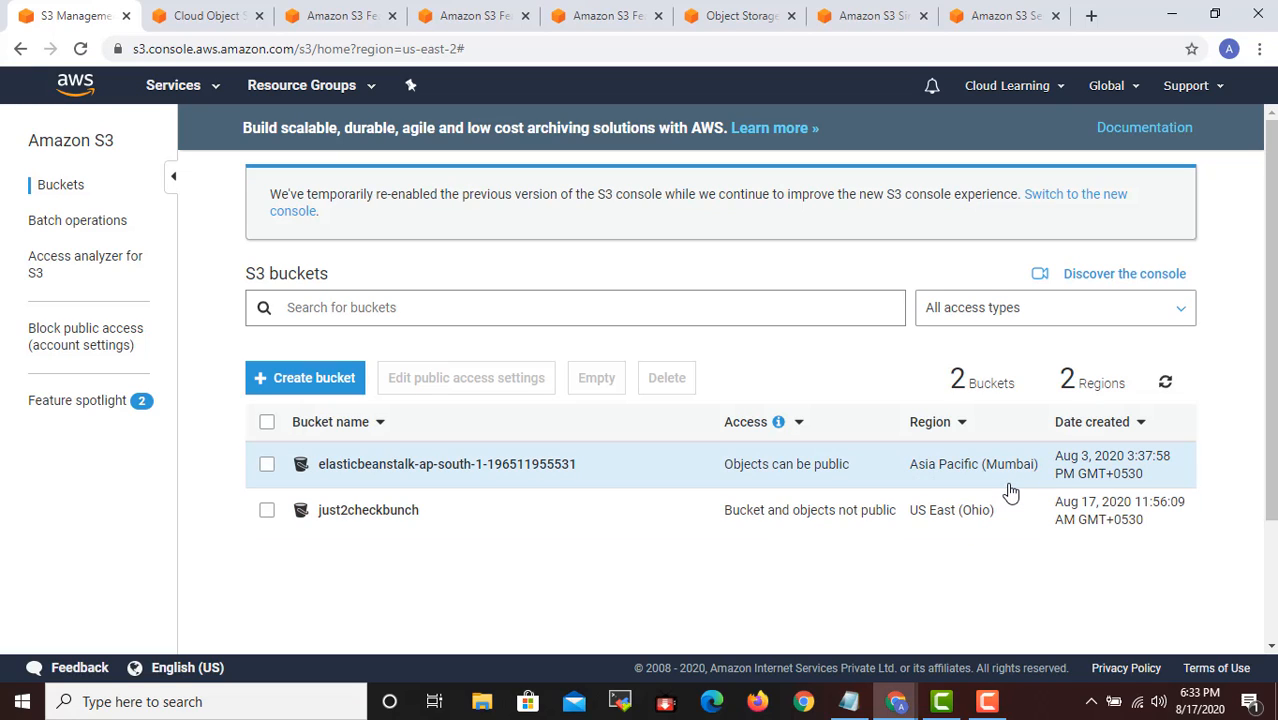
pyautogui.click(1106, 85)
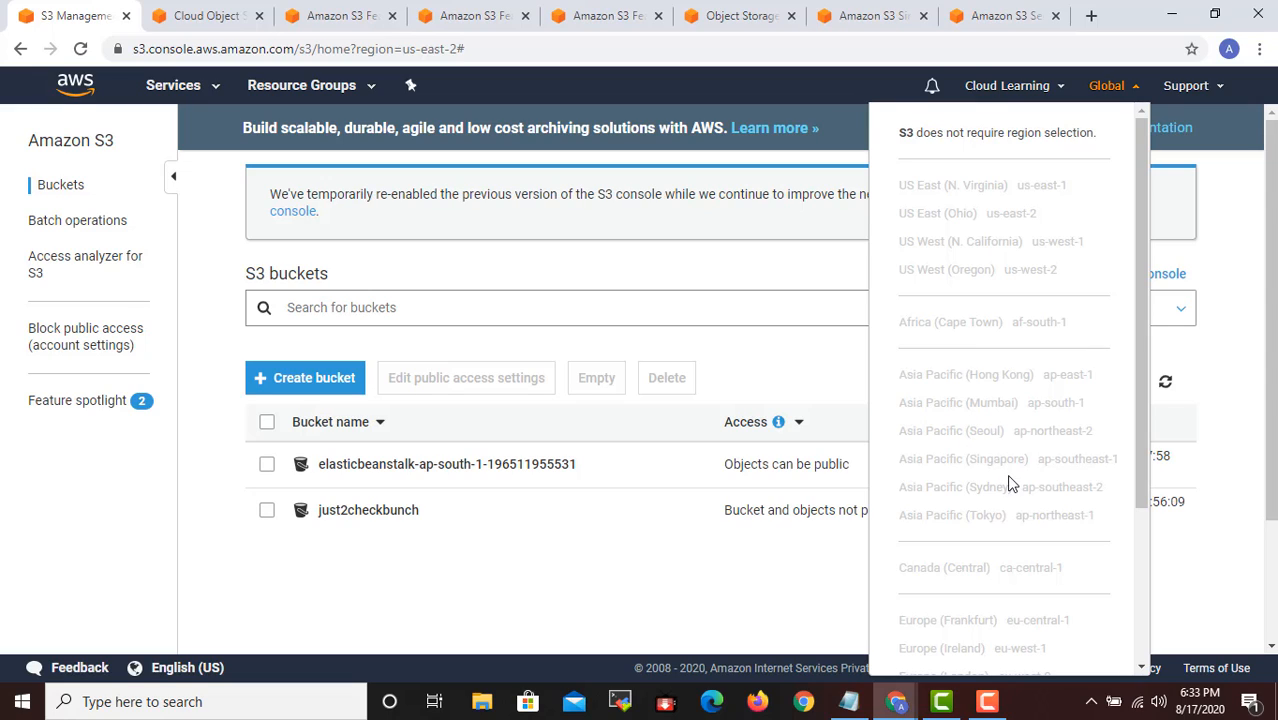
pyautogui.click(826, 262)
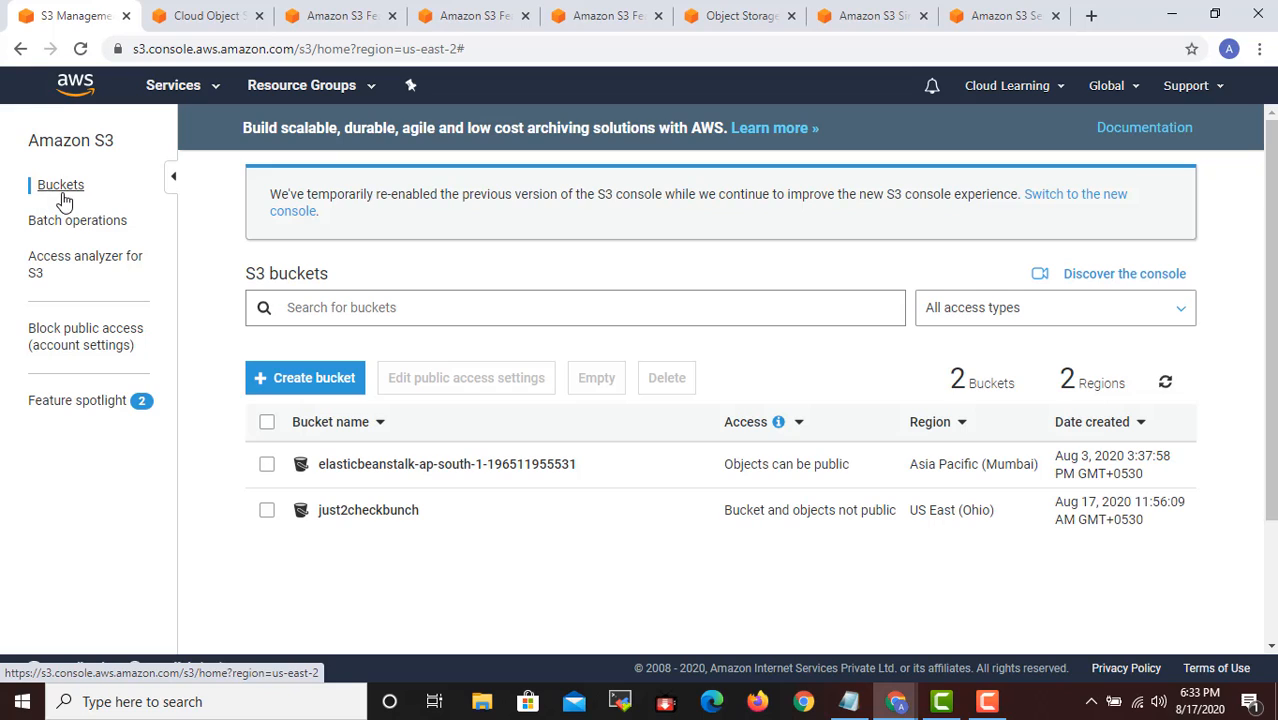
# - Start creating a new S3 bucket and name it cloudlearningtestbckt
pyautogui.click(327, 394)
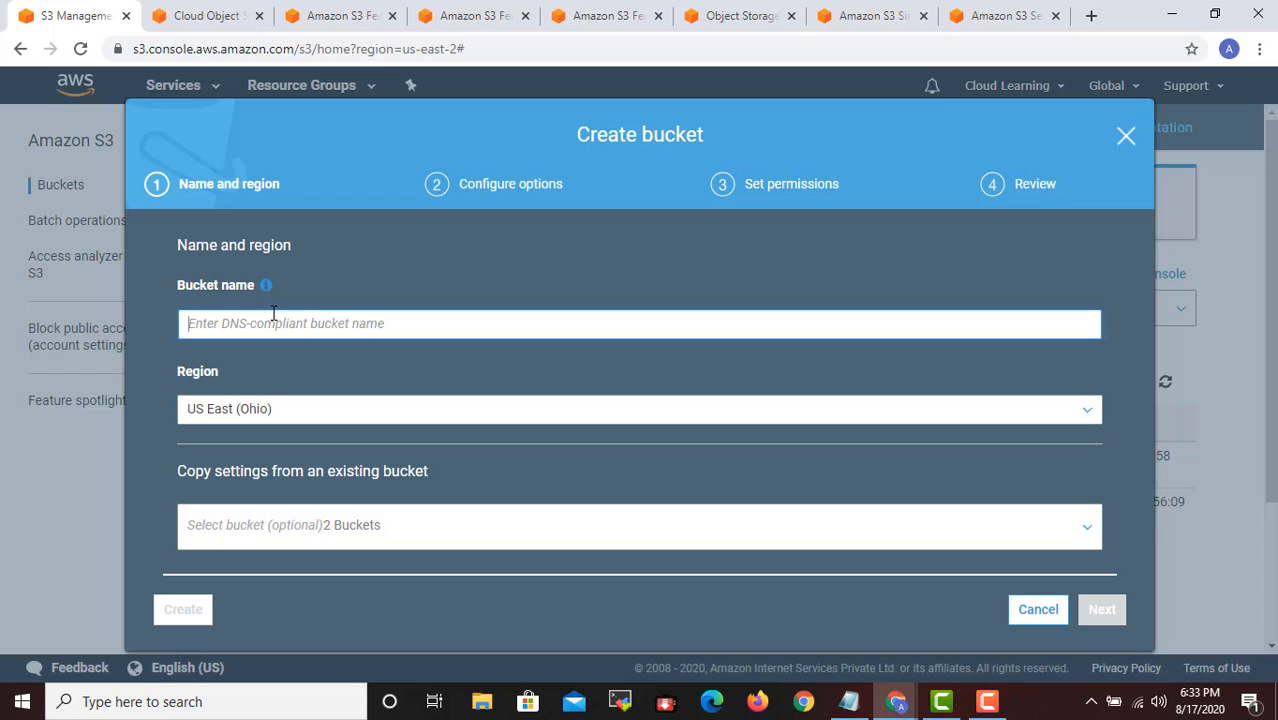
pyautogui.write('tes')
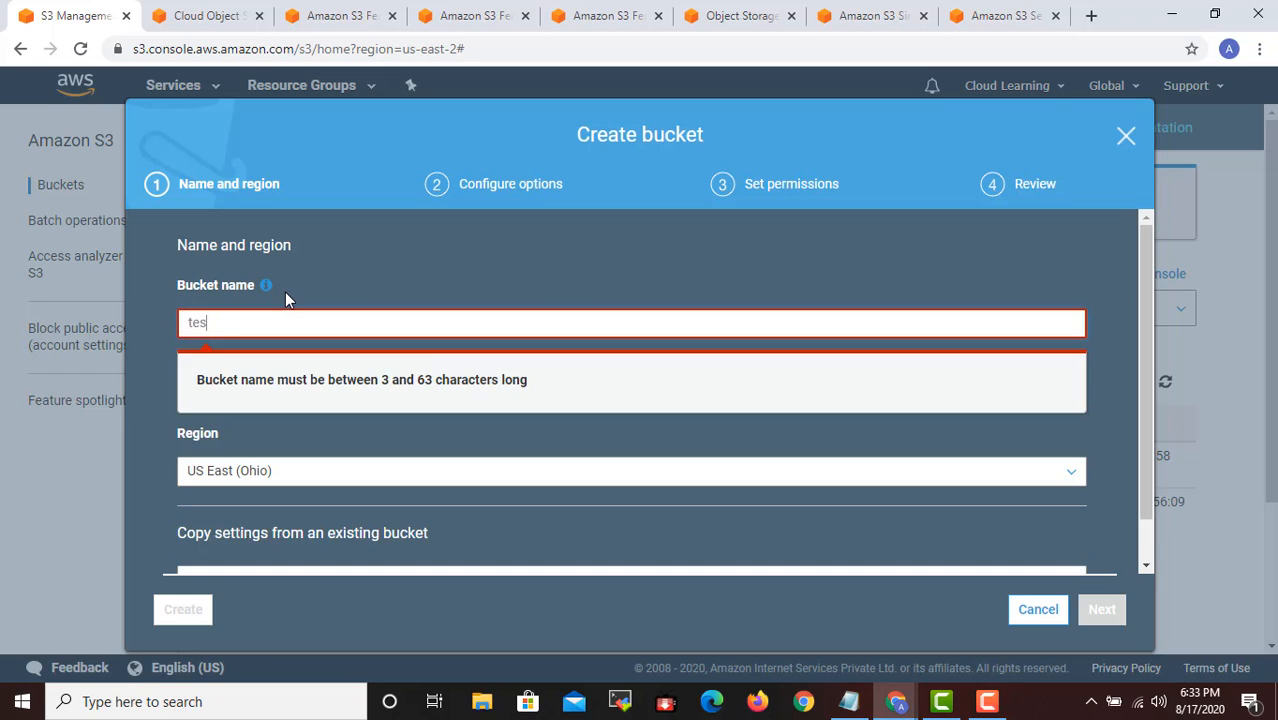
pyautogui.press('BackSpace')
pyautogui.press('BackSpace')
pyautogui.press('BackSpace')
pyautogui.write('cloudlearn')
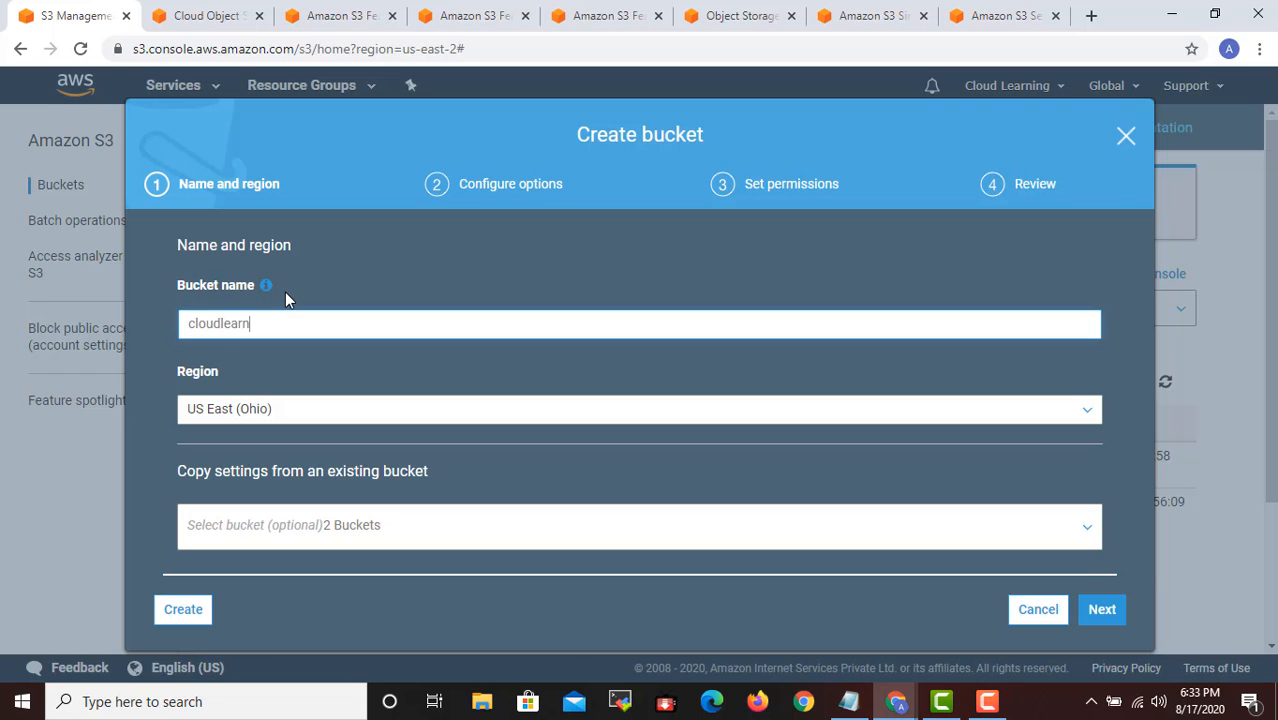
pyautogui.write('ingtestbucket')
pyautogui.press('BackSpace')
pyautogui.press('BackSpace')
pyautogui.press('BackSpace')
pyautogui.press('BackSpace')
pyautogui.press('BackSpace')
# - Set the new bucket's region to Asia Pacific (Mumbai), reviewing the available regions
pyautogui.click(322, 418)
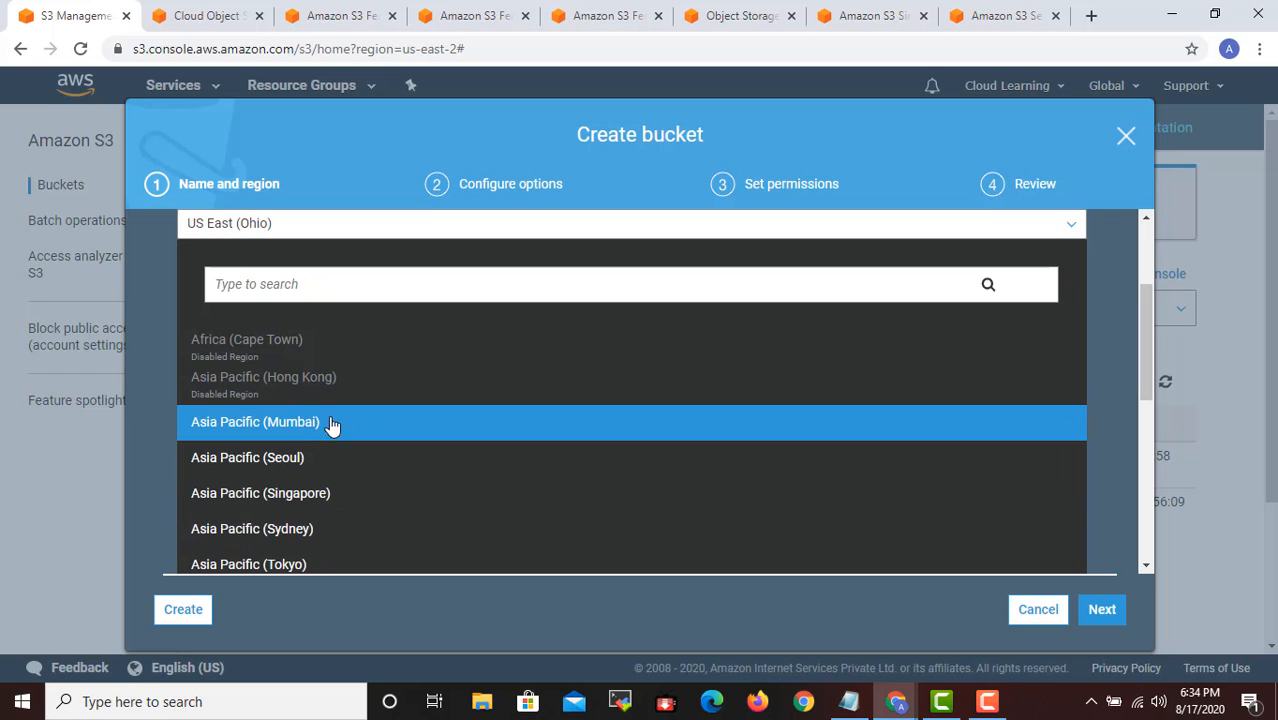
pyautogui.click(320, 424)
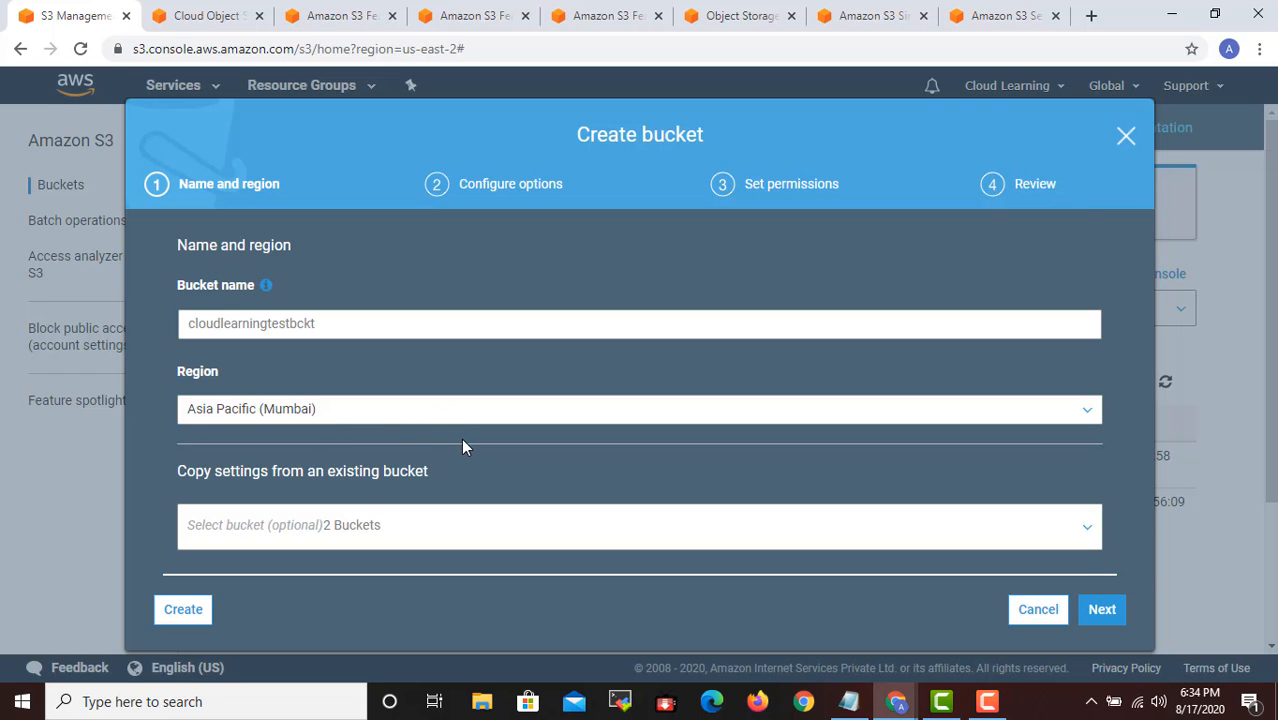
pyautogui.click(359, 416)
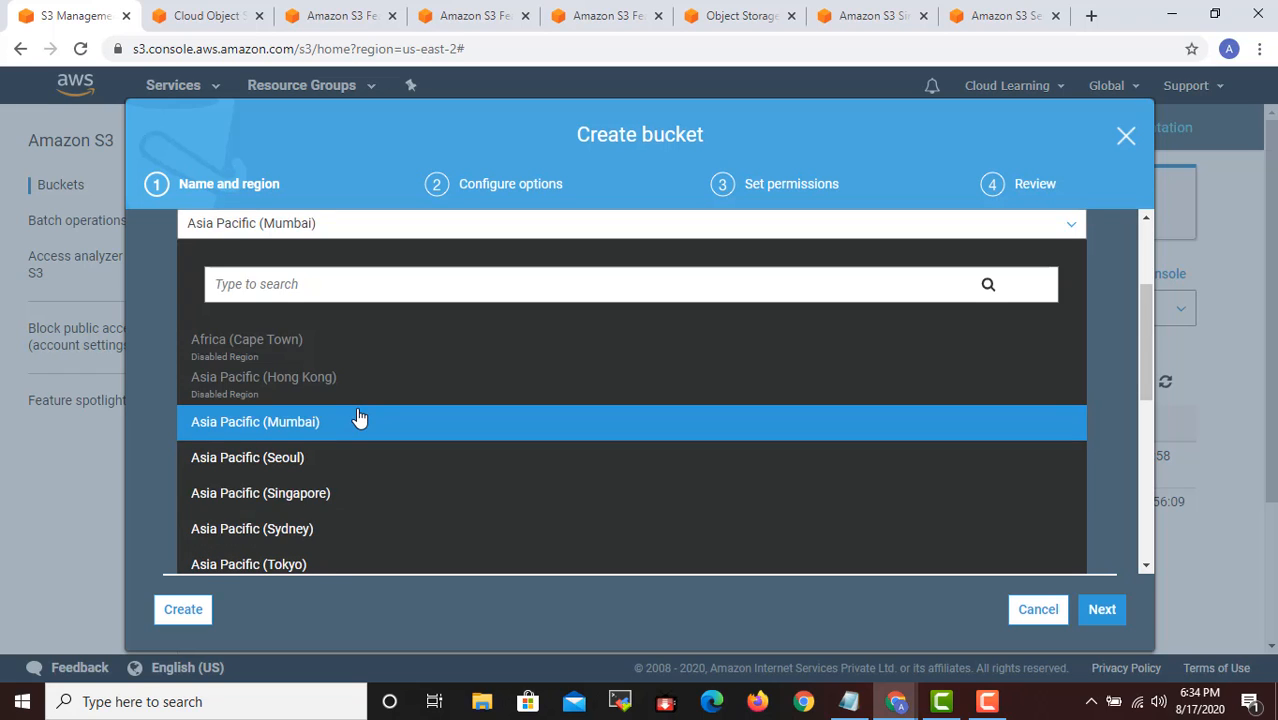
pyautogui.click(312, 390)
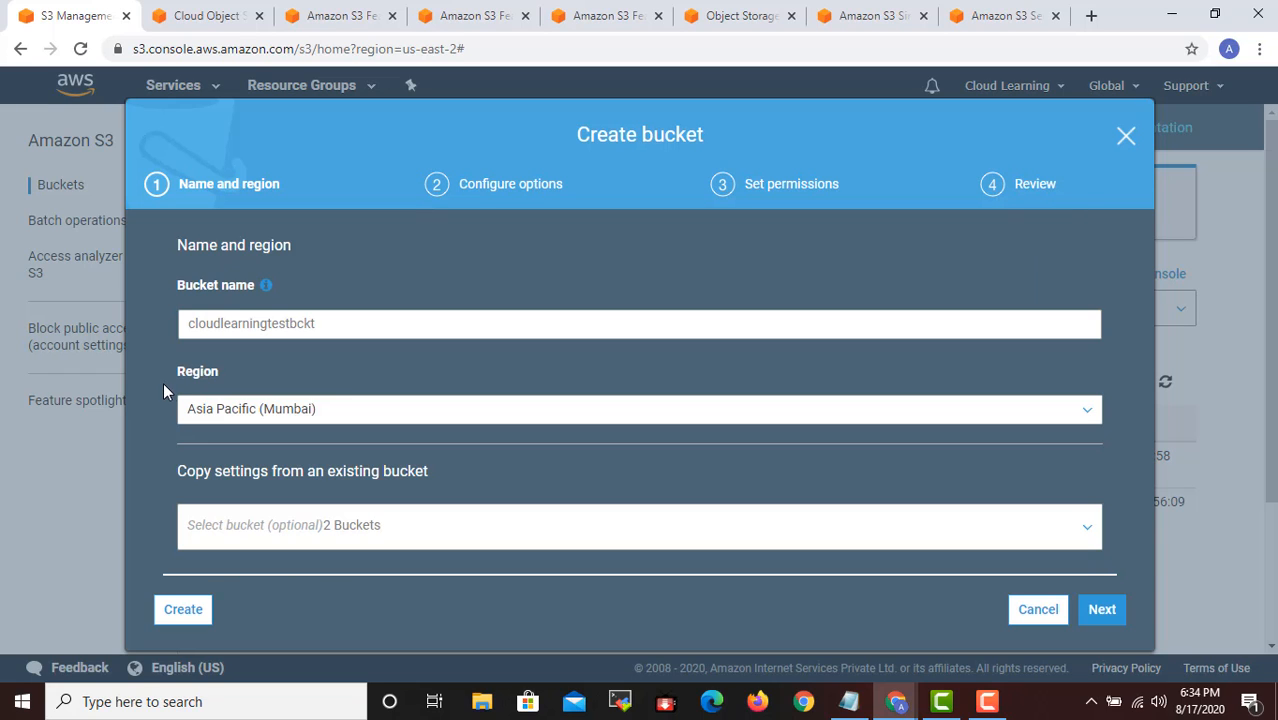
pyautogui.click(331, 422)
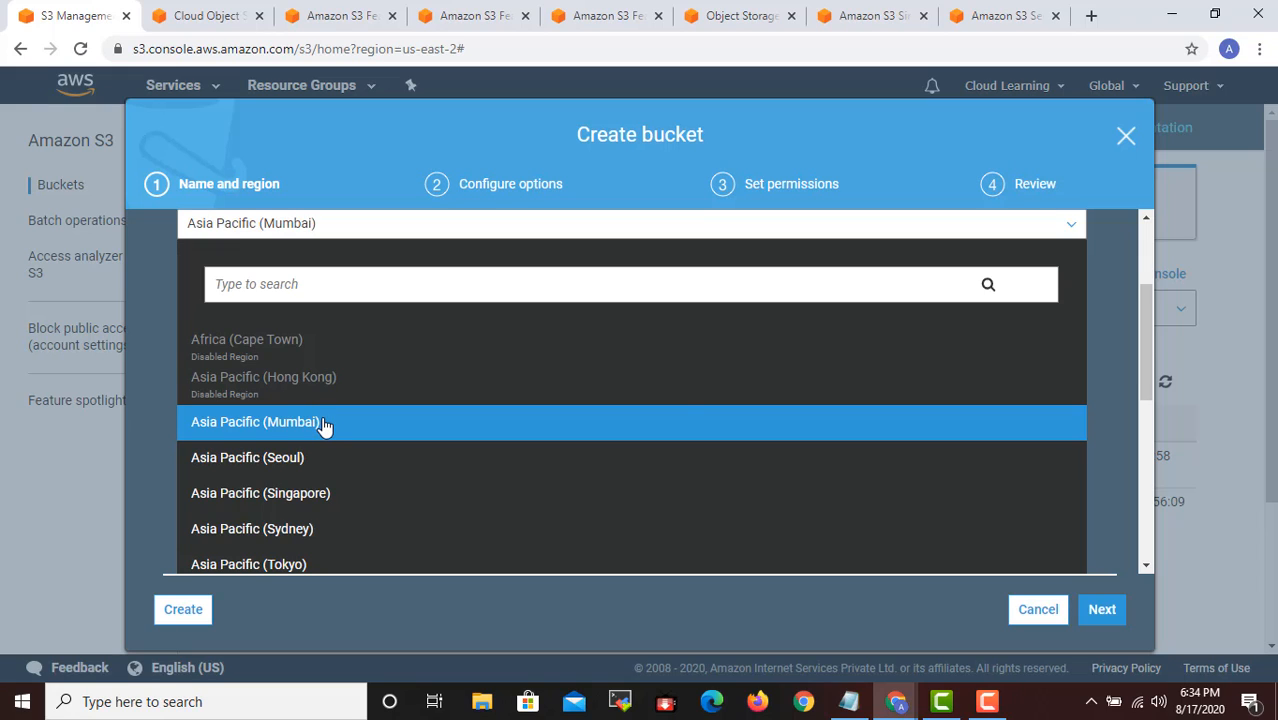
pyautogui.click(323, 424)
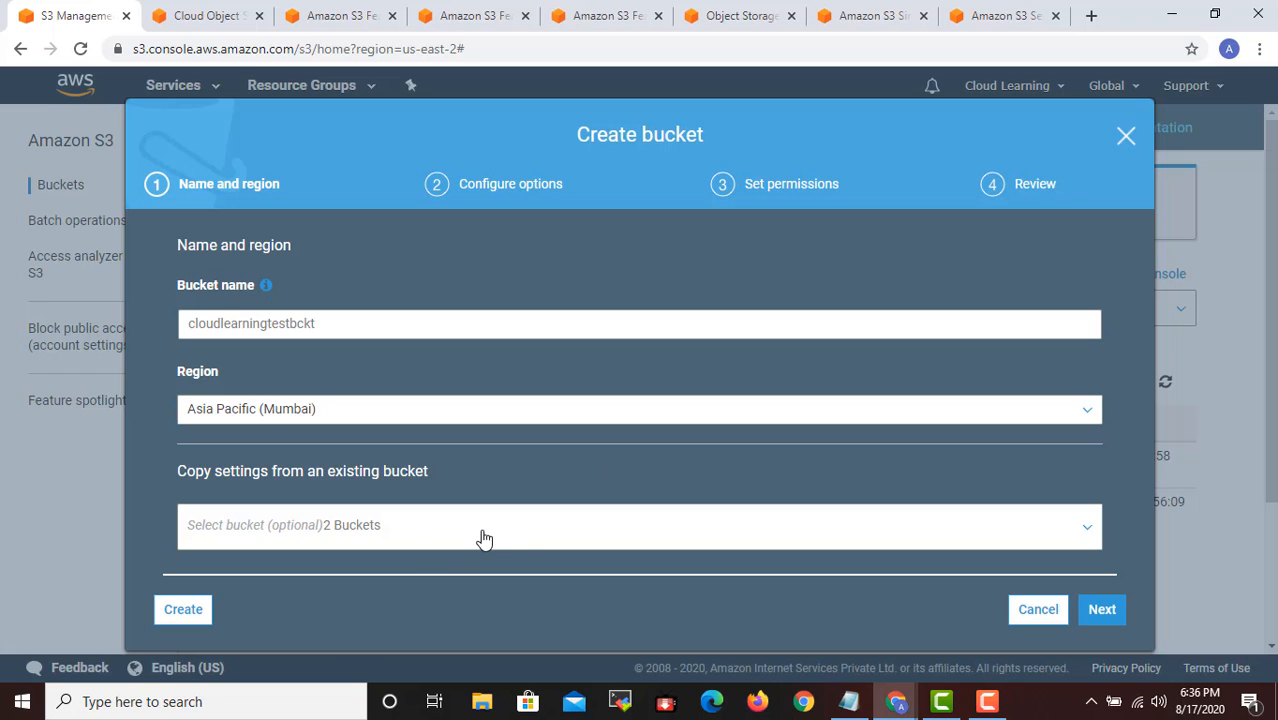
# - Select just2checkbunch as the existing bucket to copy settings from, and clear that selection again
pyautogui.click(521, 532)
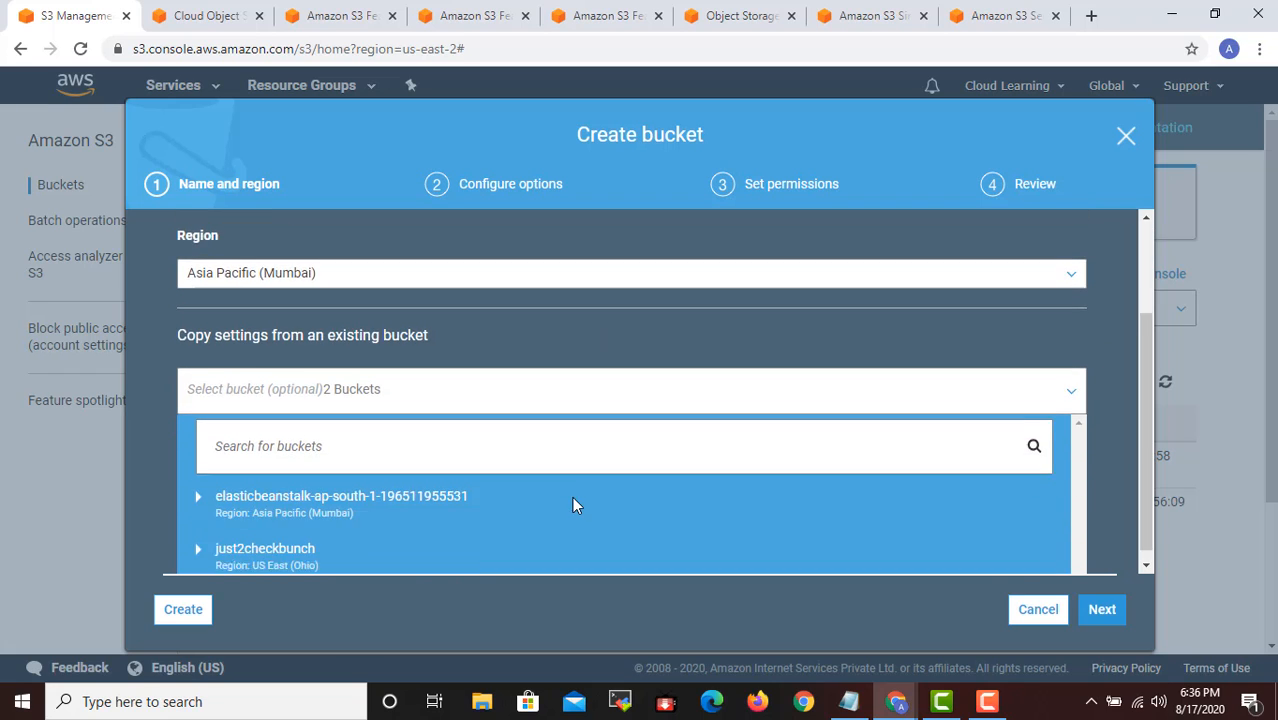
pyautogui.click(195, 548)
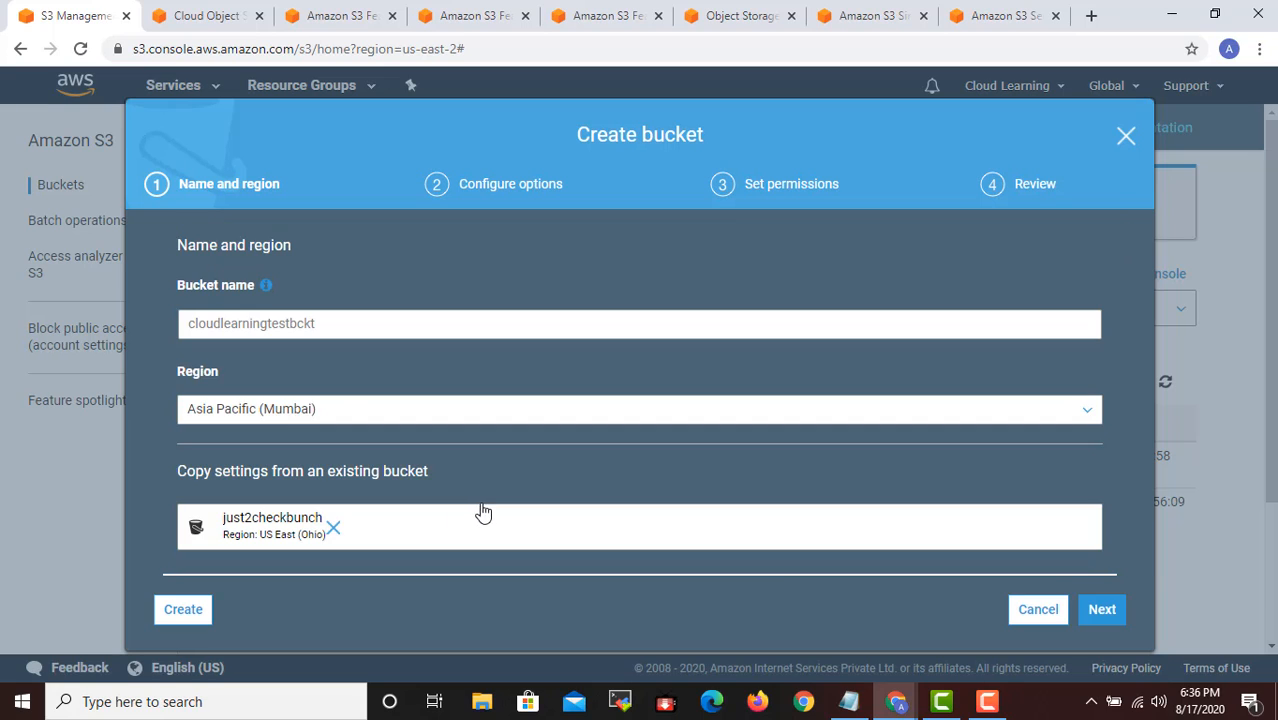
pyautogui.click(331, 527)
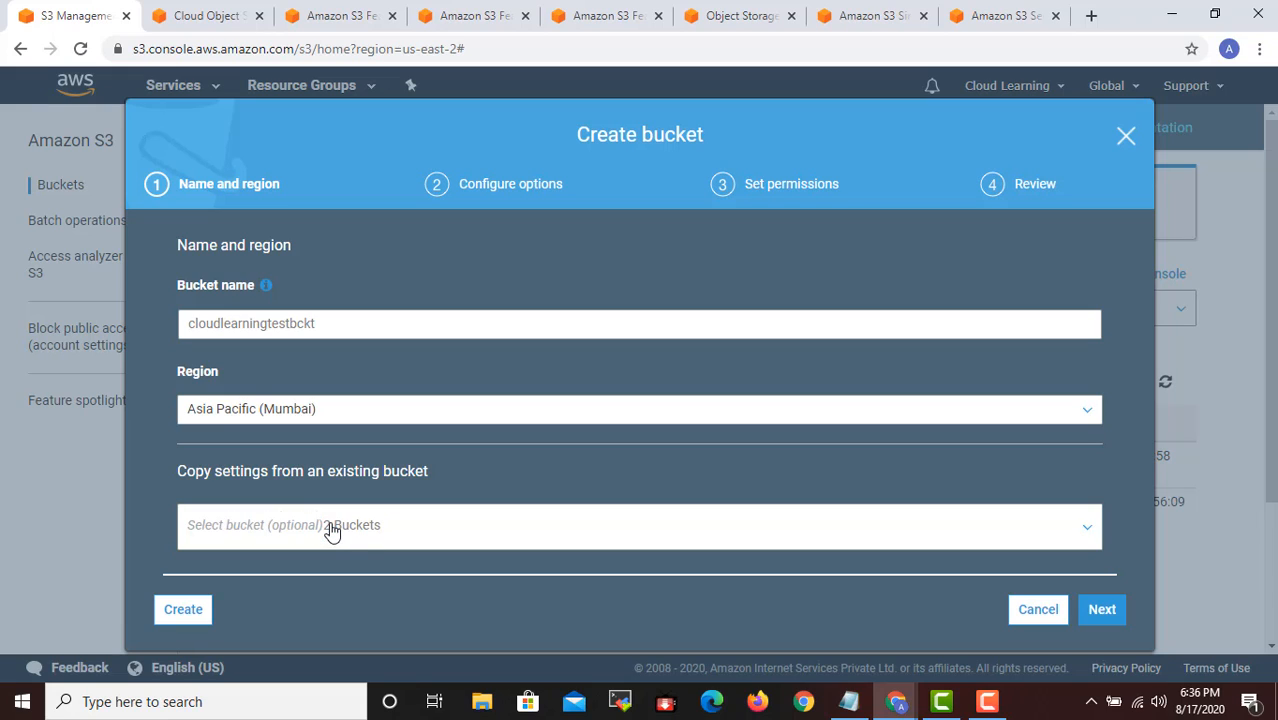
# - Check the feature list in the S3 Master Class notes and enable versioning in the new bucket's configuration options
pyautogui.click(1110, 612)
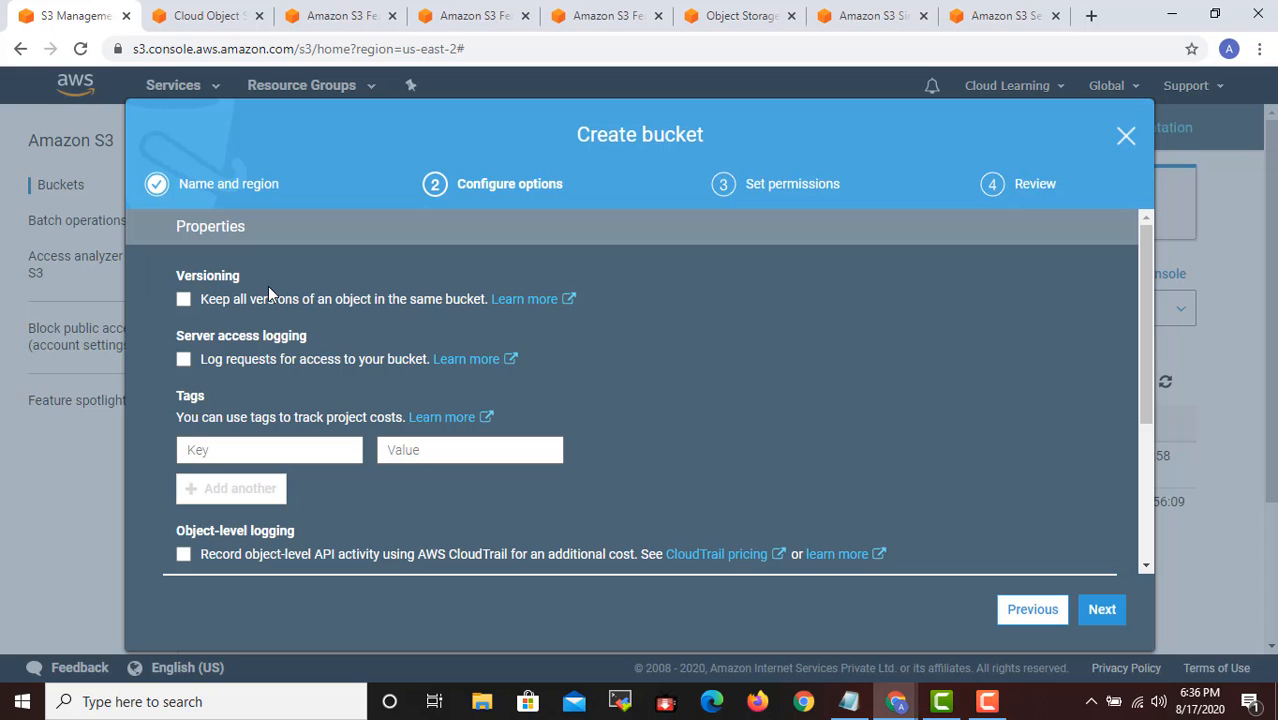
pyautogui.click(849, 701)
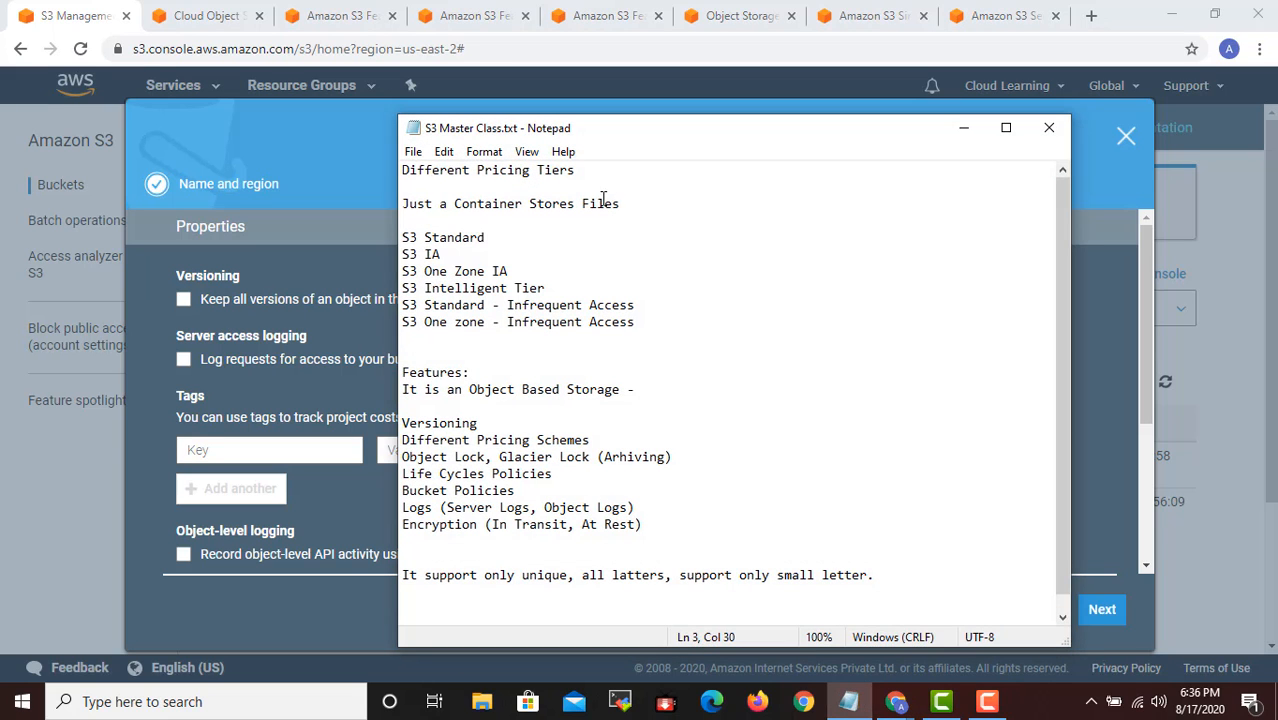
pyautogui.moveTo(521, 138); pyautogui.dragTo(692, 147)
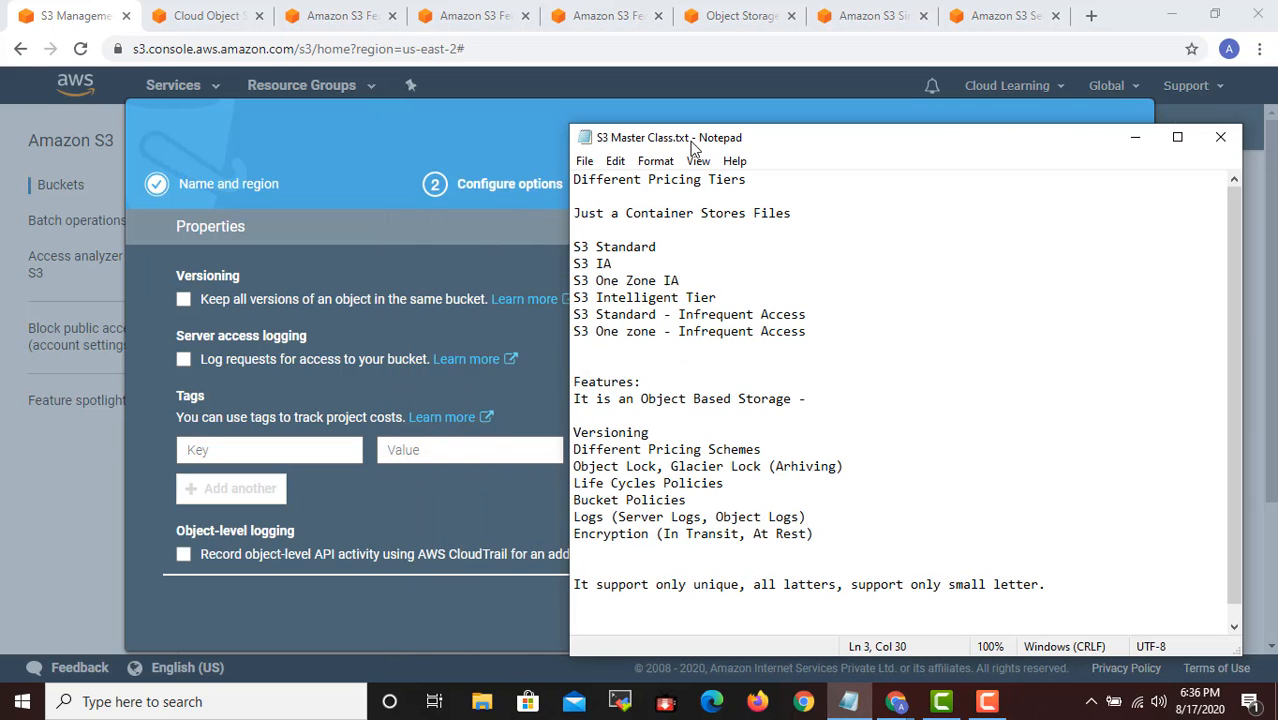
pyautogui.click(1135, 137)
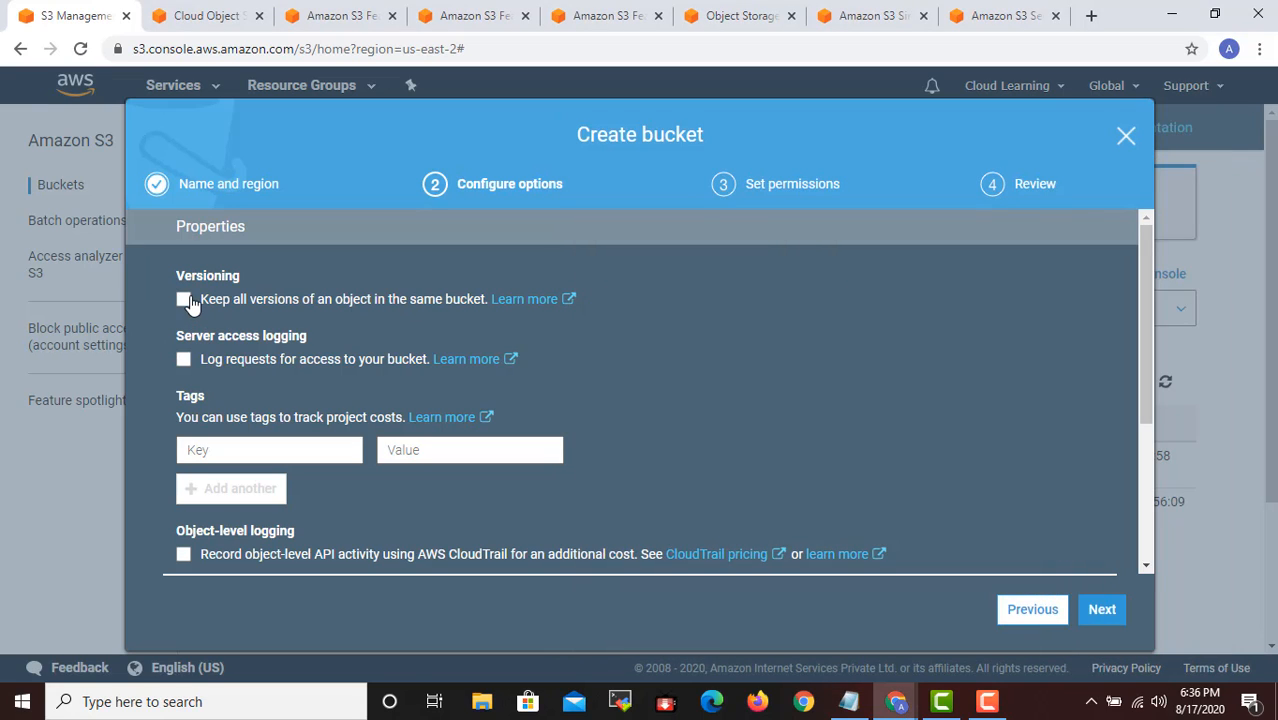
pyautogui.click(184, 300)
# - Open the server access logging documentation in a separate tab, read through enabling and log key format, and return to the bucket setup
pyautogui.rightClick(471, 362)
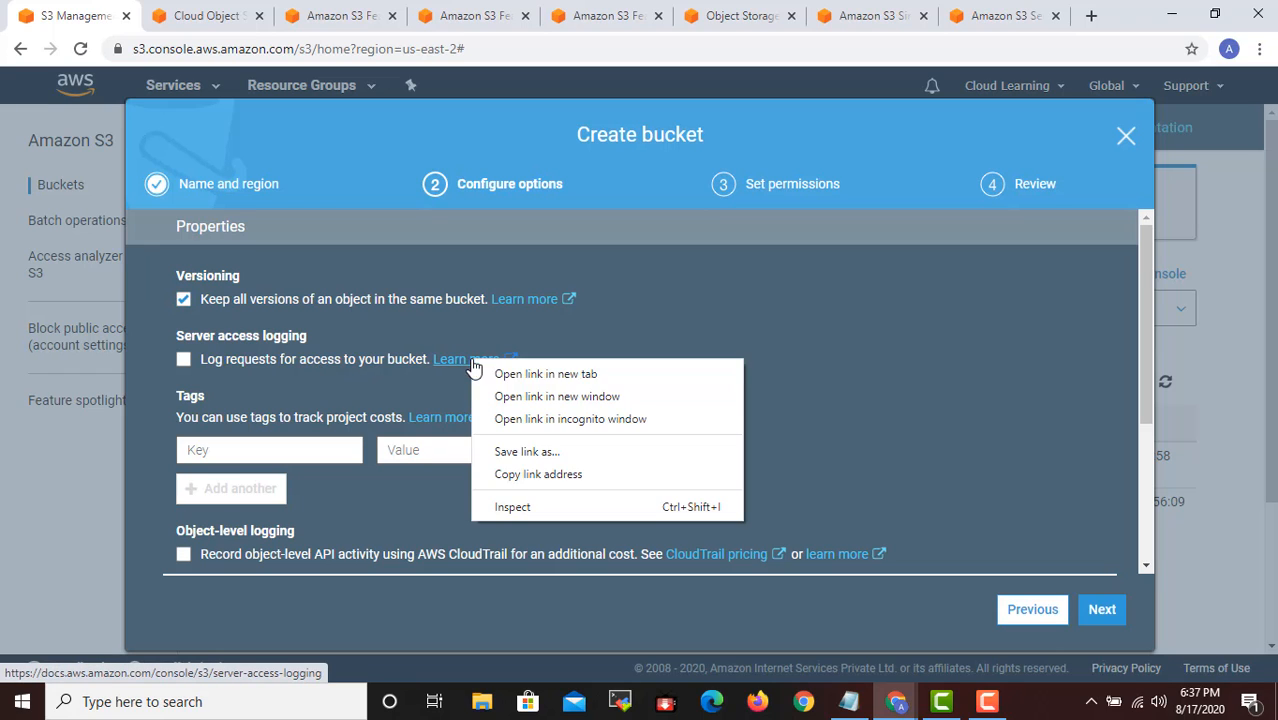
pyautogui.click(514, 373)
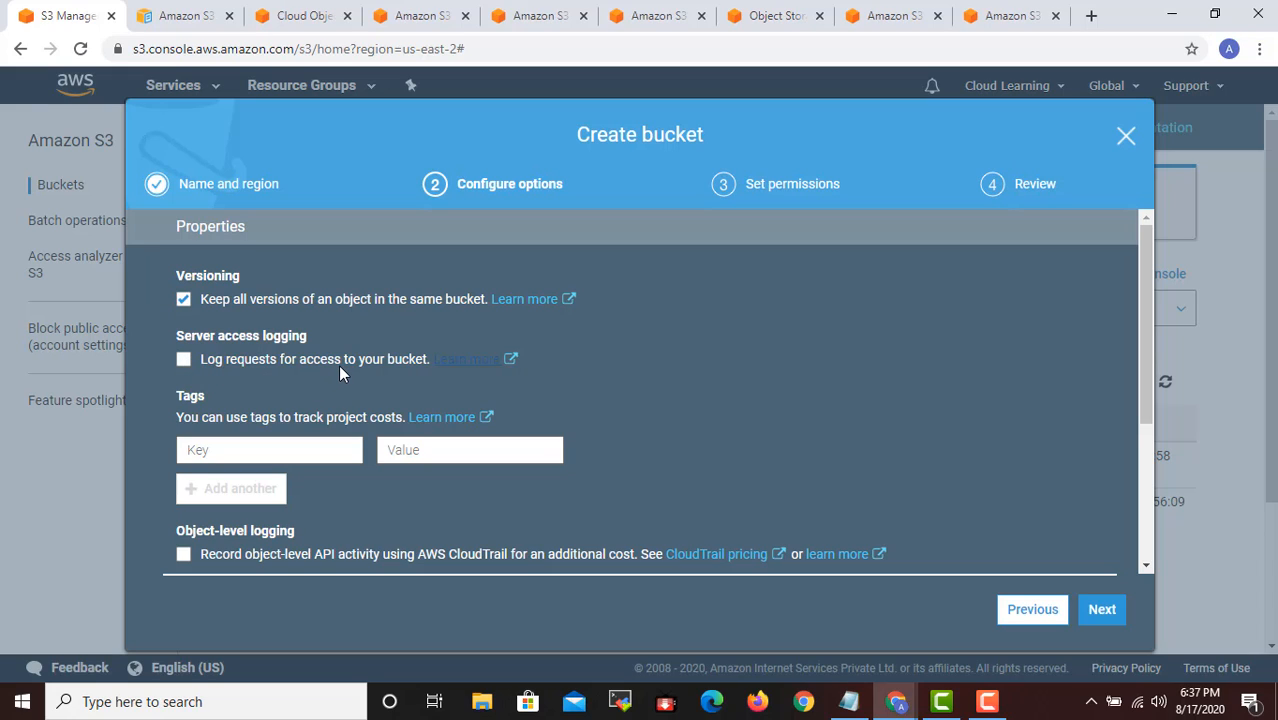
pyautogui.click(176, 20)
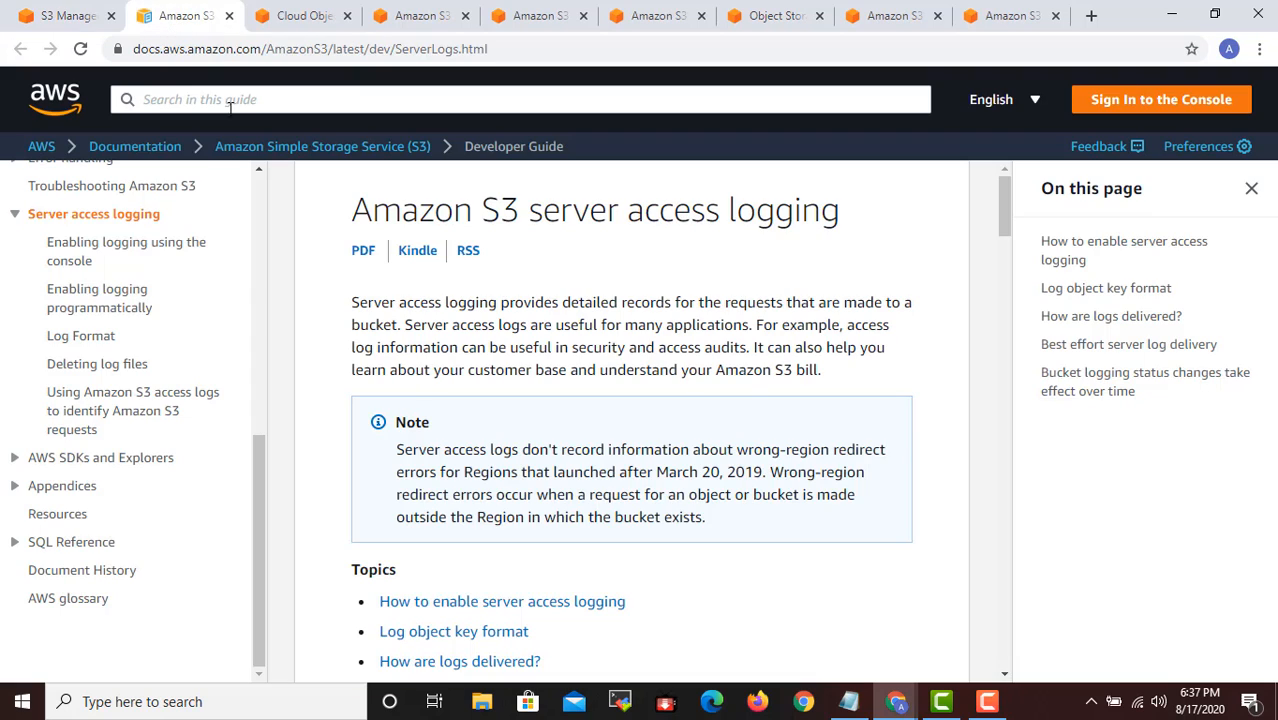
pyautogui.scroll(-5, 648, 331)
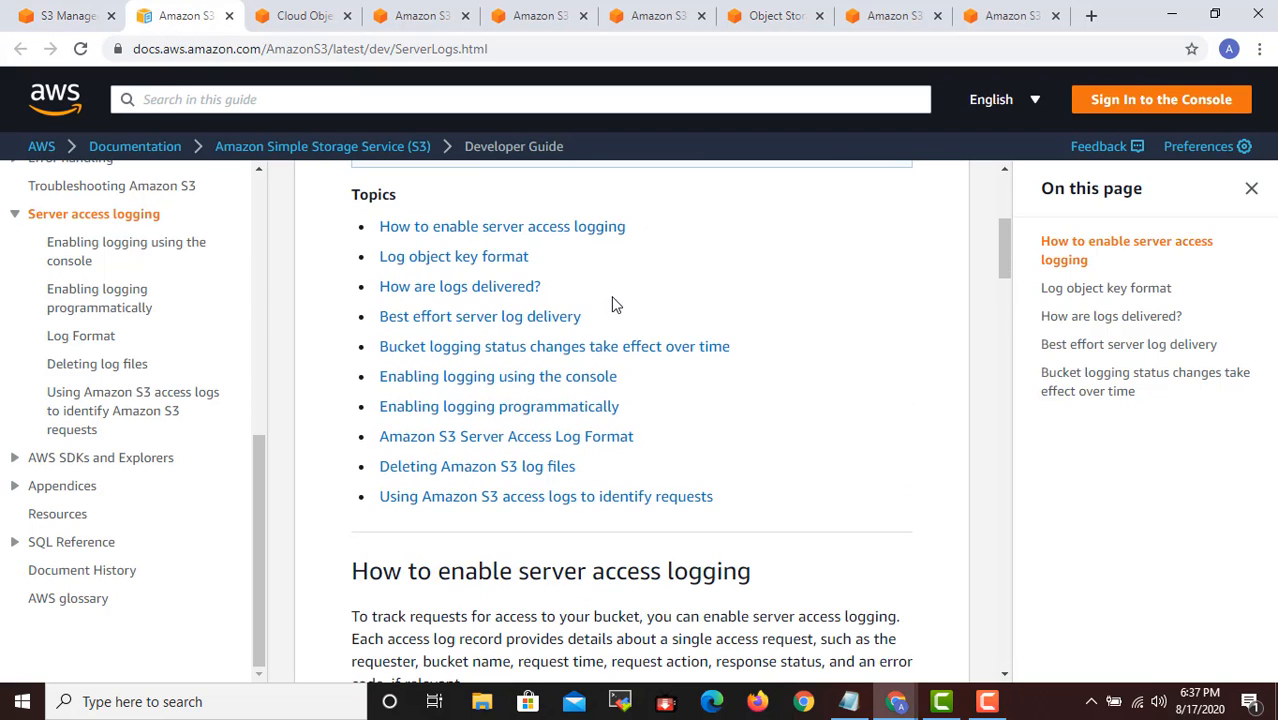
pyautogui.scroll(-4, 608, 311)
pyautogui.scroll(-8, 856, 340)
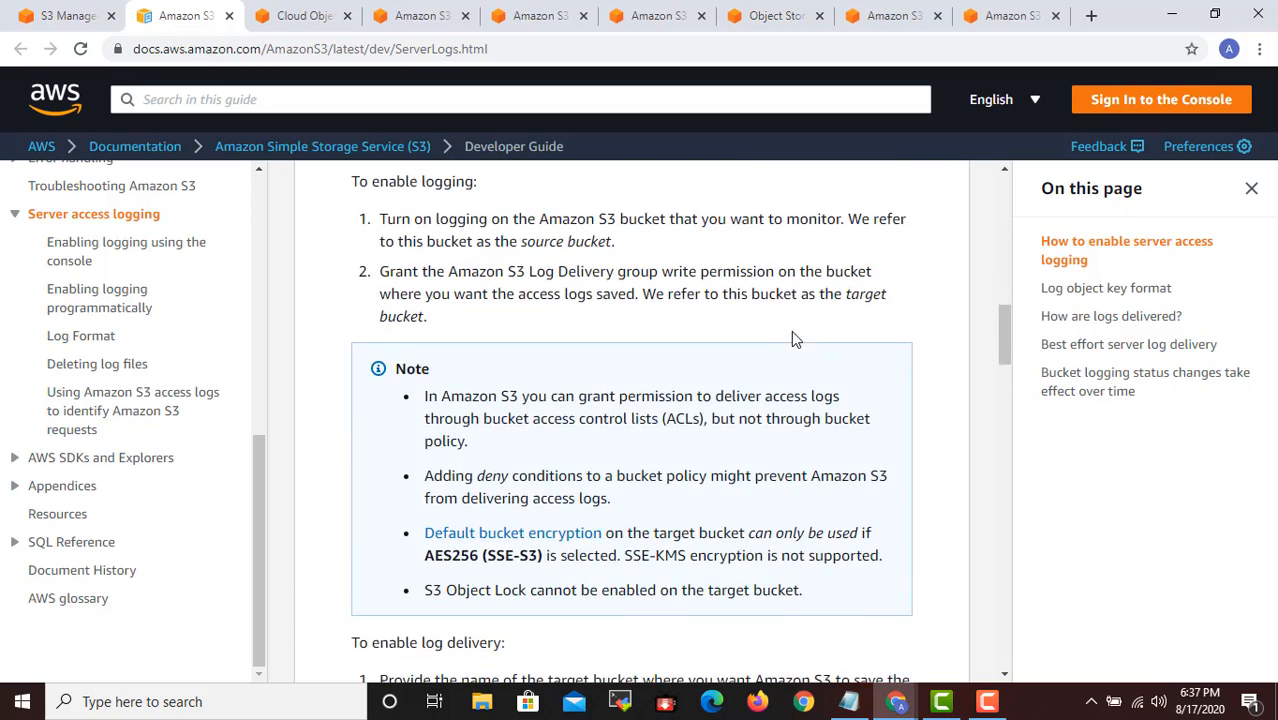
pyautogui.scroll(-4, 800, 353)
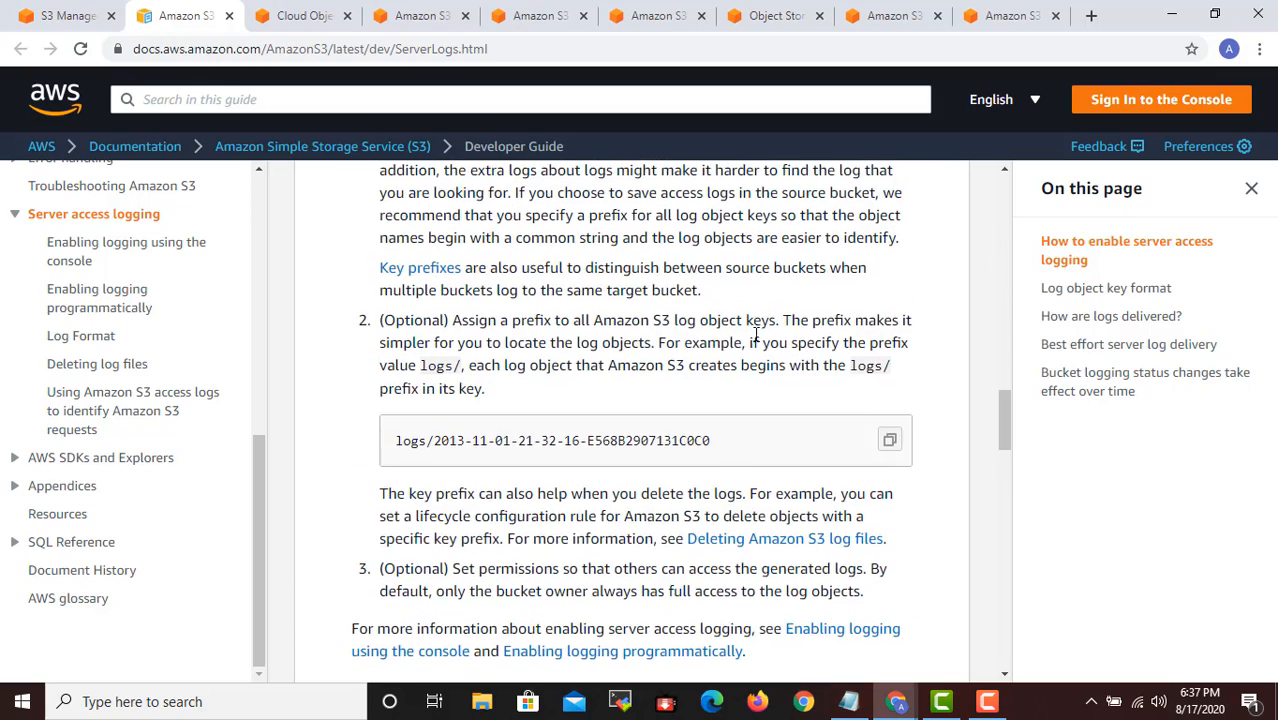
pyautogui.scroll(-5, 740, 353)
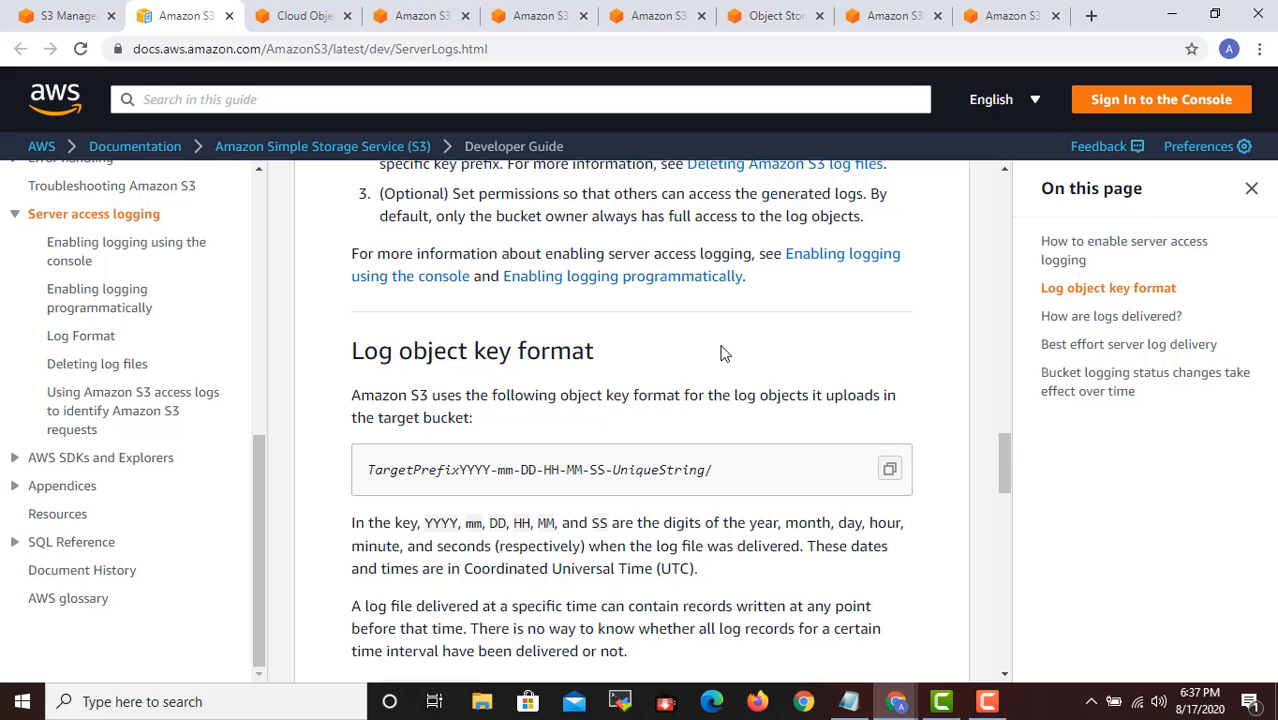
pyautogui.click(85, 14)
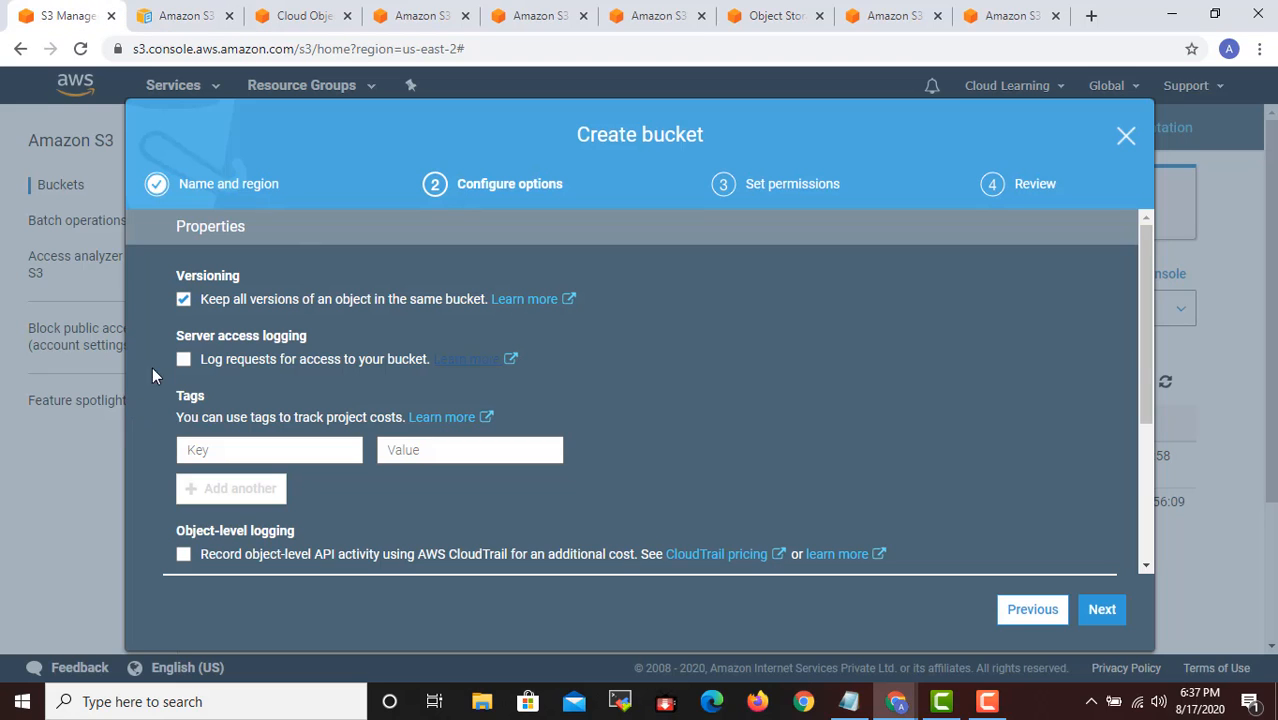
# - Enable server access logging with cloudlearningtestbckt as the target bucket and ServerLogs as the target prefix
pyautogui.click(186, 361)
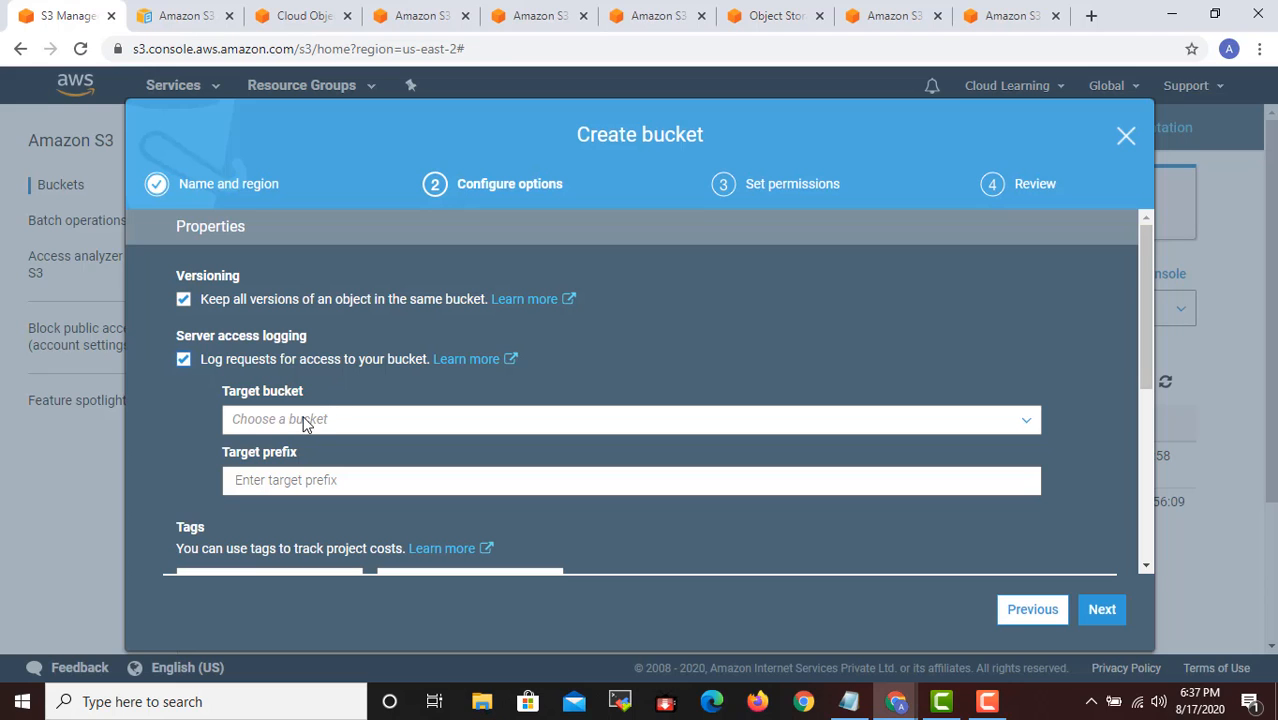
pyautogui.click(318, 420)
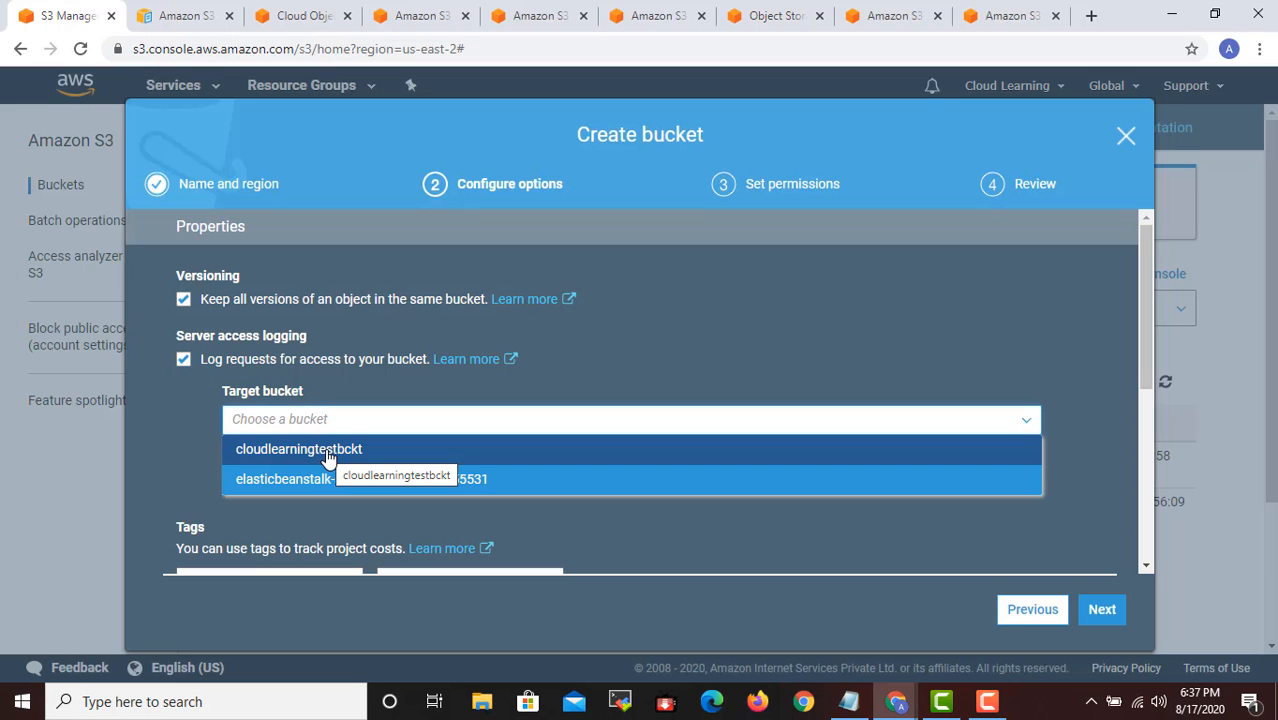
pyautogui.click(328, 452)
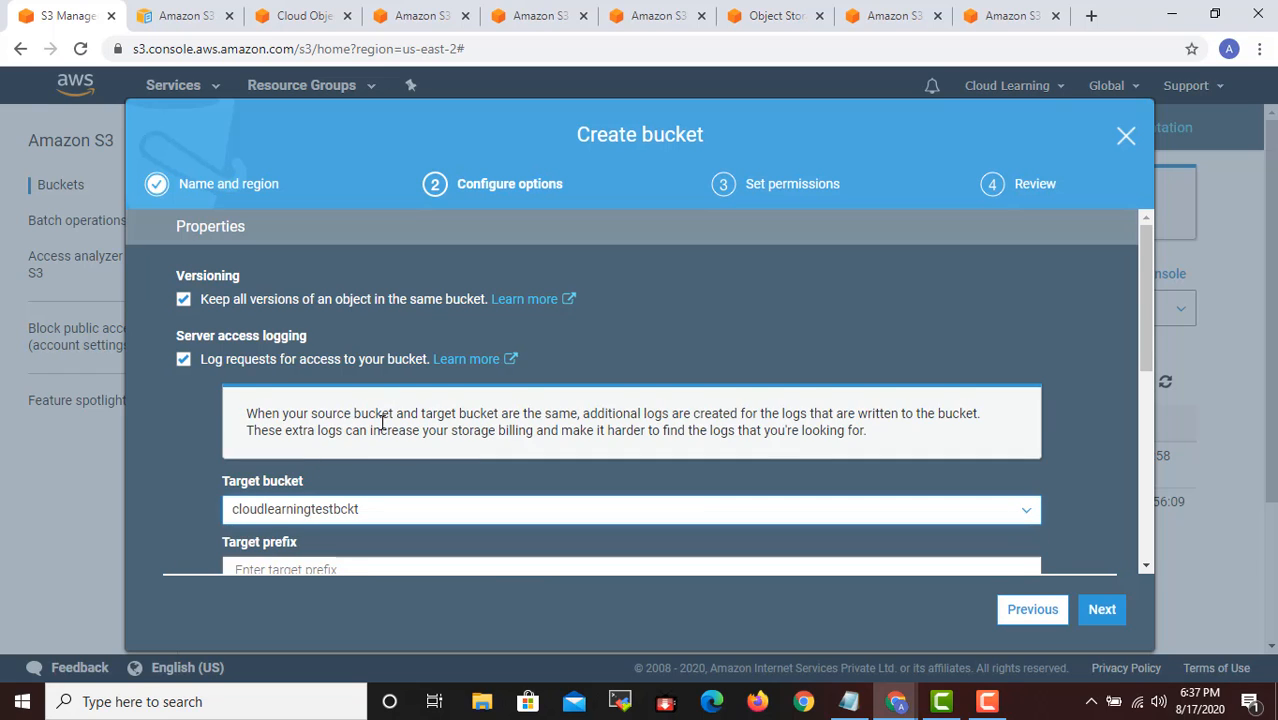
pyautogui.scroll(-1, 378, 453)
pyautogui.click(330, 477)
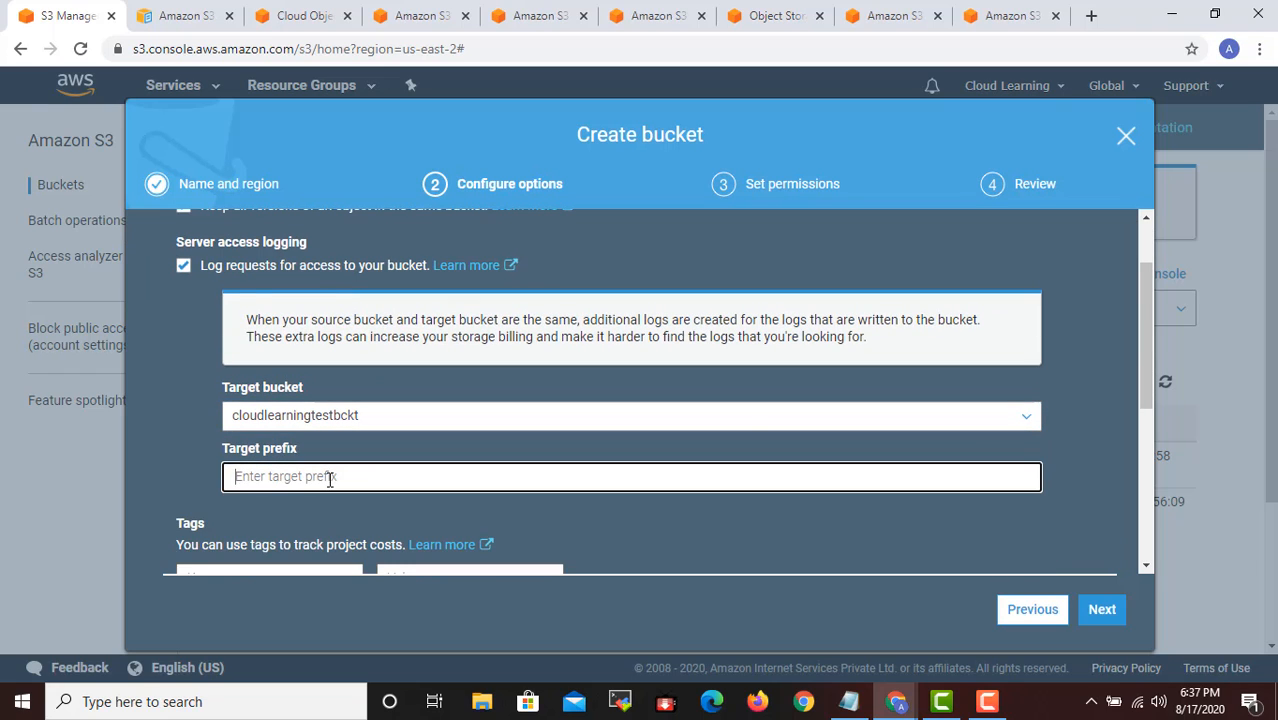
pyautogui.write('ServerLogs')
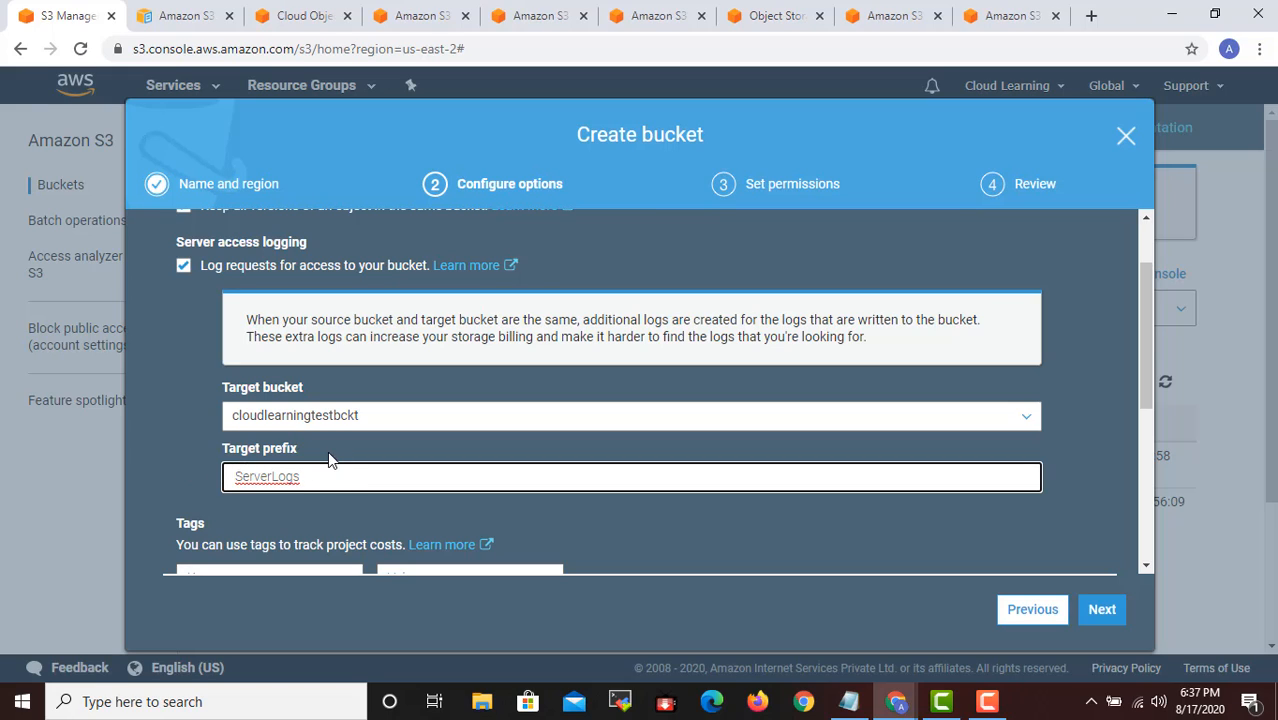
# - Add a tag to the new bucket with the key Owner and the owner's first name as its value
pyautogui.scroll(-3, 367, 471)
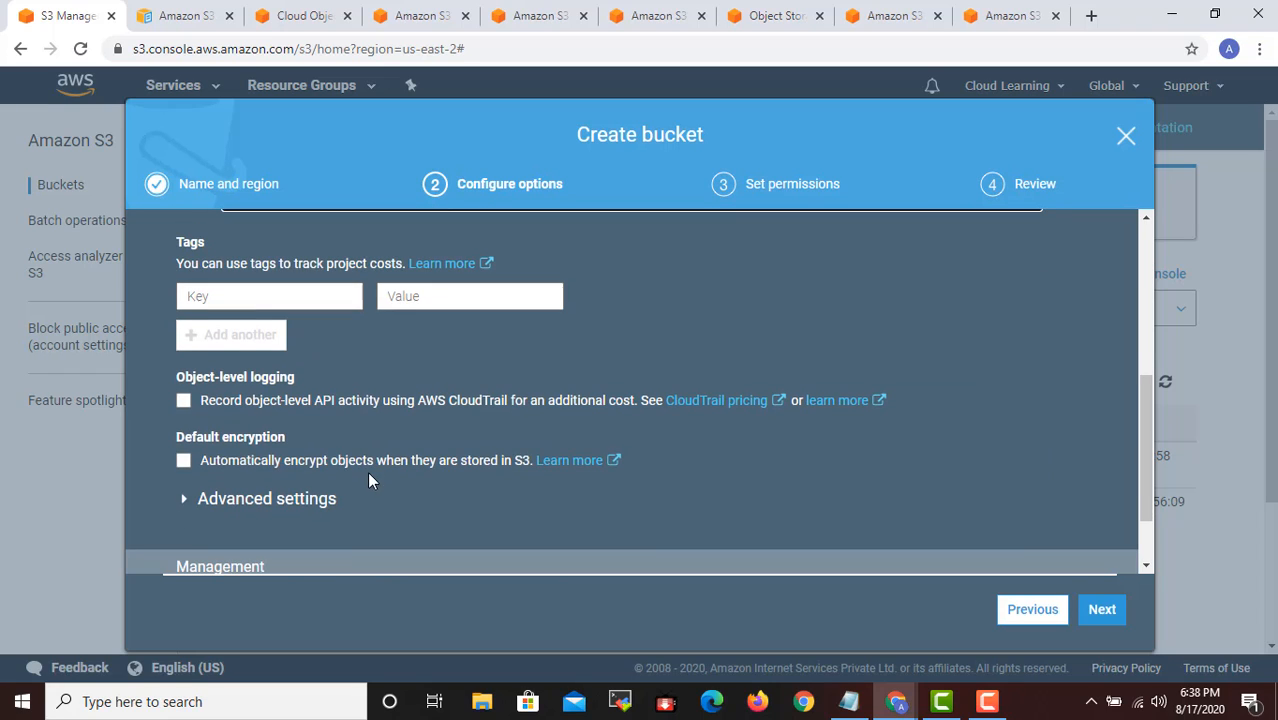
pyautogui.click(257, 299)
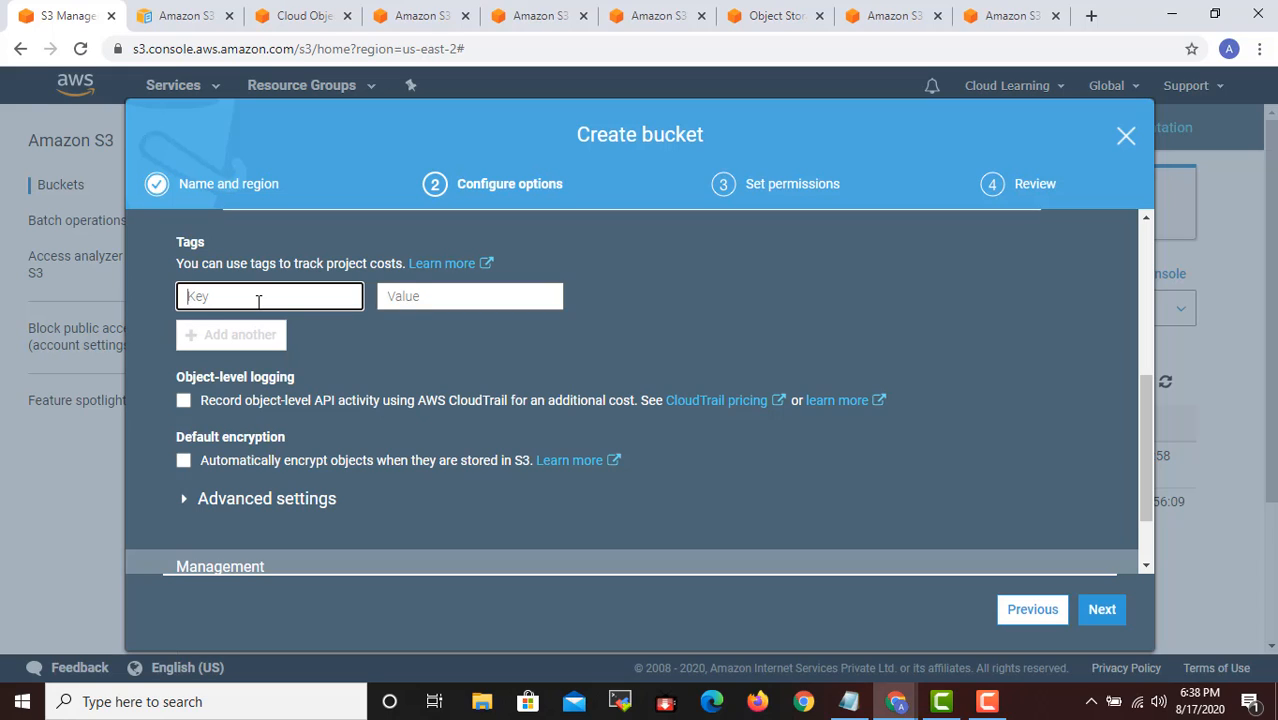
pyautogui.write('Name')
pyautogui.press('BackSpace')
pyautogui.press('BackSpace')
pyautogui.press('BackSpace')
pyautogui.press('BackSpace')
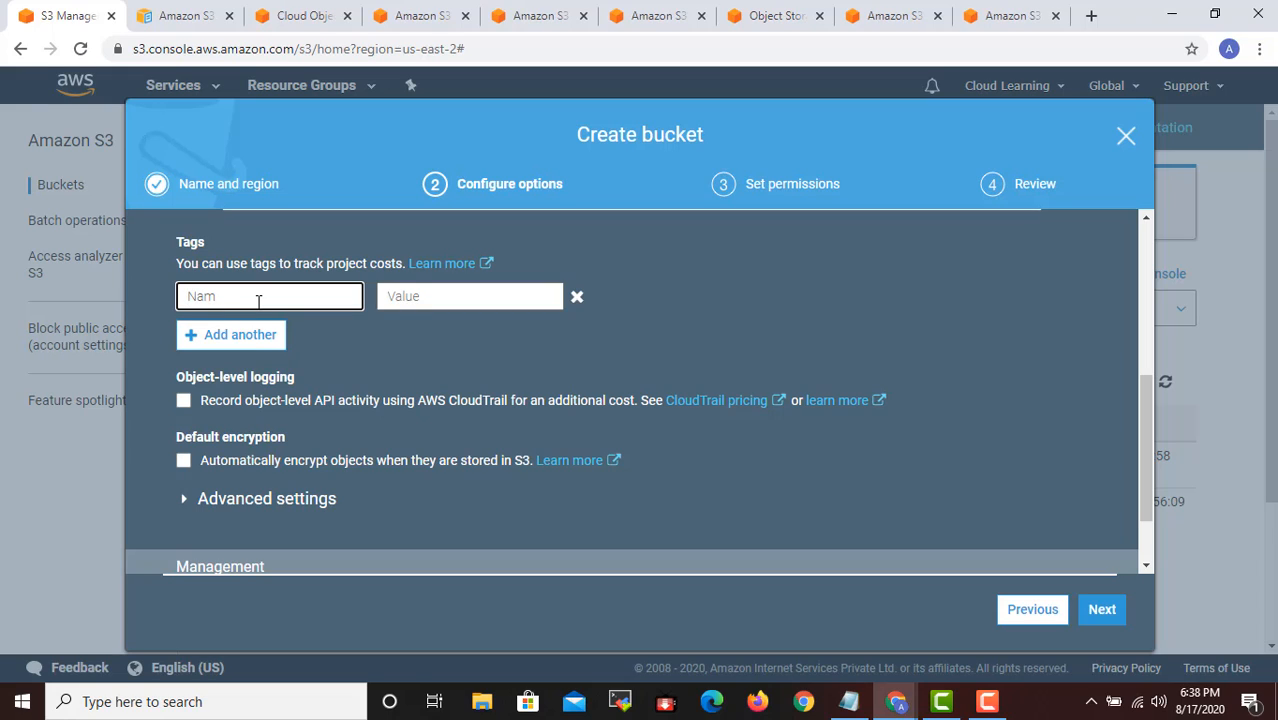
pyautogui.write('Owner')
pyautogui.press('Tab')
pyautogui.write('Prahsna')
pyautogui.press('BackSpace')
pyautogui.press('BackSpace')
pyautogui.press('BackSpace')
pyautogui.press('BackSpace')
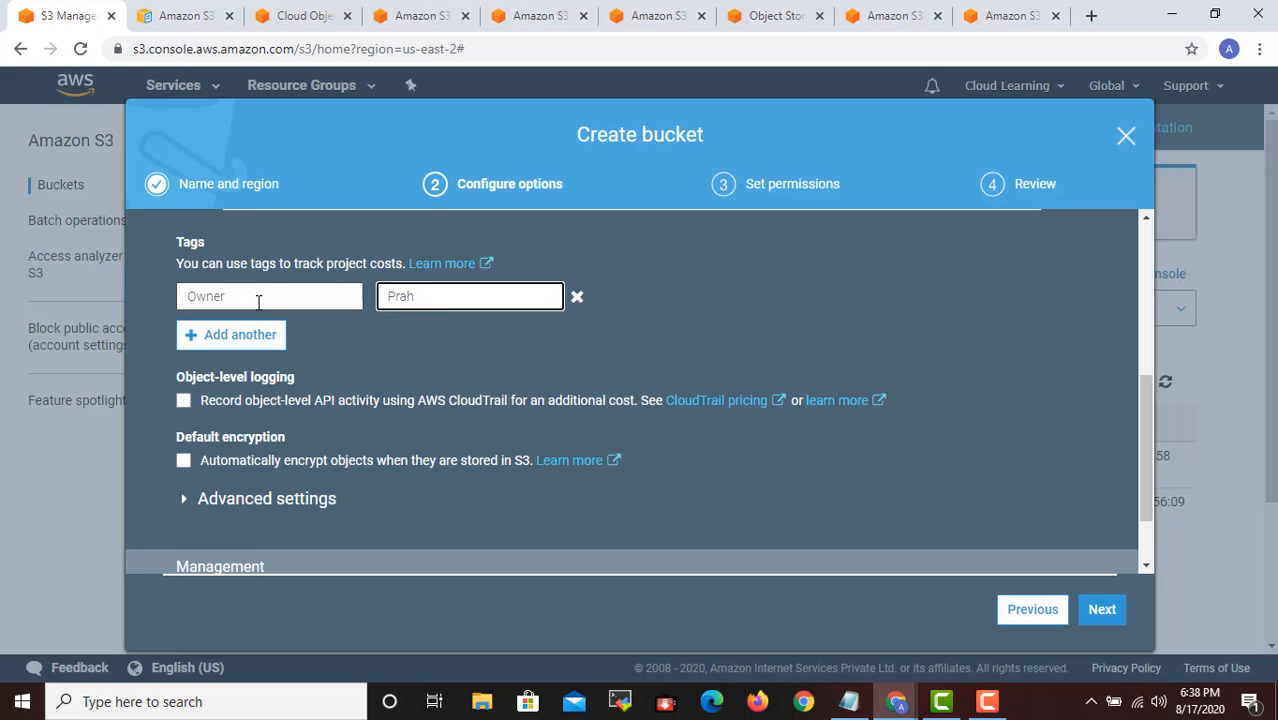
pyautogui.write('shant')
# - Add a second bucket tag with the key Location and the value Mumbai
pyautogui.click(287, 337)
pyautogui.click(296, 343)
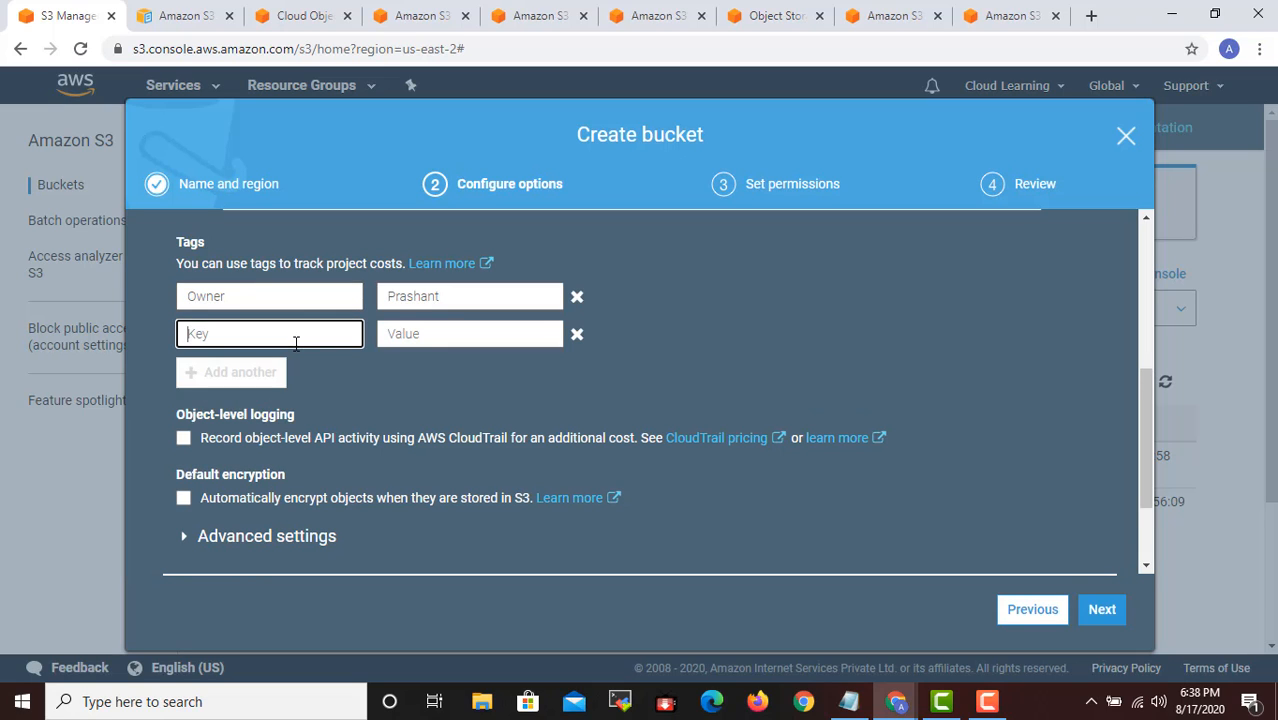
pyautogui.write('Location')
pyautogui.press('Tab')
pyautogui.write('M')
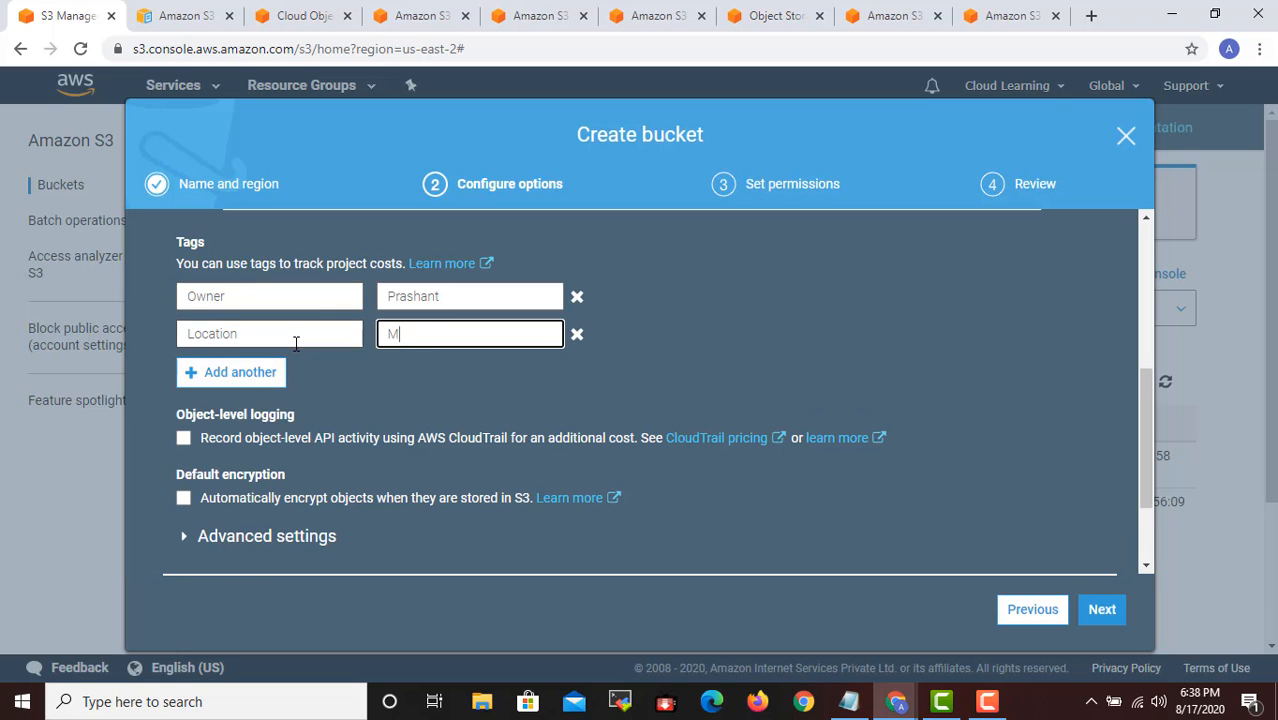
pyautogui.write('umbai')
# - Add a third bucket tag with the key Organization Name, leaving its value empty
pyautogui.click(270, 380)
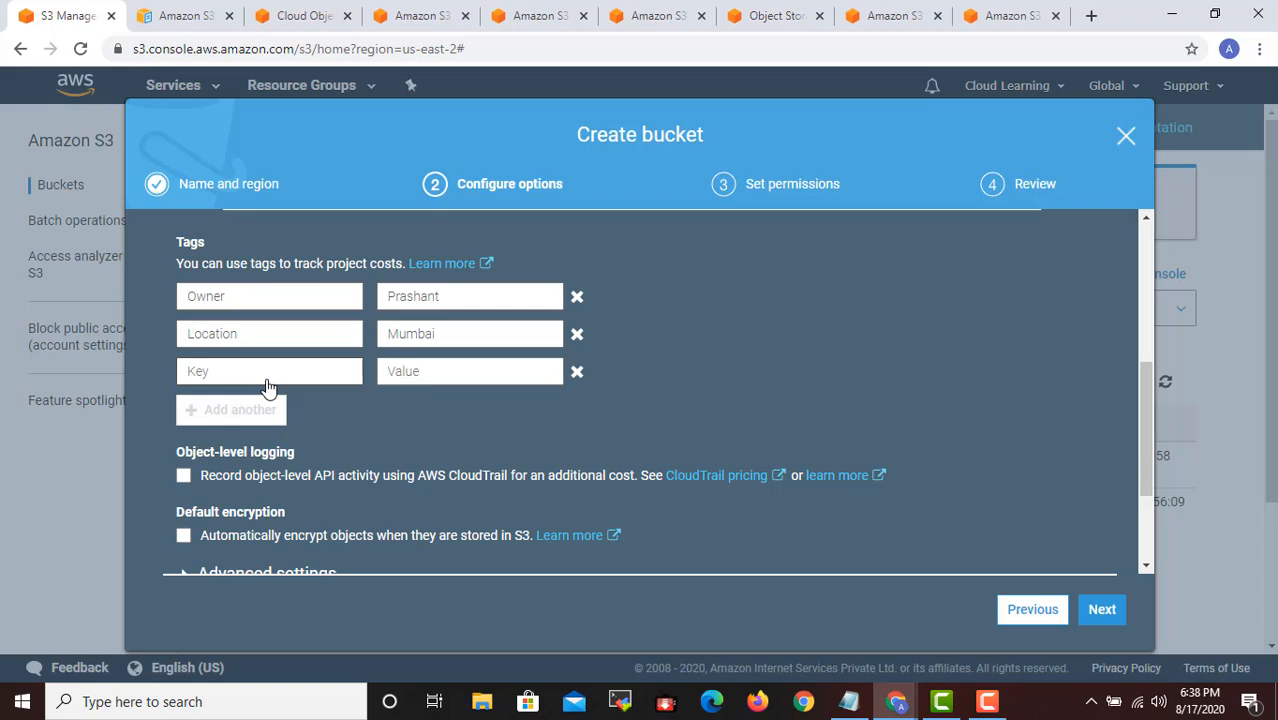
pyautogui.click(248, 373)
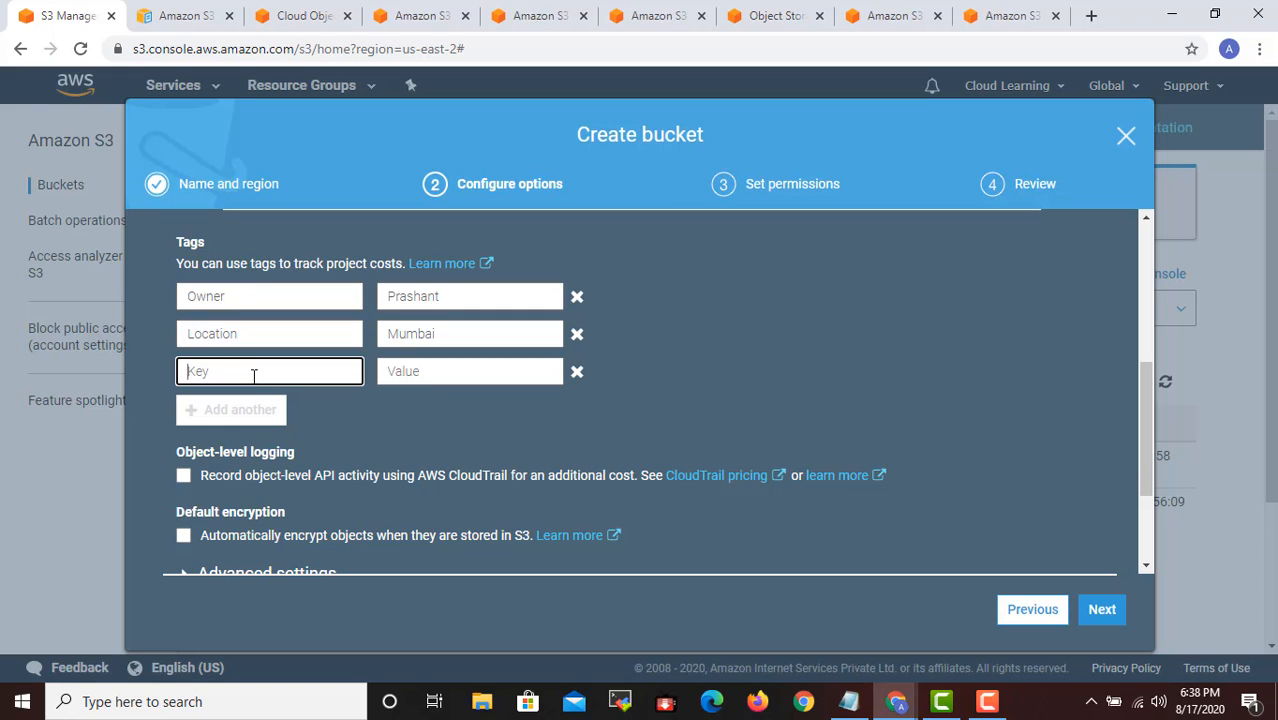
pyautogui.write('Organization')
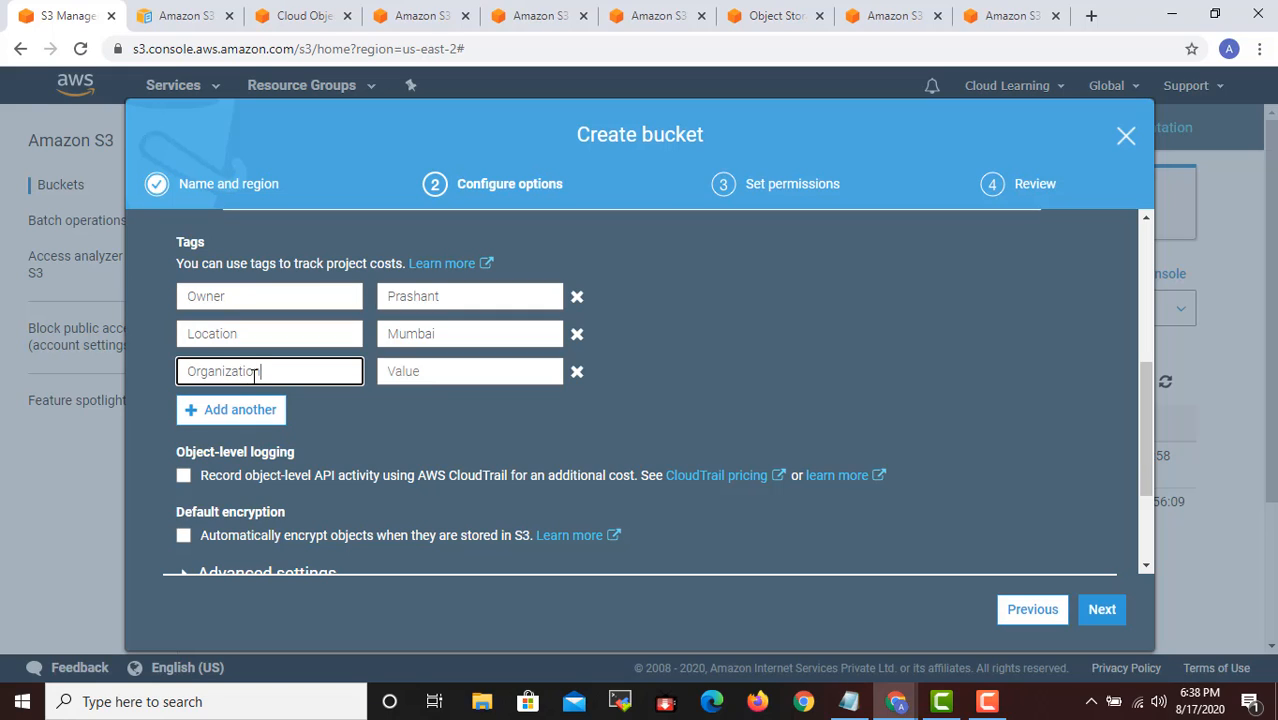
pyautogui.write(' Name')
pyautogui.press('Tab')
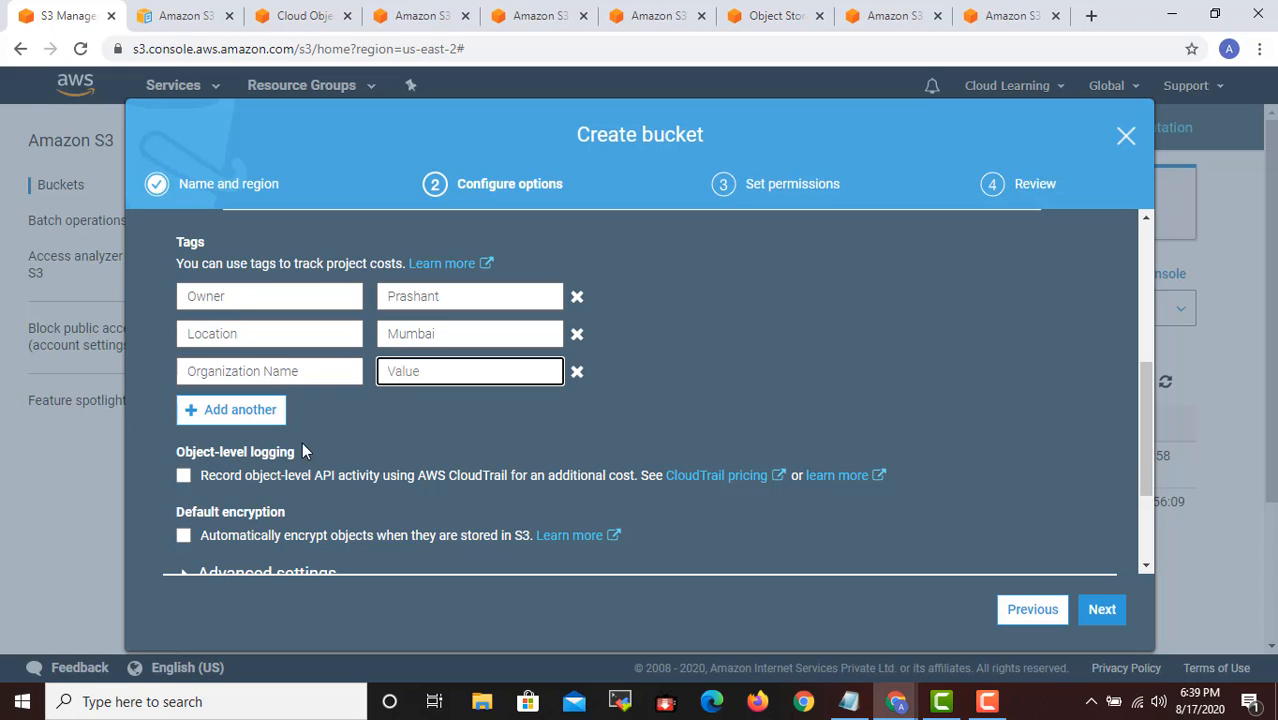
# - Add a fourth bucket tag with the key Department and the value Marketing
pyautogui.click(237, 409)
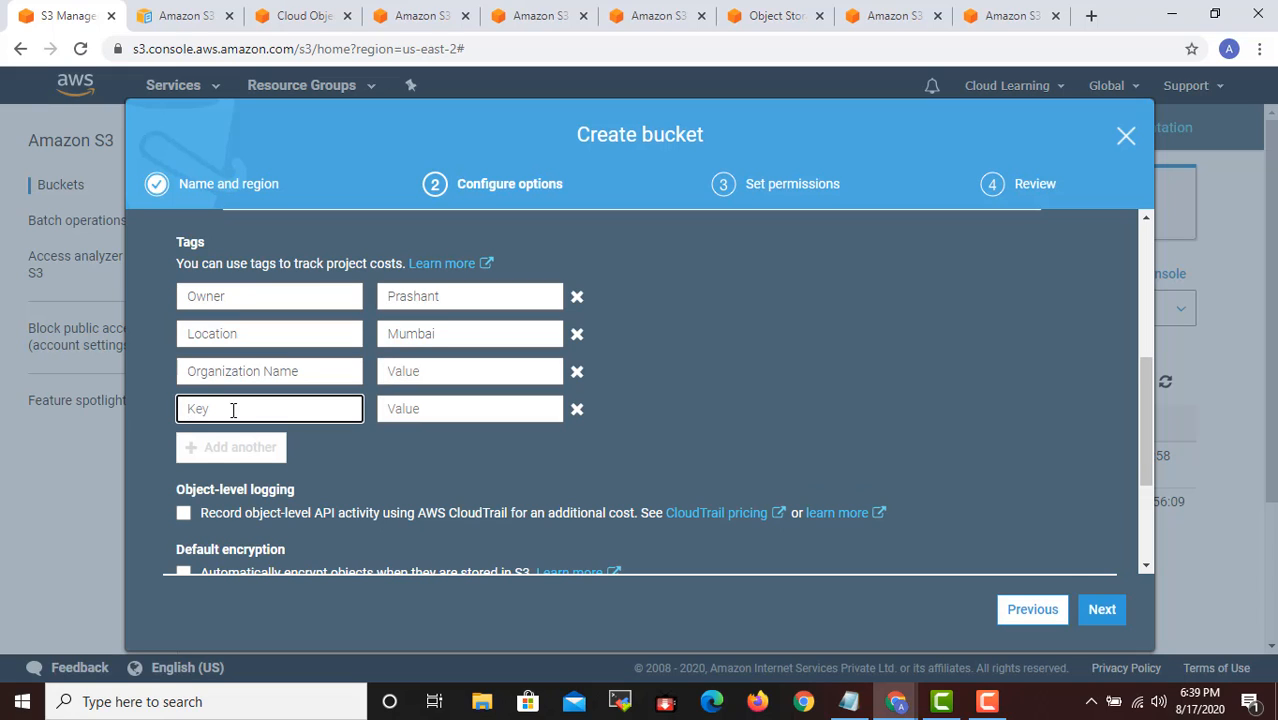
pyautogui.write('Depart')
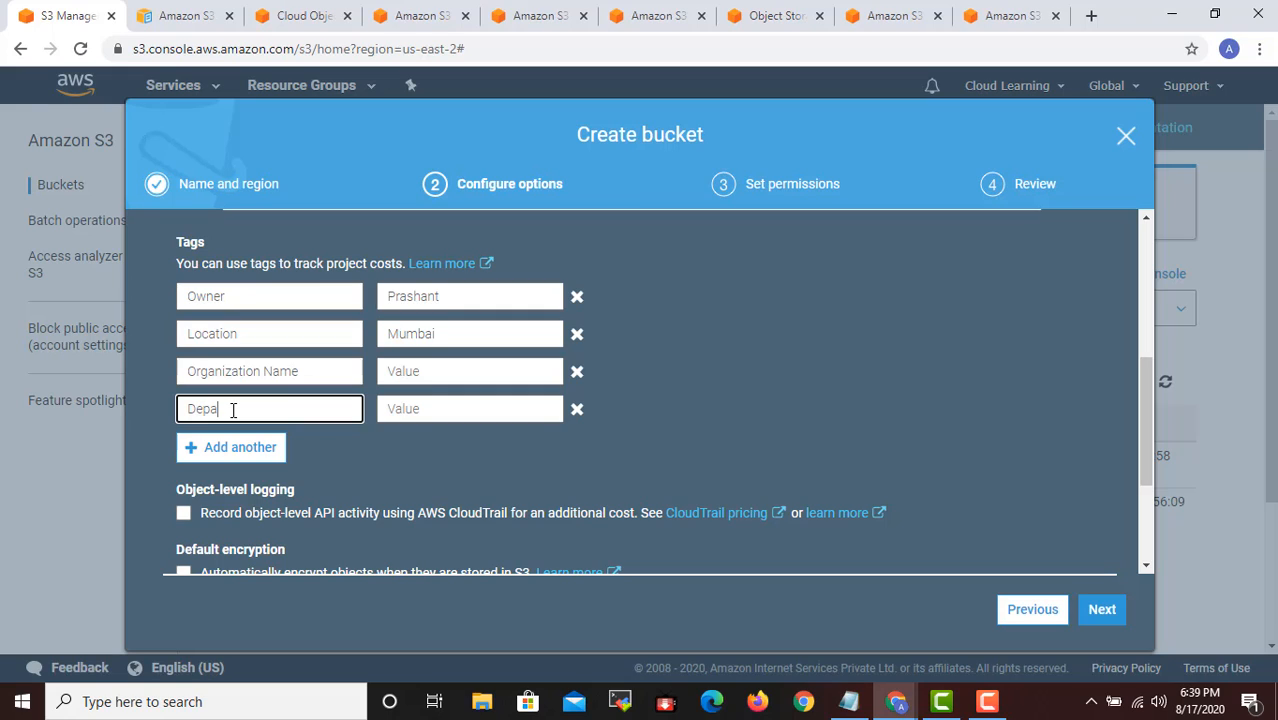
pyautogui.press('BackSpace')
pyautogui.write('m')
pyautogui.press('BackSpace')
pyautogui.write('tm')
pyautogui.press('BackSpace')
pyautogui.press('BackSpace')
pyautogui.write('t')
pyautogui.press('BackSpace')
pyautogui.write('tment')
pyautogui.press('Tab')
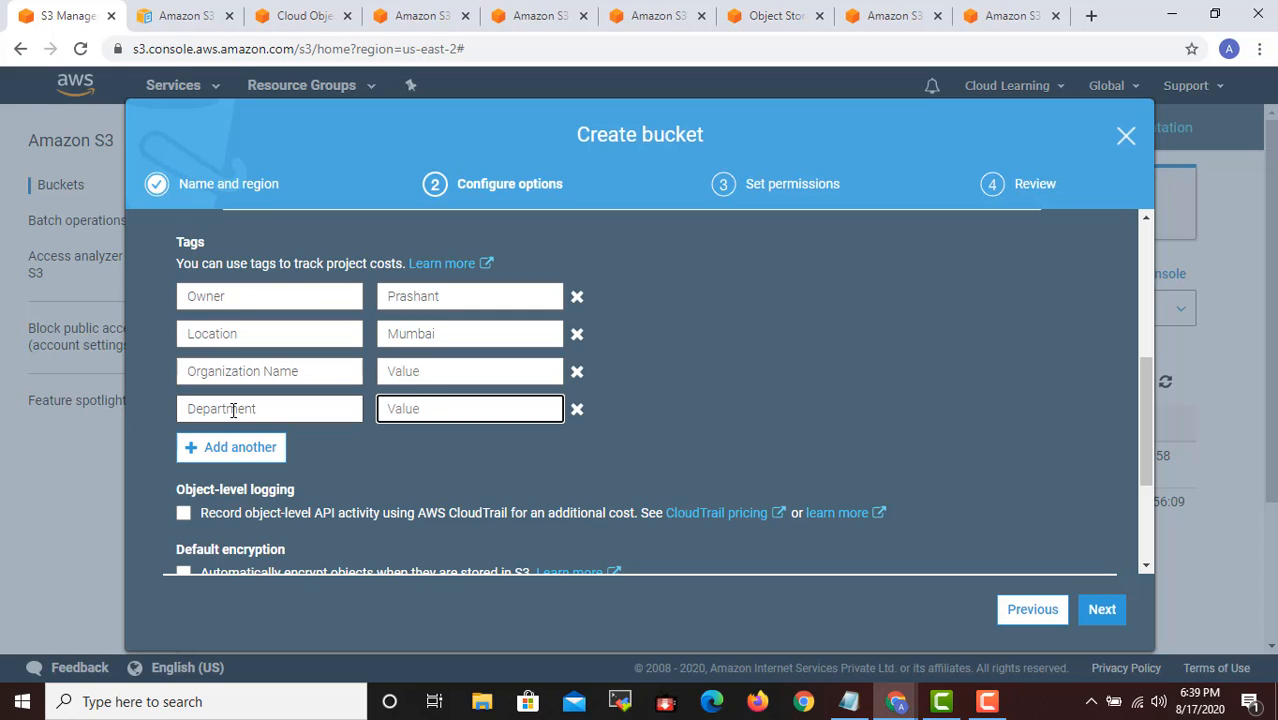
pyautogui.write('Marketing')
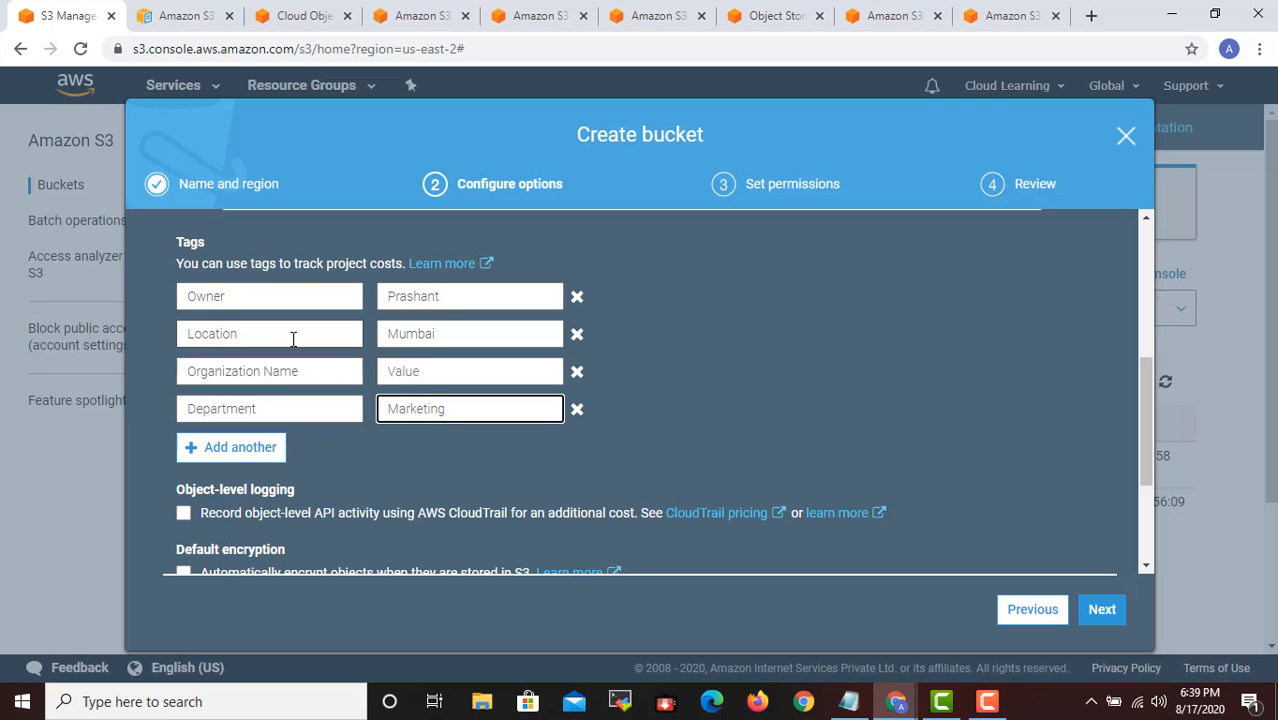
# - Enable object-level logging through AWS CloudTrail for the bucket and open the list of available trails
pyautogui.scroll(-2, 333, 378)
pyautogui.scroll(5, 309, 370)
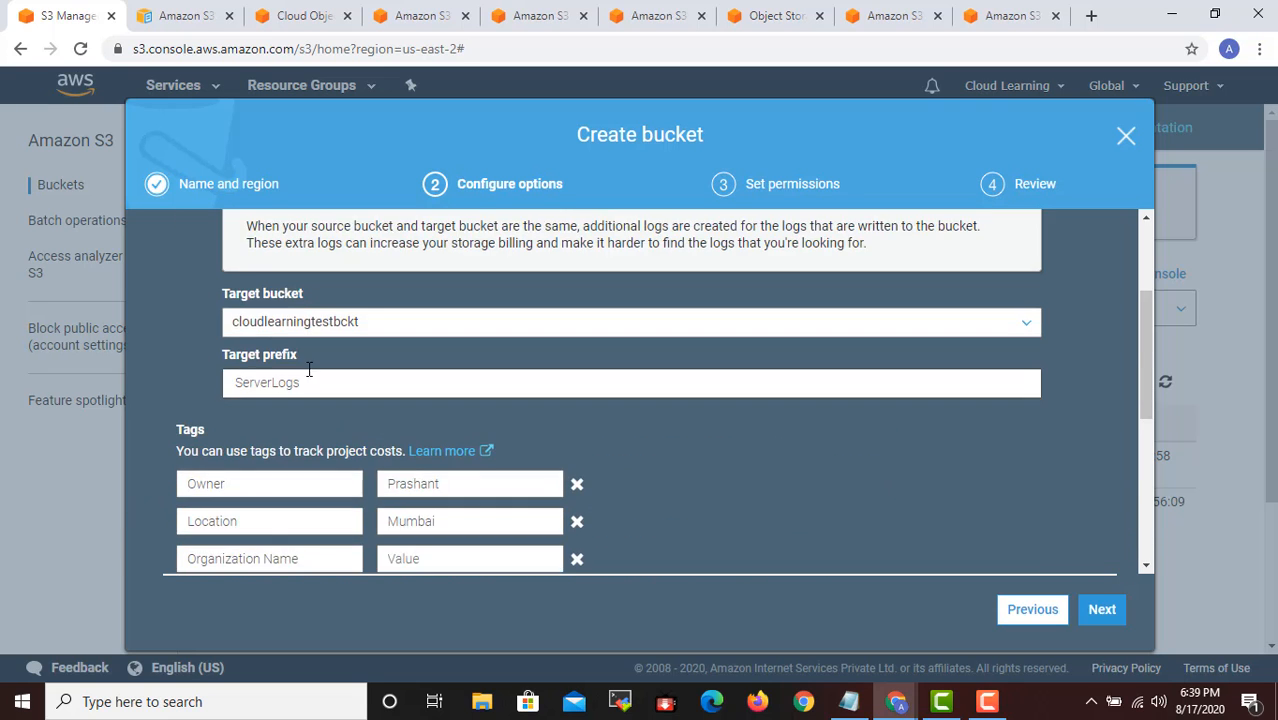
pyautogui.scroll(2, 309, 370)
pyautogui.scroll(-5, 306, 366)
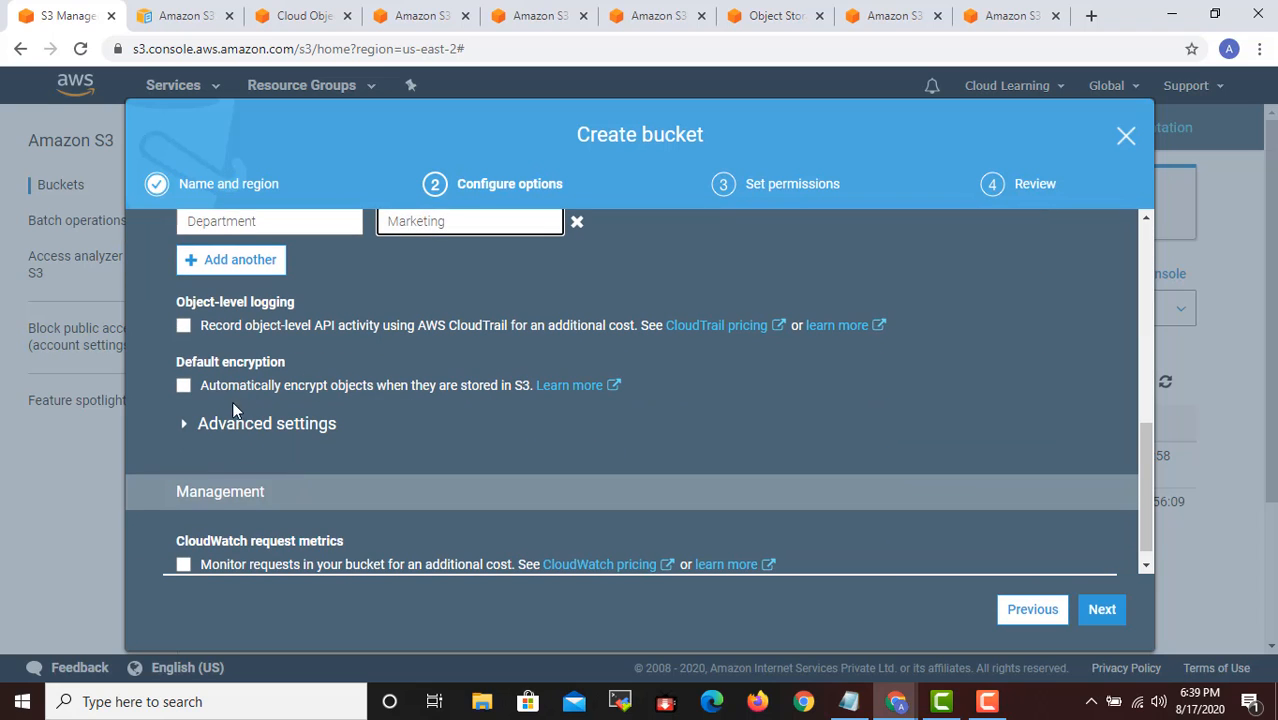
pyautogui.click(184, 338)
pyautogui.click(184, 330)
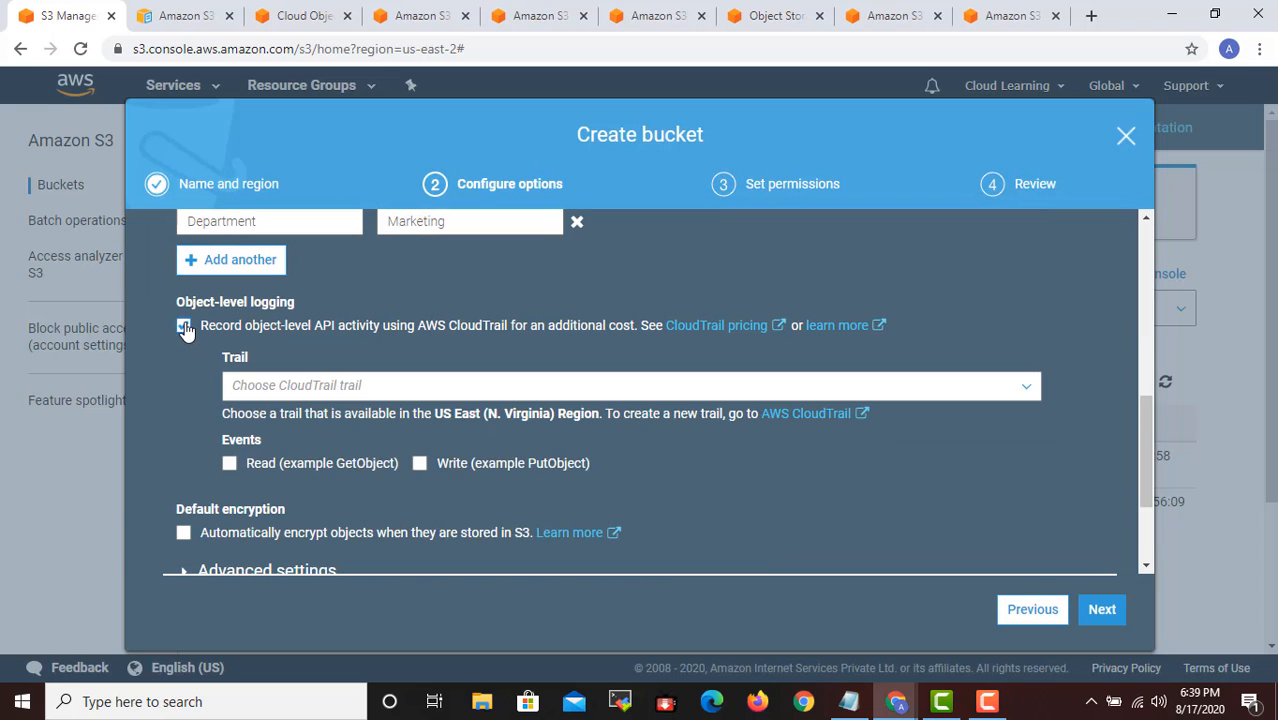
pyautogui.click(324, 384)
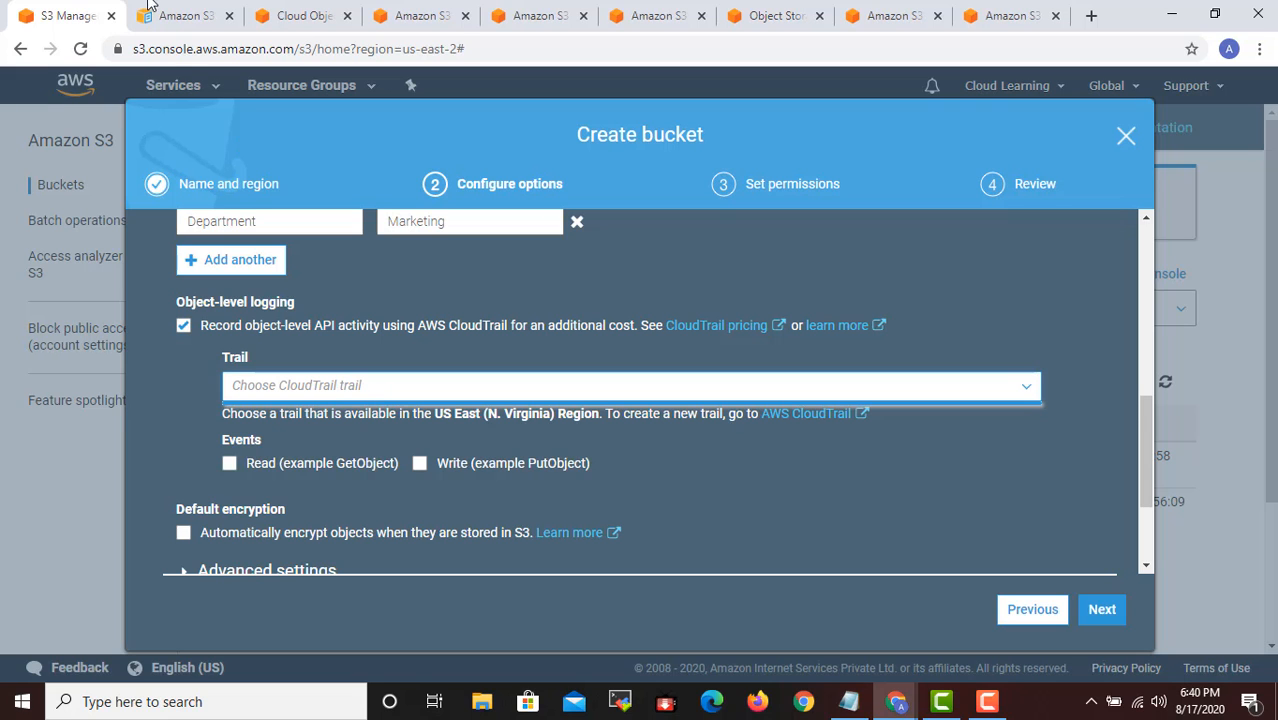
pyautogui.click(295, 16)
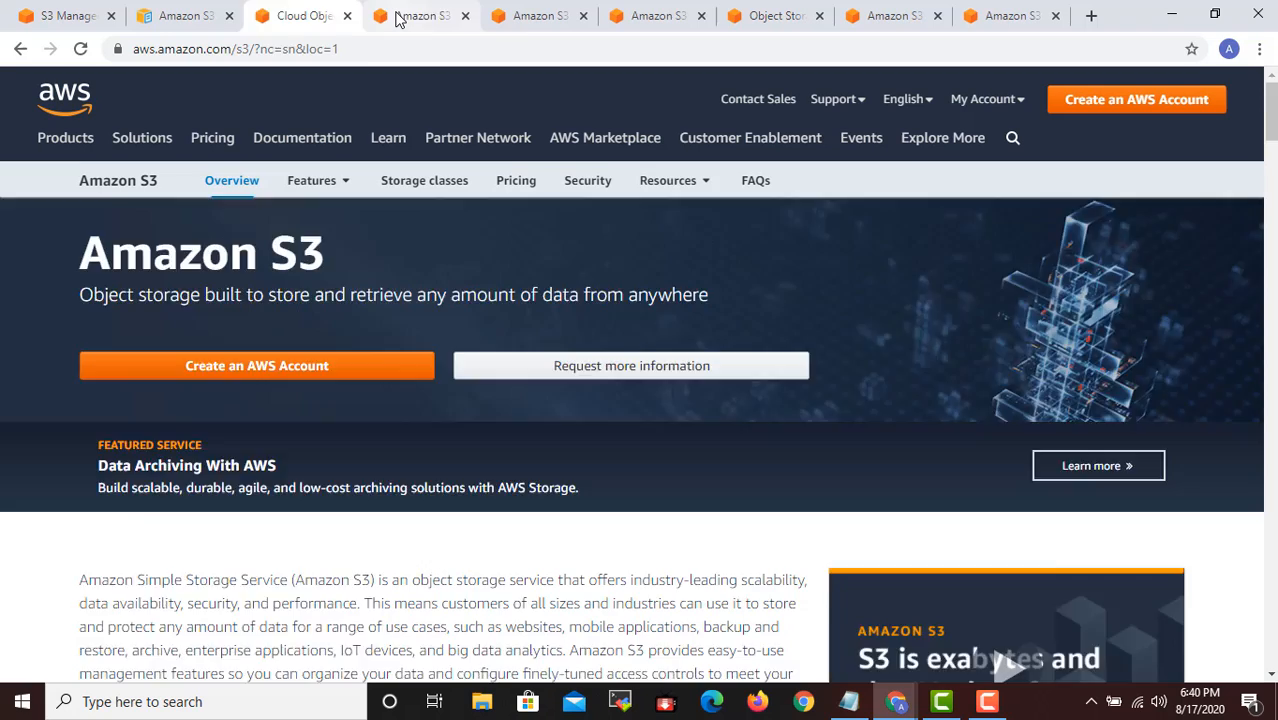
pyautogui.click(403, 16)
pyautogui.click(70, 15)
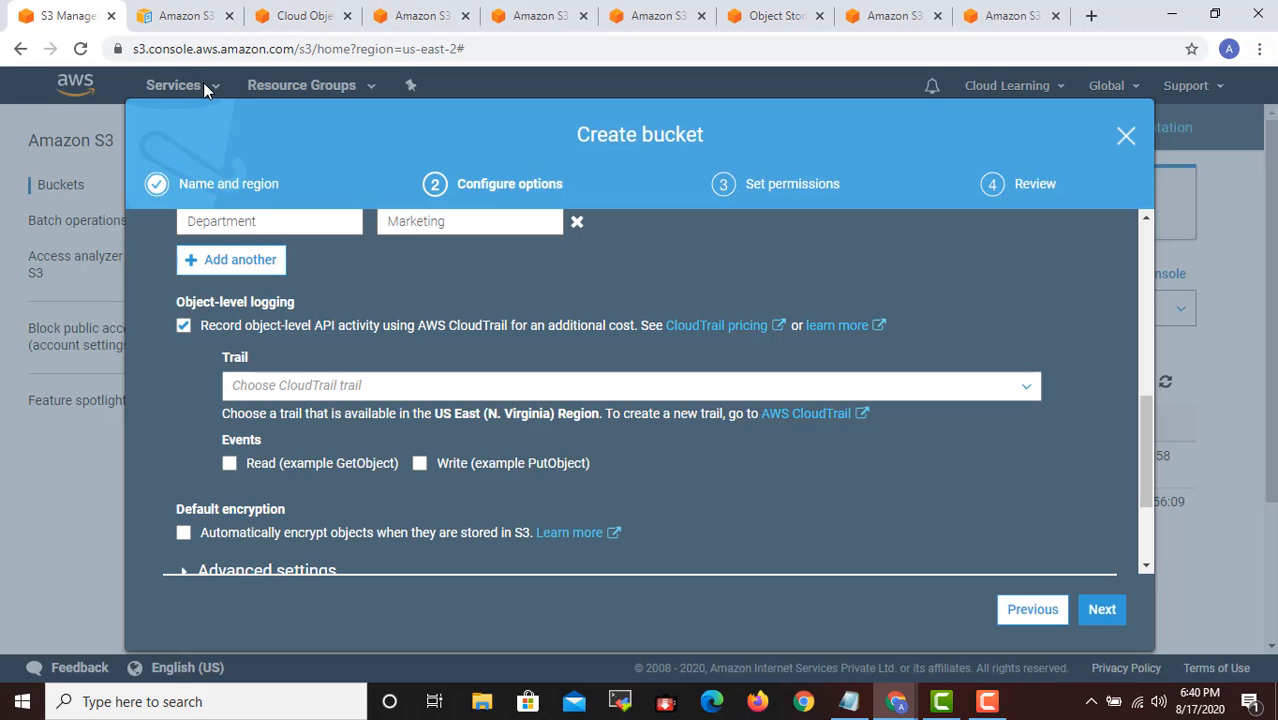
pyautogui.click(188, 16)
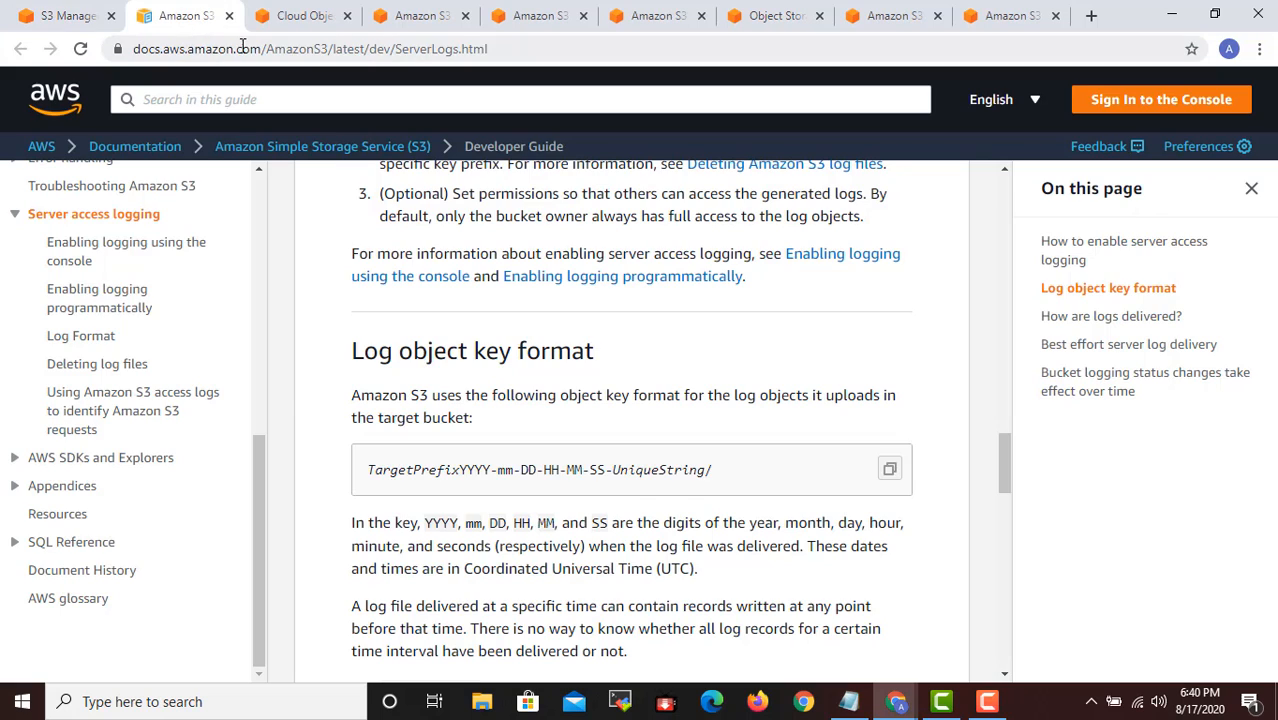
pyautogui.click(228, 48)
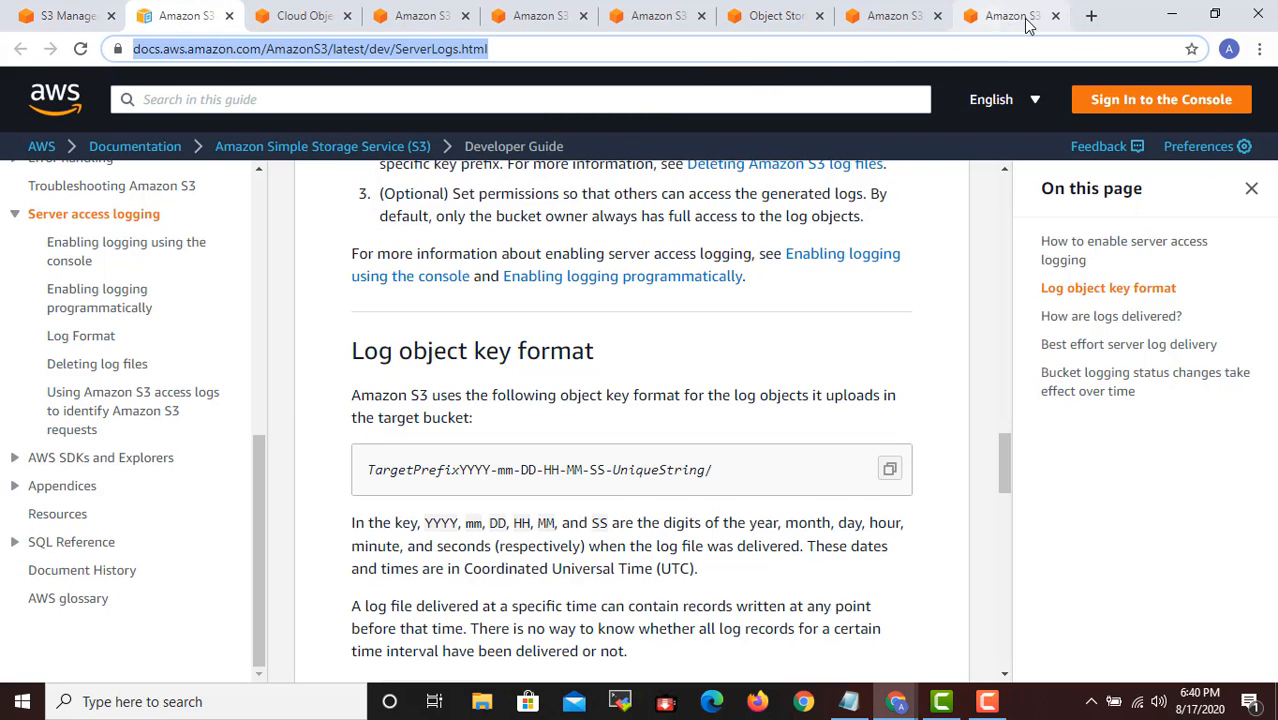
# - Open the AWS website in a new browser tab and go to the AWS Management Console
pyautogui.click(1087, 16)
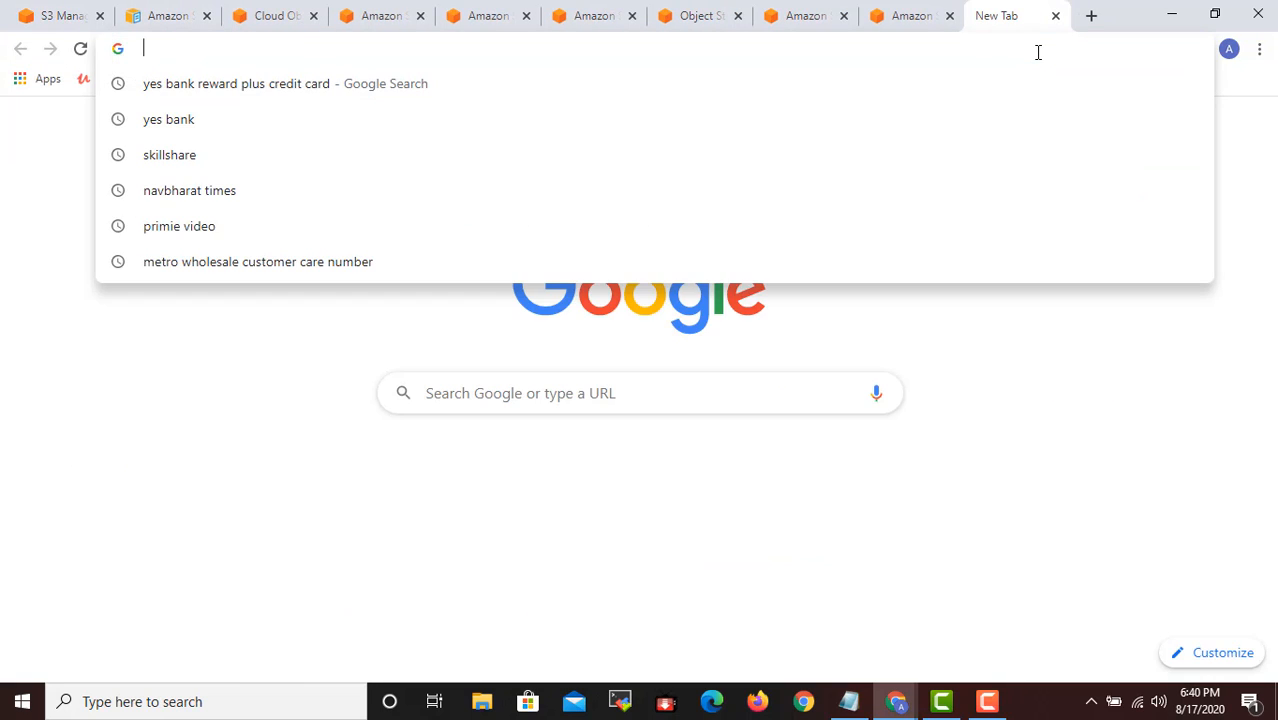
pyautogui.write('aws.am')
pyautogui.press('Return')
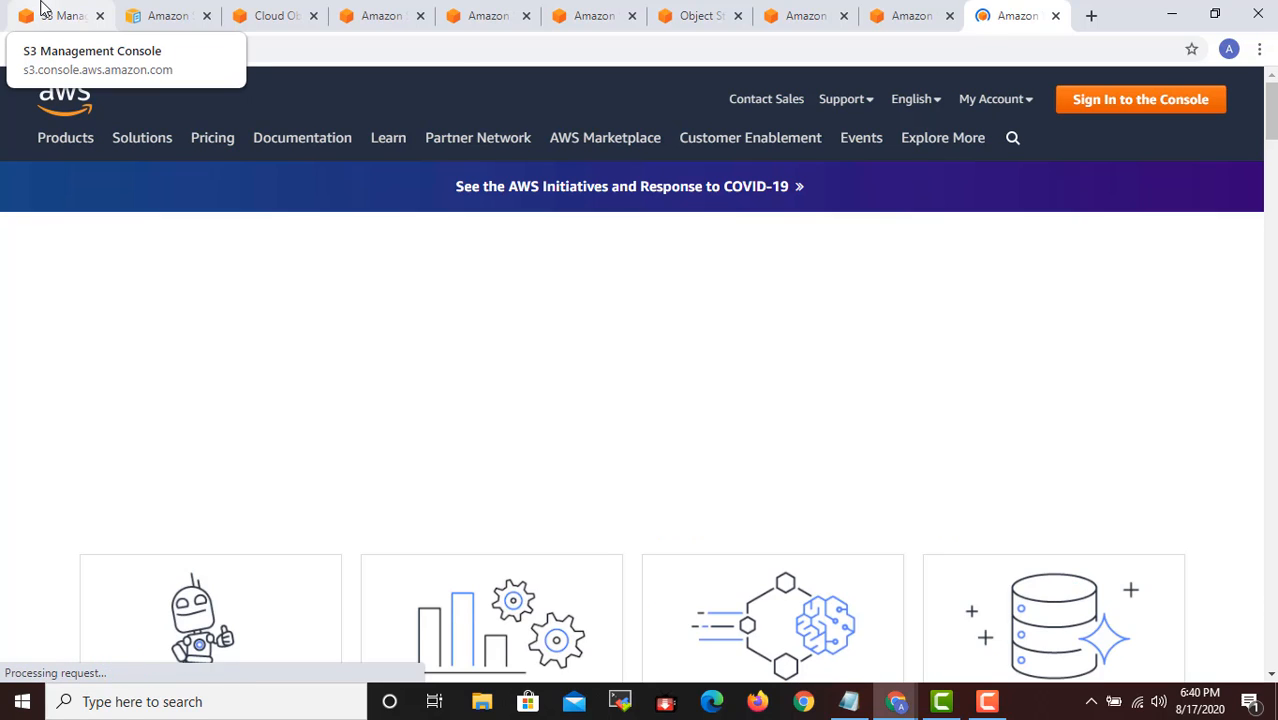
pyautogui.click(41, 10)
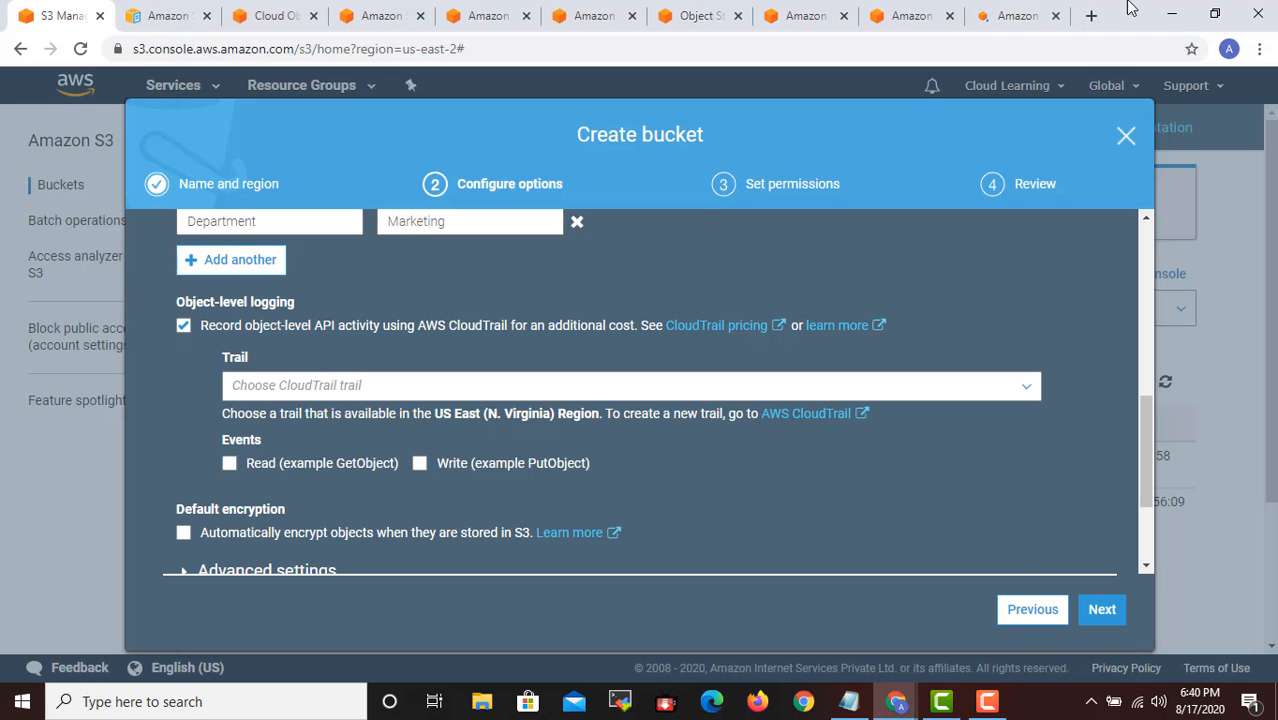
pyautogui.click(1015, 30)
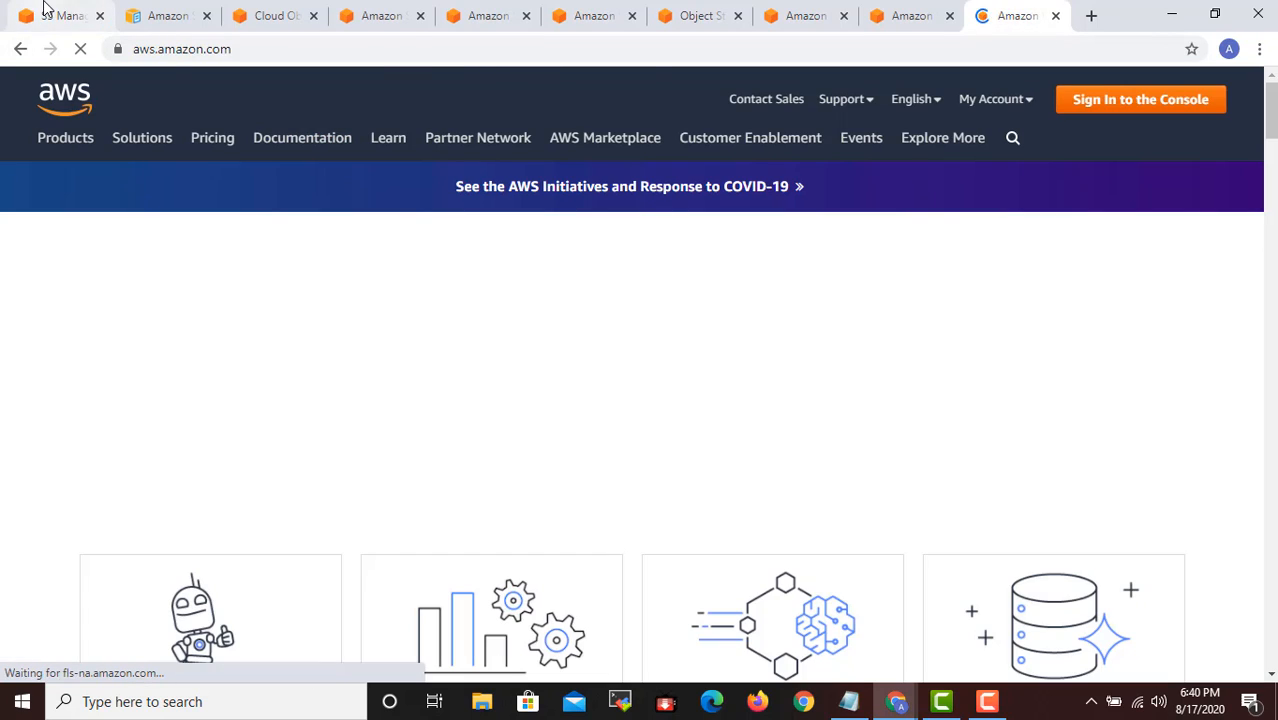
pyautogui.click(47, 9)
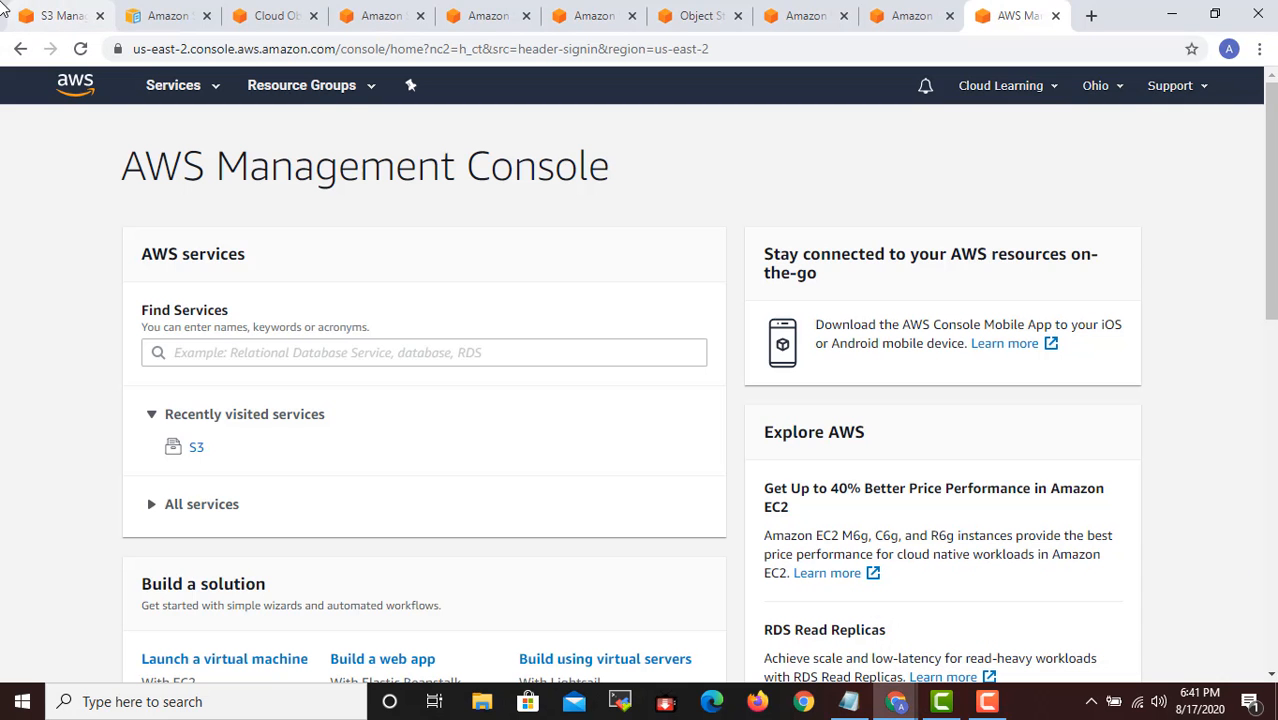
# - Find CloudTrail in the list of AWS services and open its dashboard
pyautogui.click(195, 86)
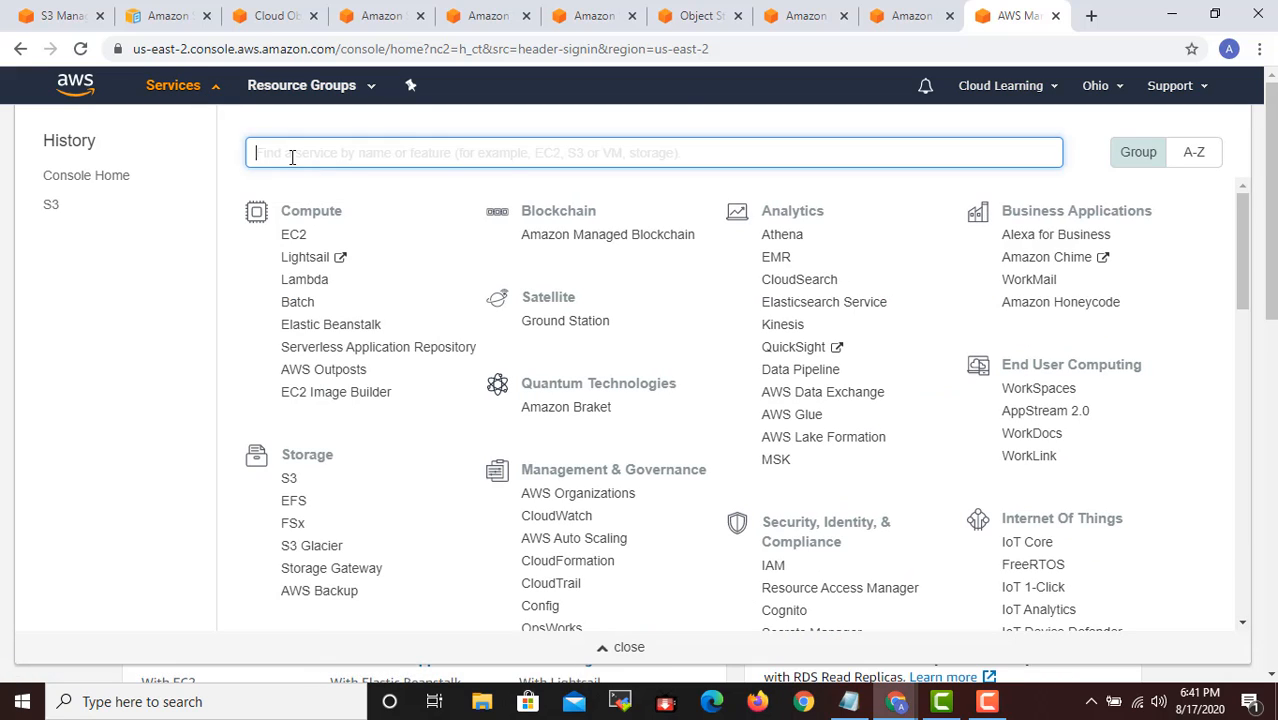
pyautogui.write('clou')
pyautogui.click(292, 157)
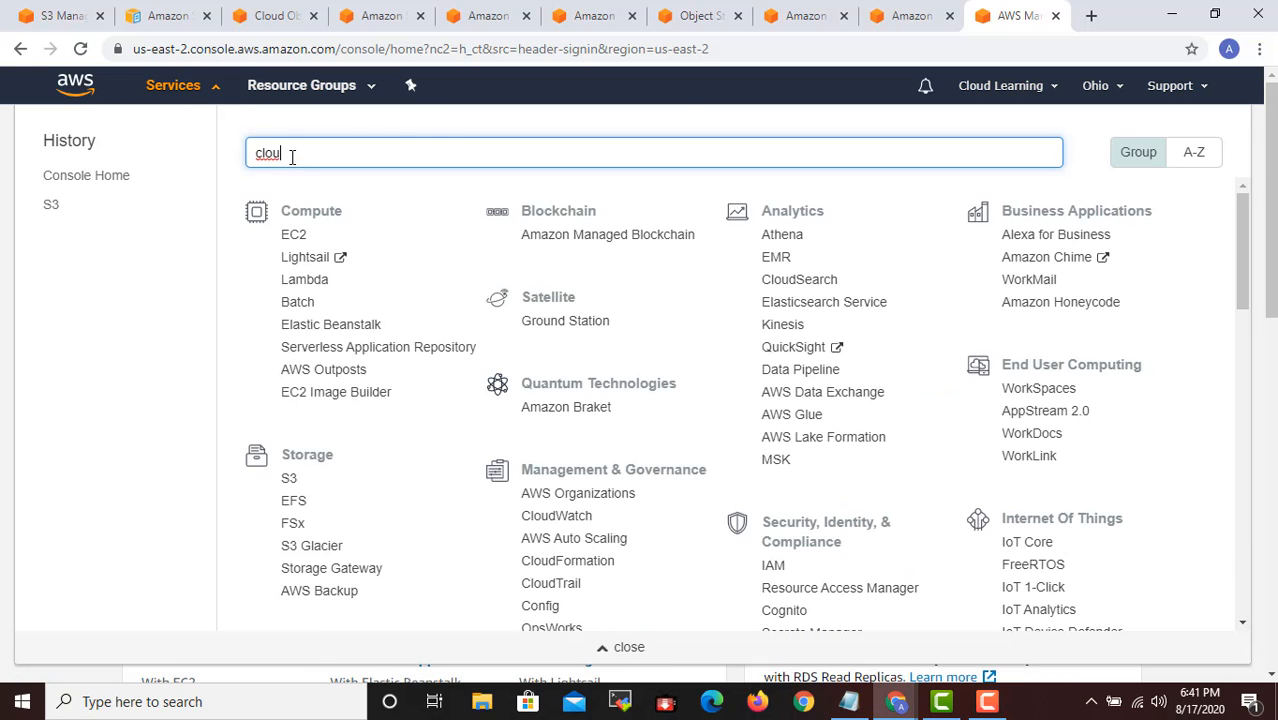
pyautogui.click(567, 588)
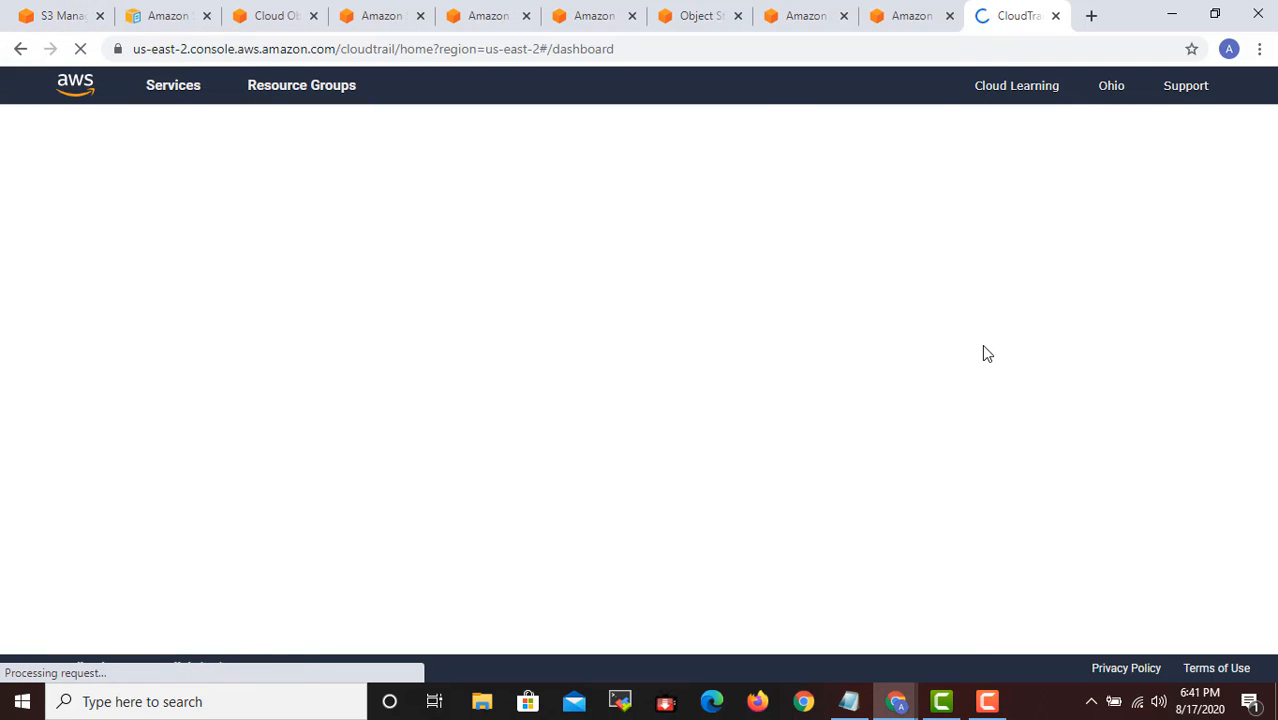
# - Review CloudTrail's recent events from the last 90 days, expanding the SharedSnapshotVolumeCreated event's details and collapsing them again
pyautogui.scroll(-1, 768, 391)
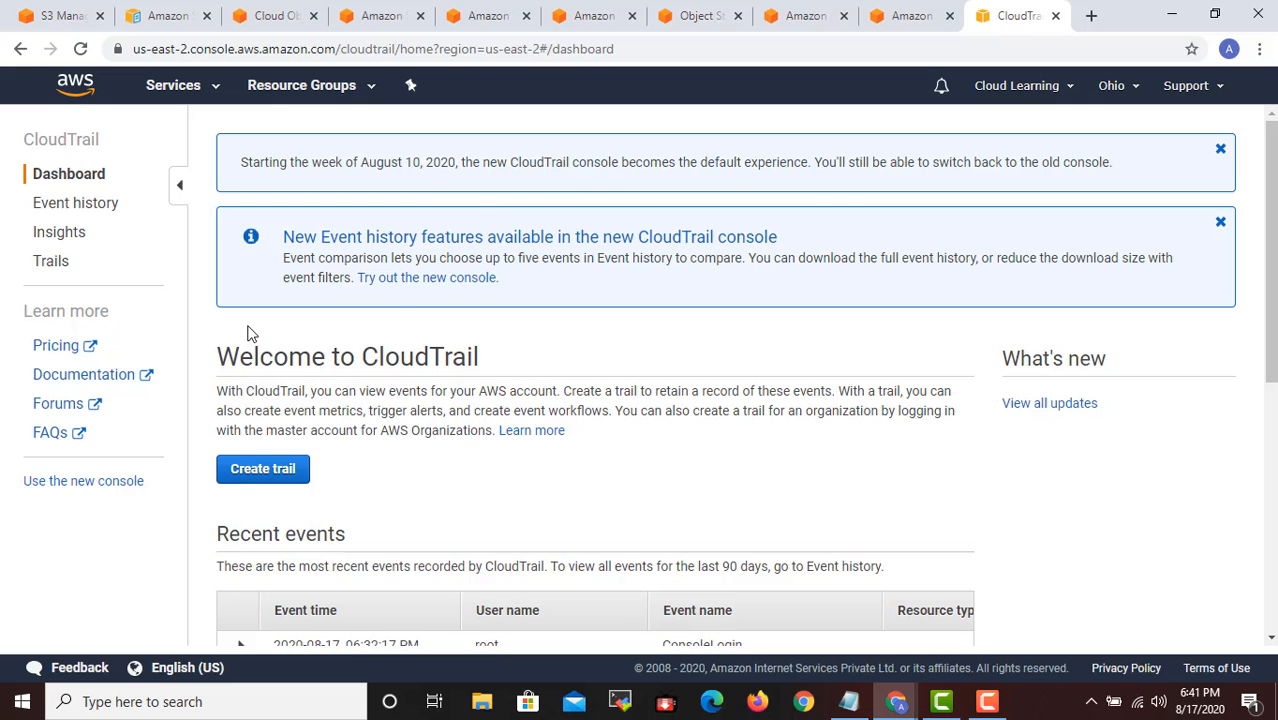
pyautogui.scroll(-4, 800, 398)
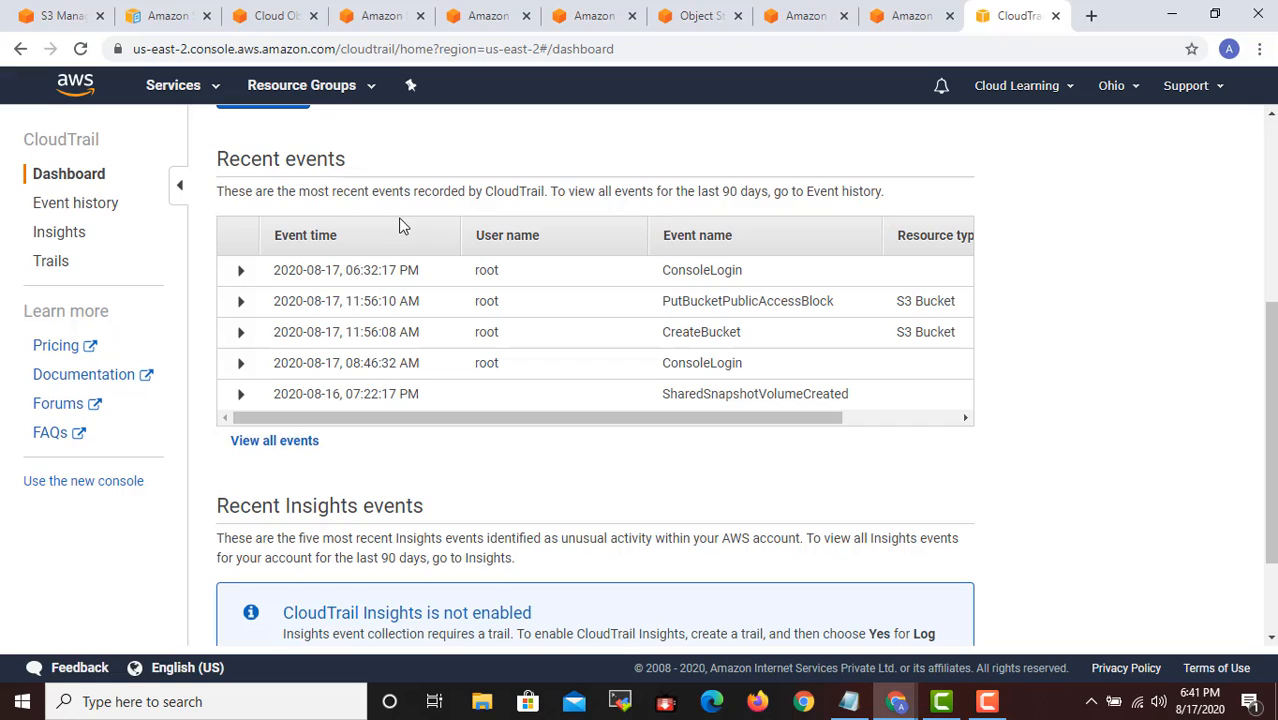
pyautogui.moveTo(238, 192); pyautogui.dragTo(765, 193)
pyautogui.click(642, 208)
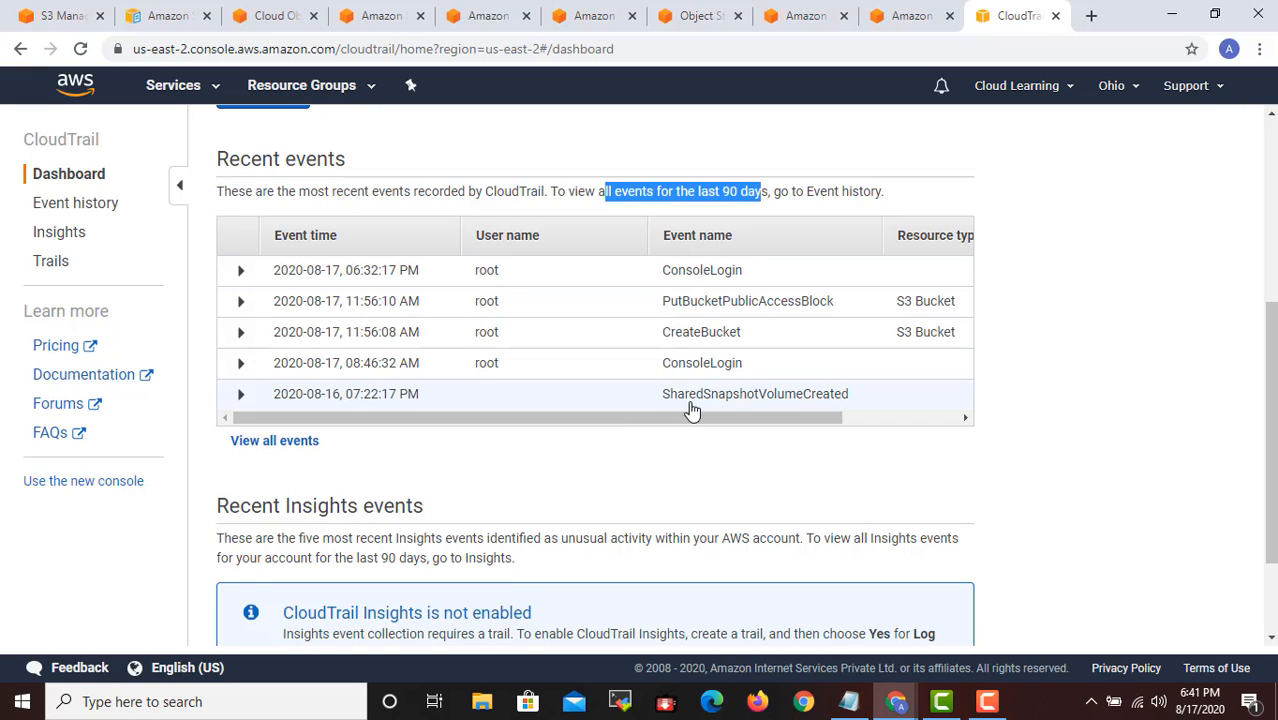
pyautogui.moveTo(688, 394); pyautogui.dragTo(773, 396)
pyautogui.click(722, 432)
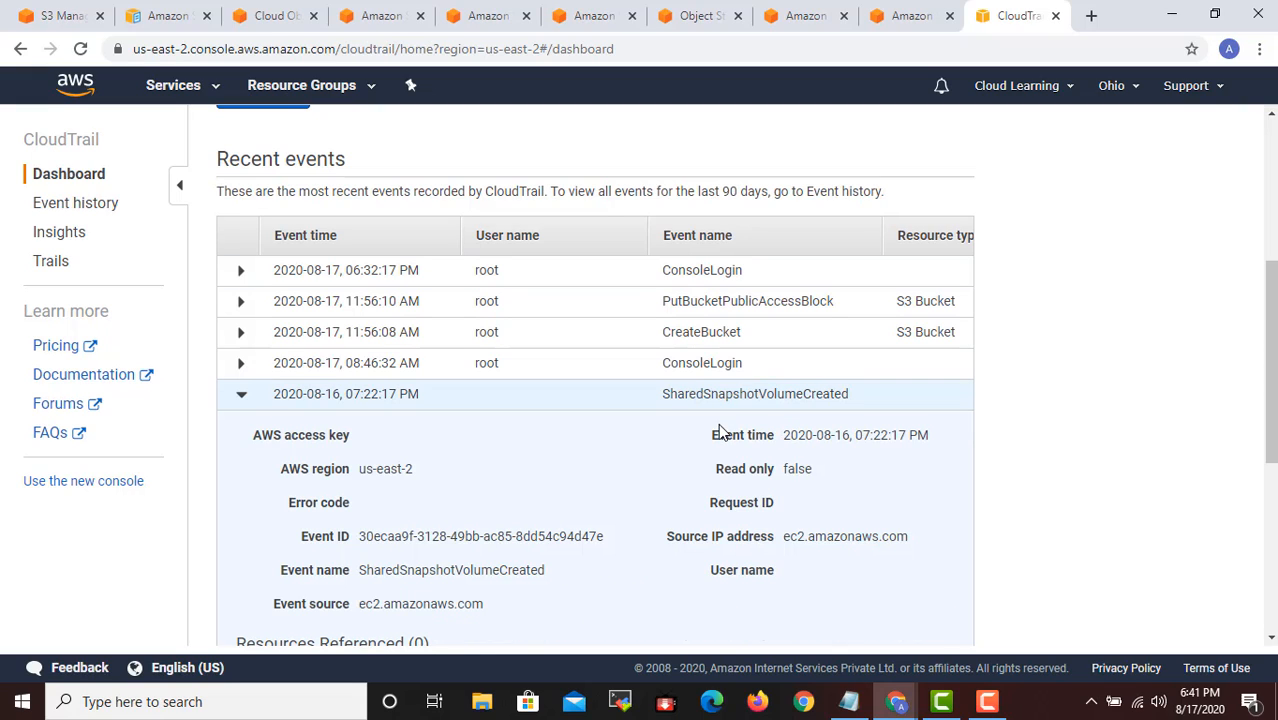
pyautogui.click(241, 394)
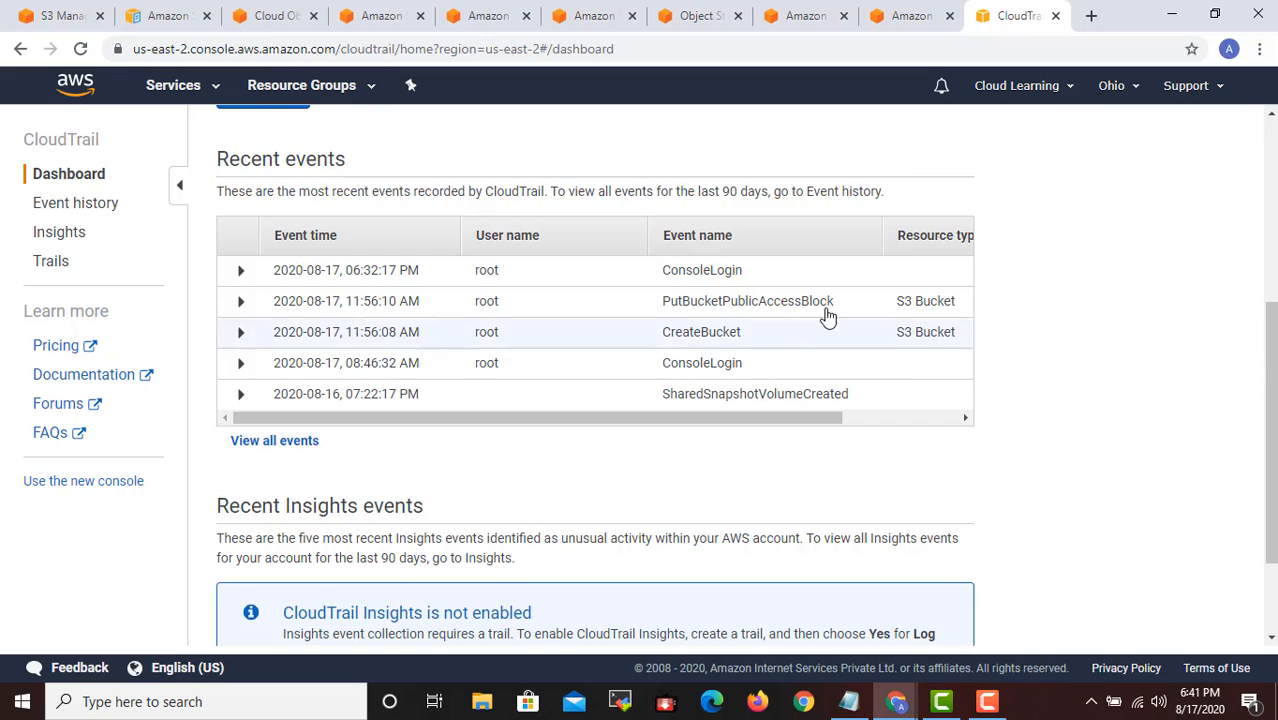
# - Open the form for creating a new CloudTrail trail from the dashboard and look through its event settings
pyautogui.scroll(-1, 813, 320)
pyautogui.scroll(5, 813, 320)
pyautogui.scroll(-2, 670, 345)
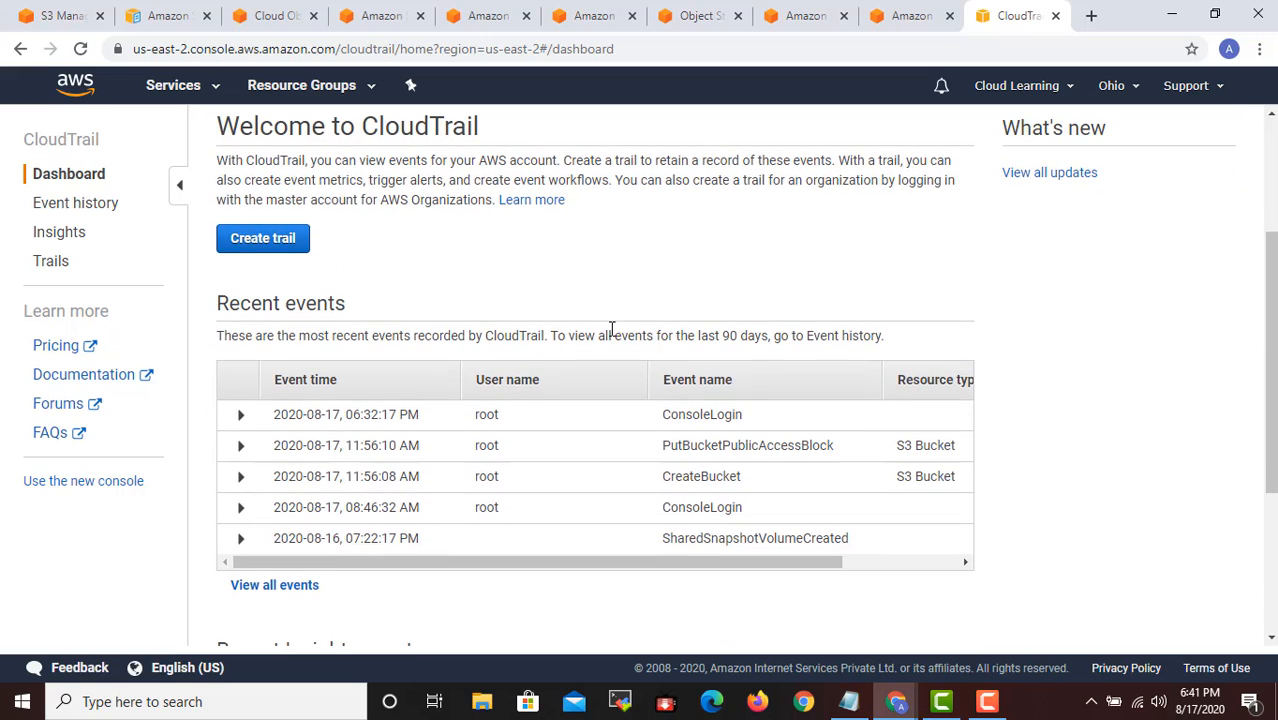
pyautogui.click(263, 238)
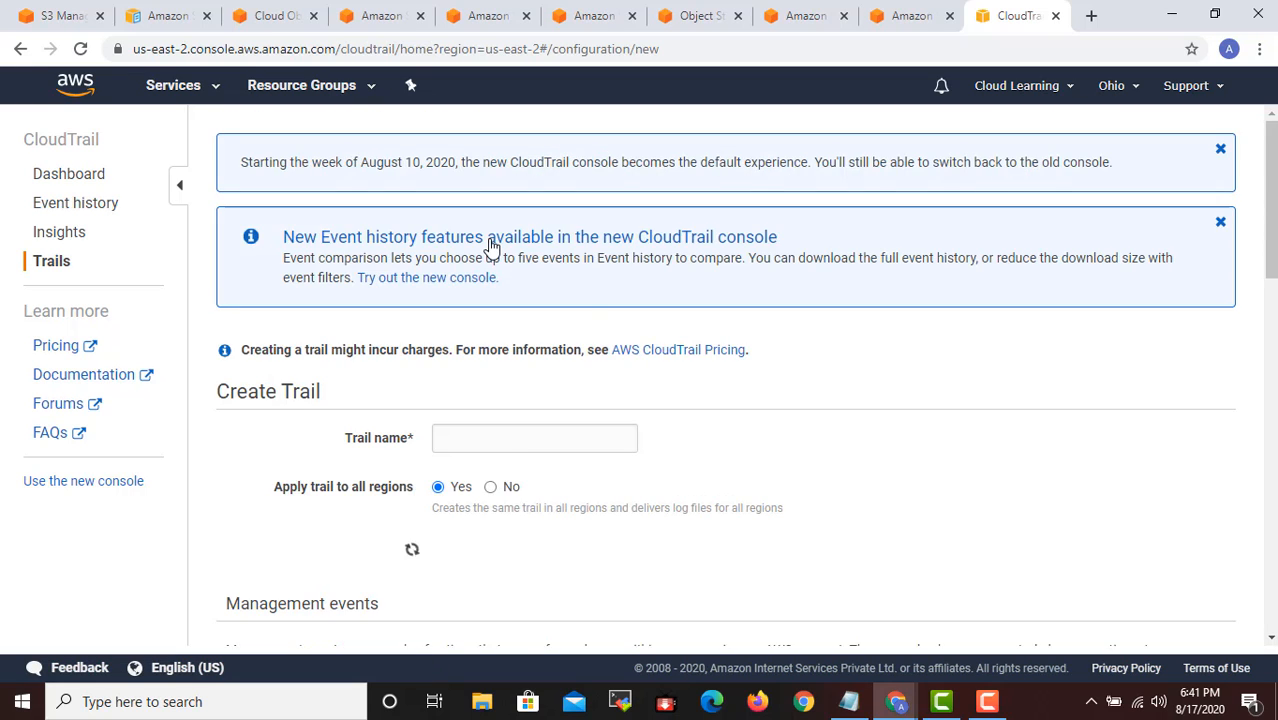
pyautogui.scroll(-6, 779, 410)
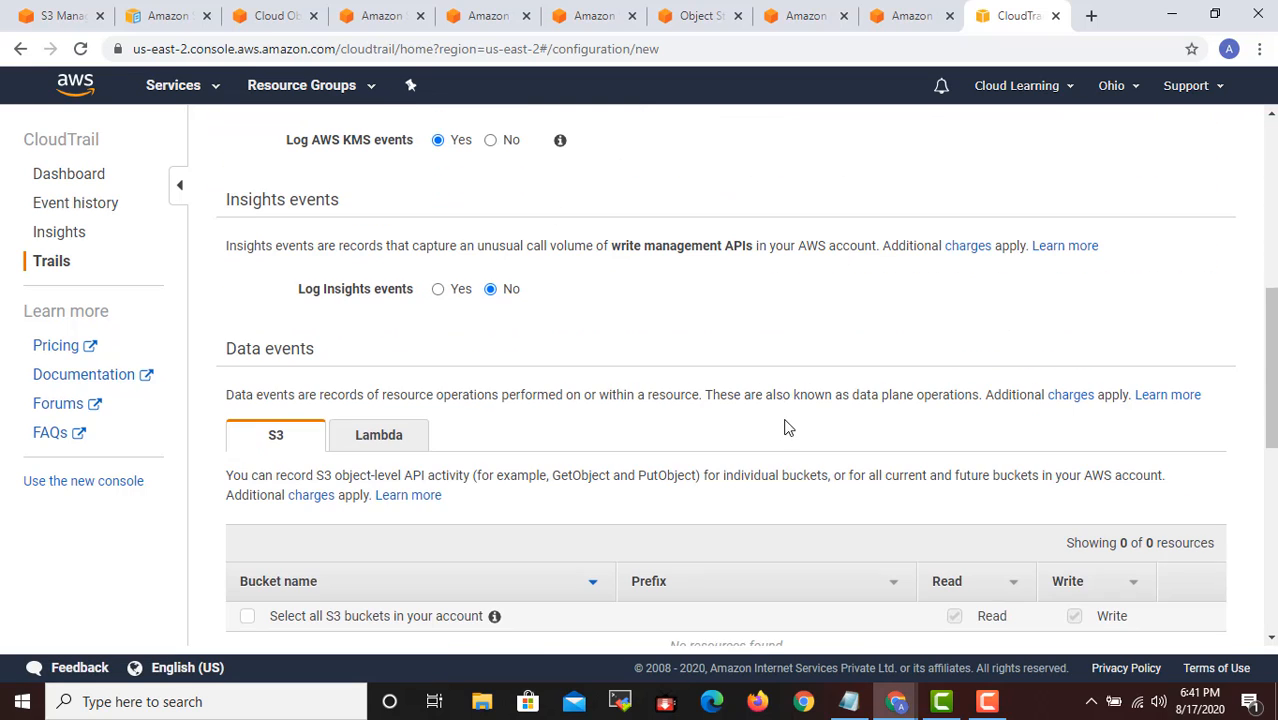
pyautogui.scroll(6, 785, 420)
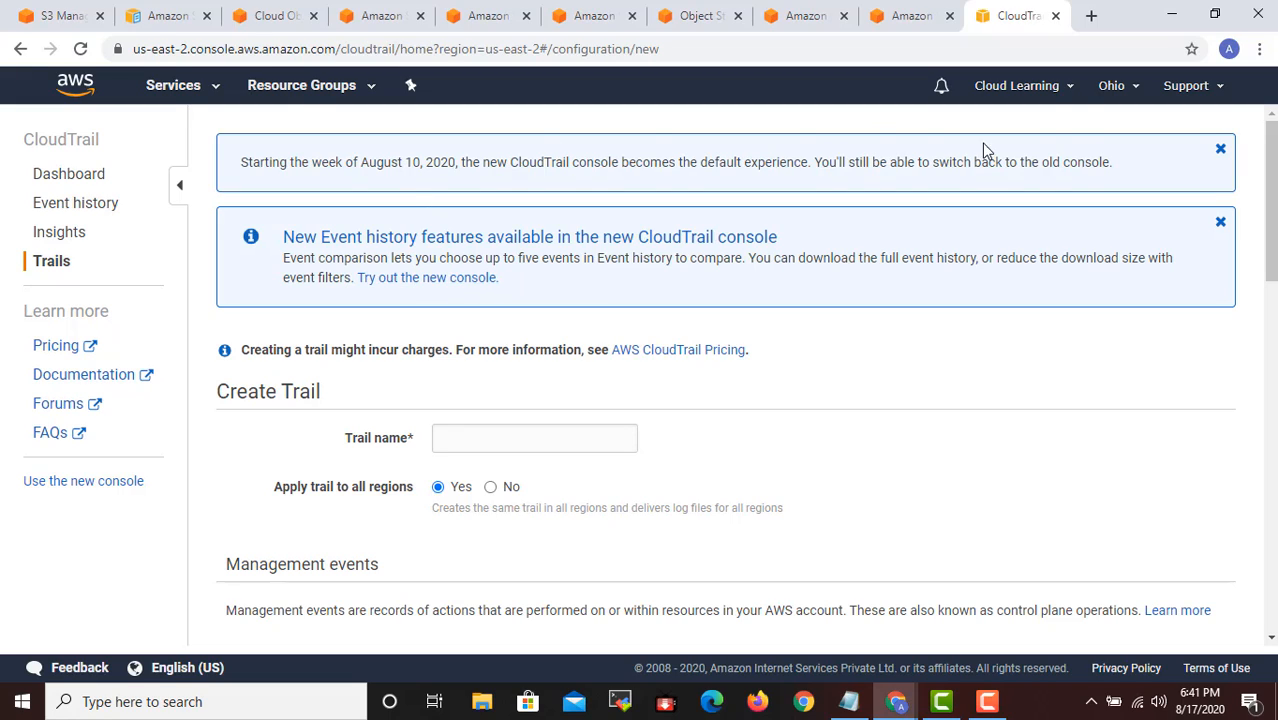
# - Return to the S3 bucket creation wizard and turn off object-level logging through AWS CloudTrail
pyautogui.click(62, 16)
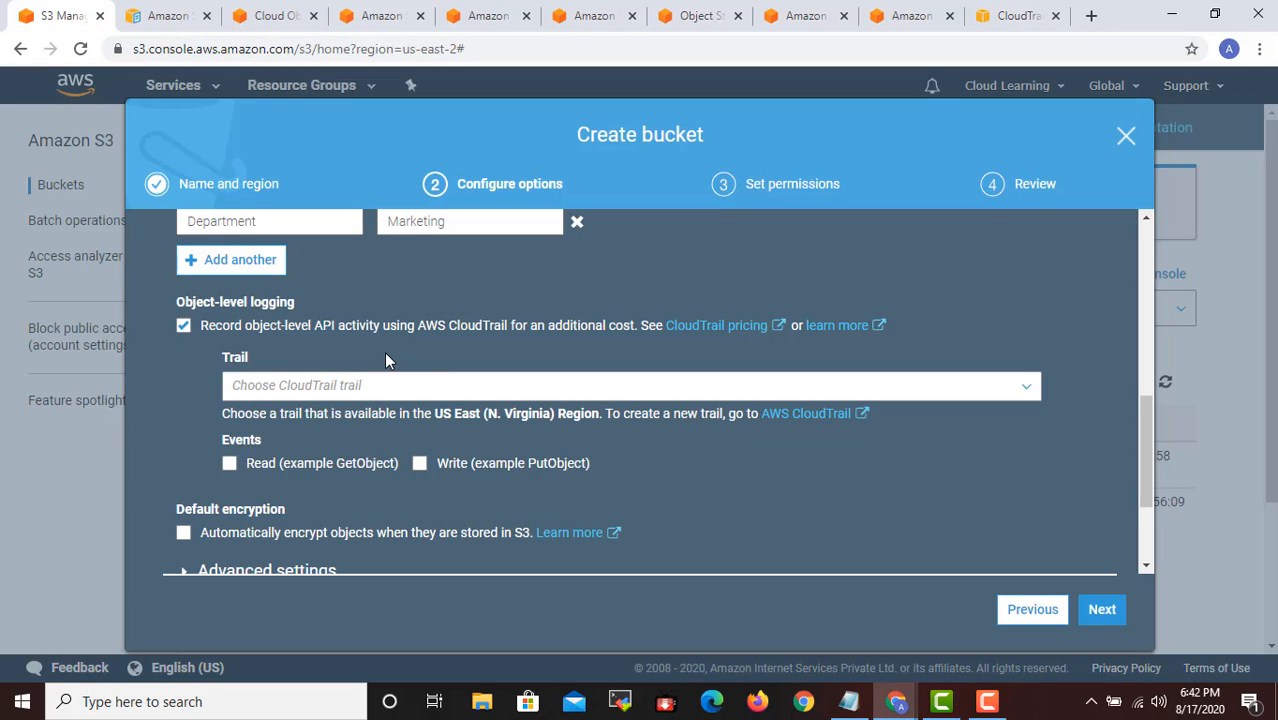
pyautogui.scroll(1, 374, 364)
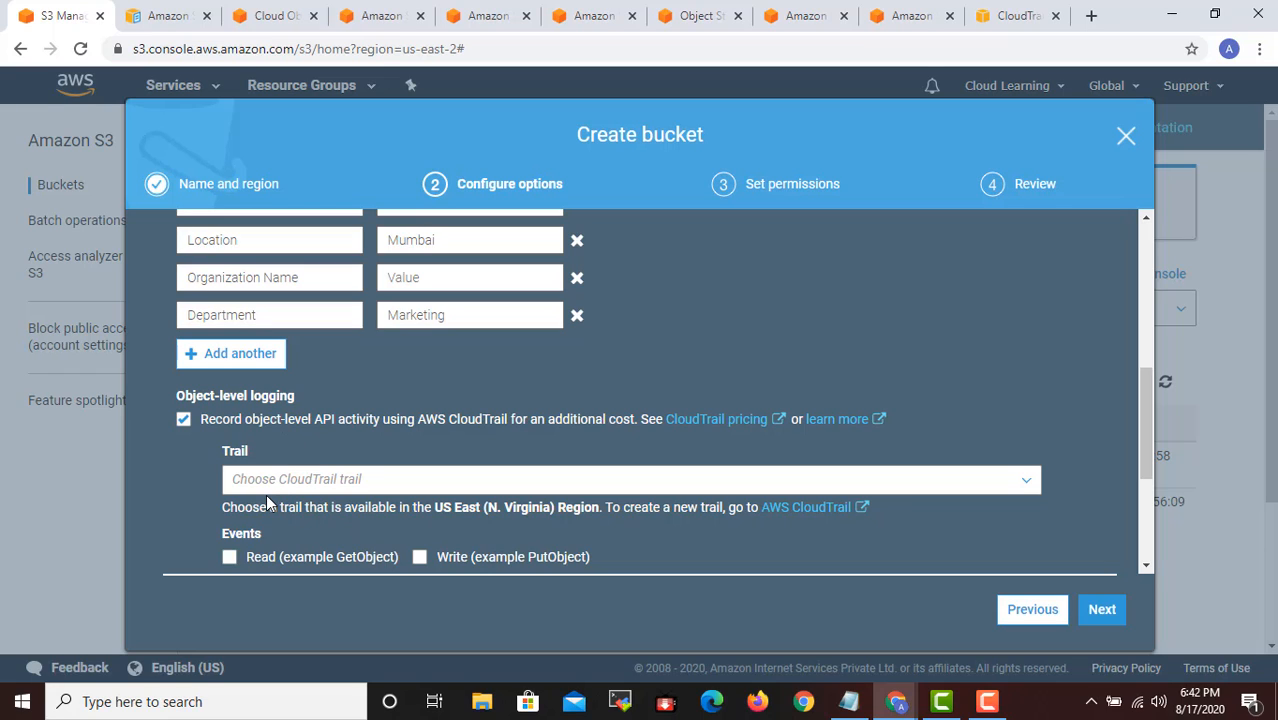
pyautogui.scroll(-2, 284, 486)
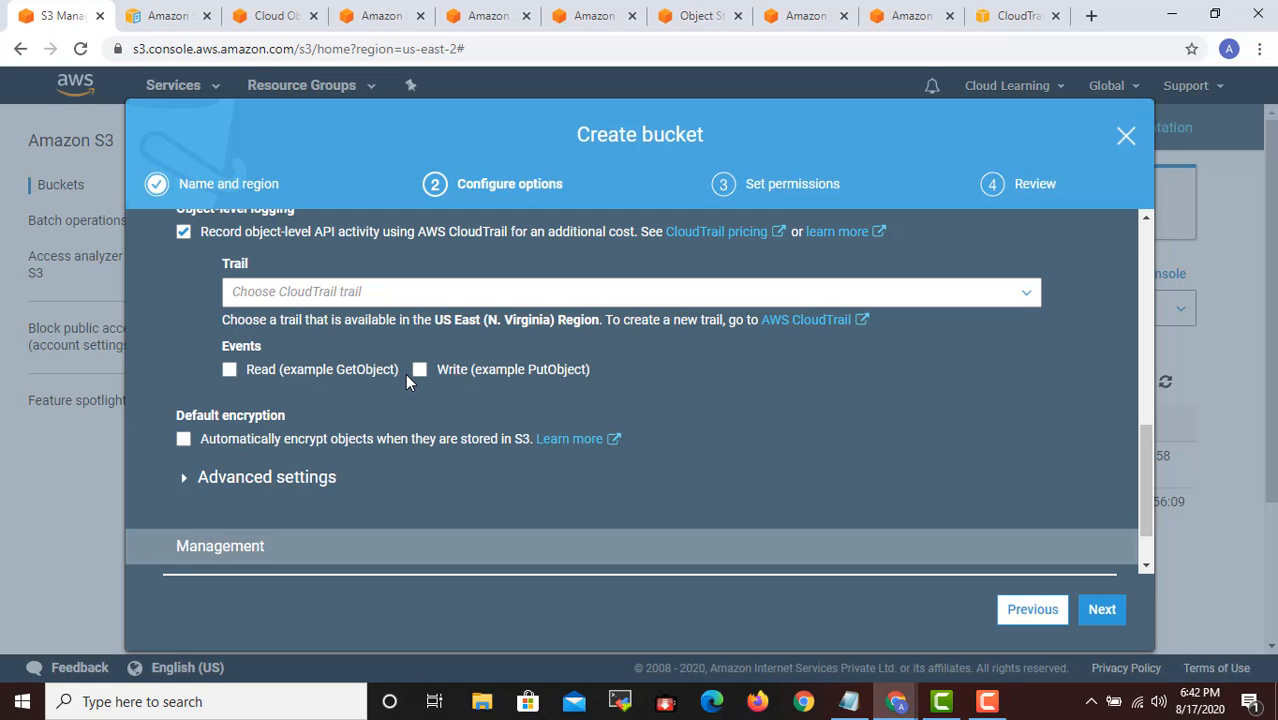
pyautogui.scroll(1, 405, 373)
pyautogui.click(184, 330)
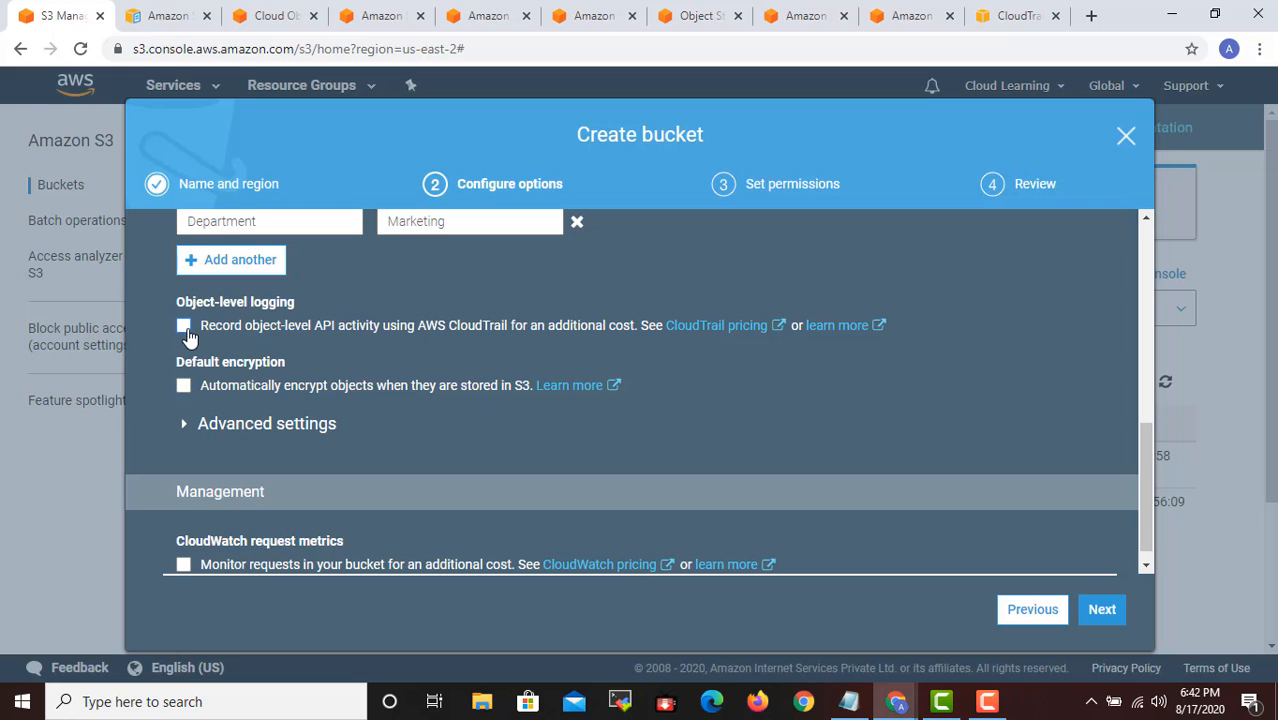
pyautogui.click(184, 326)
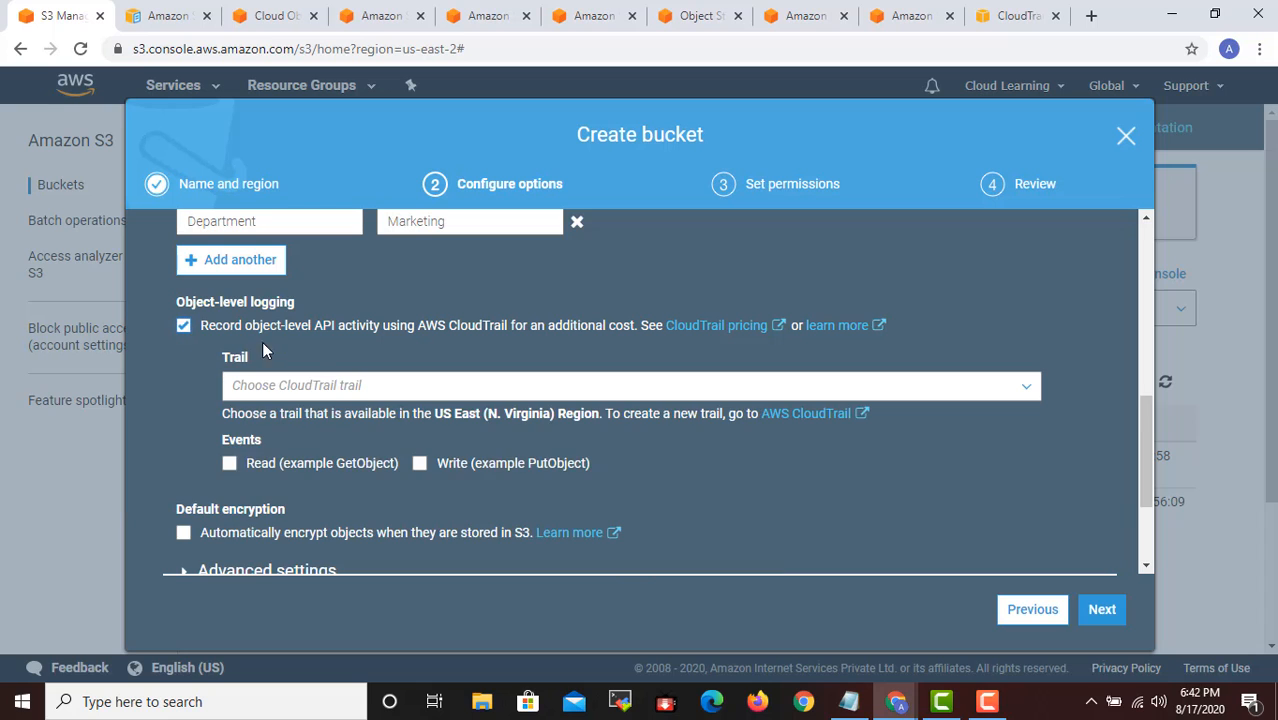
pyautogui.click(184, 326)
# - Switch back to CloudTrail's Create Trail form and examine its trail name, storage location and tags sections
pyautogui.click(1020, 17)
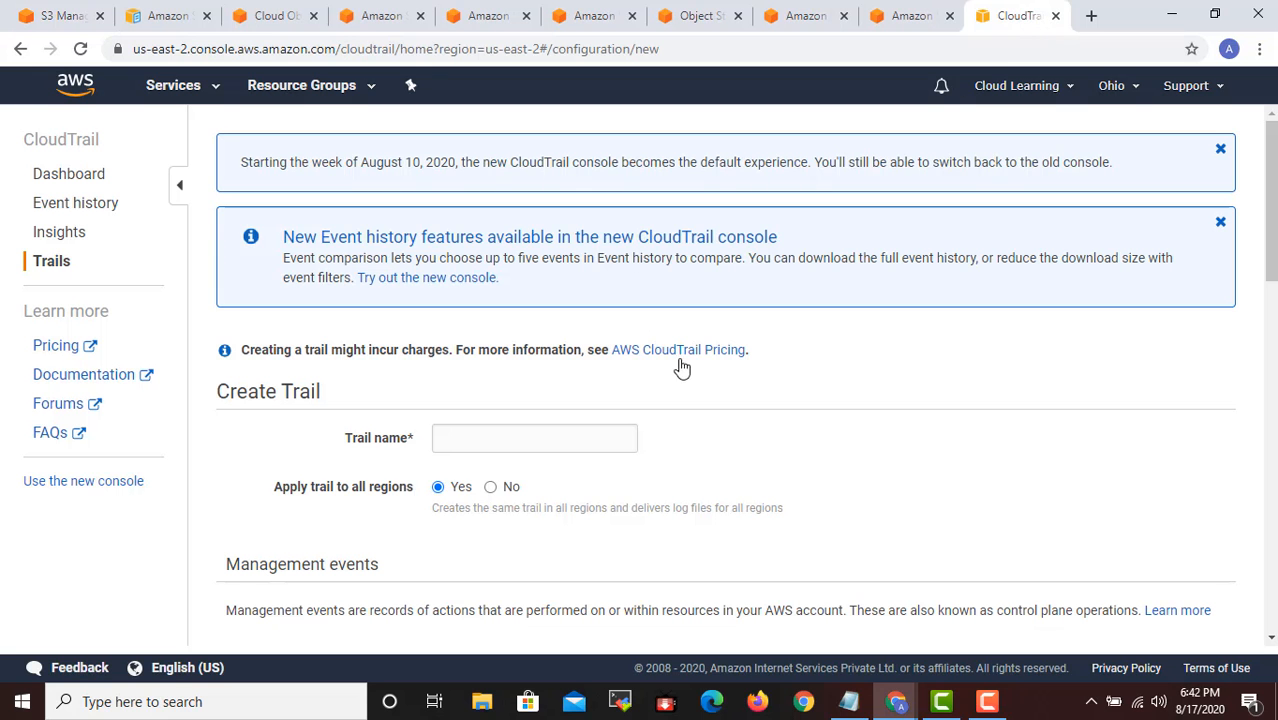
pyautogui.click(531, 450)
pyautogui.scroll(-1, 620, 455)
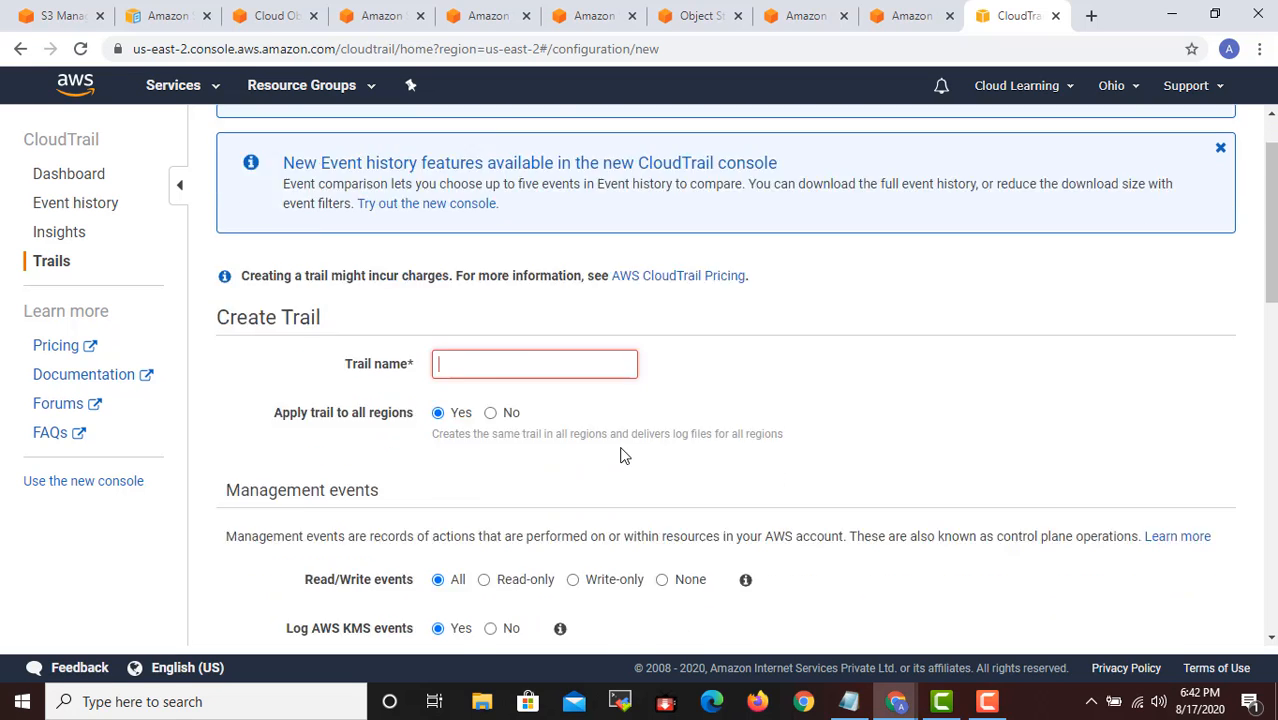
pyautogui.scroll(-10, 620, 455)
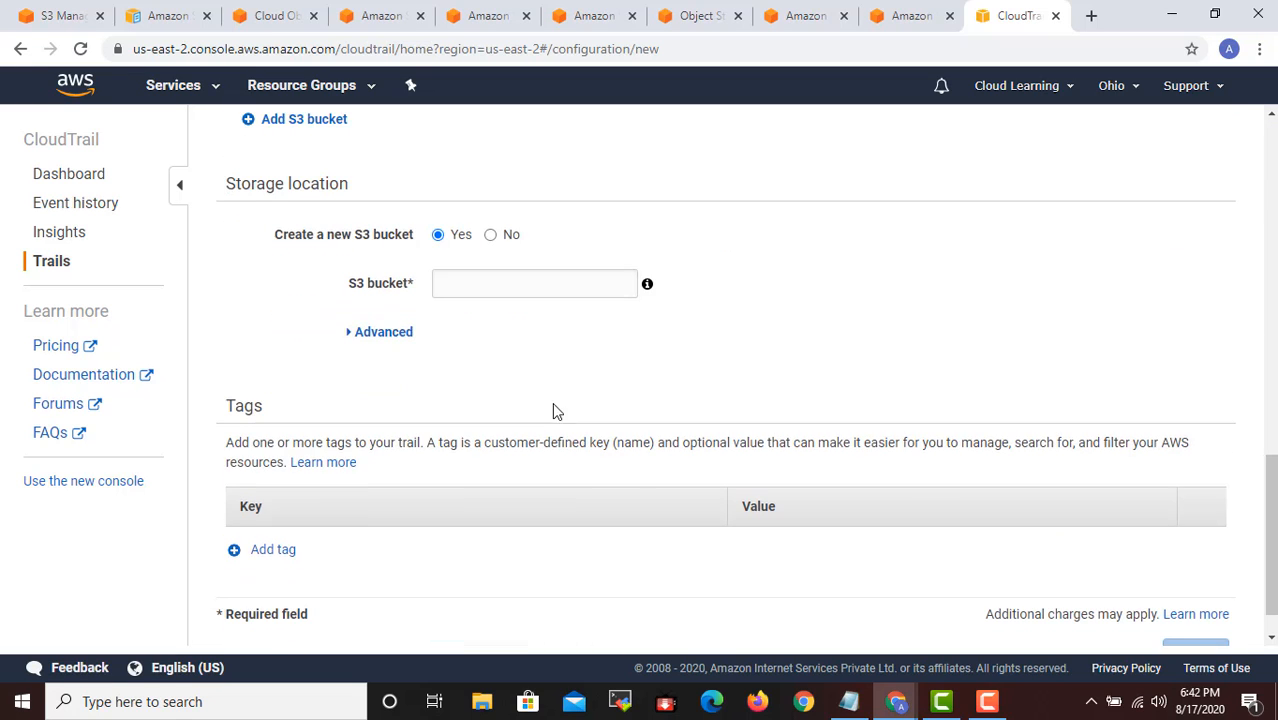
pyautogui.scroll(4, 308, 151)
# - Go back to the bucket's configuration options and expand the advanced settings with the object lock option
pyautogui.click(66, 15)
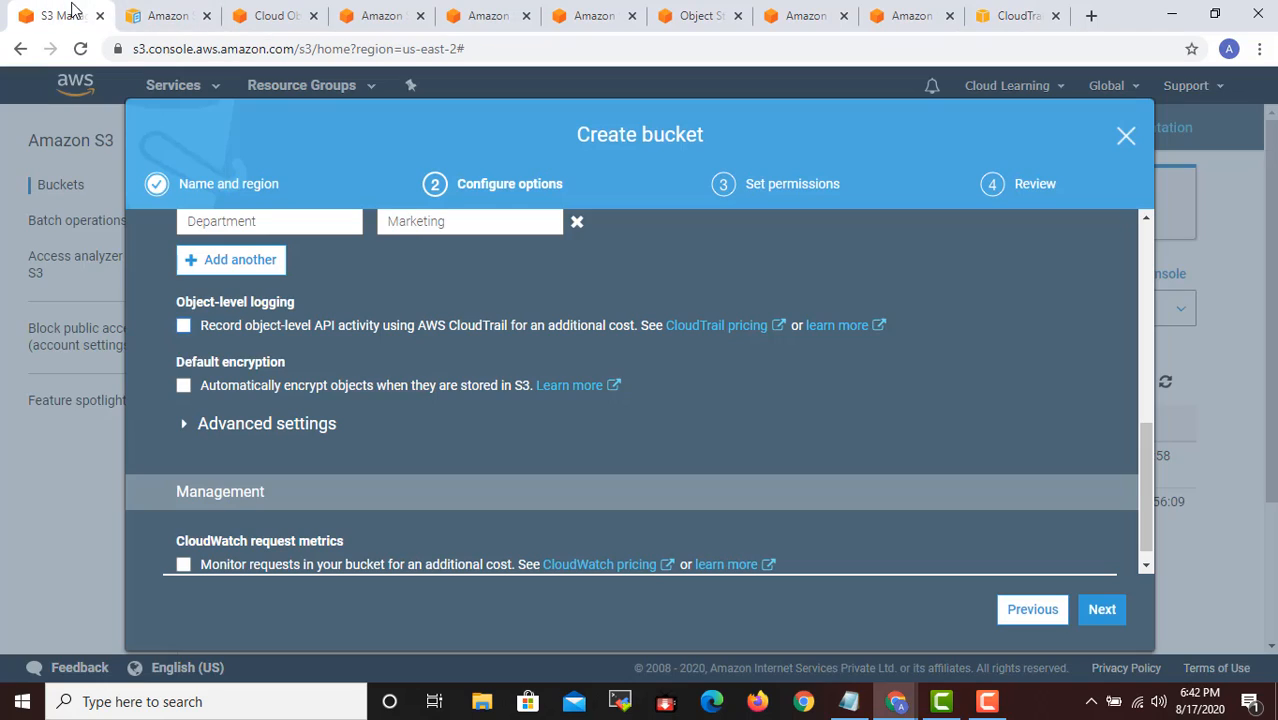
pyautogui.scroll(2, 197, 378)
pyautogui.scroll(-2, 197, 378)
pyautogui.scroll(-1, 363, 425)
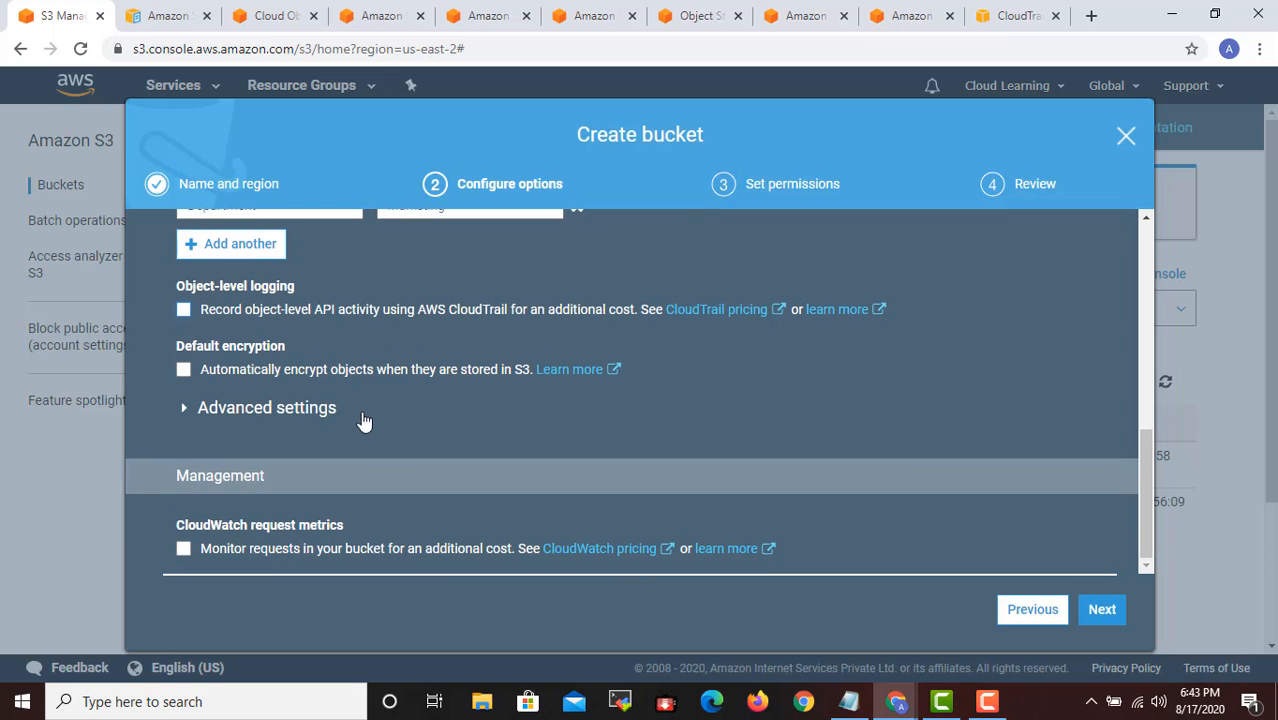
pyautogui.click(190, 412)
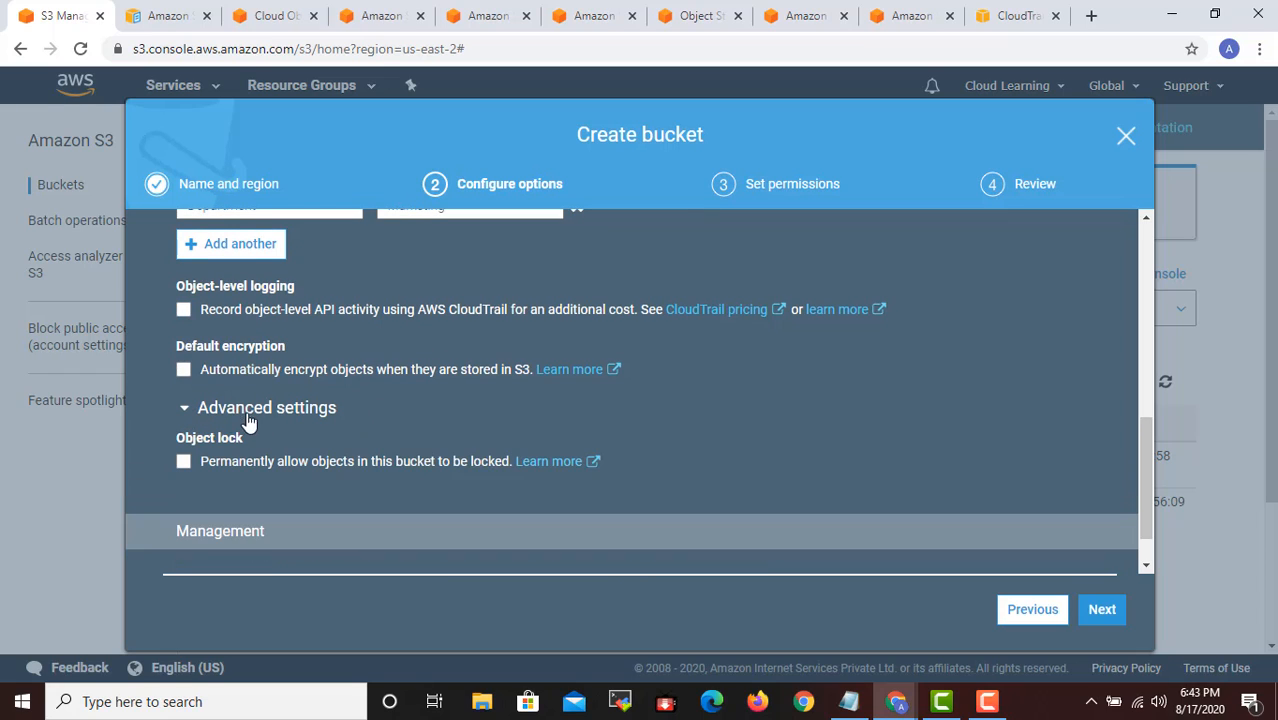
pyautogui.click(192, 410)
pyautogui.click(190, 409)
# - Enable automatic default encryption for the bucket using AWS-KMS with the aws/s3 key
pyautogui.click(184, 370)
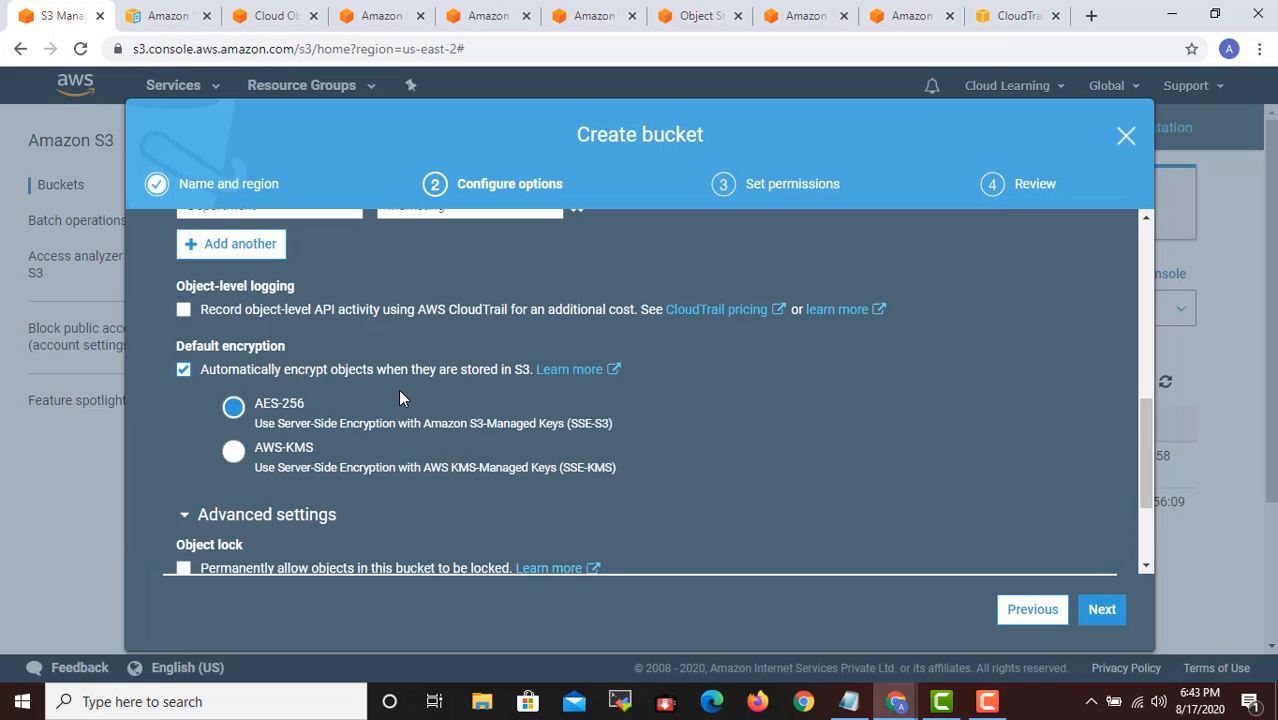
pyautogui.scroll(-1, 399, 395)
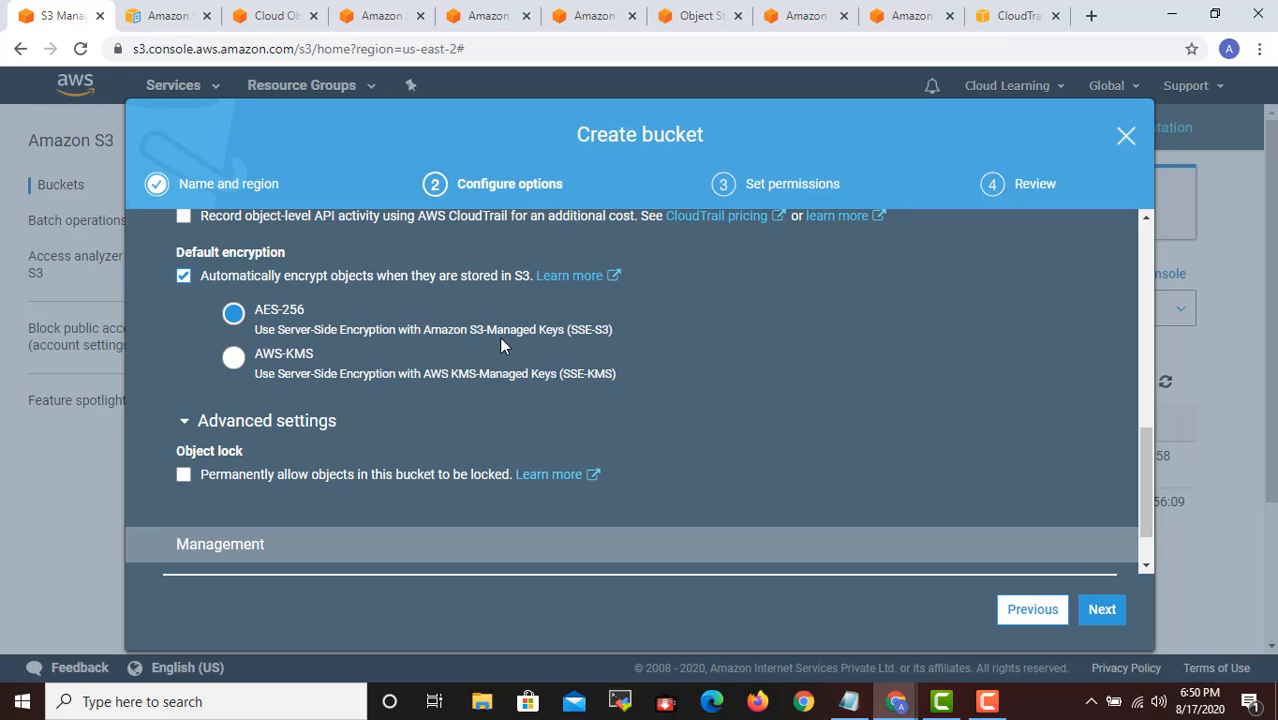
pyautogui.click(233, 360)
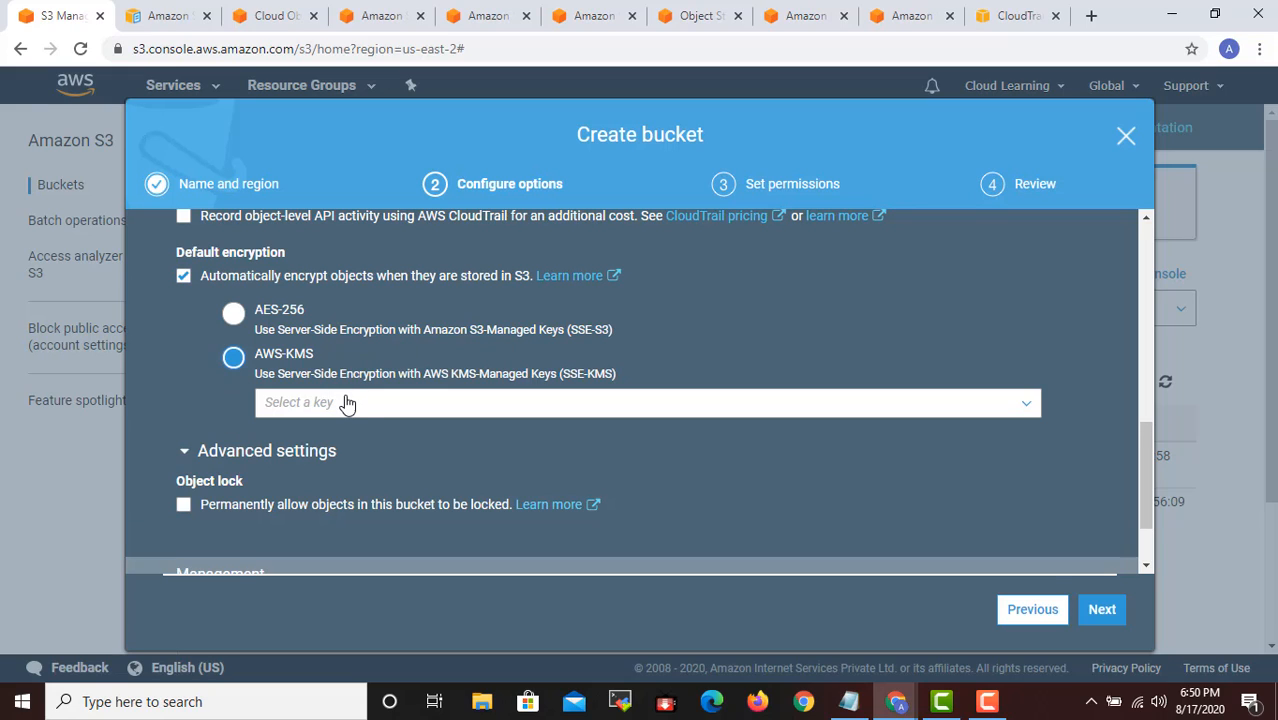
pyautogui.click(357, 406)
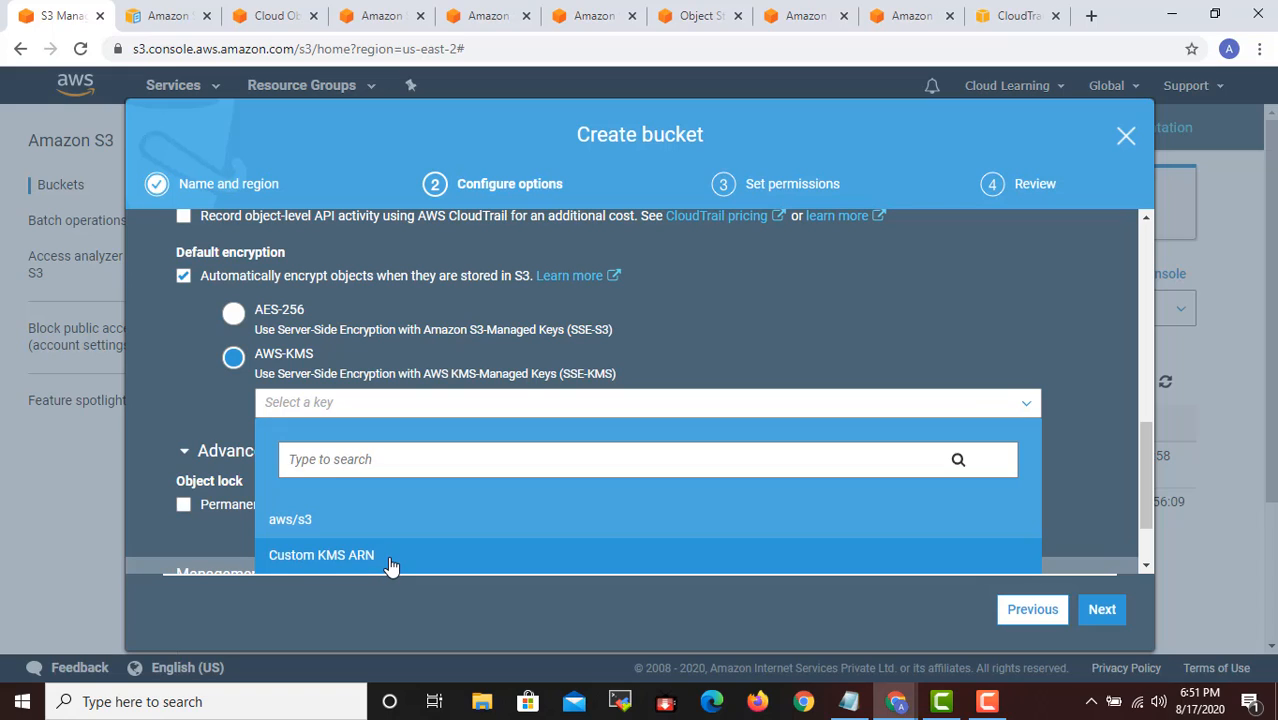
pyautogui.click(326, 528)
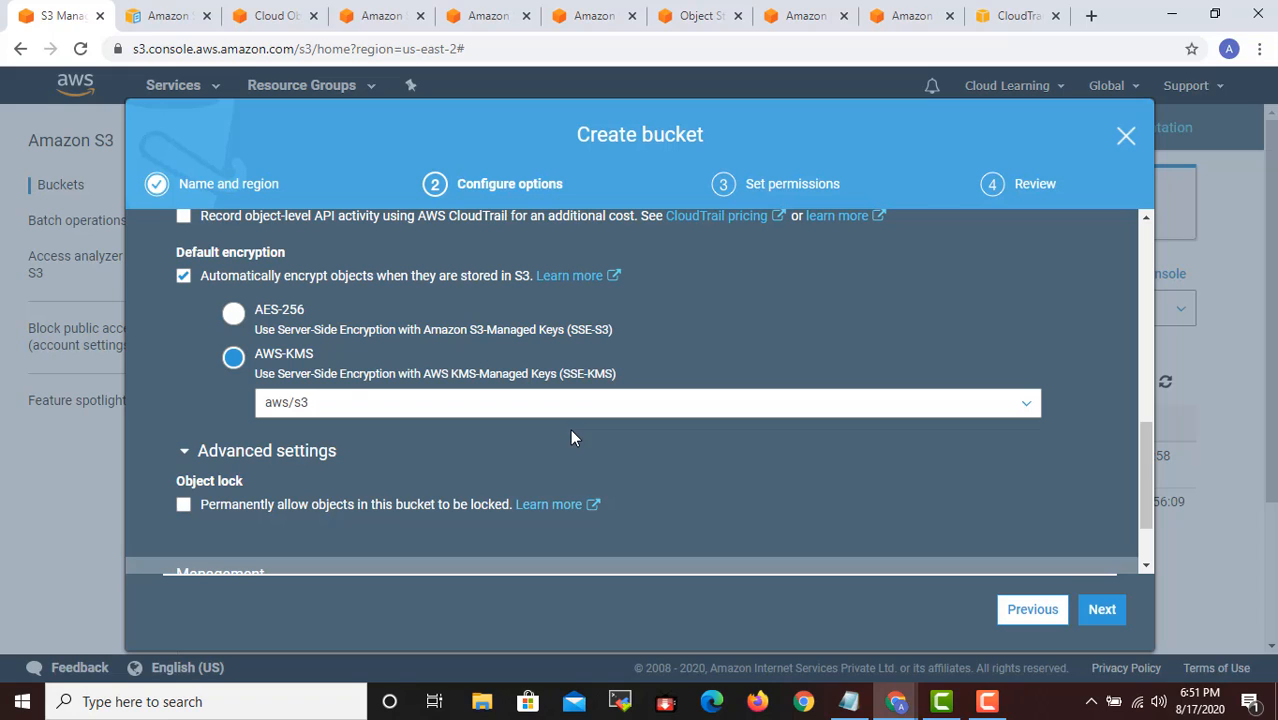
# - Change the encryption key choice to Custom KMS ARN, and turn the bucket's default encryption off again
pyautogui.click(356, 408)
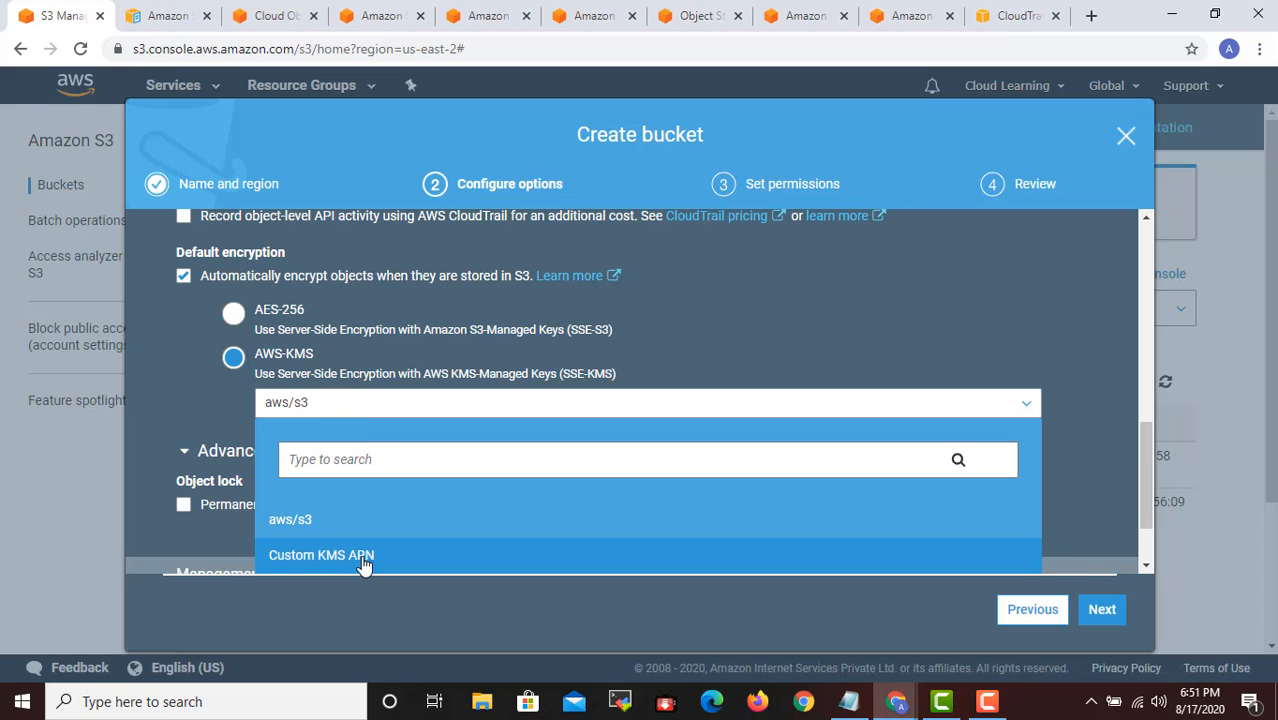
pyautogui.click(330, 555)
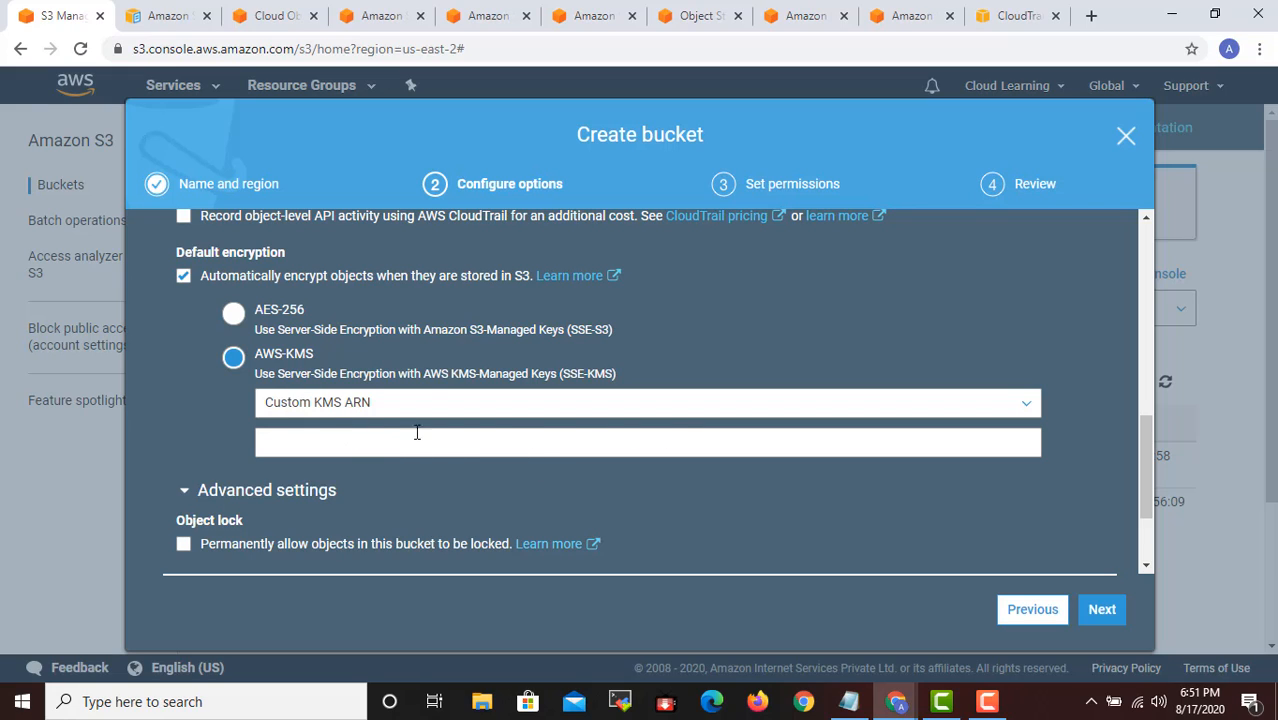
pyautogui.click(618, 440)
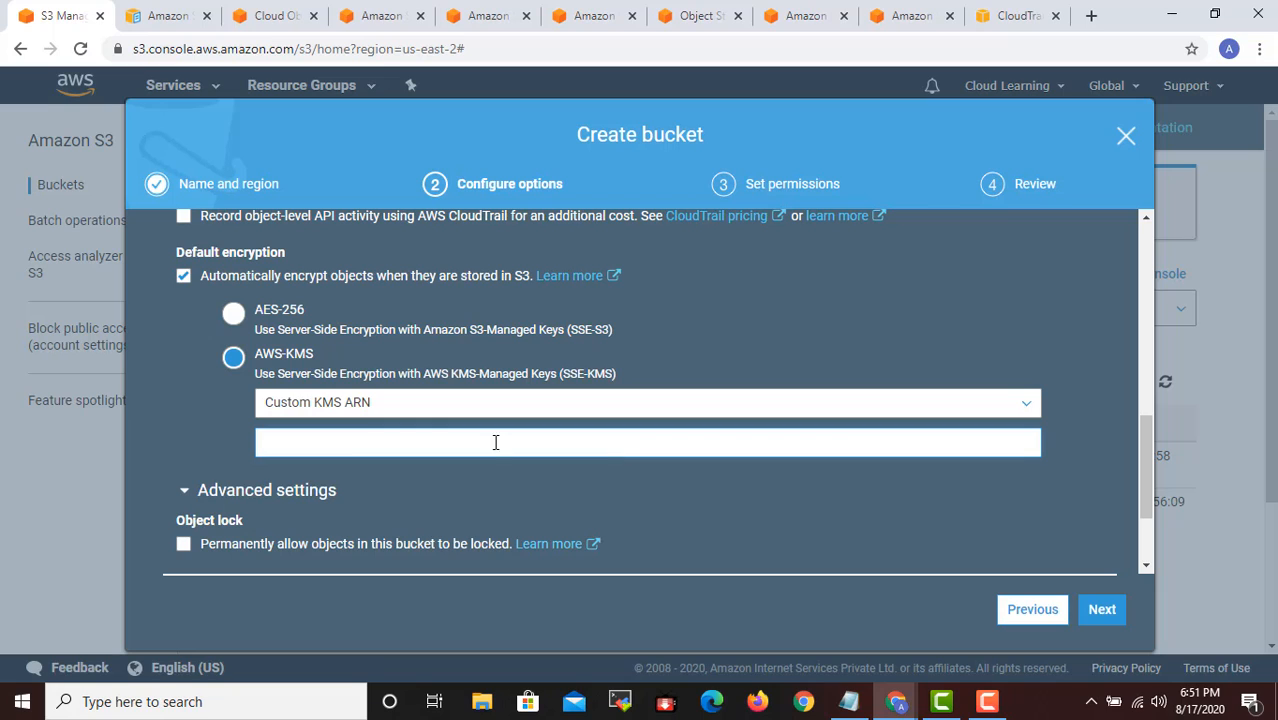
pyautogui.click(188, 277)
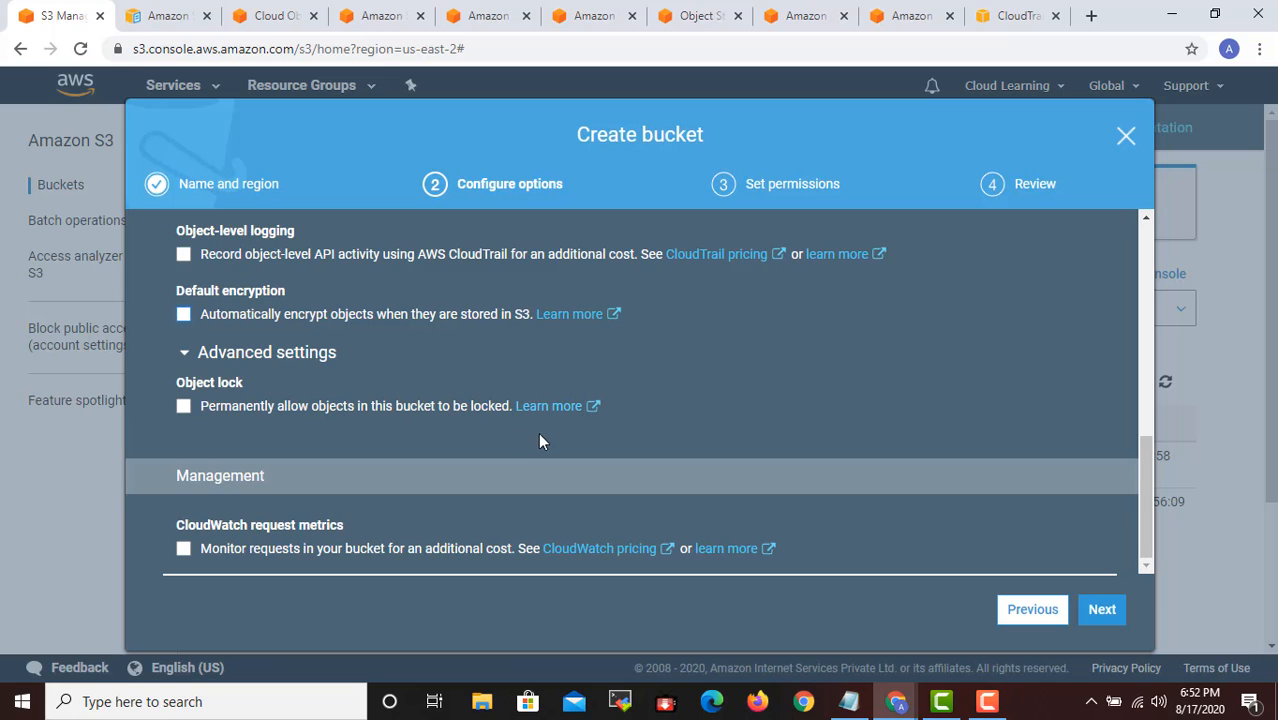
# - Open the object lock documentation in a new browser tab and read about retention periods, legal holds and the basic steps
pyautogui.rightClick(552, 408)
pyautogui.click(594, 424)
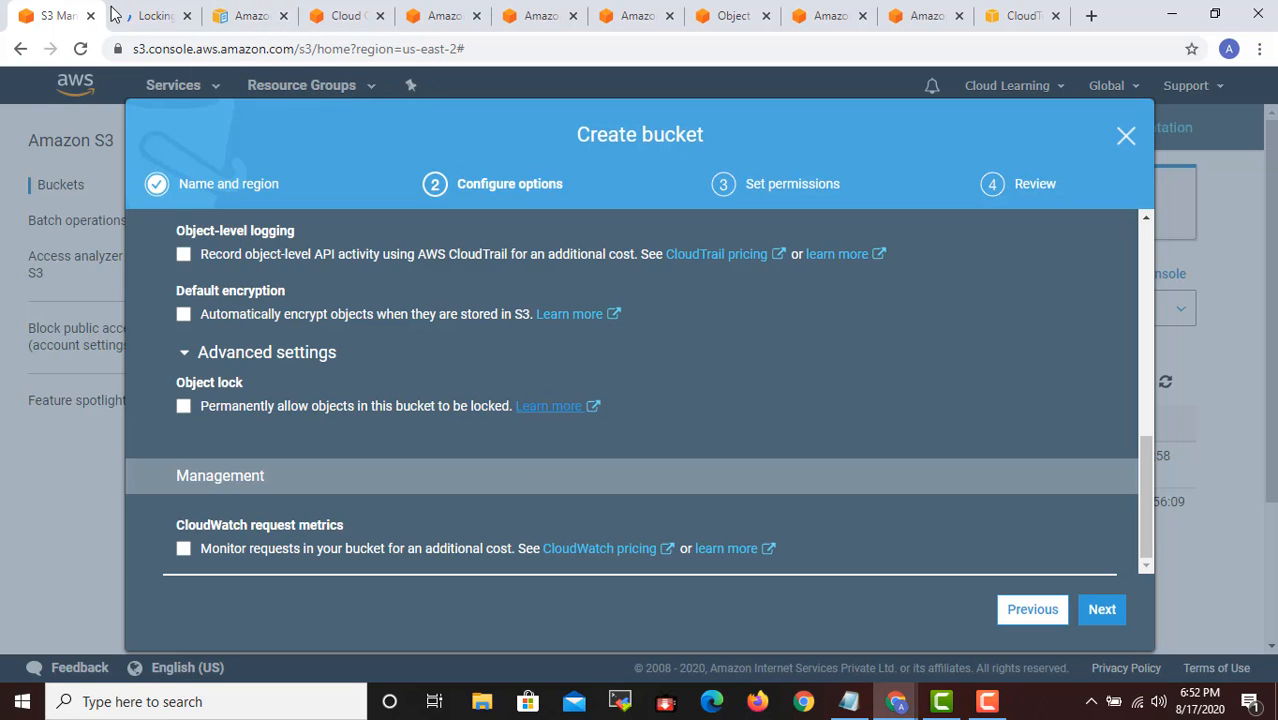
pyautogui.click(151, 18)
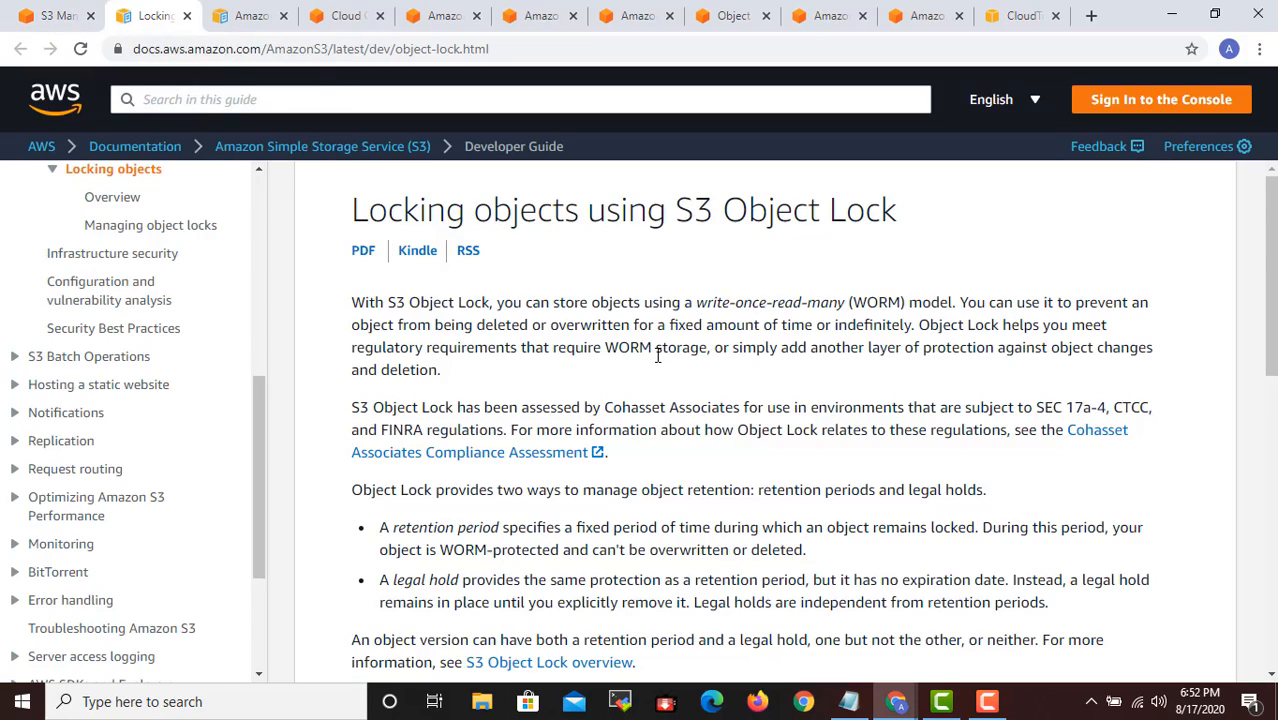
pyautogui.scroll(-3, 657, 355)
pyautogui.scroll(-3, 643, 355)
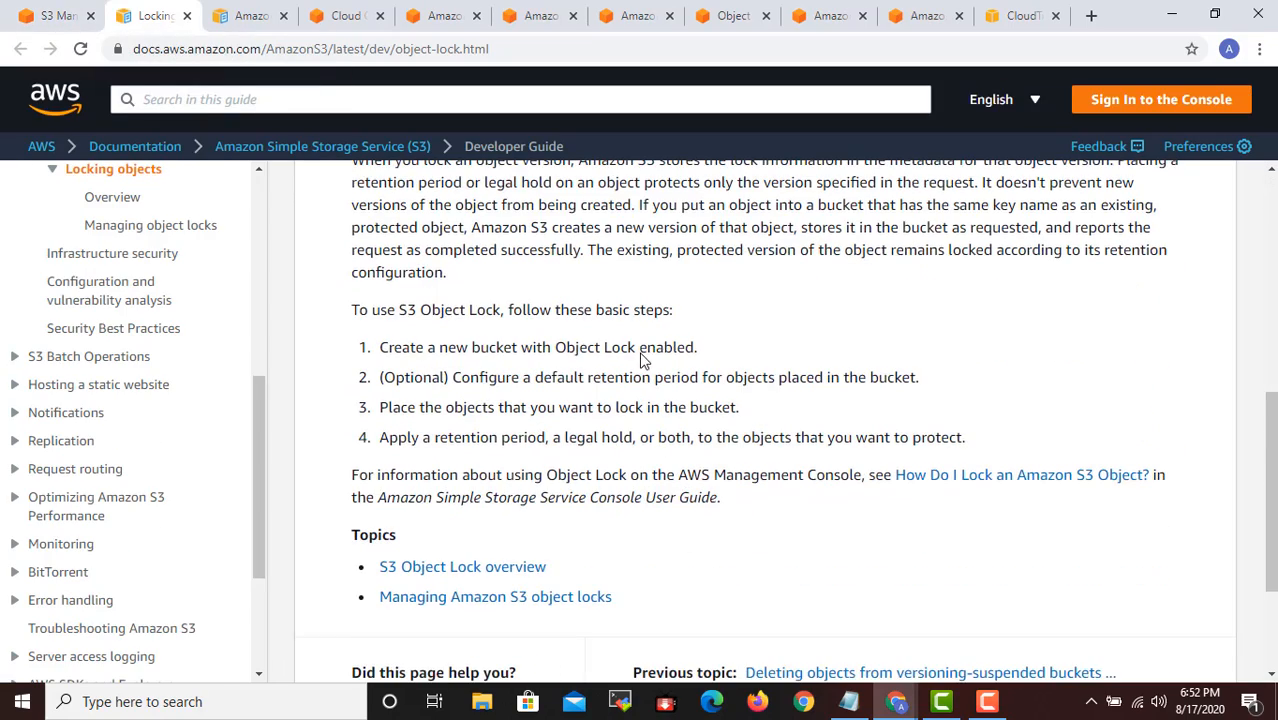
pyautogui.scroll(-3, 643, 361)
pyautogui.scroll(3, 641, 361)
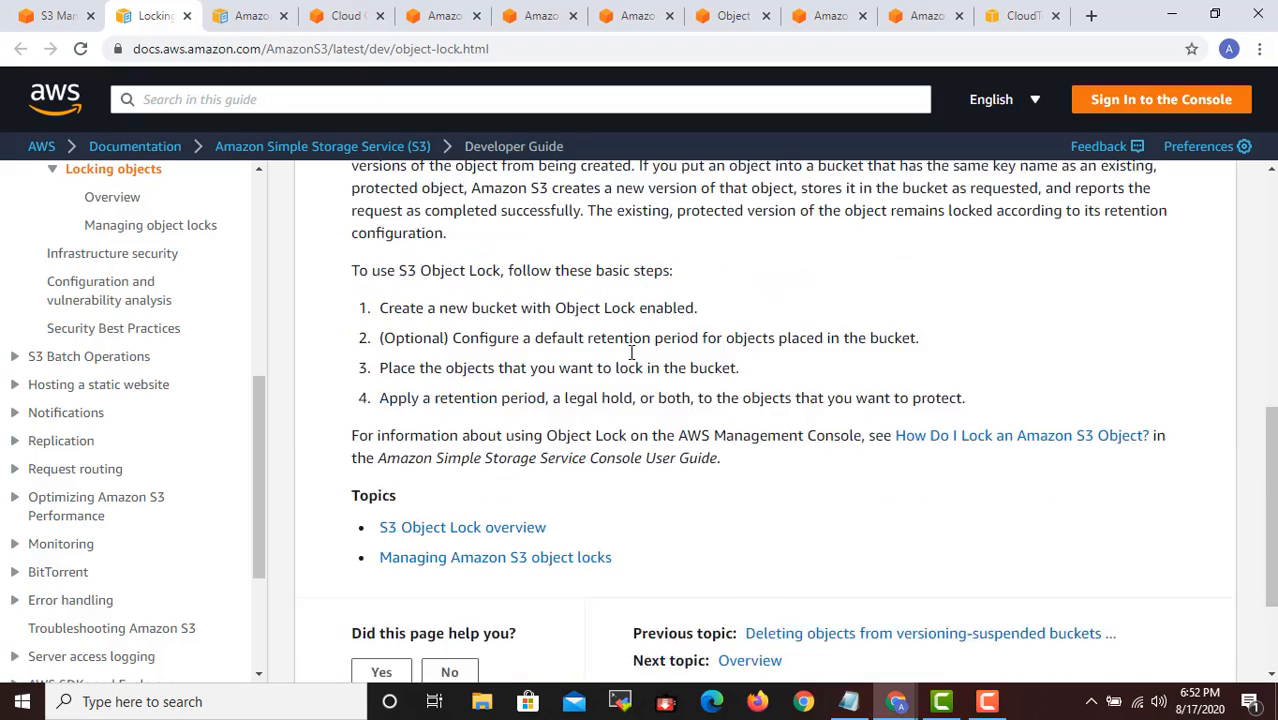
pyautogui.scroll(4, 630, 350)
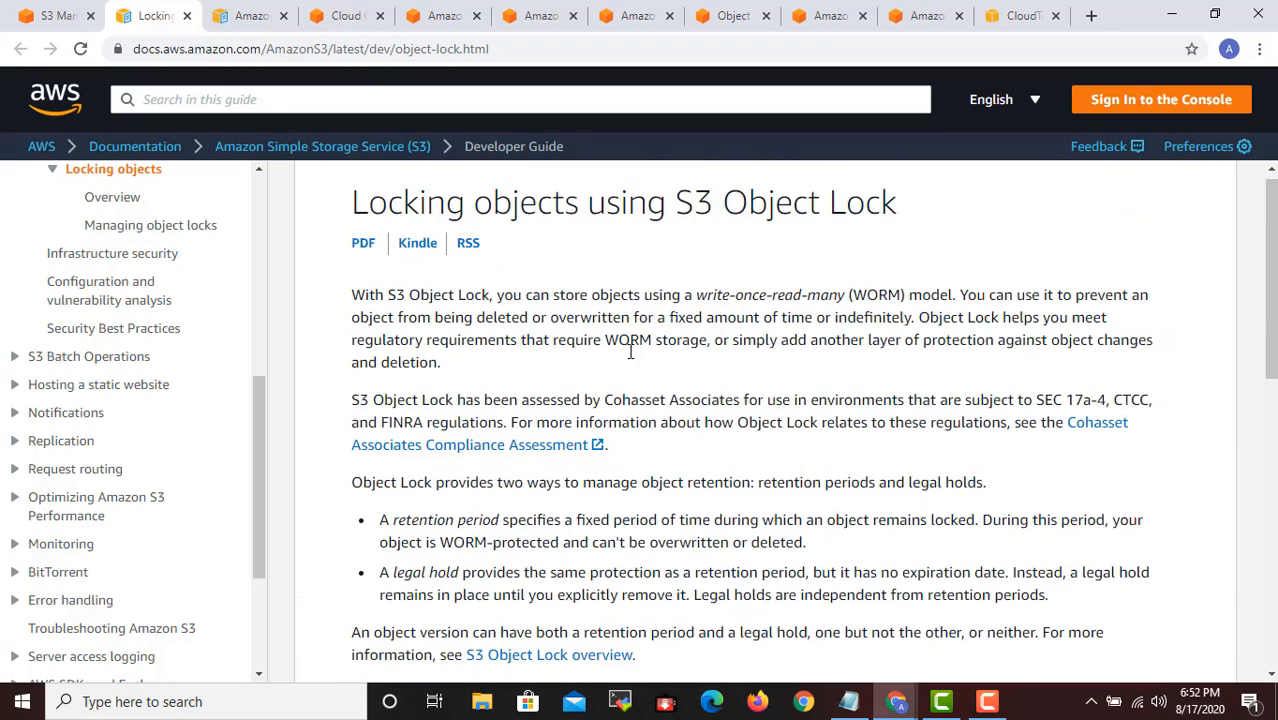
pyautogui.scroll(-3, 630, 352)
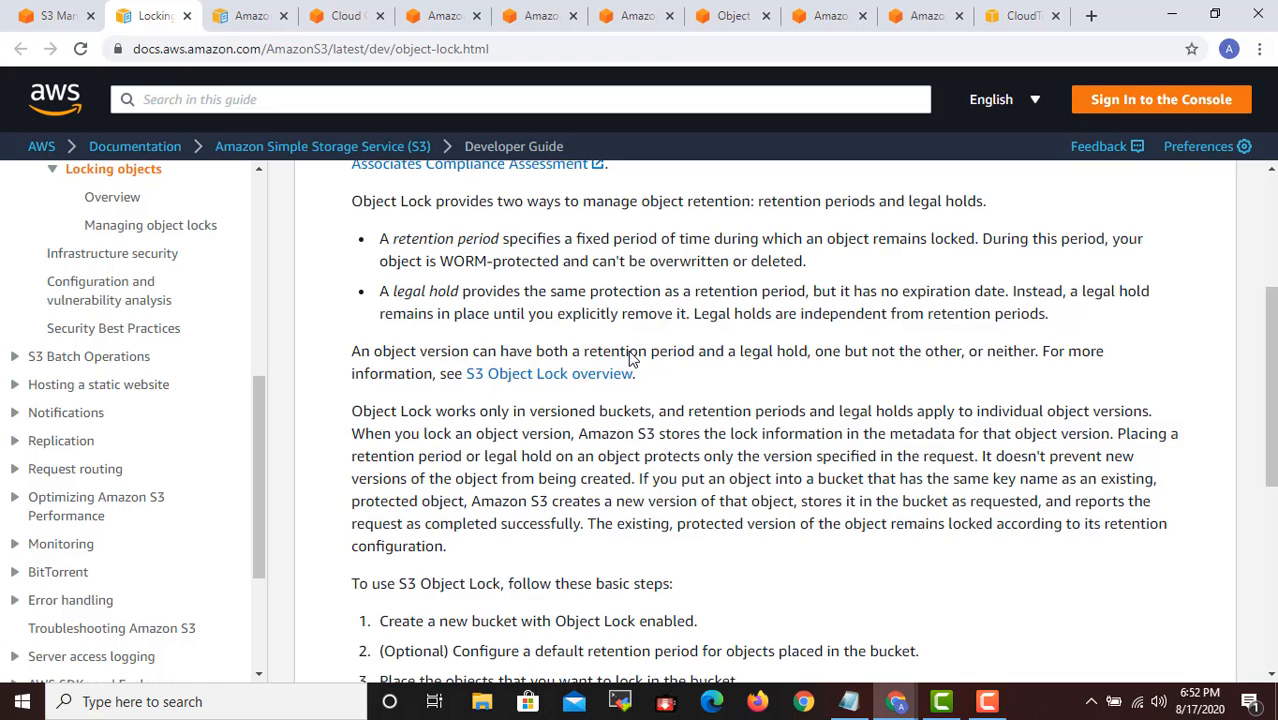
pyautogui.scroll(-3, 630, 355)
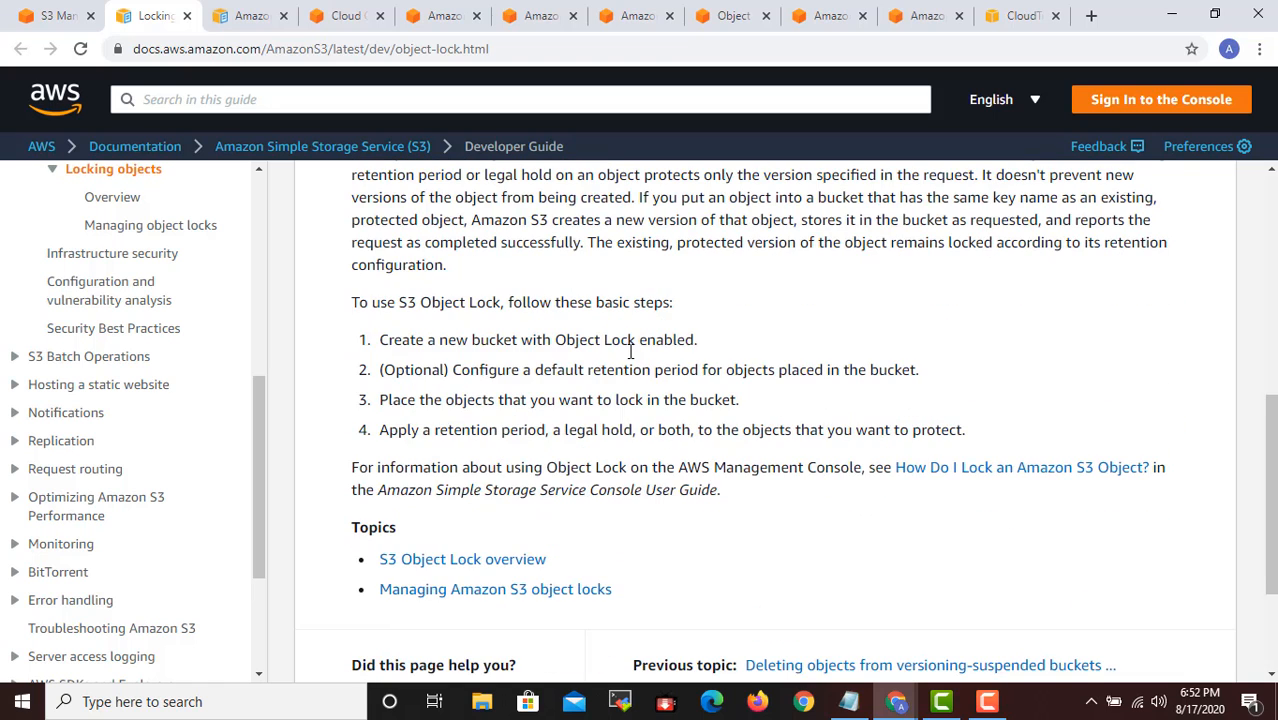
pyautogui.scroll(1, 630, 352)
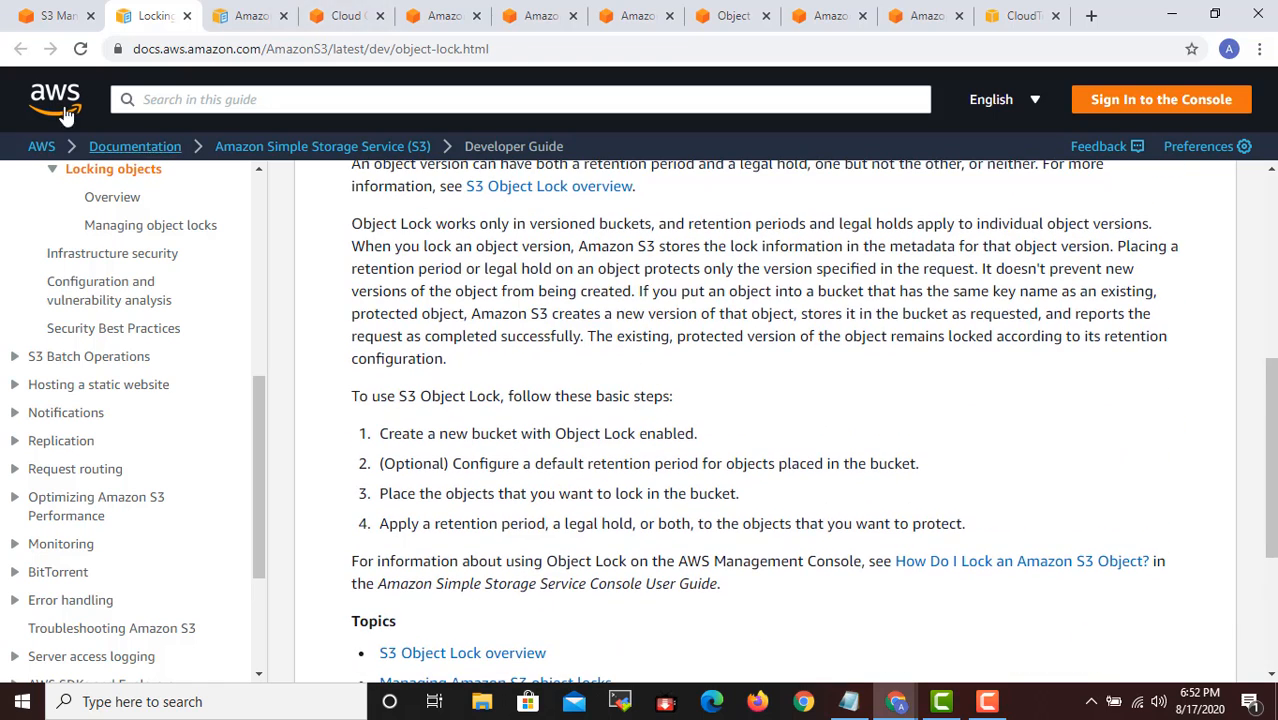
pyautogui.scroll(-4, 490, 385)
# - Return to the bucket creation wizard and permanently allow objects in the bucket to be locked
pyautogui.click(52, 15)
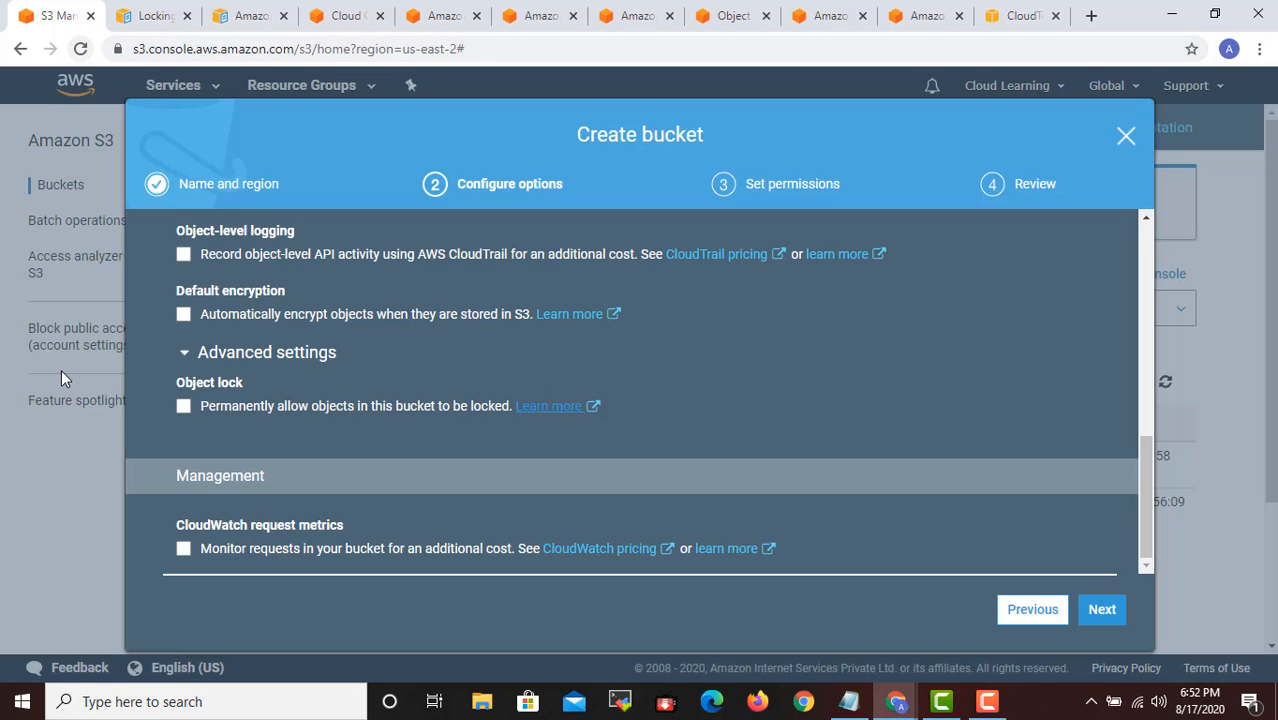
pyautogui.click(184, 407)
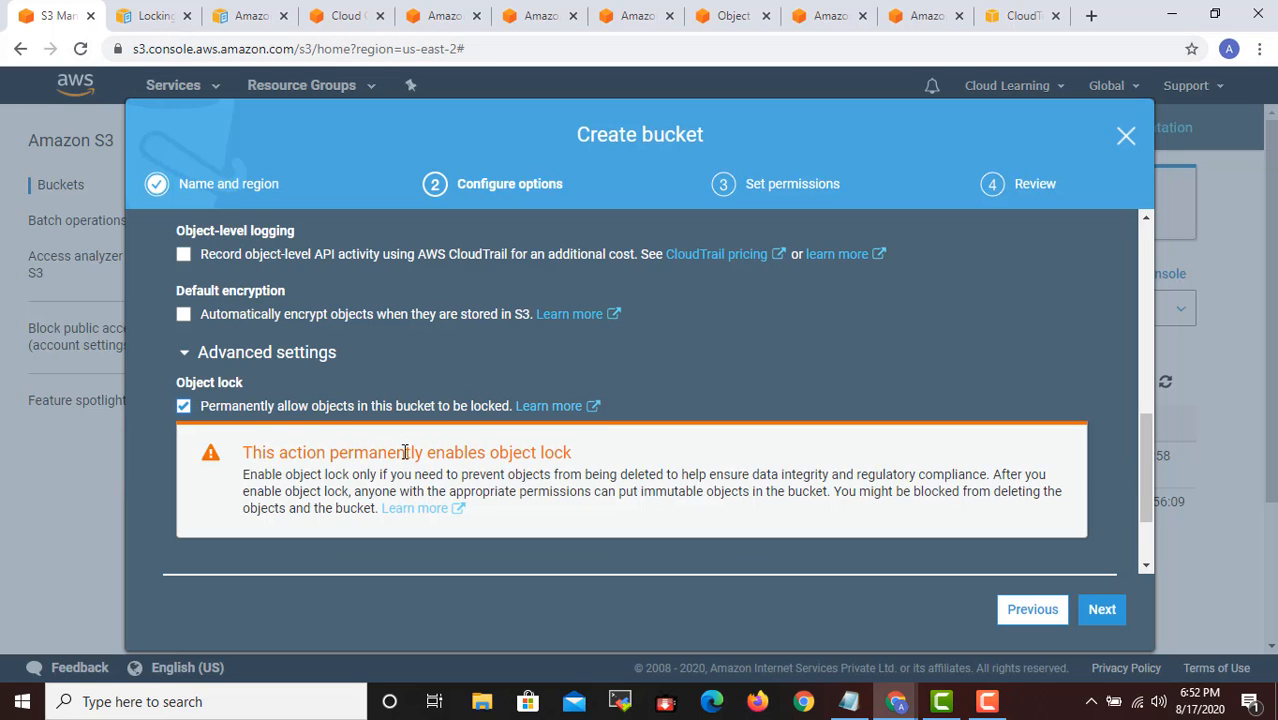
pyautogui.scroll(-2, 407, 450)
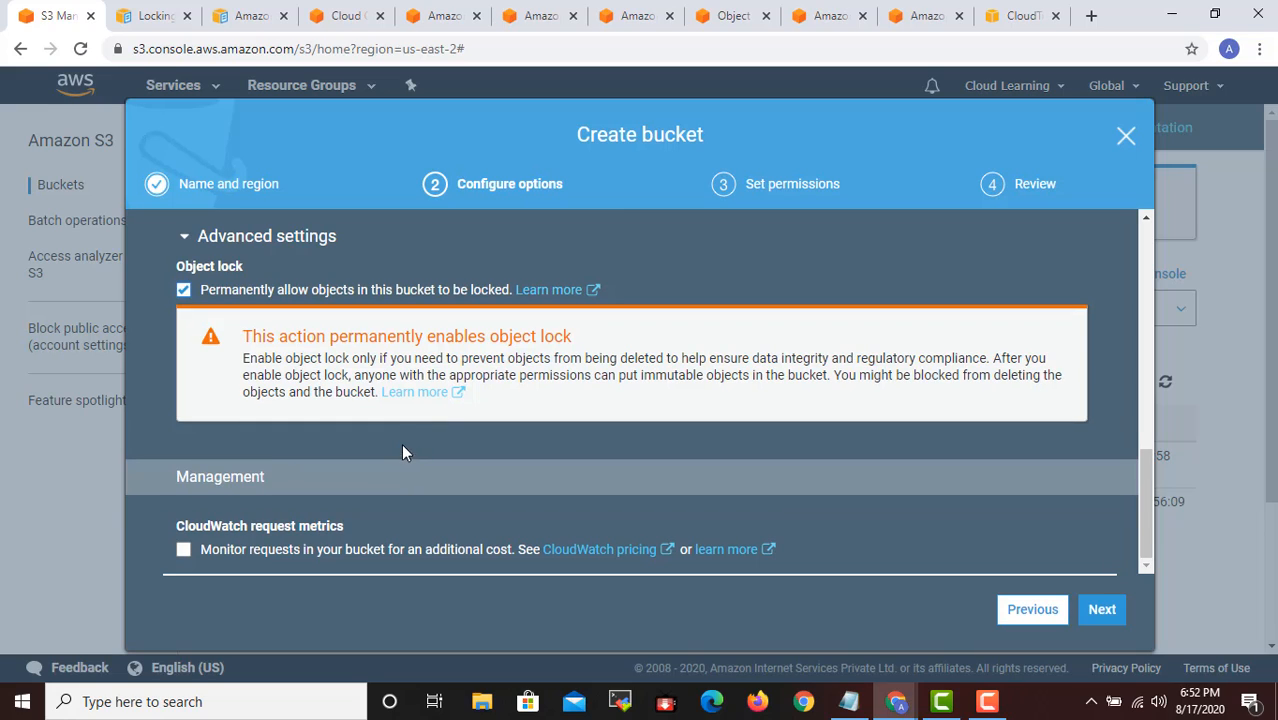
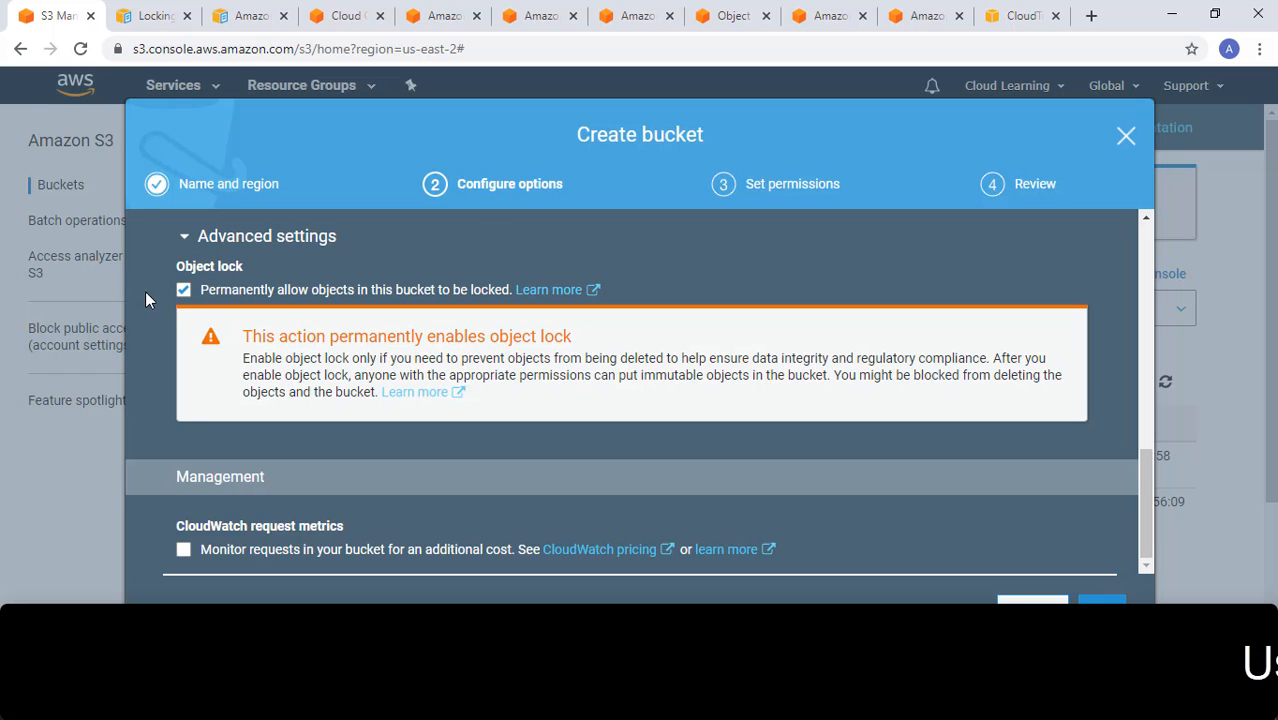
# - Turn off permanent object locking for the bucket, reread the S3 Object Lock documentation page and return to the bucket wizard
pyautogui.click(183, 290)
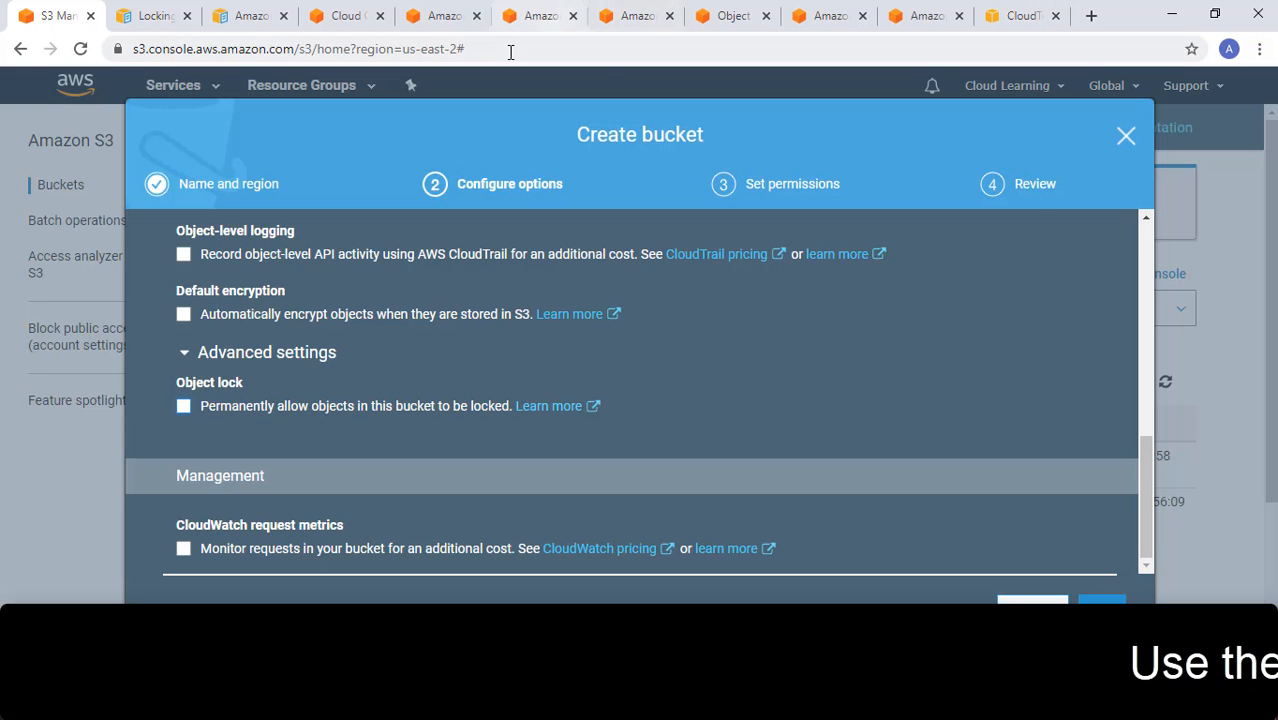
pyautogui.click(148, 20)
pyautogui.scroll(3, 814, 374)
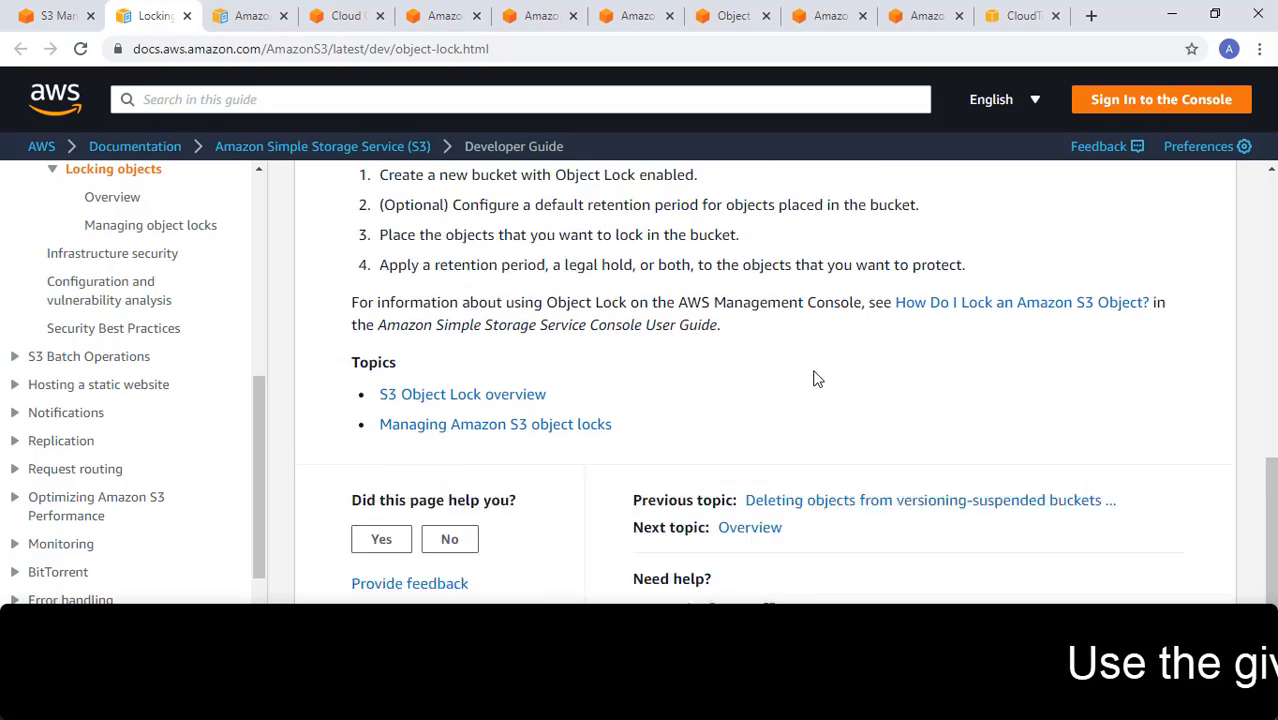
pyautogui.scroll(5, 814, 378)
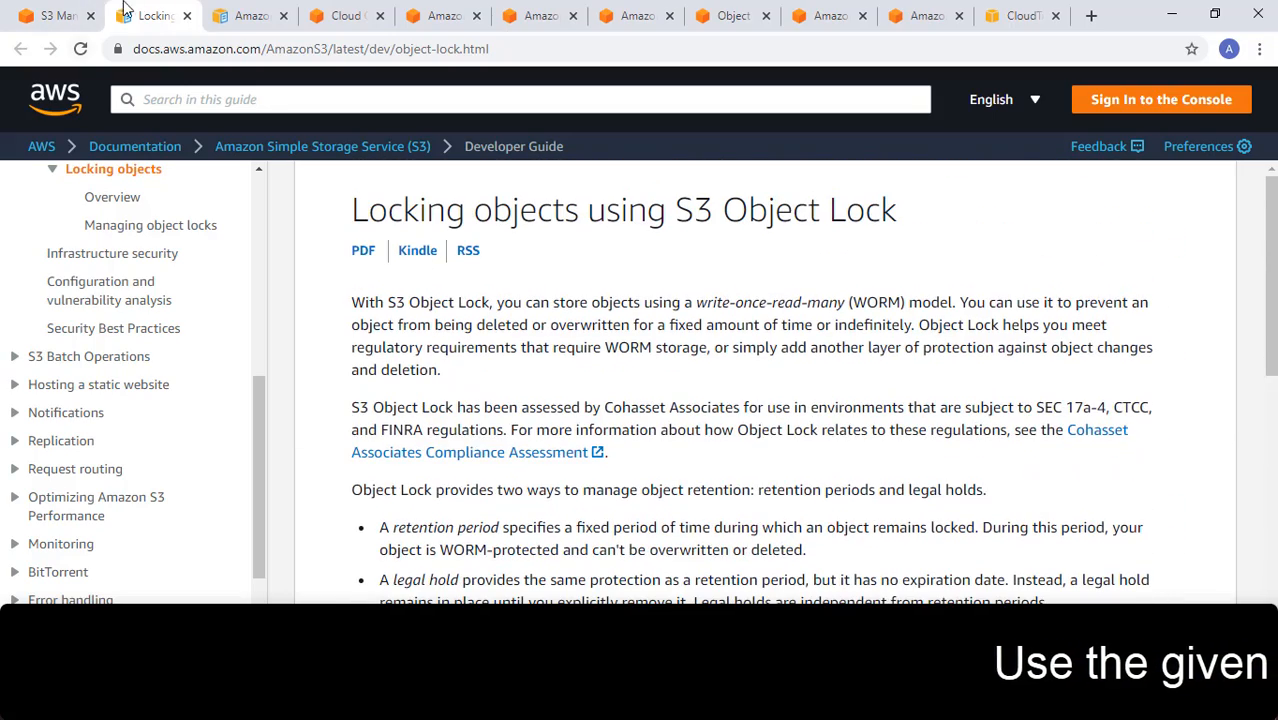
pyautogui.click(52, 16)
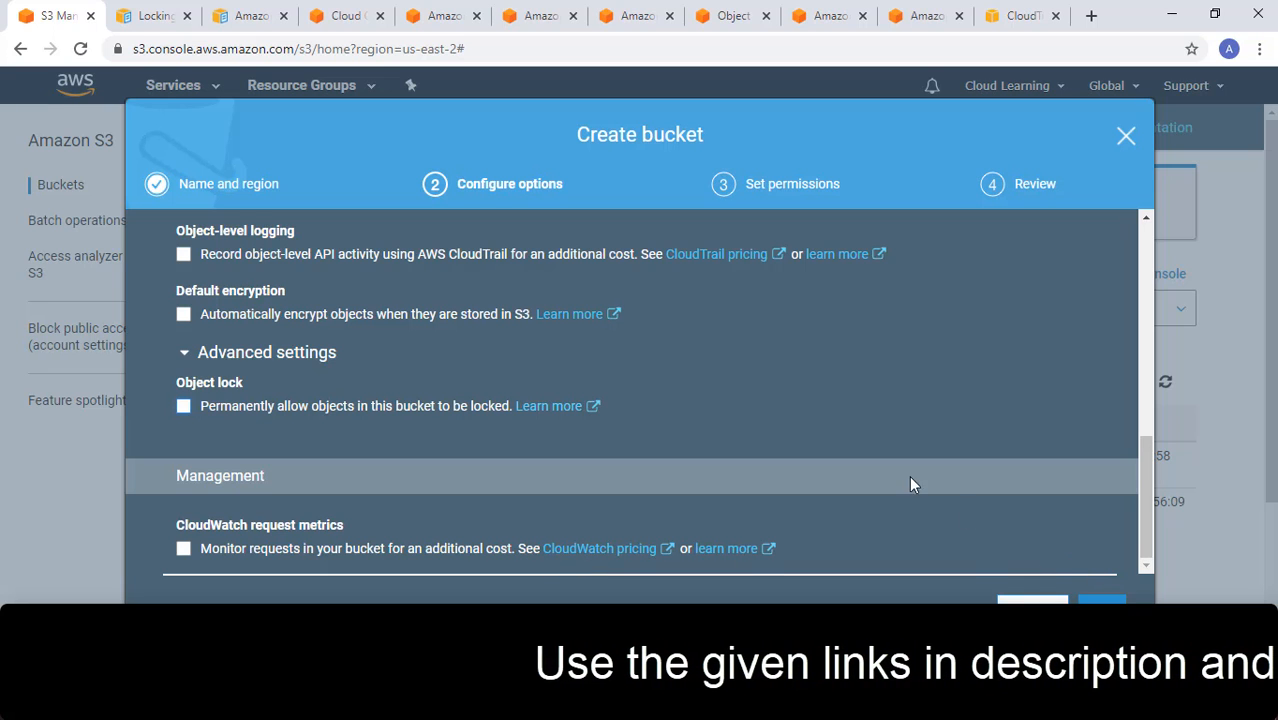
# - Continue to the bucket's permission settings and read the block public access section
pyautogui.click(1101, 603)
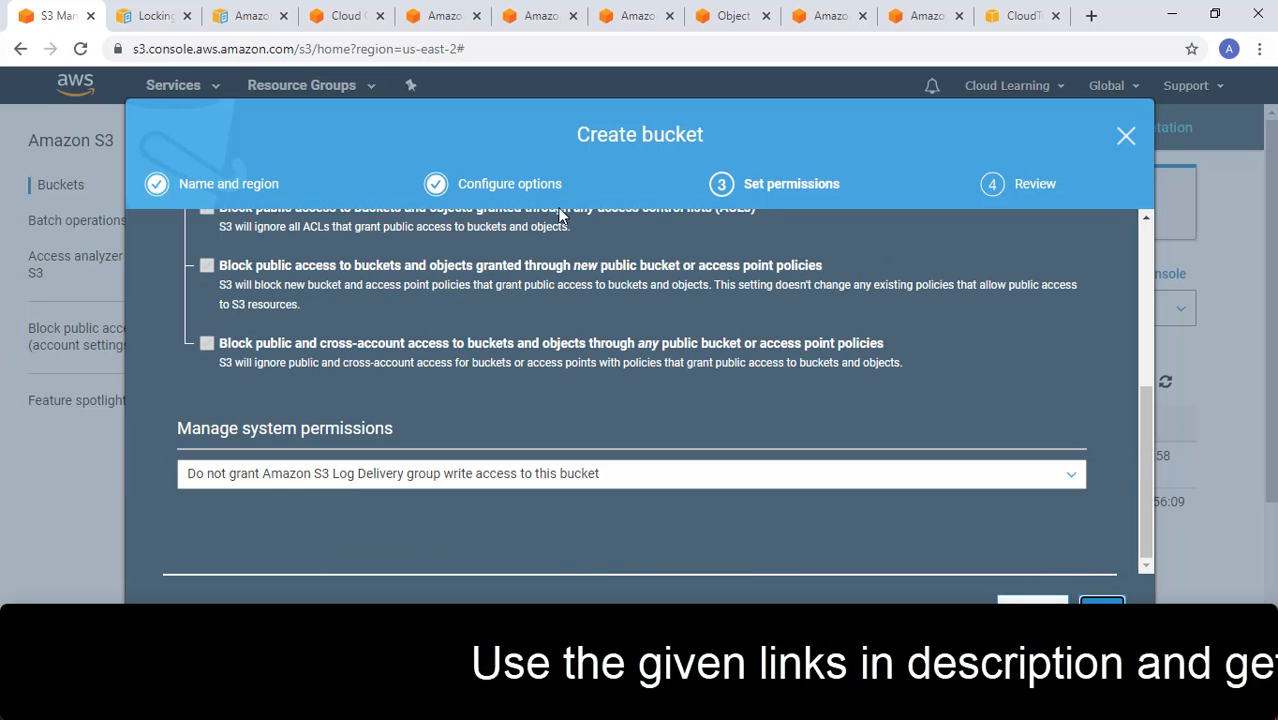
pyautogui.scroll(5, 597, 370)
pyautogui.scroll(1, 597, 372)
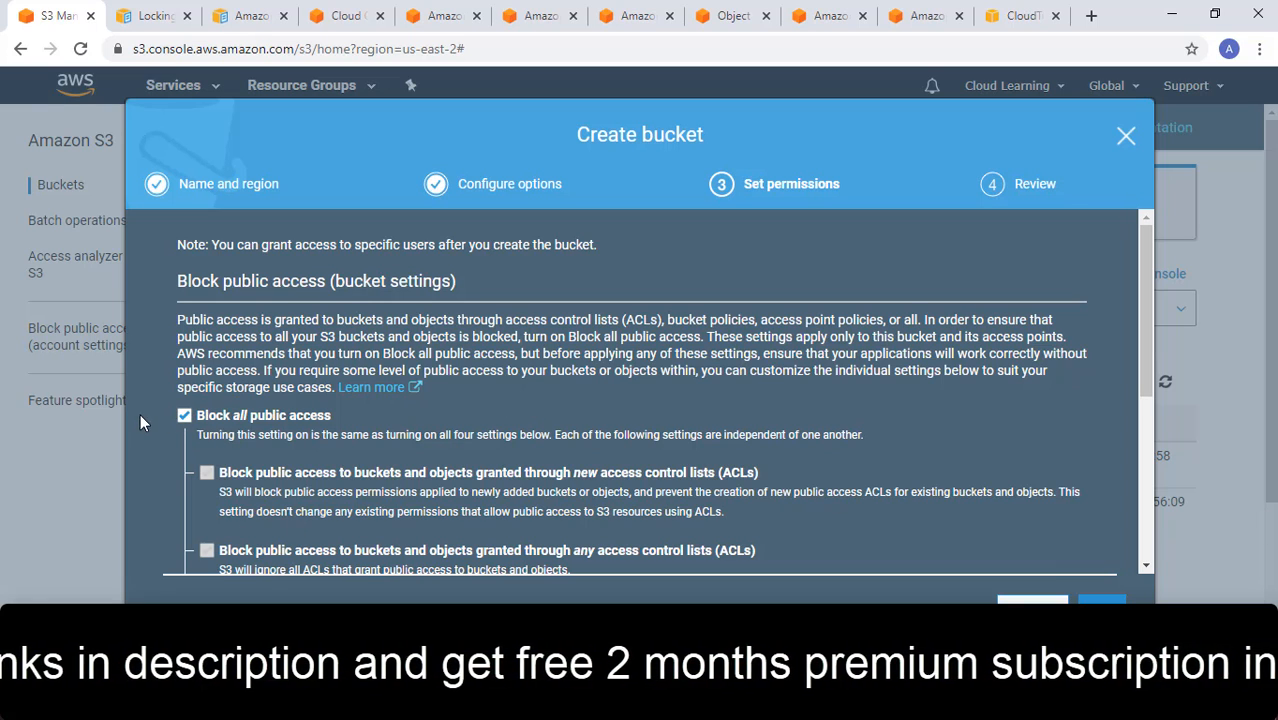
# - Turn off Block all public access, read the warning it raises, and turn the setting on again
pyautogui.click(184, 416)
pyautogui.scroll(-2, 184, 421)
pyautogui.scroll(3, 382, 404)
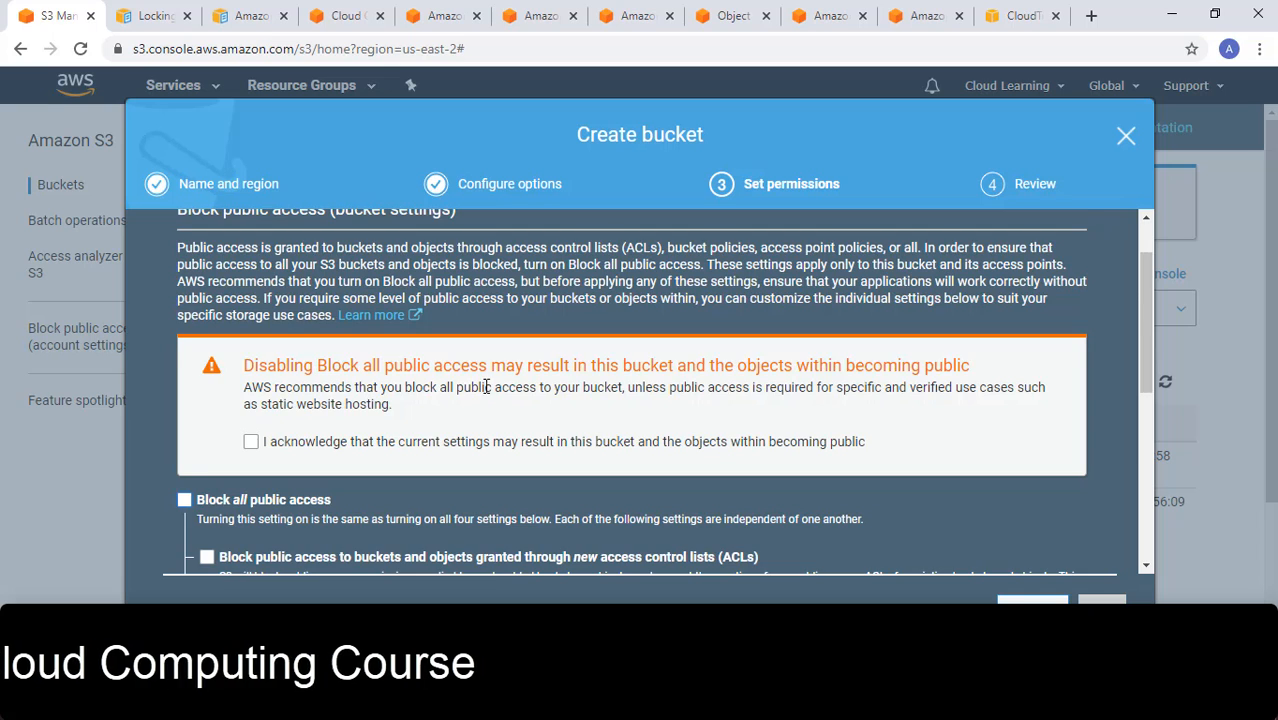
pyautogui.scroll(-2, 487, 387)
pyautogui.scroll(1, 487, 387)
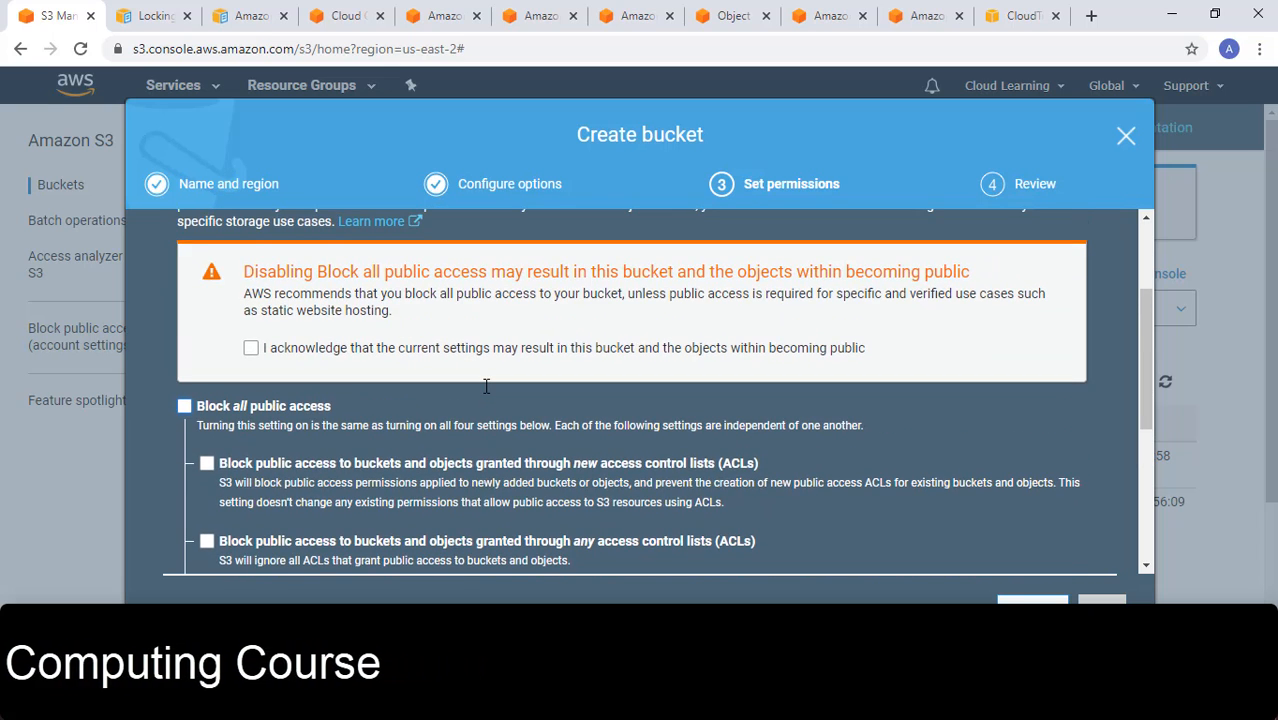
pyautogui.click(184, 406)
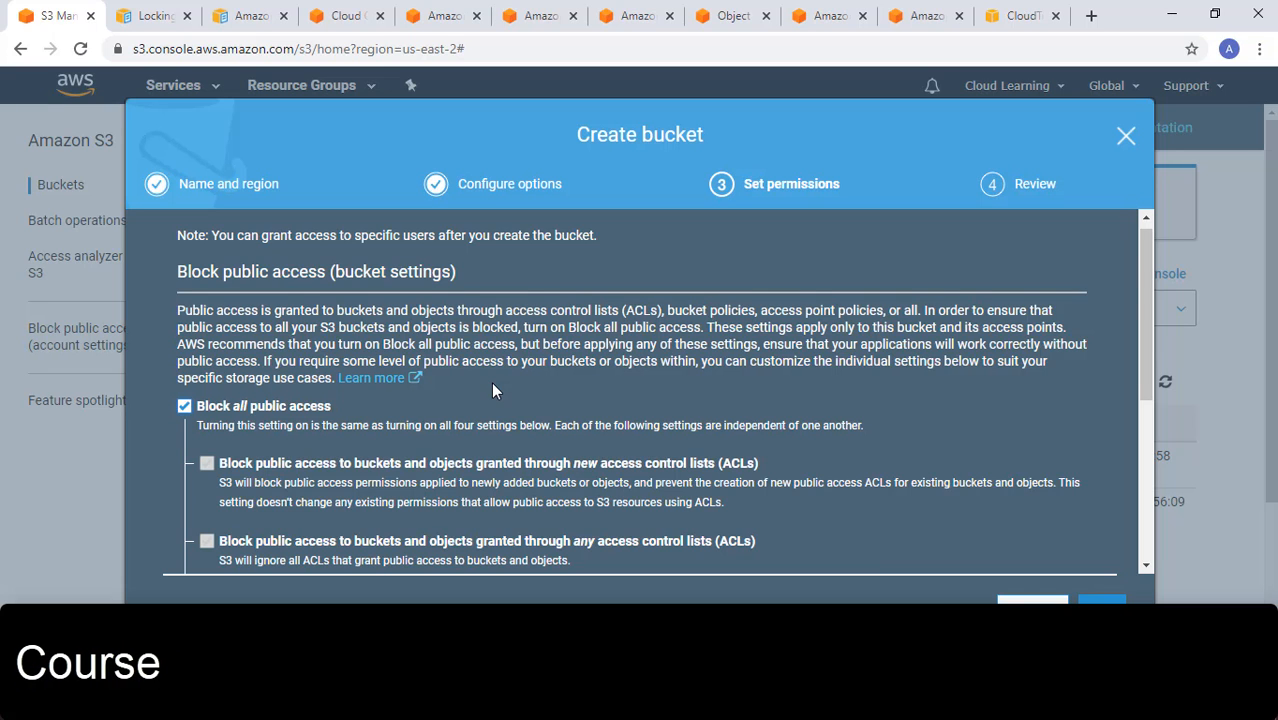
# - Examine the four individual public access blocks for new and any ACLs and for bucket or access point policies
pyautogui.scroll(-2, 530, 378)
pyautogui.scroll(1, 530, 378)
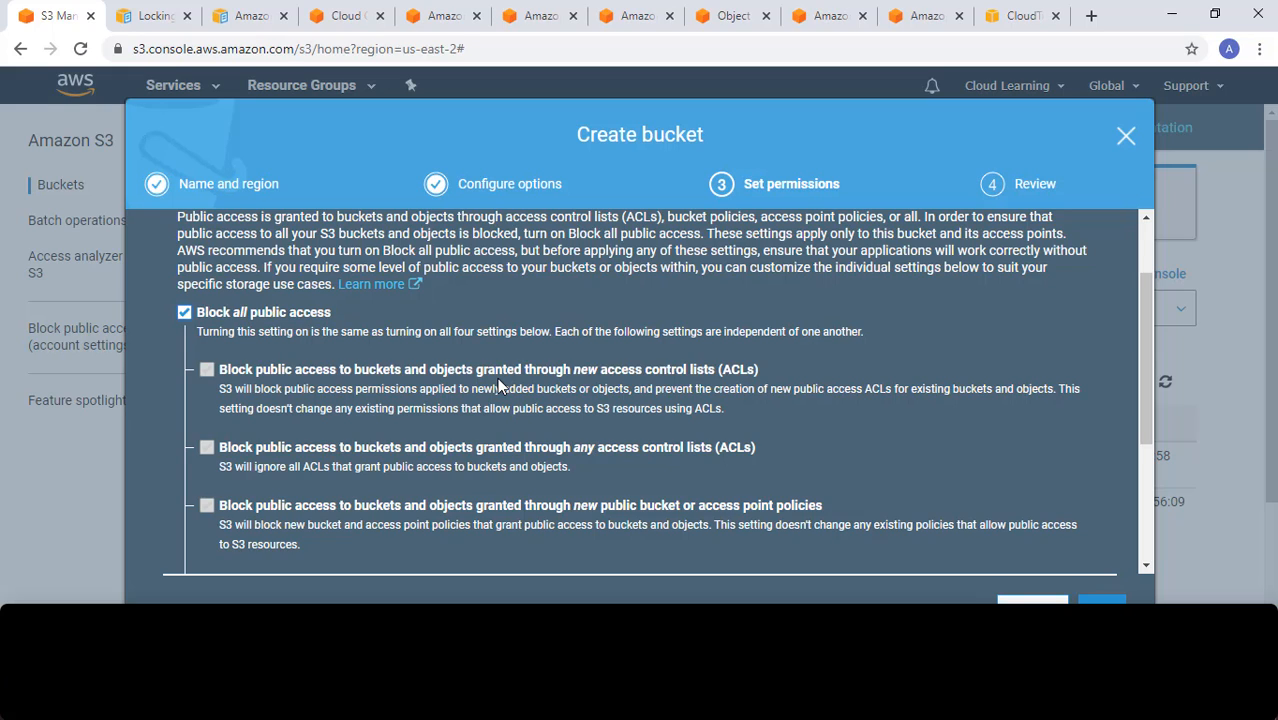
pyautogui.scroll(-1, 434, 366)
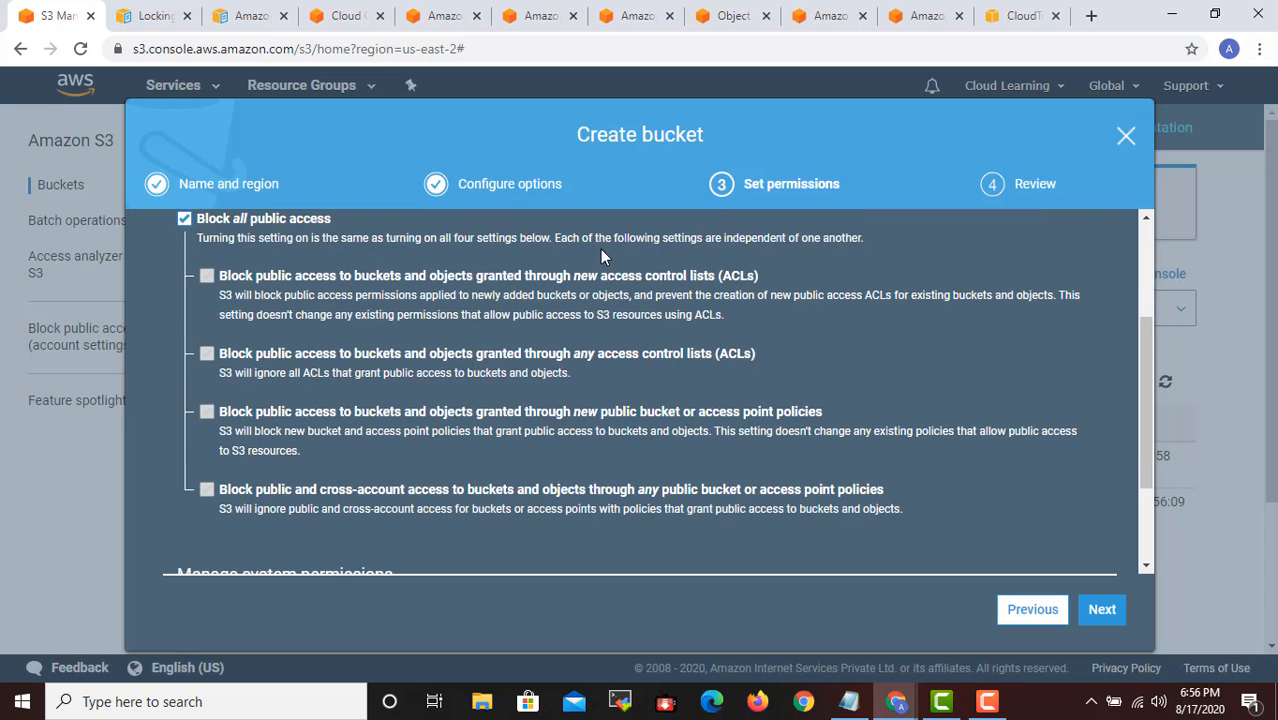
pyautogui.scroll(2, 600, 300)
pyautogui.scroll(-2, 605, 381)
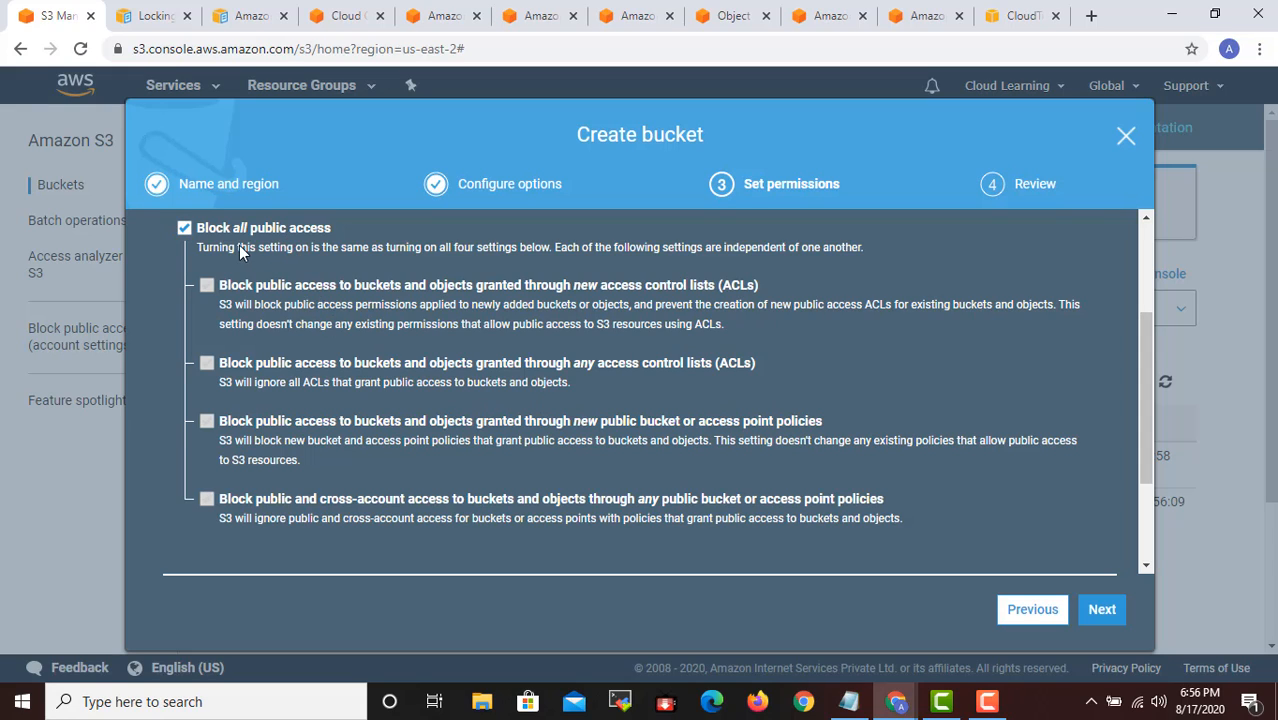
# - Turn off Block all public access again and go through the individual ACL and policy settings below it
pyautogui.click(187, 229)
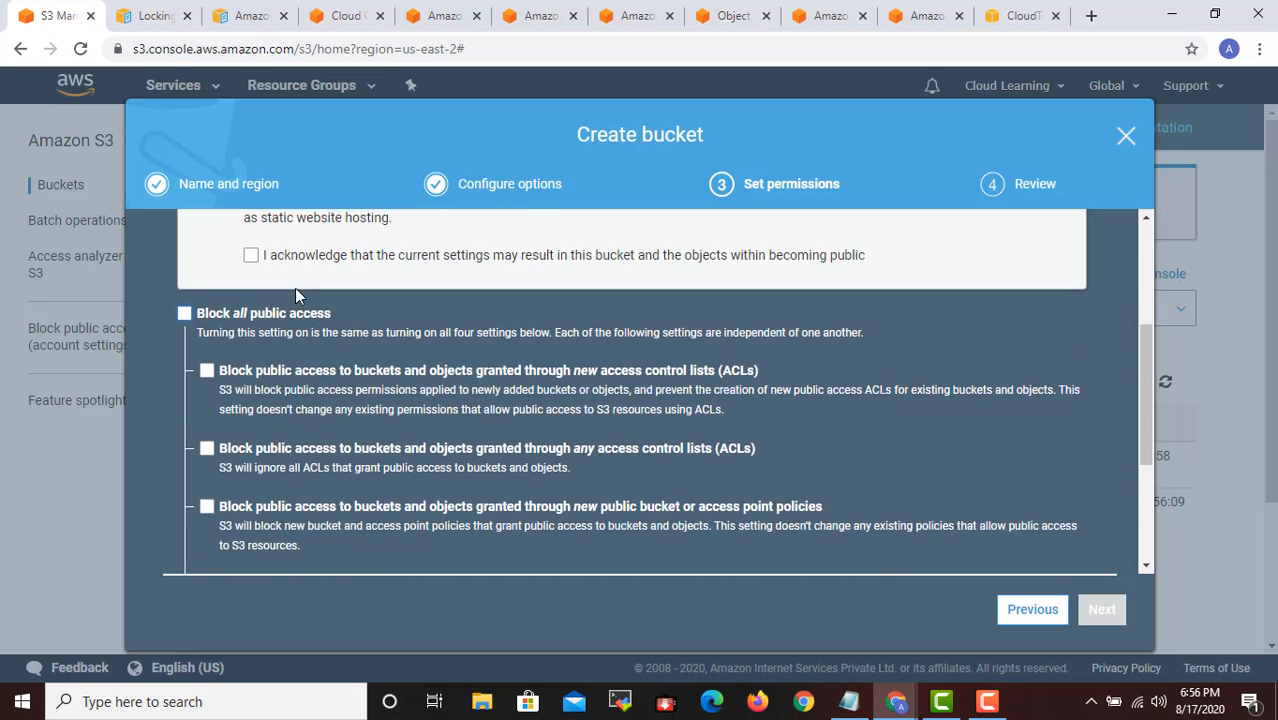
pyautogui.scroll(-1, 455, 416)
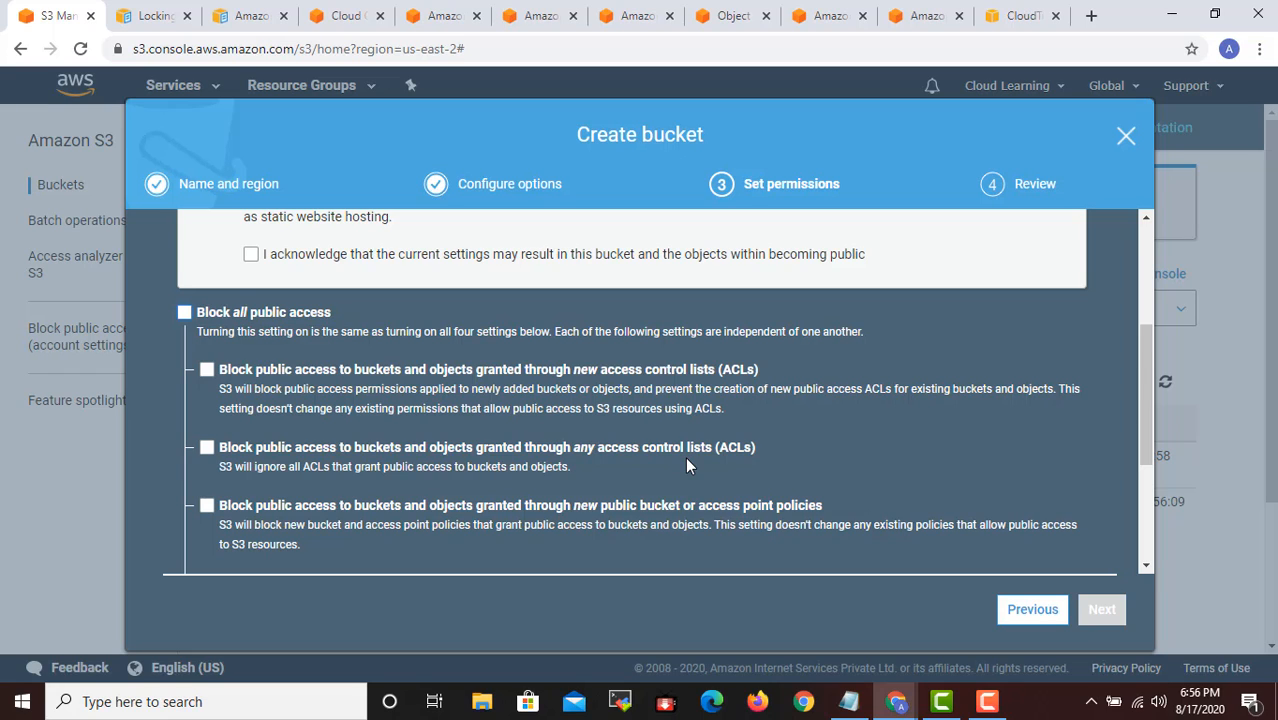
pyautogui.scroll(-2, 685, 457)
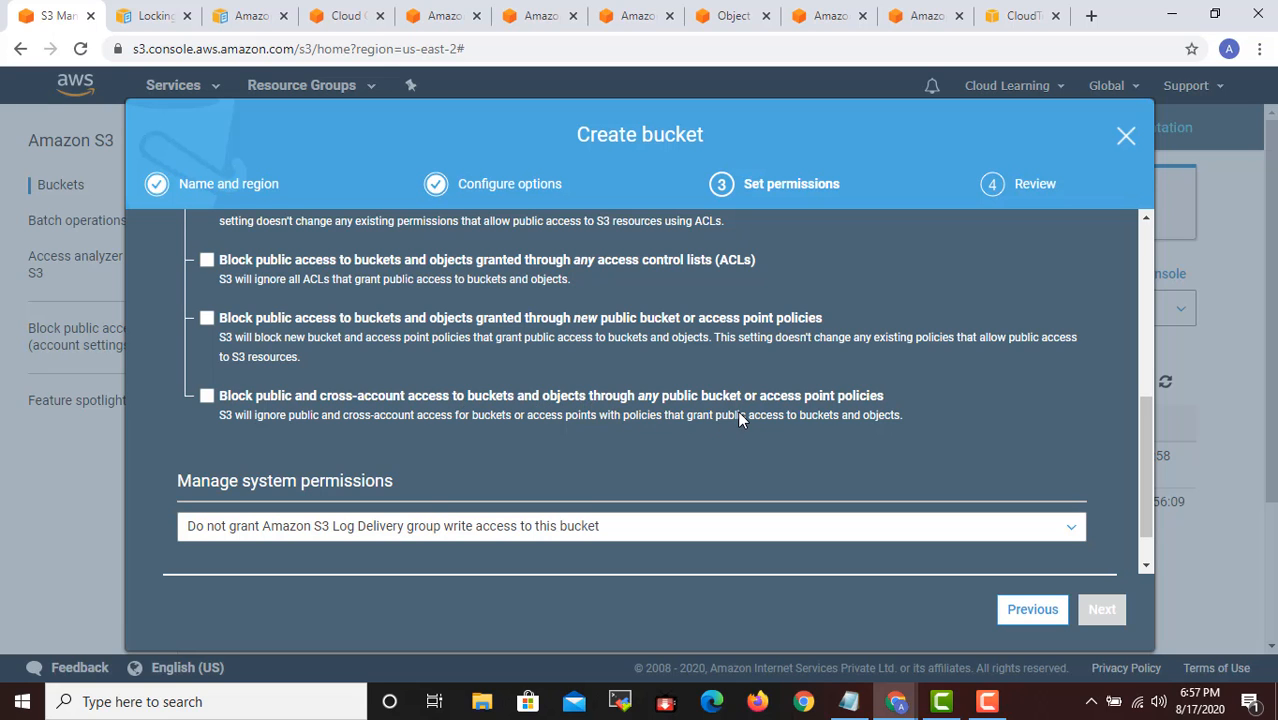
pyautogui.scroll(3, 737, 412)
pyautogui.scroll(-3, 737, 412)
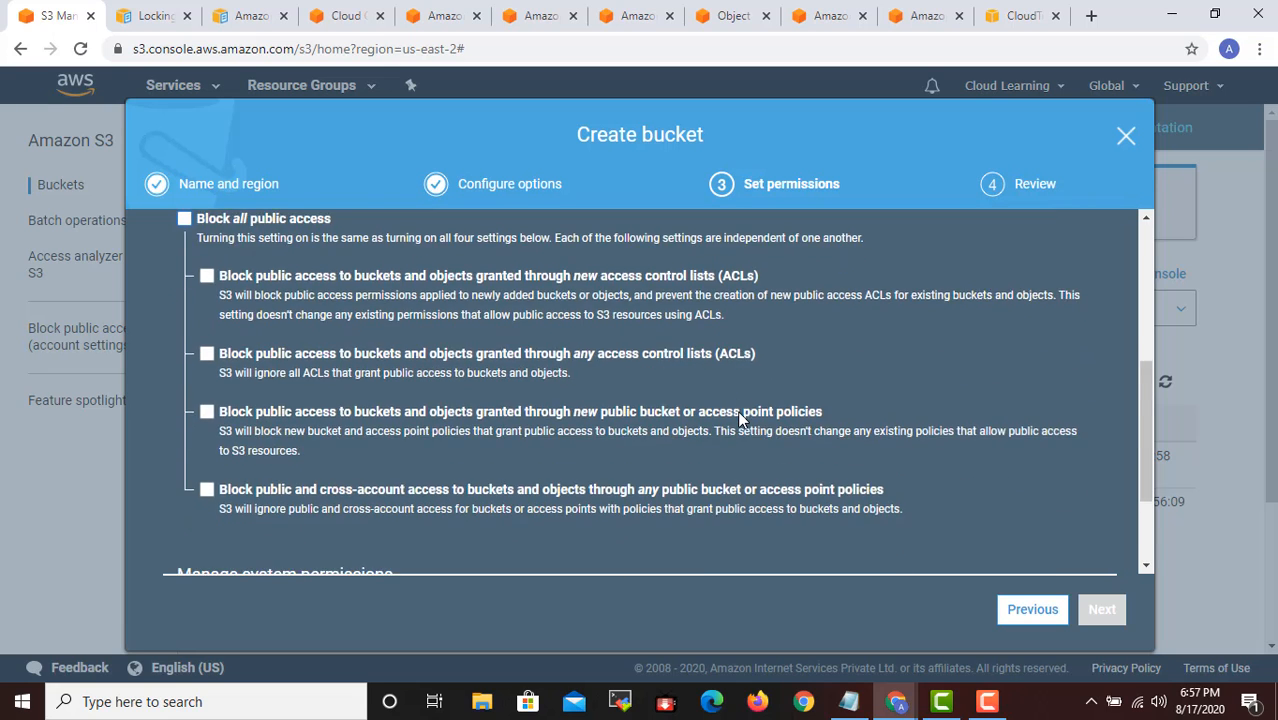
pyautogui.scroll(-1, 708, 431)
# - Compare the system permission options and grant the Amazon S3 Log Delivery group write access to the bucket
pyautogui.click(301, 484)
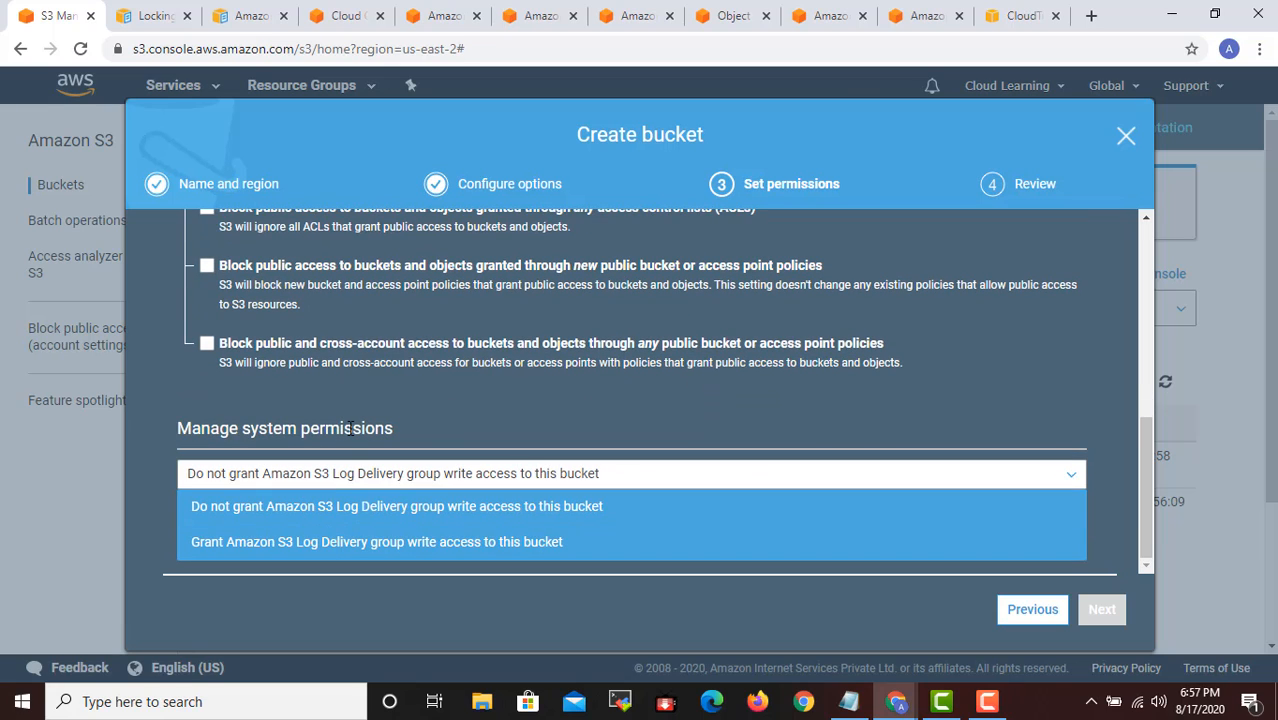
pyautogui.click(424, 410)
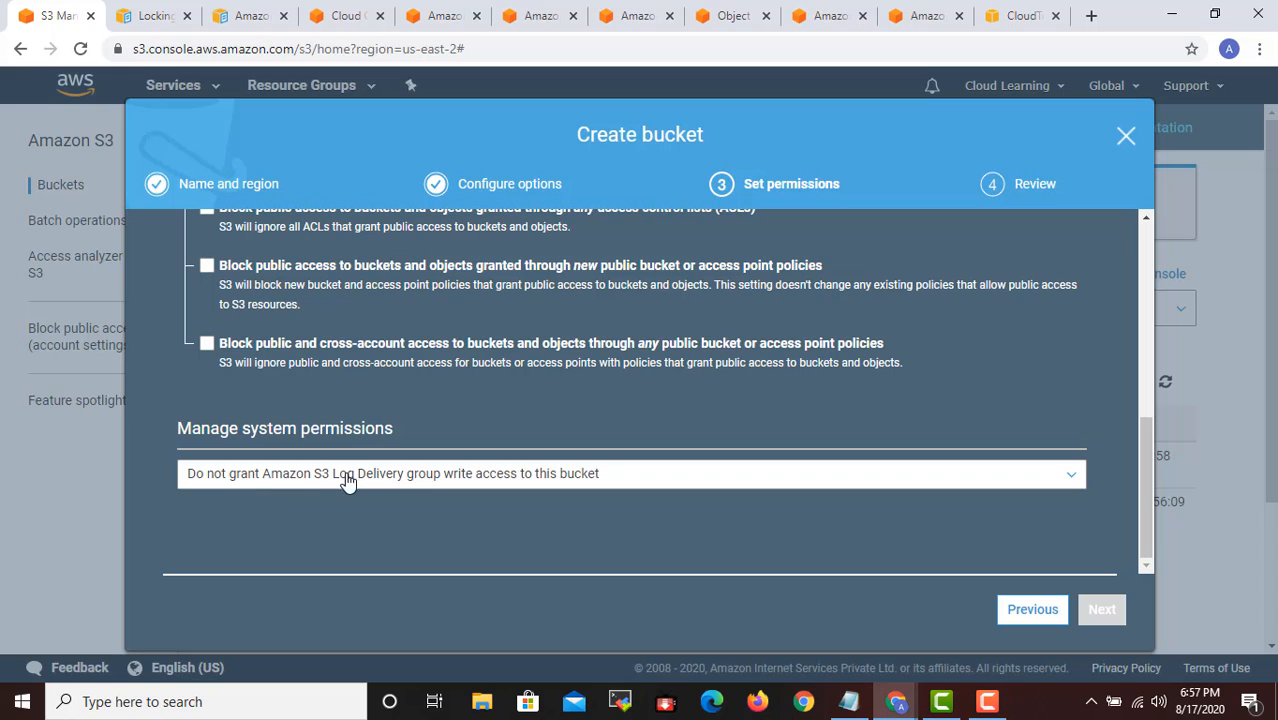
pyautogui.click(522, 481)
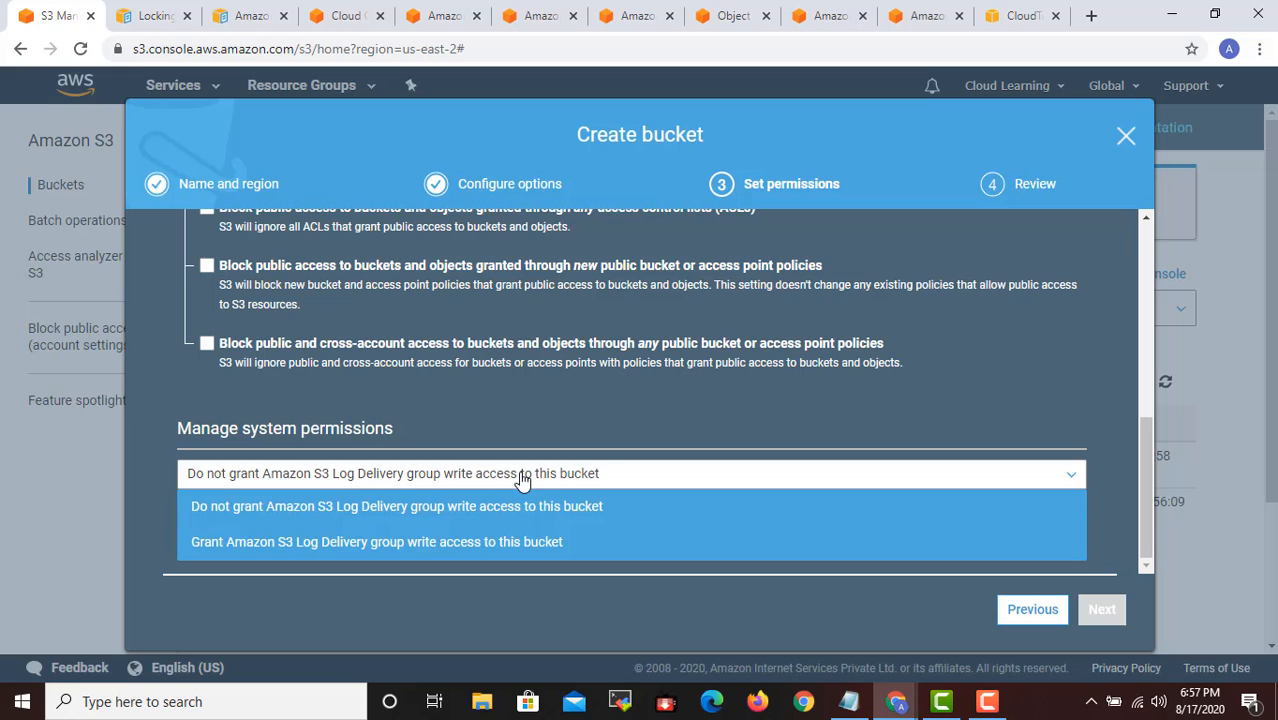
pyautogui.click(470, 405)
pyautogui.click(420, 493)
pyautogui.click(391, 542)
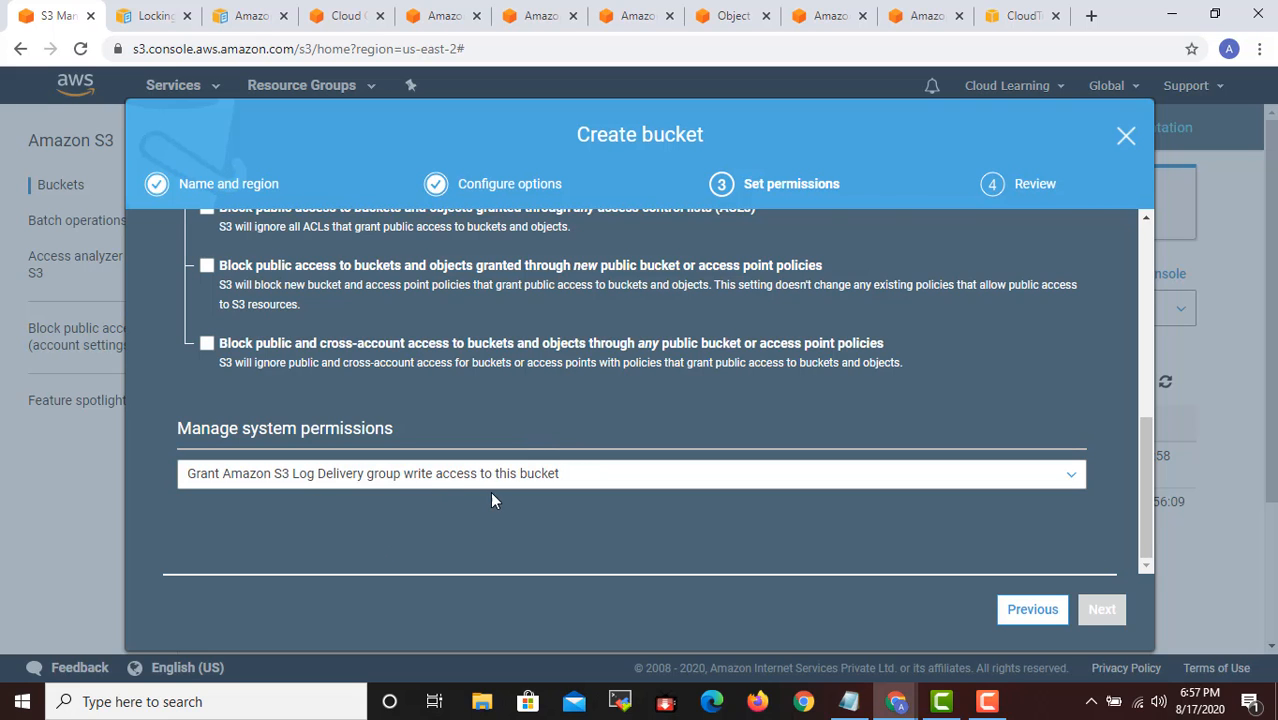
# - Turn Block all public access back on for the bucket
pyautogui.scroll(4, 492, 492)
pyautogui.scroll(1, 492, 500)
pyautogui.scroll(-1, 492, 500)
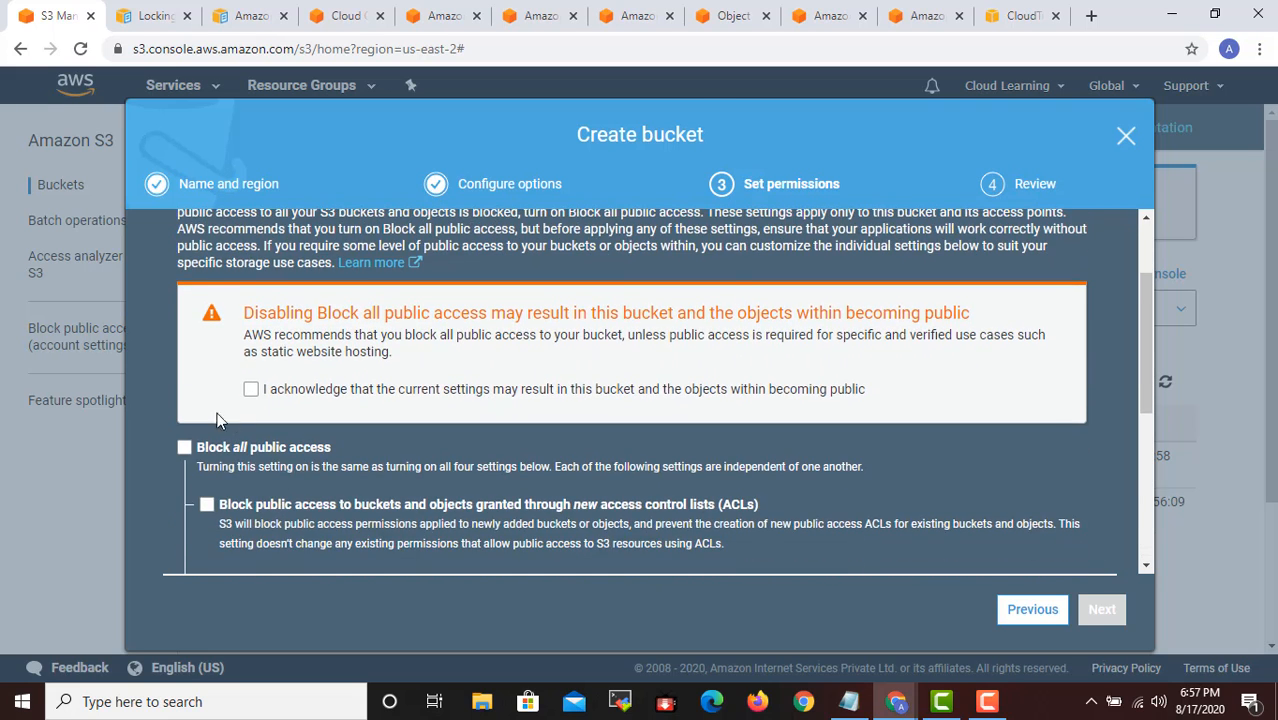
pyautogui.click(184, 448)
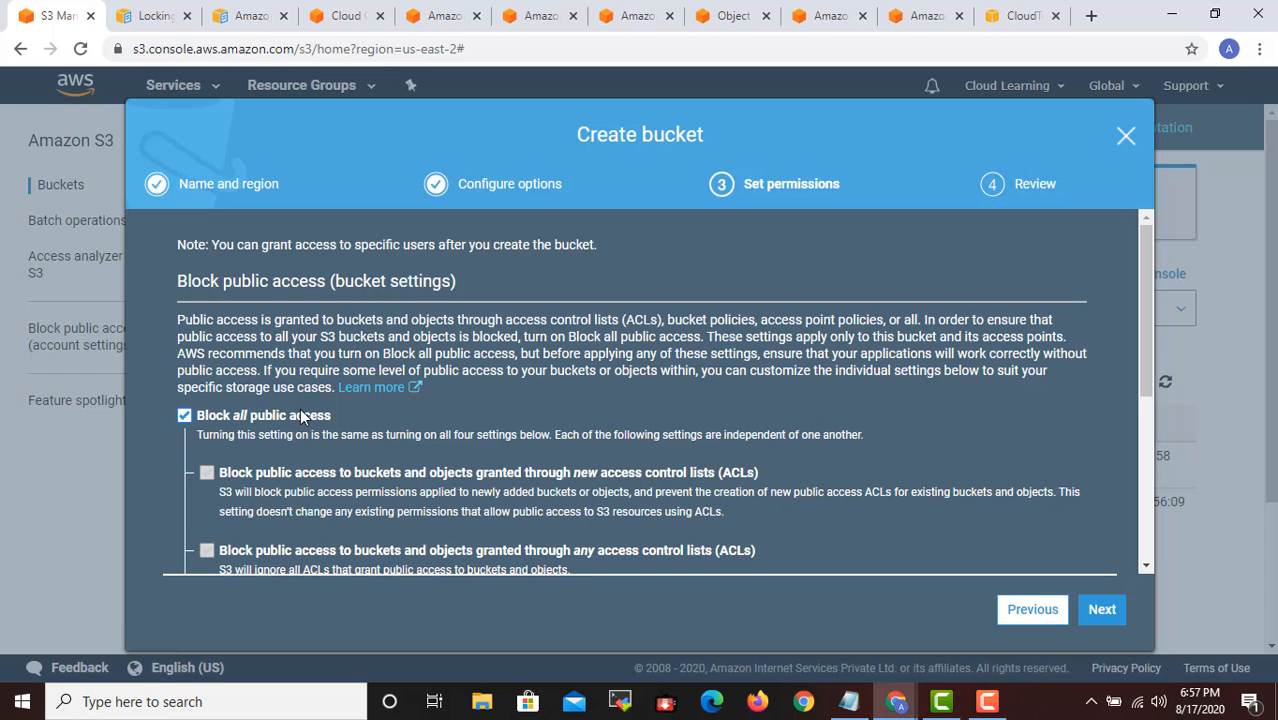
# - Continue to the wizard's review stage and check the summary of name, region, options and permissions
pyautogui.scroll(-5, 339, 452)
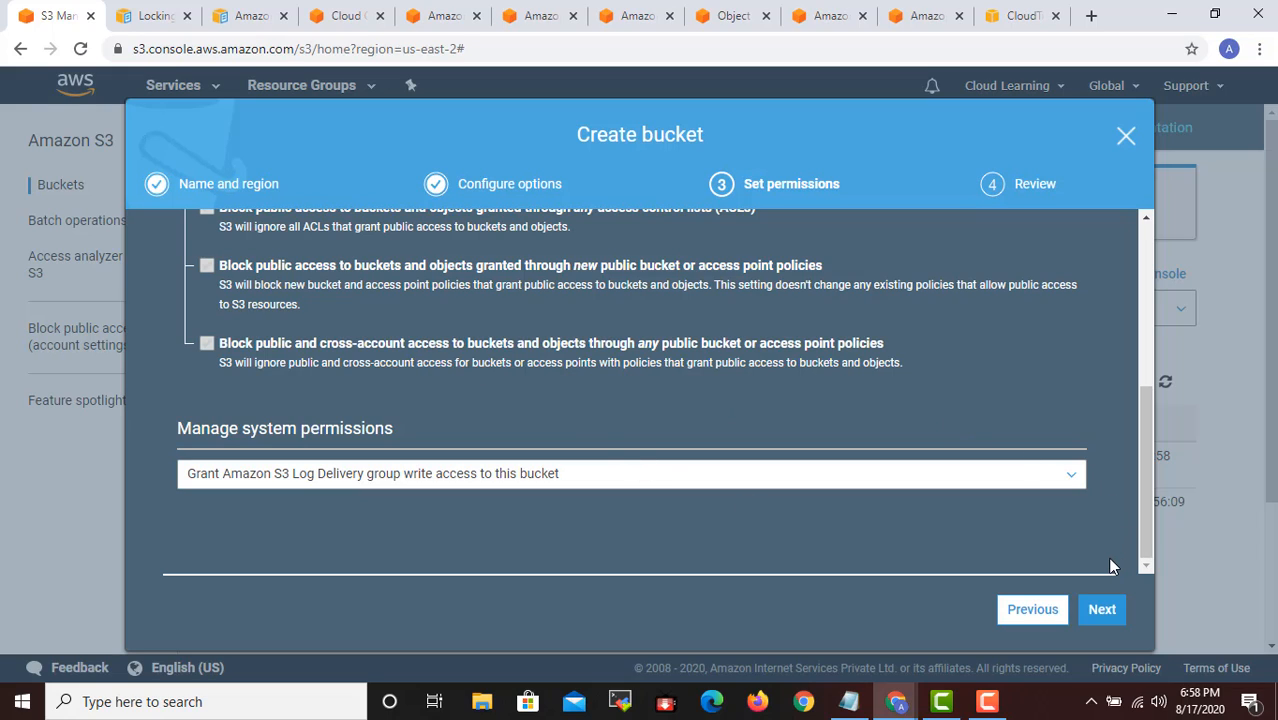
pyautogui.click(1112, 613)
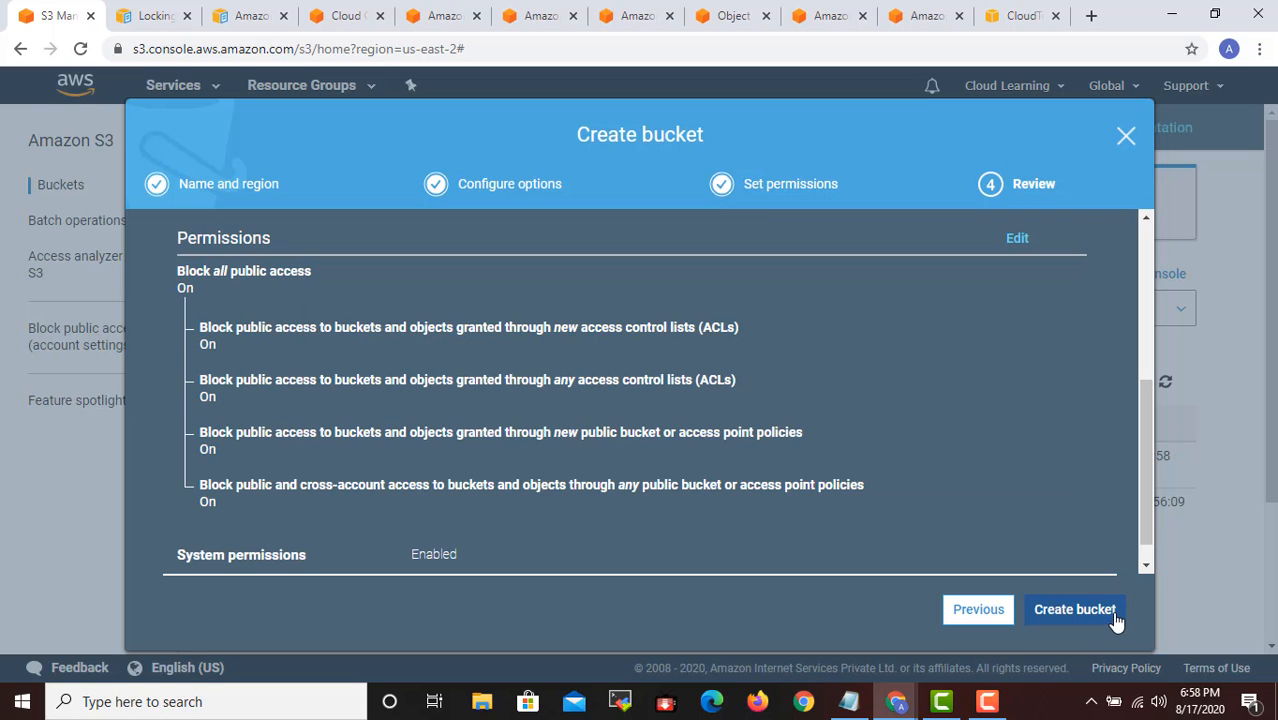
pyautogui.scroll(-1, 559, 378)
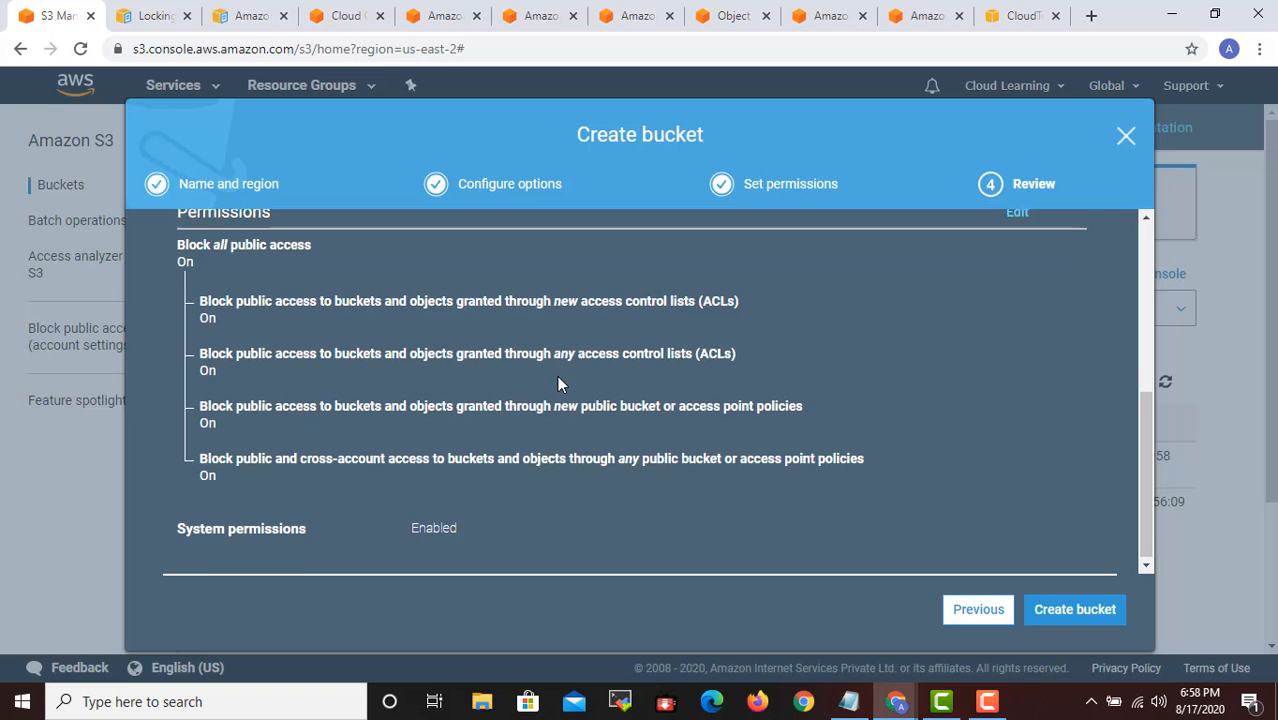
pyautogui.scroll(2, 558, 384)
pyautogui.scroll(3, 557, 384)
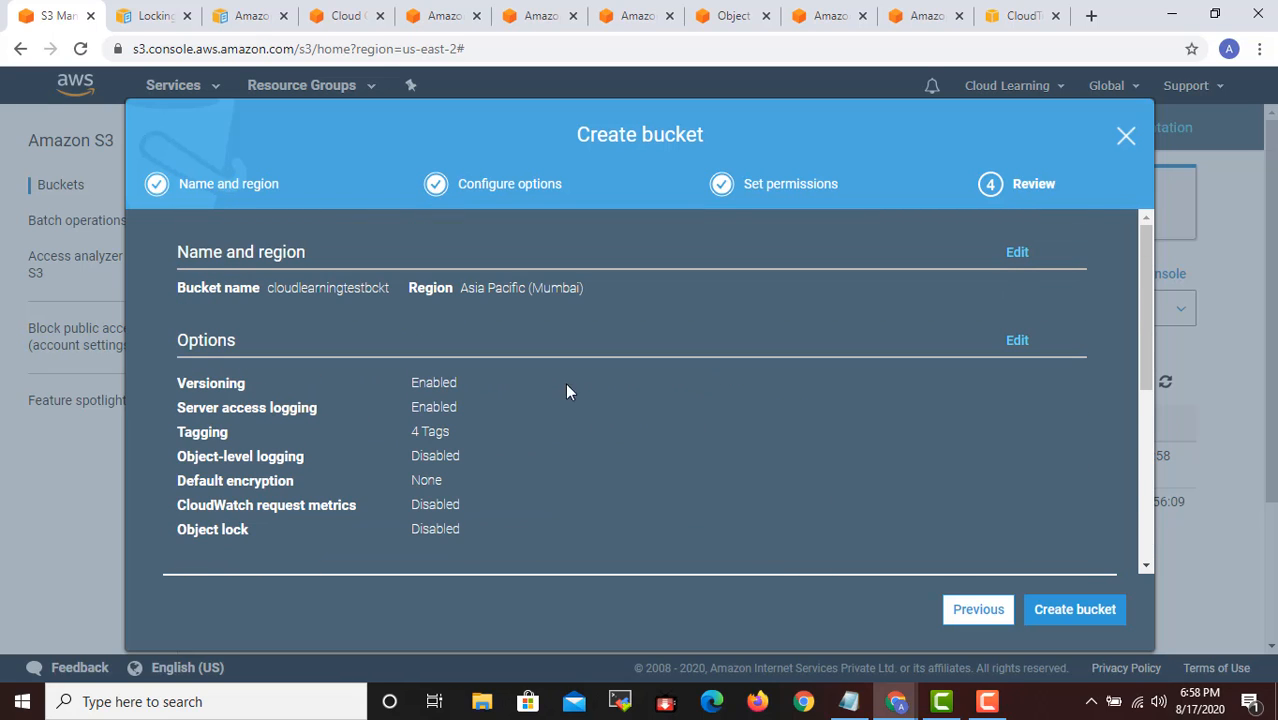
# - Go back through the permissions and options stages to recheck public access, system permissions, logging and tags, and return to the review
pyautogui.click(972, 609)
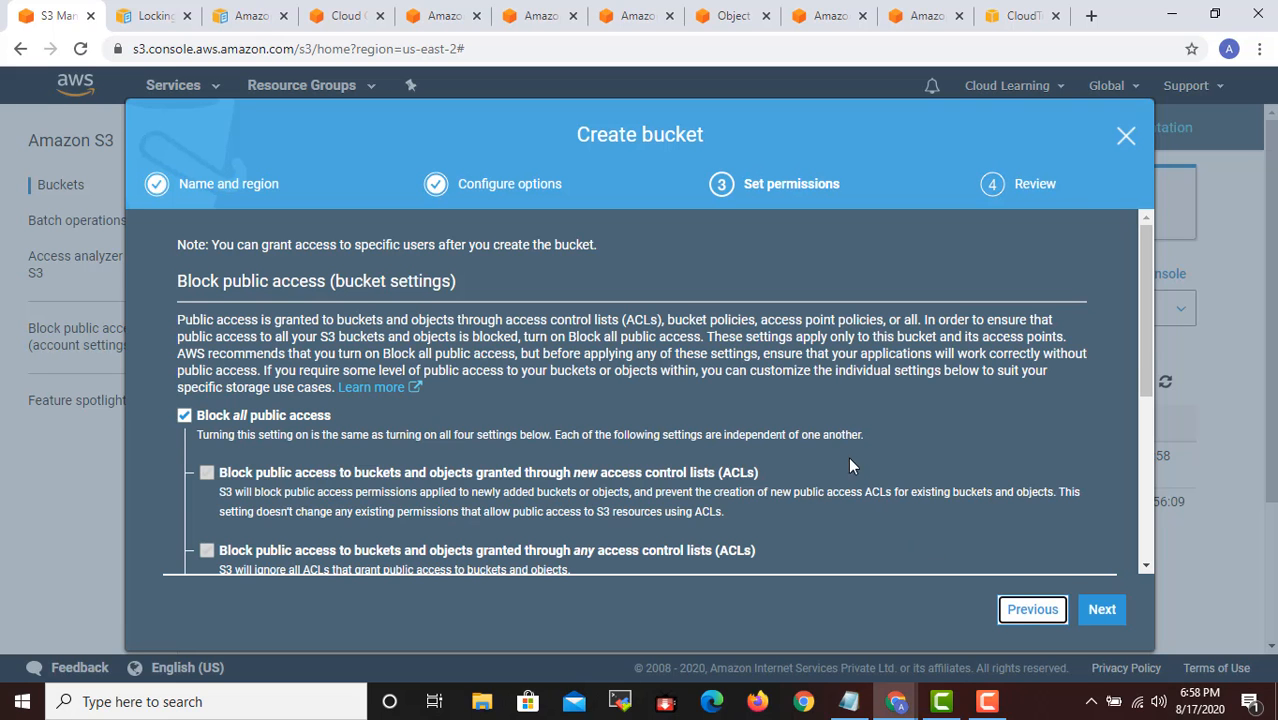
pyautogui.scroll(-5, 782, 378)
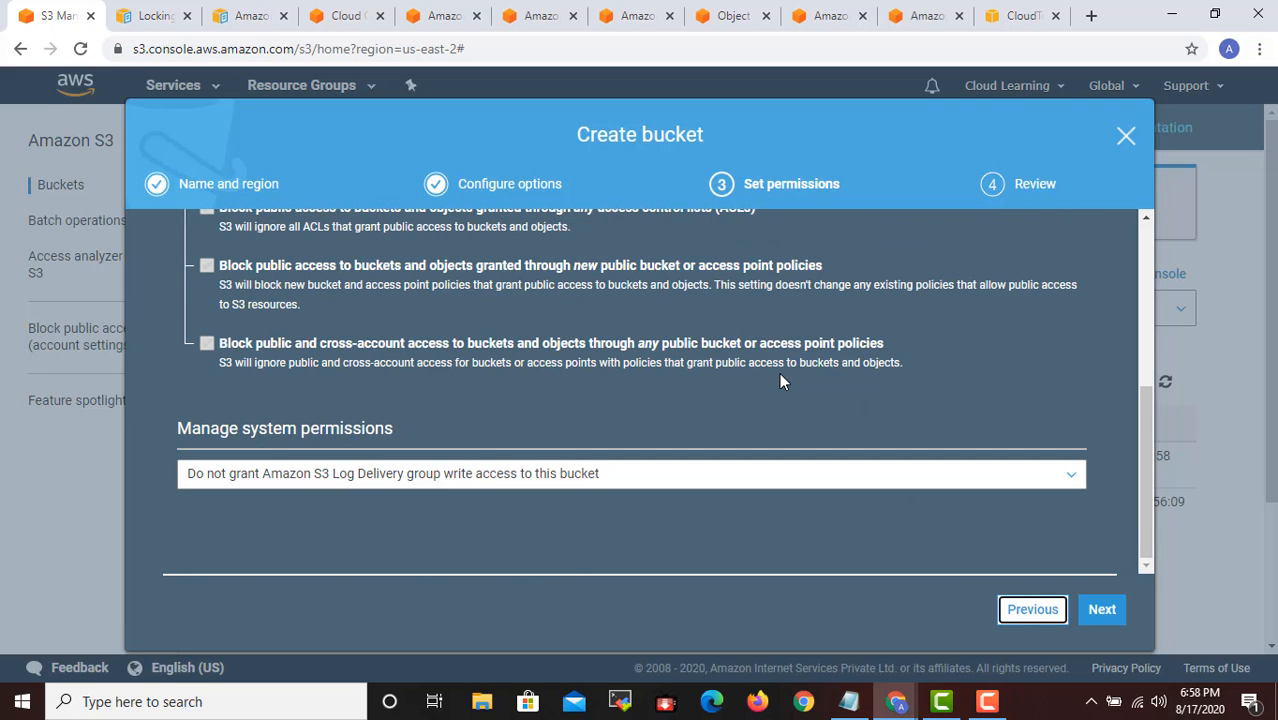
pyautogui.scroll(4, 782, 380)
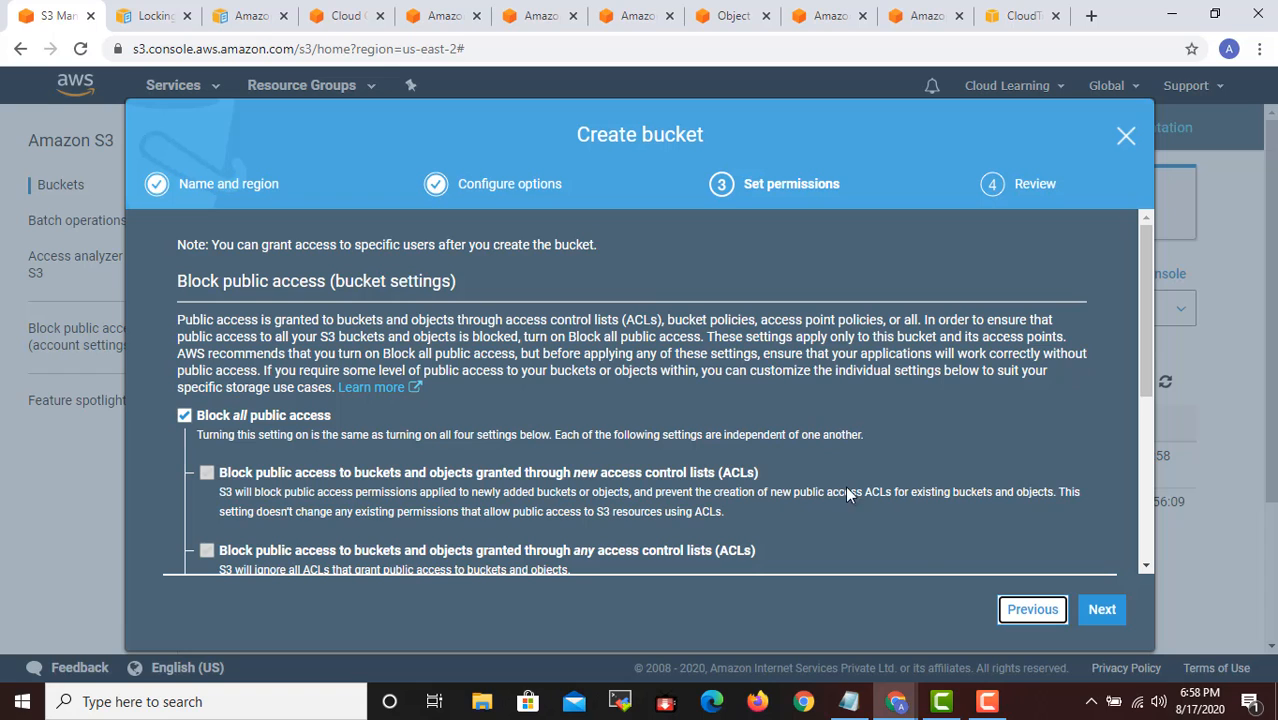
pyautogui.click(1031, 609)
pyautogui.scroll(-3, 751, 455)
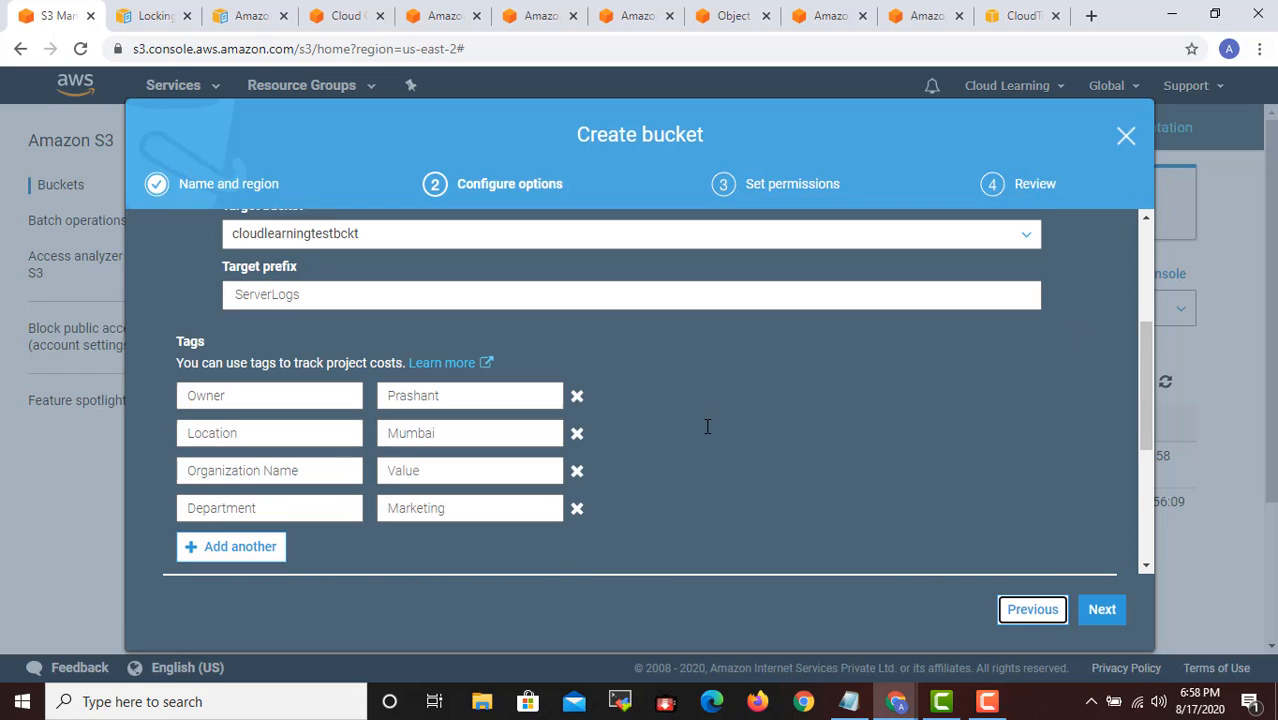
pyautogui.scroll(3, 707, 430)
pyautogui.scroll(-5, 985, 483)
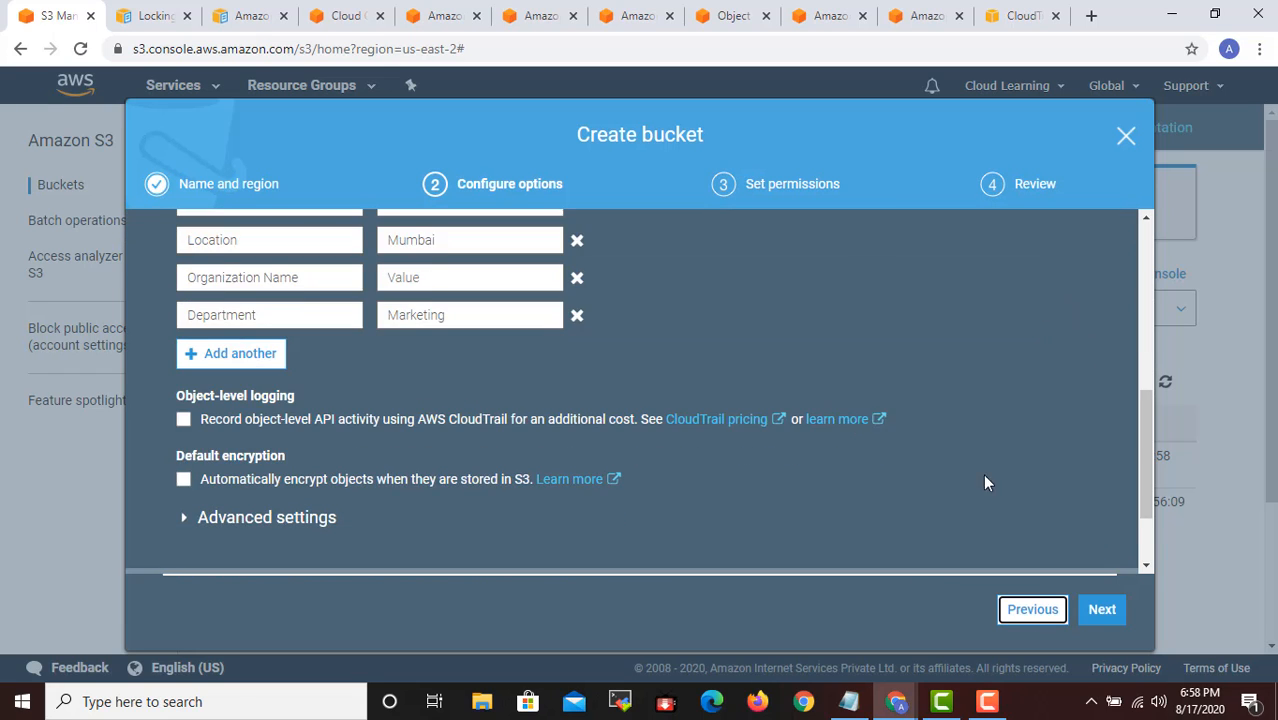
pyautogui.scroll(-2, 985, 483)
pyautogui.click(1100, 609)
pyautogui.click(1100, 609)
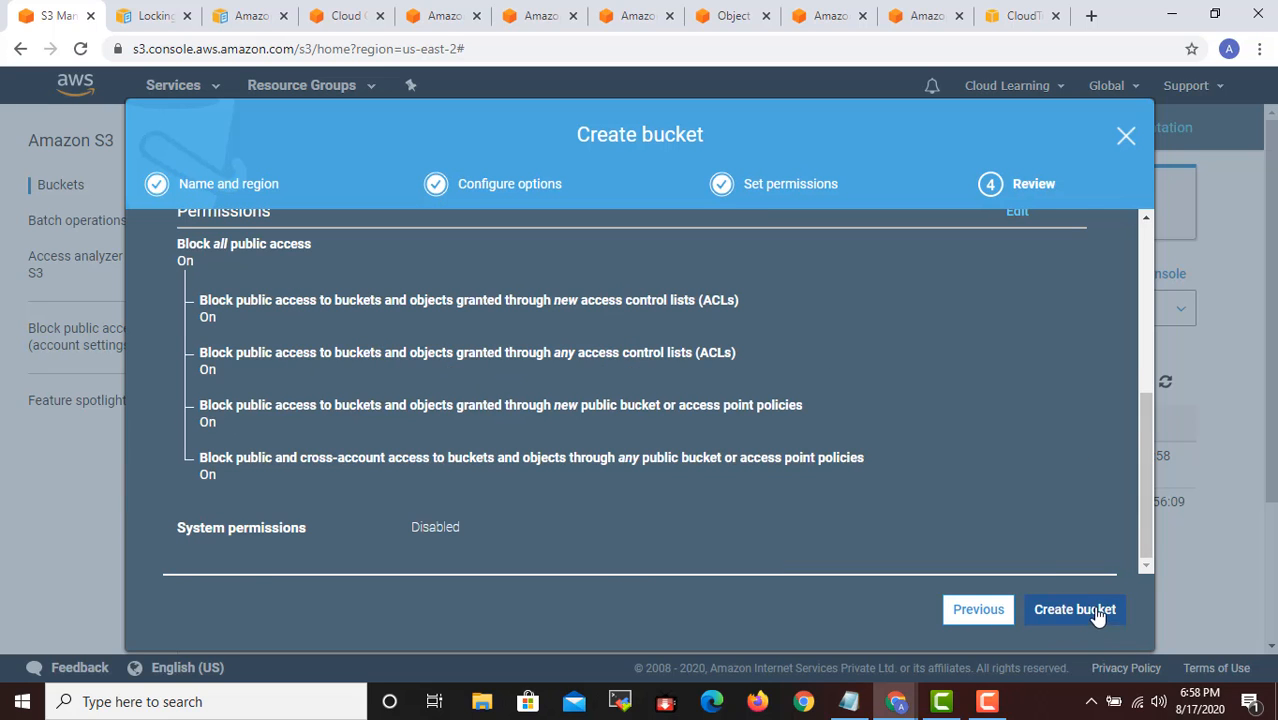
# - Check the review summary once more and create the bucket cloudlearningtestbckt
pyautogui.scroll(5, 865, 409)
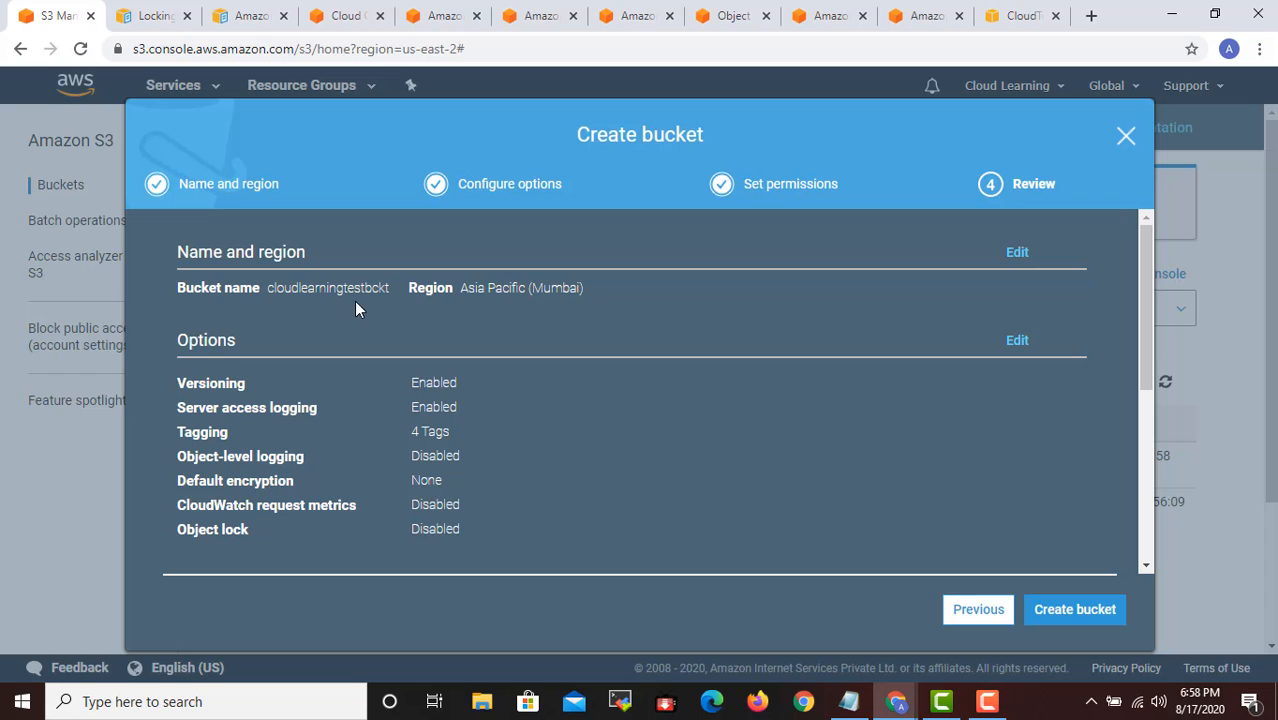
pyautogui.scroll(-4, 640, 391)
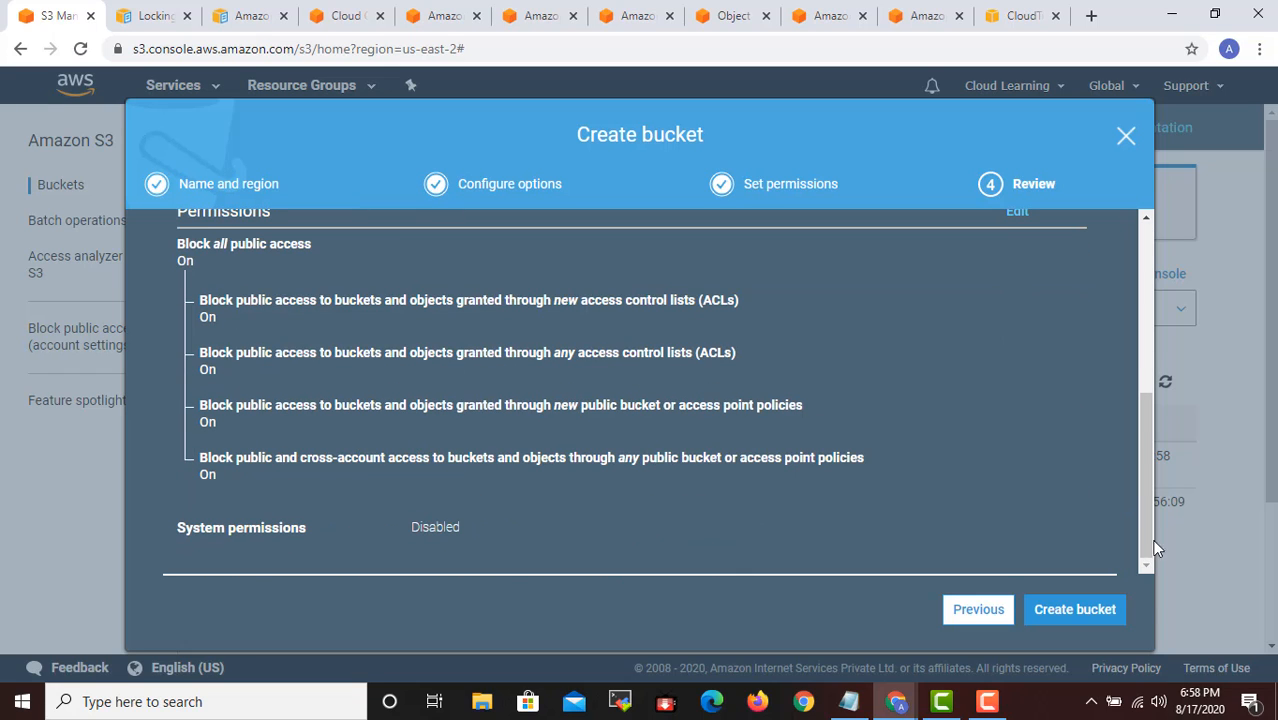
pyautogui.click(1077, 620)
pyautogui.scroll(4, 798, 406)
pyautogui.scroll(-1, 789, 402)
pyautogui.scroll(-3, 789, 409)
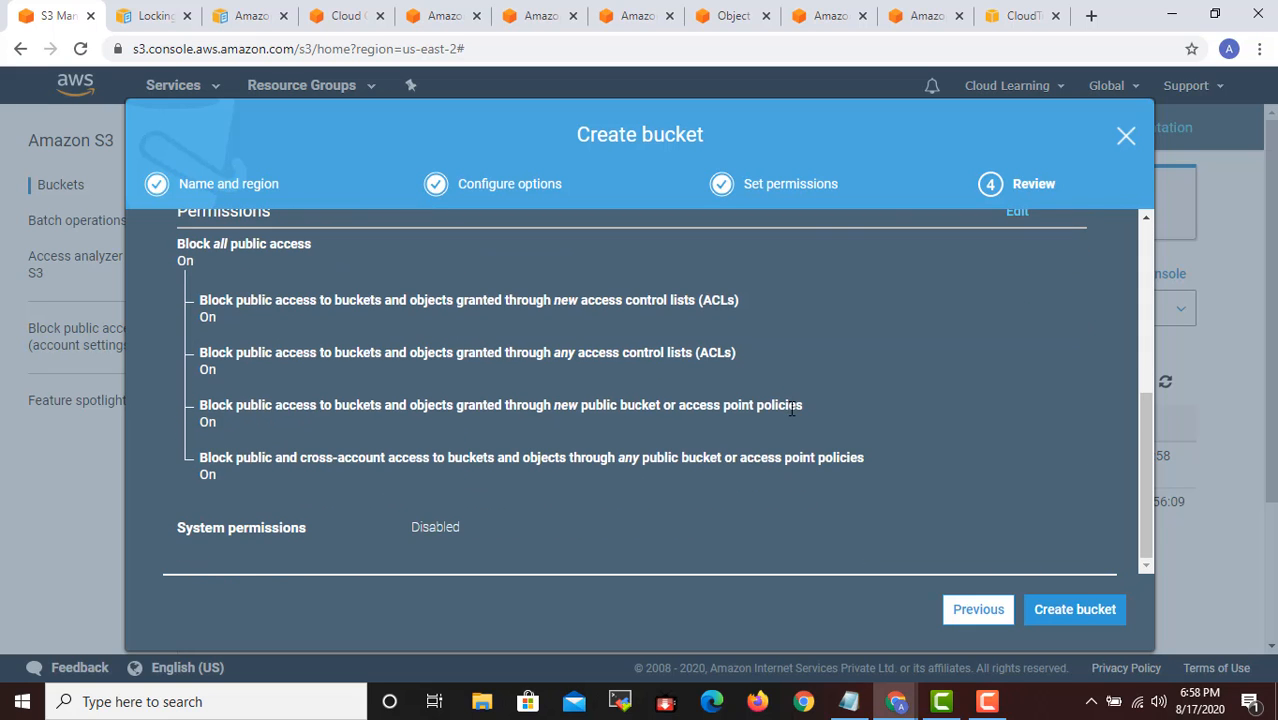
pyautogui.click(1085, 612)
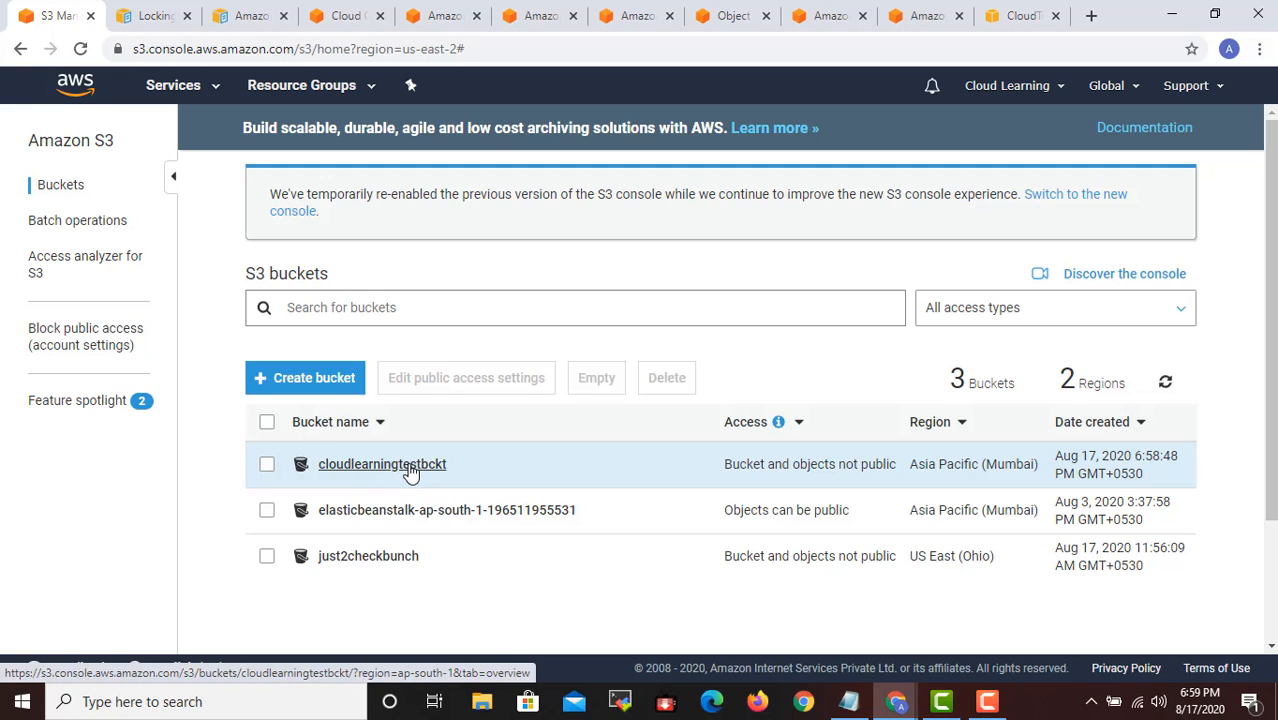
# - Open the bucket cloudlearningtestbckt and look over its overview page
pyautogui.click(418, 466)
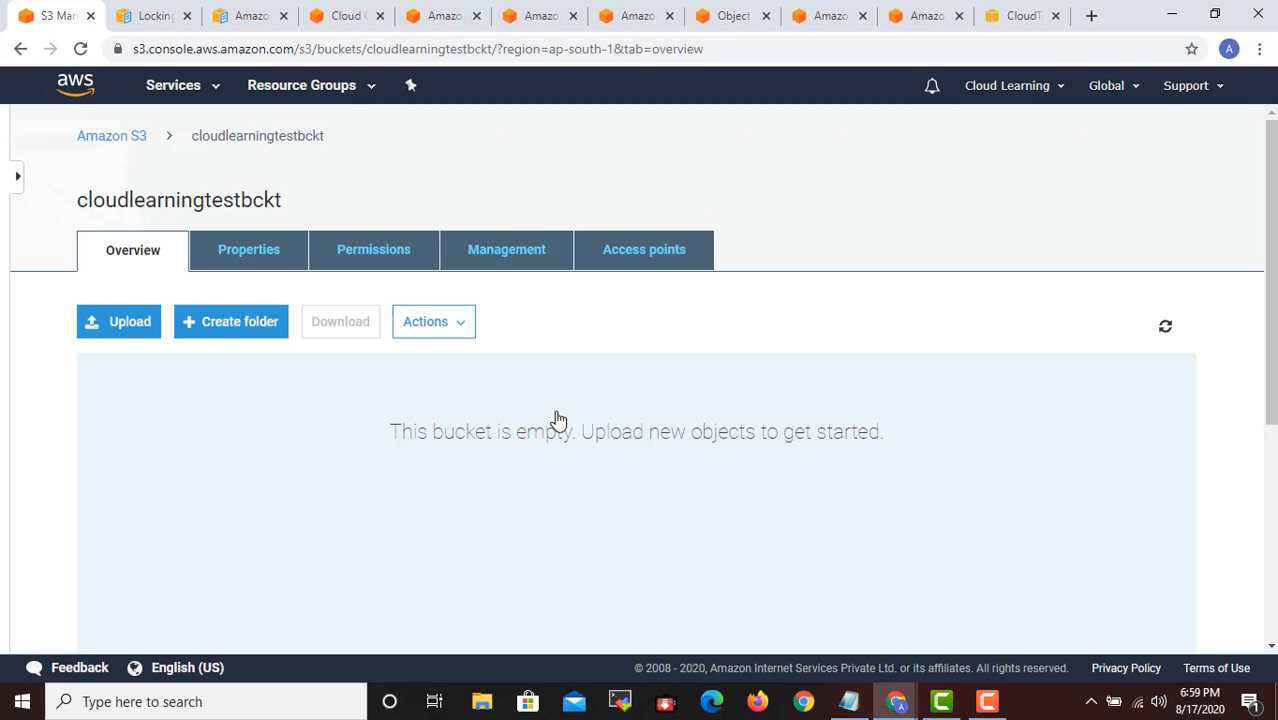
pyautogui.scroll(-1, 505, 455)
pyautogui.scroll(-3, 448, 431)
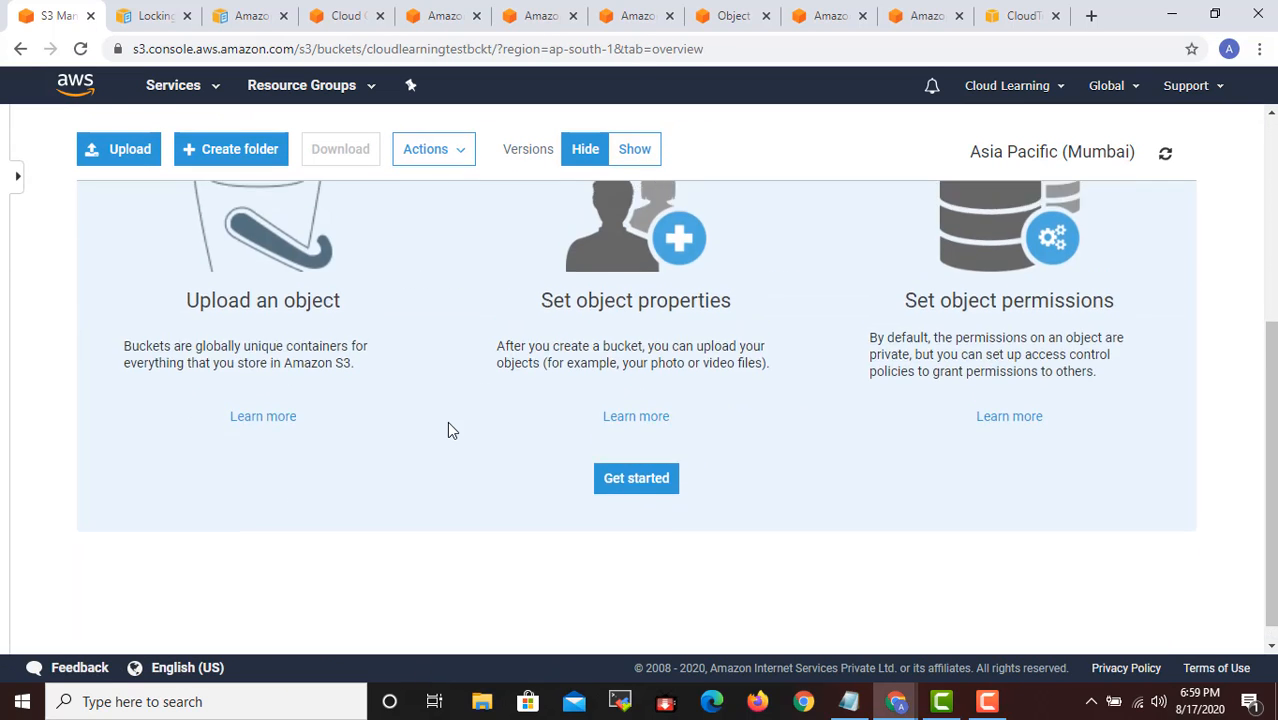
pyautogui.scroll(4, 448, 431)
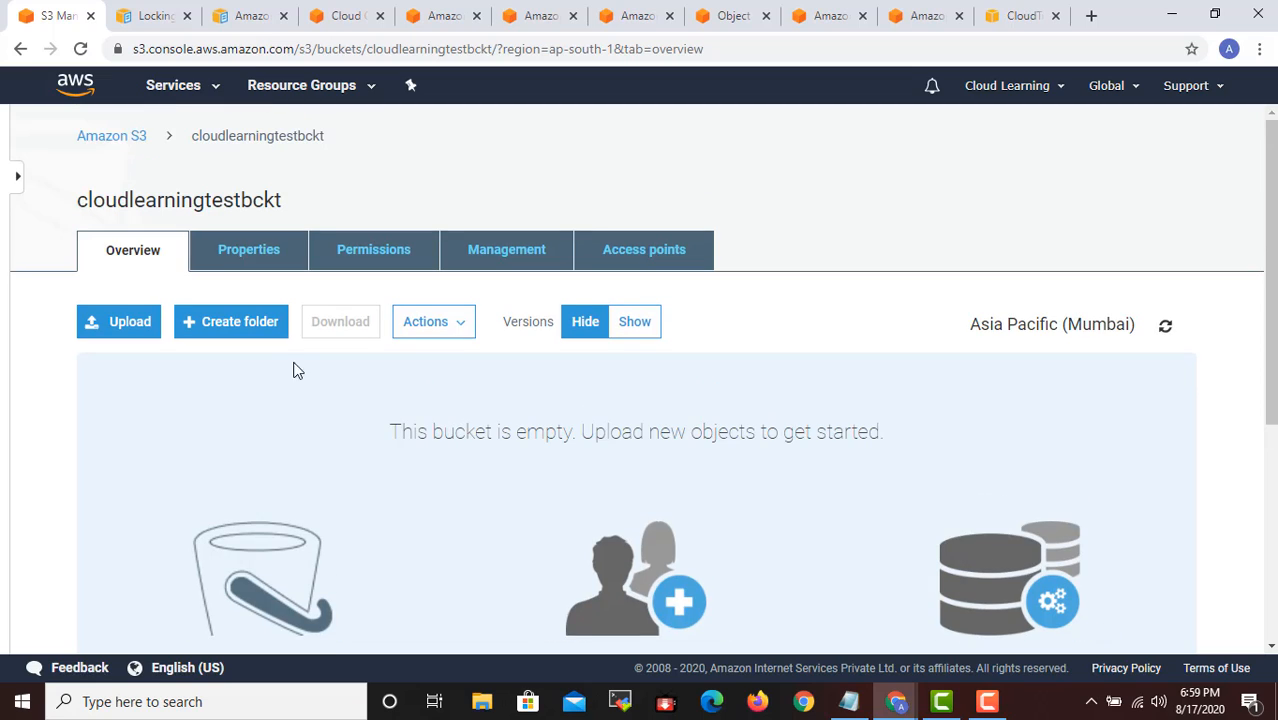
# - Create a folder named Trainer Profile in the bucket, keeping encryption at None (Use bucket settings)
pyautogui.click(242, 324)
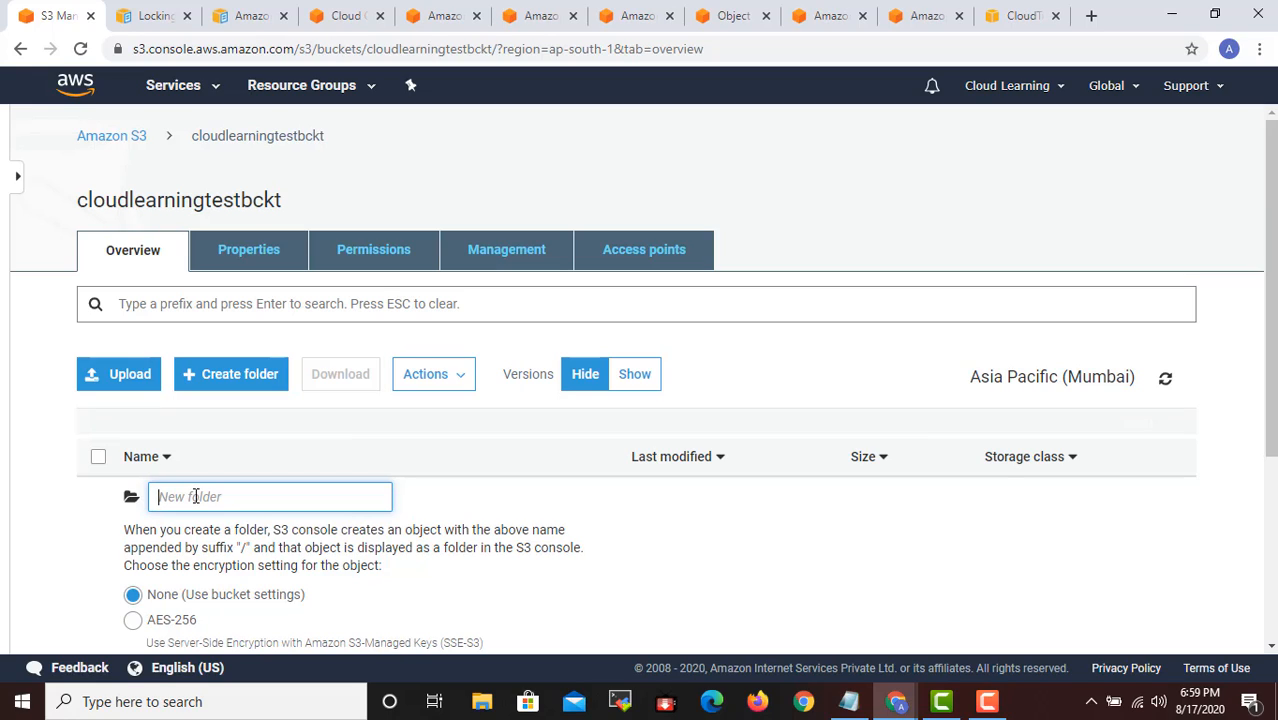
pyautogui.write('Trainer Profile')
pyautogui.scroll(-3, 482, 585)
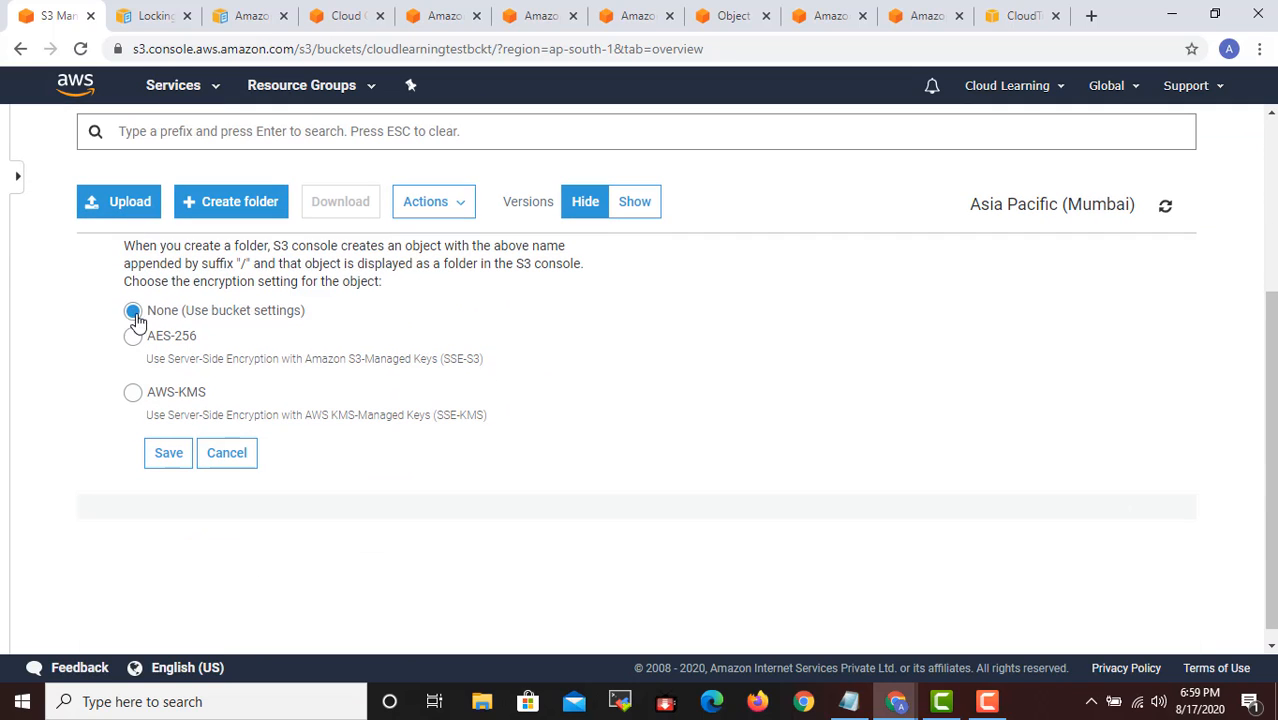
pyautogui.click(169, 454)
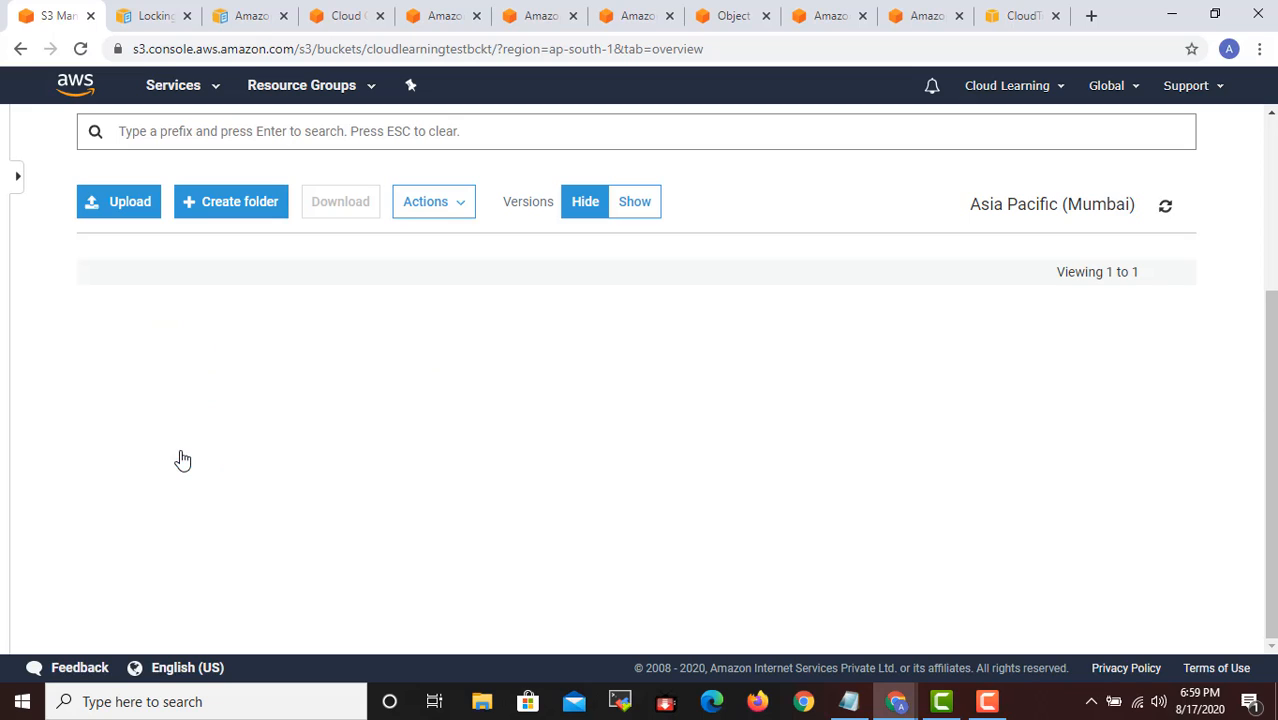
pyautogui.scroll(1, 461, 449)
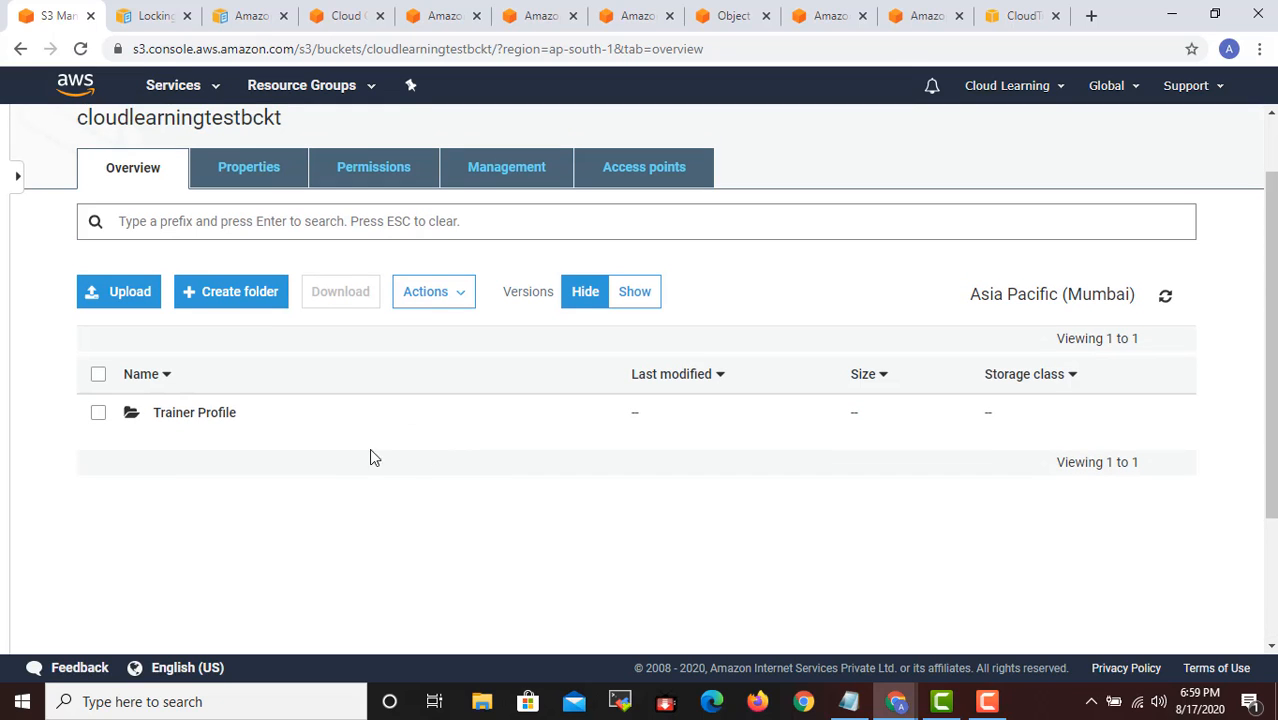
# - Start a second folder in the bucket and enter the name AWS Sol. Architect Associate Course Content
pyautogui.click(231, 297)
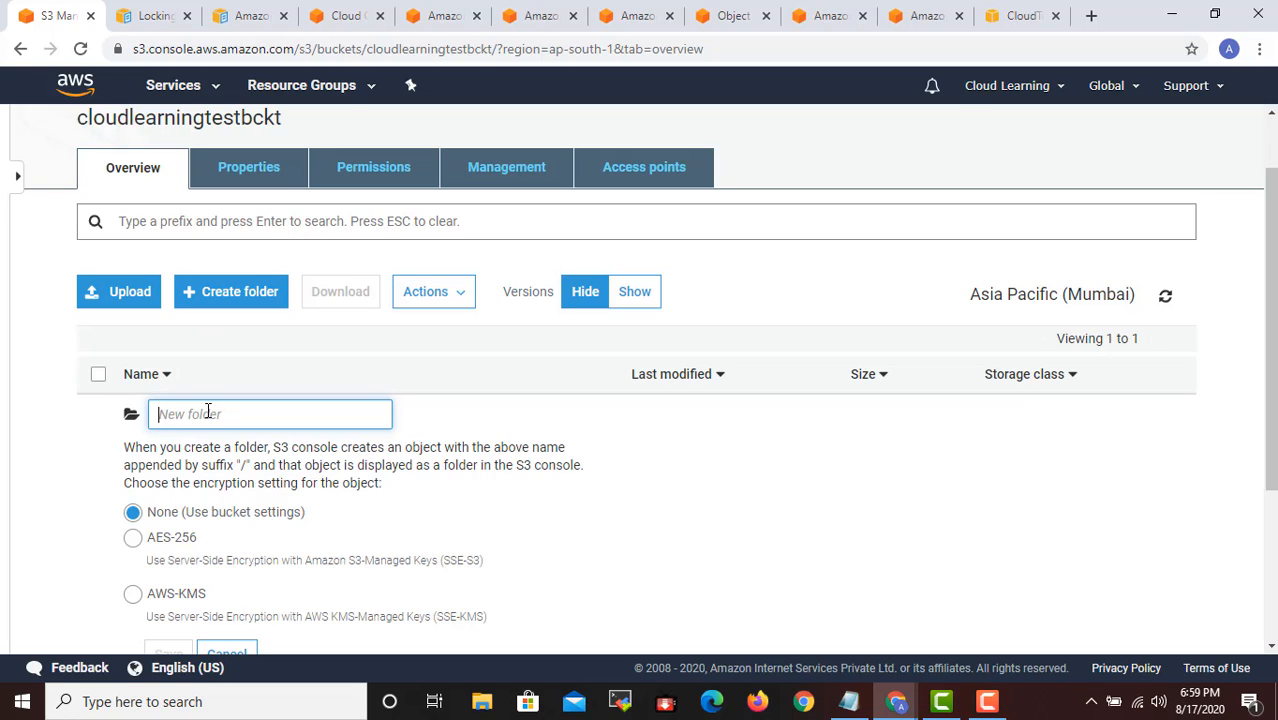
pyautogui.write('Cou')
pyautogui.press('BackSpace')
pyautogui.press('BackSpace')
pyautogui.press('BackSpace')
pyautogui.write('AWS Sol Architect Associate C')
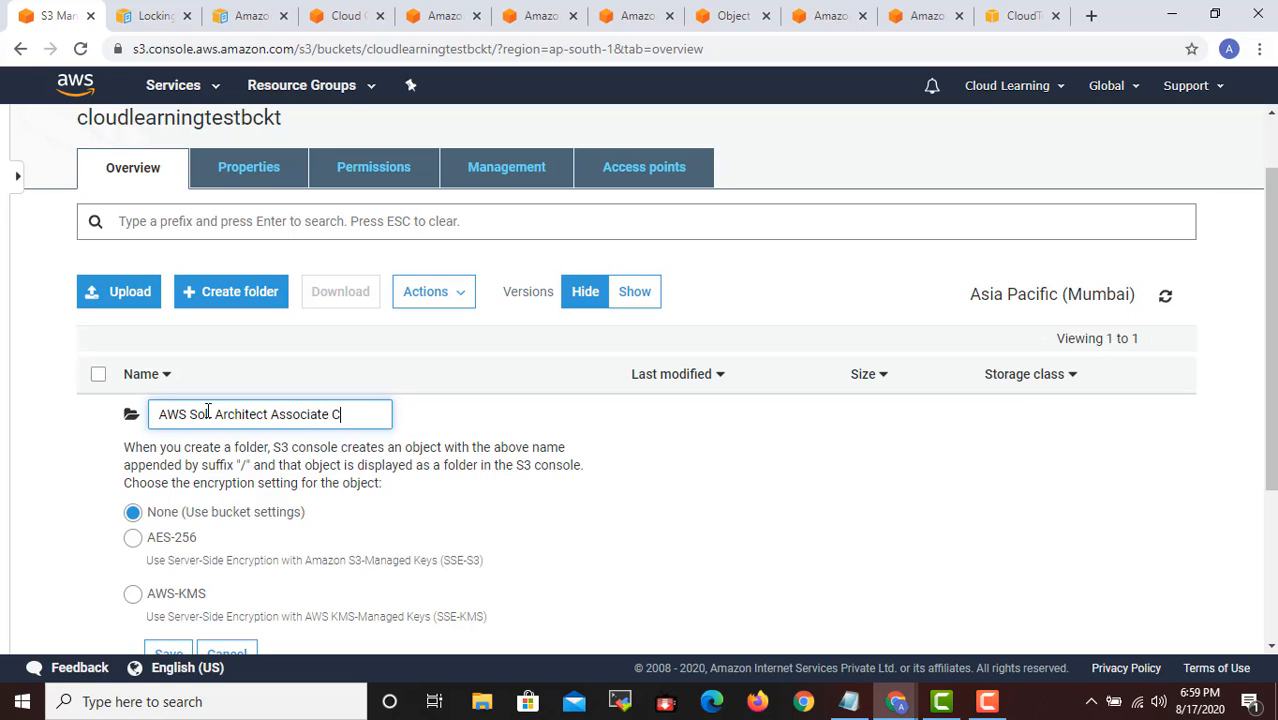
pyautogui.write('ourse Content')
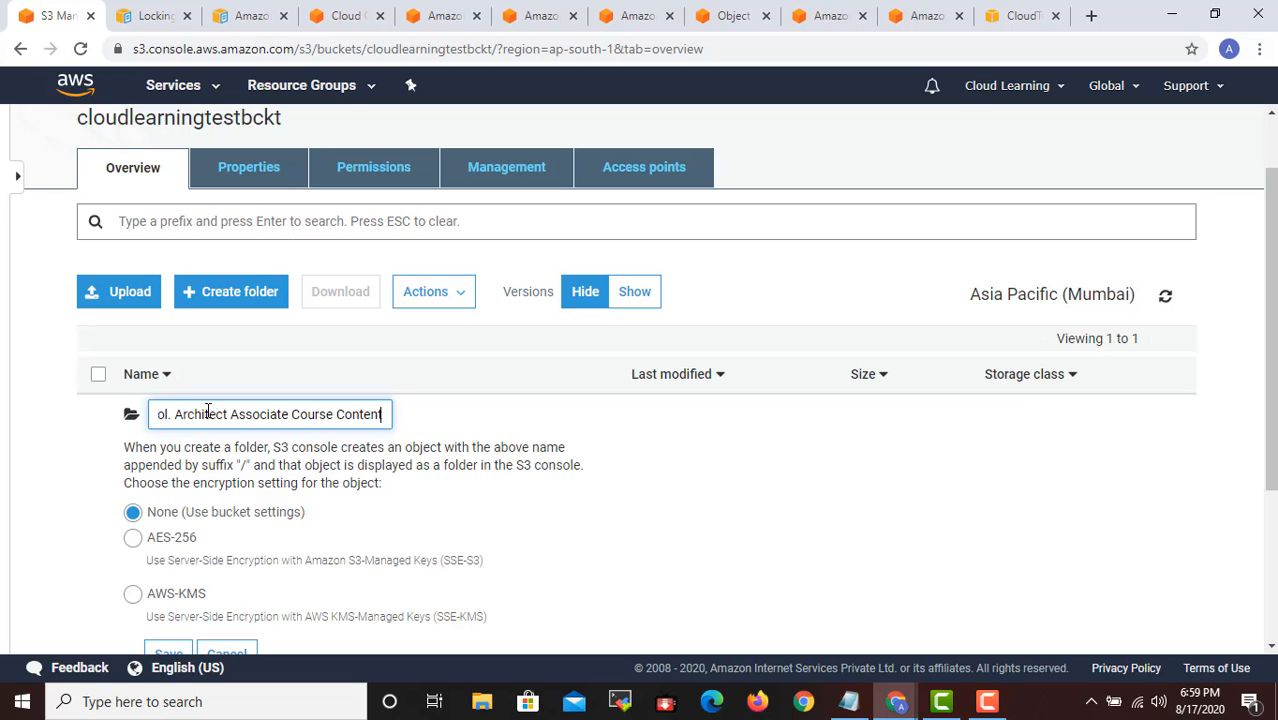
pyautogui.hotkey('ctrl', 'a')
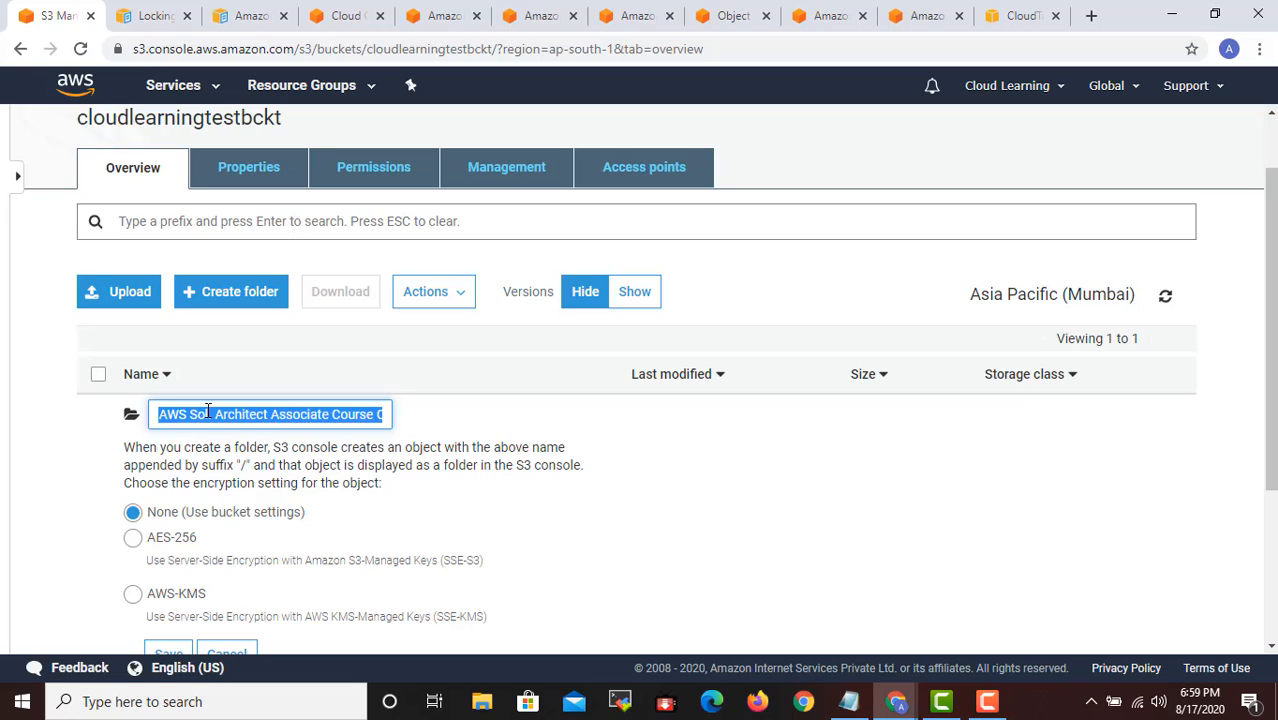
pyautogui.press('End')
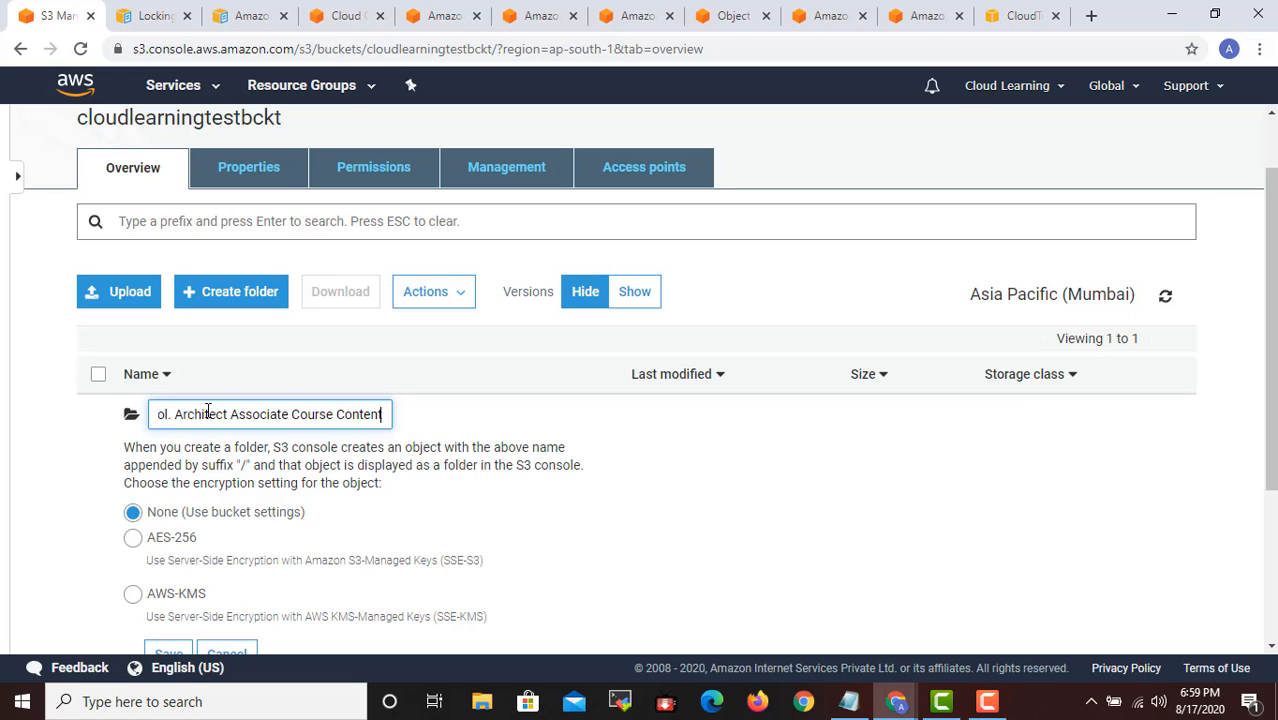
# - Shorten the new folder's name to AWSSAACourse
pyautogui.press('Home')
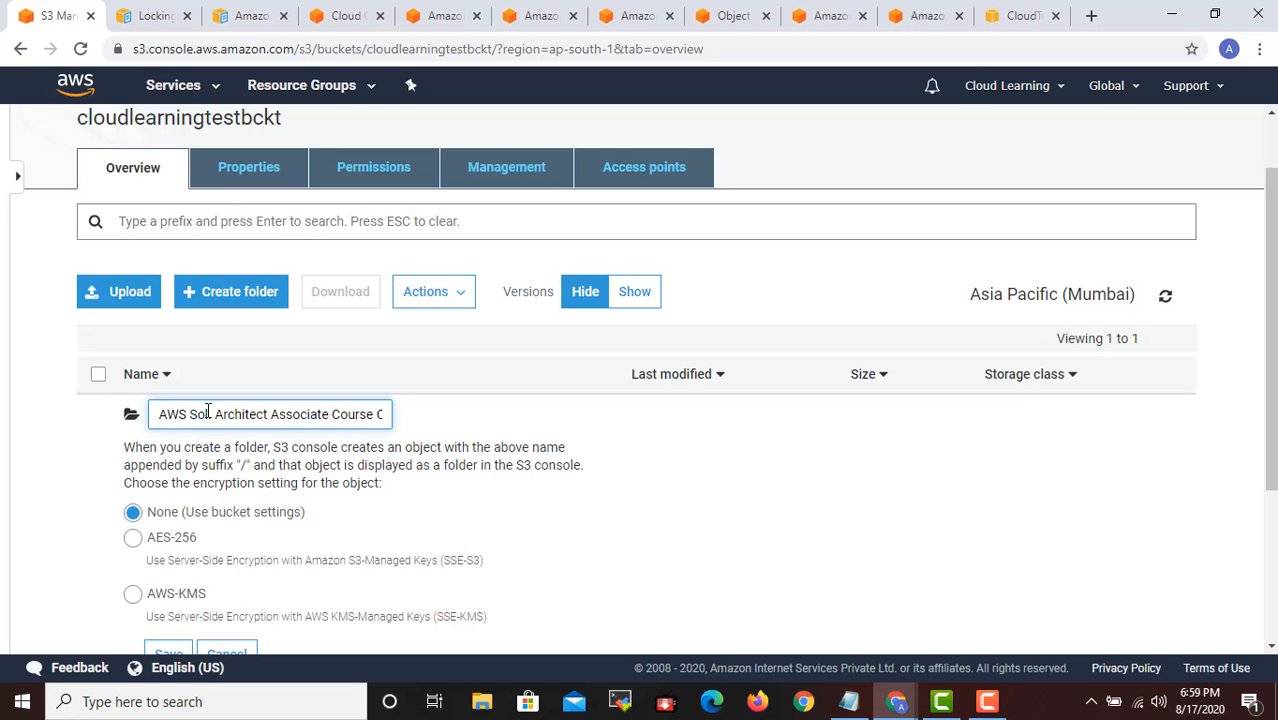
pyautogui.write('SAA')
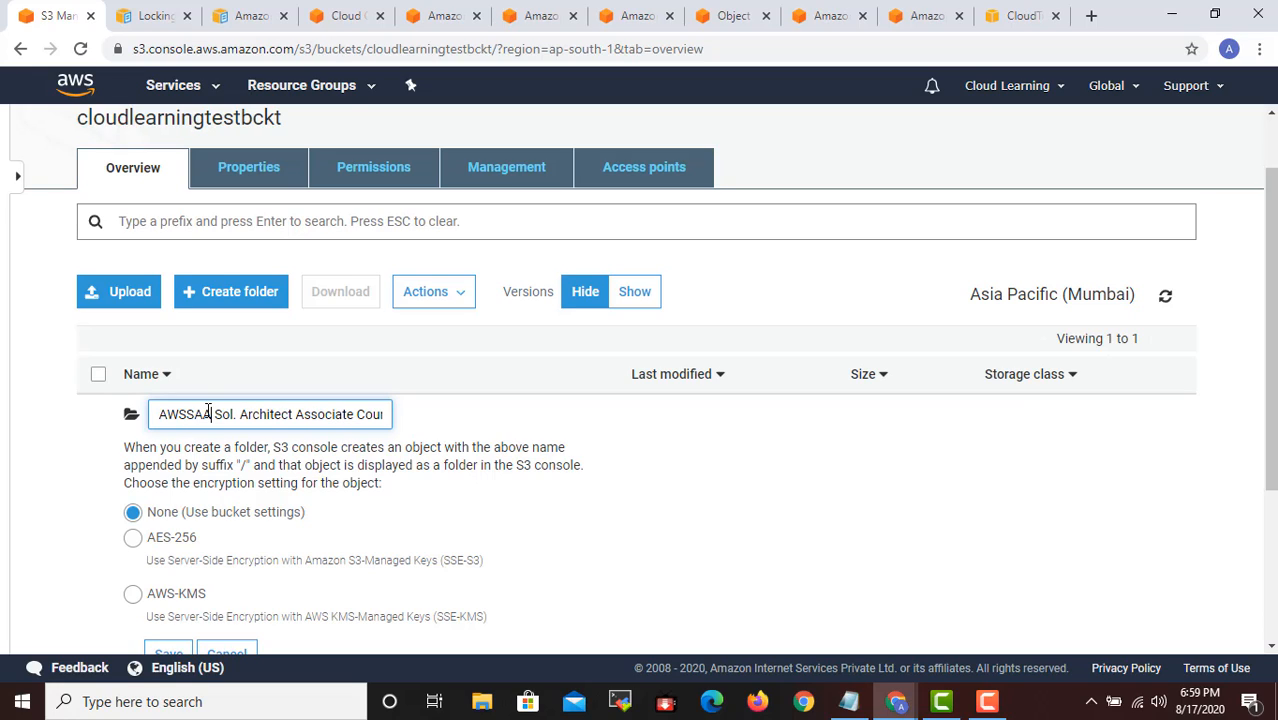
pyautogui.hotkey('ctrl', 'shift', 'Right')
pyautogui.hotkey('ctrl', 'shift', 'Right')
pyautogui.hotkey('ctrl', 'shift', 'Right')
pyautogui.hotkey('ctrl', 'shift', 'Right')
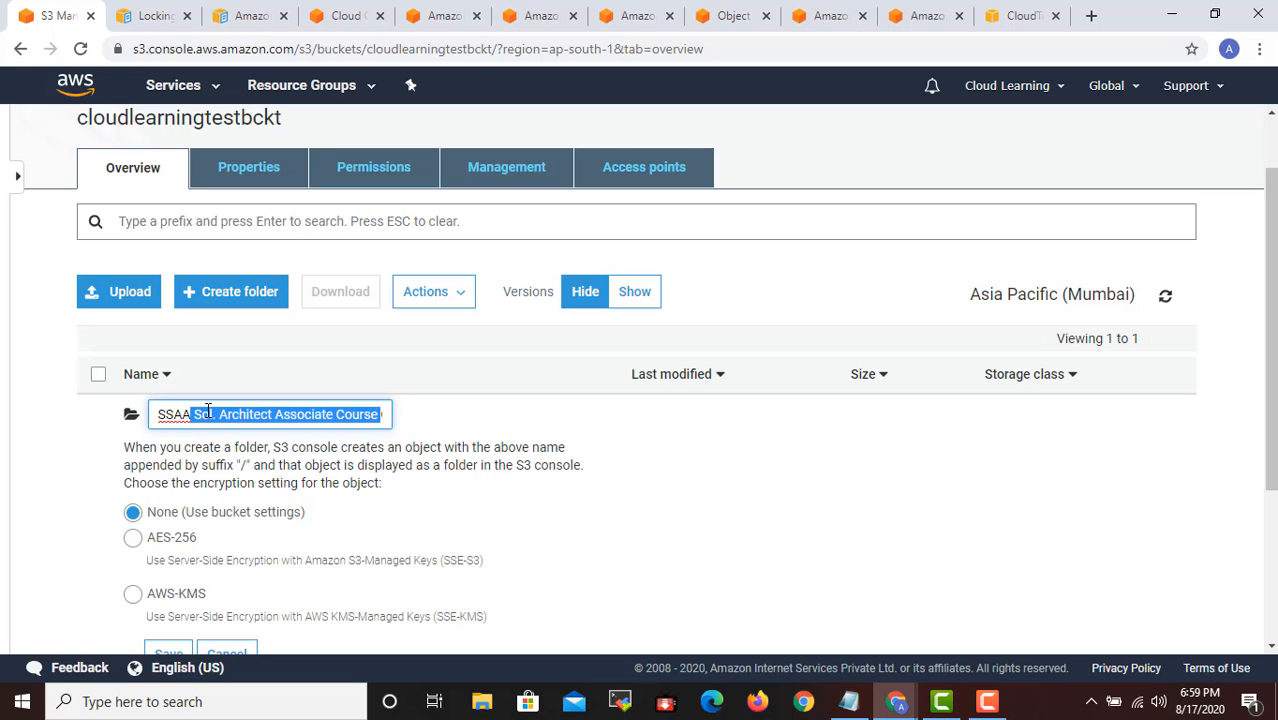
pyautogui.write('Content')
pyautogui.keyDown('shift'); pyautogui.click(208, 413); pyautogui.keyUp('shift')
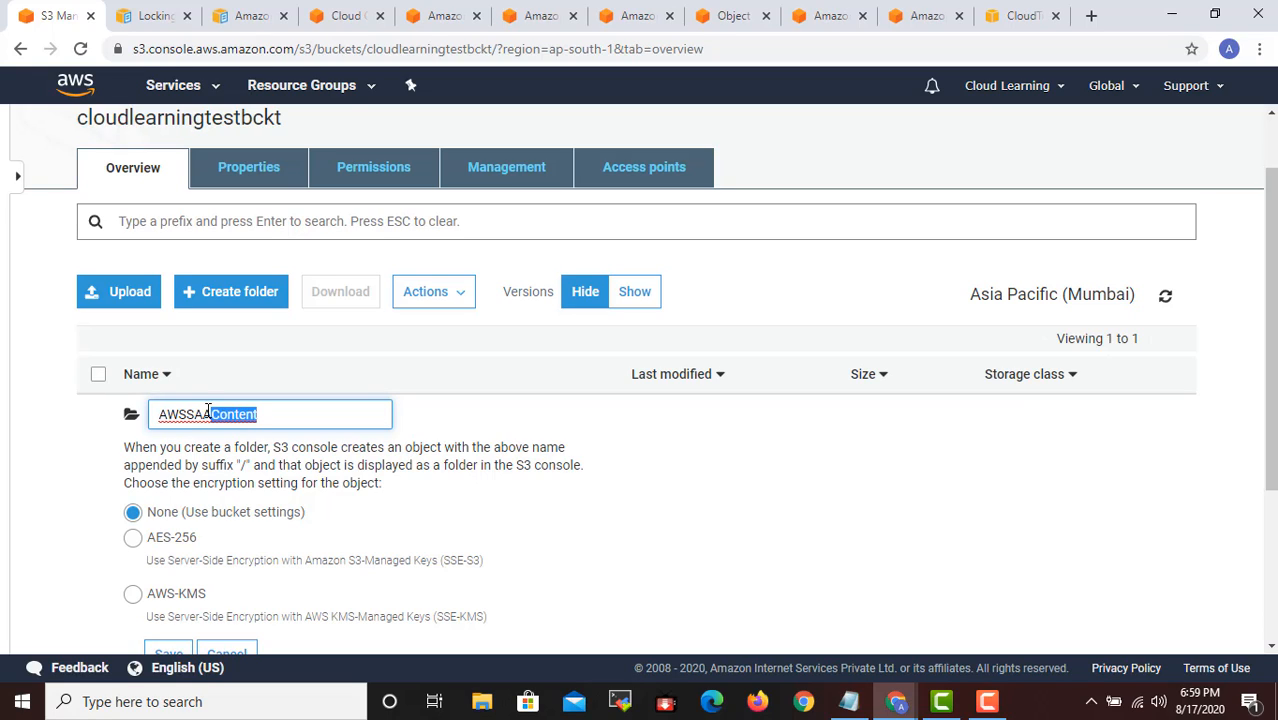
pyautogui.write('Course')
pyautogui.press('Left')
pyautogui.press('Left')
pyautogui.press('Left')
pyautogui.press('Left')
pyautogui.press('Left')
pyautogui.press('Left')
pyautogui.press('Left')
pyautogui.press('BackSpace')
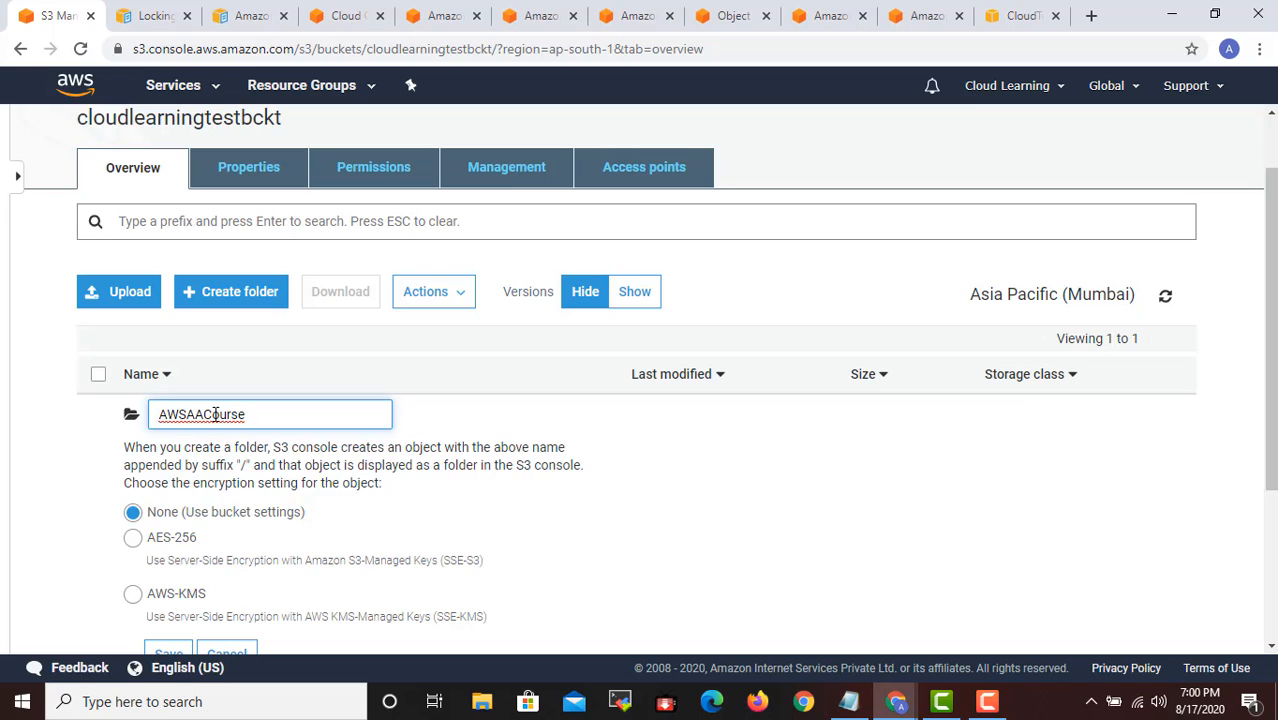
pyautogui.write('S')
# - Save the AWSSAACourse folder with encryption kept at None (Use bucket settings)
pyautogui.scroll(-1, 713, 489)
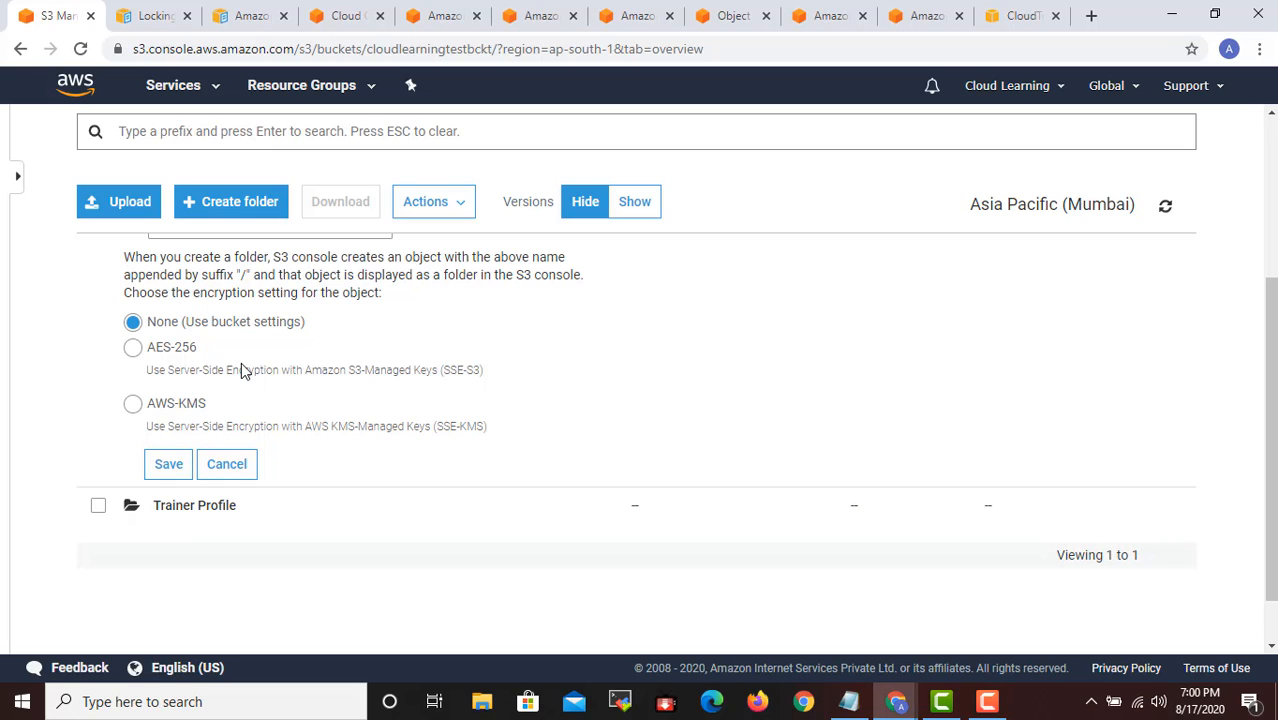
pyautogui.click(170, 465)
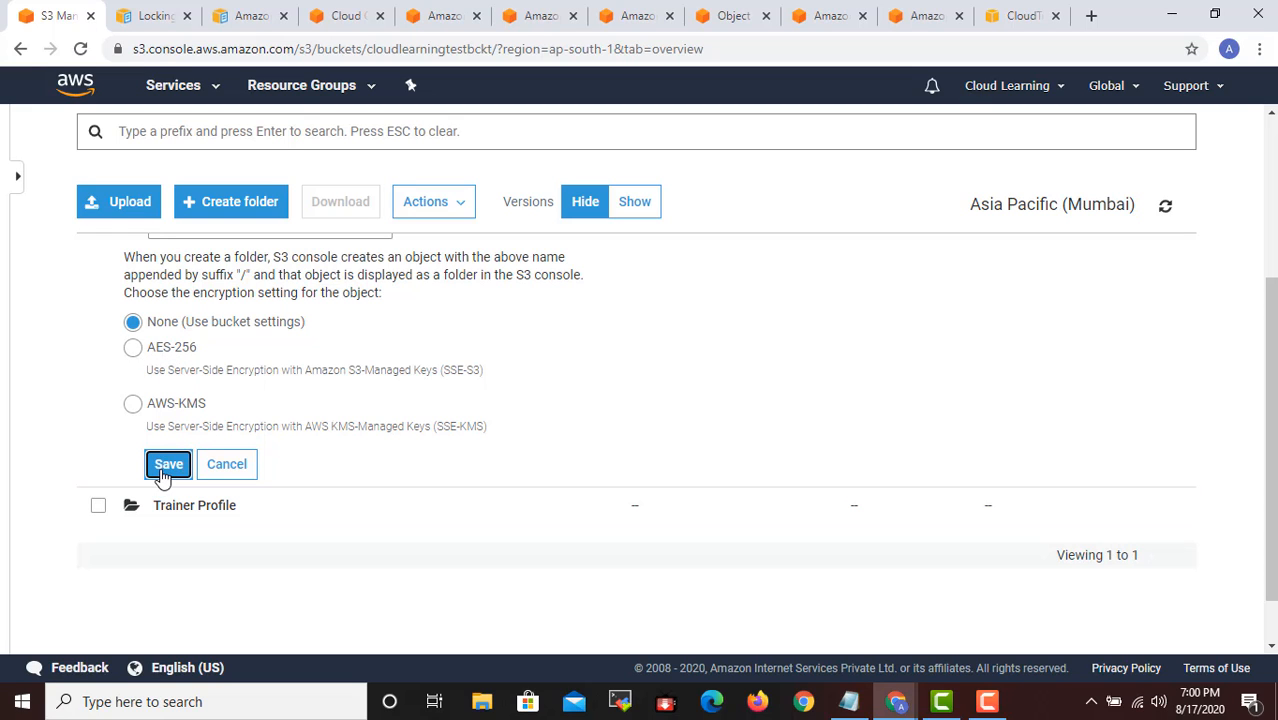
pyautogui.scroll(3, 360, 440)
pyautogui.scroll(-3, 365, 444)
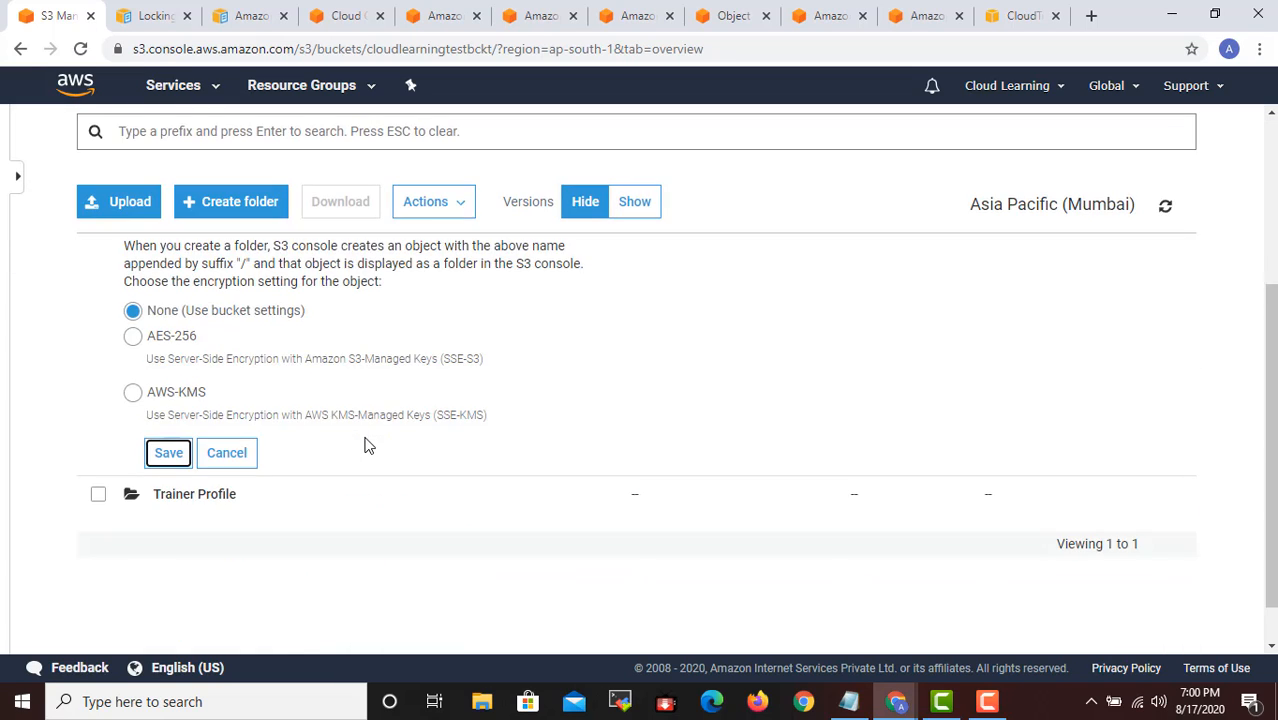
pyautogui.click(169, 455)
pyautogui.scroll(3, 295, 460)
pyautogui.scroll(-2, 230, 525)
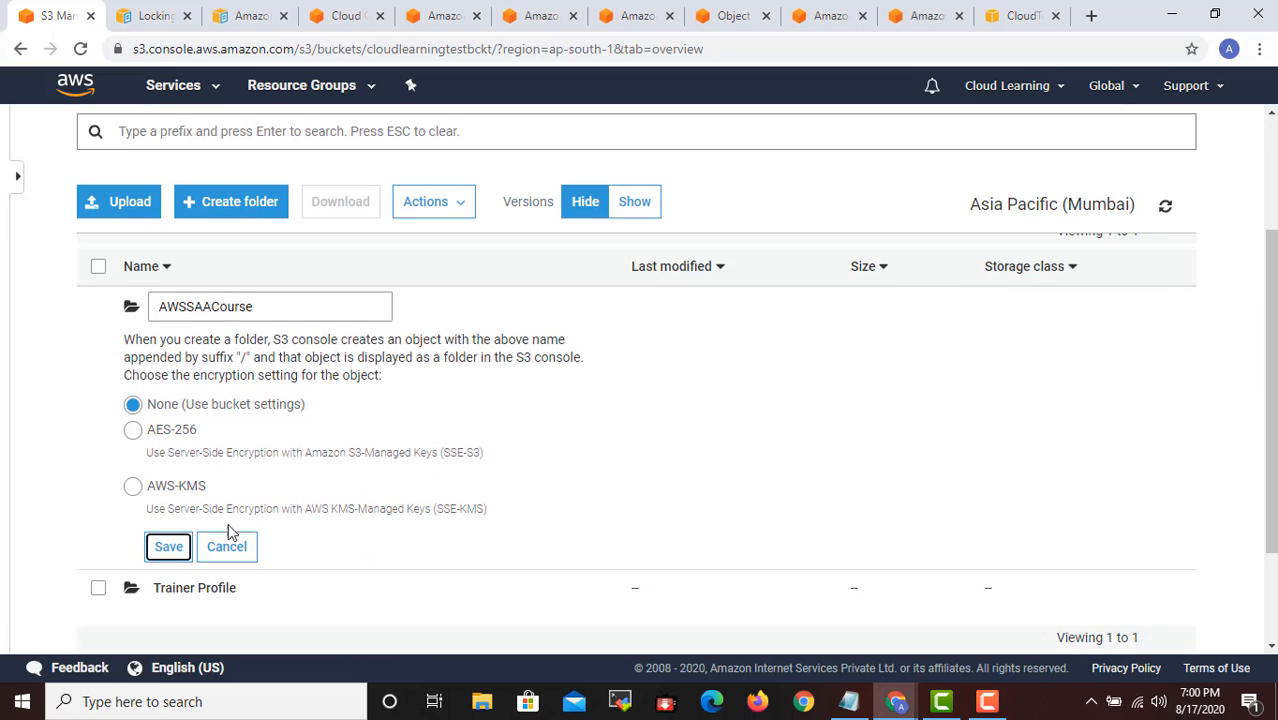
pyautogui.click(169, 547)
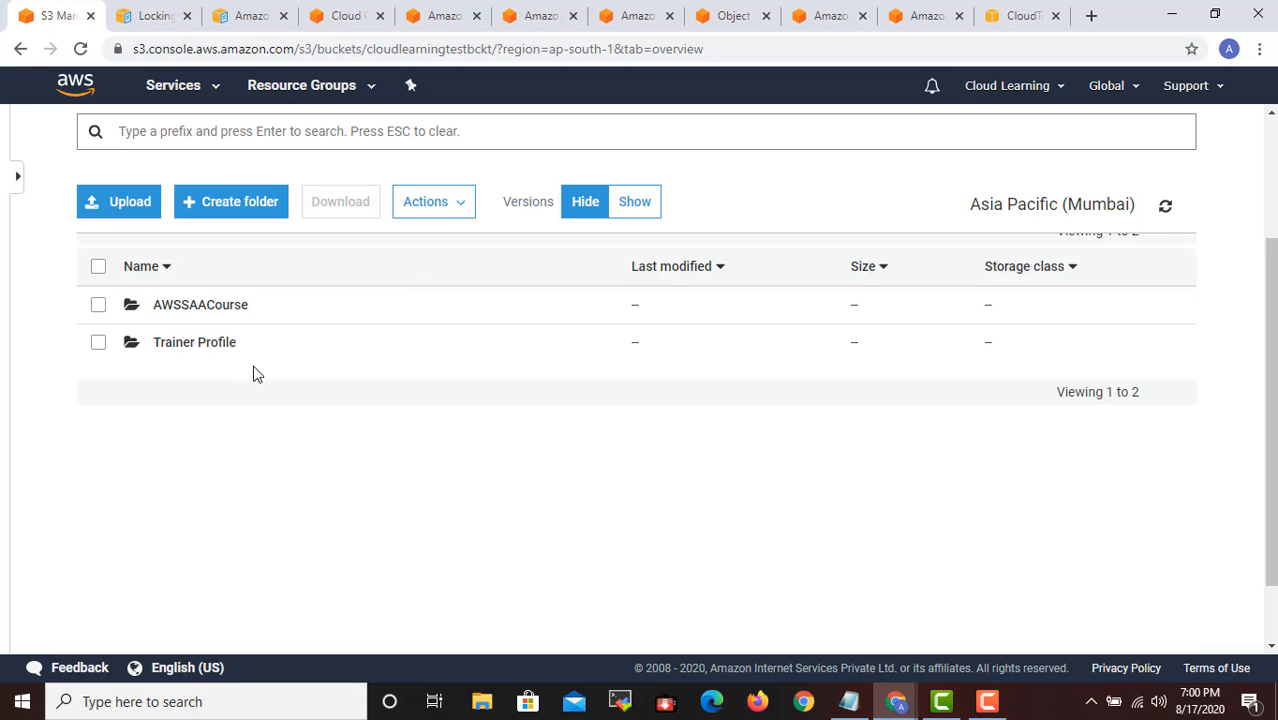
# - Start an upload inside the AWSSAACourse folder and add the file linux meeting.txt from the Desktop
pyautogui.click(229, 314)
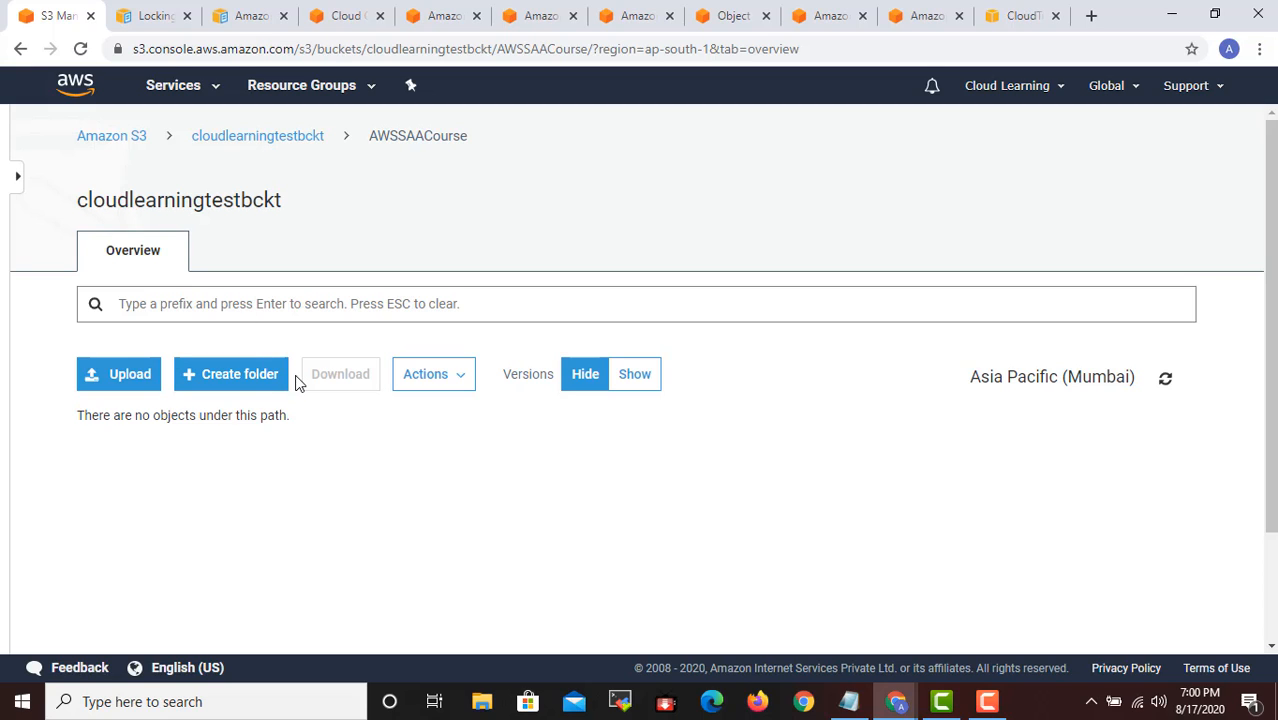
pyautogui.click(137, 382)
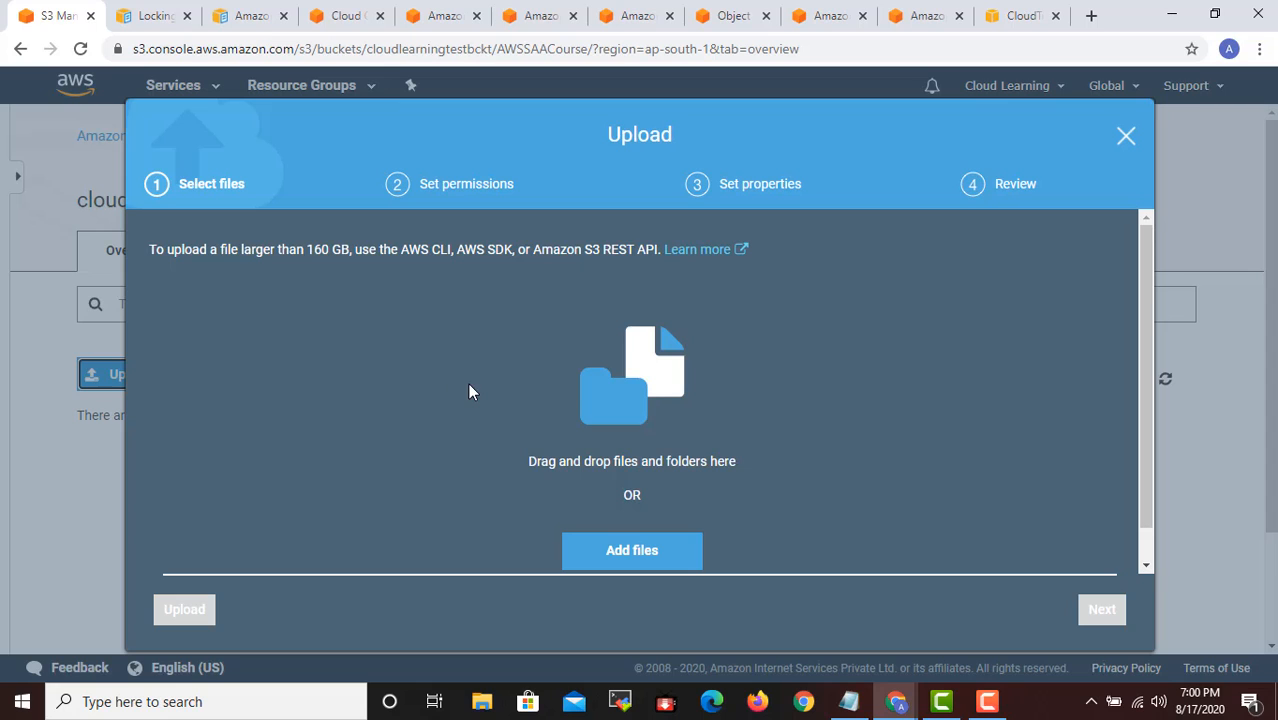
pyautogui.click(632, 551)
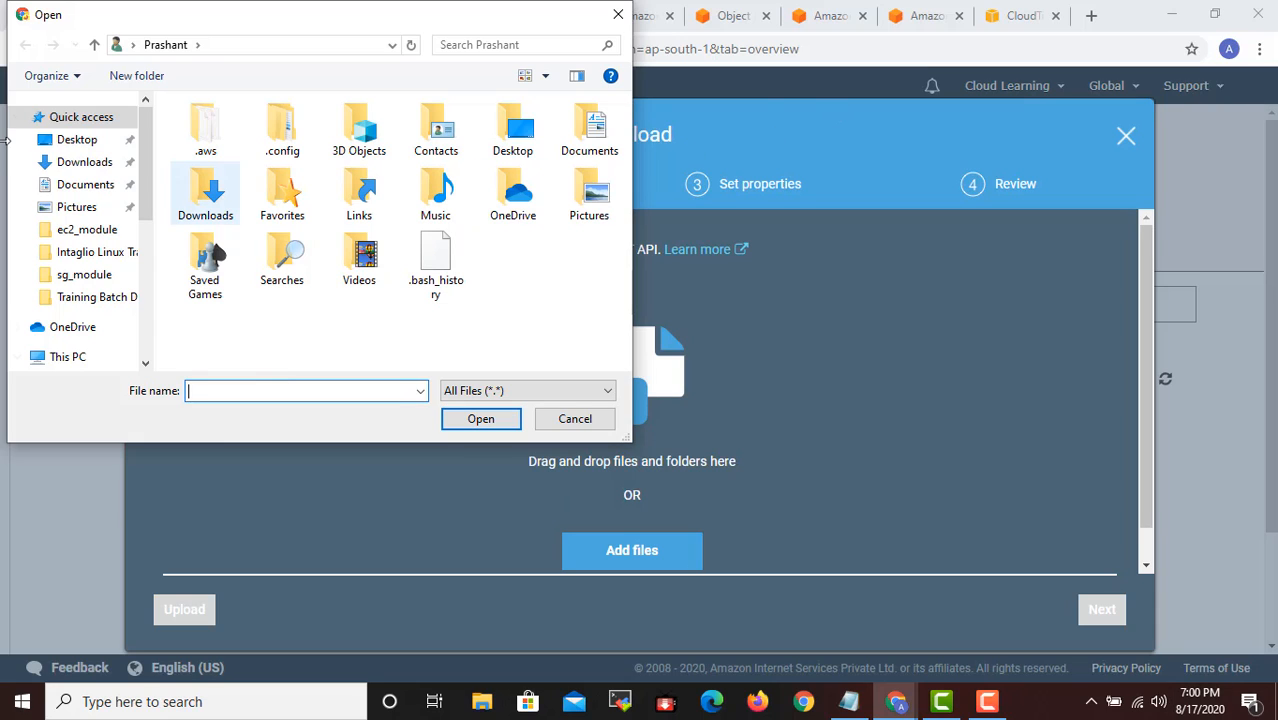
pyautogui.scroll(-1, 90, 245)
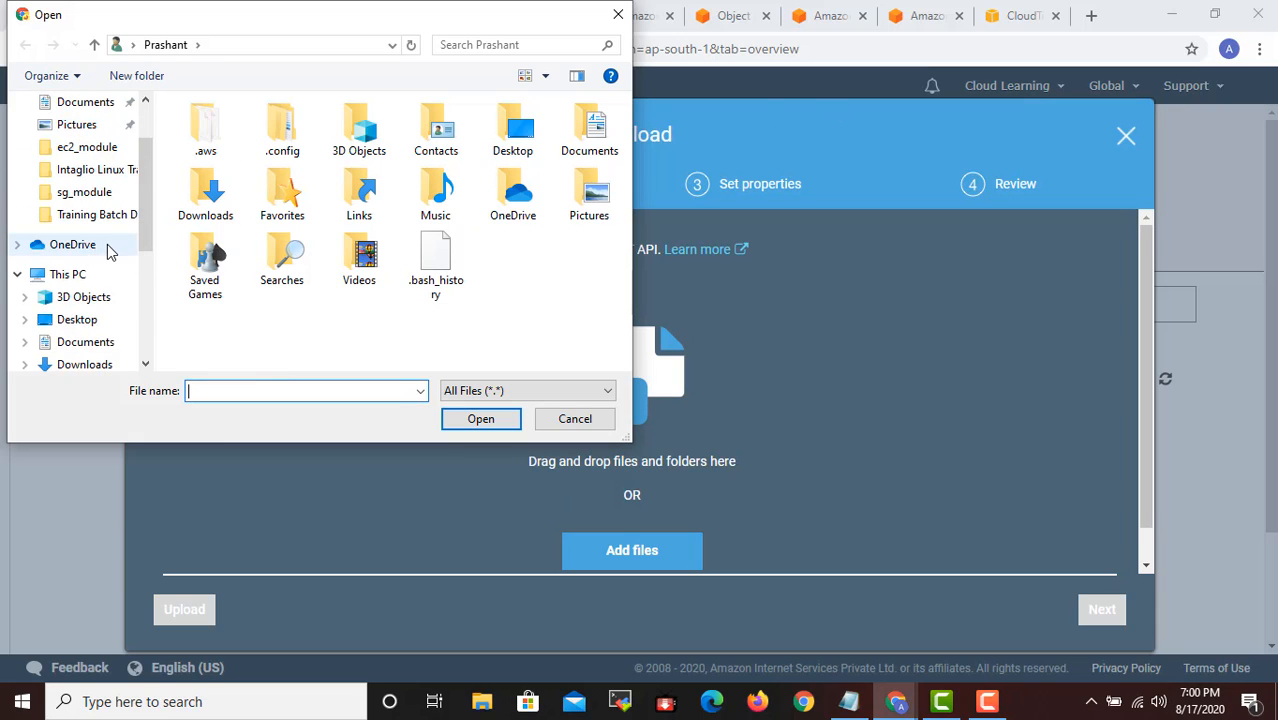
pyautogui.scroll(-6, 110, 252)
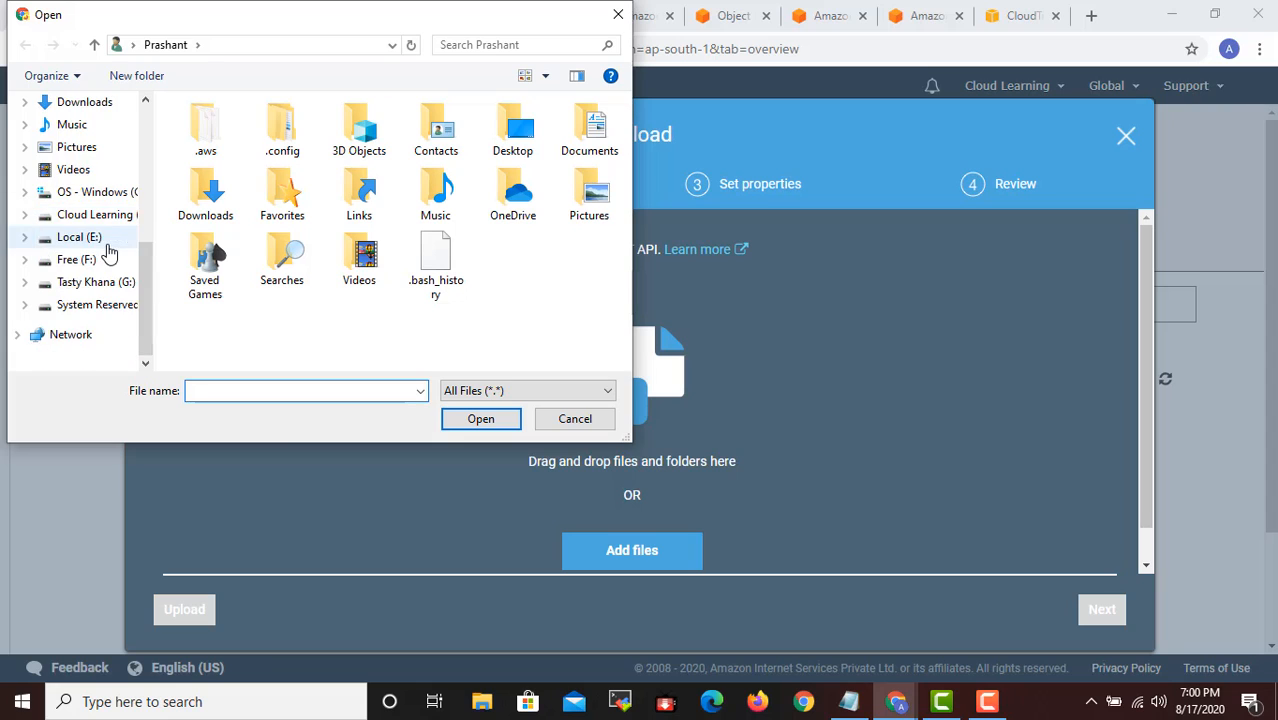
pyautogui.scroll(8, 100, 245)
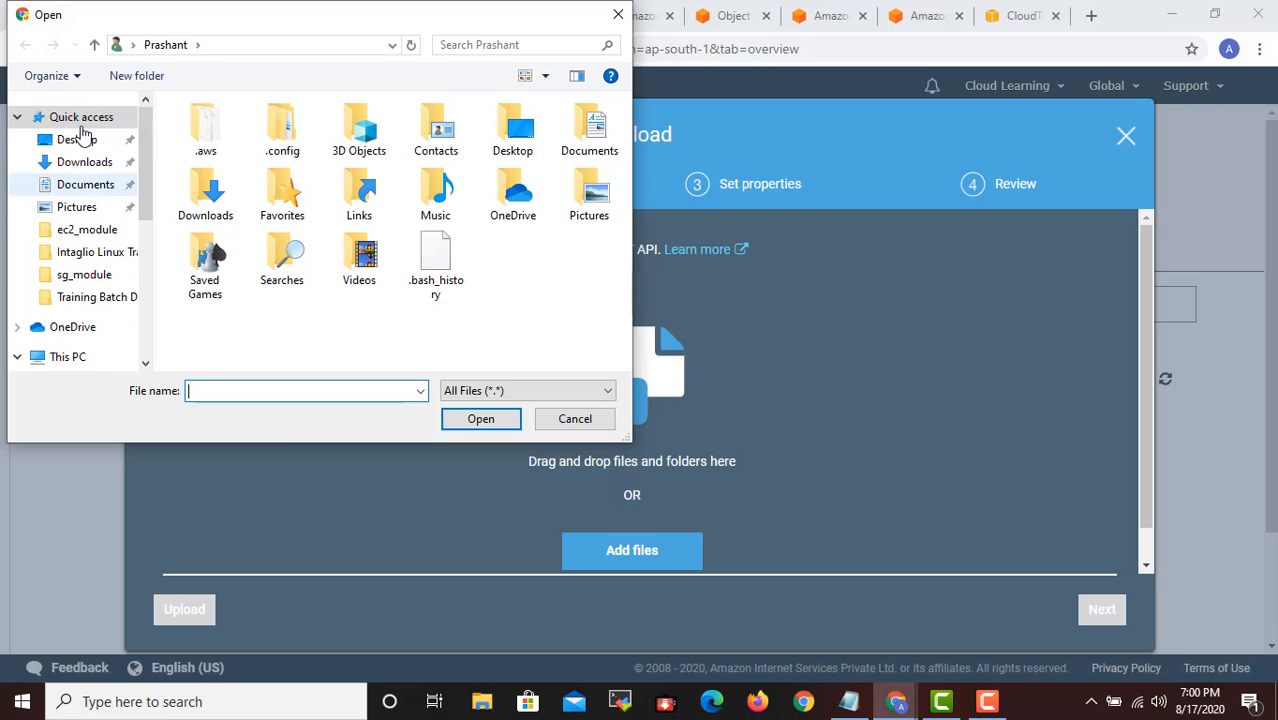
pyautogui.click(78, 139)
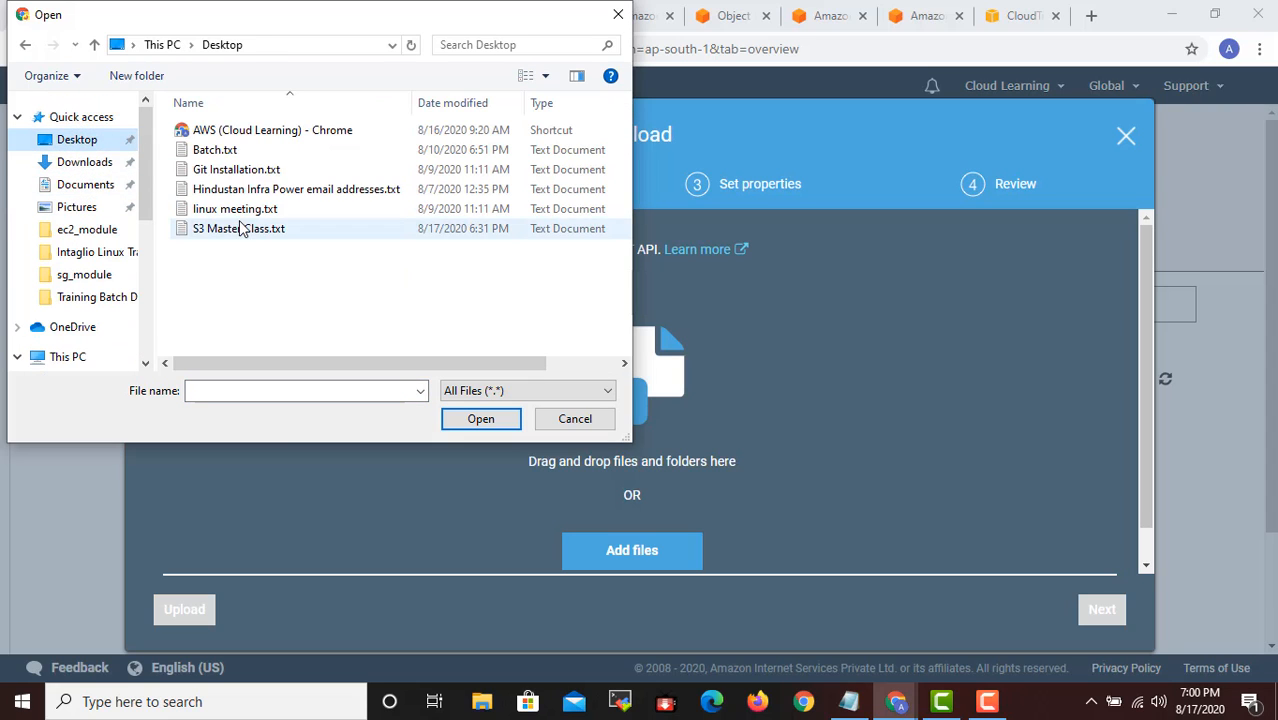
pyautogui.click(250, 212)
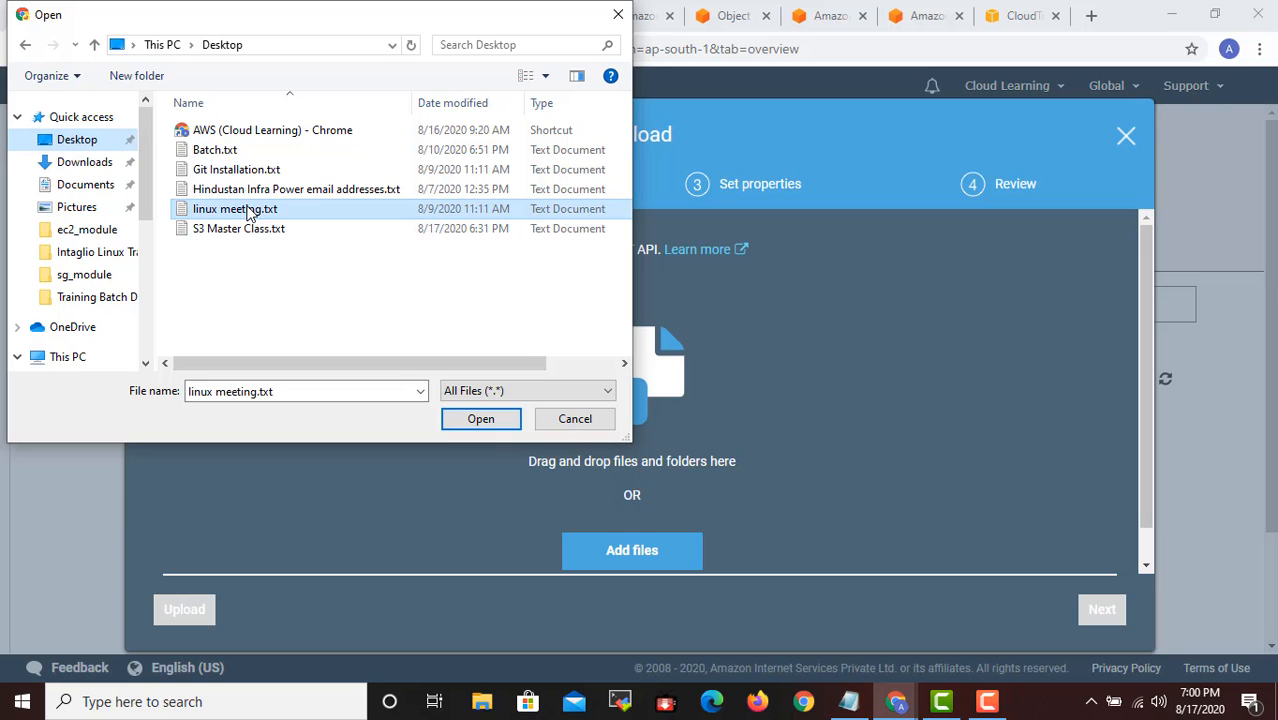
pyautogui.click(490, 424)
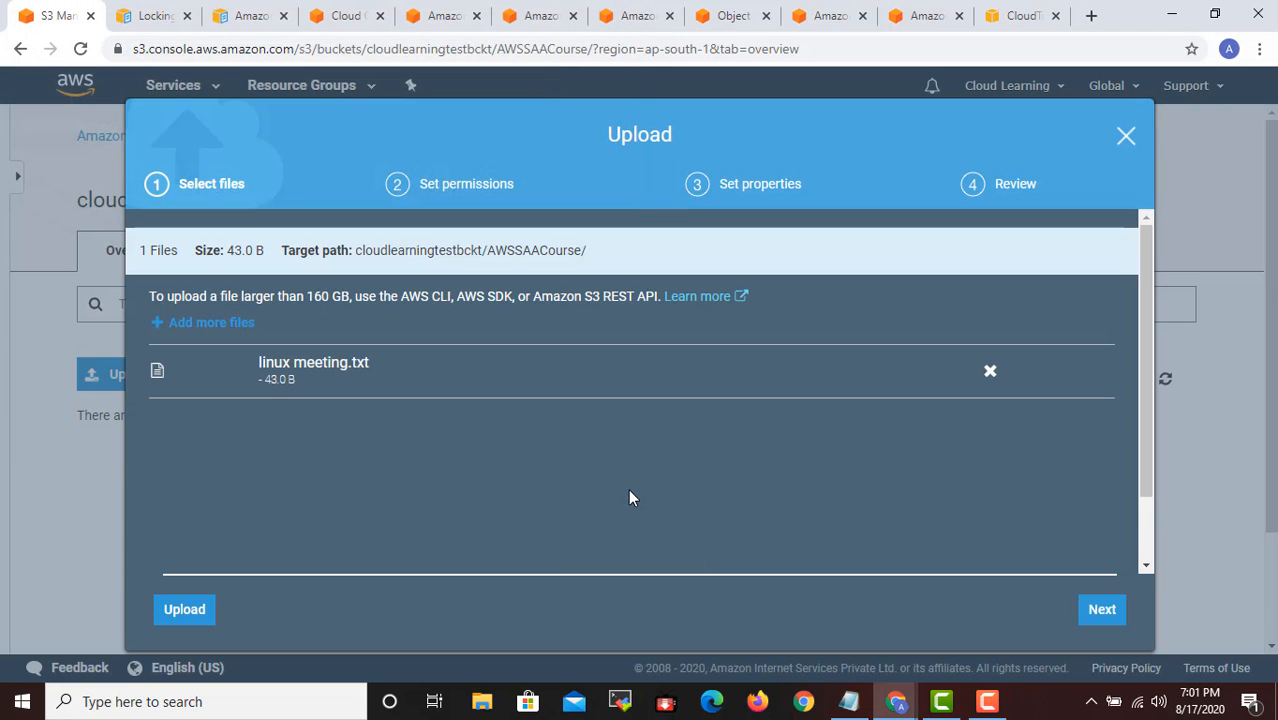
# - Continue to the upload's permissions stage and review the owner, other AWS account and public access settings
pyautogui.click(1114, 617)
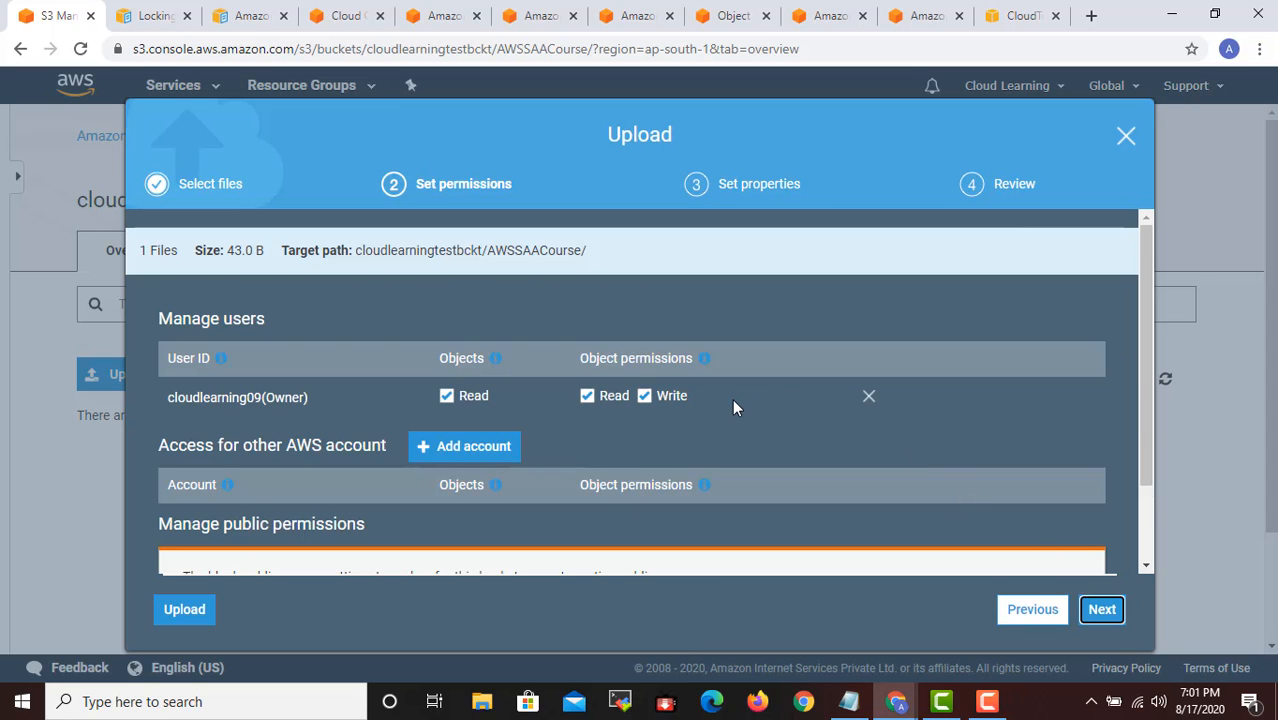
pyautogui.scroll(-1, 732, 399)
pyautogui.scroll(1, 732, 399)
pyautogui.scroll(-1, 732, 399)
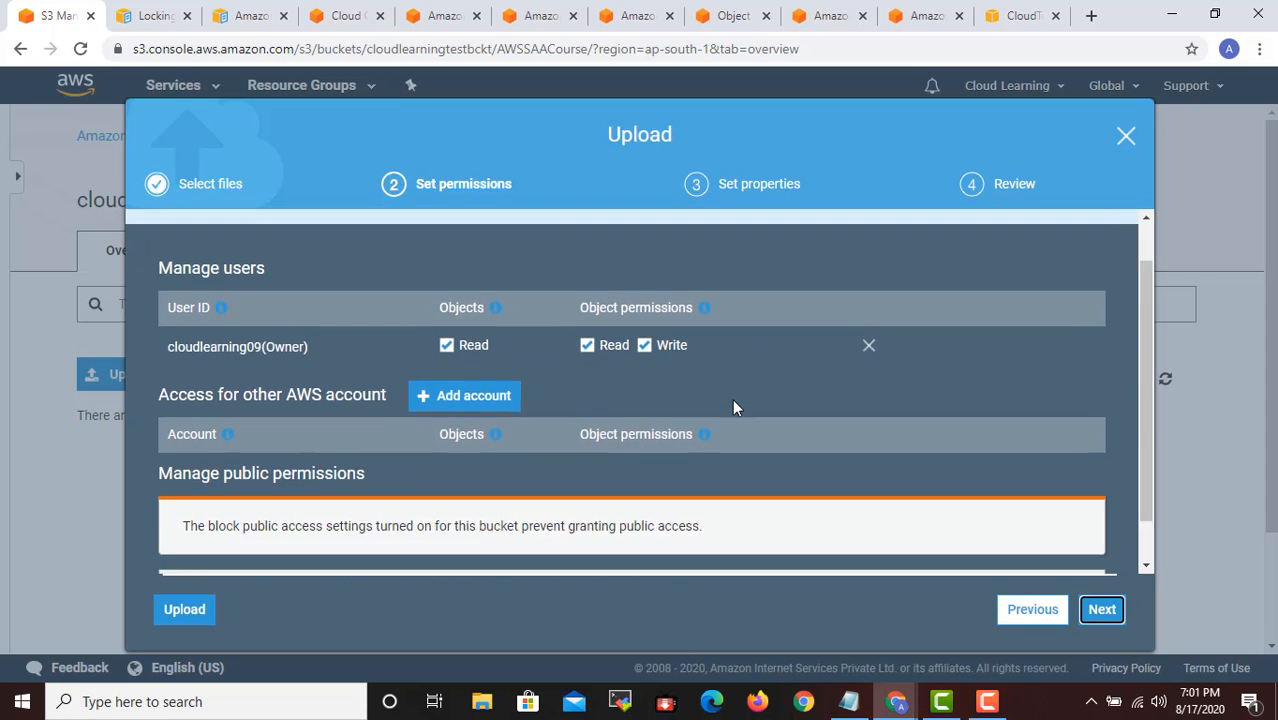
pyautogui.scroll(-1, 733, 401)
pyautogui.scroll(2, 733, 401)
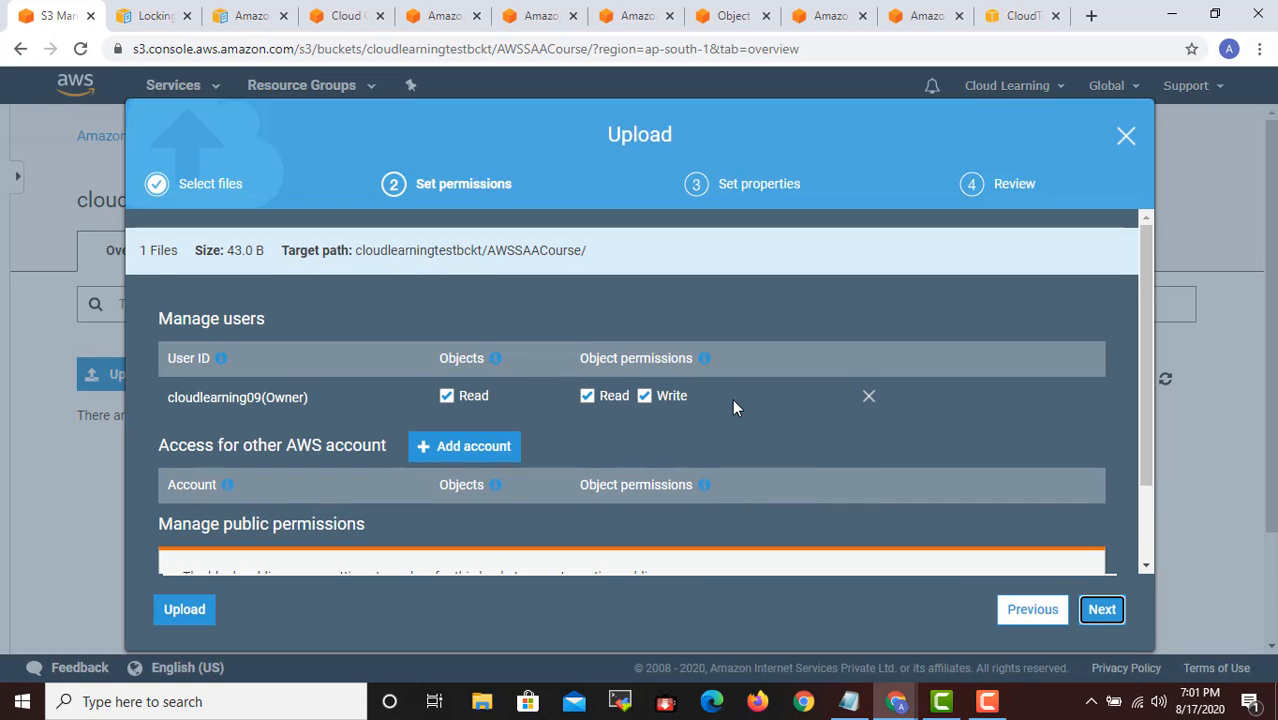
pyautogui.scroll(-1, 732, 399)
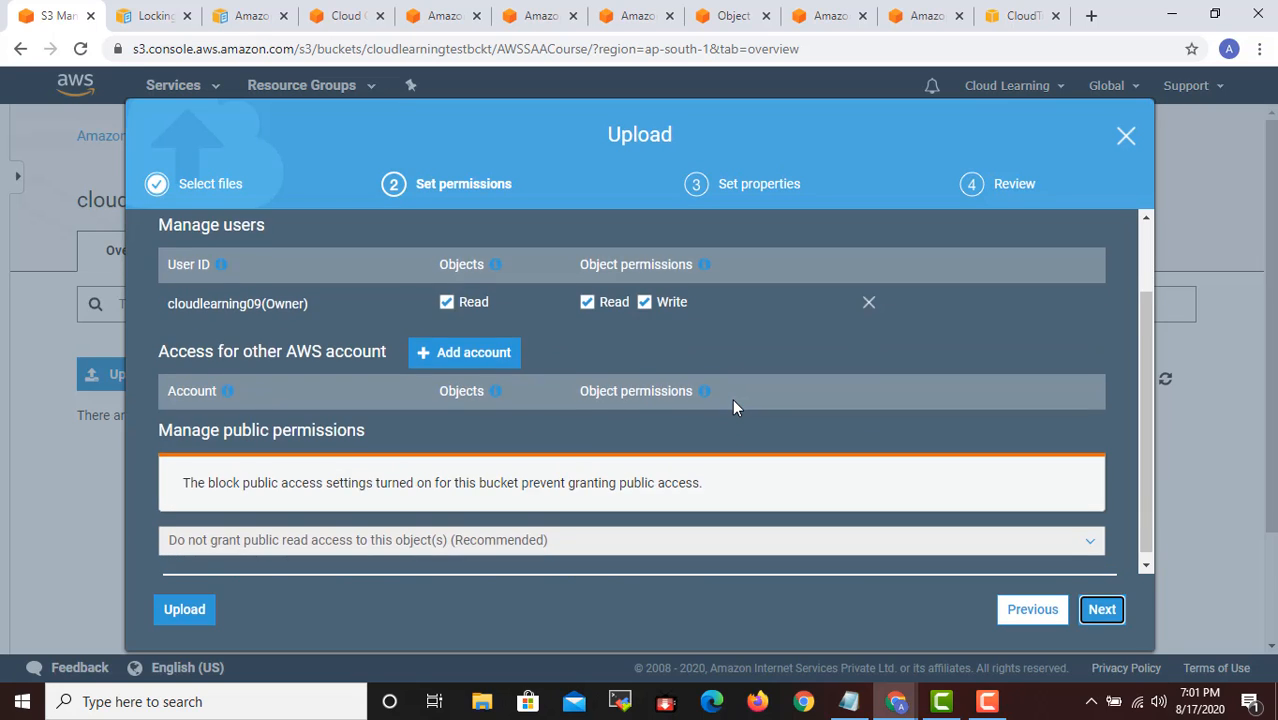
pyautogui.scroll(1, 732, 399)
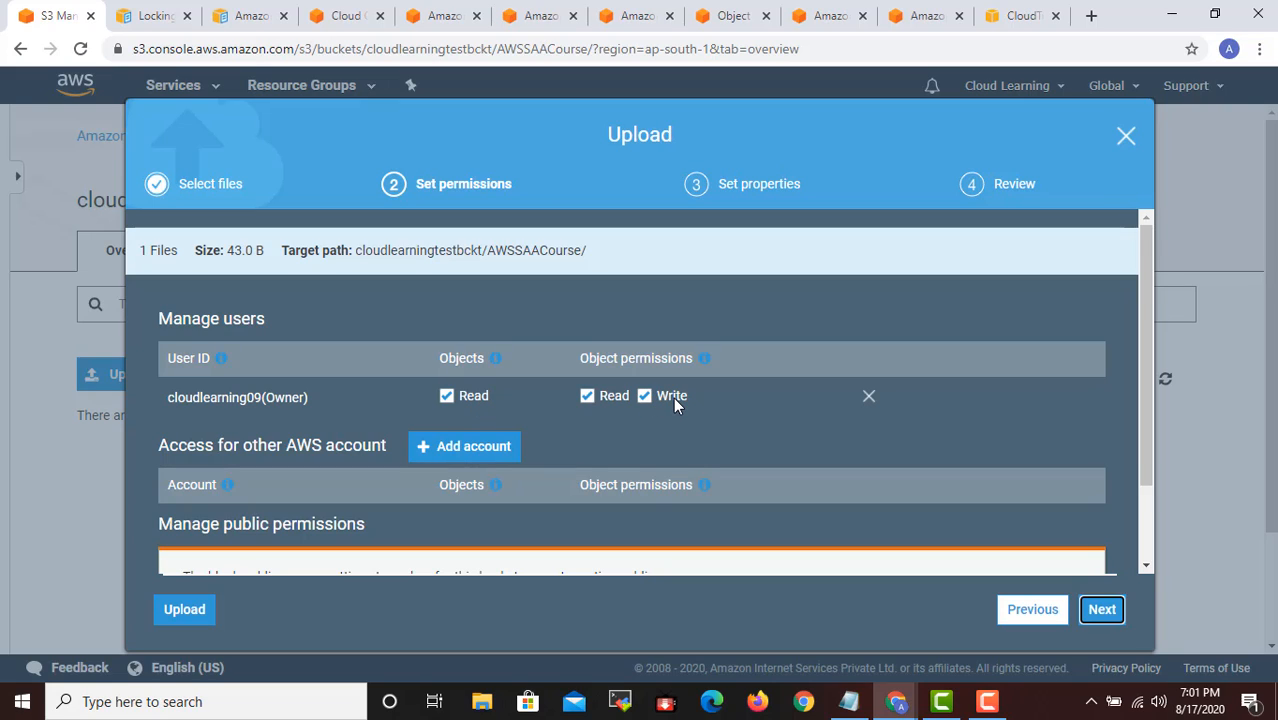
pyautogui.click(474, 452)
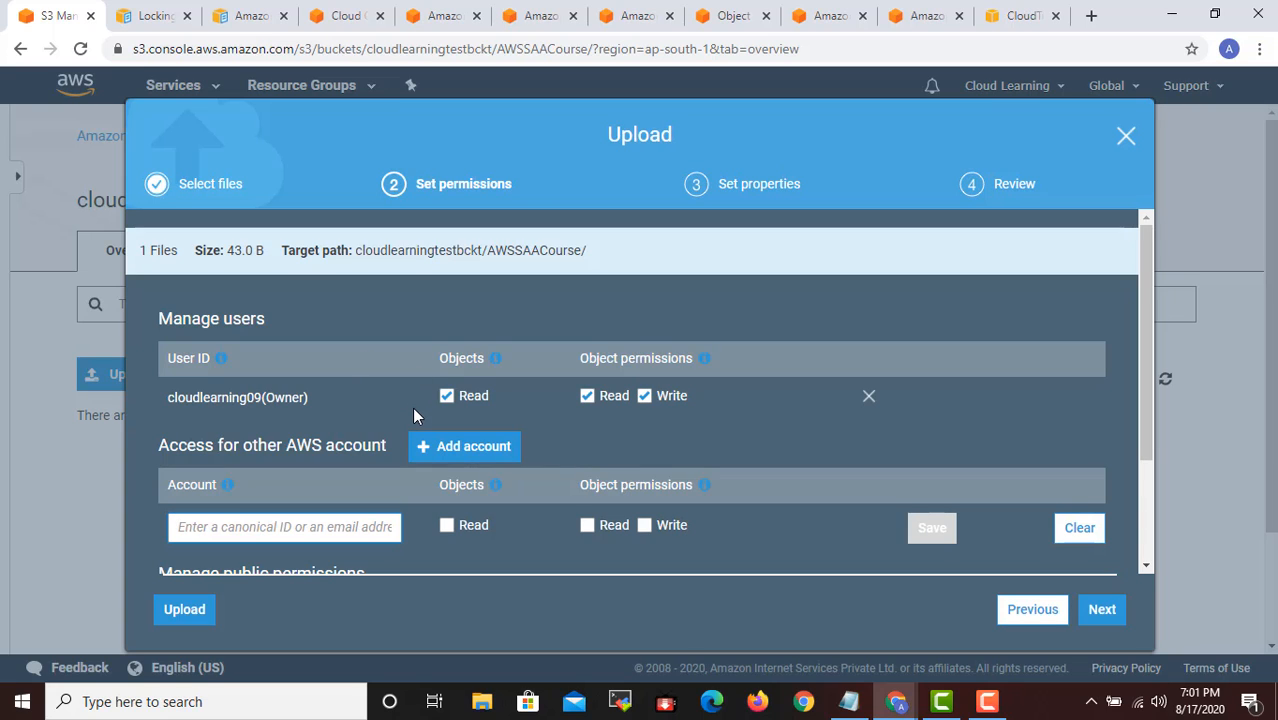
pyautogui.scroll(-3, 411, 415)
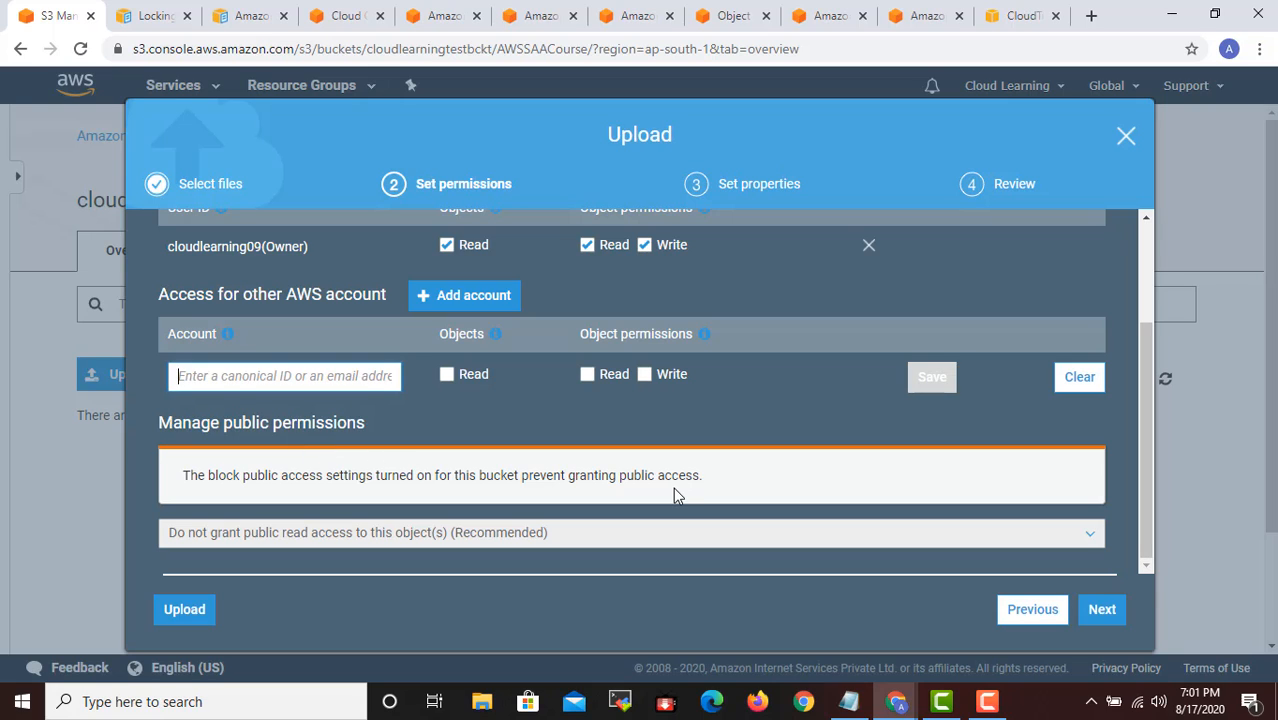
pyautogui.click(1101, 609)
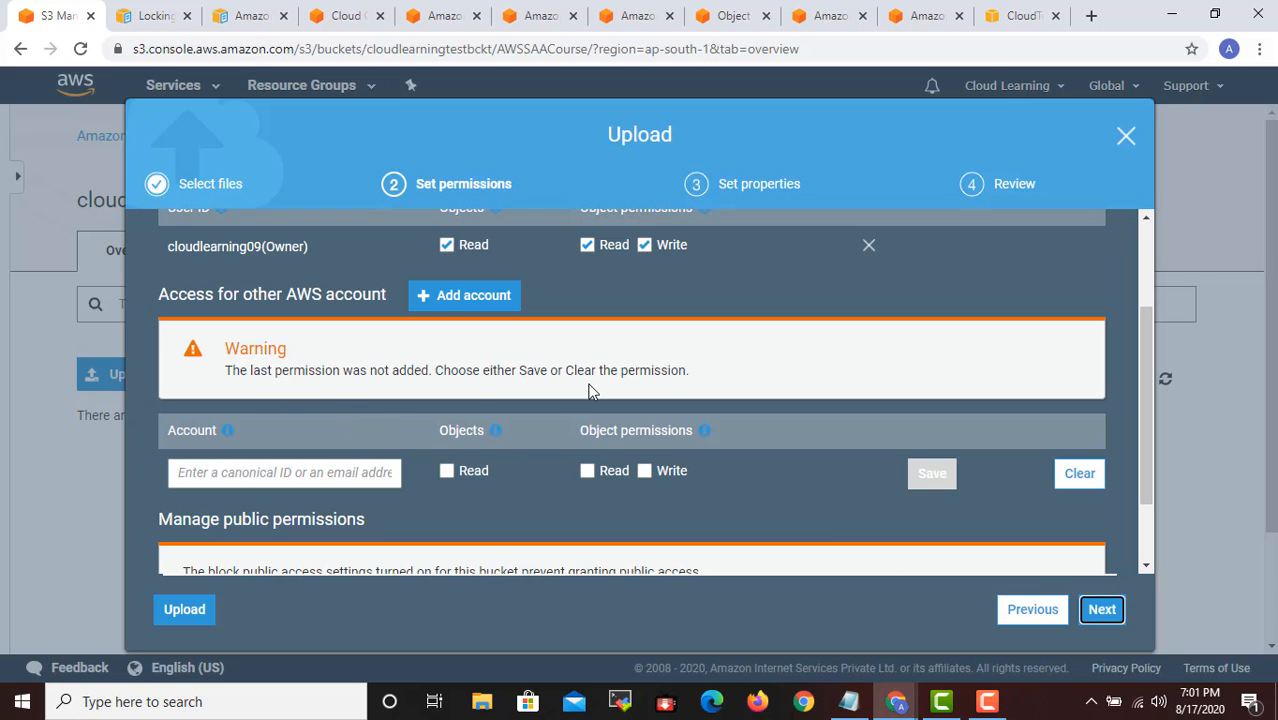
pyautogui.click(838, 516)
pyautogui.scroll(2, 732, 507)
pyautogui.scroll(-2, 726, 510)
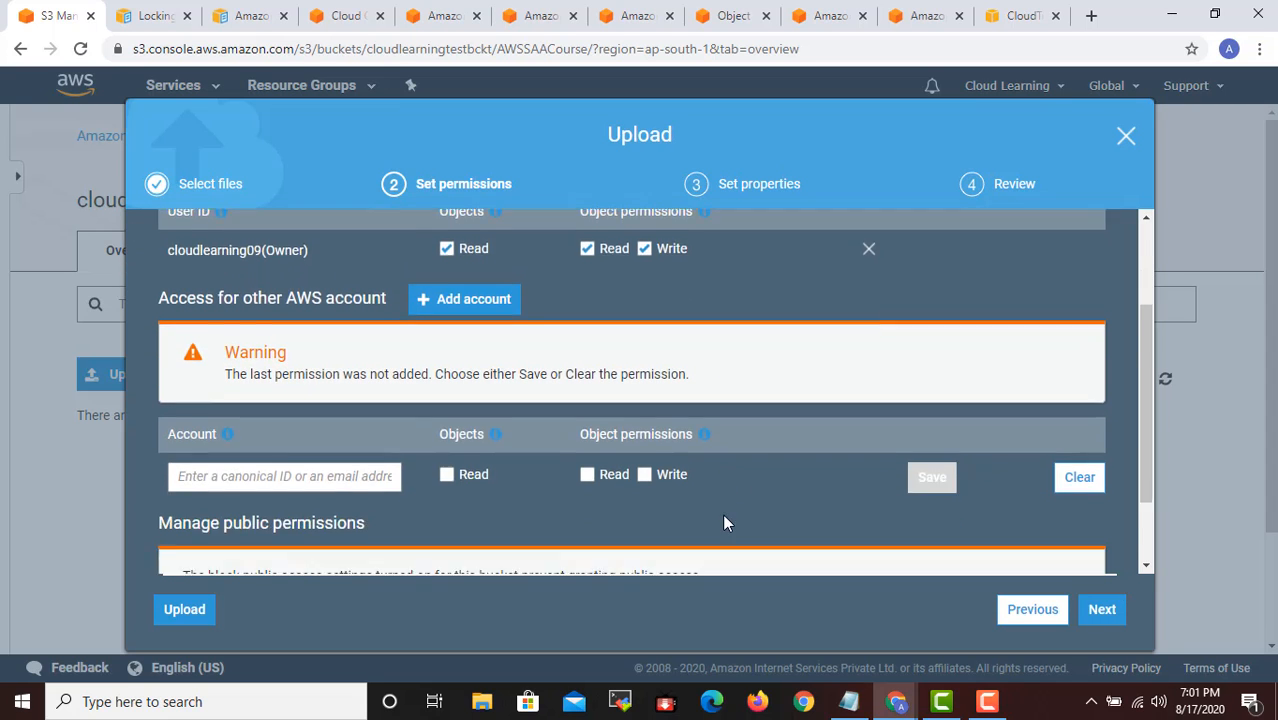
pyautogui.scroll(-2, 724, 520)
pyautogui.click(1070, 378)
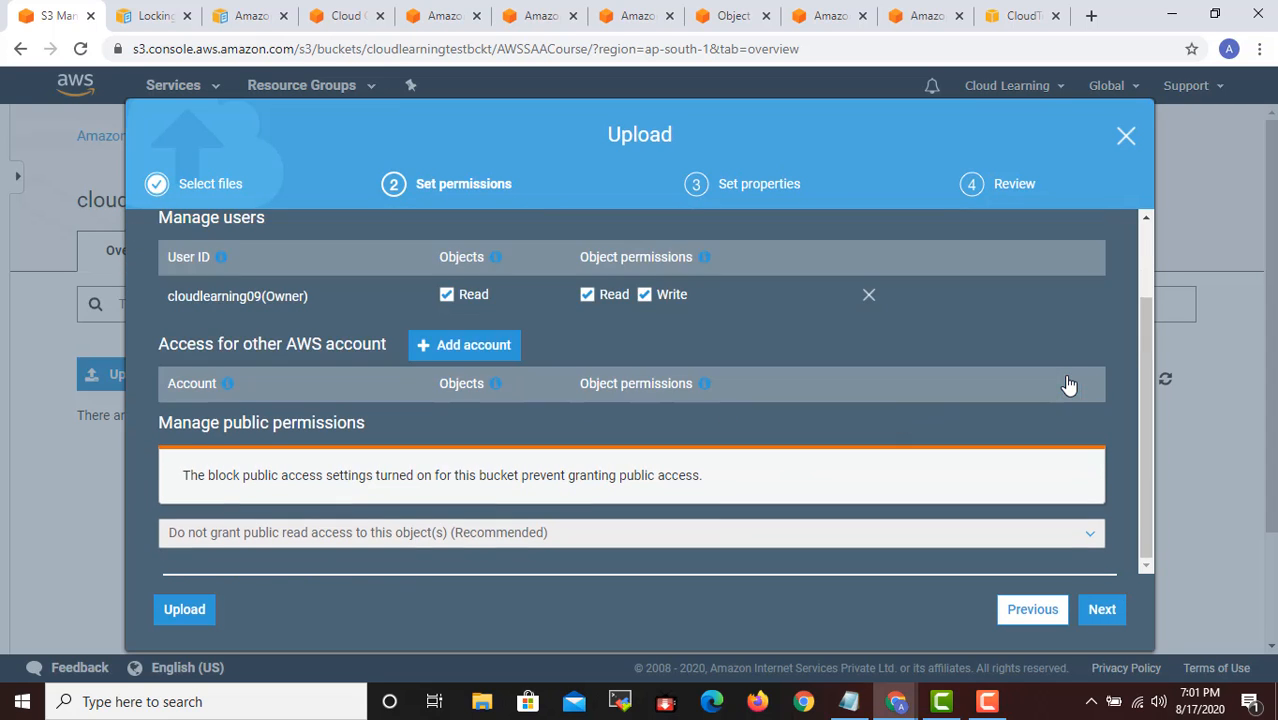
# - Keep the default upload permissions and continue to the upload's Set properties stage
pyautogui.scroll(2, 817, 441)
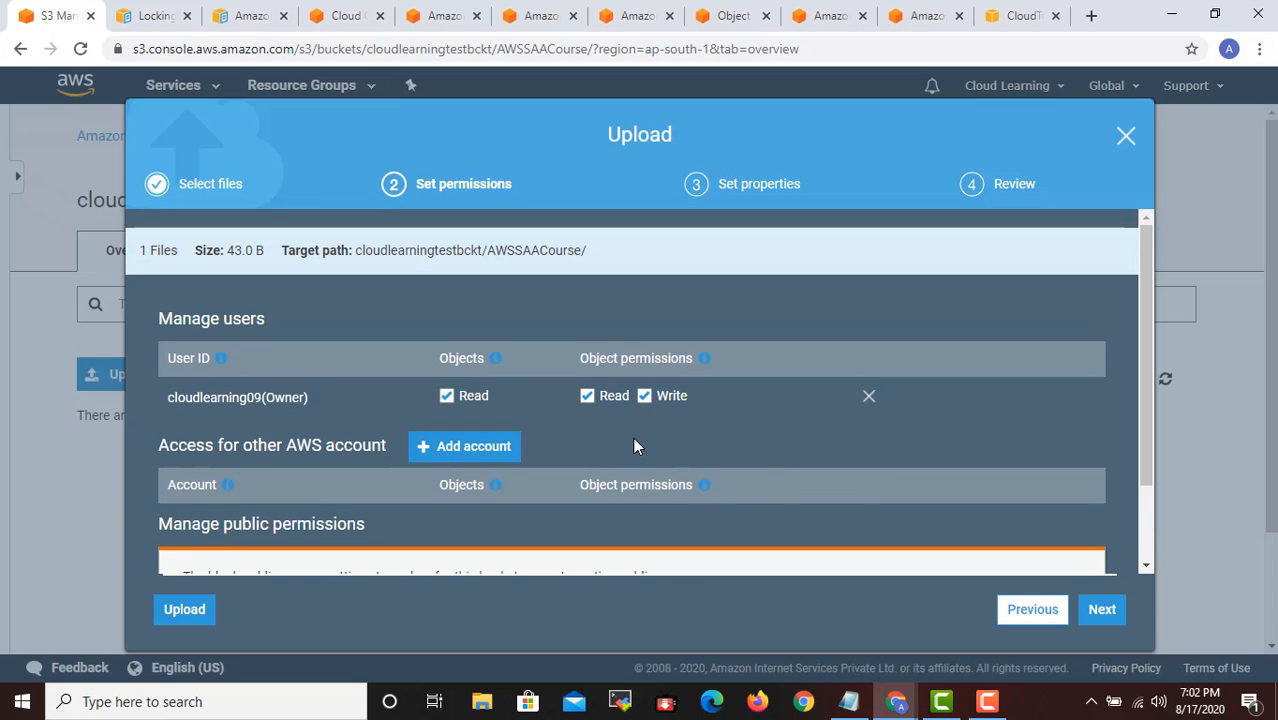
pyautogui.scroll(-1, 696, 429)
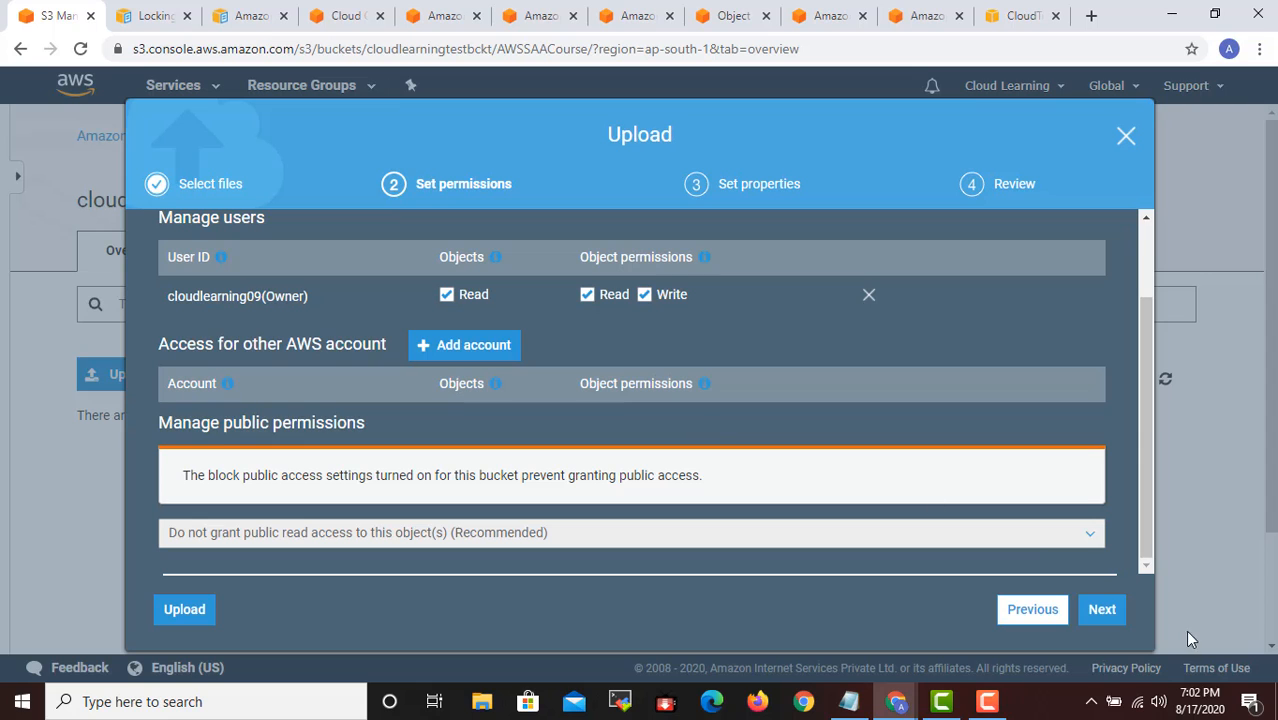
pyautogui.click(1100, 618)
pyautogui.click(1102, 619)
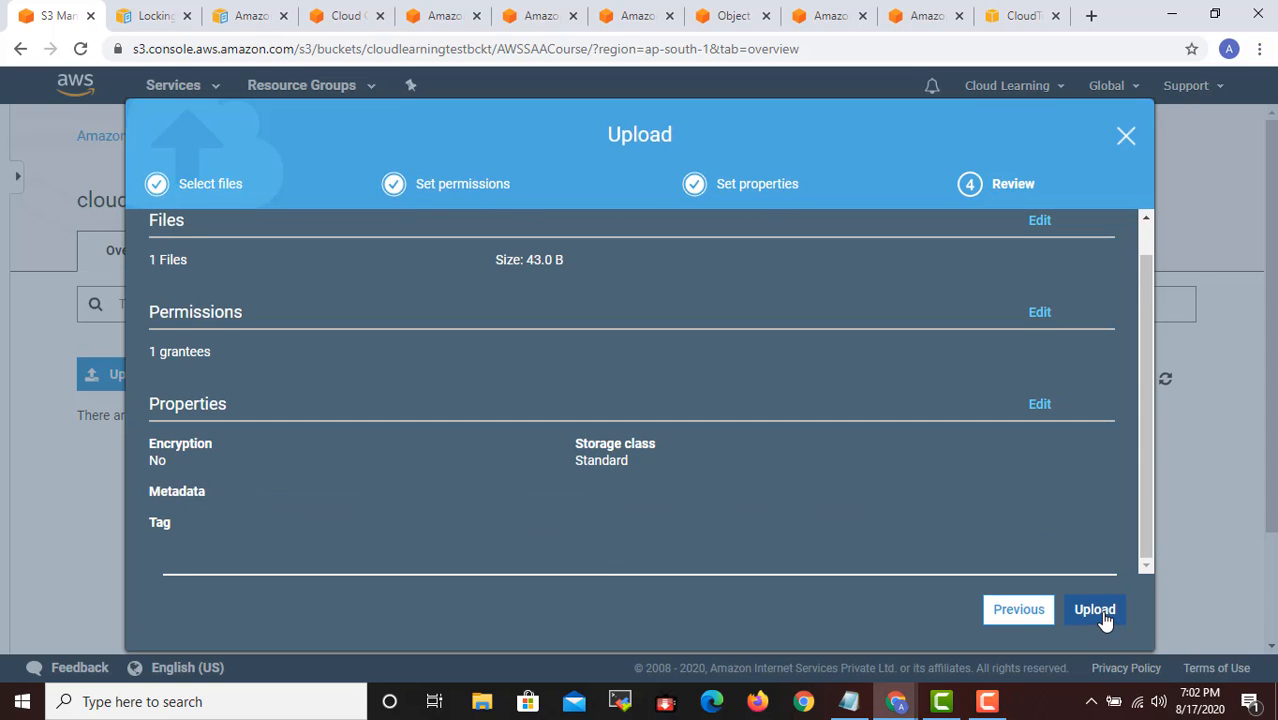
pyautogui.click(1019, 609)
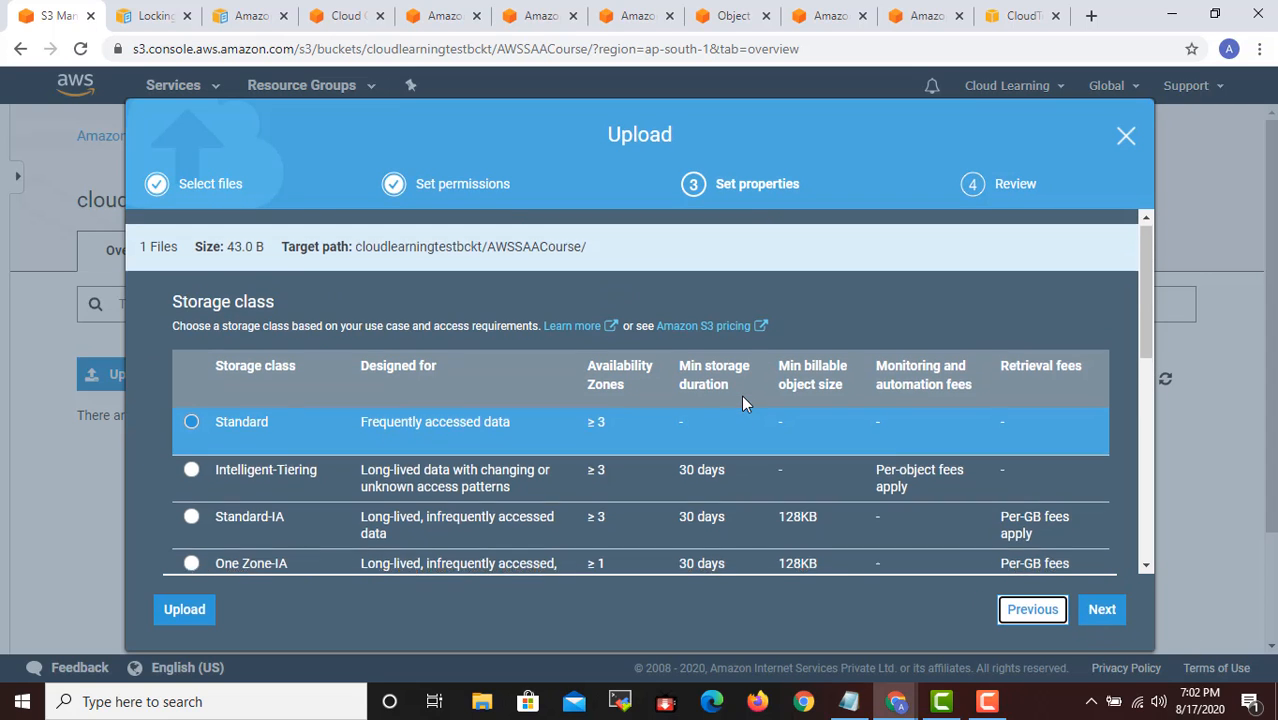
# - Examine the storage class table for availability zones, minimum storage duration, minimum billable size and fees of each class
pyautogui.scroll(-2, 741, 395)
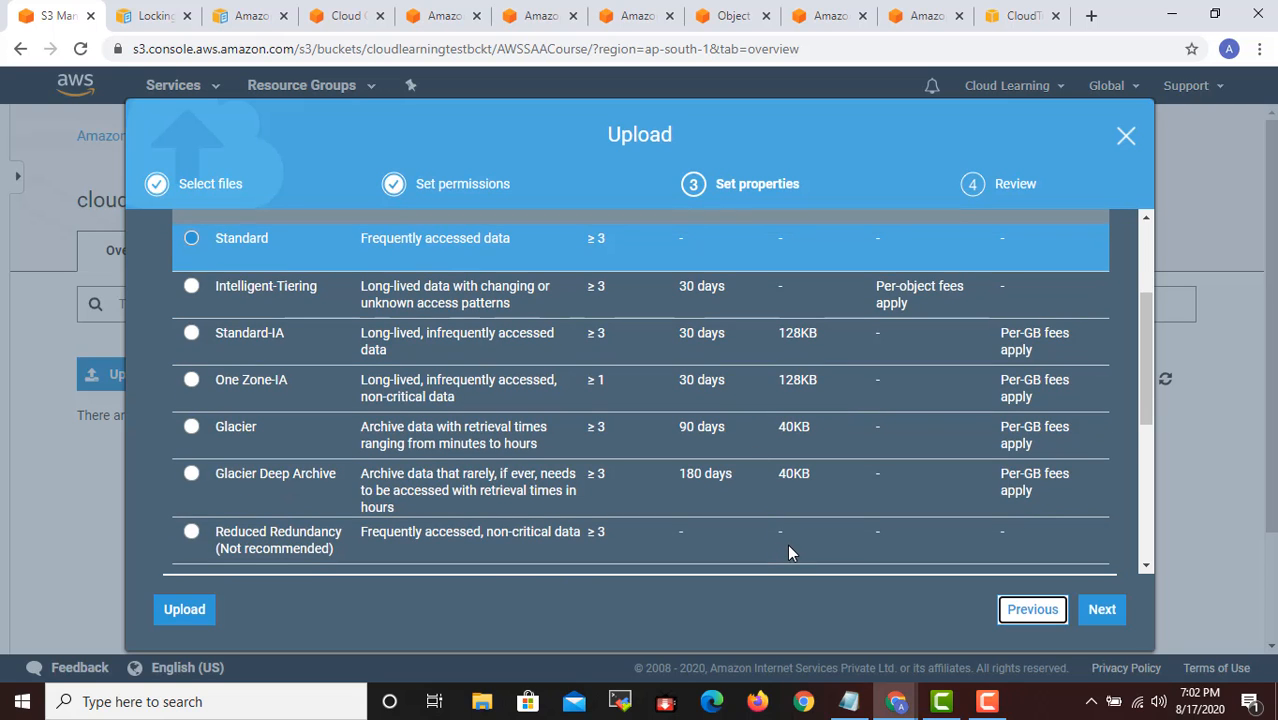
pyautogui.scroll(-1, 787, 544)
pyautogui.scroll(3, 789, 542)
pyautogui.scroll(-1, 766, 470)
pyautogui.scroll(1, 766, 470)
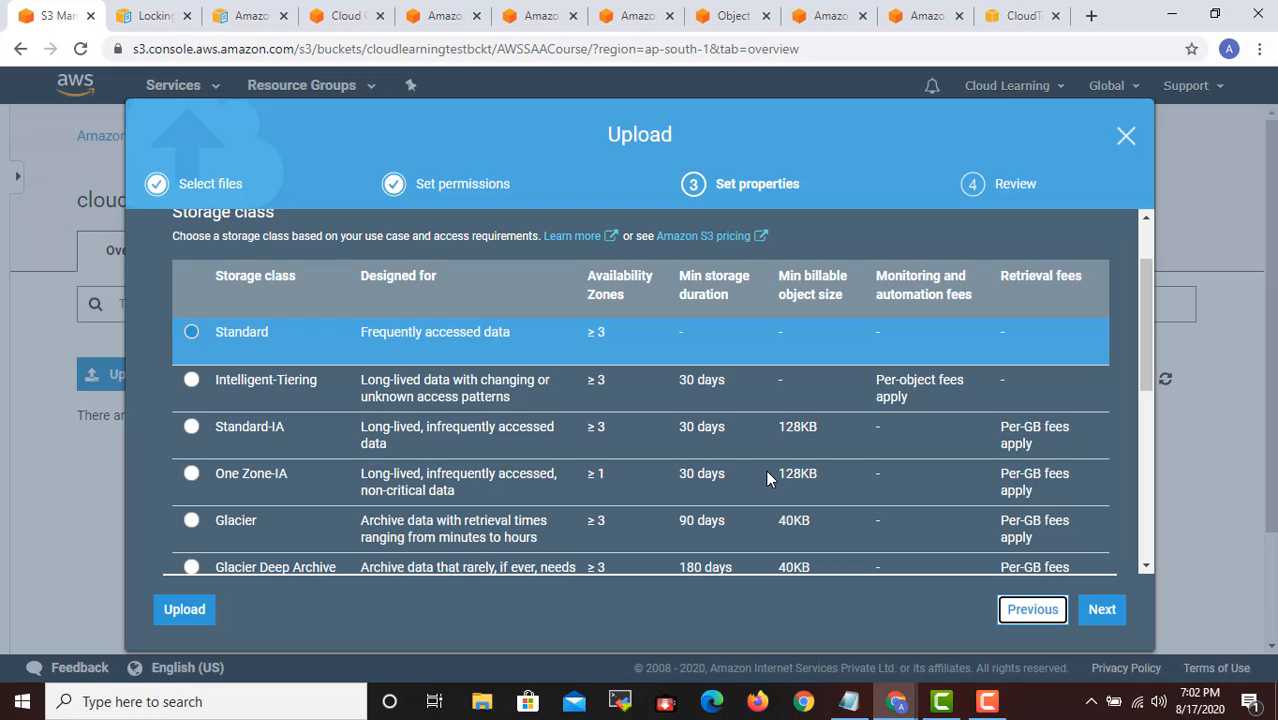
pyautogui.click(777, 113)
pyautogui.scroll(-2, 744, 325)
pyautogui.scroll(2, 600, 347)
pyautogui.scroll(-2, 806, 456)
pyautogui.scroll(2, 625, 457)
pyautogui.scroll(-1, 622, 440)
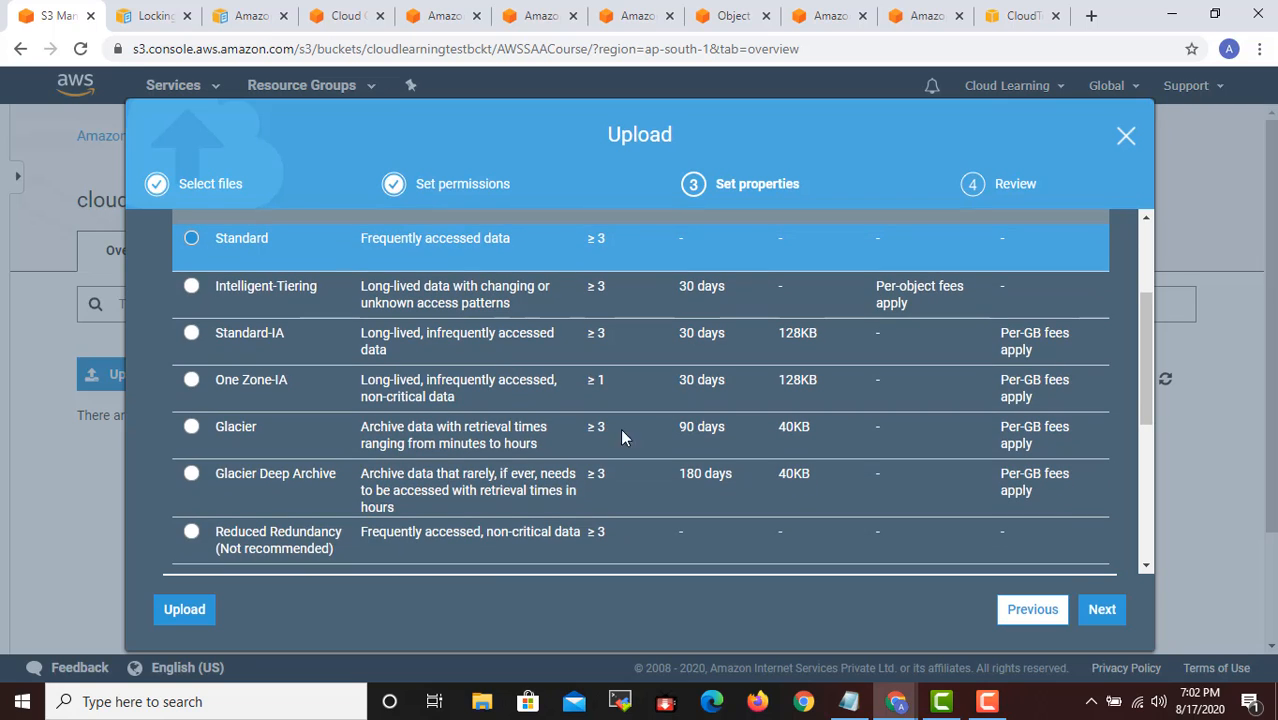
pyautogui.scroll(3, 400, 320)
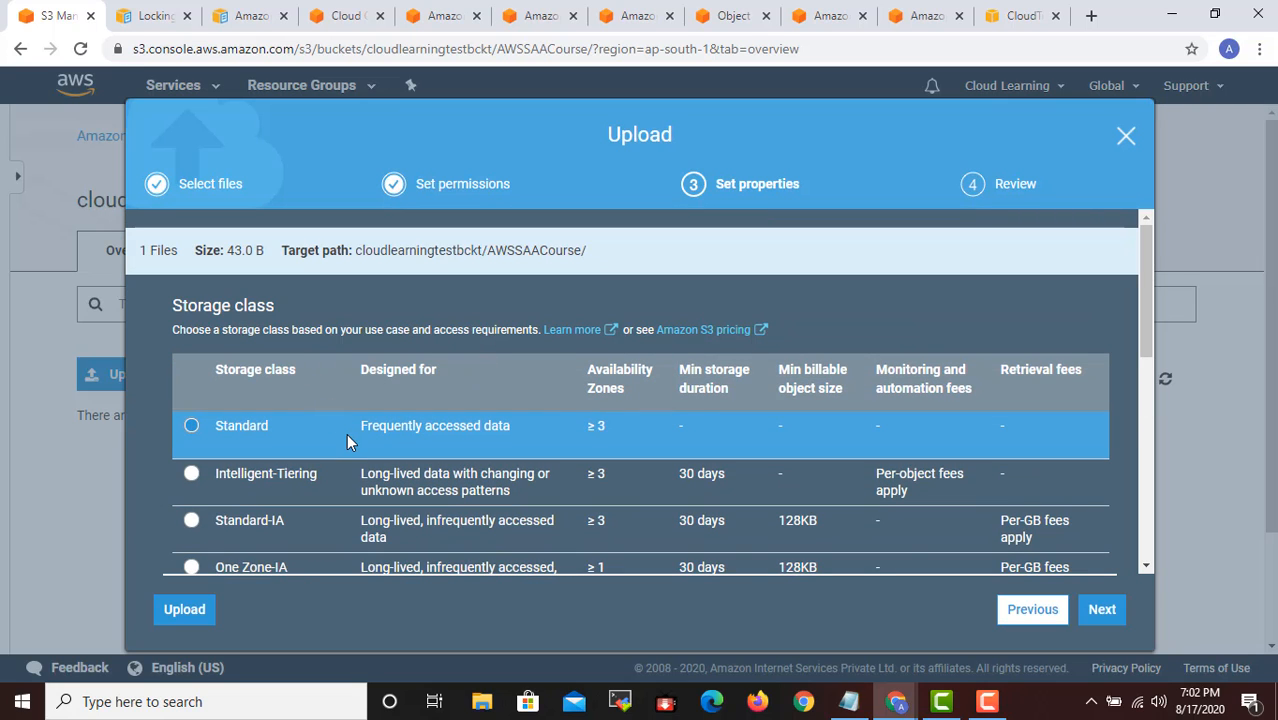
pyautogui.scroll(-1, 496, 382)
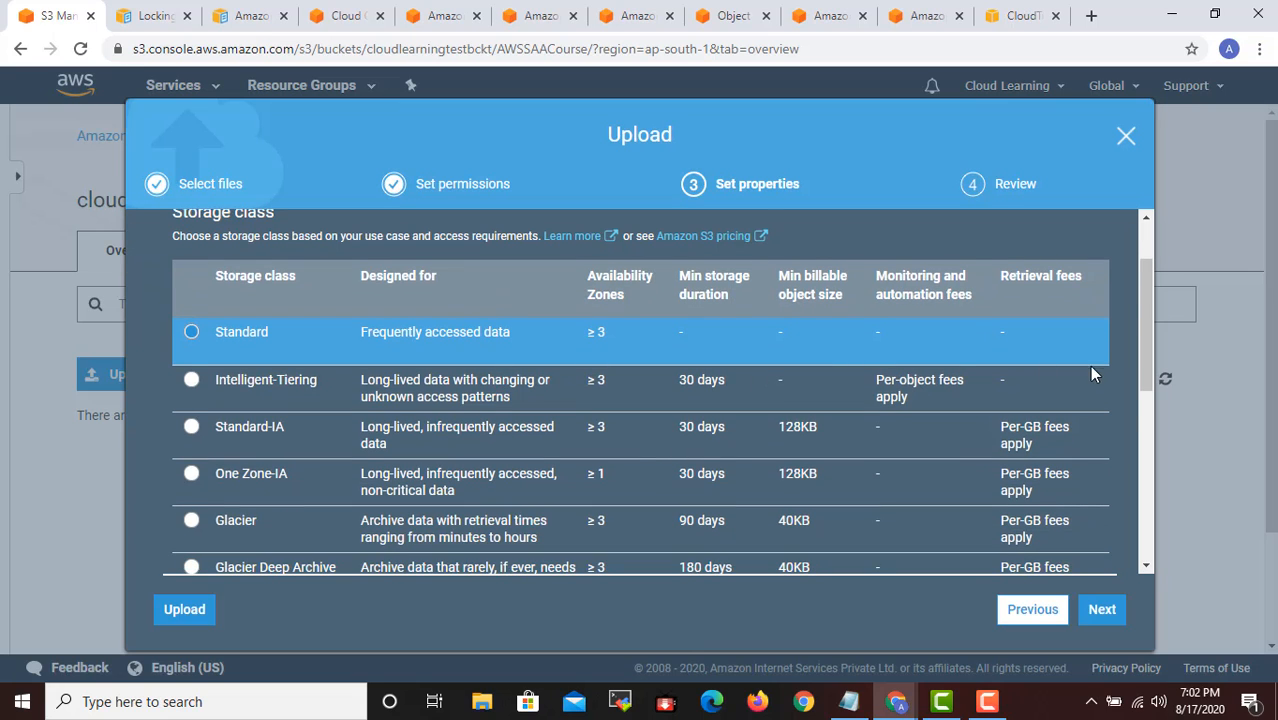
pyautogui.scroll(-1, 1091, 373)
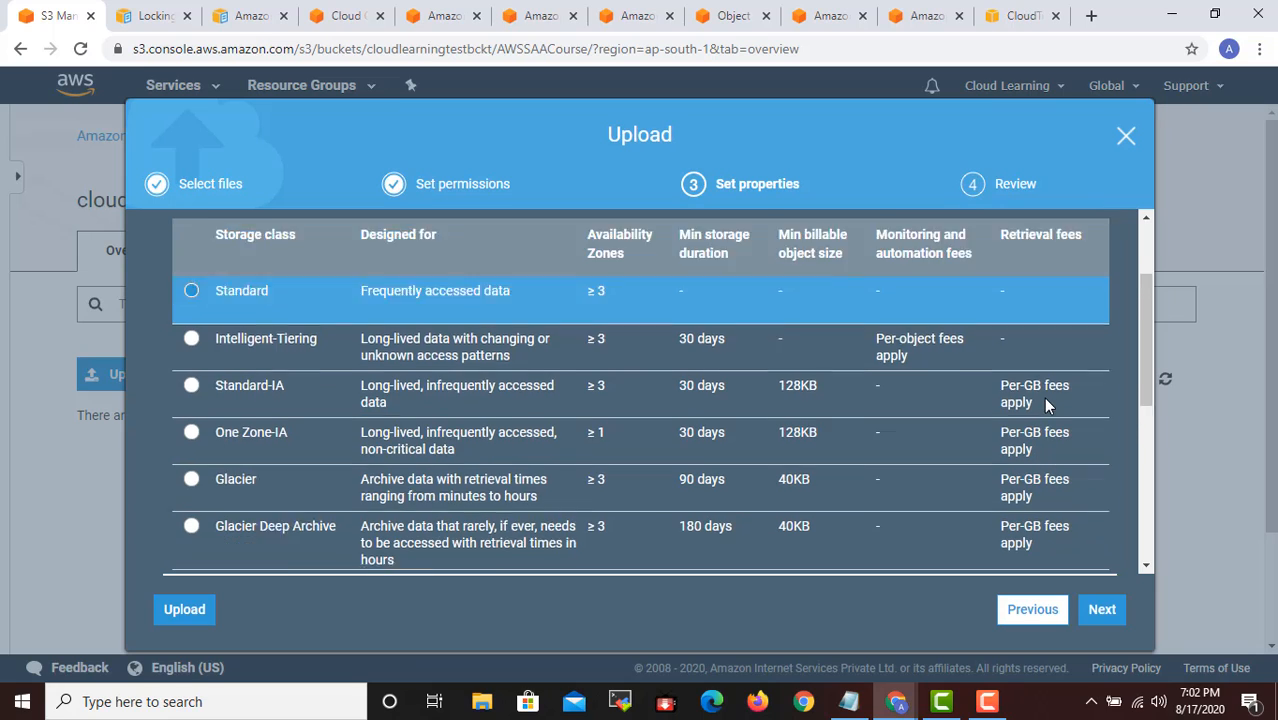
pyautogui.scroll(1, 1043, 403)
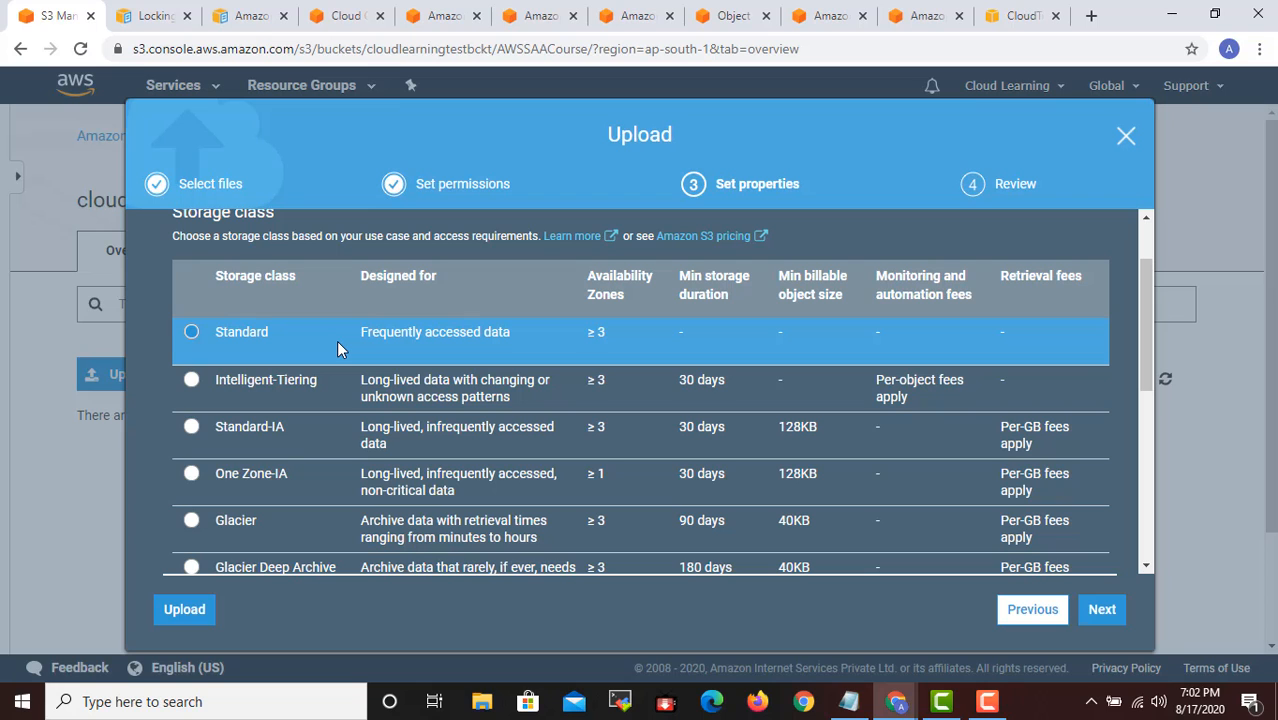
# - Switch to the S3 Master Class.txt notes in Notepad and add the heading "Standard" below the last line
pyautogui.click(848, 701)
pyautogui.scroll(-1, 1067, 552)
pyautogui.click(1075, 567)
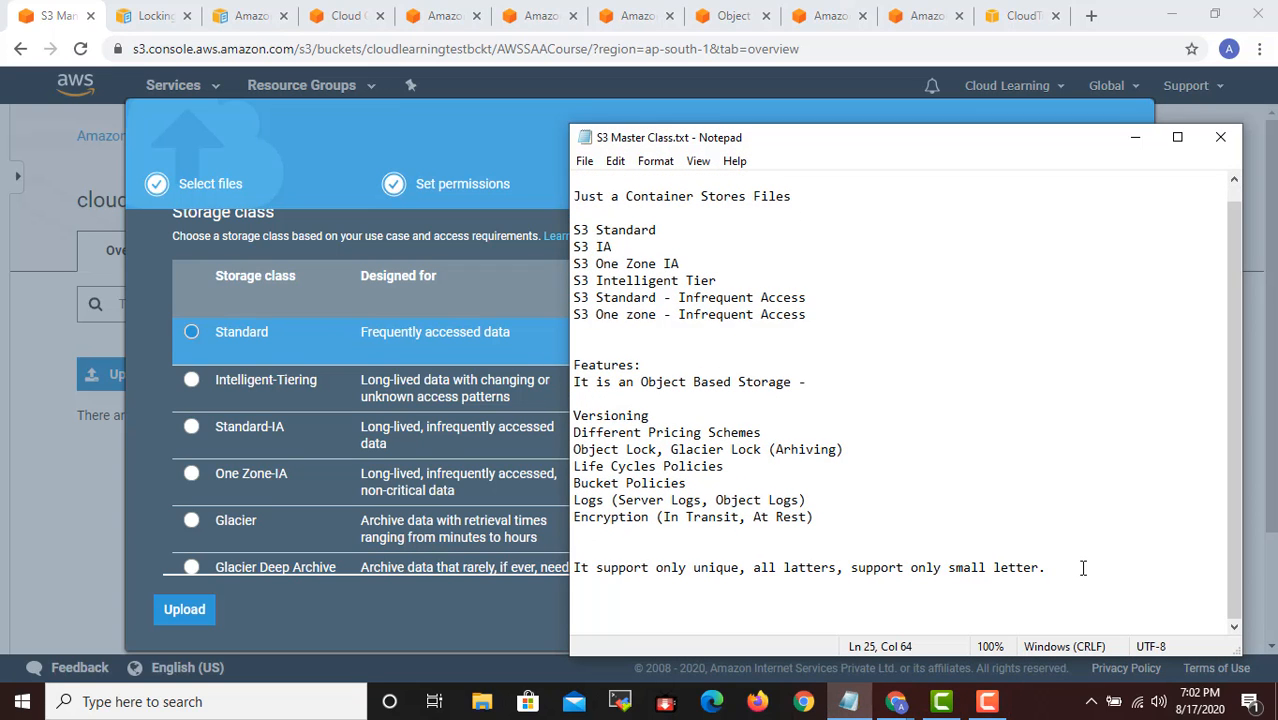
pyautogui.press('Return')
pyautogui.press('Return')
pyautogui.write('Standard')
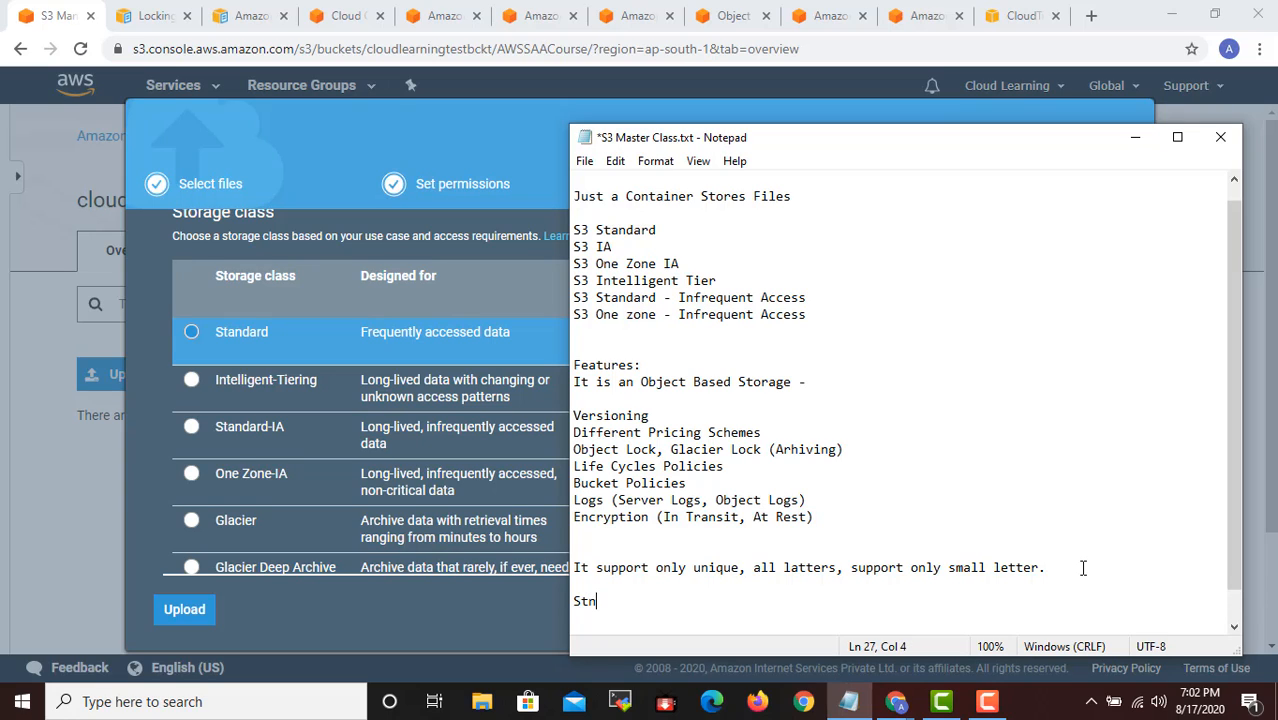
# - Under the Standard heading, write "At a time 3 copies will be maintained in 3 AZ, if you AZ goes down"
pyautogui.press('Return')
pyautogui.write('At a time 3 ')
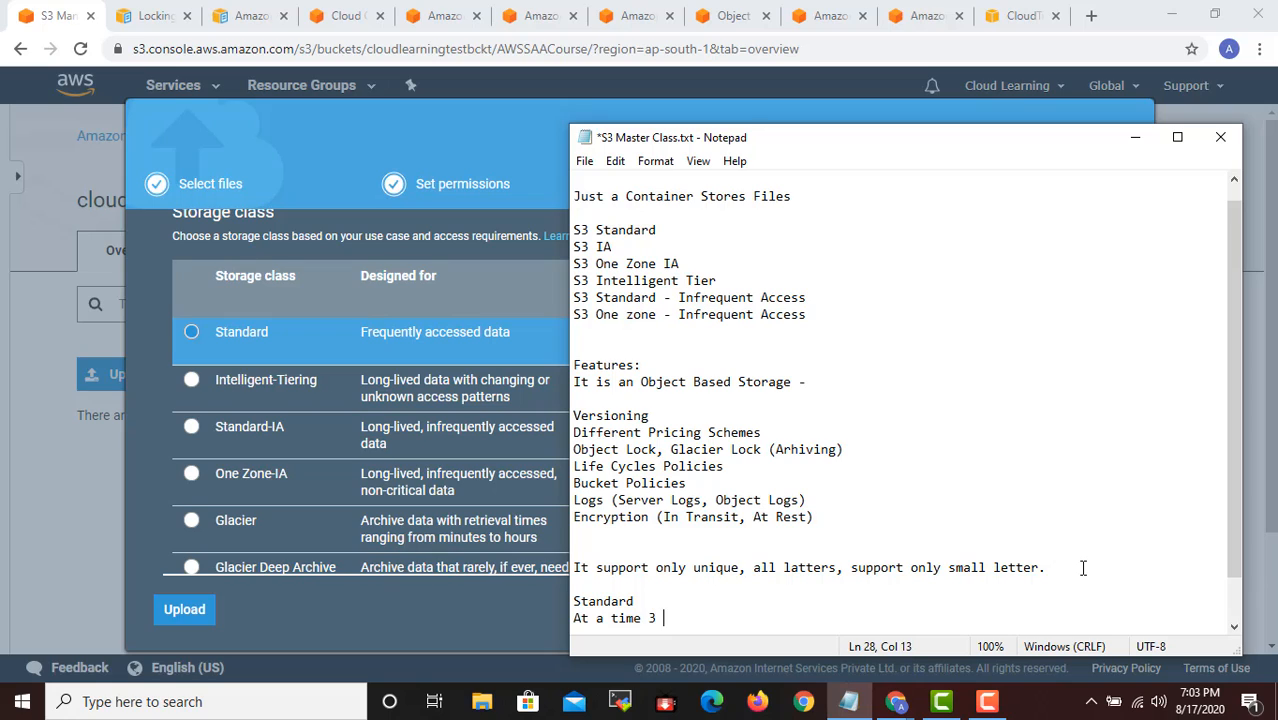
pyautogui.write('copies will be ')
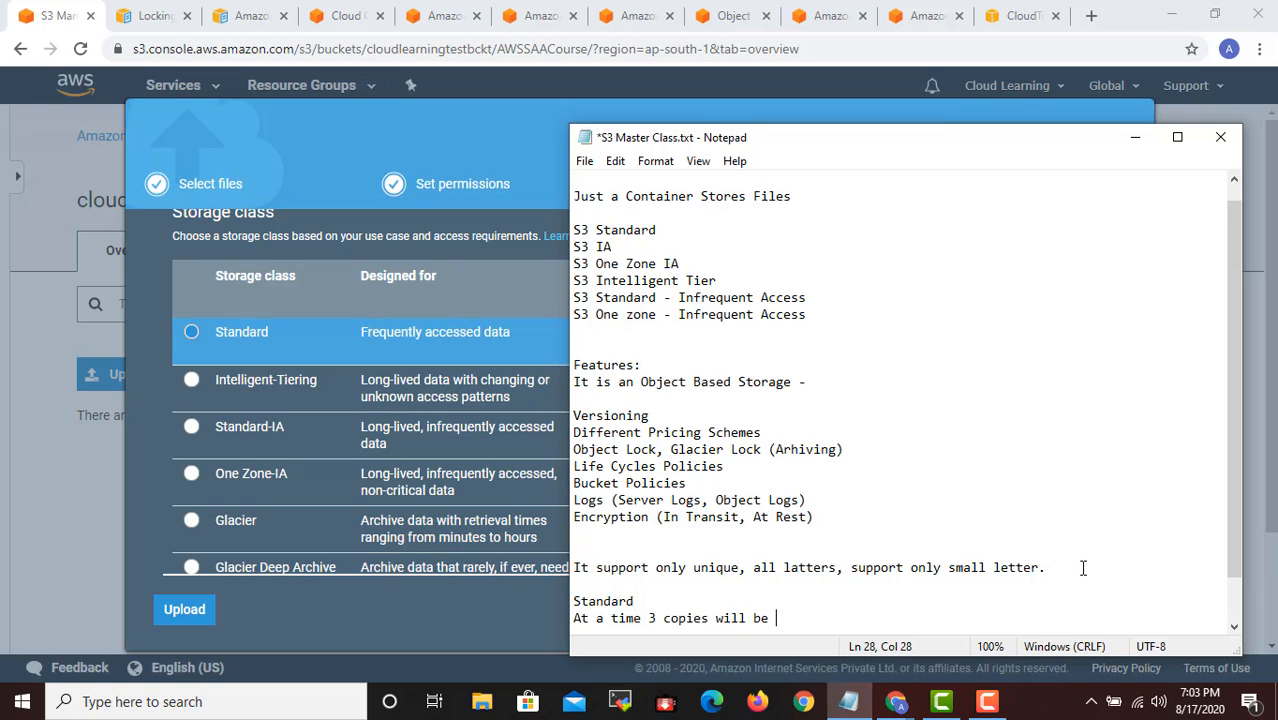
pyautogui.write('maintained in 3 ')
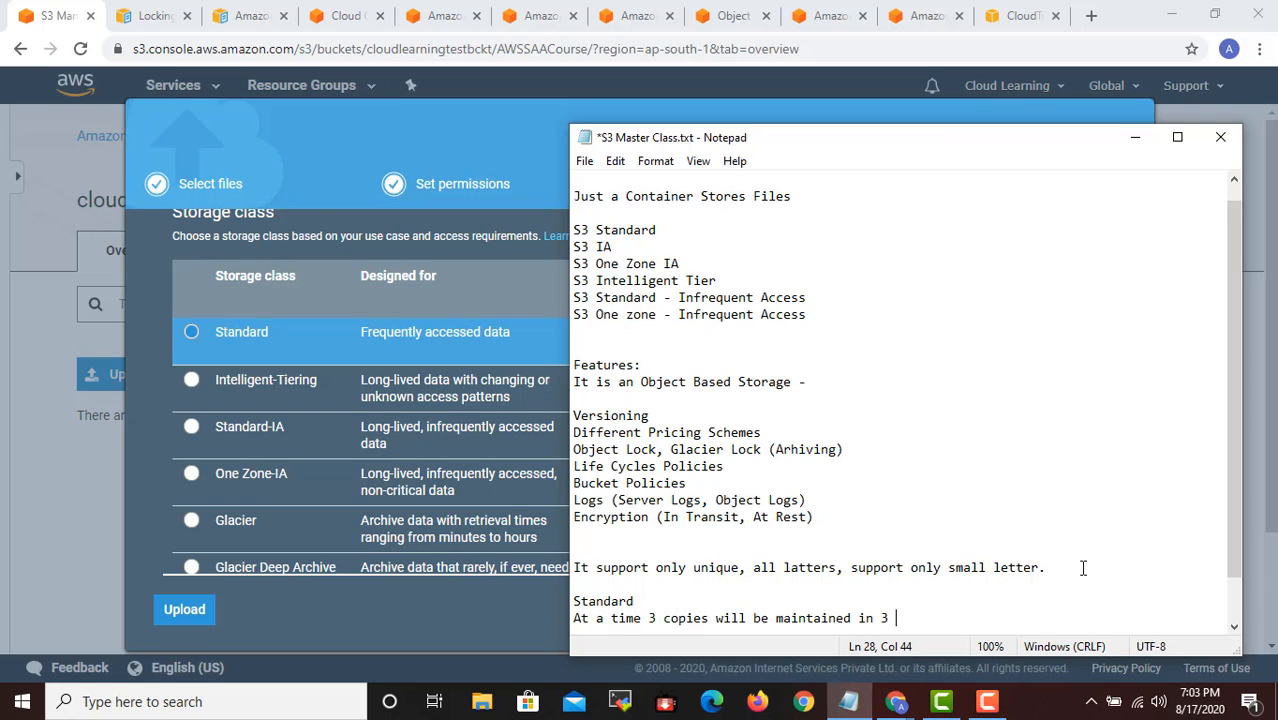
pyautogui.write('AZ, if you AZ goes')
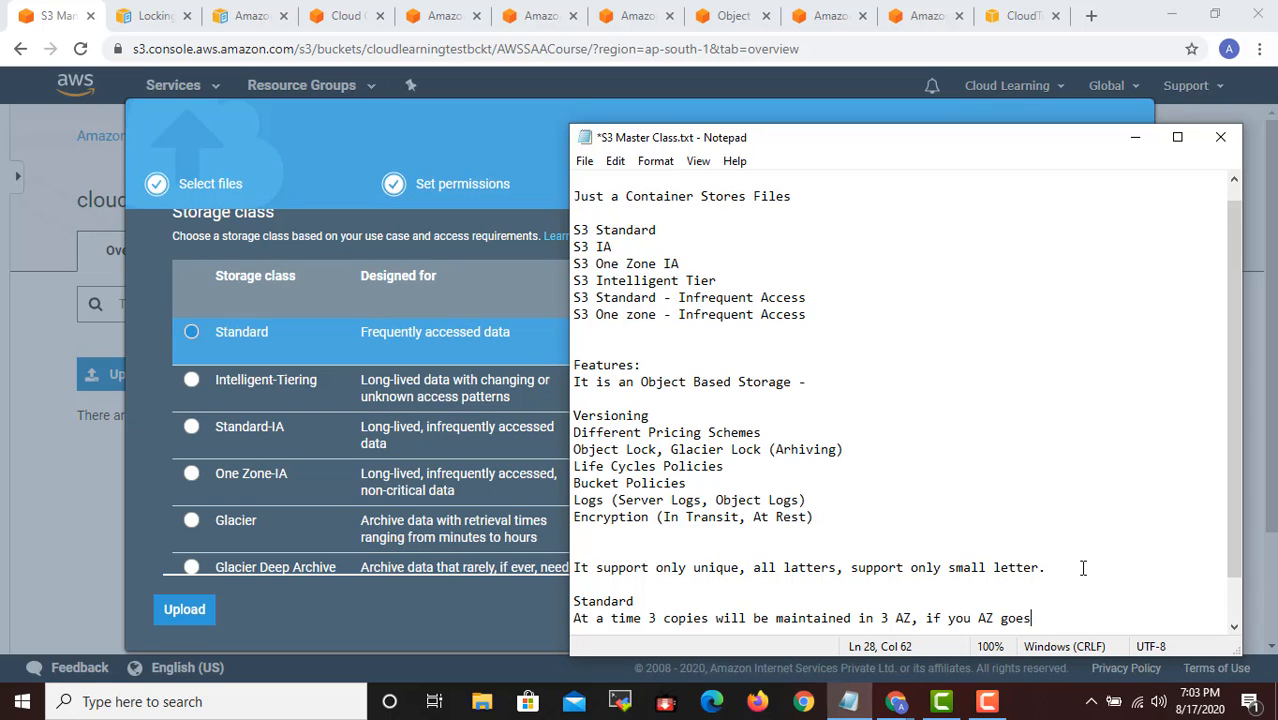
pyautogui.write(' down')
# - Insert "2" before "AZ goes down" in the Standard note
pyautogui.hotkey('ctrl', 'Left')
pyautogui.hotkey('ctrl', 'Left')
pyautogui.hotkey('ctrl', 'Left')
pyautogui.hotkey('ctrl', 'Left')
pyautogui.hotkey('ctrl', 'Left')
pyautogui.hotkey('ctrl', 'Left')
pyautogui.hotkey('ctrl', 'Left')
pyautogui.hotkey('ctrl', 'Left')
pyautogui.hotkey('ctrl', 'Left')
pyautogui.hotkey('ctrl', 'Left')
pyautogui.hotkey('ctrl', 'Left')
pyautogui.hotkey('ctrl', 'Right')
pyautogui.hotkey('ctrl', 'Right')
pyautogui.hotkey('ctrl', 'Right')
pyautogui.hotkey('ctrl', 'Right')
pyautogui.hotkey('ctrl', 'Right')
pyautogui.hotkey('ctrl', 'Right')
pyautogui.press('End')
pyautogui.hotkey('ctrl', 'Left')
pyautogui.hotkey('ctrl', 'Left')
pyautogui.hotkey('ctrl', 'Left')
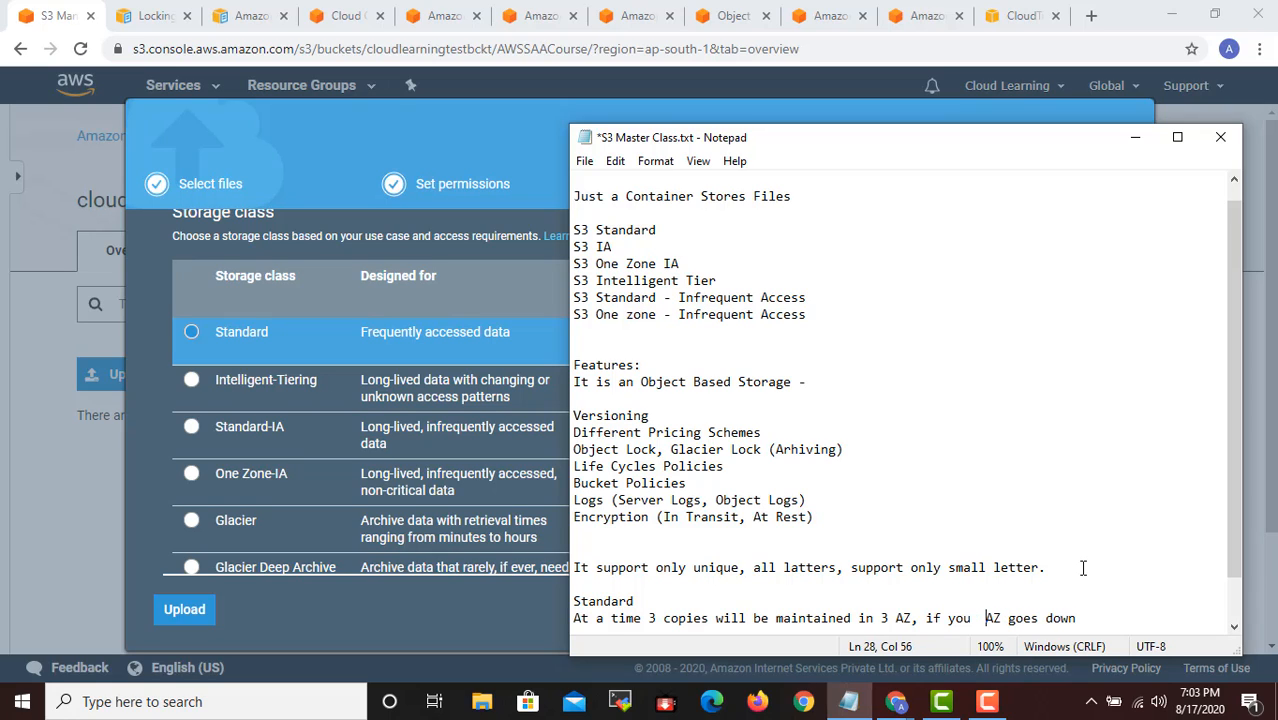
pyautogui.write('2')
pyautogui.press('End')
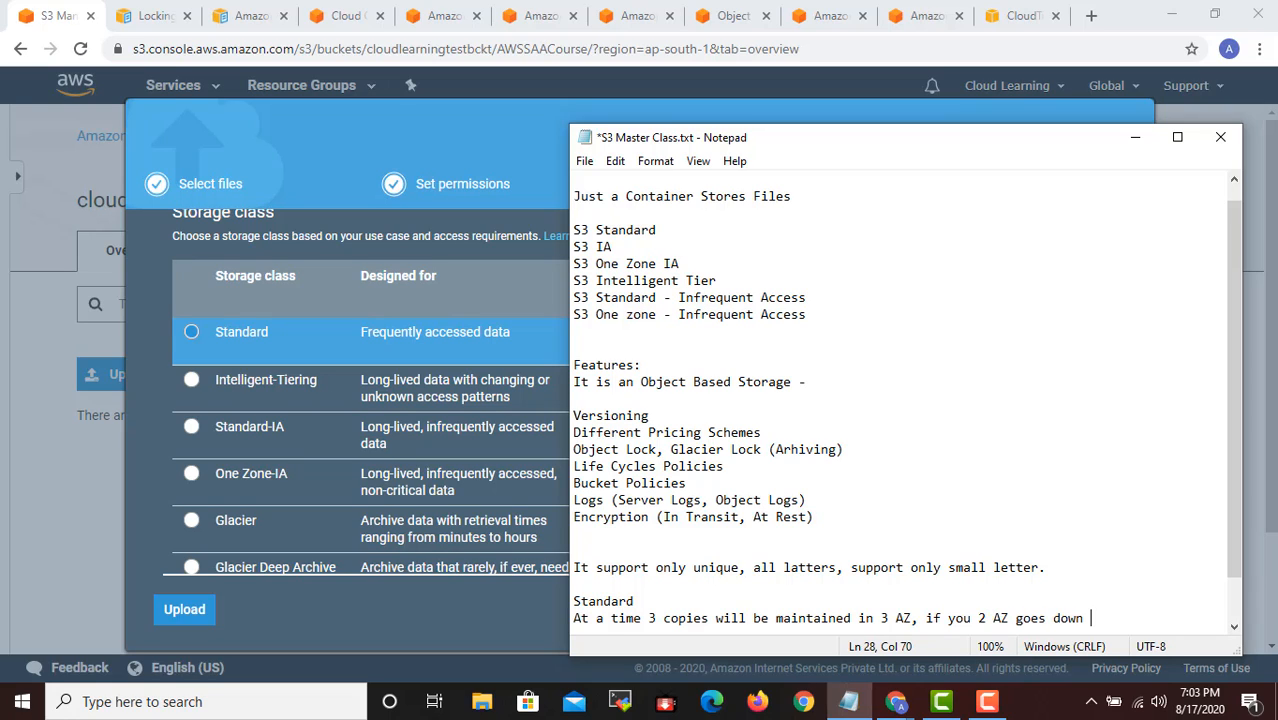
# - Complete the Standard note with "it still will be able to maintain."
pyautogui.write('it still will be a')
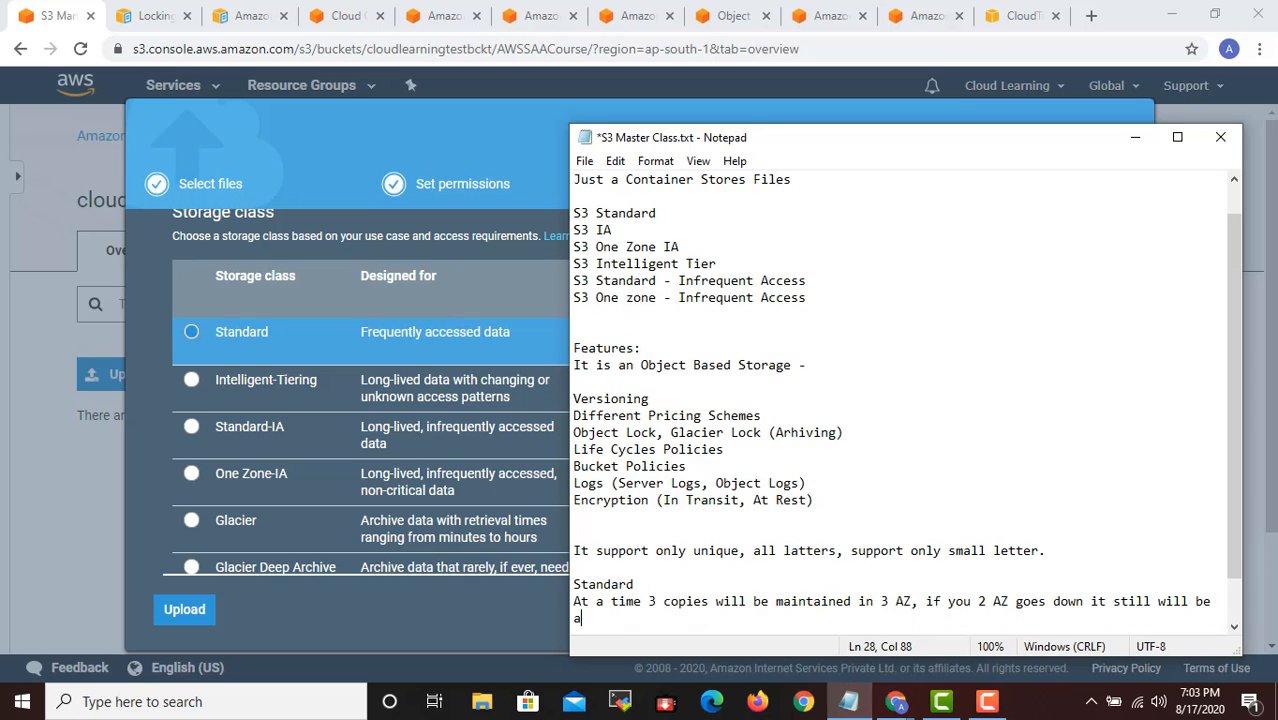
pyautogui.write('ble to main')
pyautogui.scroll(-1, 1090, 610)
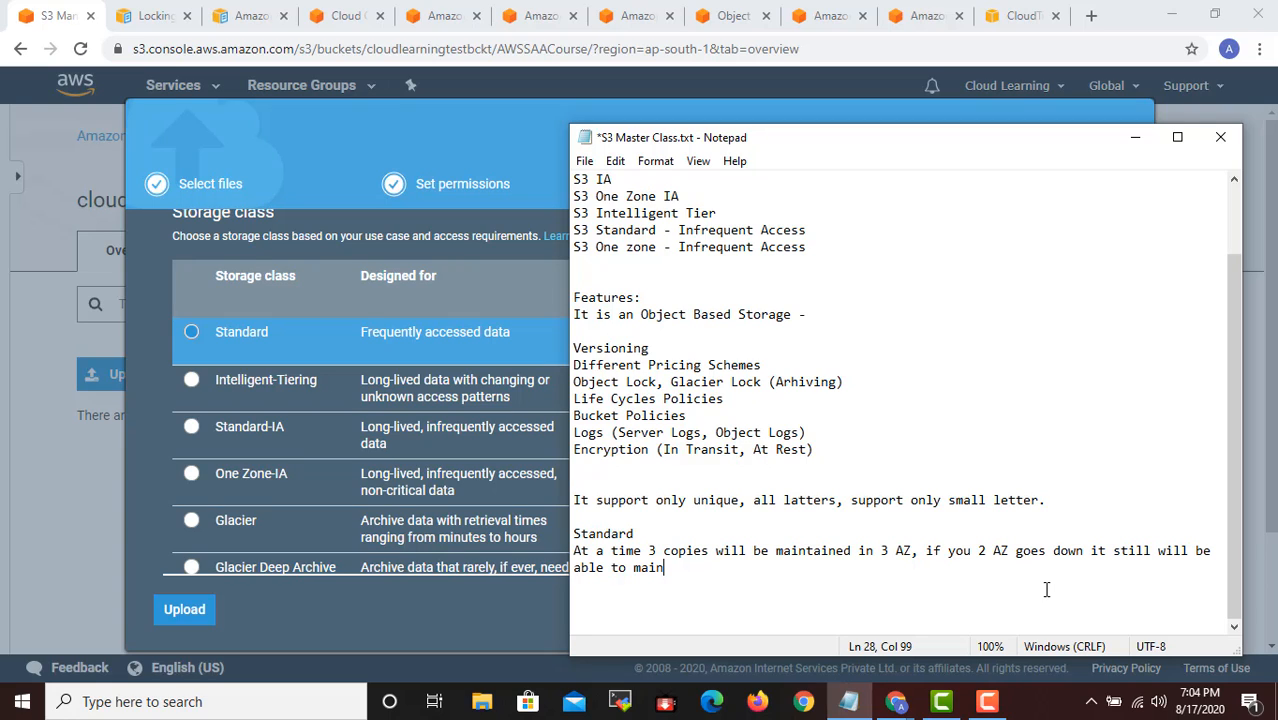
pyautogui.write('.')
pyautogui.press('BackSpace')
pyautogui.write('tain.')
# - Return to the S3 upload in the browser, compare Standard with Intelligent-Tiering and select Intelligent-Tiering as the storage class
pyautogui.click(1135, 140)
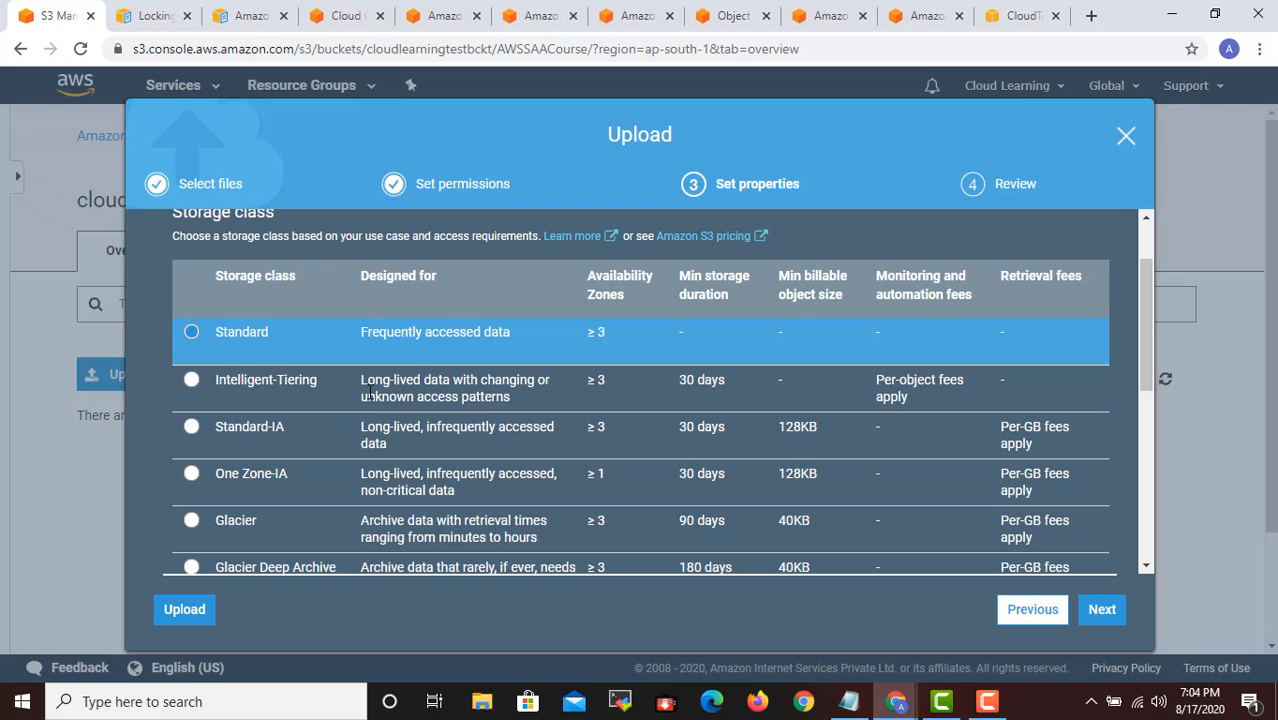
pyautogui.click(192, 383)
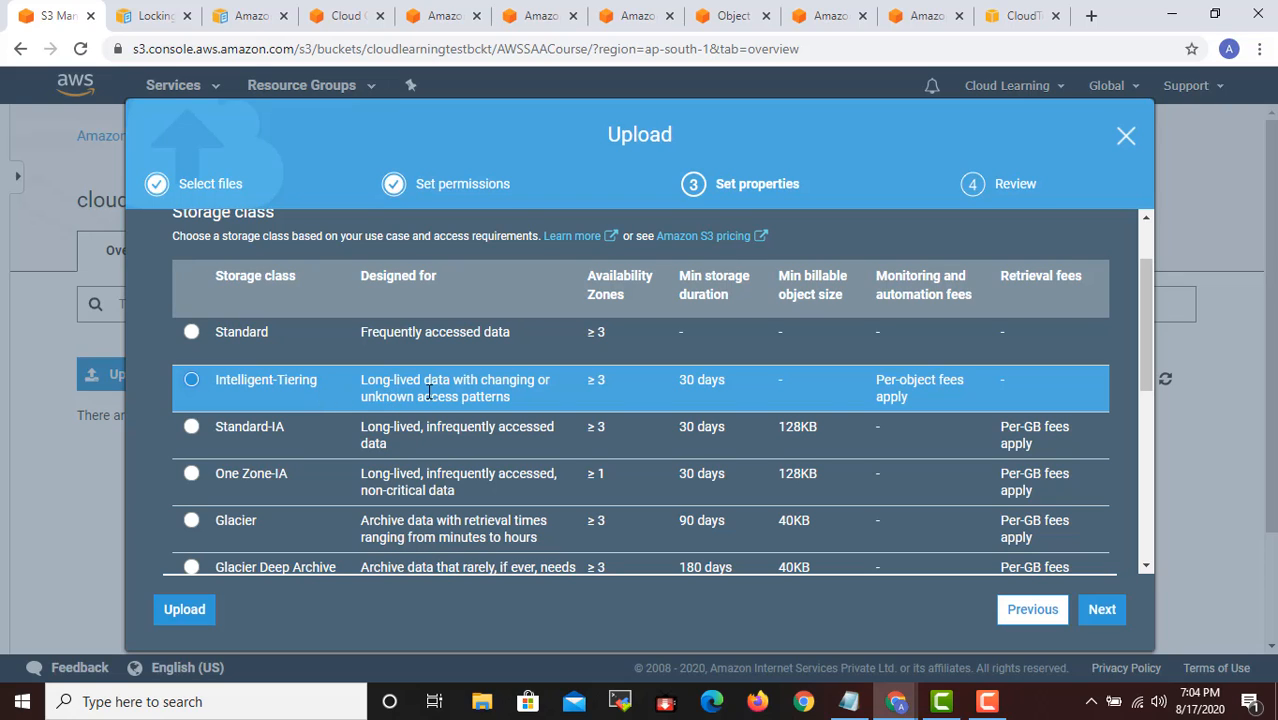
pyautogui.click(193, 337)
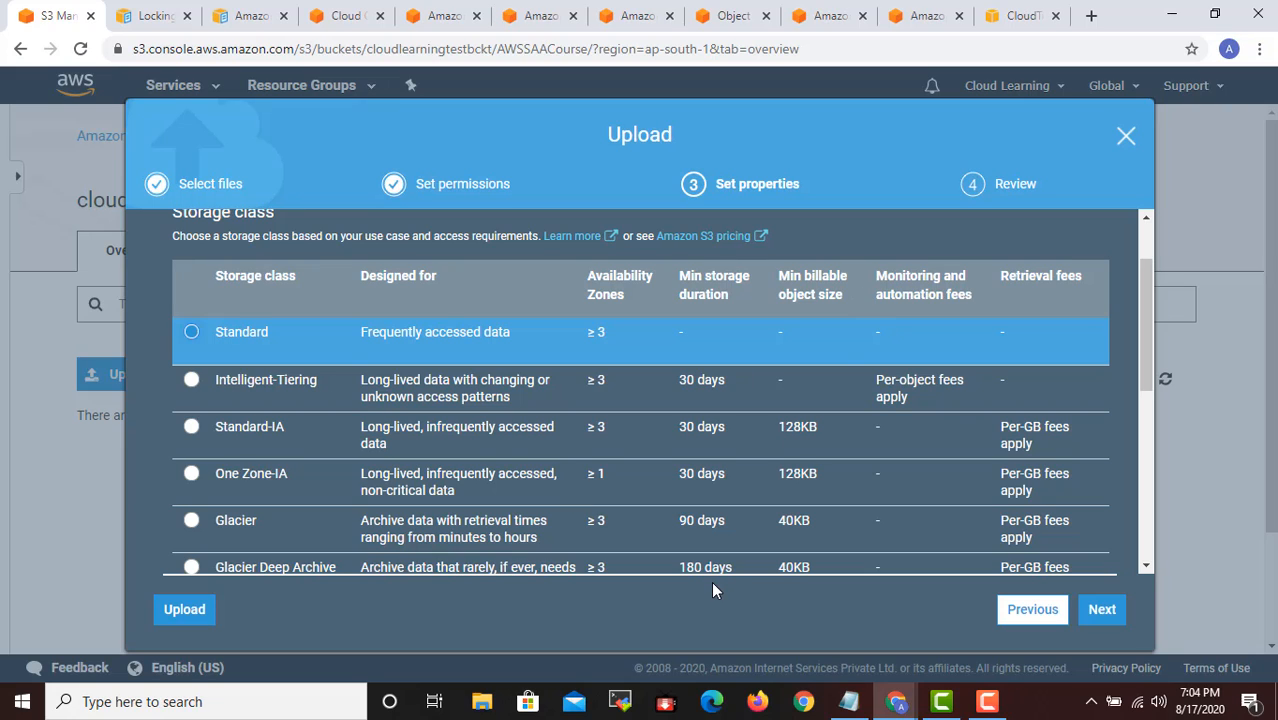
pyautogui.click(290, 381)
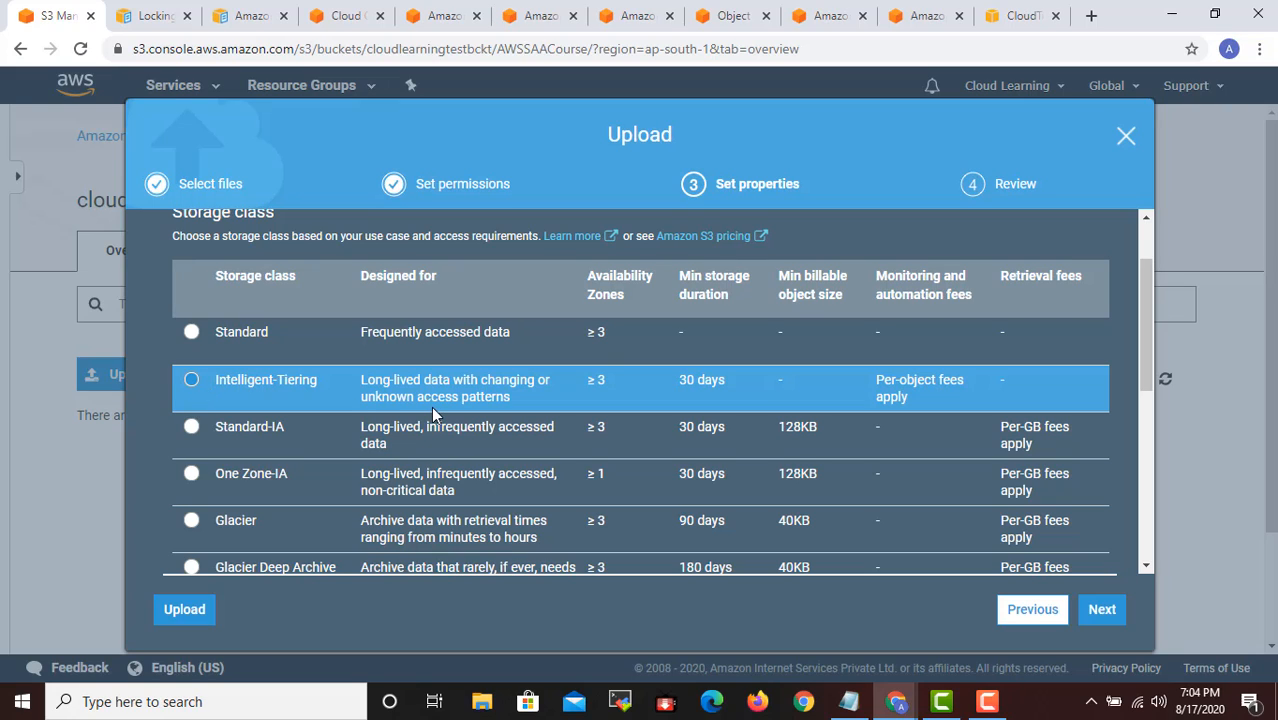
pyautogui.click(612, 336)
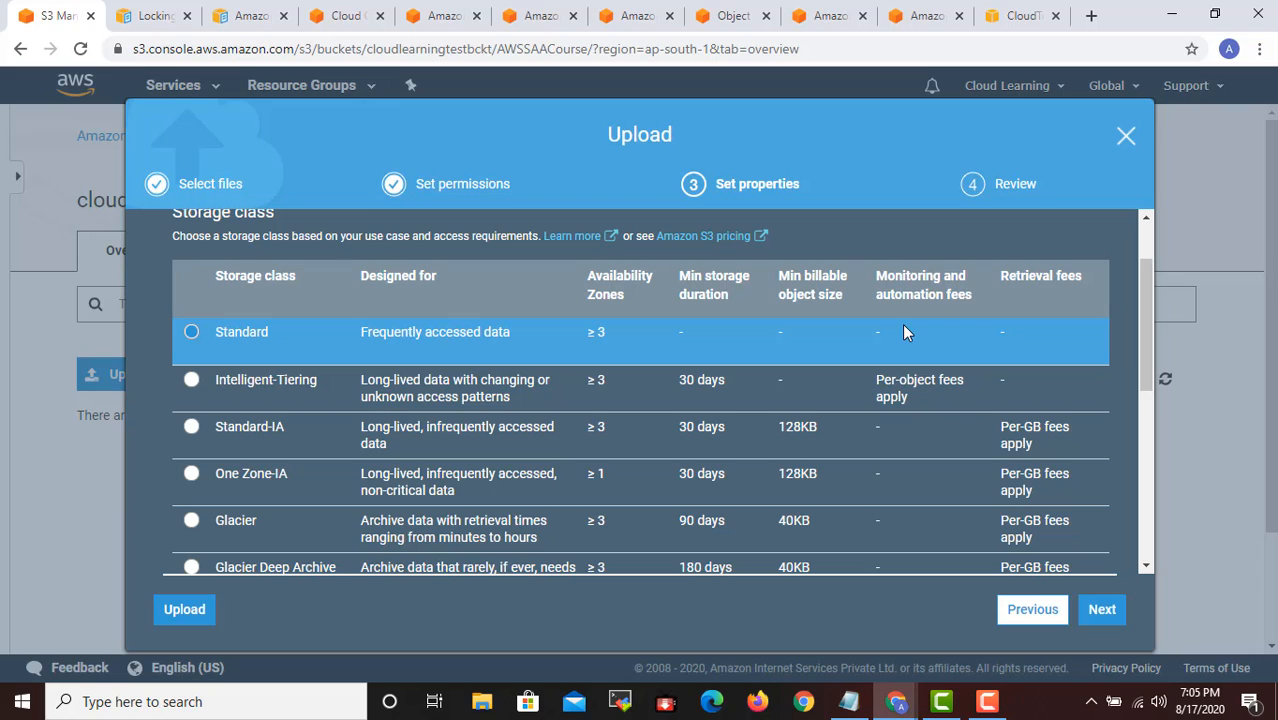
pyautogui.click(424, 380)
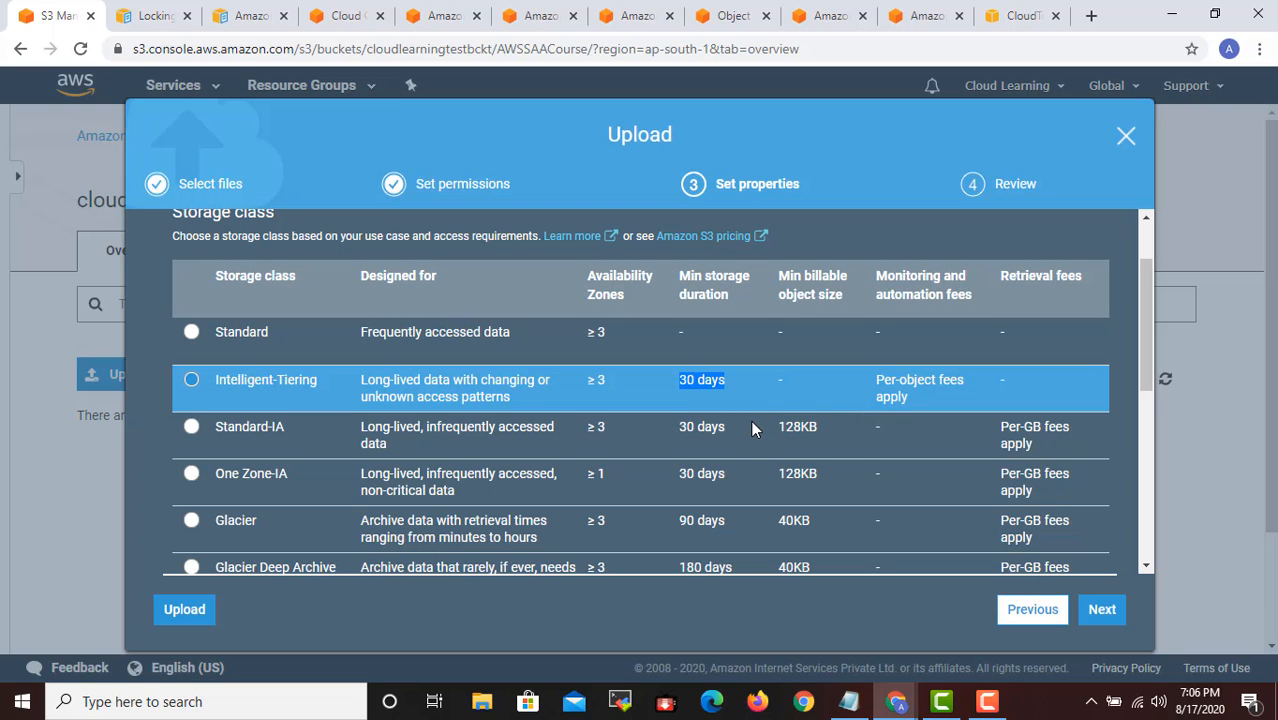
pyautogui.scroll(-1, 735, 426)
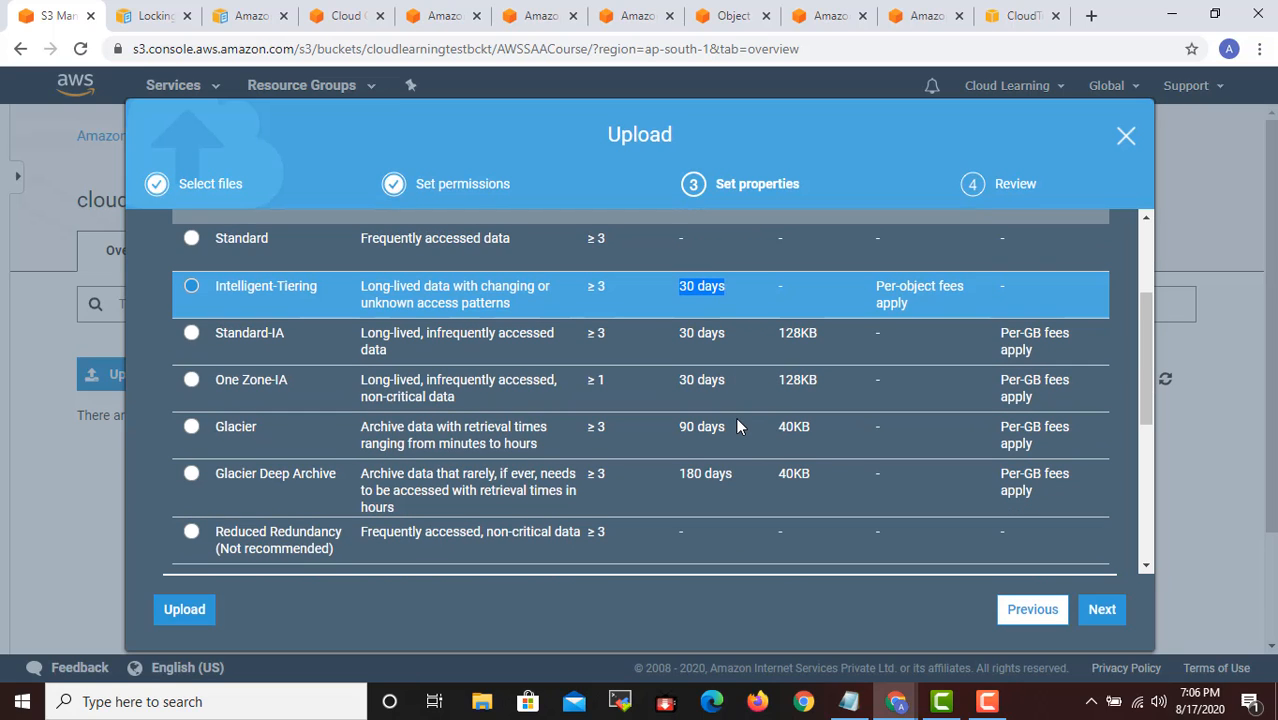
# - Try Standard-IA and One Zone-IA as the storage class, highlighting the "non-critical data" description, and finish on Glacier
pyautogui.click(240, 340)
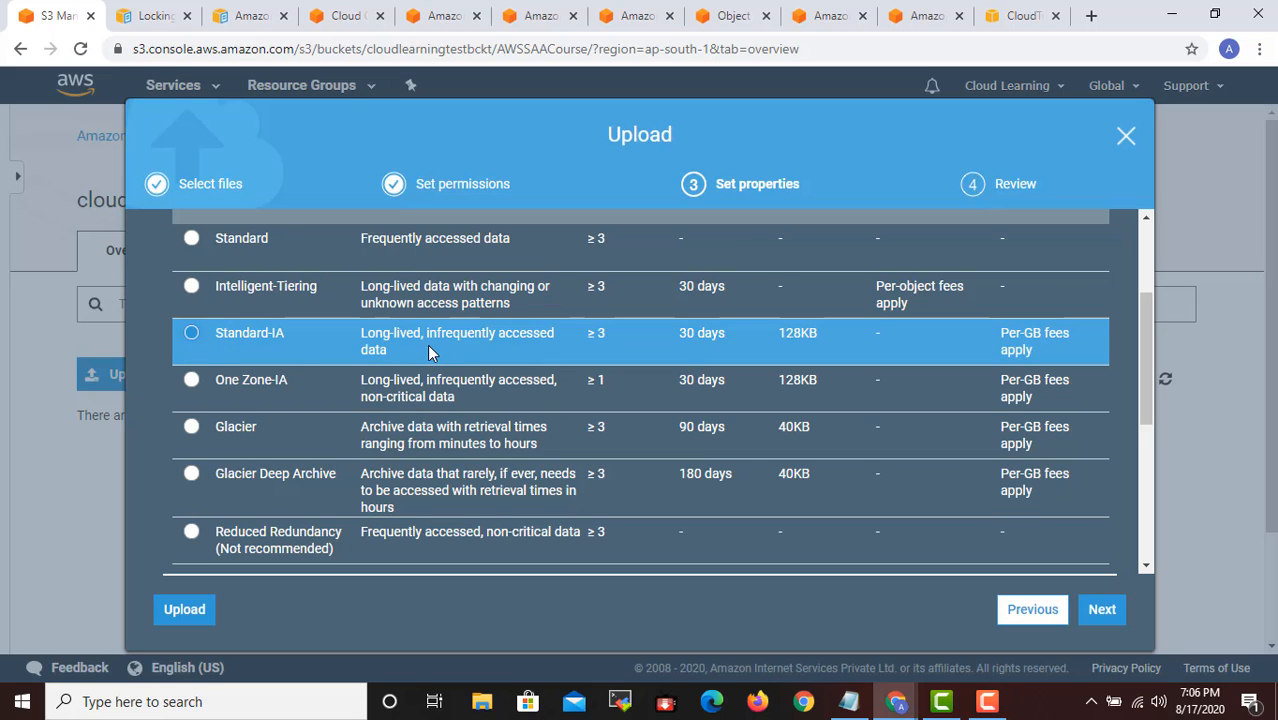
pyautogui.scroll(1, 442, 355)
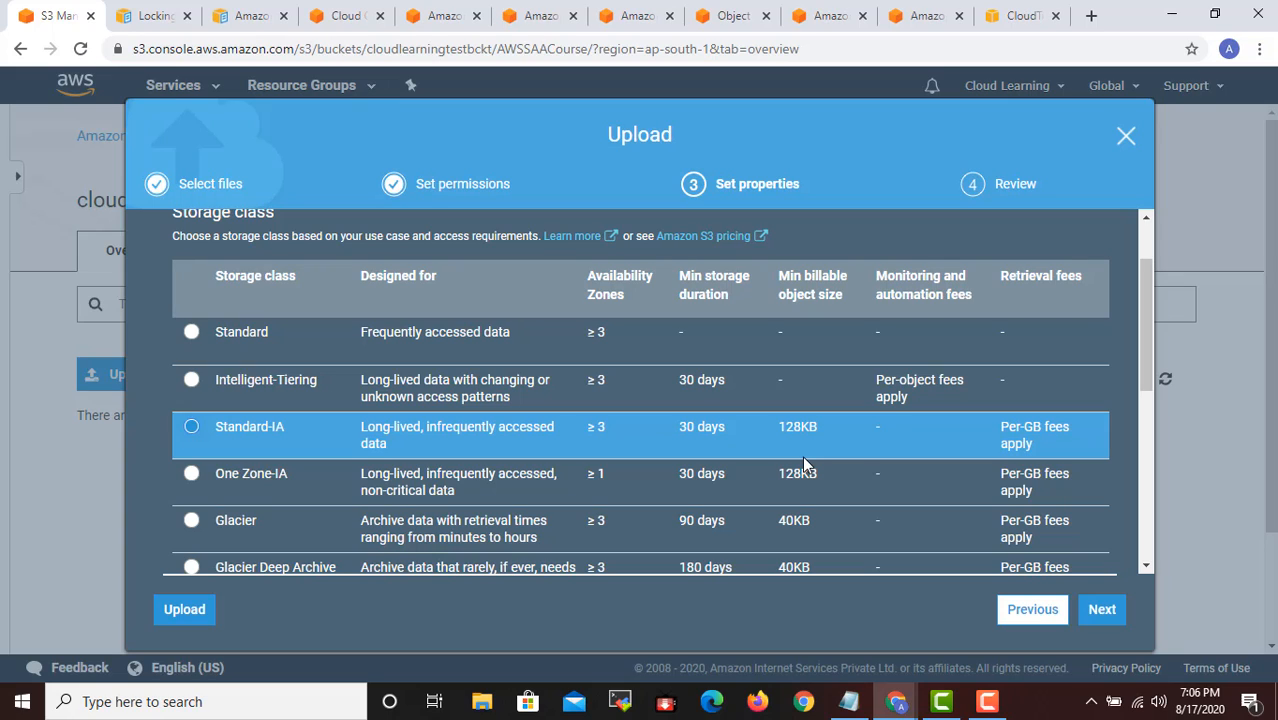
pyautogui.click(229, 481)
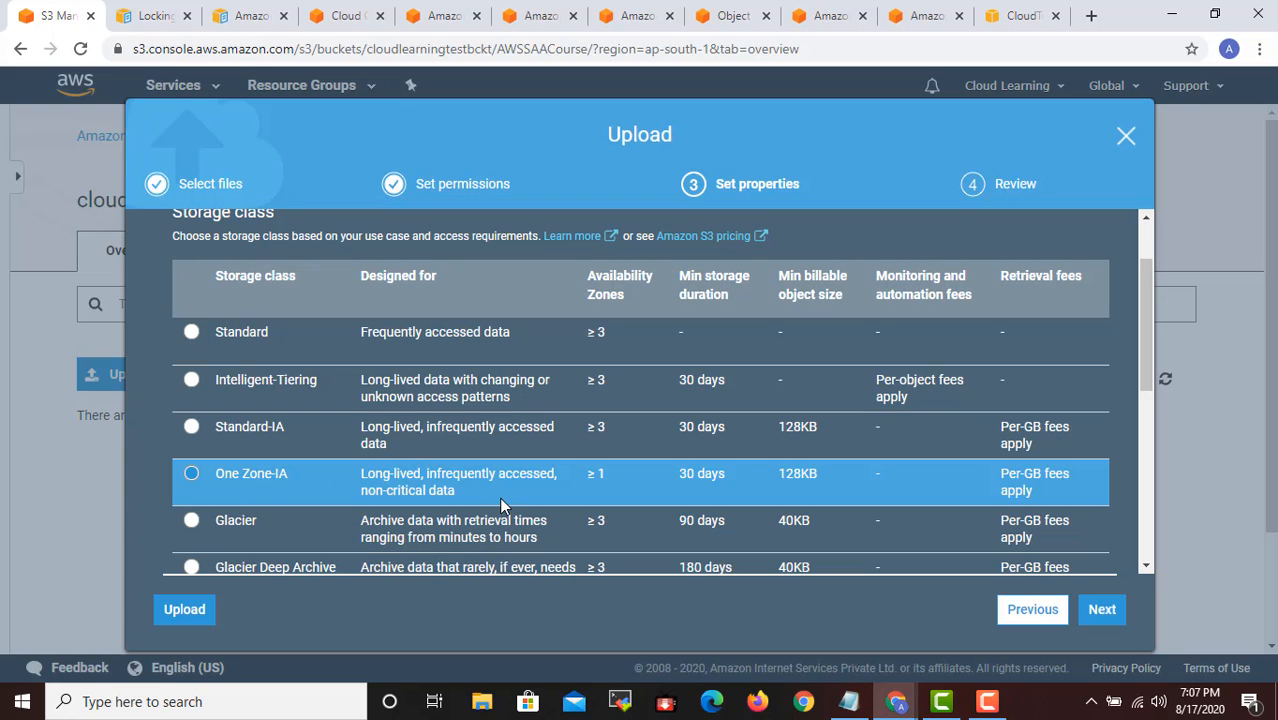
pyautogui.moveTo(466, 494); pyautogui.dragTo(360, 498)
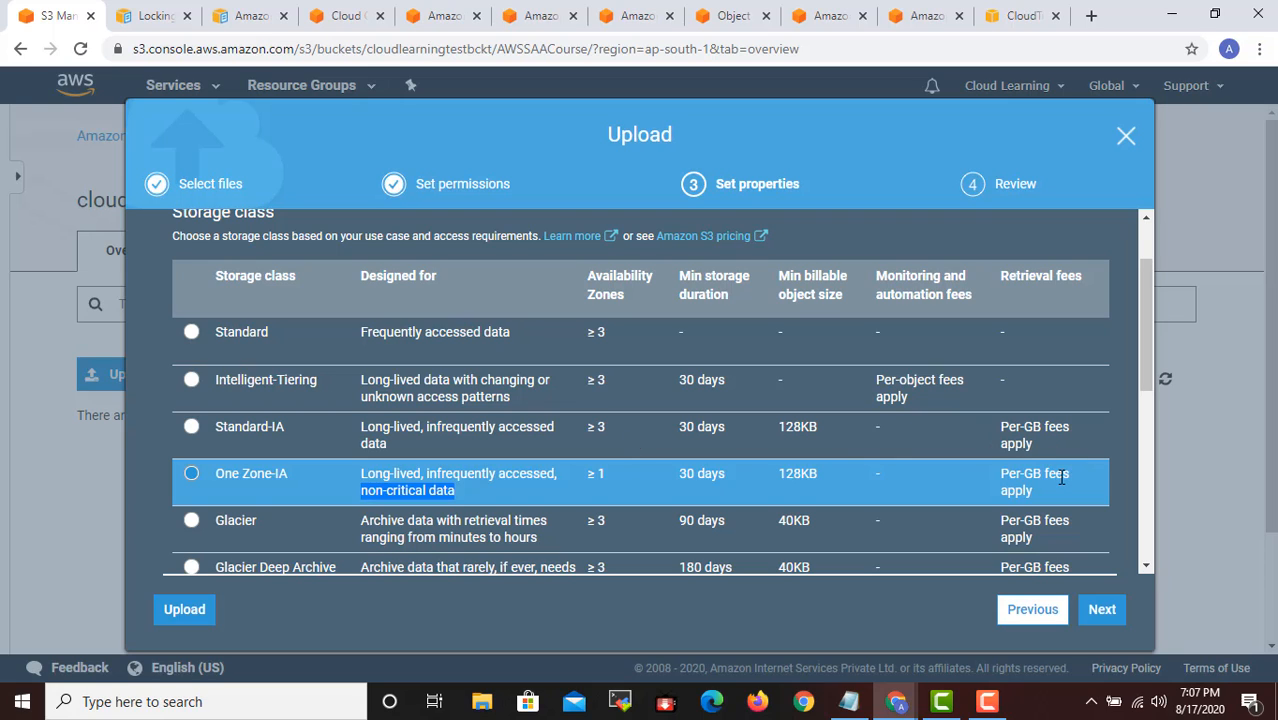
pyautogui.scroll(-1, 1062, 477)
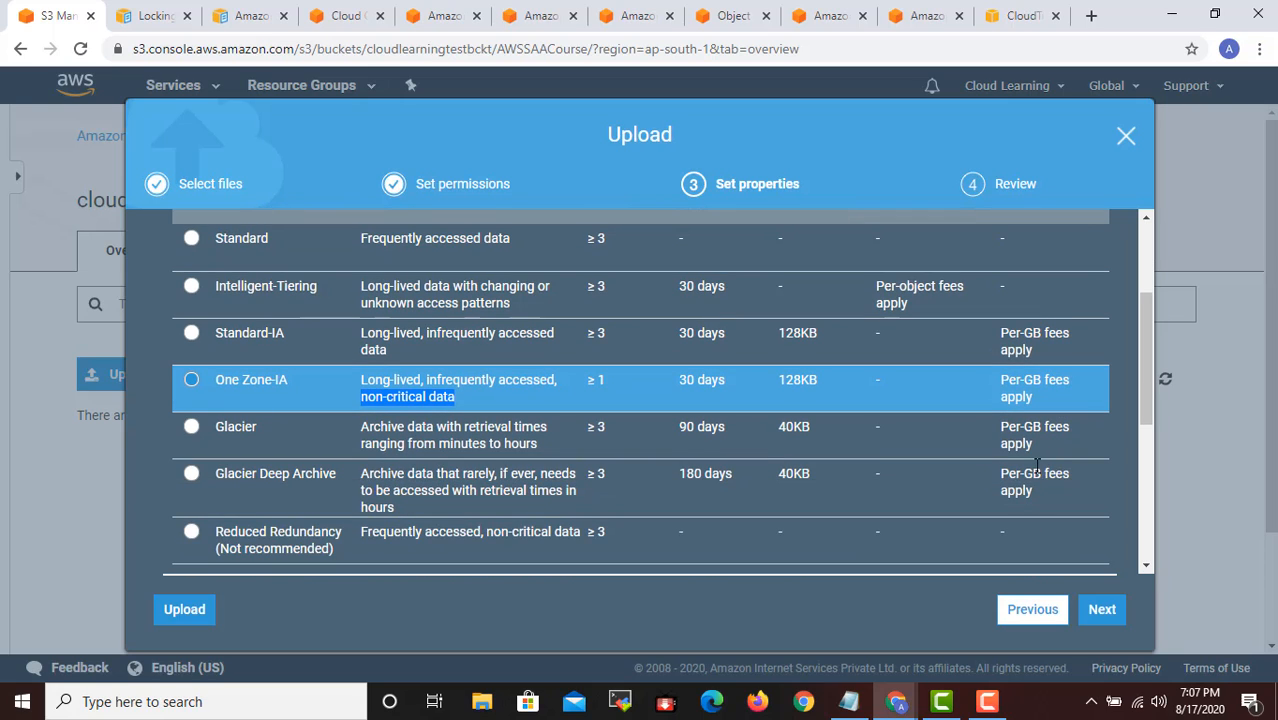
pyautogui.click(325, 432)
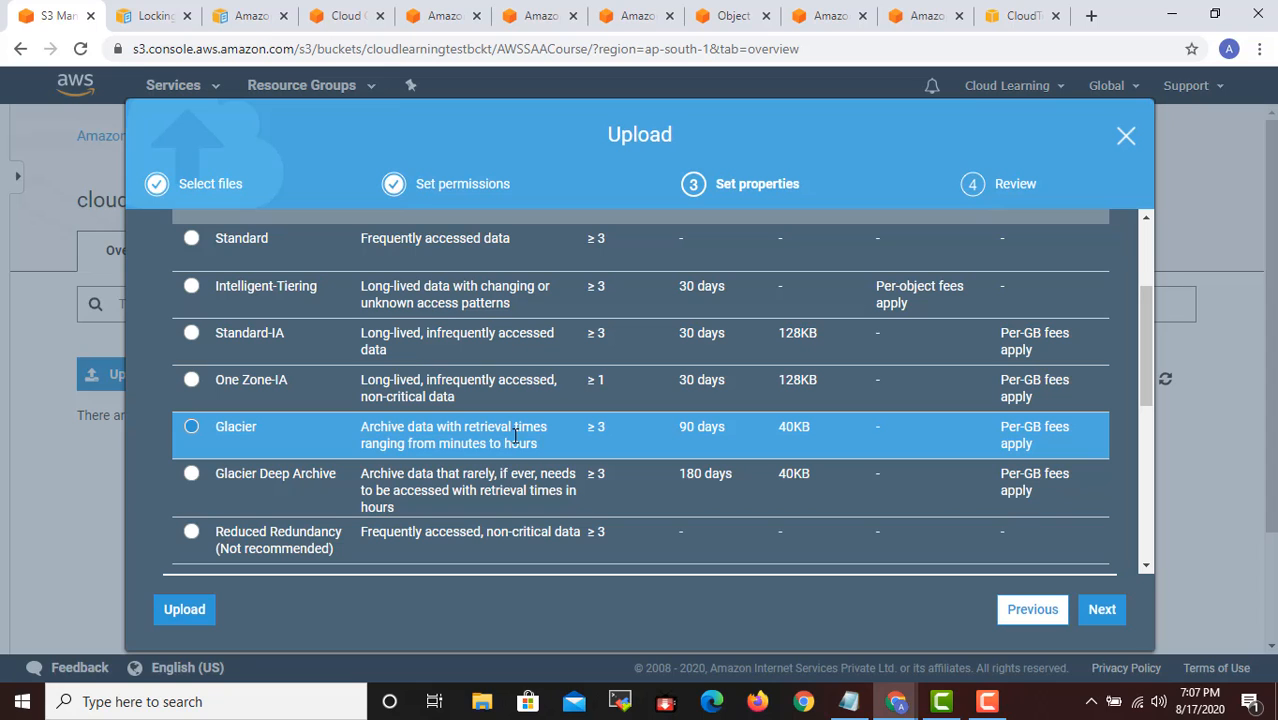
# - Switch to the Notepad notes and add the paragraph "By using Life Cycle Policies you can move your data to Glacier Storage Cheapest Pricing"
pyautogui.click(849, 701)
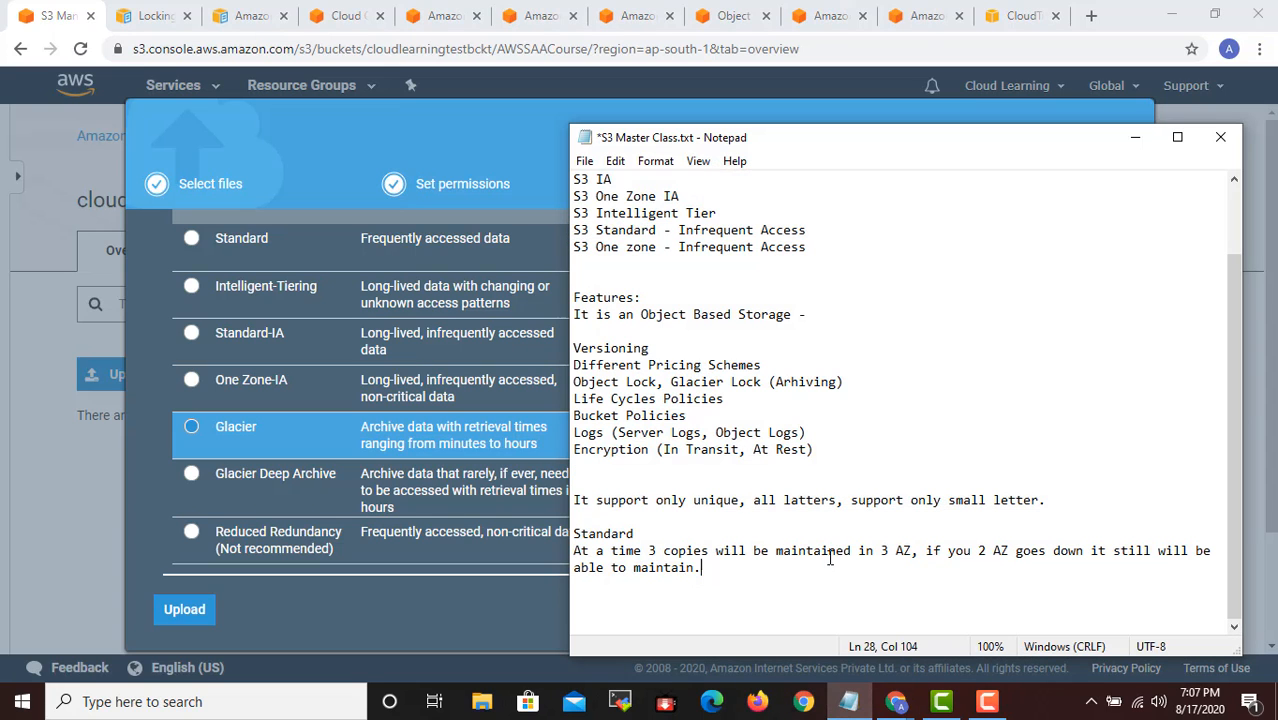
pyautogui.press('Return')
pyautogui.press('Return')
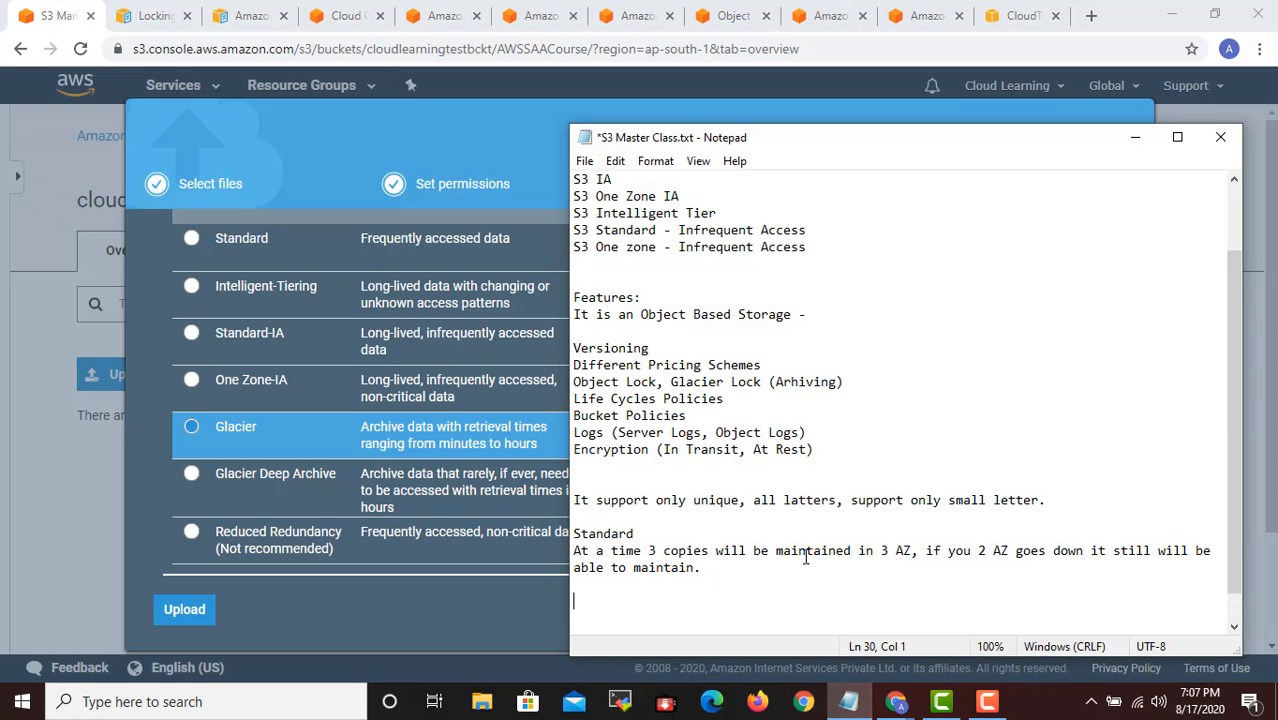
pyautogui.write('By using Life Cycl')
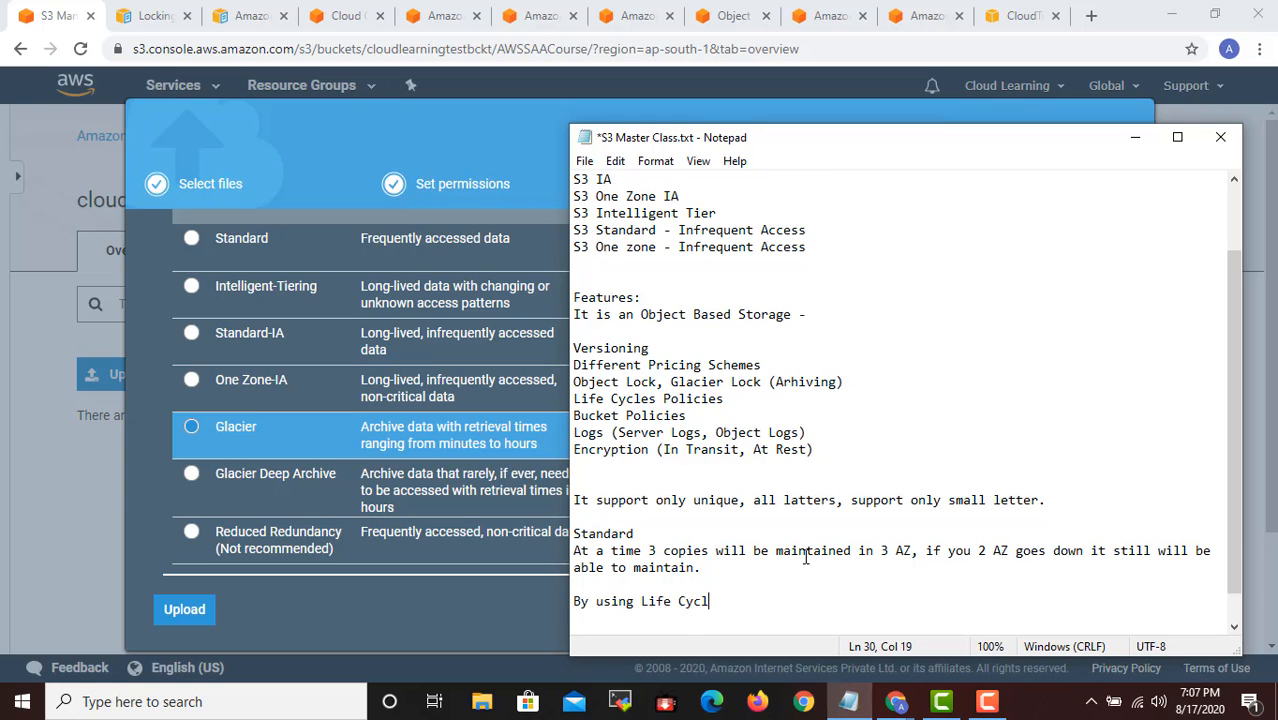
pyautogui.write('e Policies you c')
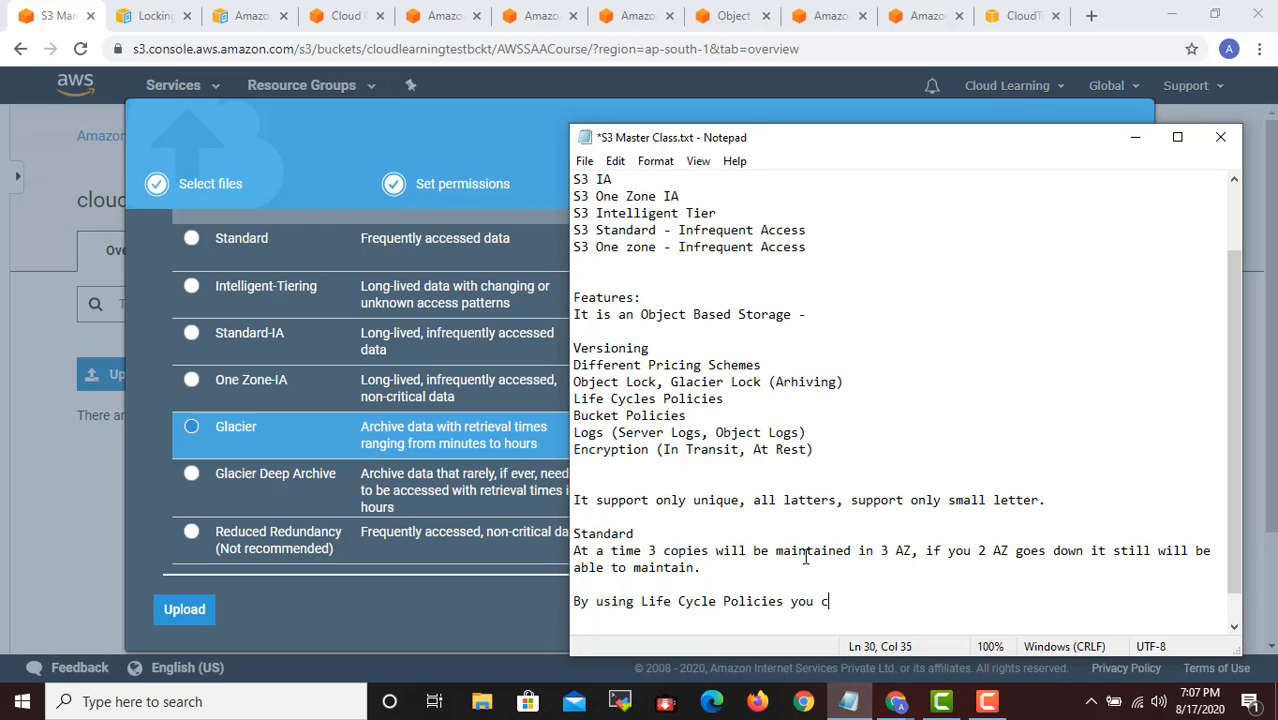
pyautogui.write('an move your data ')
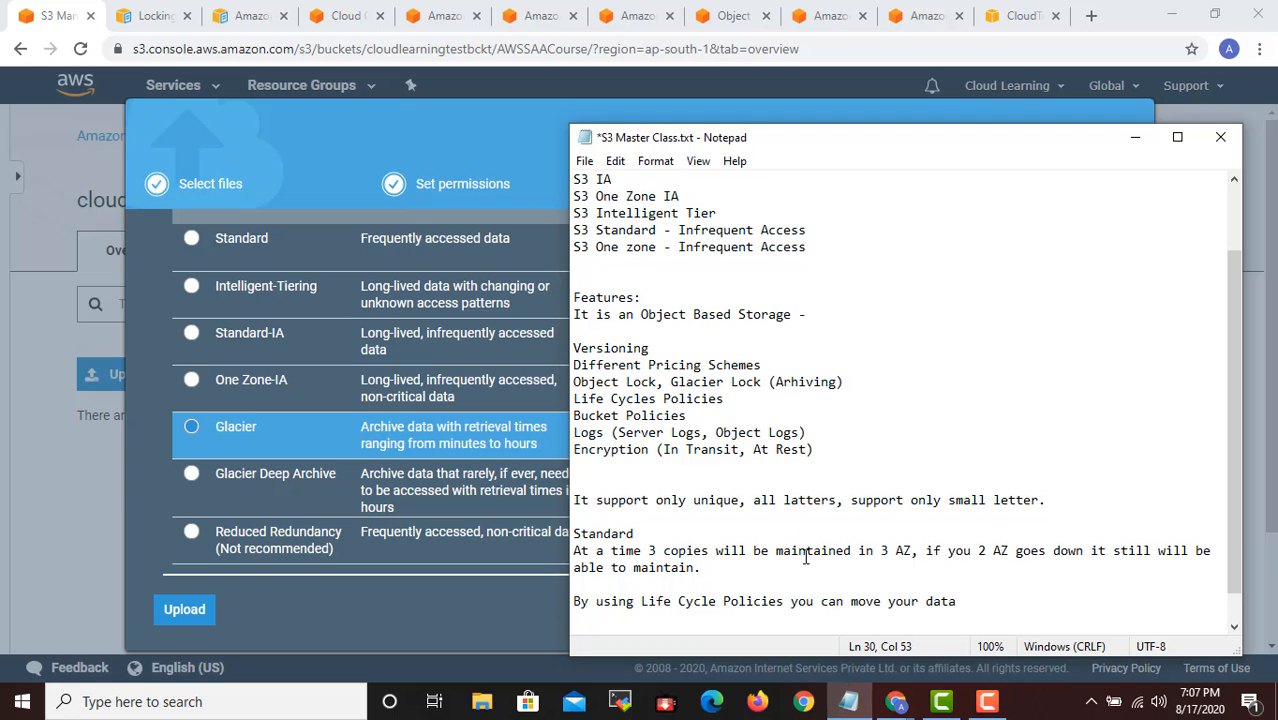
pyautogui.write('to Glacier Storage')
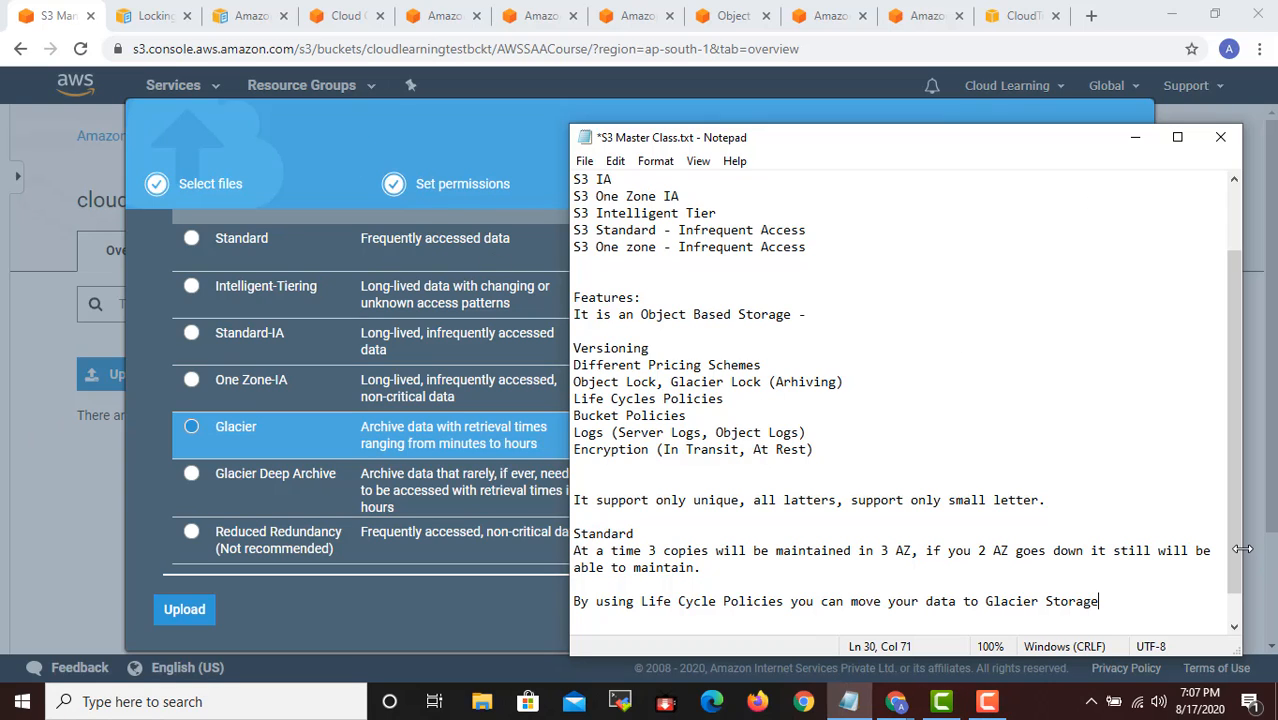
pyautogui.write('Cheapest Pricing')
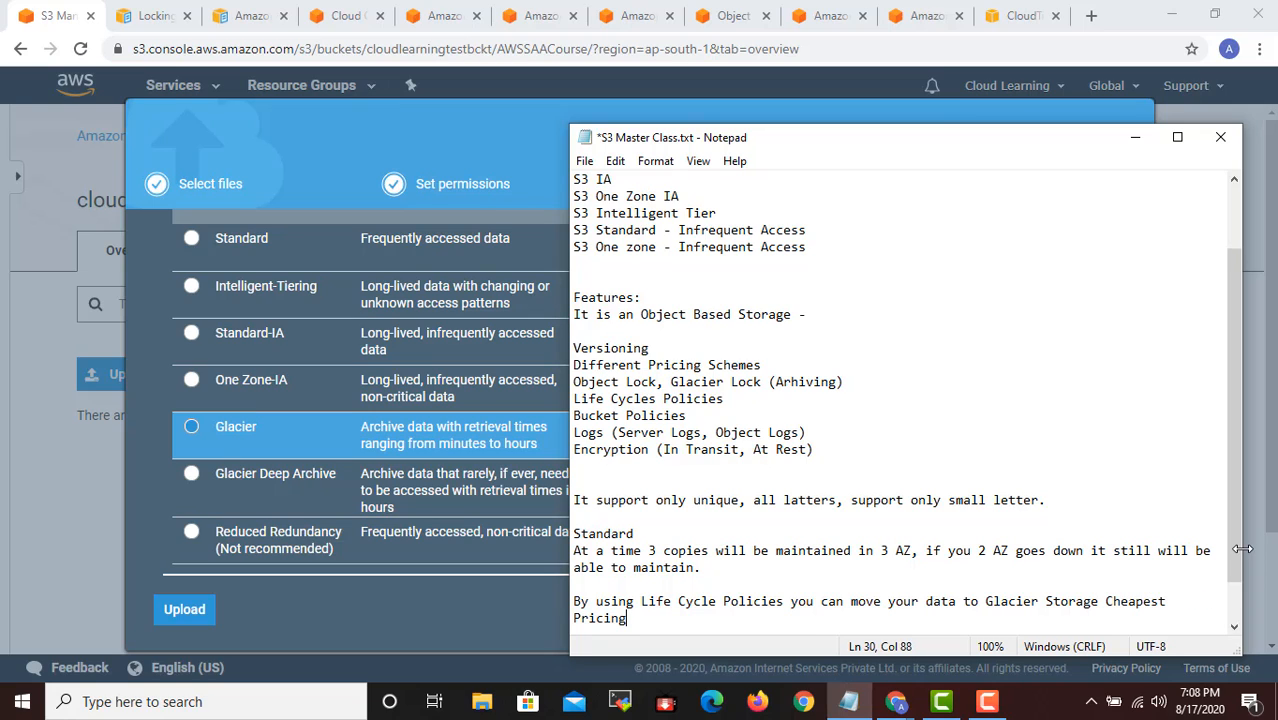
pyautogui.press('Return')
pyautogui.write('Stan')
pyautogui.press('BackSpace')
pyautogui.press('BackSpace')
pyautogui.press('BackSpace')
pyautogui.press('BackSpace')
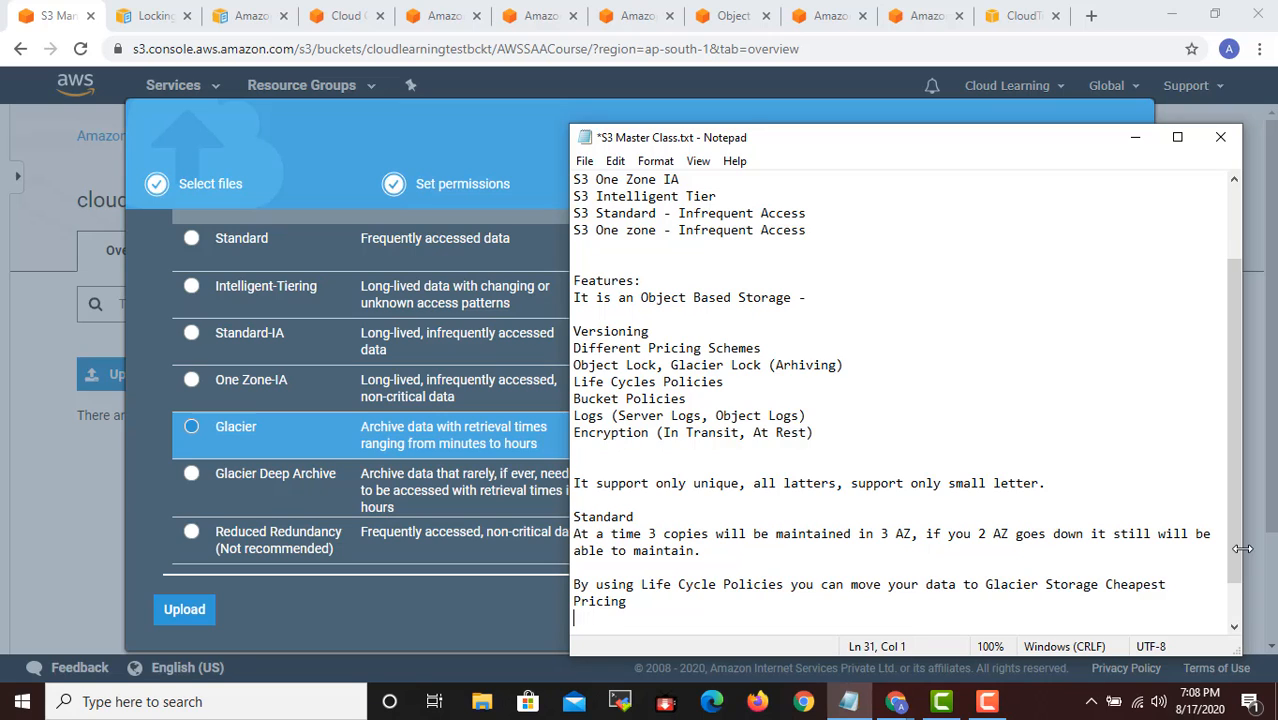
pyautogui.press('Return')
# - Append "- Highest Price" to the S3 Standard line in the list of storage tiers
pyautogui.moveTo(1236, 548); pyautogui.dragTo(990, 455)
pyautogui.click(736, 259)
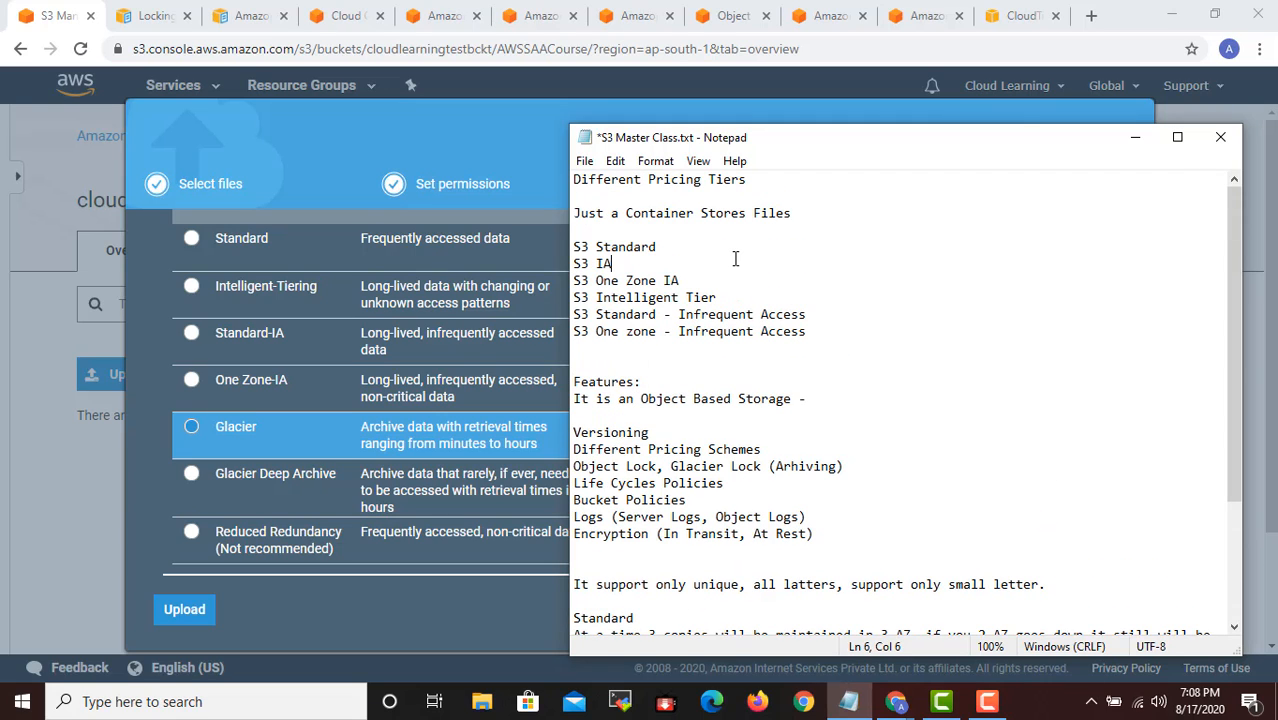
pyautogui.click(728, 254)
pyautogui.write('- Highe')
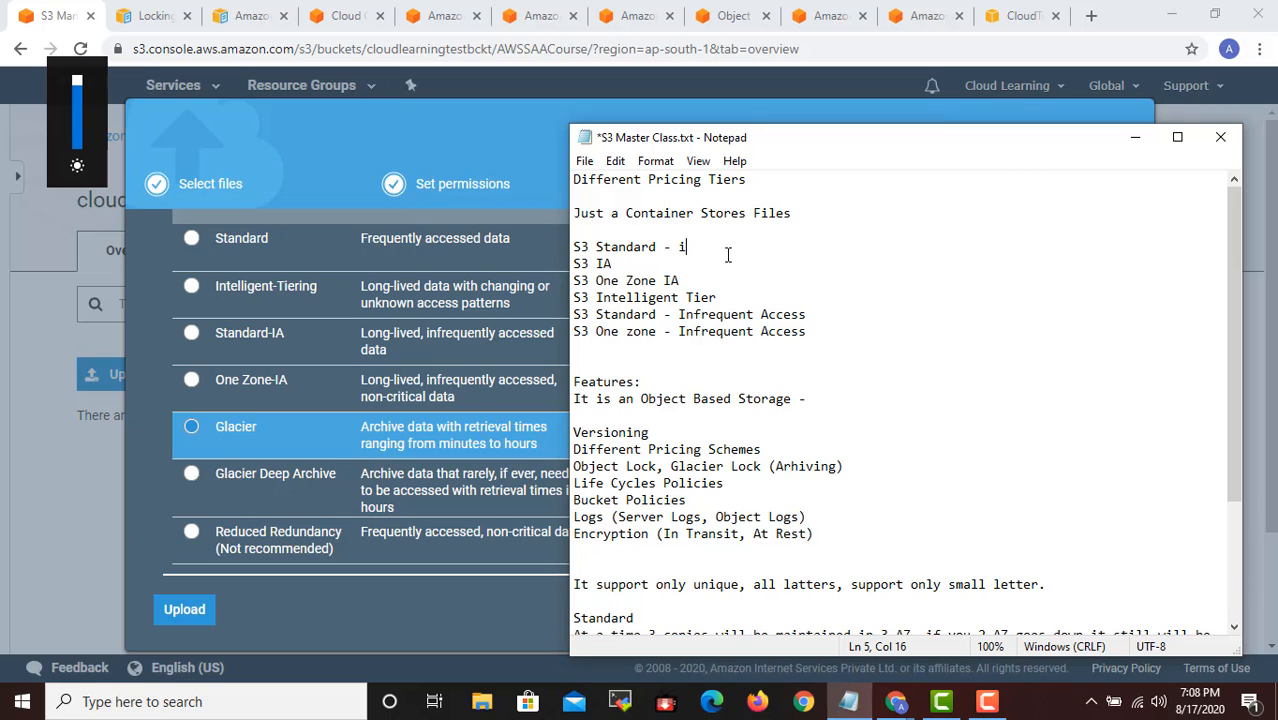
pyautogui.write('st Prices')
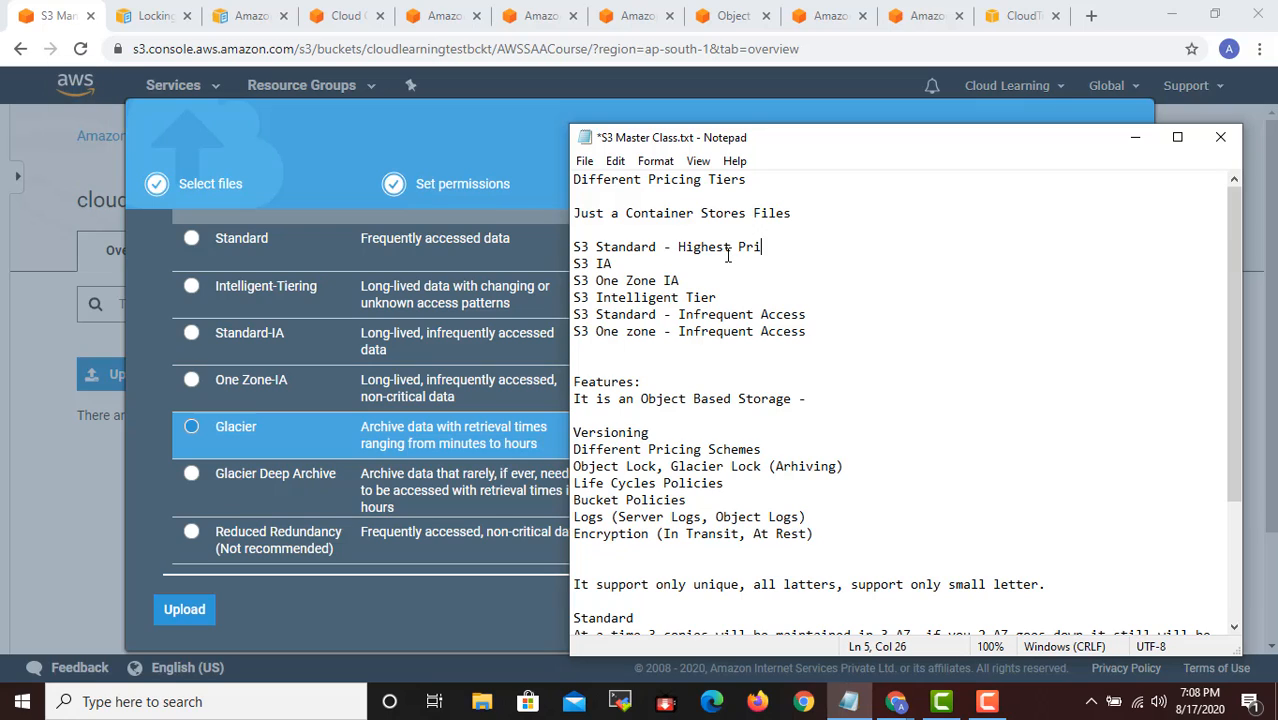
pyautogui.press('BackSpace')
# - Append "- Almost Half Price" to the S3 IA line in the notes
pyautogui.click(722, 266)
pyautogui.click(722, 273)
pyautogui.click(697, 266)
pyautogui.write('- Alm')
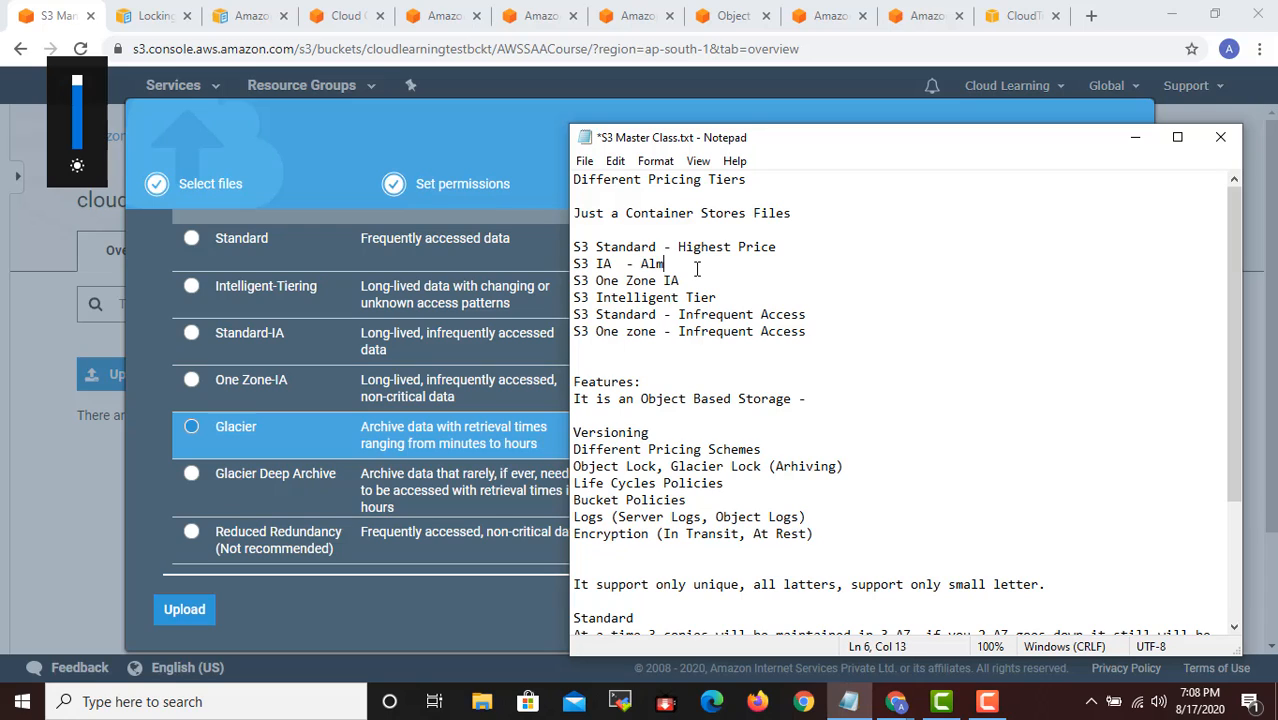
pyautogui.write('ost Malf Price')
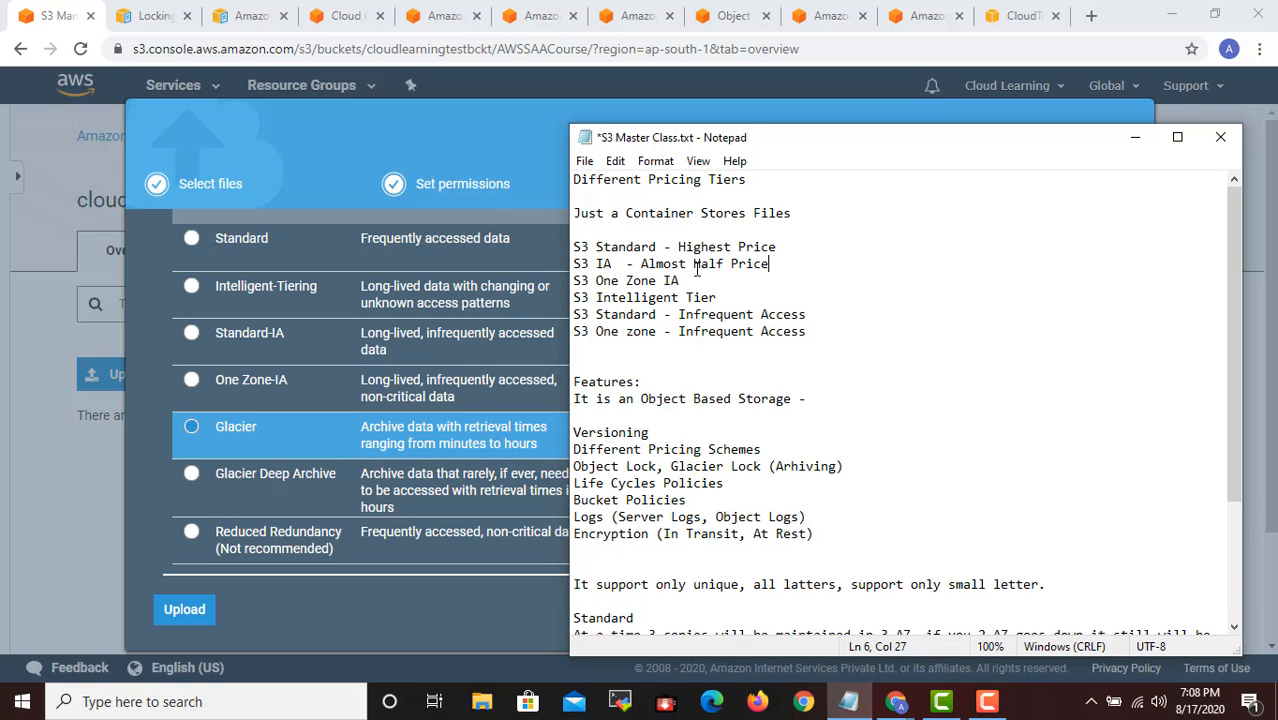
# - Return to the S3 upload in the browser and select Glacier Deep Archive as the storage class, comparing it with the others
pyautogui.click(466, 166)
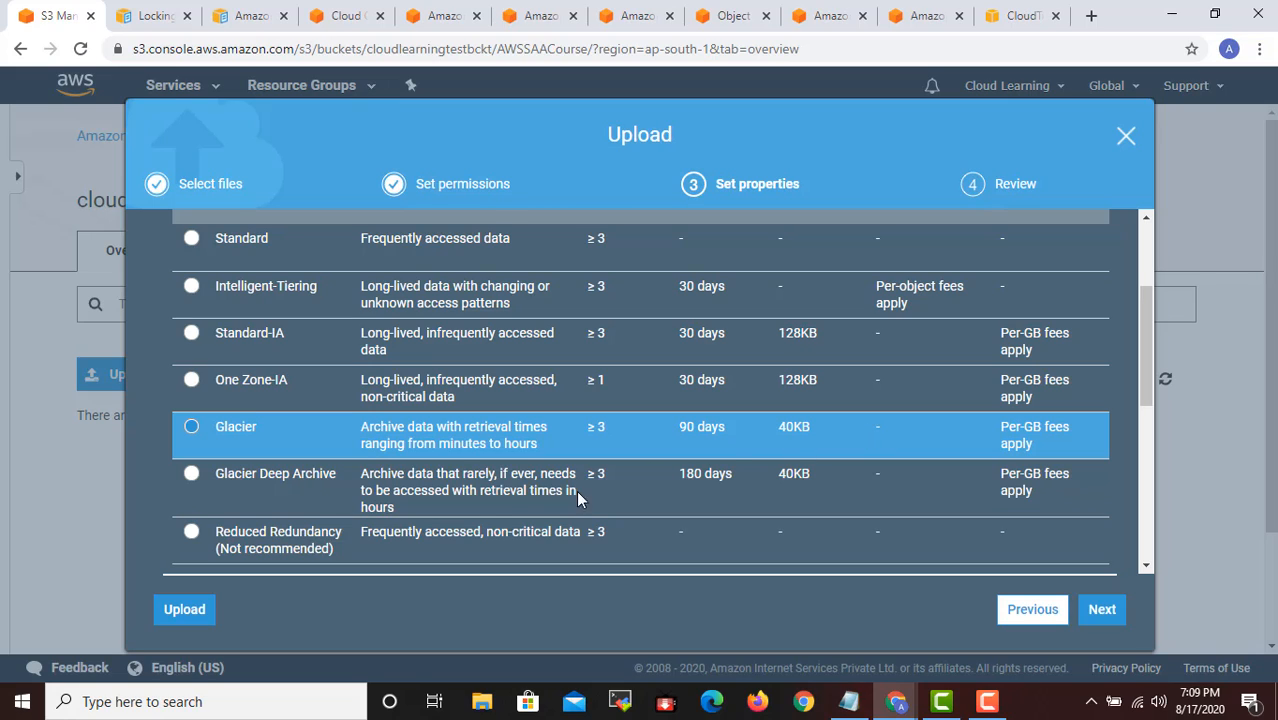
pyautogui.click(192, 476)
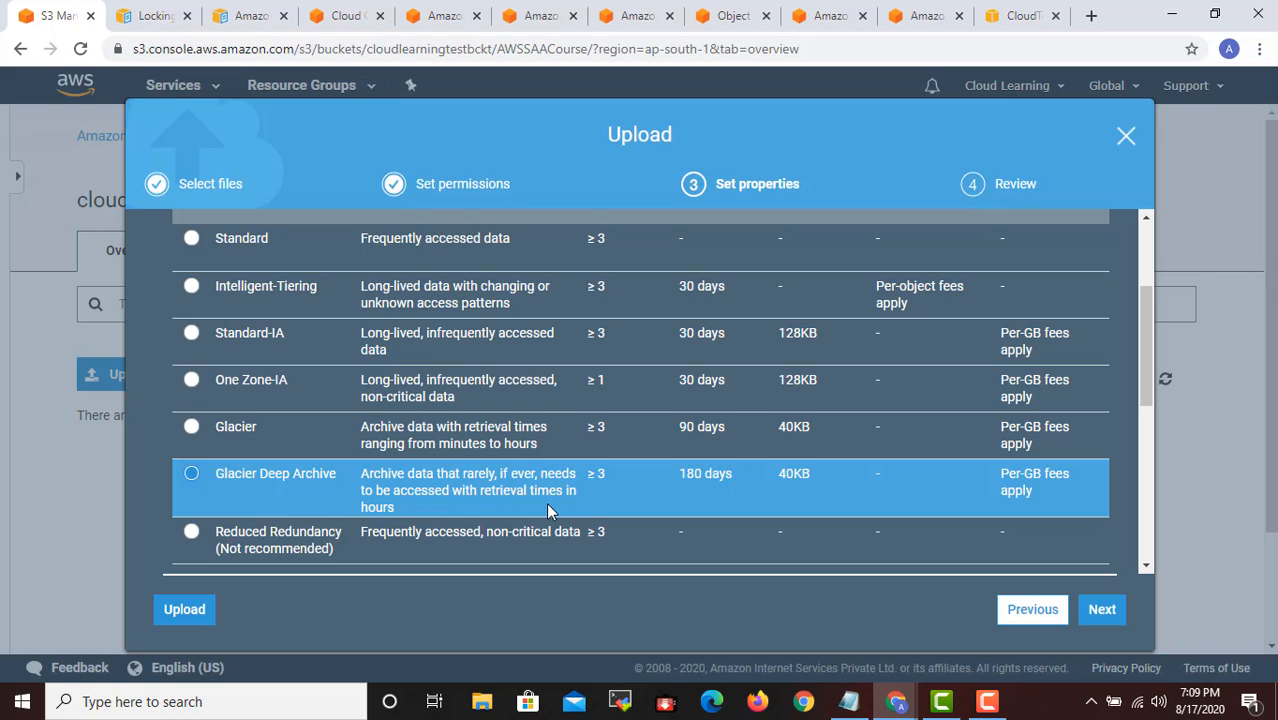
pyautogui.click(572, 487)
pyautogui.scroll(-1, 572, 487)
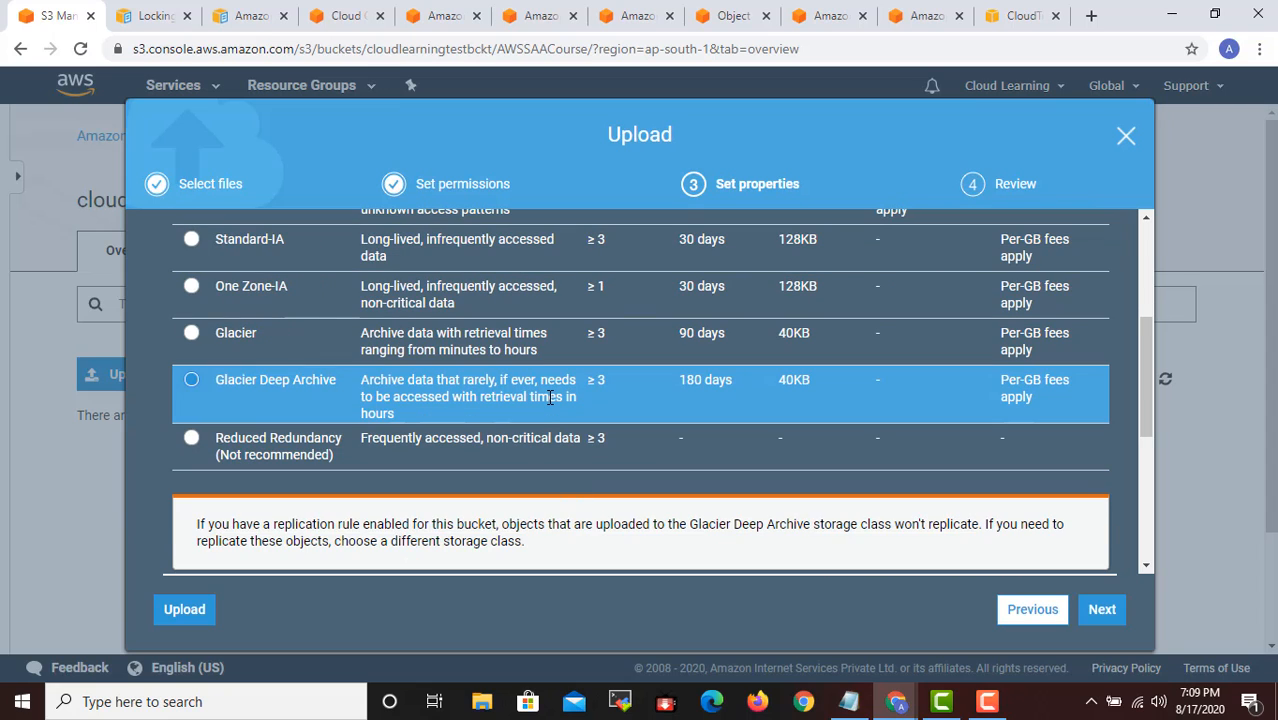
pyautogui.scroll(4, 725, 400)
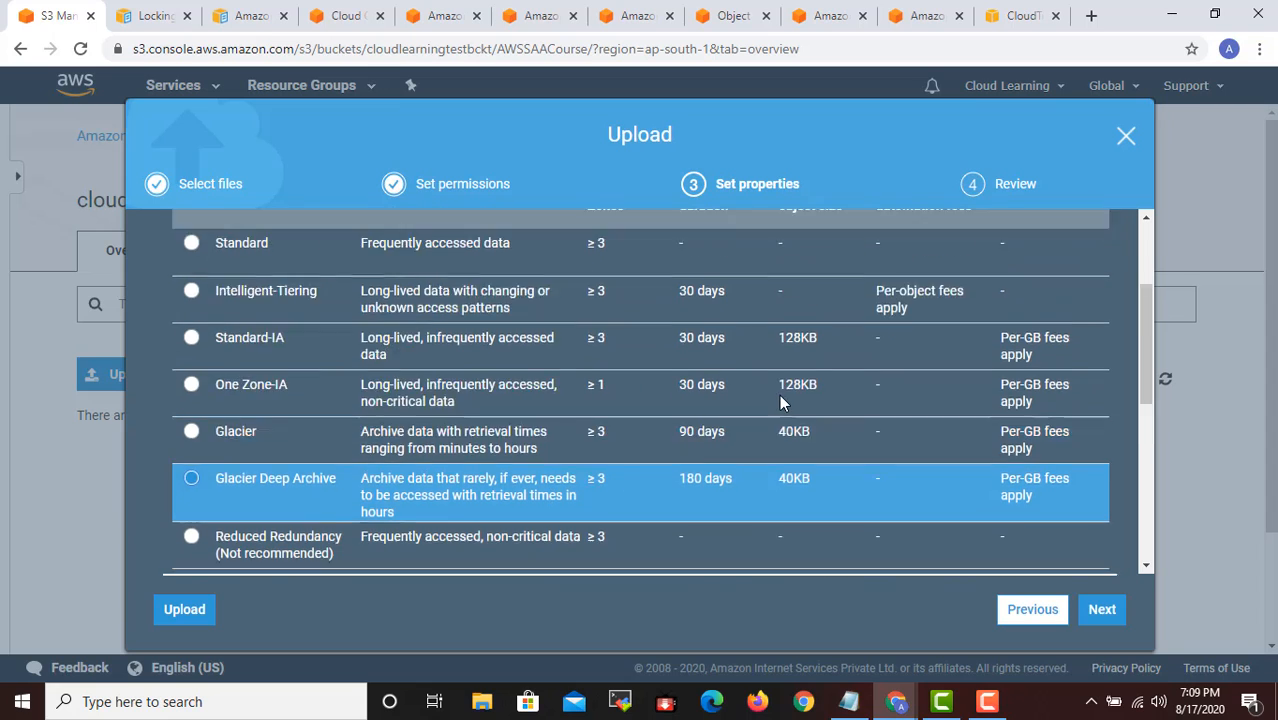
pyautogui.scroll(-2, 724, 316)
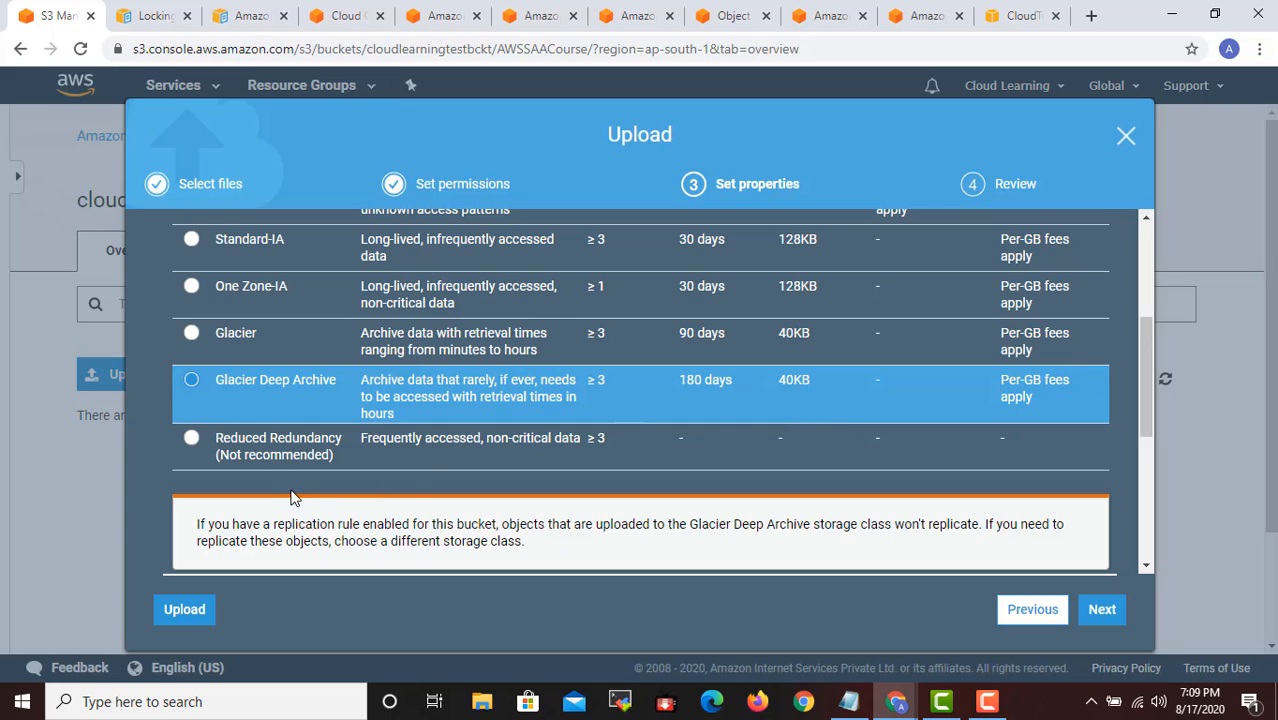
# - Select Reduced Redundancy as the storage class and review the durations, minimum sizes and fees of all the classes
pyautogui.click(191, 438)
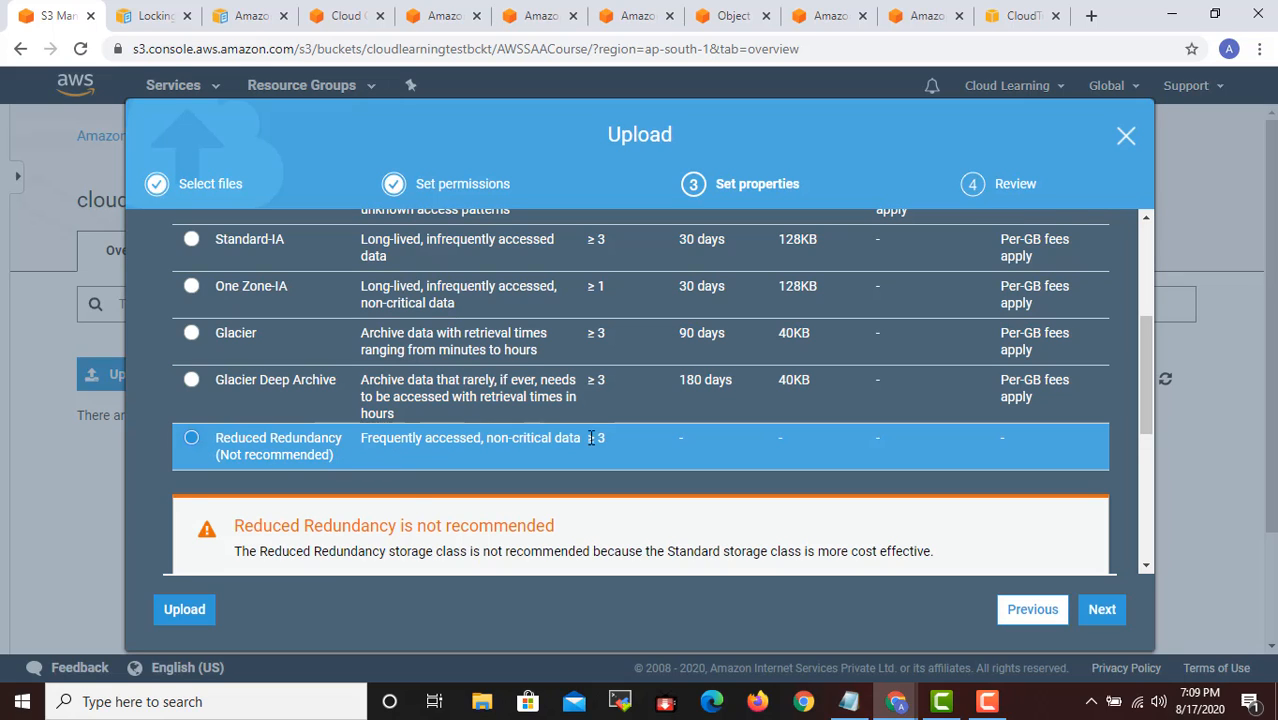
pyautogui.scroll(-3, 745, 440)
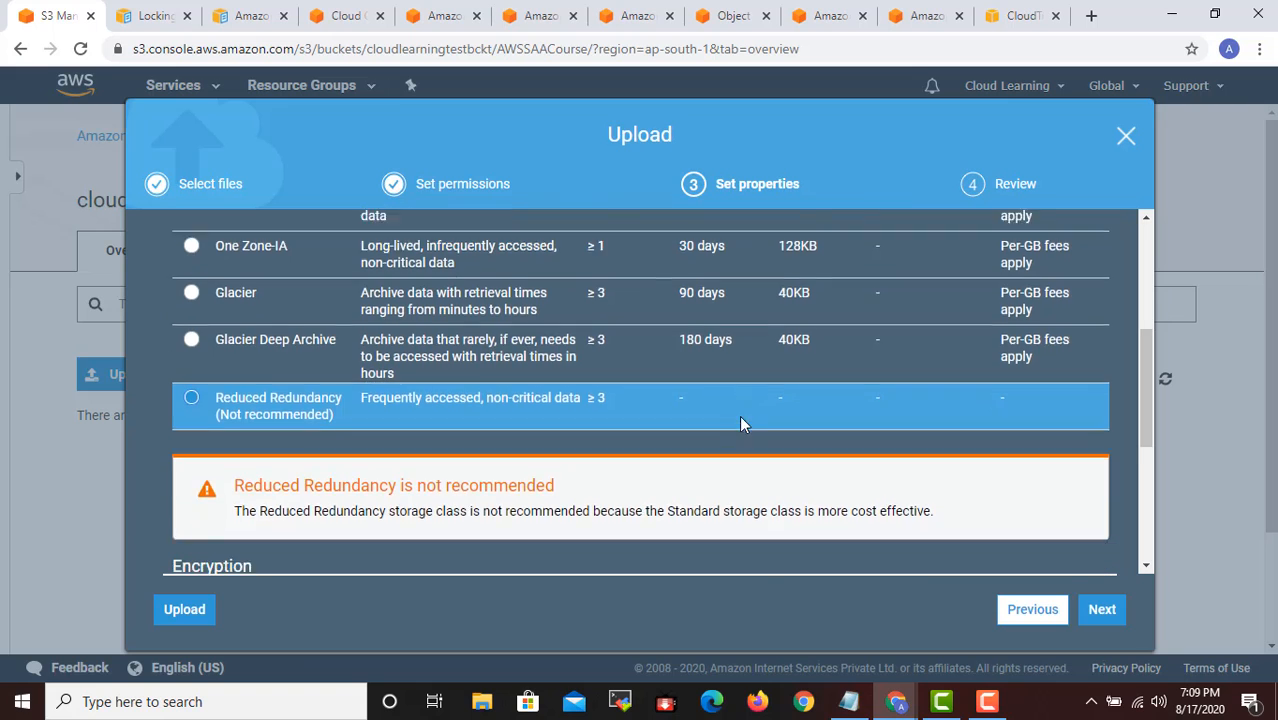
pyautogui.scroll(5, 740, 420)
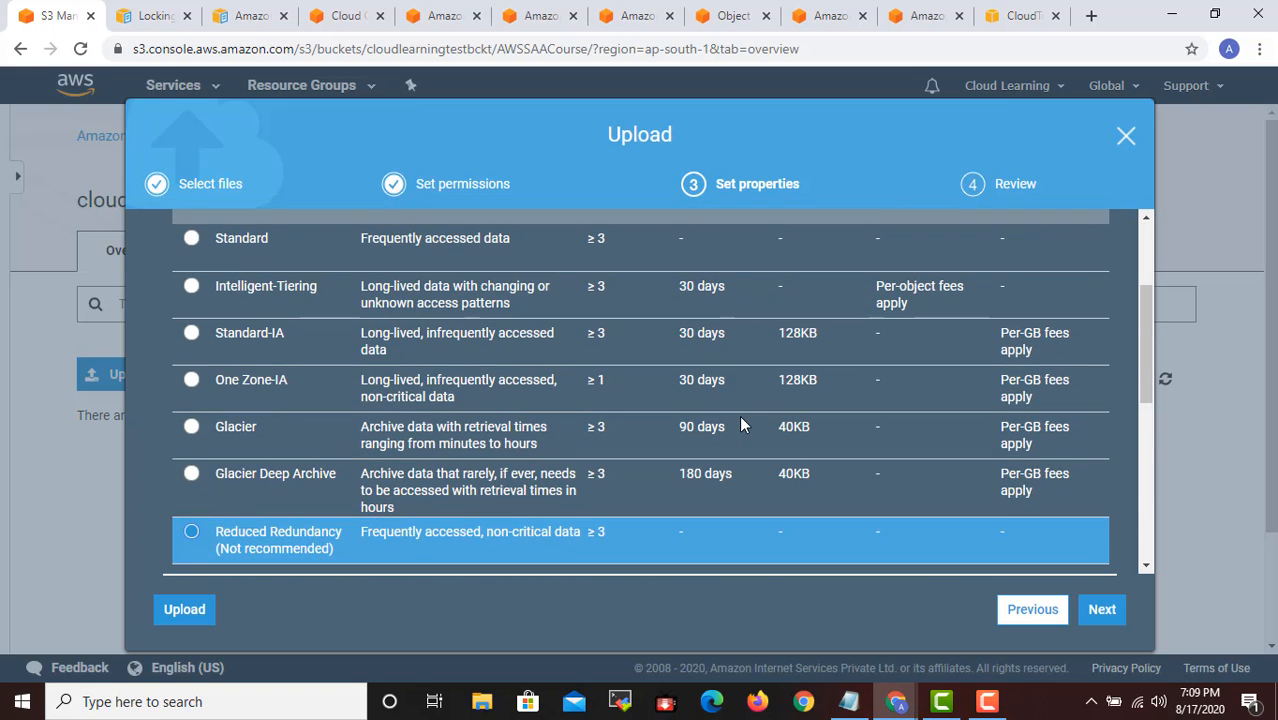
pyautogui.scroll(2, 604, 459)
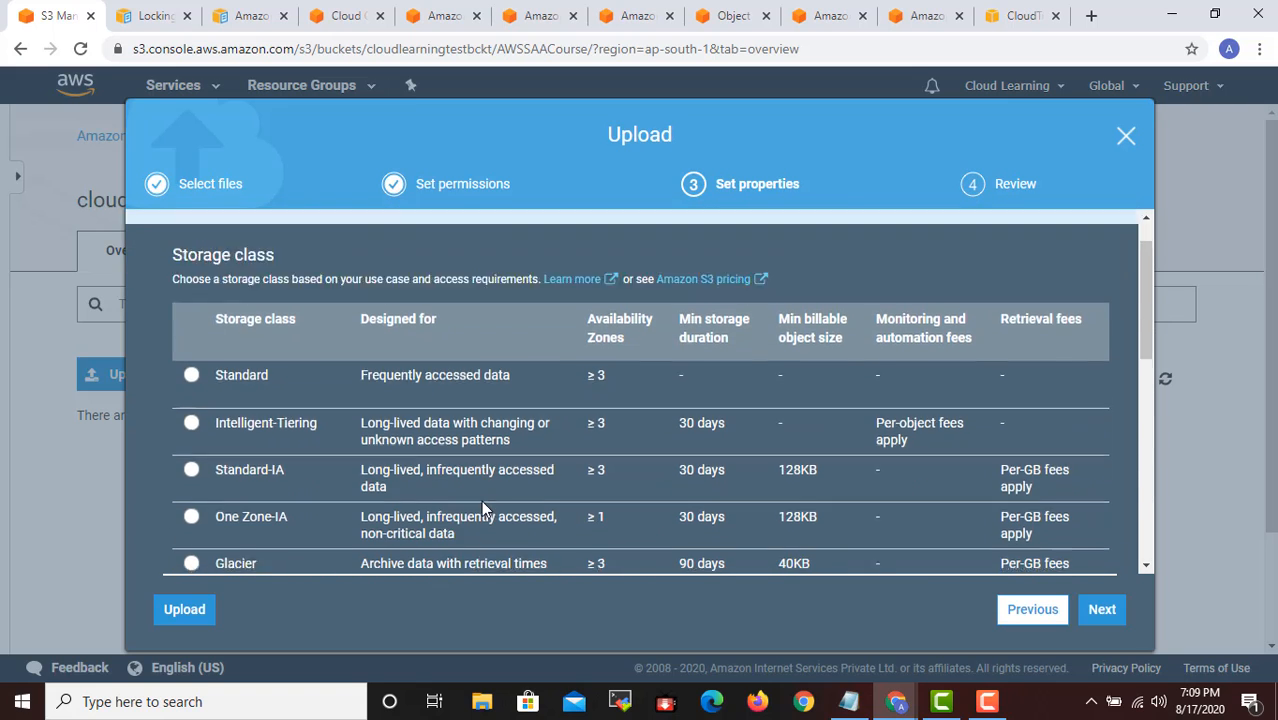
pyautogui.scroll(-1, 481, 500)
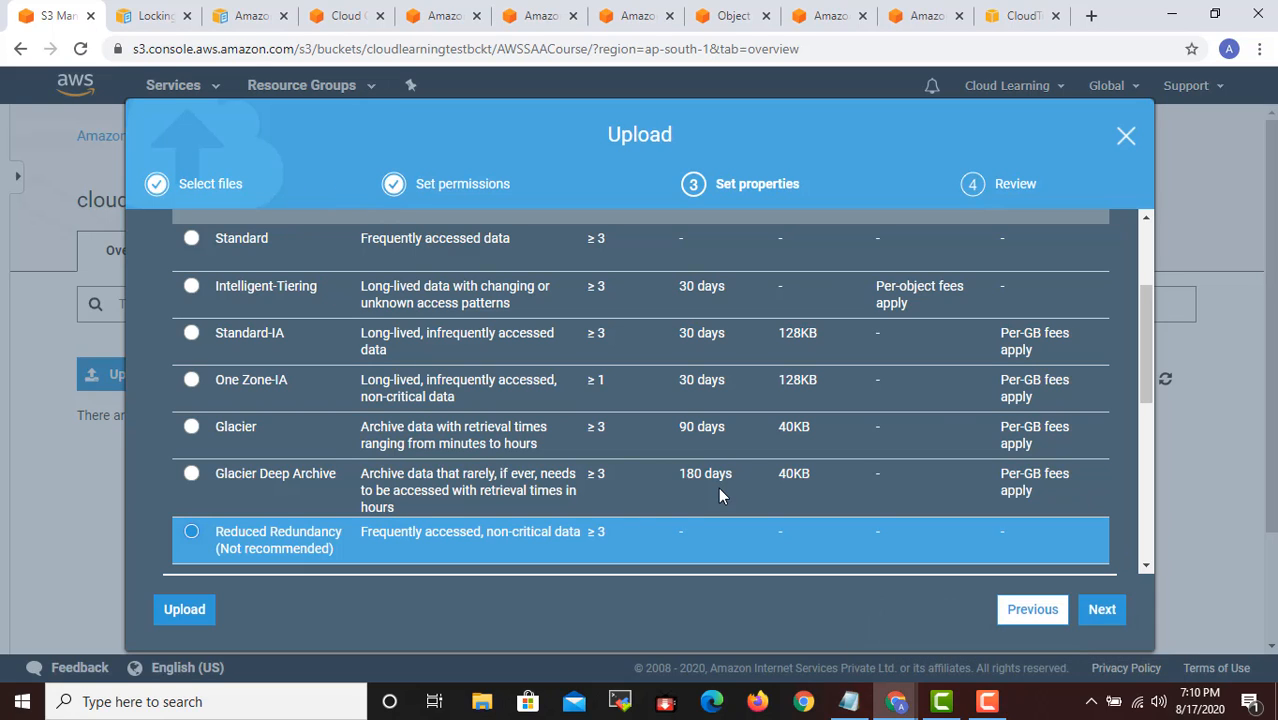
pyautogui.scroll(3, 387, 405)
pyautogui.scroll(-3, 387, 405)
pyautogui.scroll(3, 723, 315)
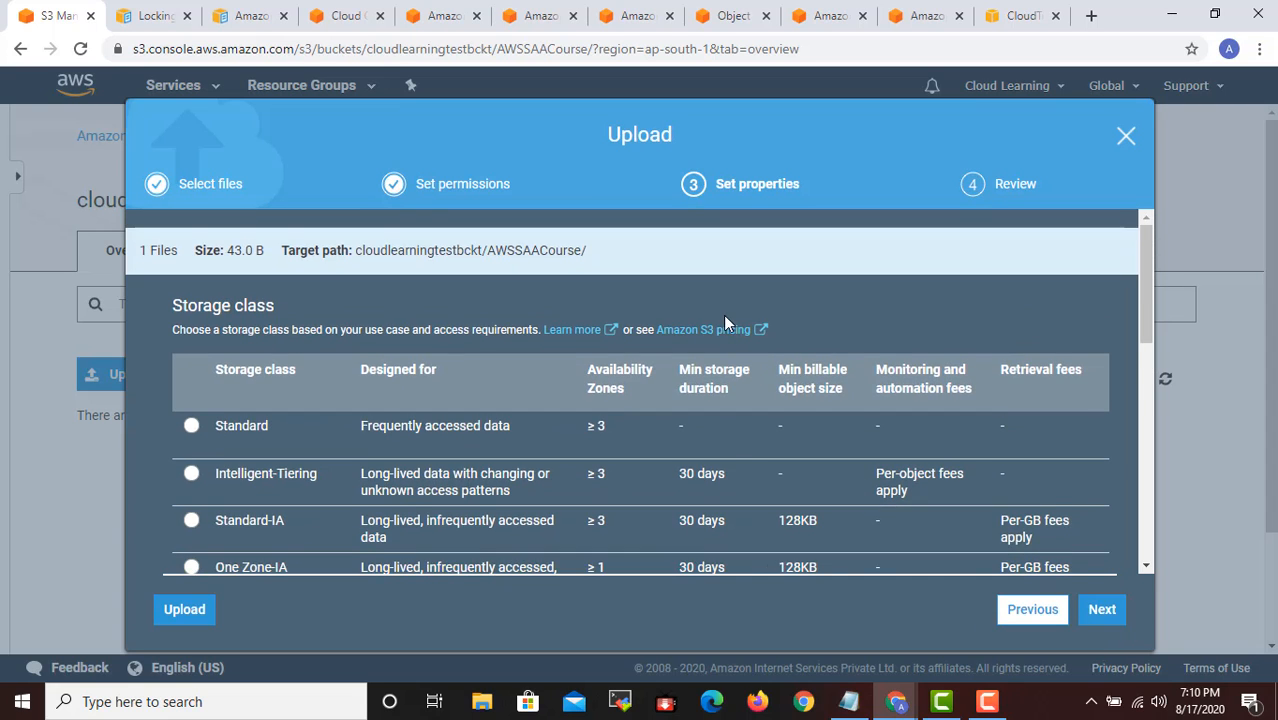
pyautogui.scroll(-3, 723, 315)
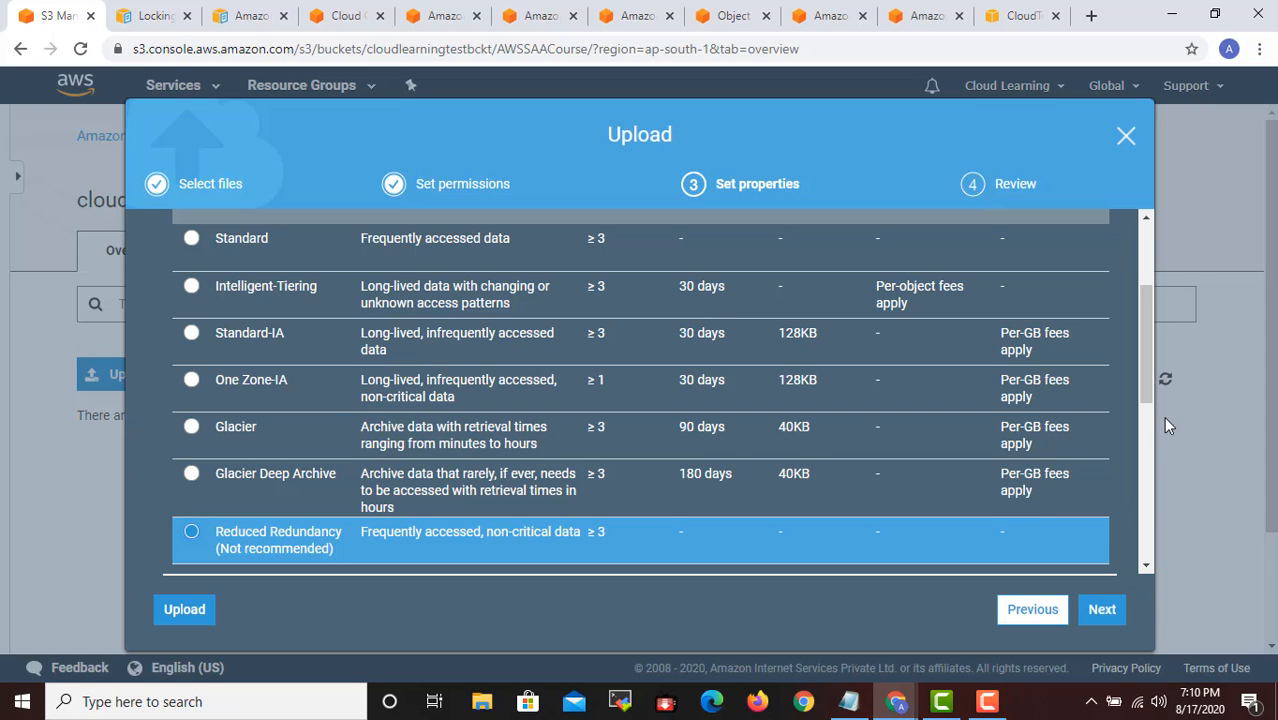
# - Look at the key options for AWS KMS master-key encryption, and set the upload's encryption to Amazon S3 master-key
pyautogui.moveTo(1143, 384); pyautogui.dragTo(1146, 508)
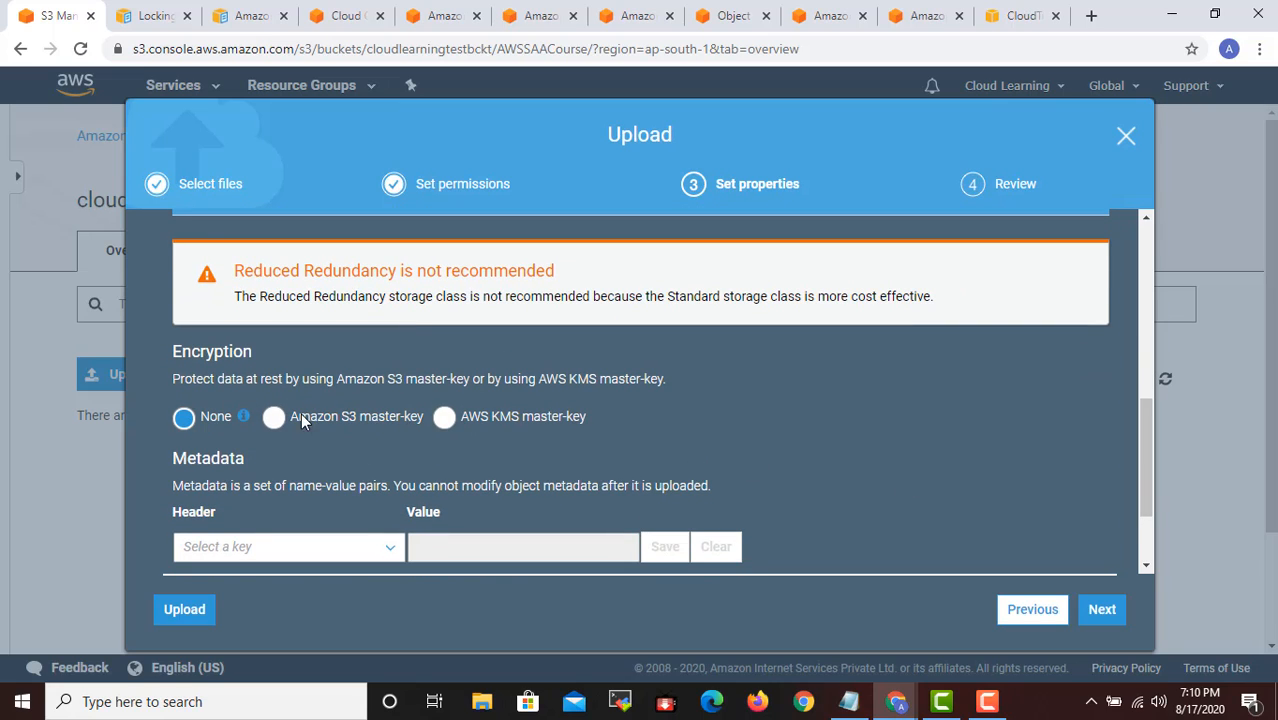
pyautogui.click(276, 419)
pyautogui.click(498, 417)
pyautogui.click(346, 475)
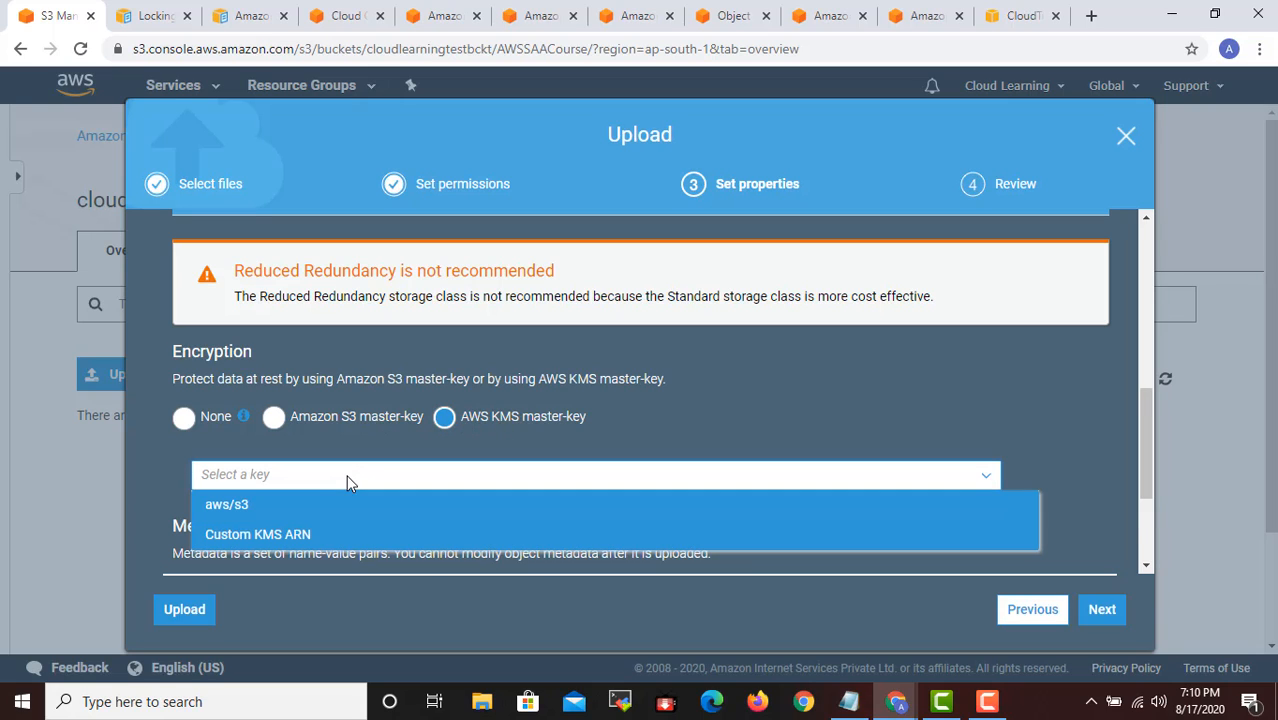
pyautogui.click(336, 417)
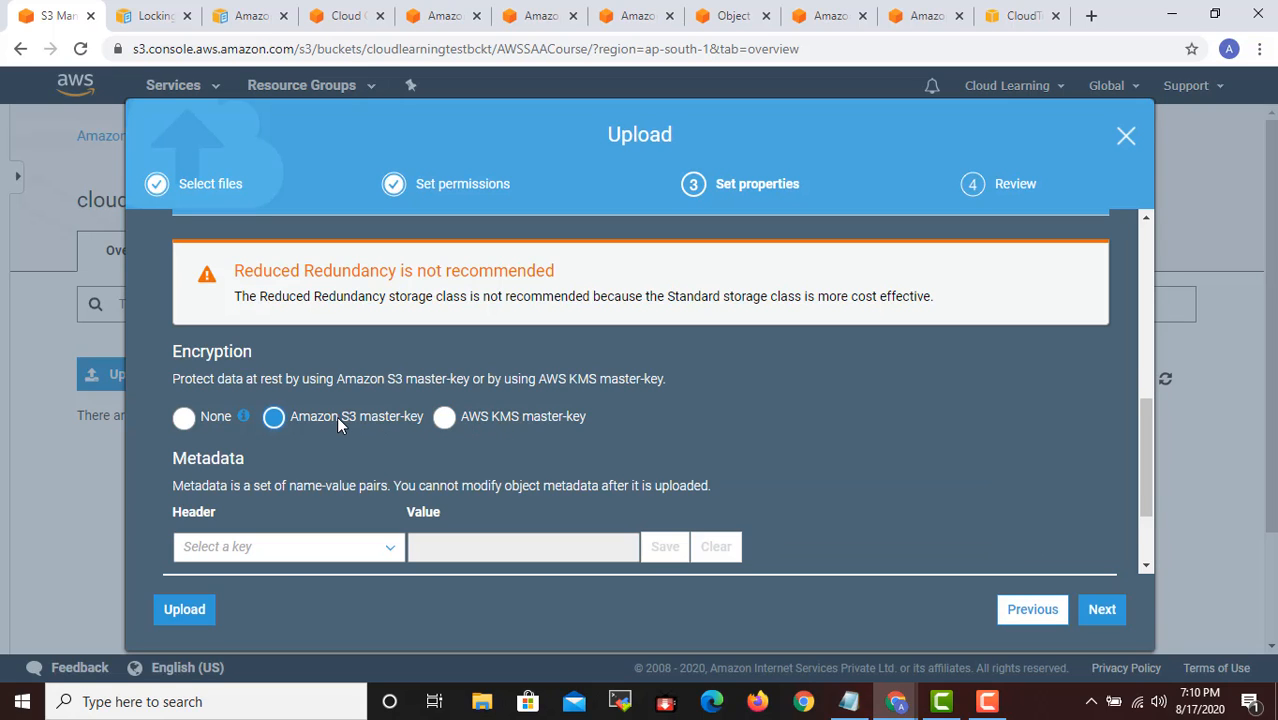
pyautogui.scroll(-2, 812, 410)
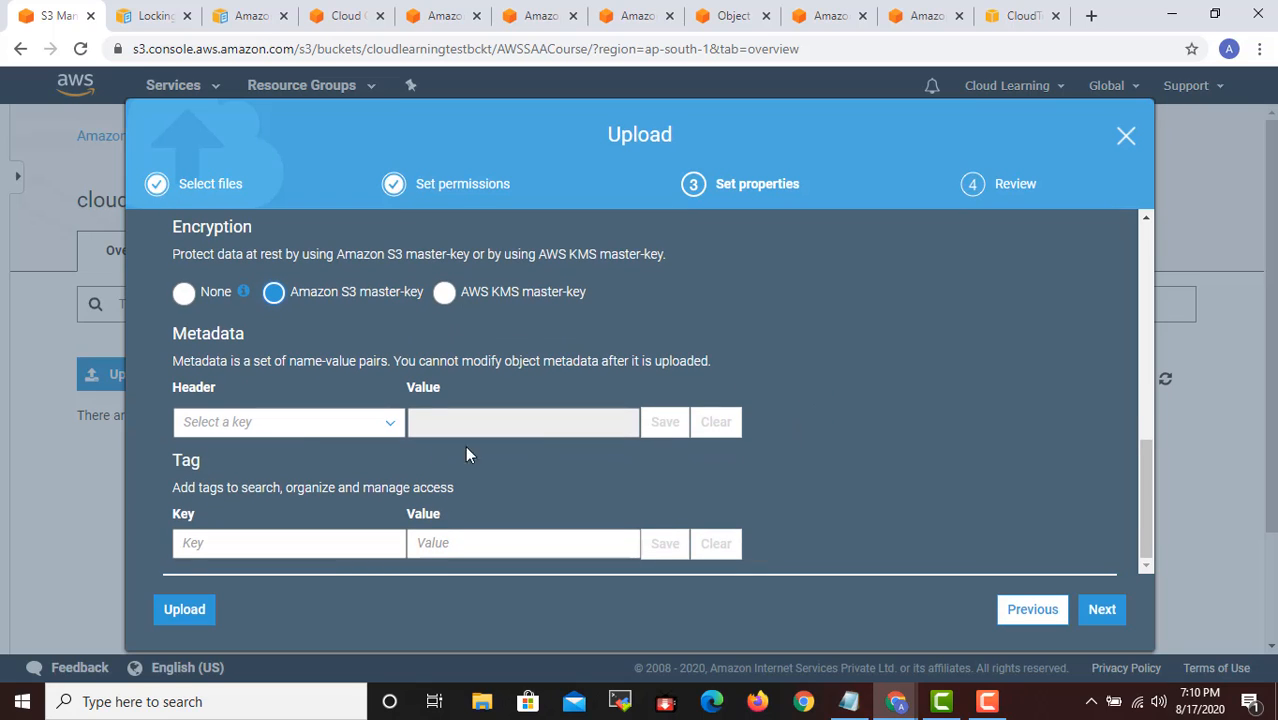
# - Fill in the upload's metadata with the Expires header and the value 365
pyautogui.click(340, 428)
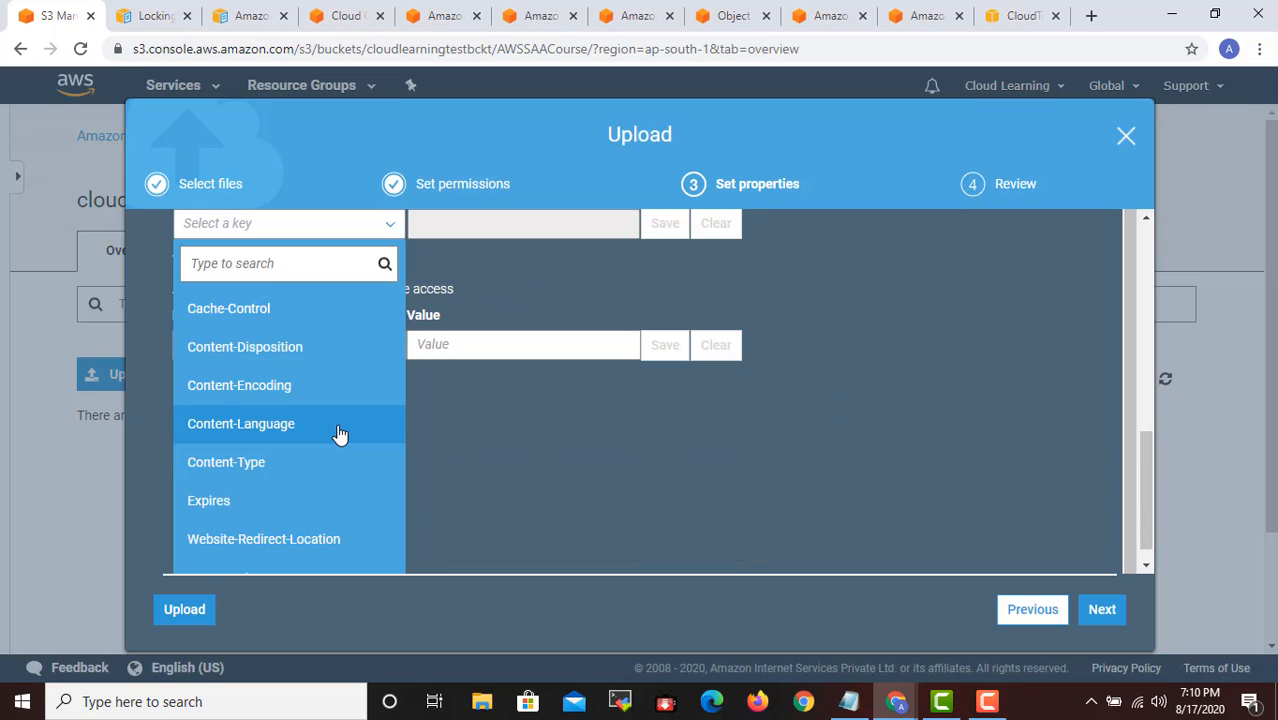
pyautogui.click(247, 508)
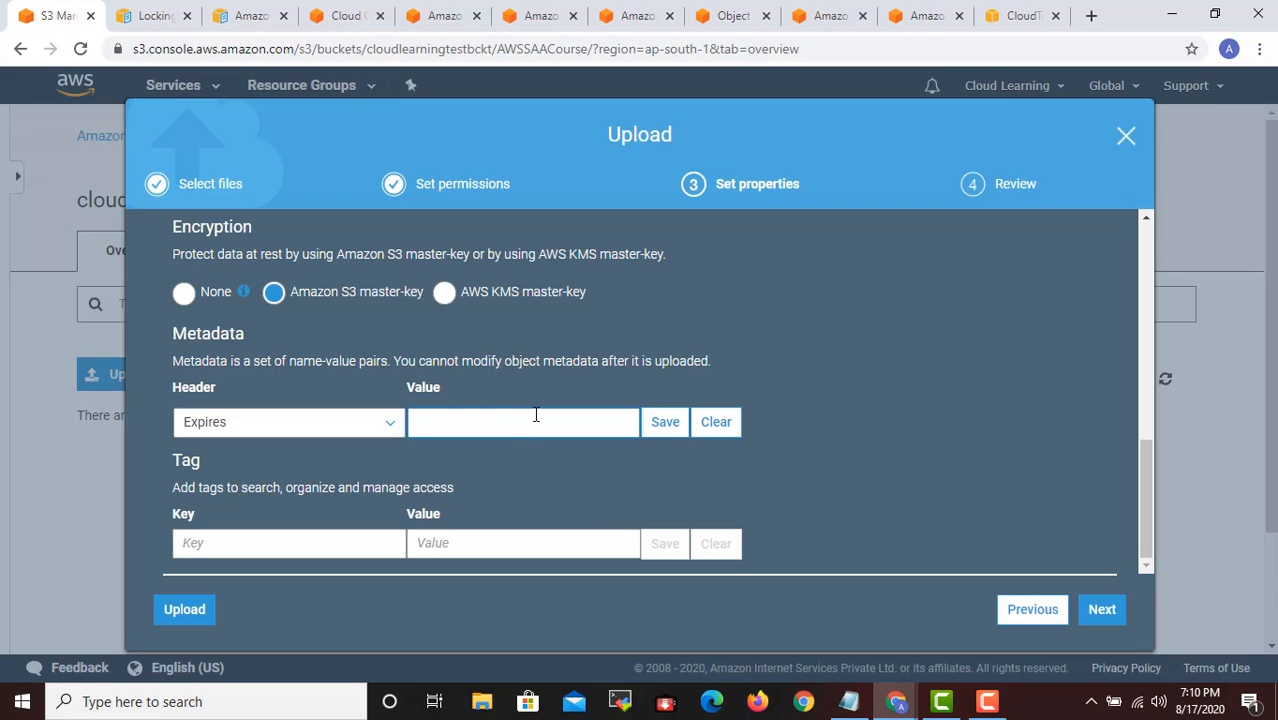
pyautogui.write('35')
pyautogui.write('65')
# - Look through the other available metadata headers and clear the Expires metadata entry
pyautogui.click(278, 440)
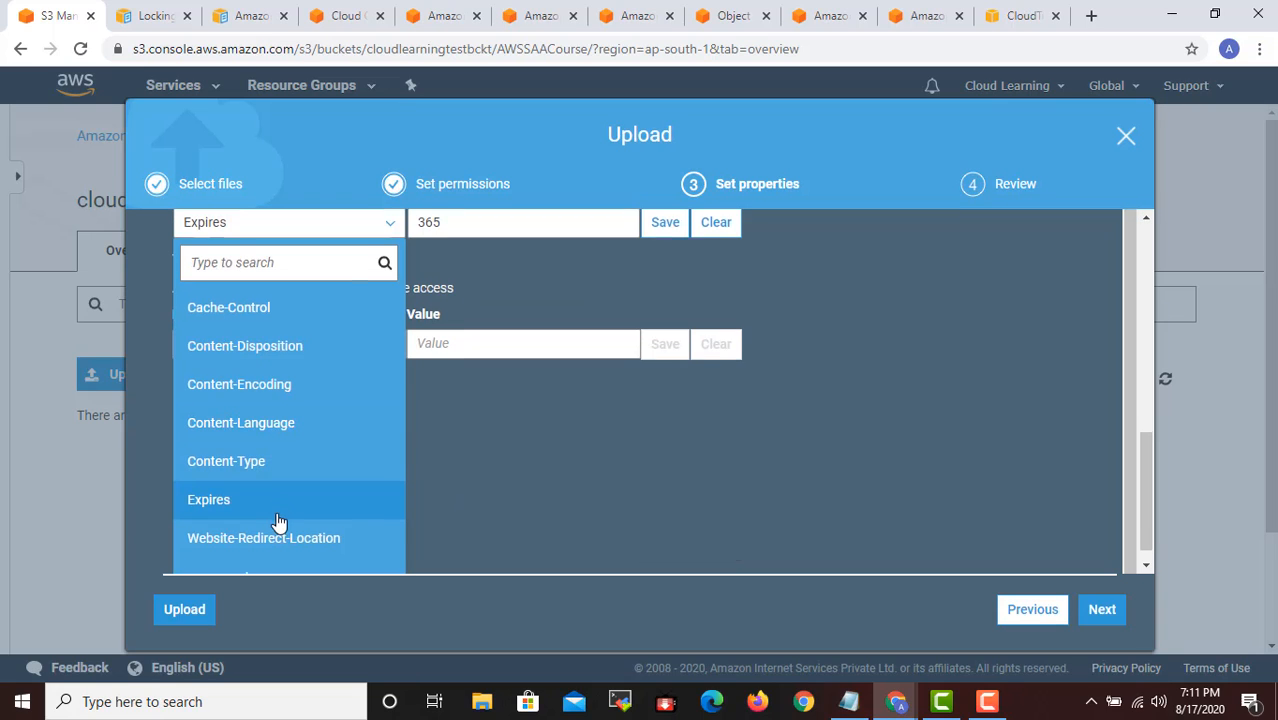
pyautogui.scroll(-1, 276, 520)
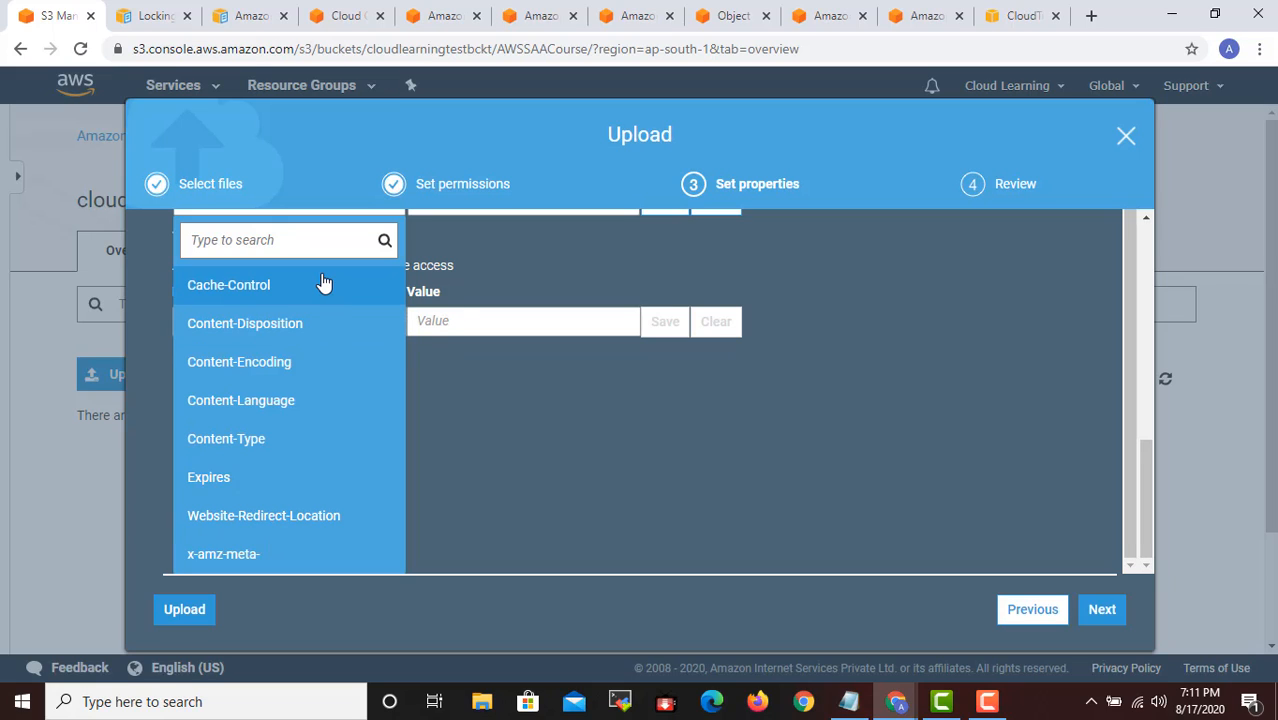
pyautogui.scroll(1, 300, 400)
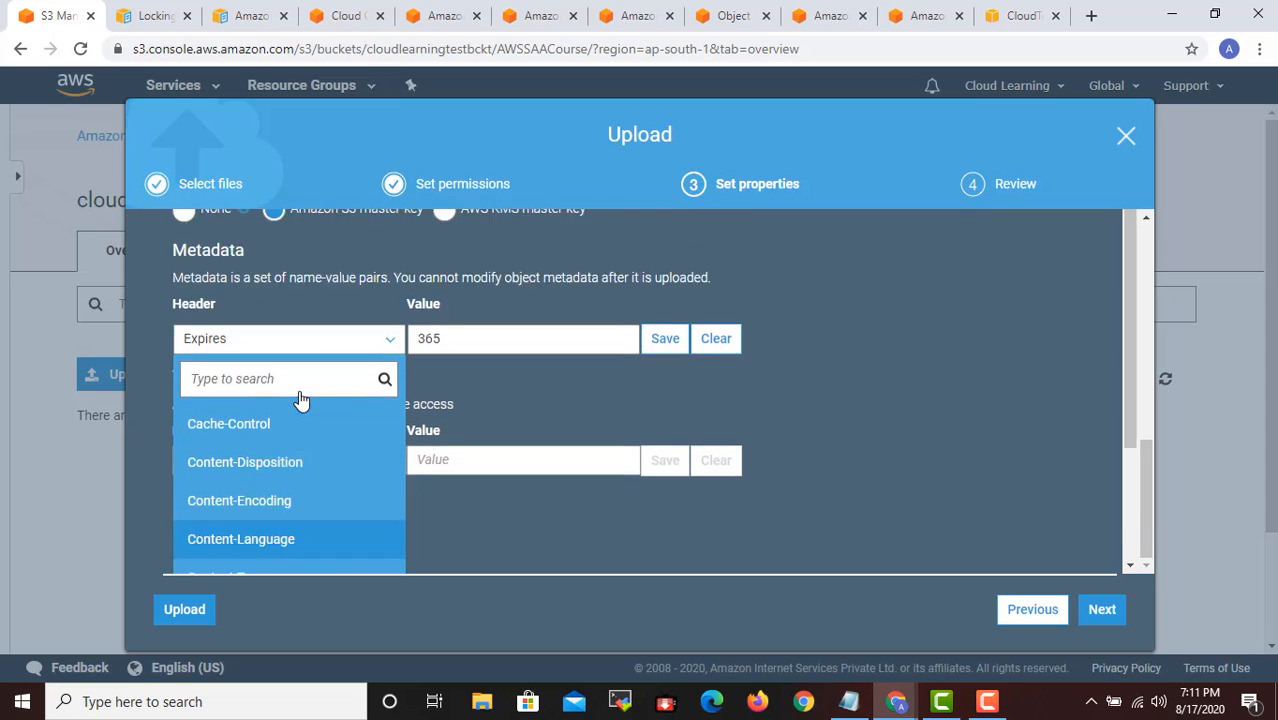
pyautogui.scroll(1, 300, 400)
pyautogui.click(466, 418)
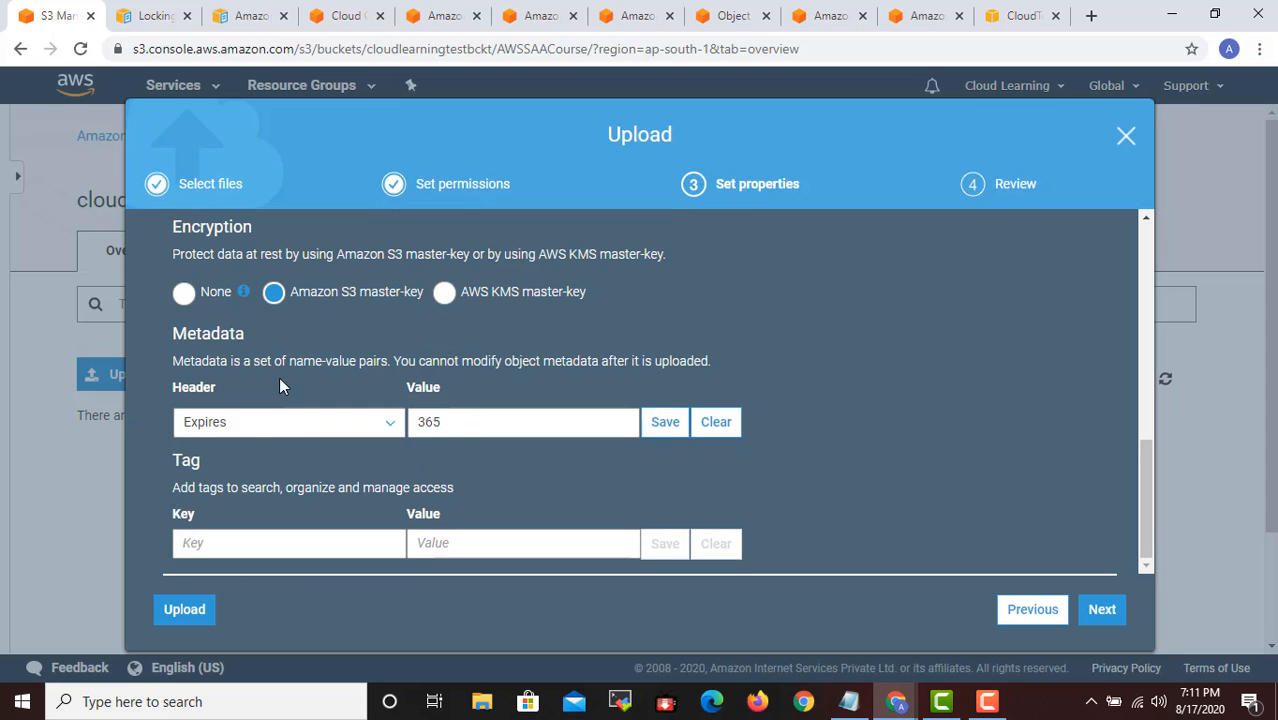
pyautogui.click(278, 420)
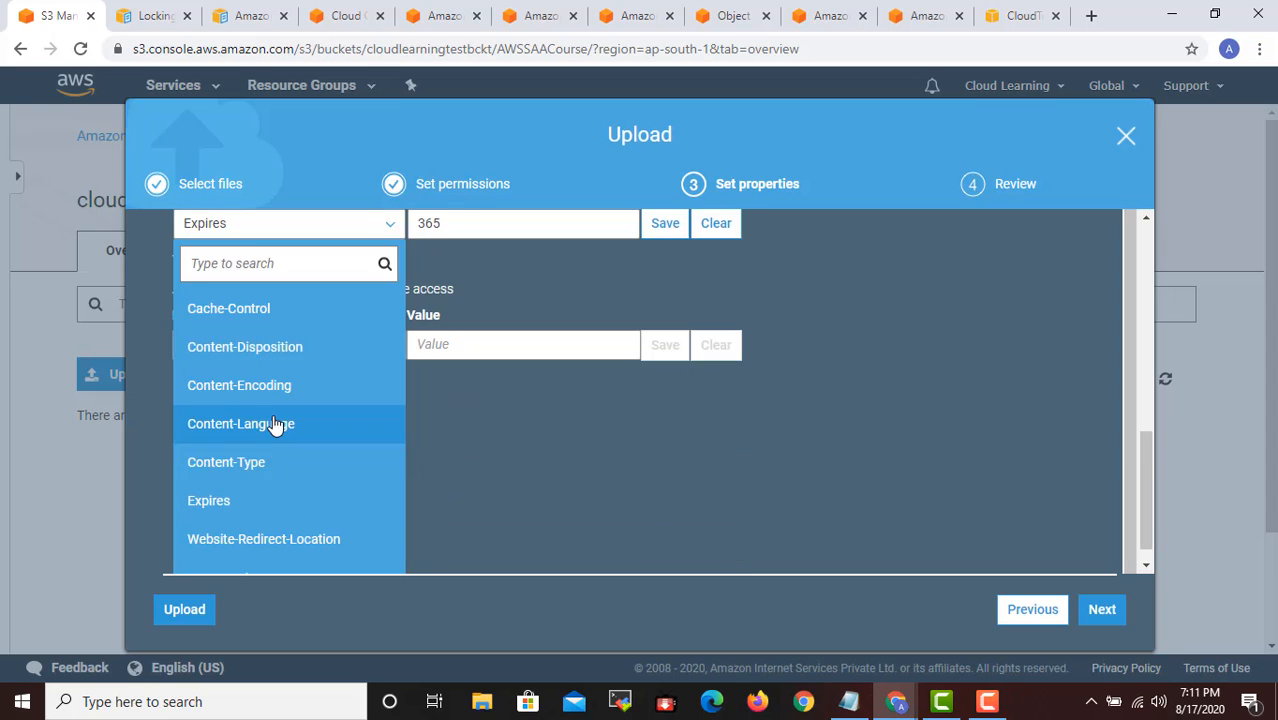
pyautogui.click(549, 434)
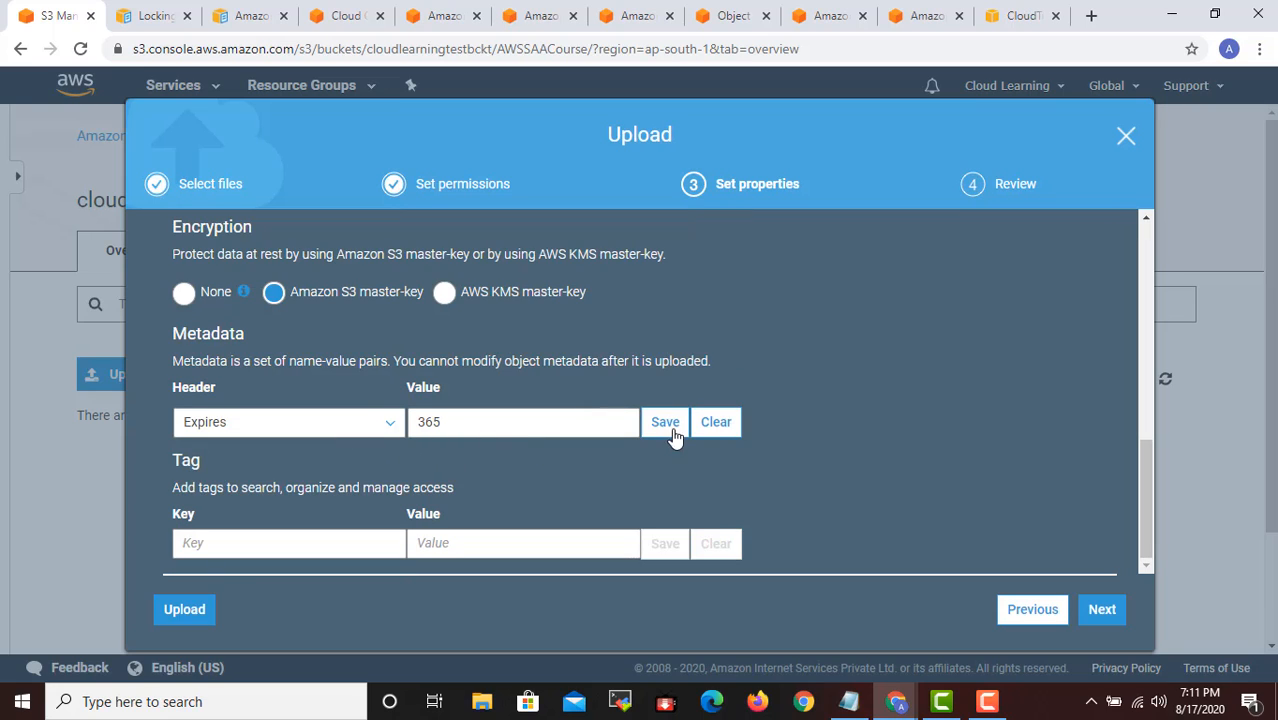
pyautogui.click(714, 422)
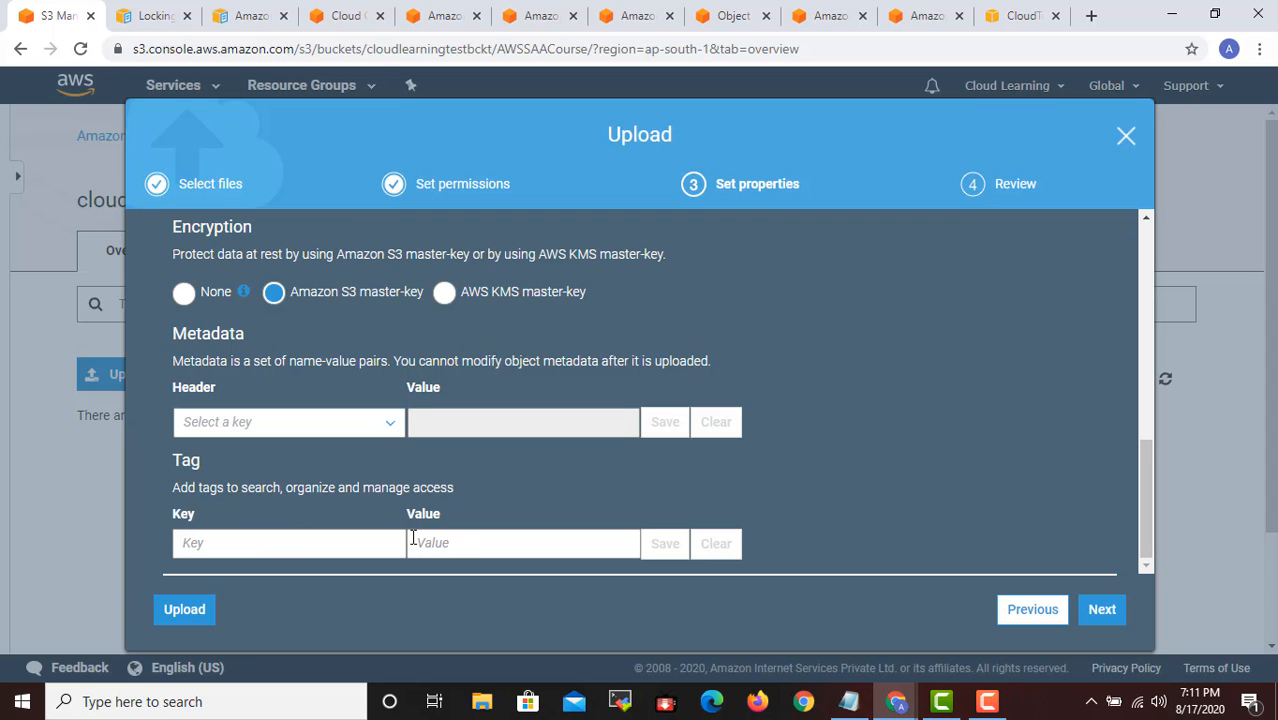
# - Continue to the upload's review stage and check the summary of files, permissions and properties
pyautogui.scroll(3, 413, 538)
pyautogui.scroll(-3, 413, 538)
pyautogui.click(1102, 609)
pyautogui.scroll(1, 704, 408)
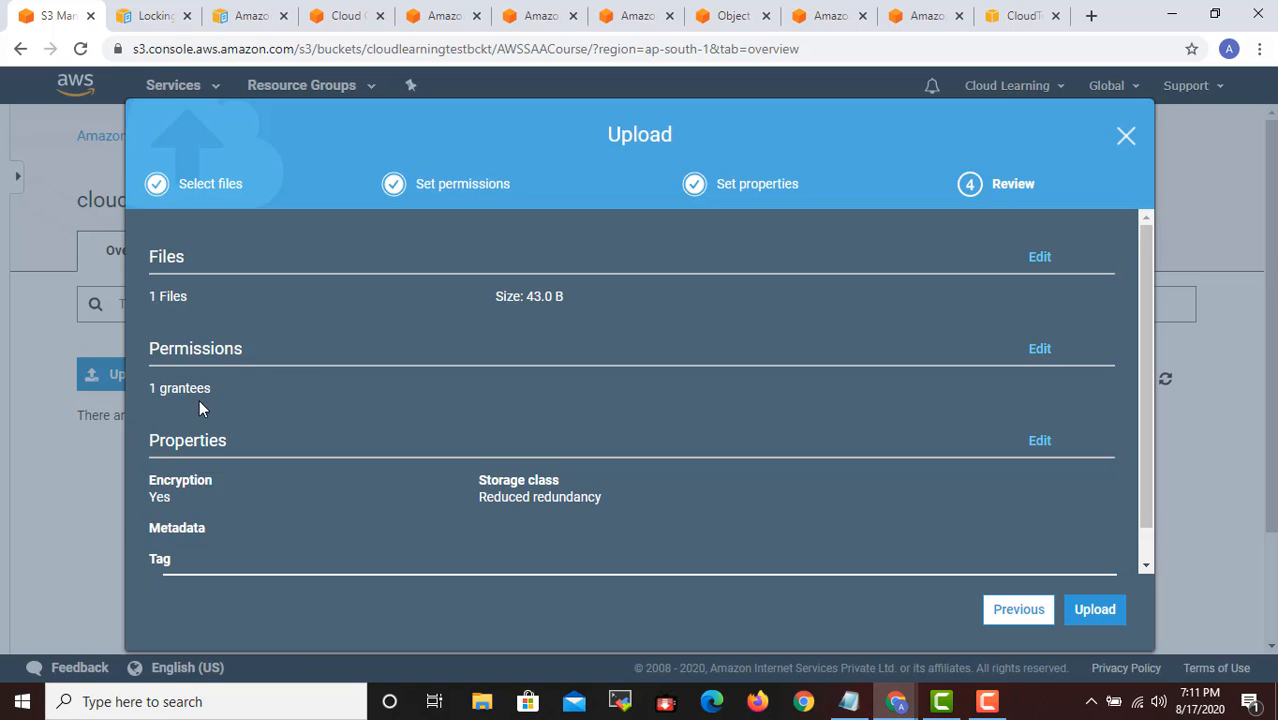
pyautogui.scroll(-1, 295, 410)
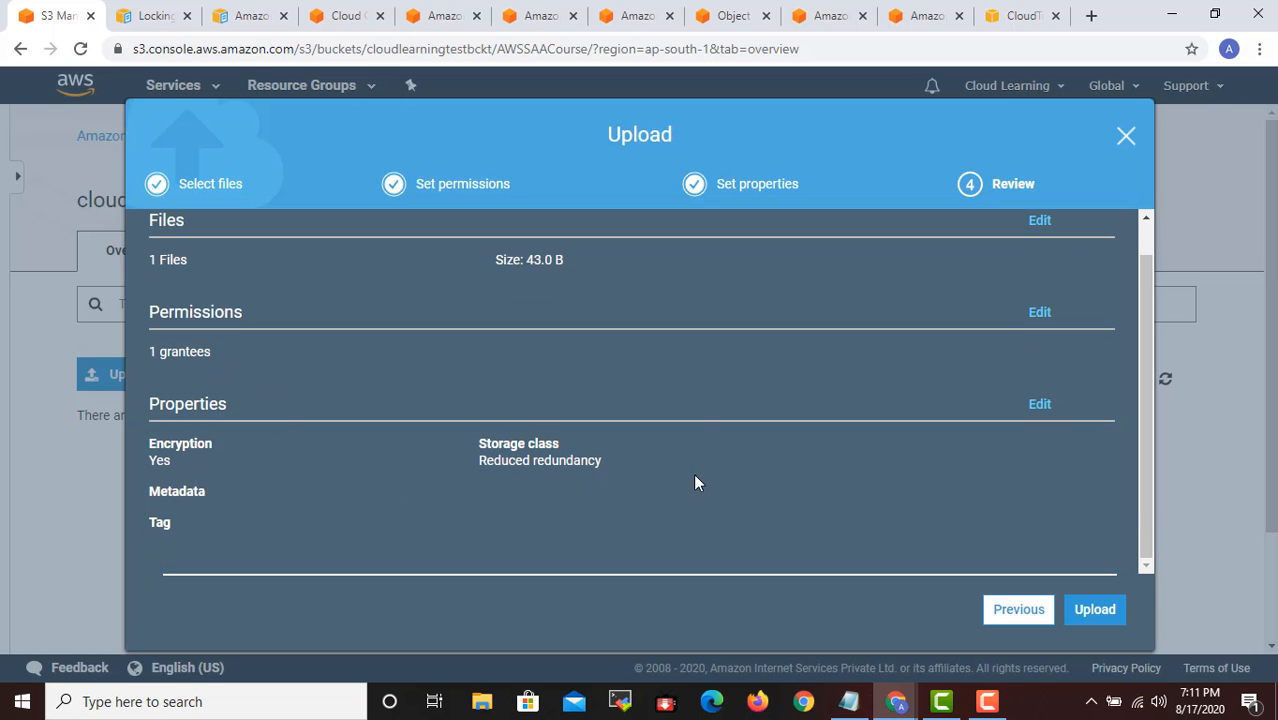
# - Go back to the upload properties, change the storage class to Standard and return to the review stage
pyautogui.click(1019, 612)
pyautogui.scroll(-3, 587, 456)
pyautogui.scroll(3, 587, 456)
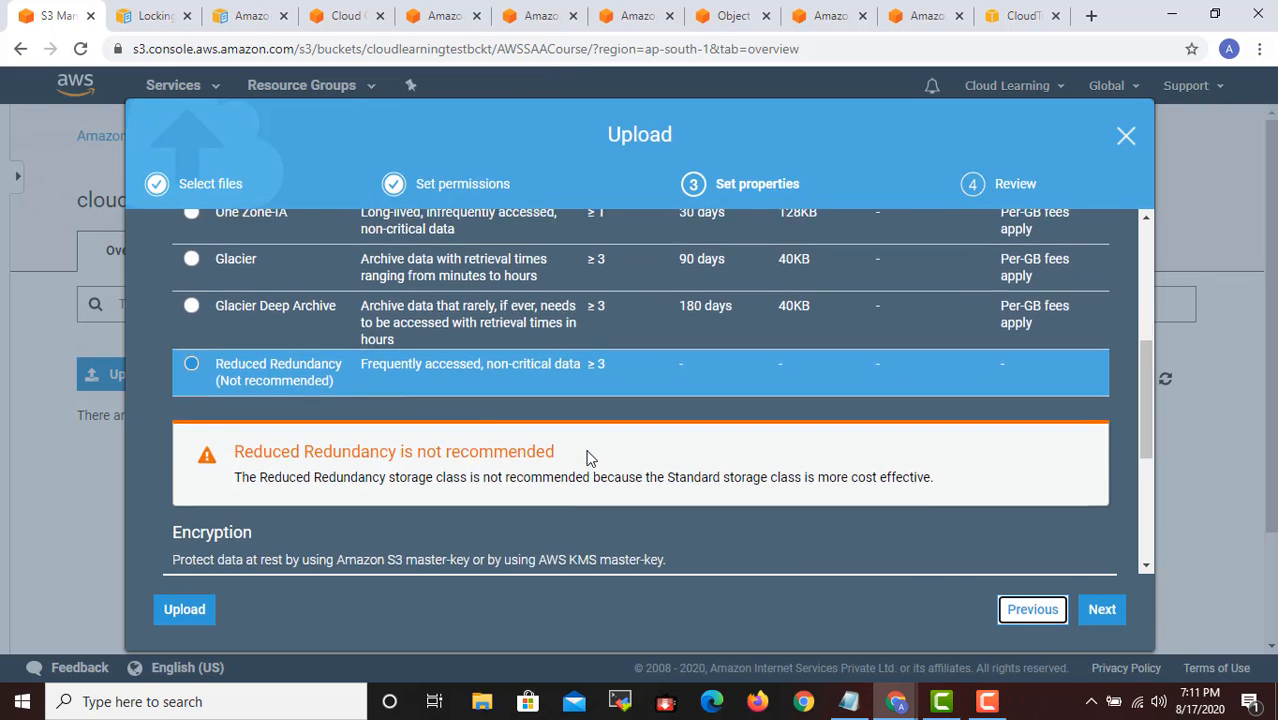
pyautogui.click(192, 348)
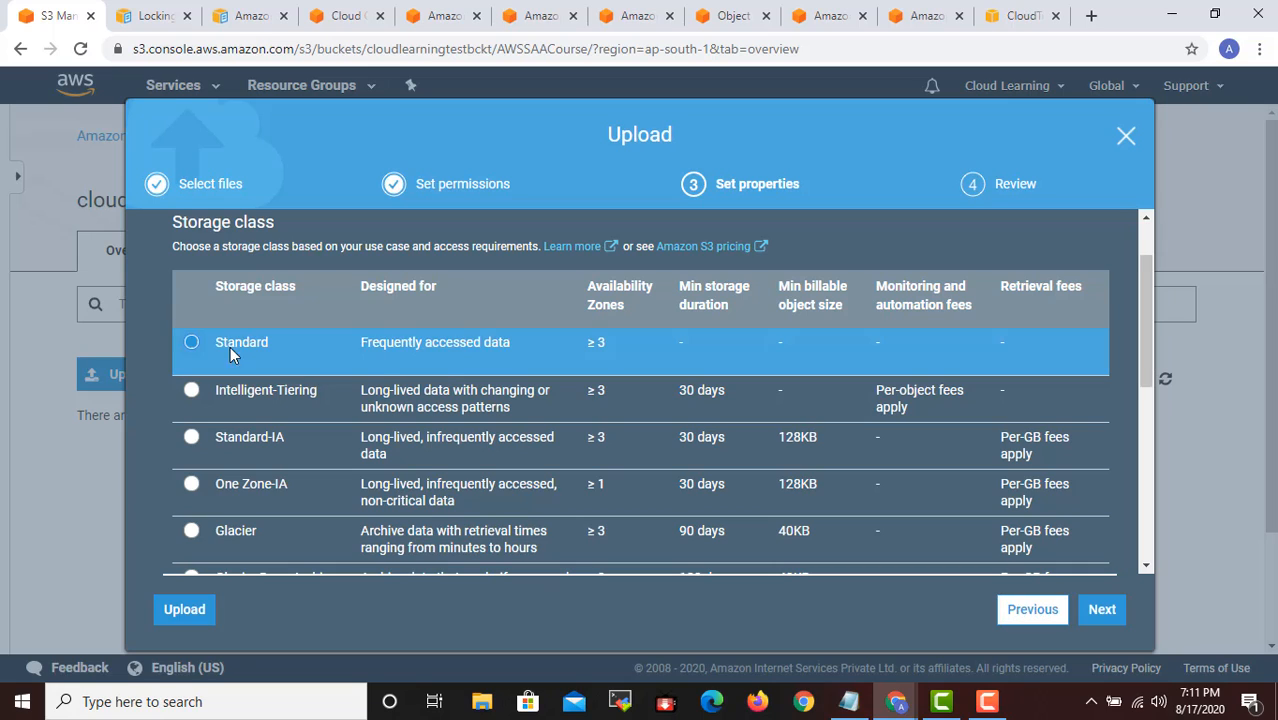
pyautogui.click(1102, 612)
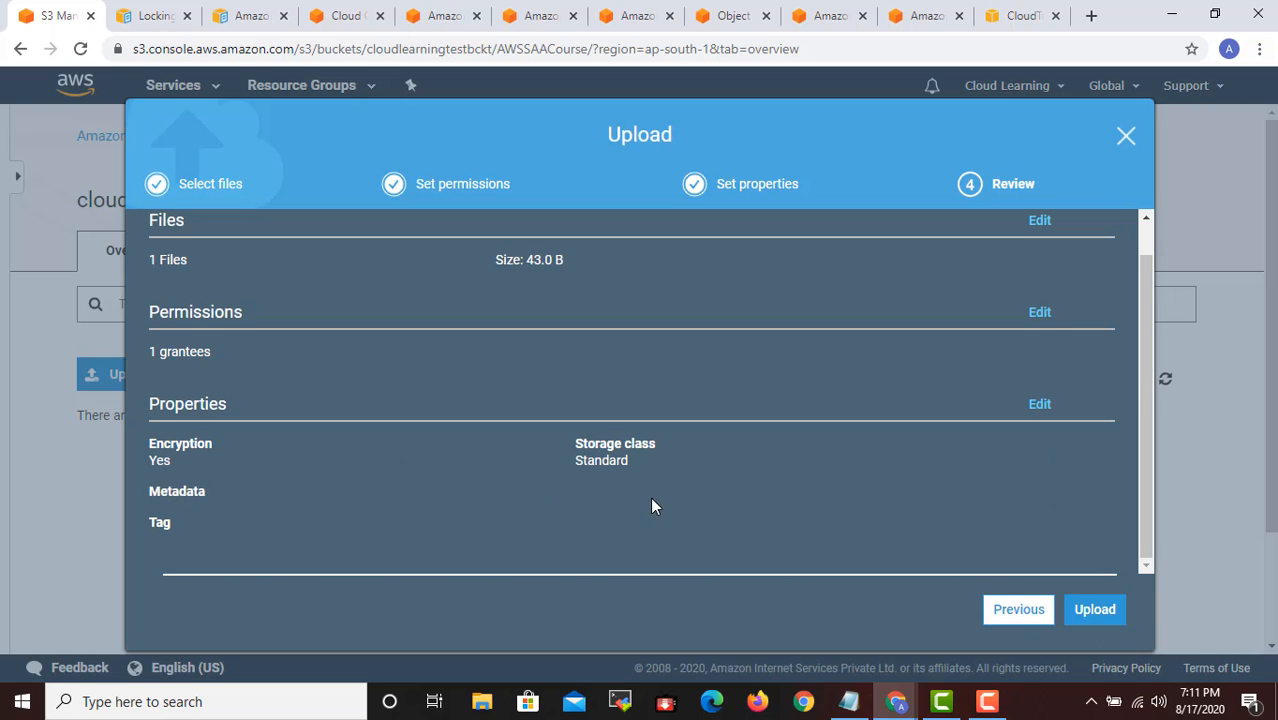
# - Check the revised summary and upload the file to the AWSSAACourse folder
pyautogui.scroll(1, 747, 446)
pyautogui.scroll(-1, 748, 447)
pyautogui.scroll(1, 748, 453)
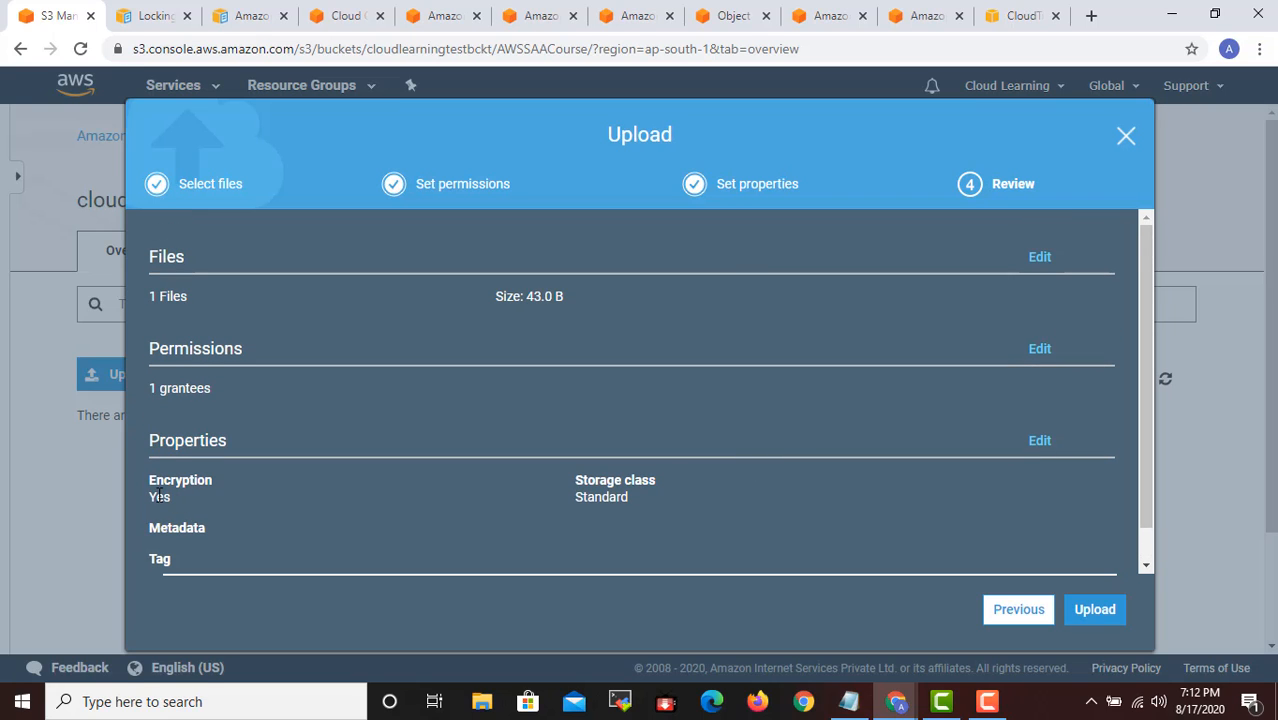
pyautogui.click(1093, 614)
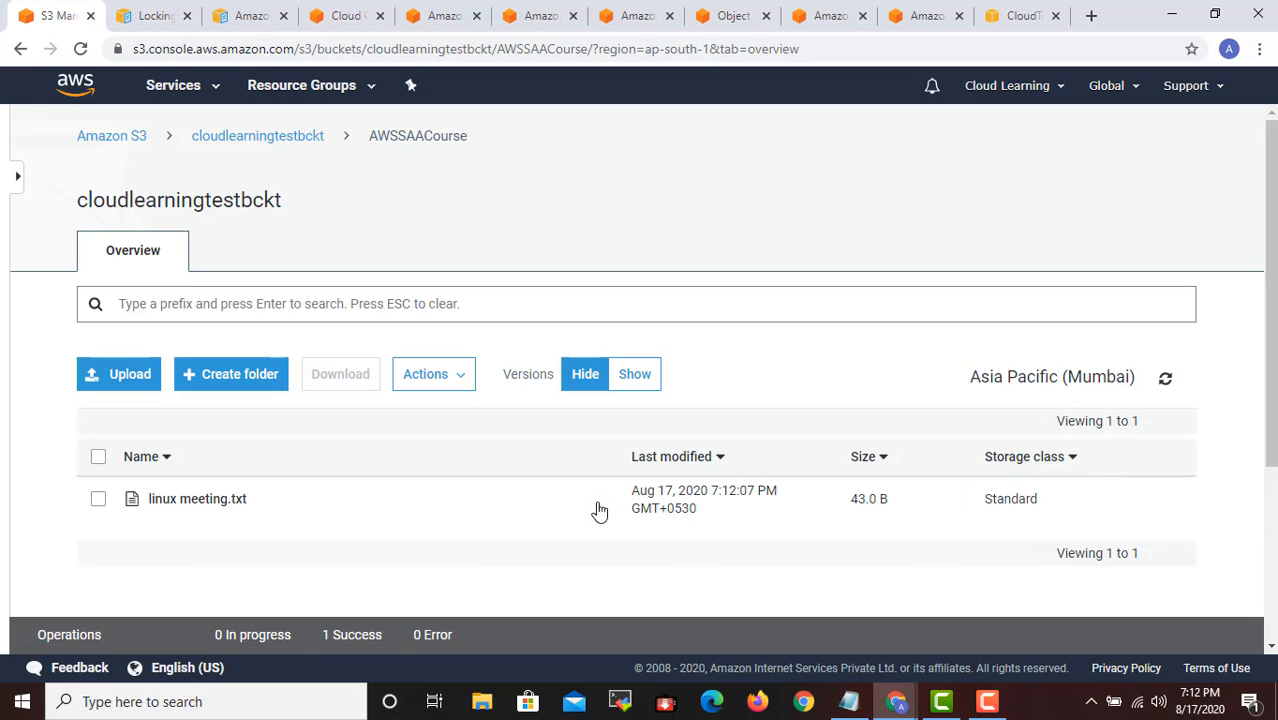
# - Select linux meeting.txt in the AWSSAACourse folder and open its overview page
pyautogui.scroll(-2, 375, 508)
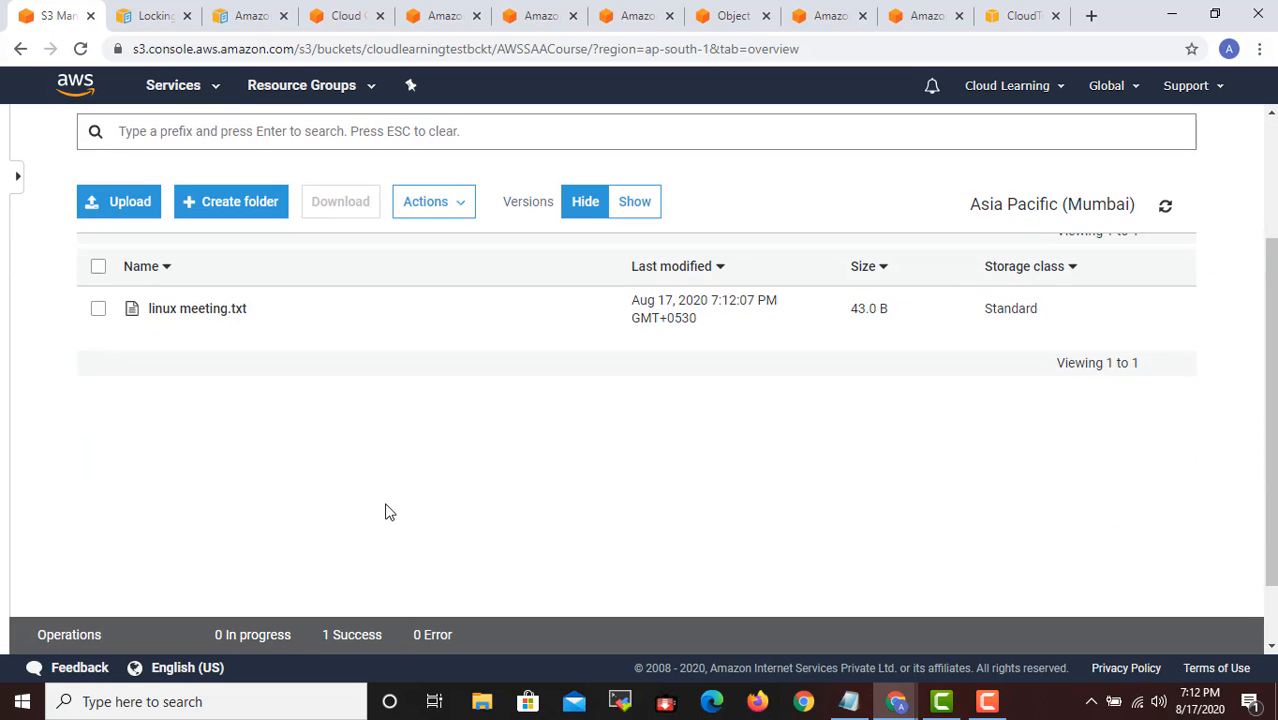
pyautogui.click(98, 310)
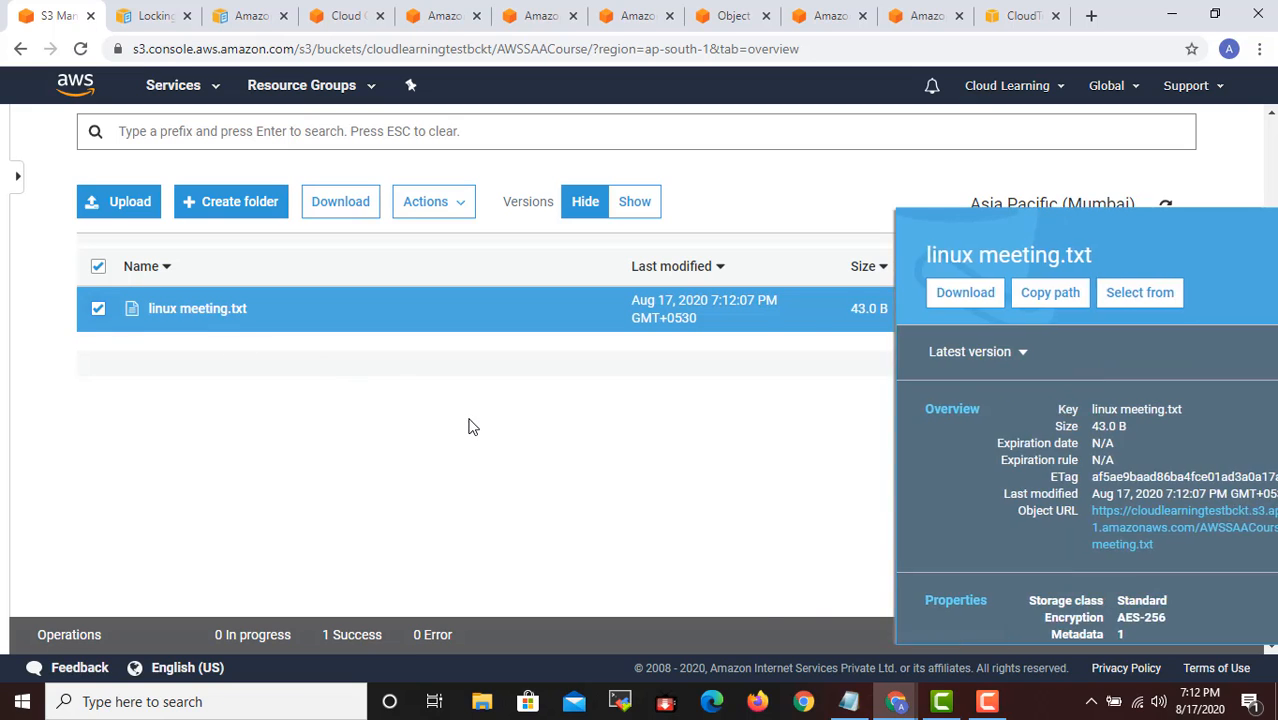
pyautogui.moveTo(1054, 548); pyautogui.dragTo(976, 511)
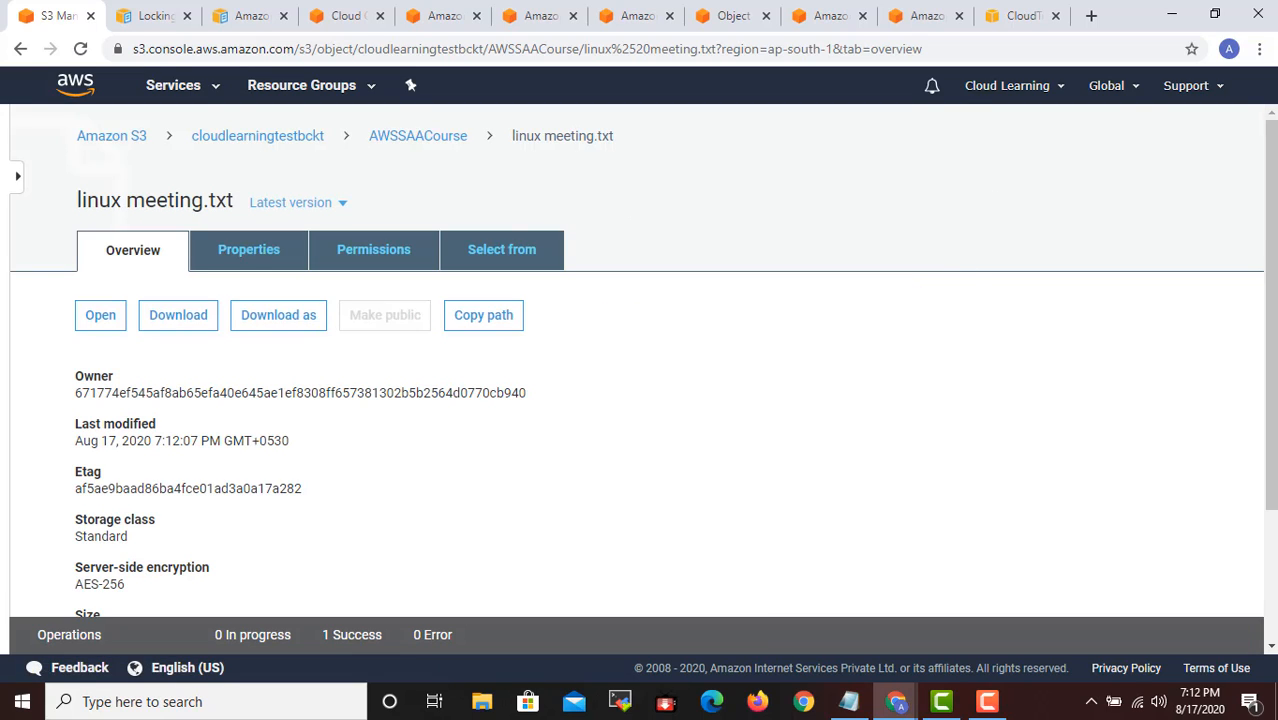
# - Copy the object URL of linux meeting.txt and try to open the file from it in a new browser tab
pyautogui.click(1091, 15)
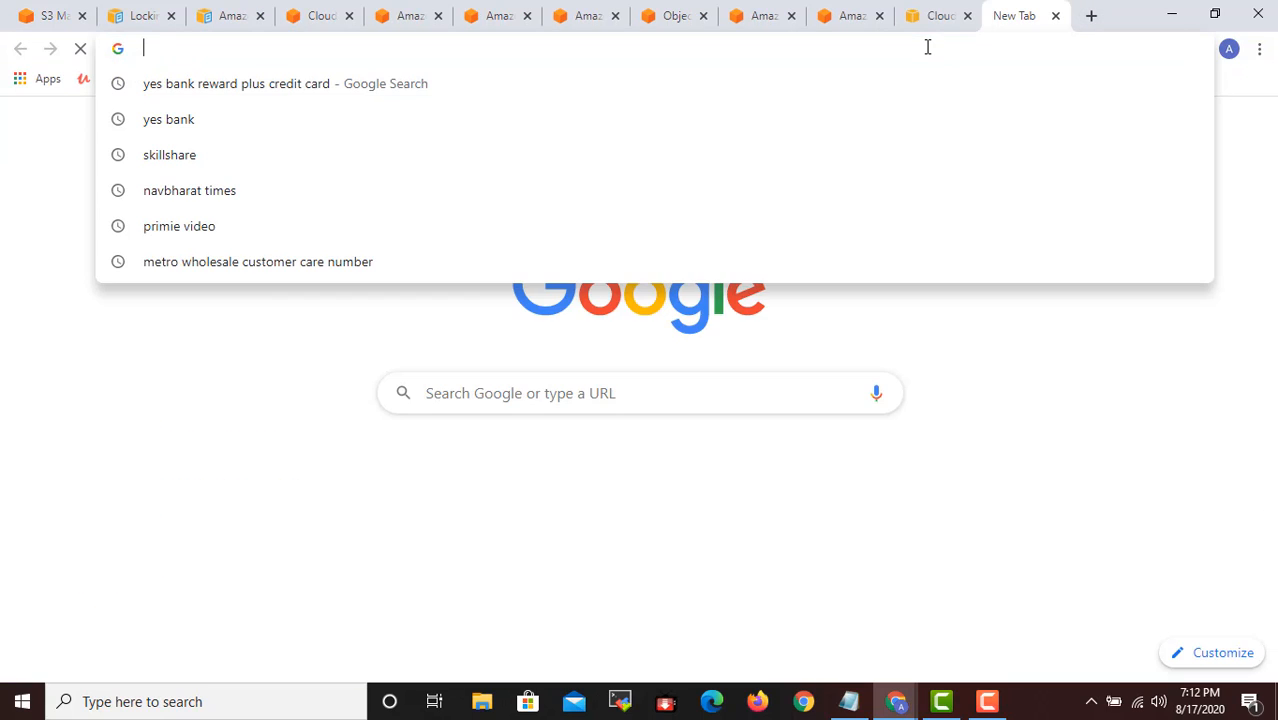
pyautogui.hotkey('ctrl', 'v')
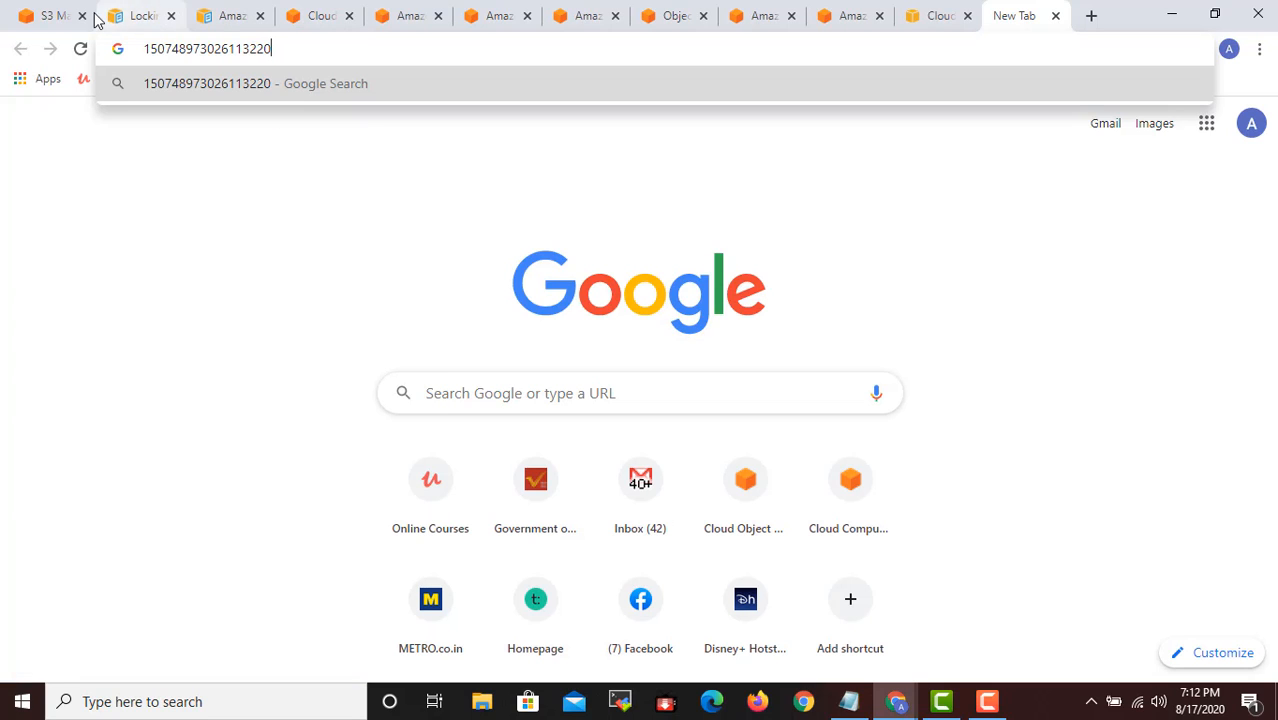
pyautogui.click(45, 15)
pyautogui.scroll(-3, 895, 531)
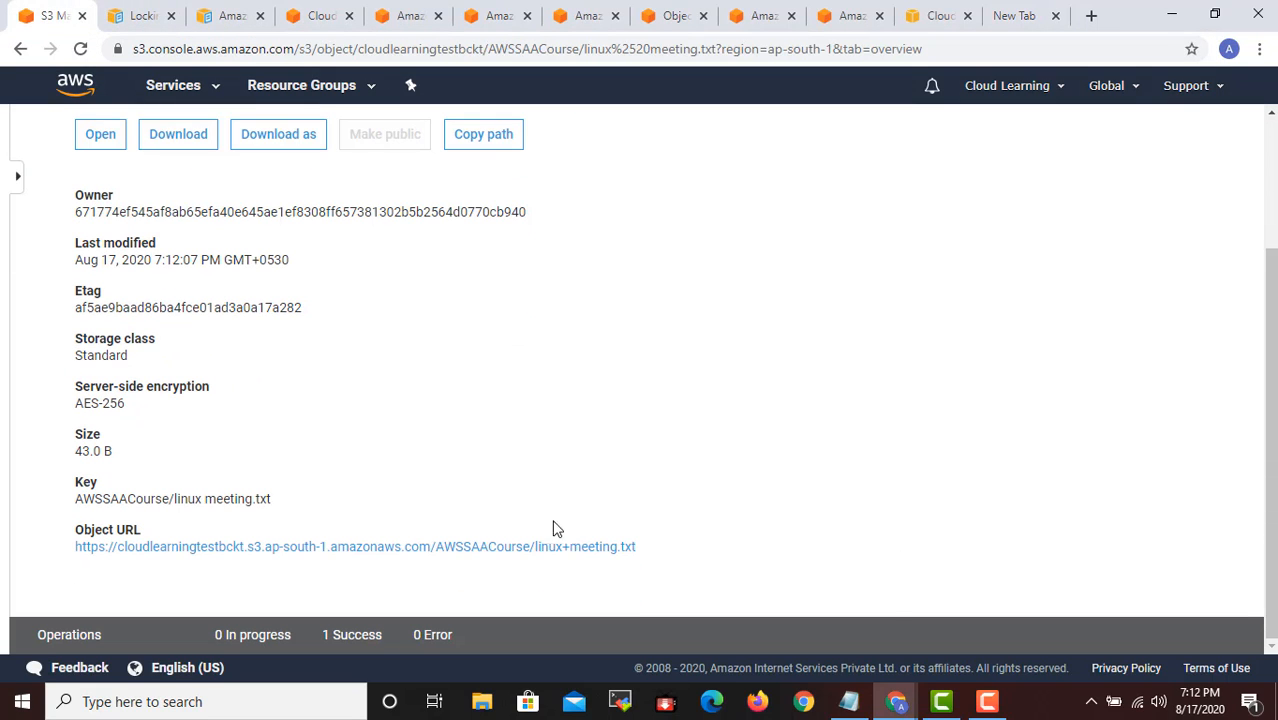
pyautogui.rightClick(584, 547)
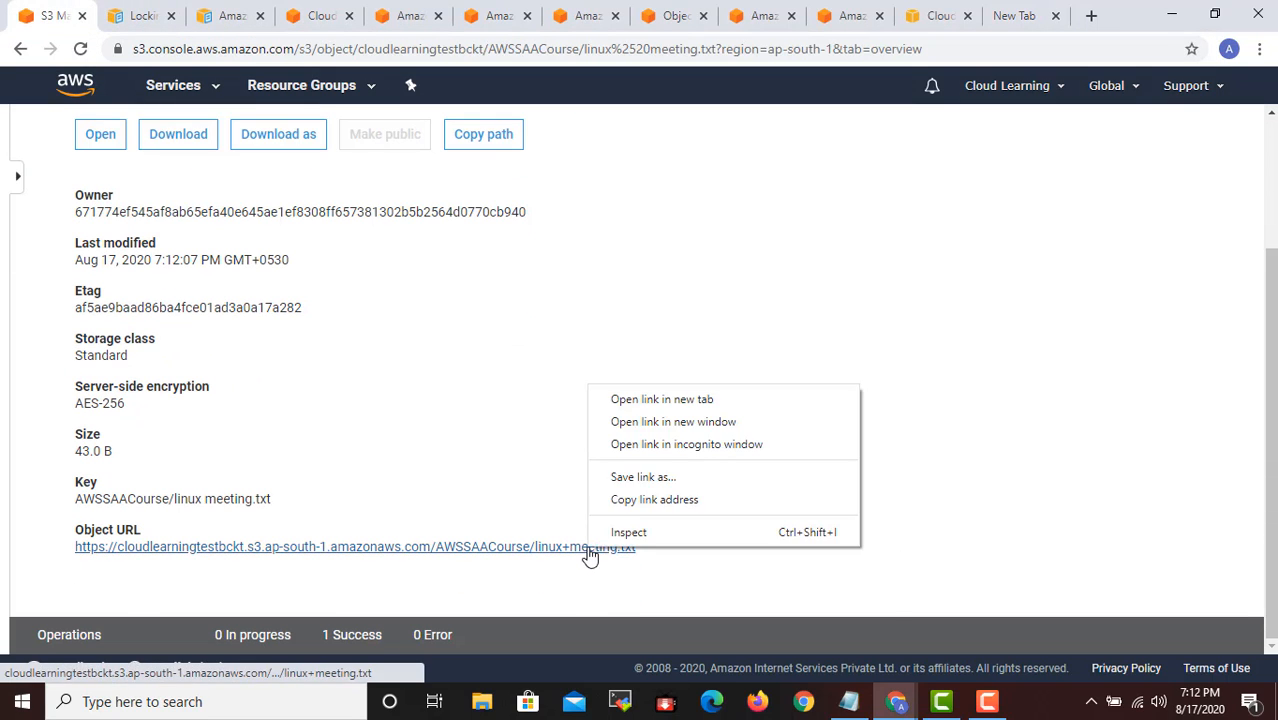
pyautogui.click(667, 502)
pyautogui.click(1025, 17)
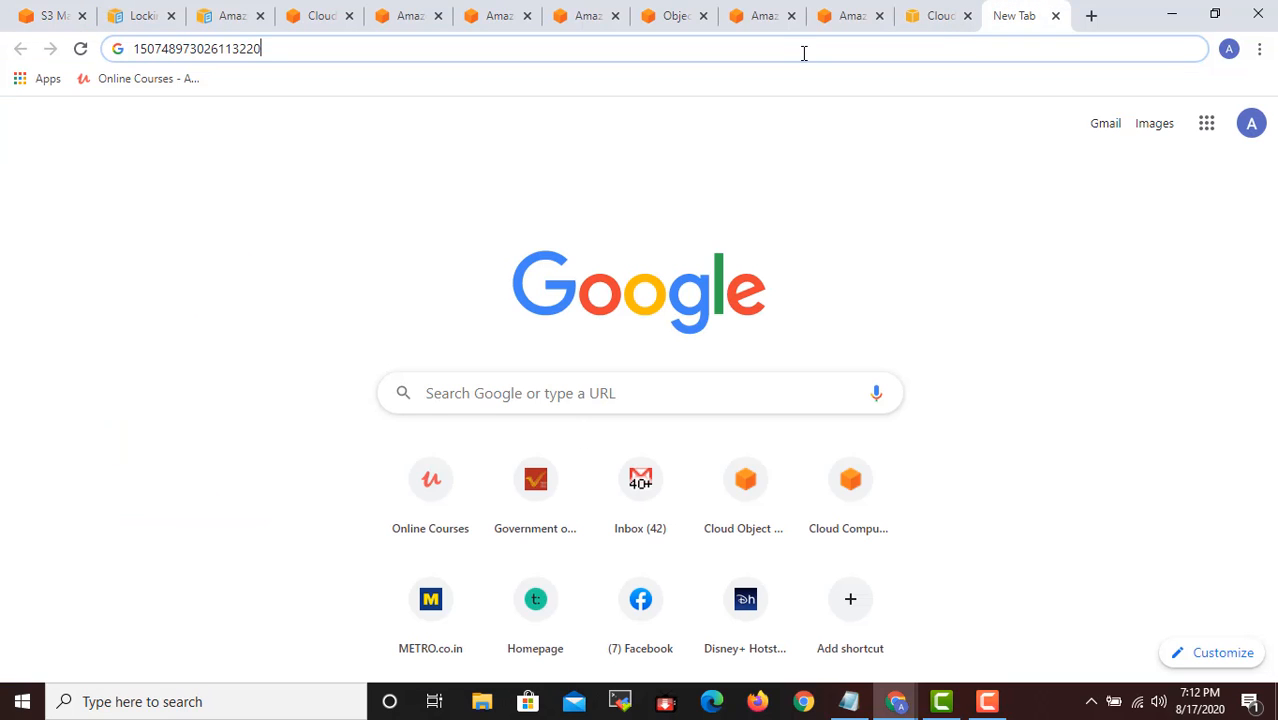
pyautogui.click(140, 57)
pyautogui.hotkey('ctrl', 'v')
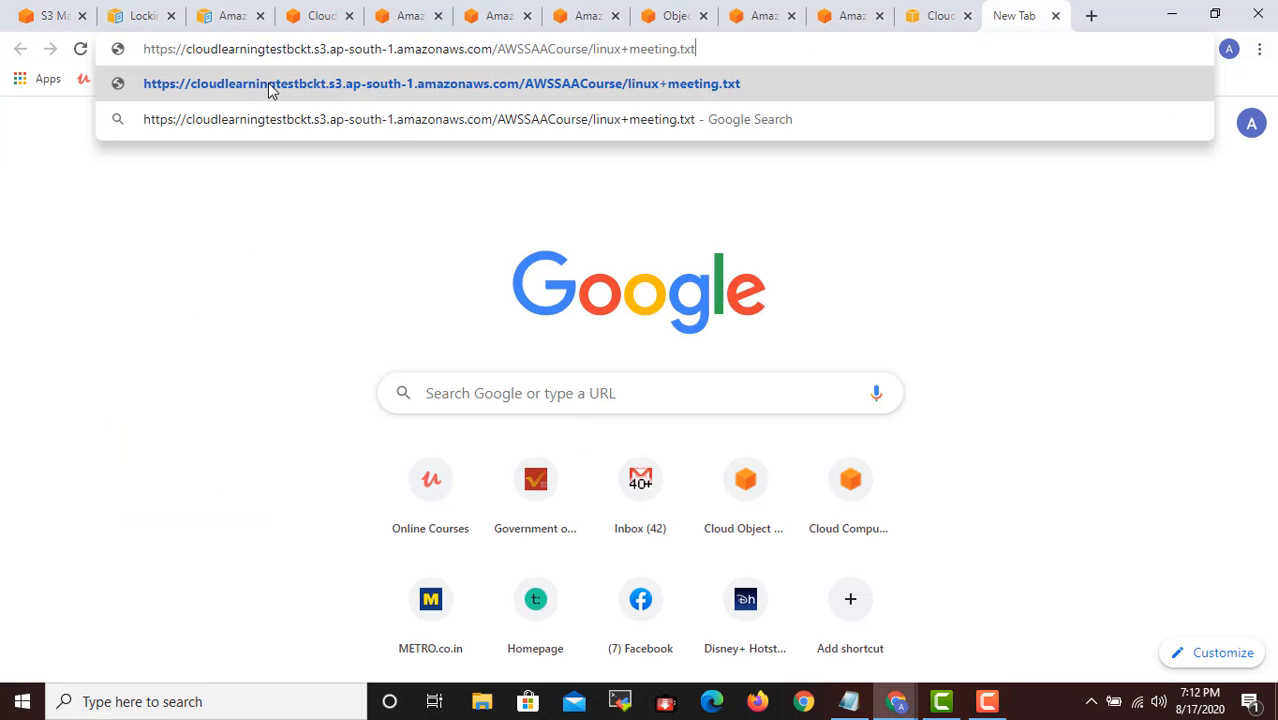
pyautogui.click(268, 82)
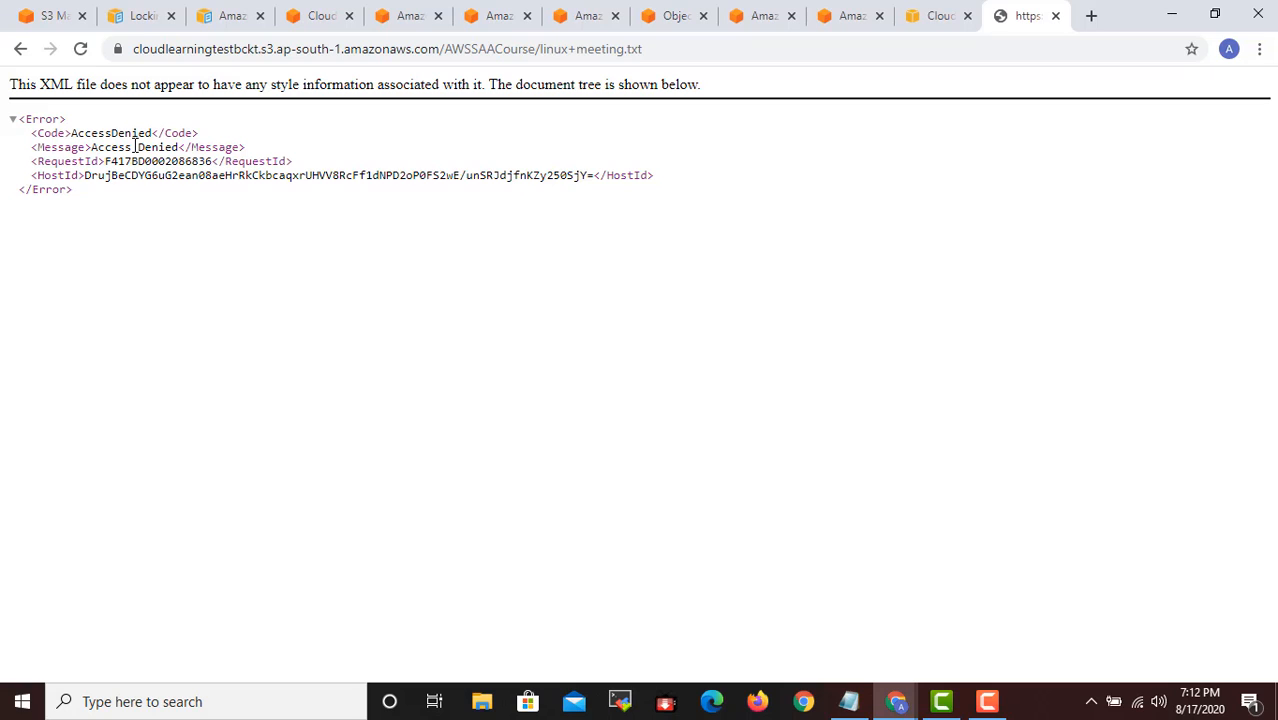
# - Return to the S3 console and examine the overview details and version list of linux meeting.txt
pyautogui.click(40, 14)
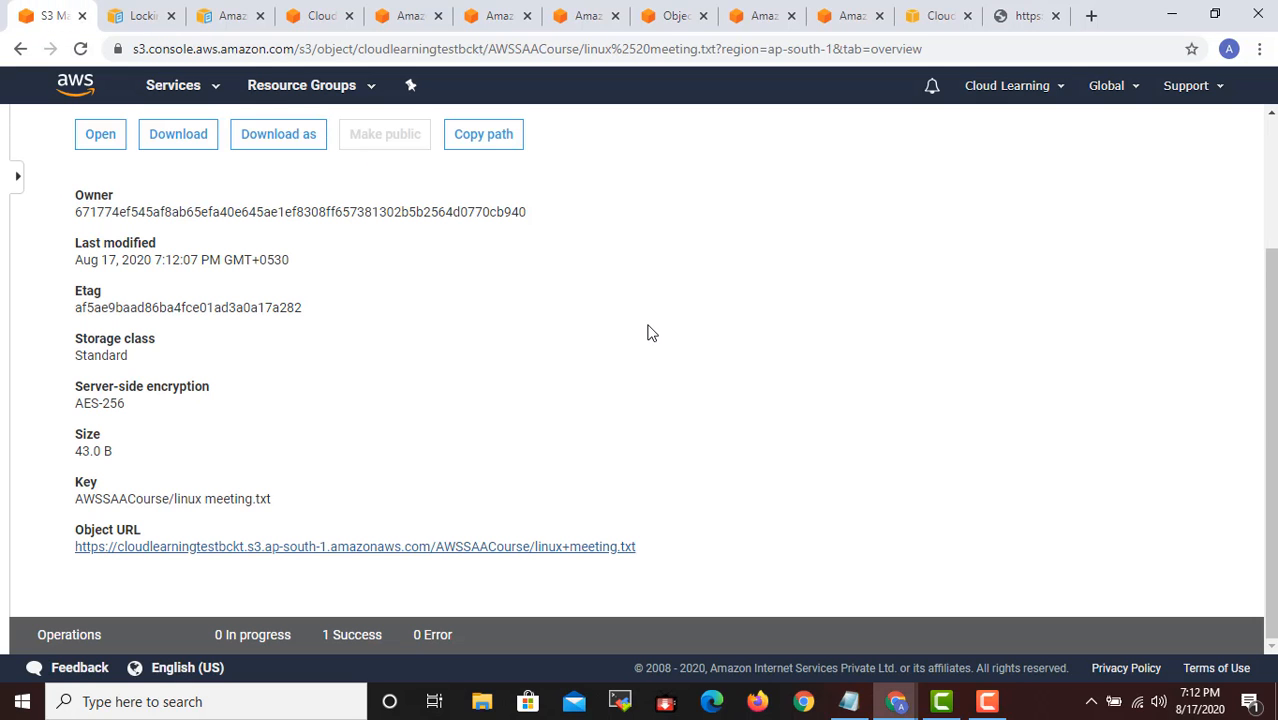
pyautogui.scroll(2, 648, 333)
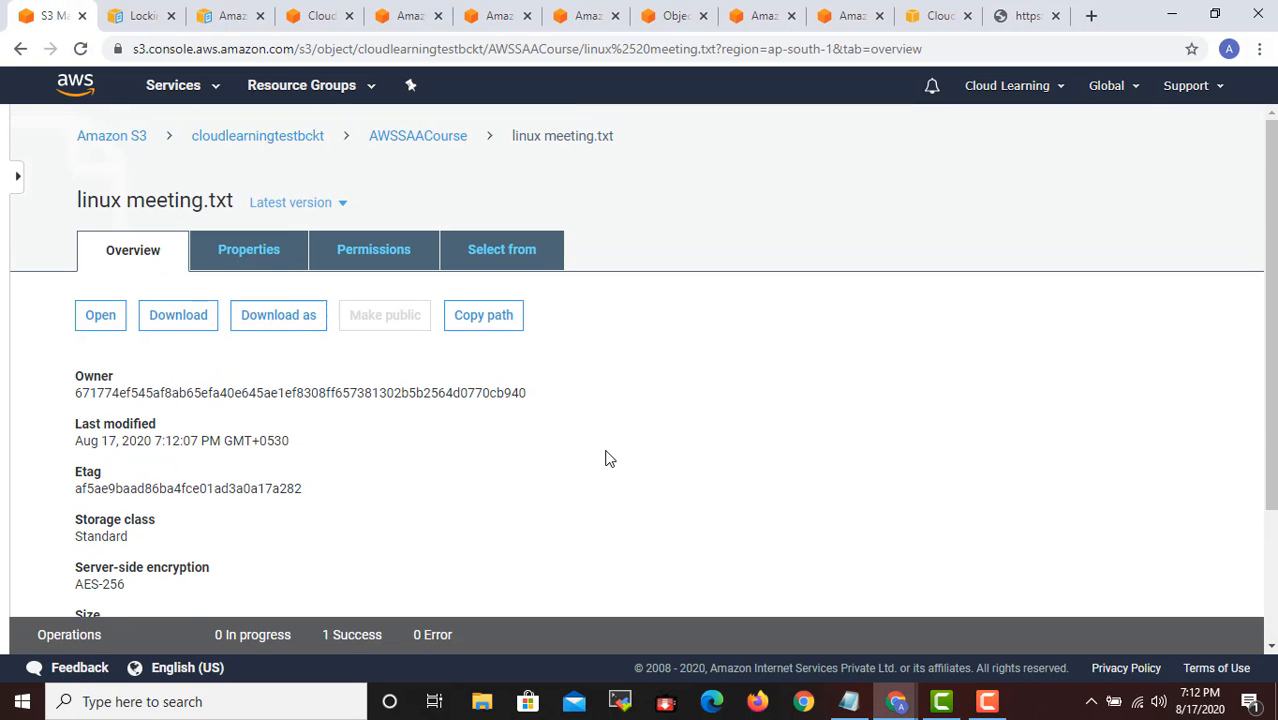
pyautogui.scroll(-2, 650, 460)
pyautogui.scroll(2, 730, 467)
pyautogui.click(342, 206)
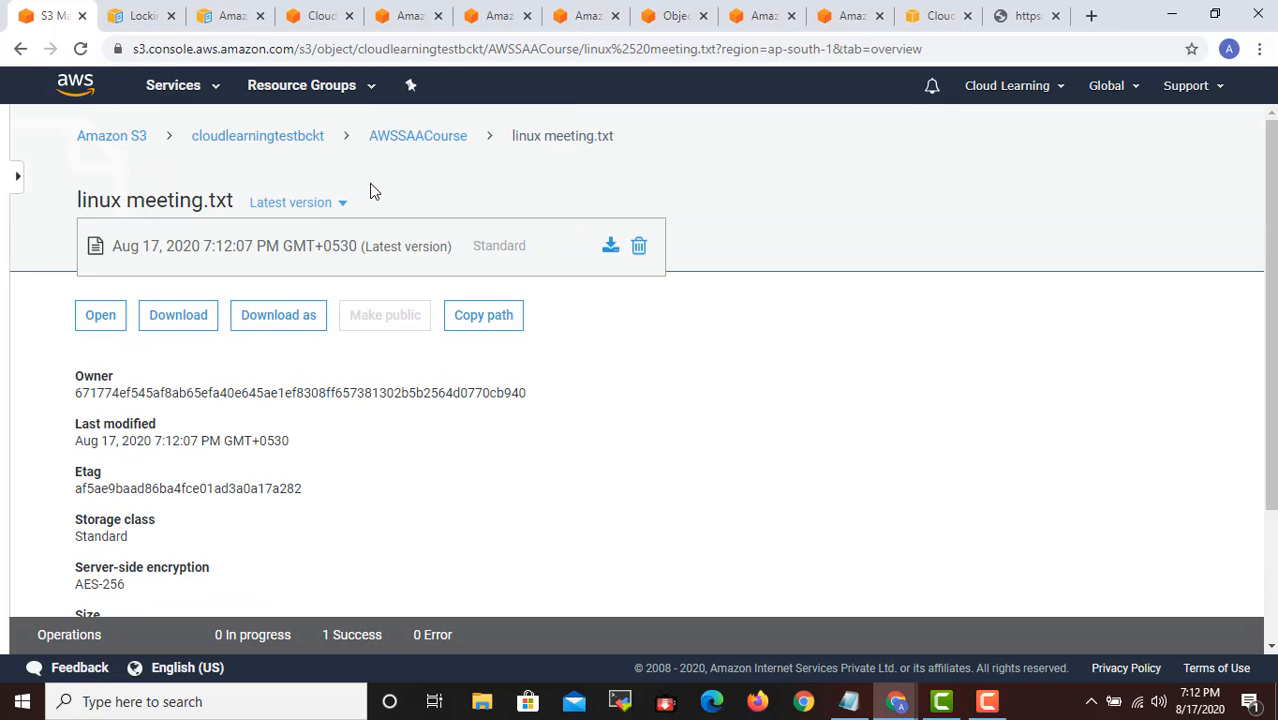
pyautogui.click(500, 508)
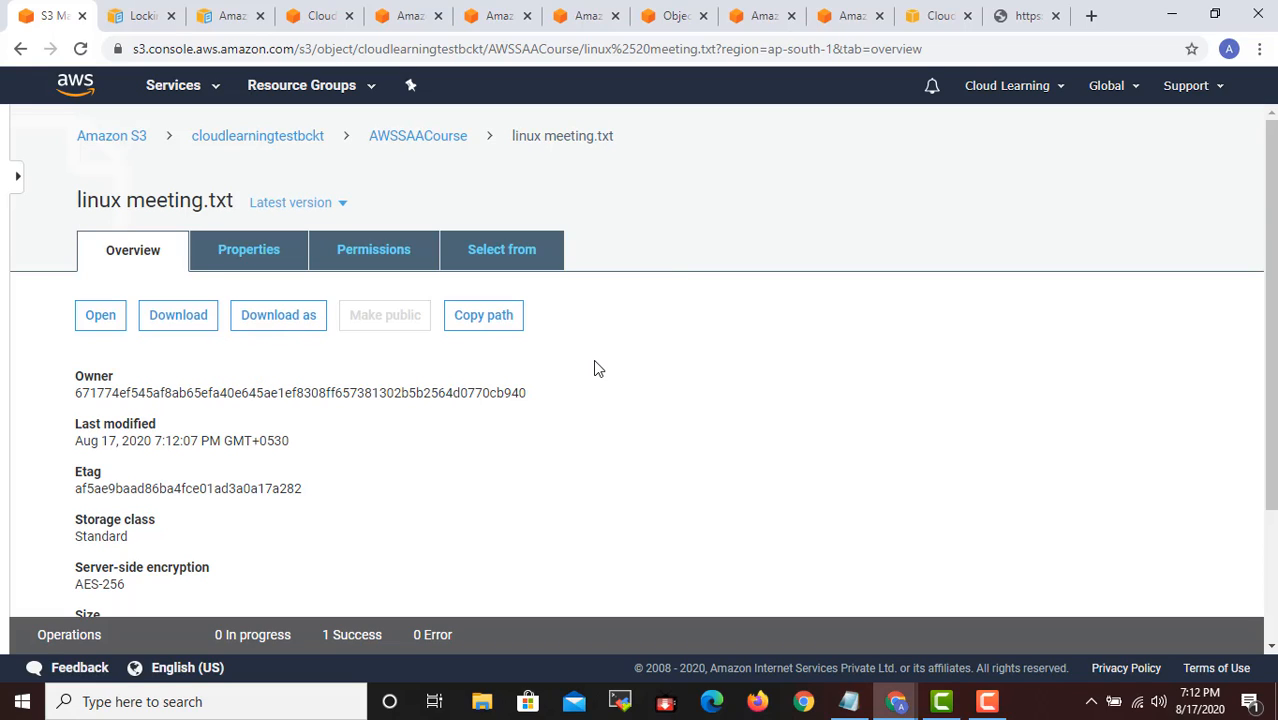
pyautogui.click(232, 265)
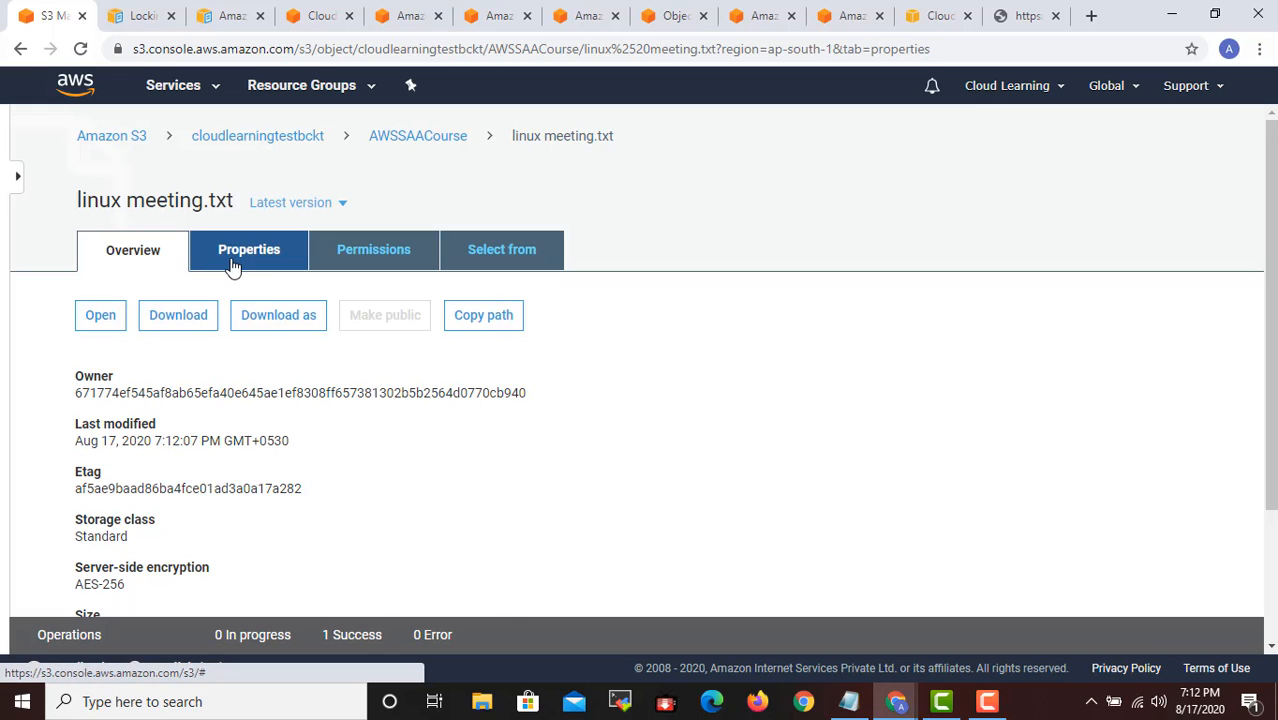
pyautogui.click(174, 268)
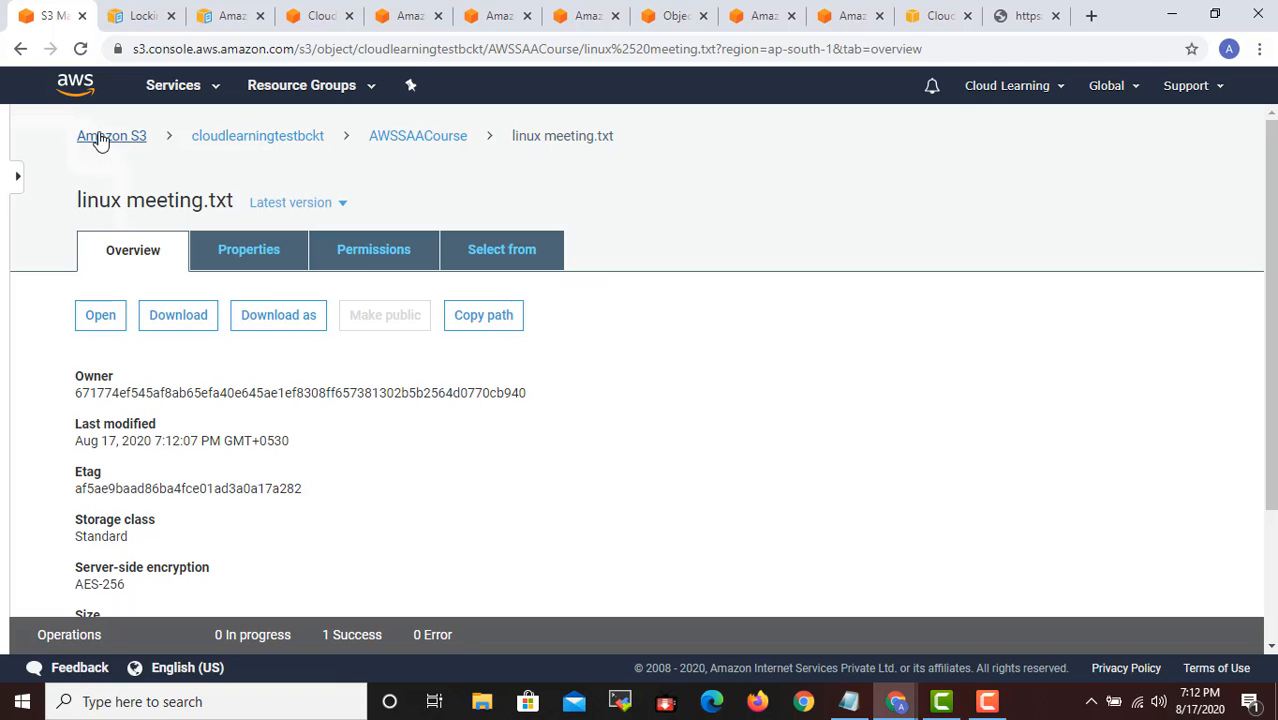
pyautogui.scroll(-2, 875, 445)
pyautogui.scroll(2, 800, 410)
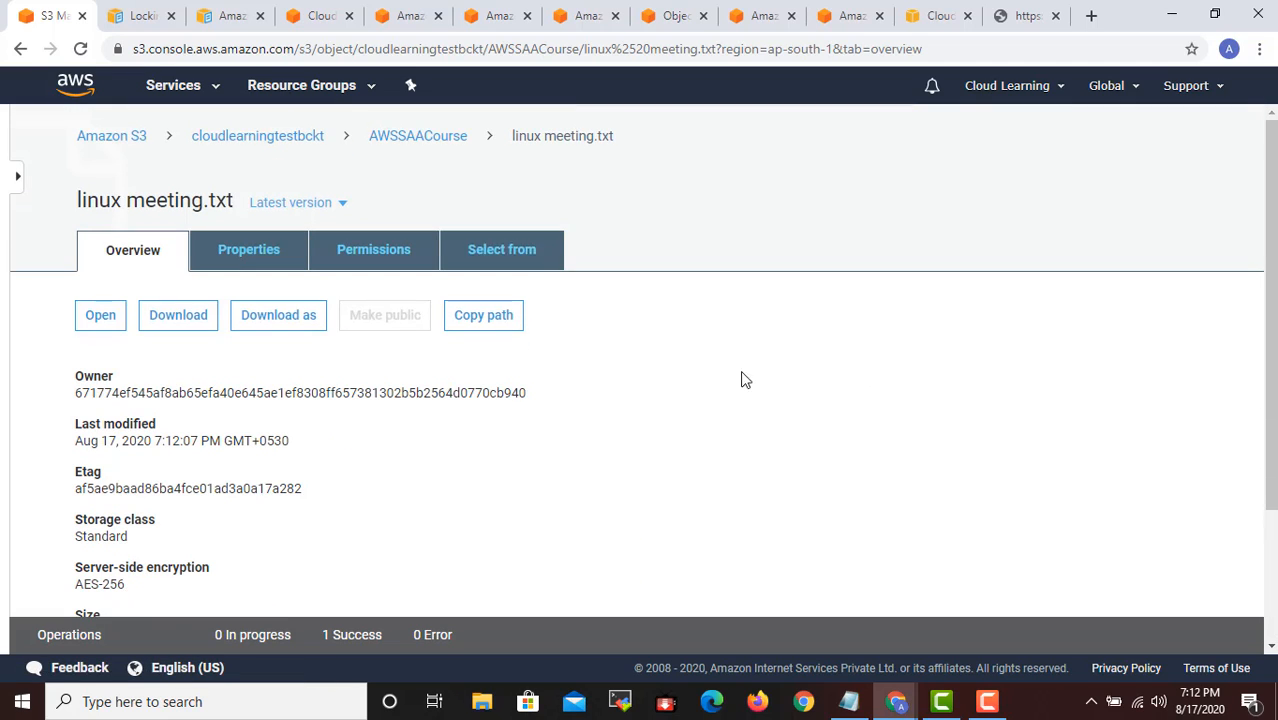
# - Return to the AWSSAACourse folder, select linux meeting.txt and examine which actions are available for it, including Make public
pyautogui.click(415, 140)
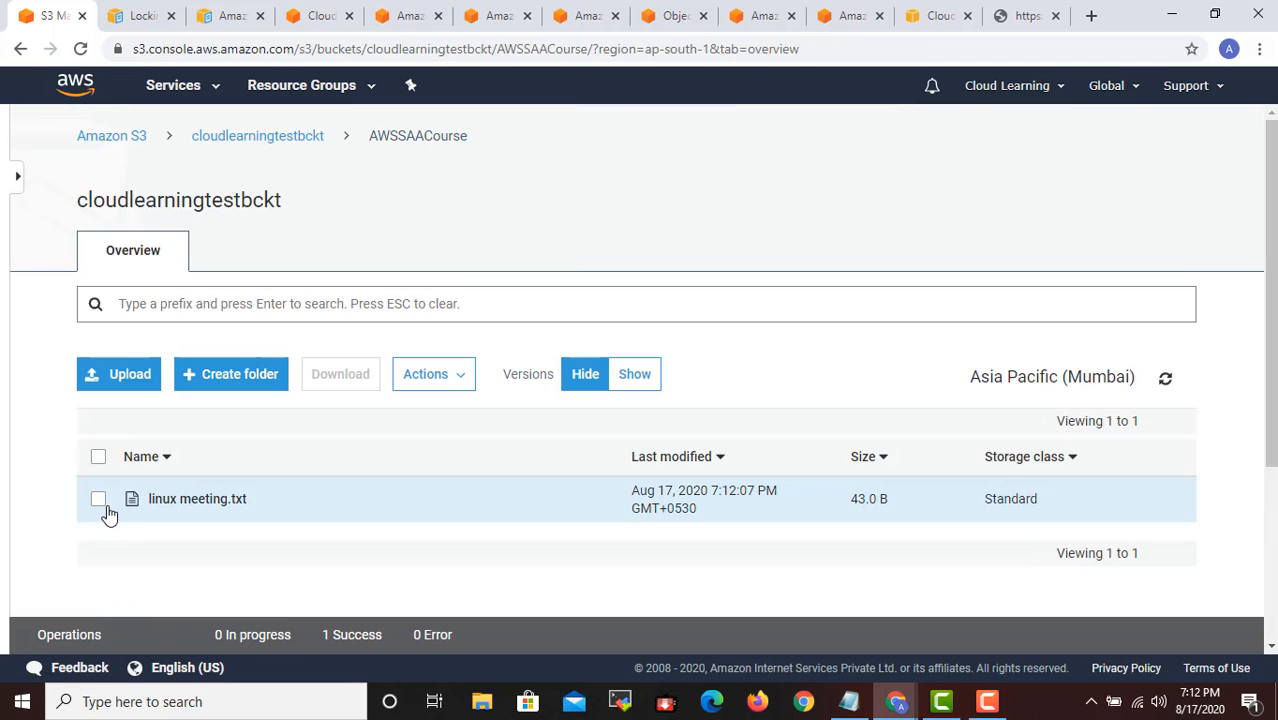
pyautogui.click(125, 495)
pyautogui.click(450, 378)
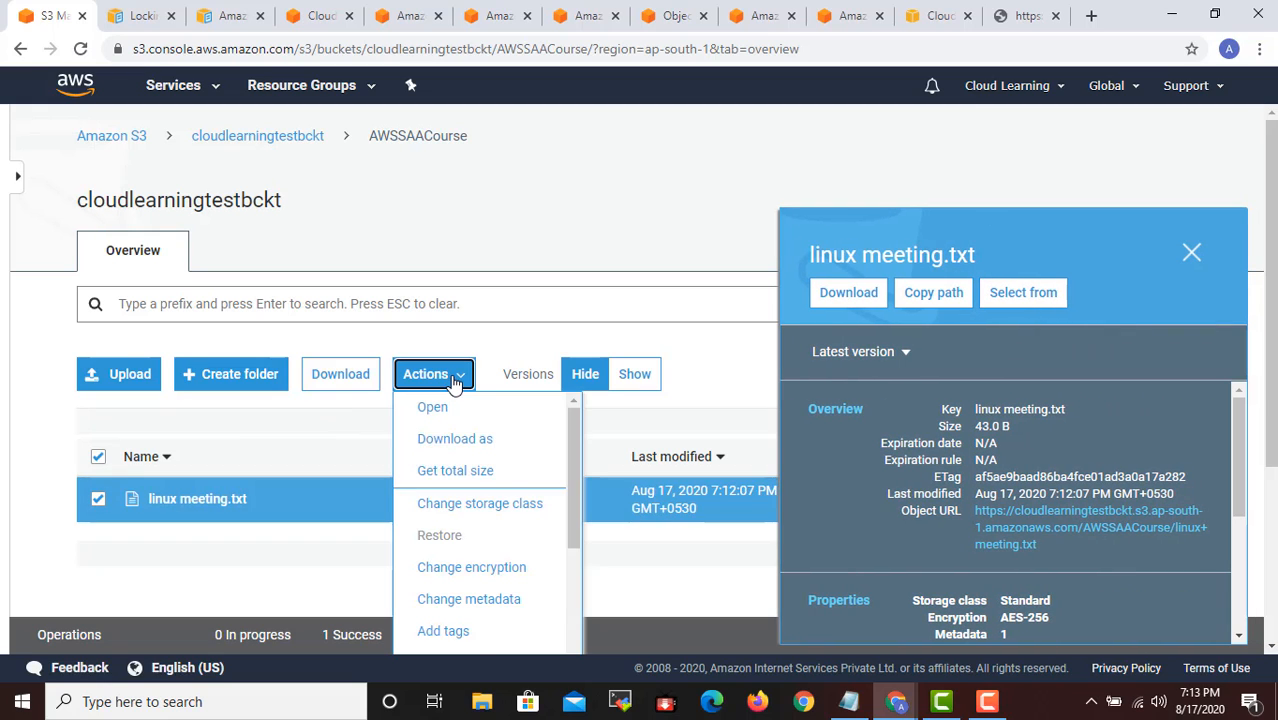
pyautogui.scroll(-3, 479, 448)
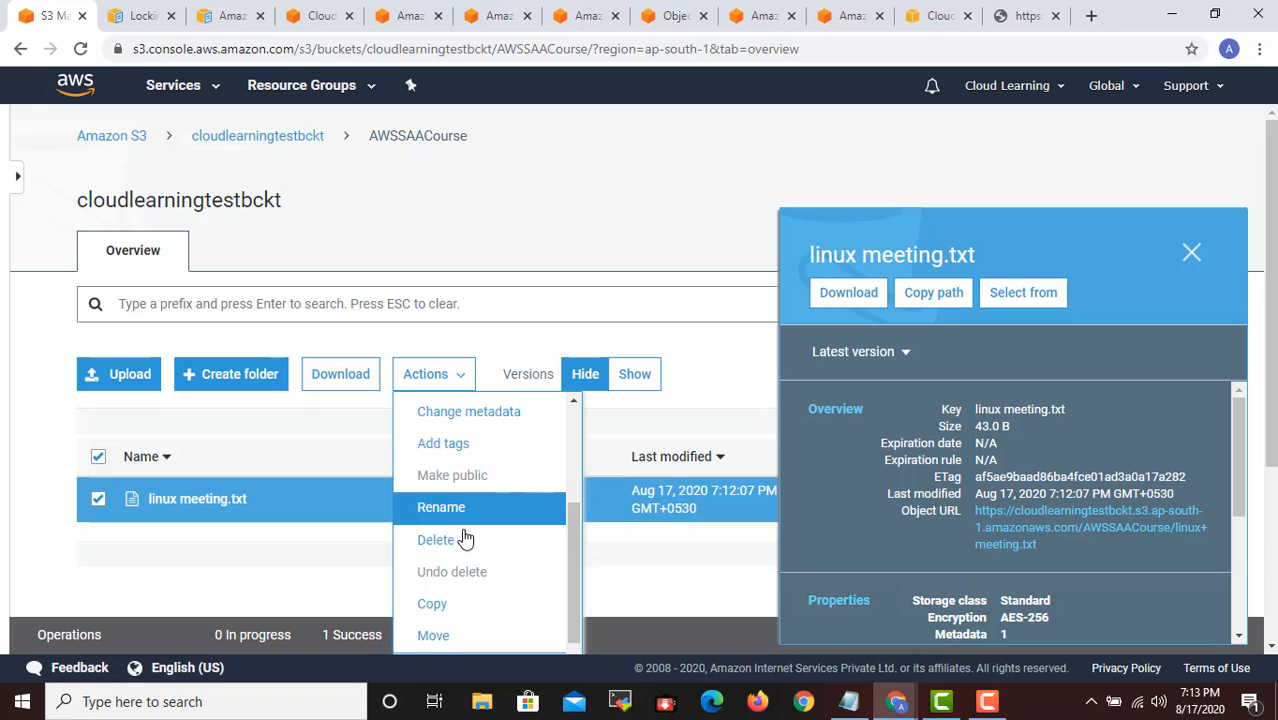
pyautogui.scroll(-1, 470, 545)
pyautogui.scroll(-1, 499, 622)
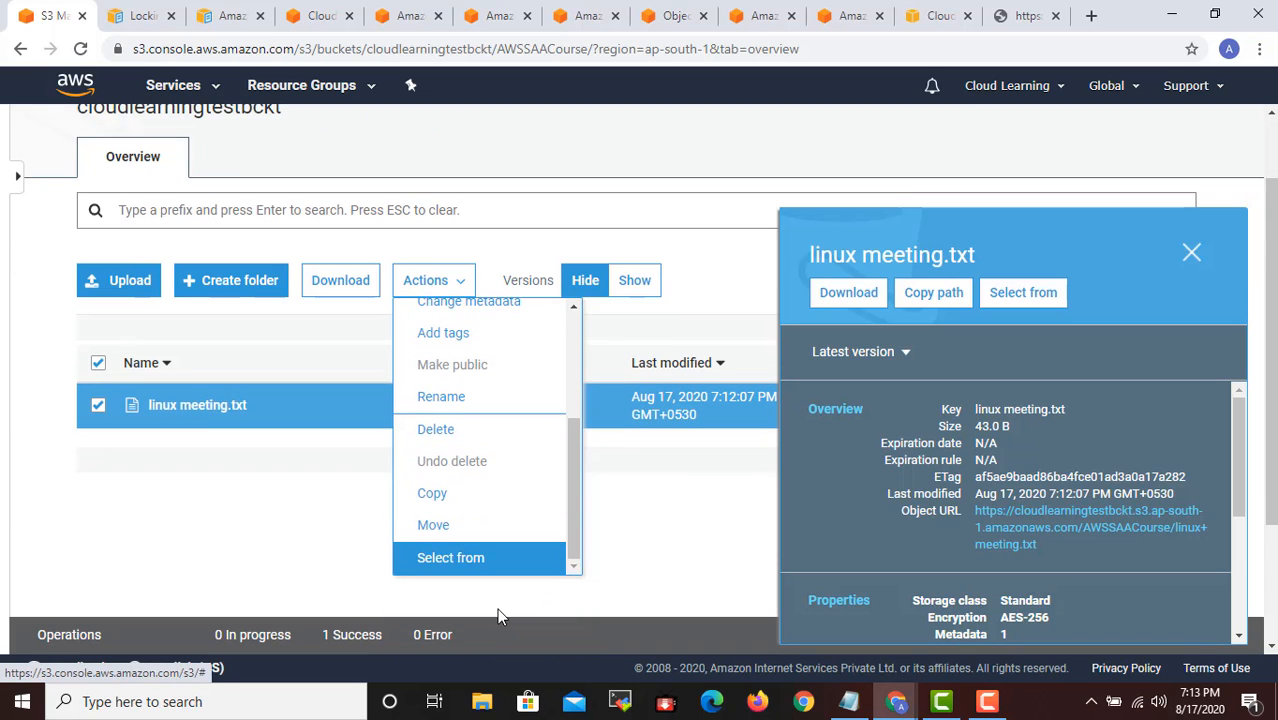
pyautogui.scroll(5, 482, 530)
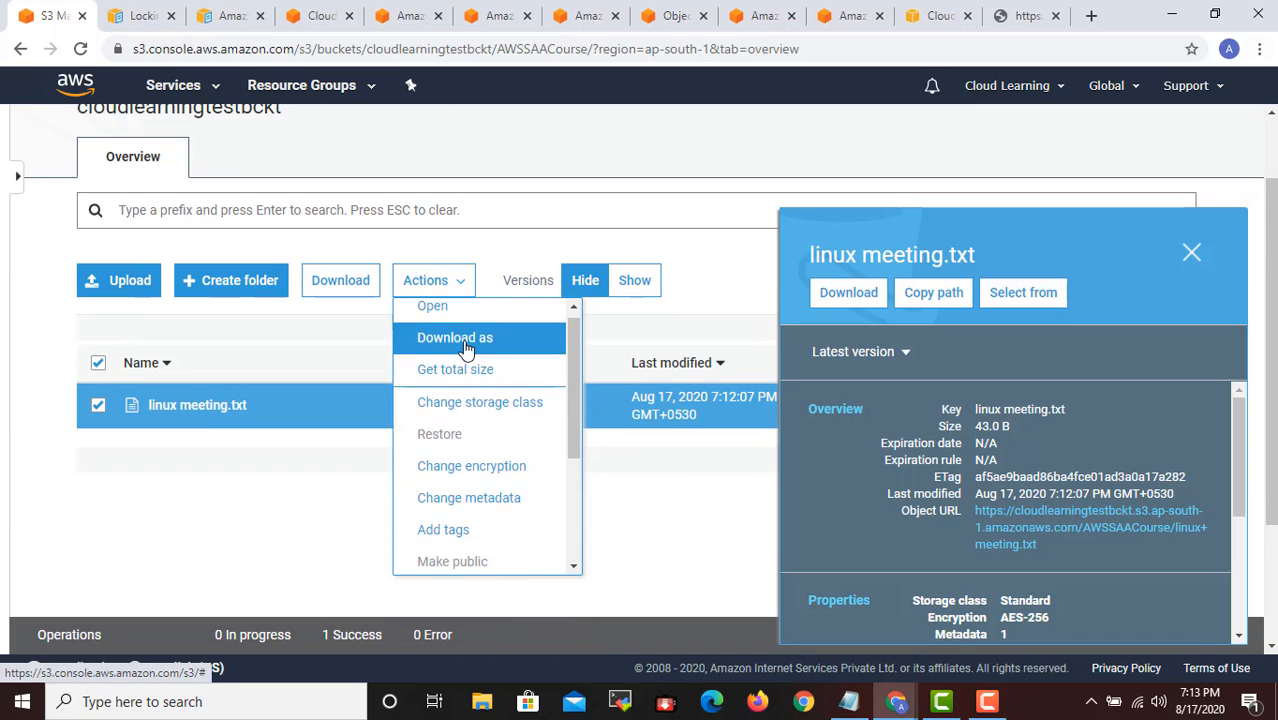
pyautogui.scroll(-3, 479, 472)
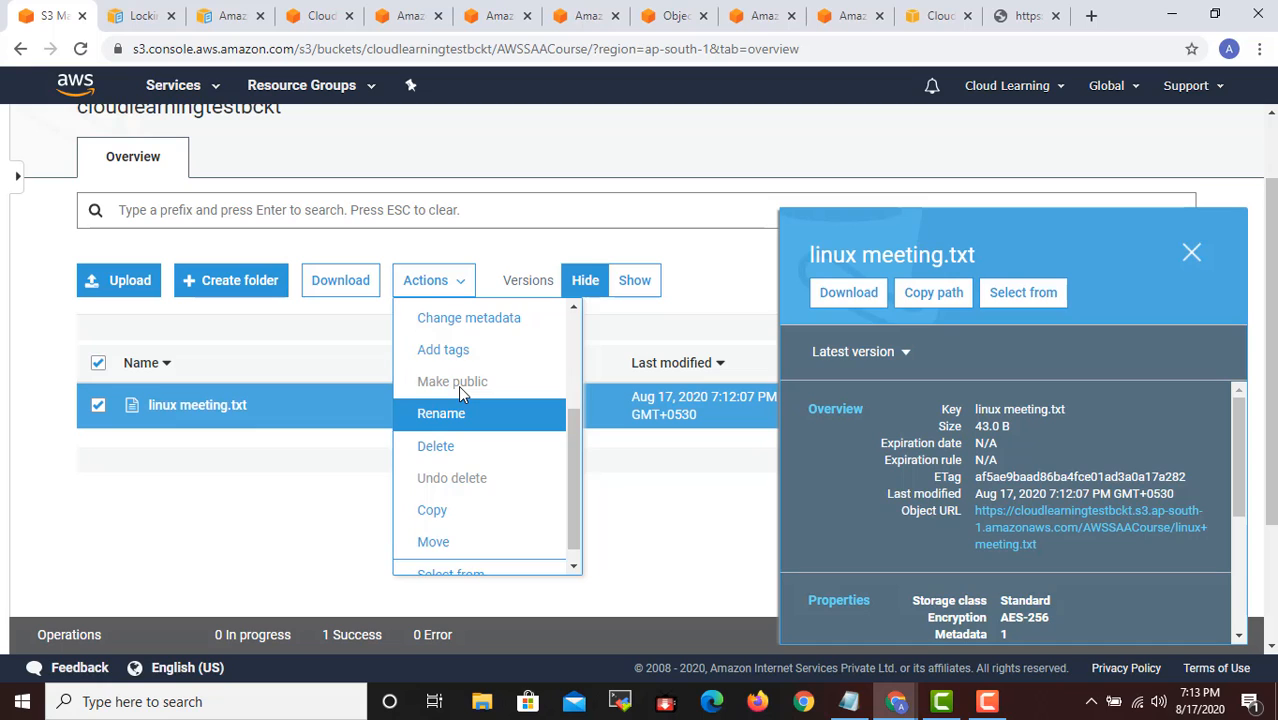
pyautogui.scroll(3, 458, 385)
pyautogui.scroll(-3, 479, 388)
pyautogui.scroll(3, 483, 400)
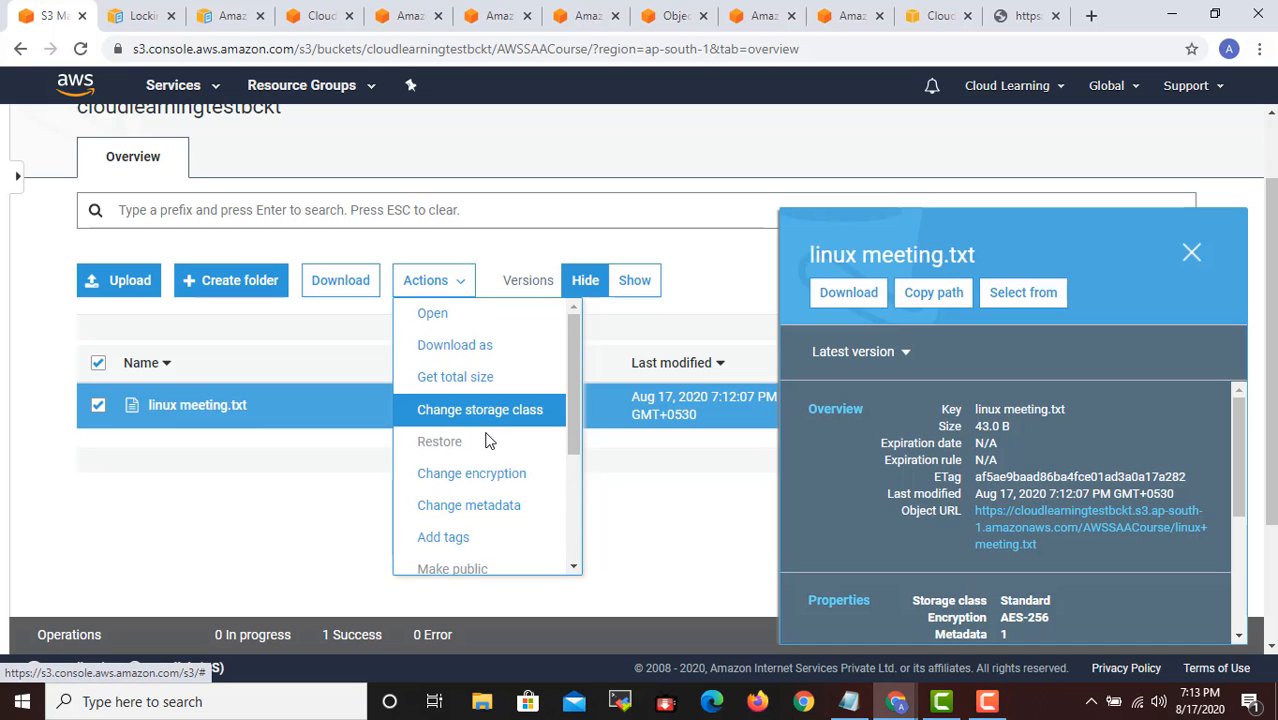
pyautogui.scroll(-5, 505, 430)
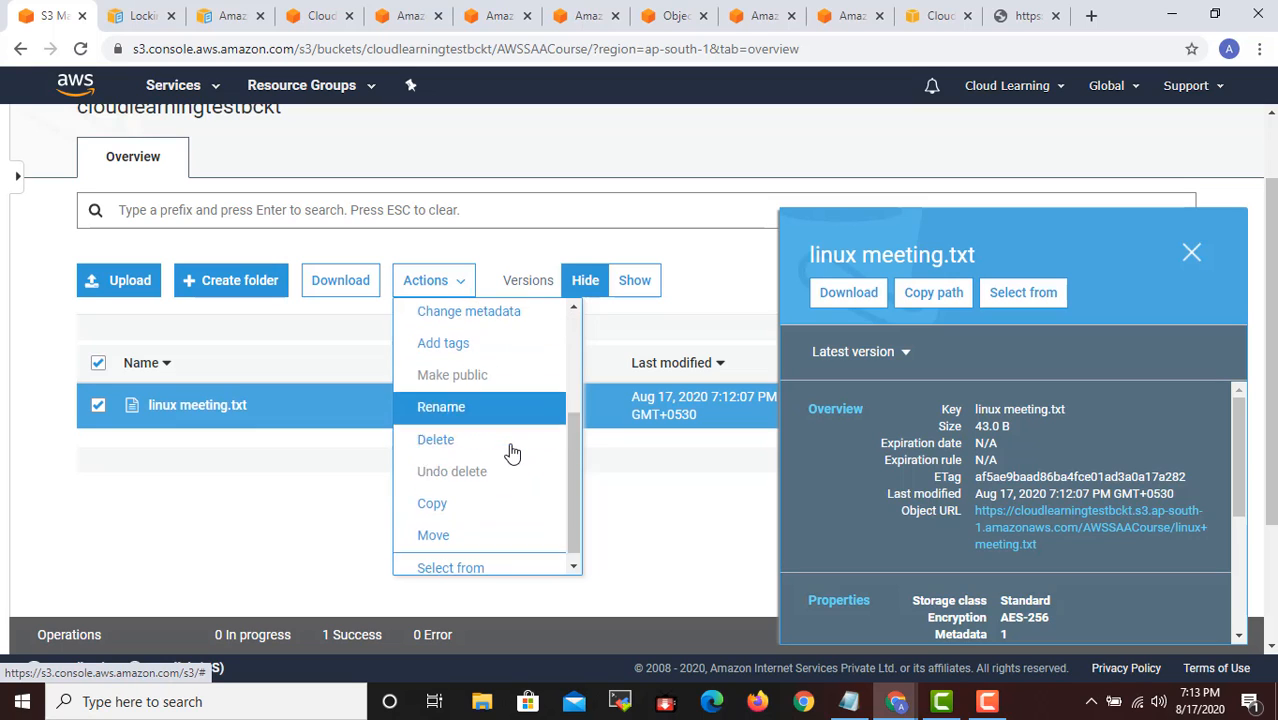
pyautogui.click(710, 528)
pyautogui.scroll(1, 650, 400)
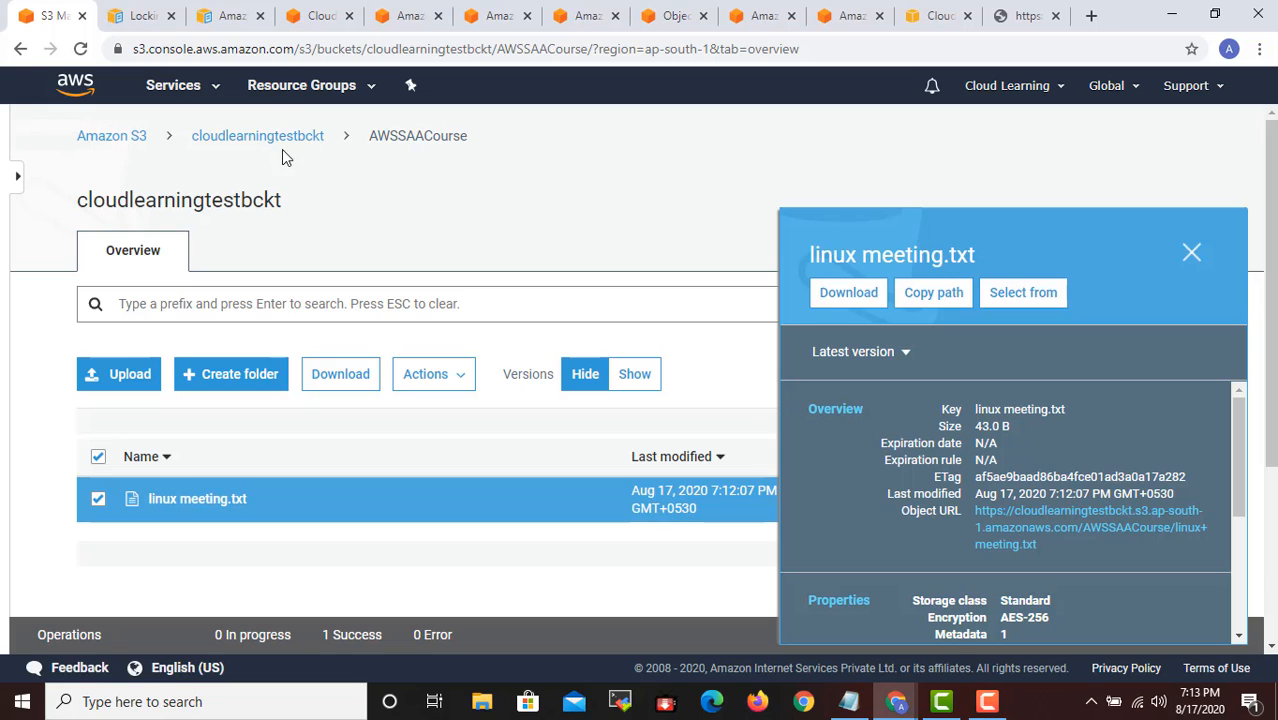
# - Go to the cloudlearningtestbckt bucket and bring up its Block public access permission settings
pyautogui.click(284, 144)
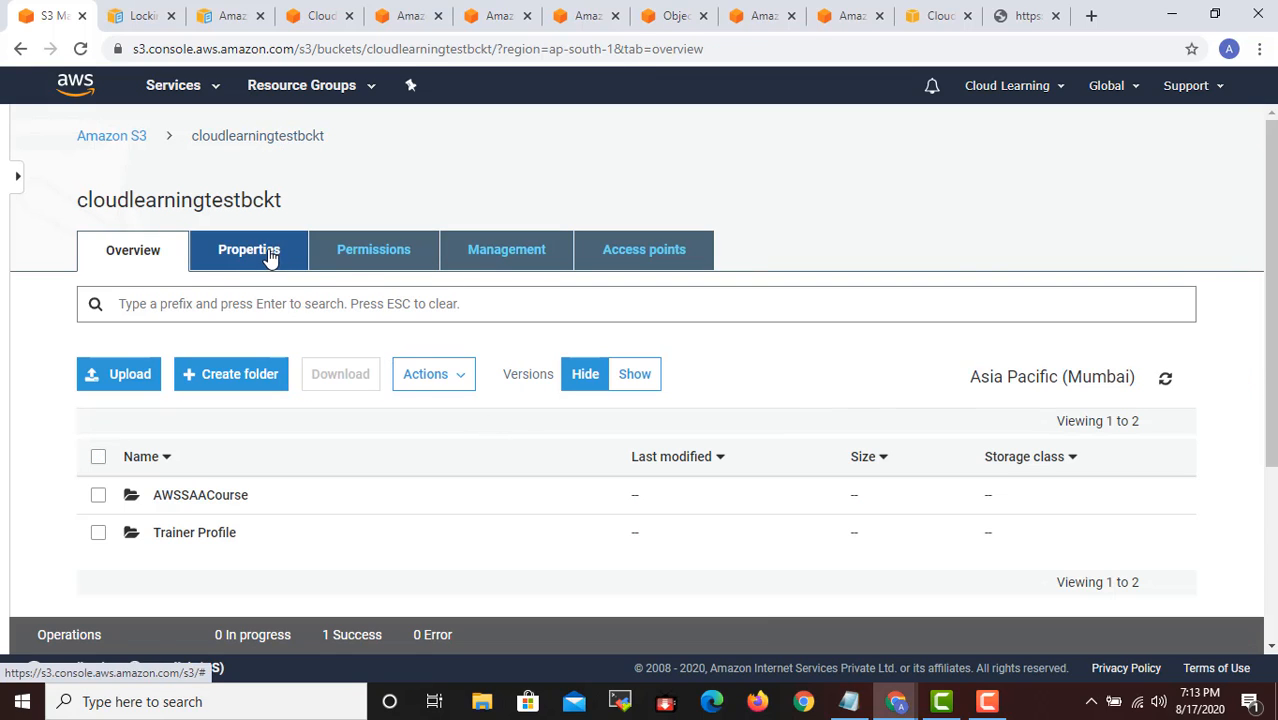
pyautogui.click(360, 256)
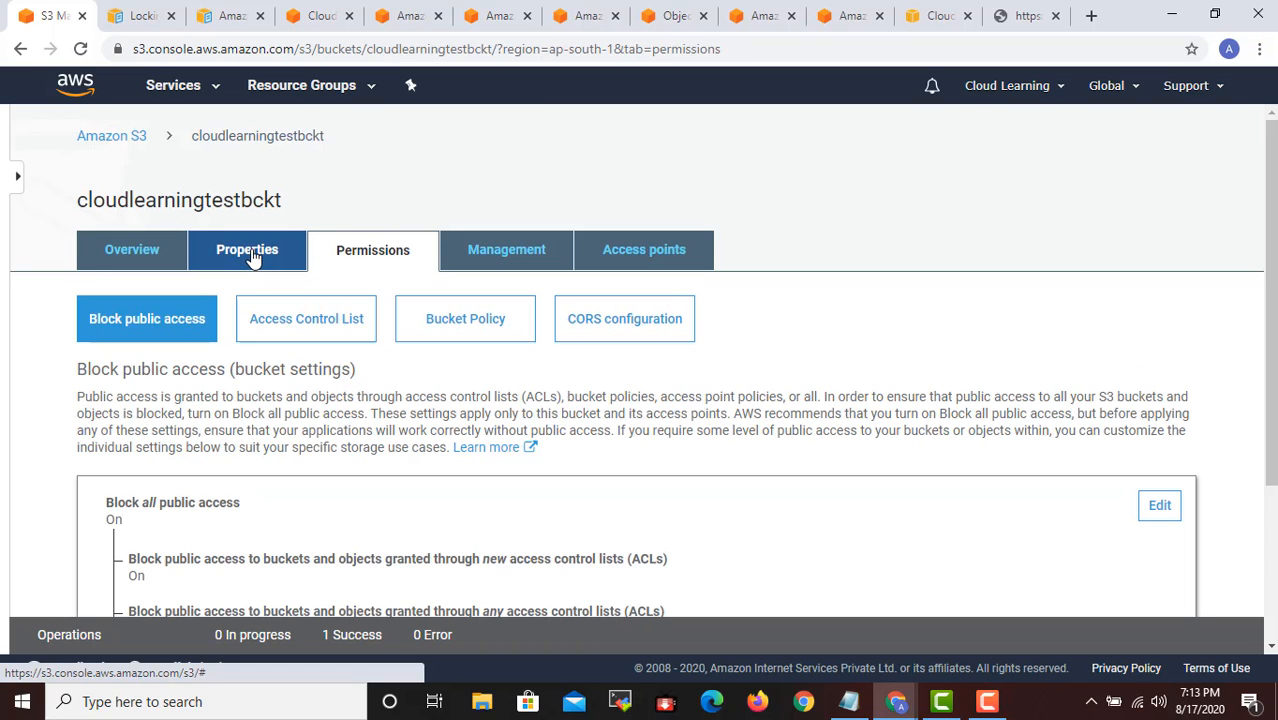
pyautogui.click(252, 257)
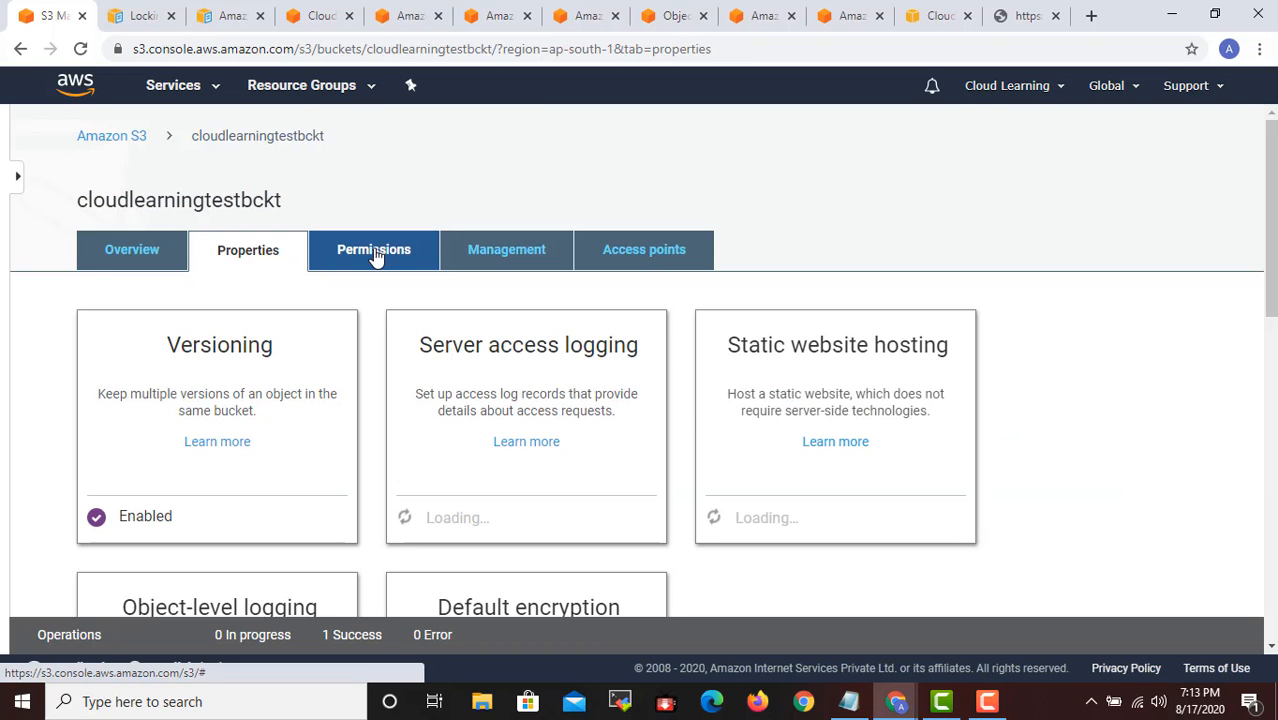
pyautogui.click(363, 262)
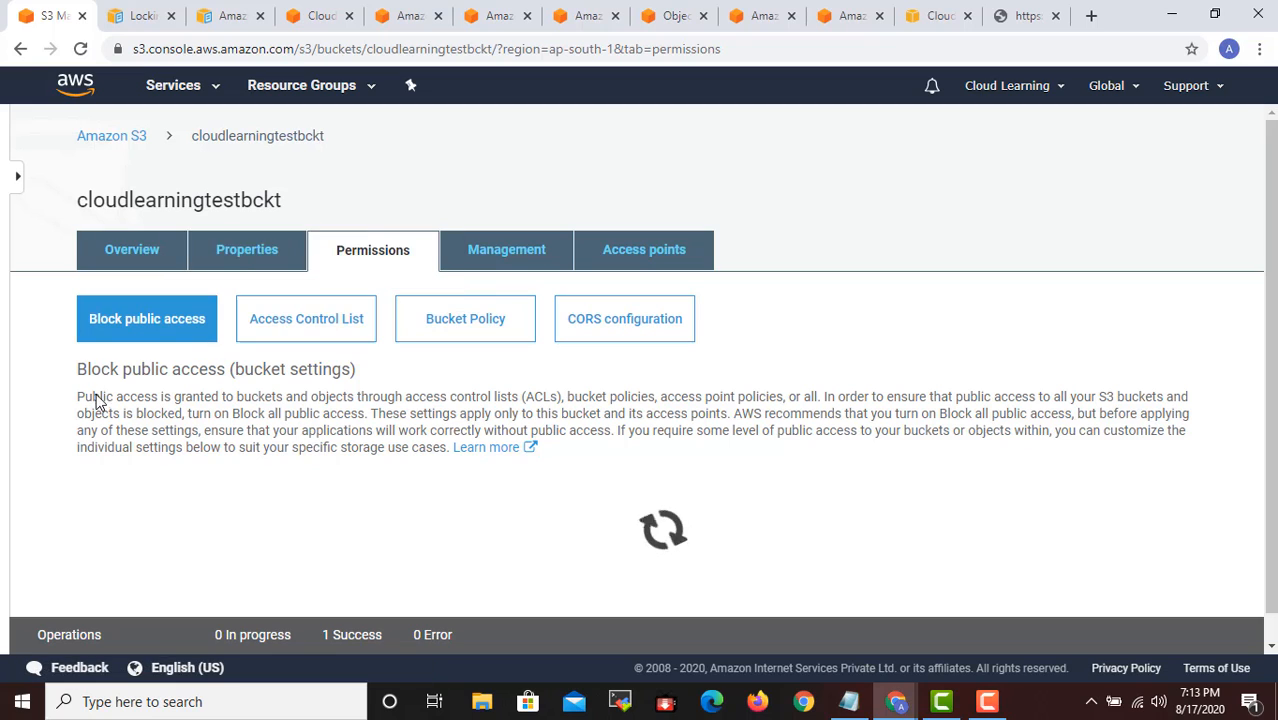
pyautogui.scroll(-3, 527, 442)
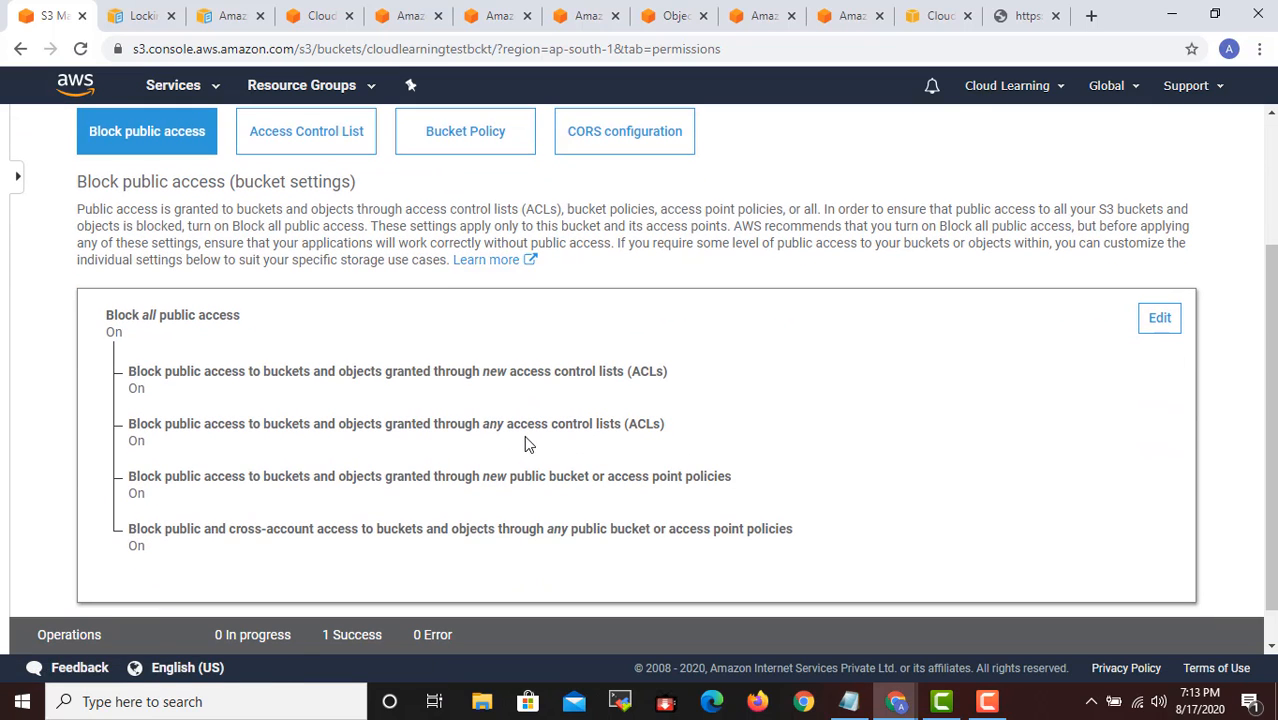
# - Turn off Block all public access for the bucket and save the change, entering "confirm" to approve it
pyautogui.click(1160, 318)
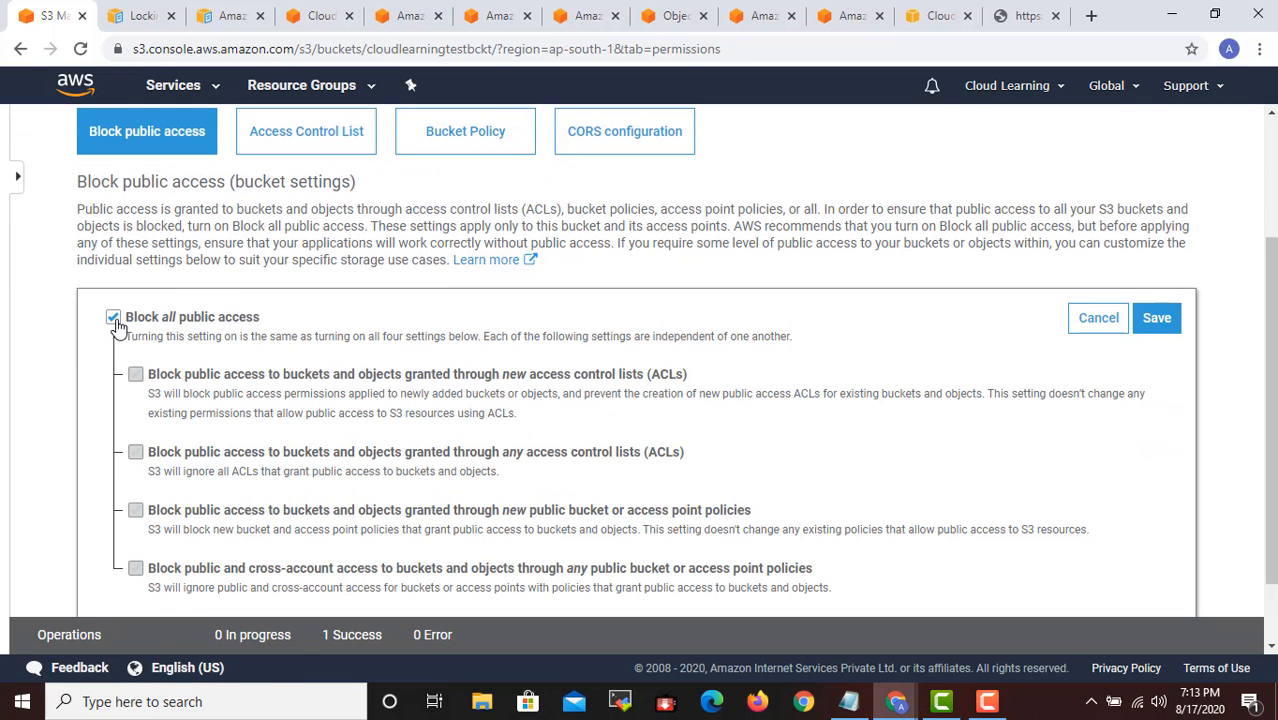
pyautogui.click(114, 318)
pyautogui.click(1163, 330)
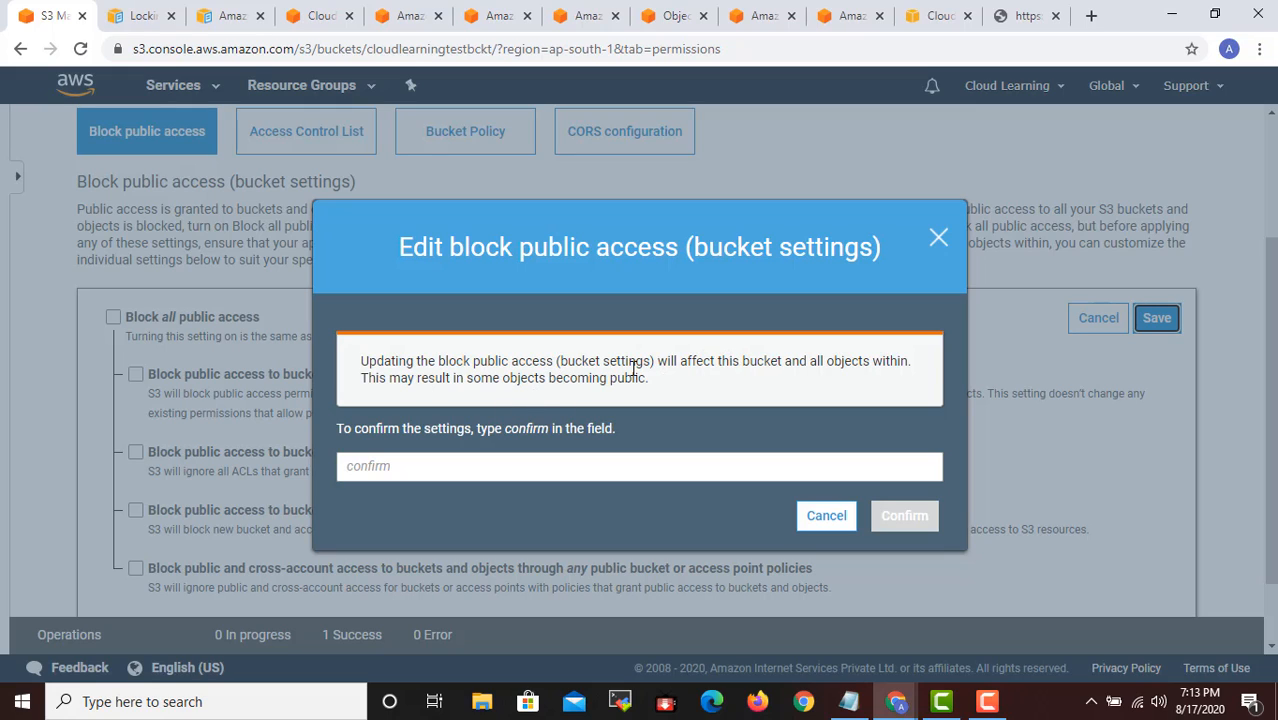
pyautogui.click(449, 466)
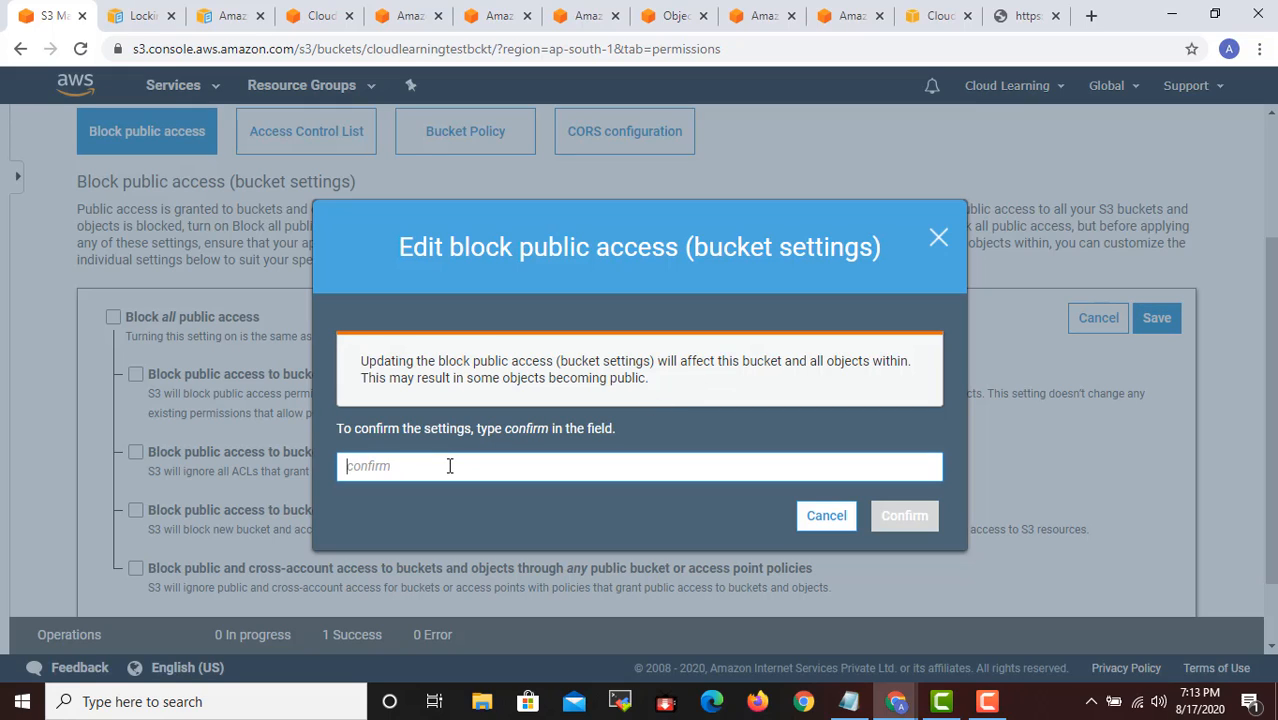
pyautogui.write('confirm')
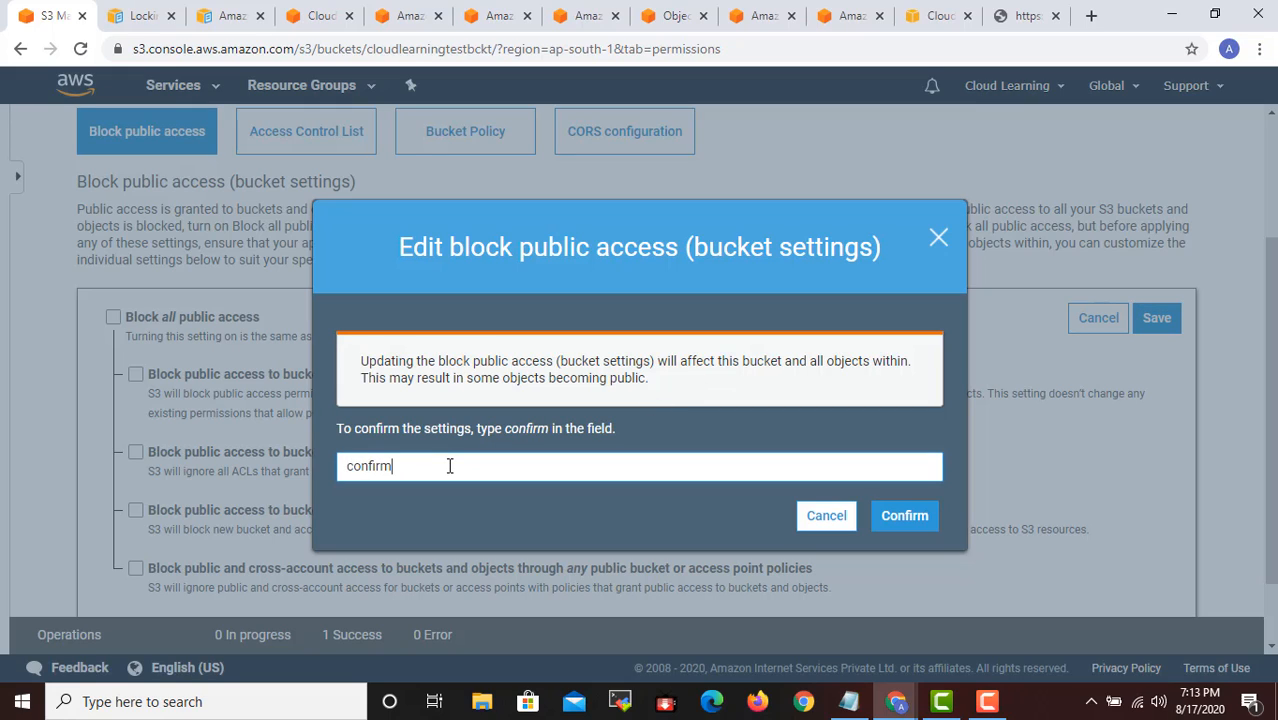
pyautogui.click(904, 516)
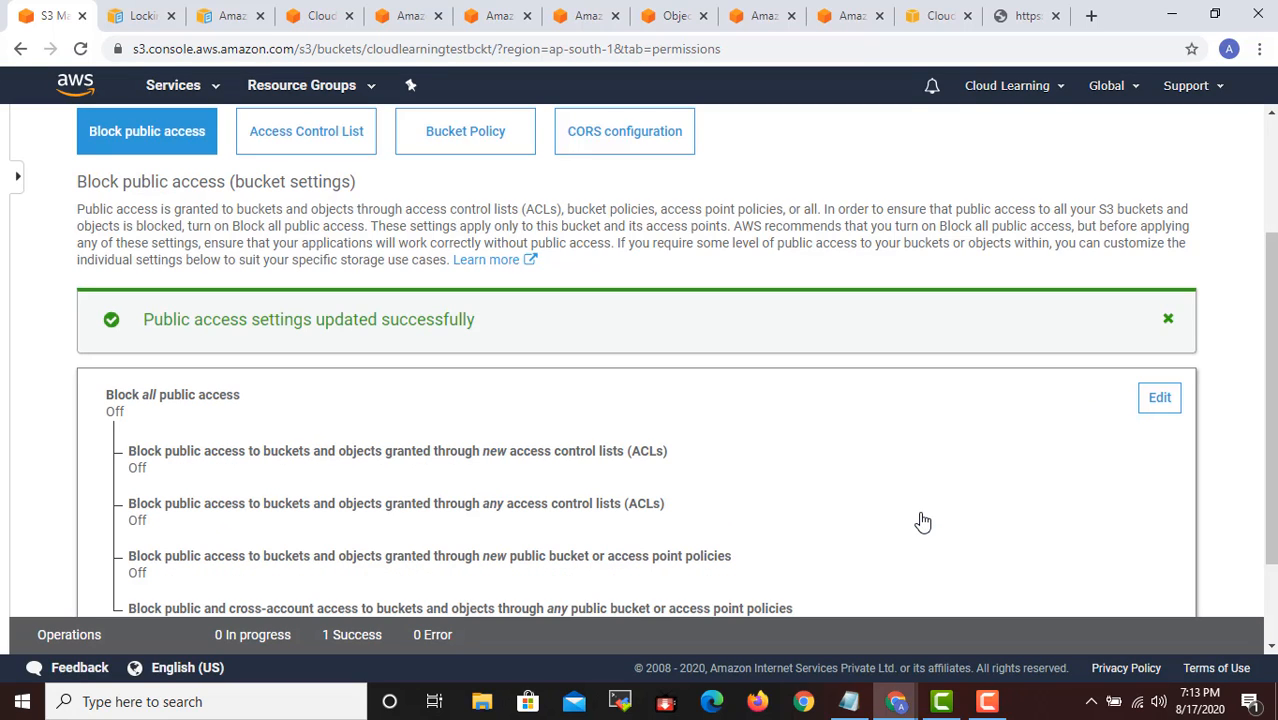
pyautogui.scroll(-2, 898, 513)
pyautogui.scroll(5, 820, 470)
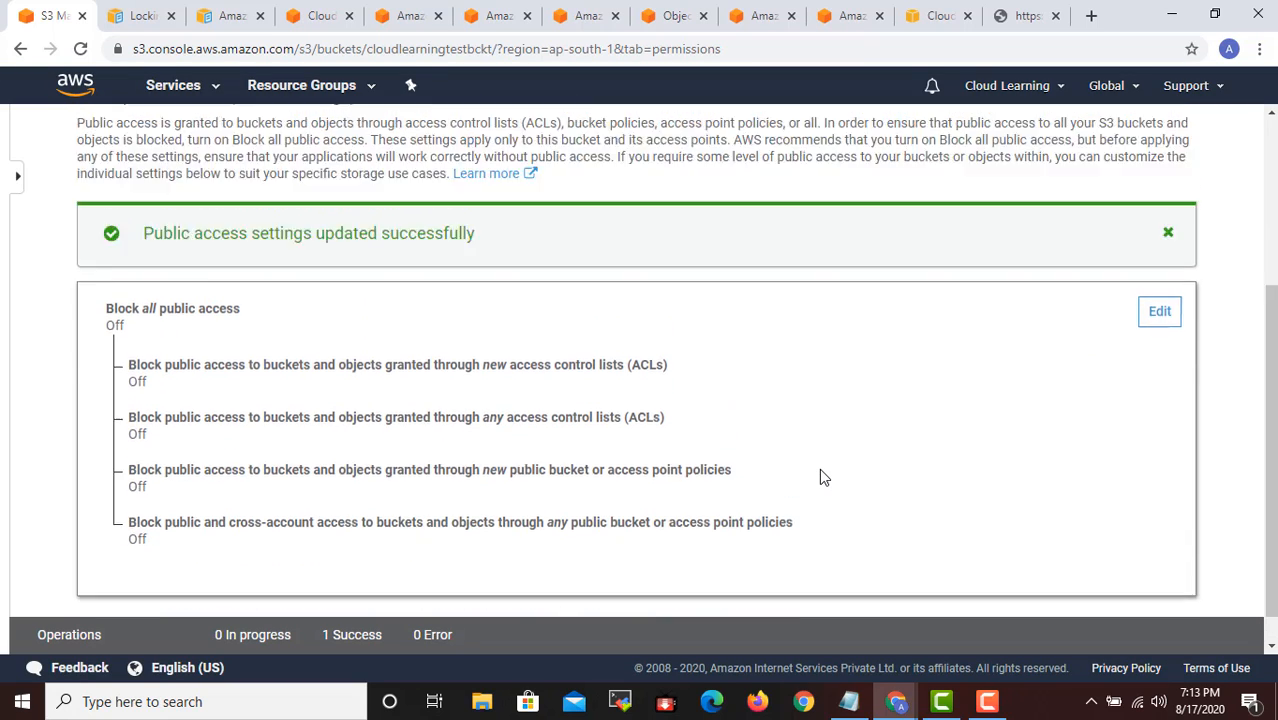
# - Go back to the AWSSAACourse folder in the bucket and make linux meeting.txt public
pyautogui.click(1035, 17)
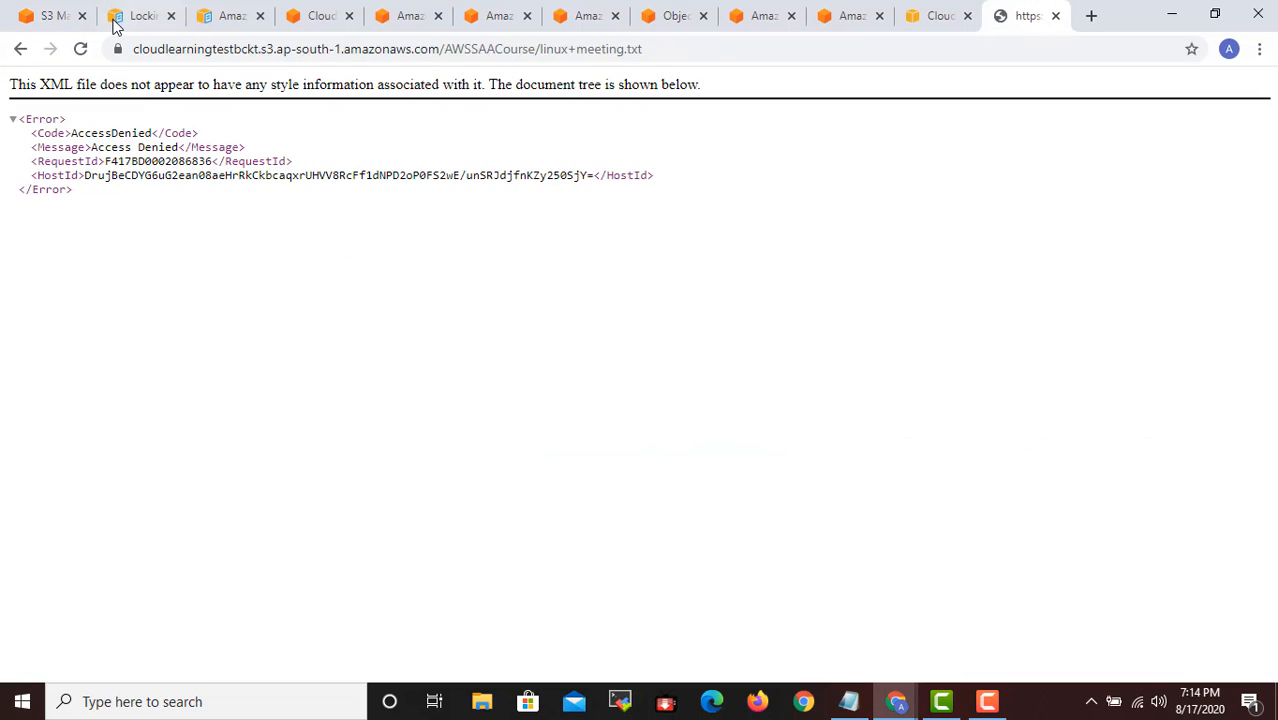
pyautogui.click(62, 16)
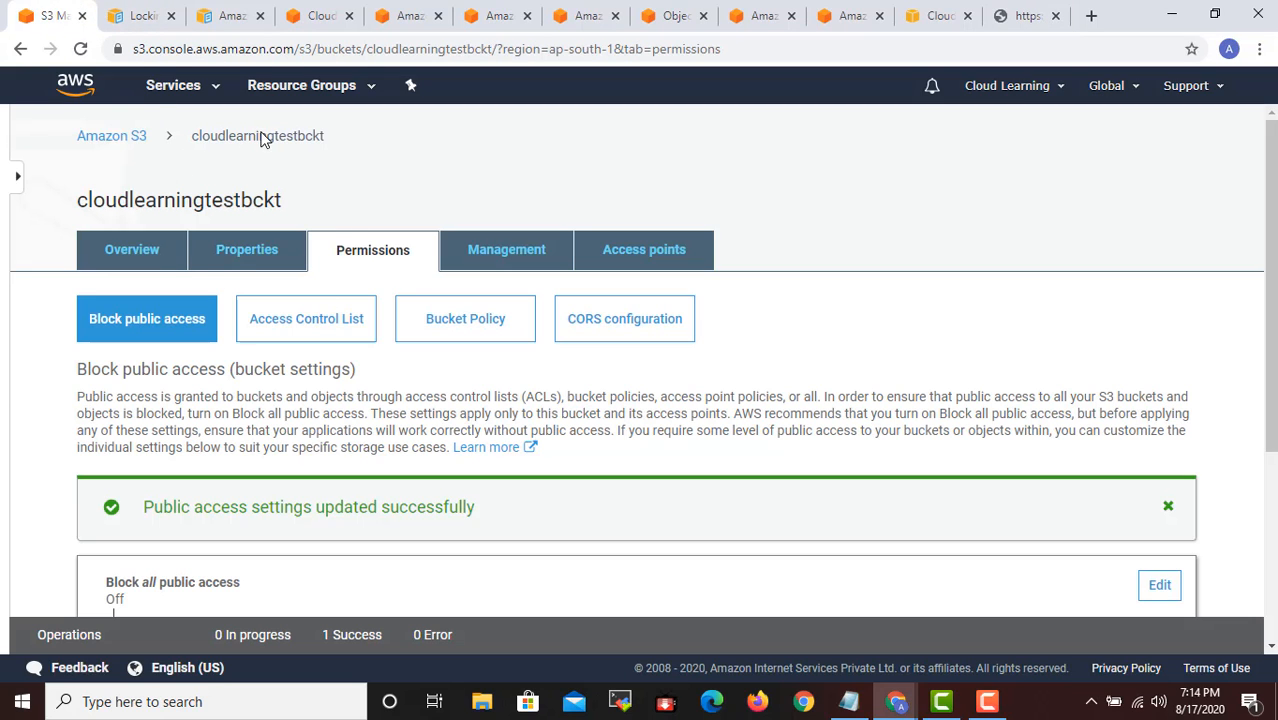
pyautogui.click(182, 260)
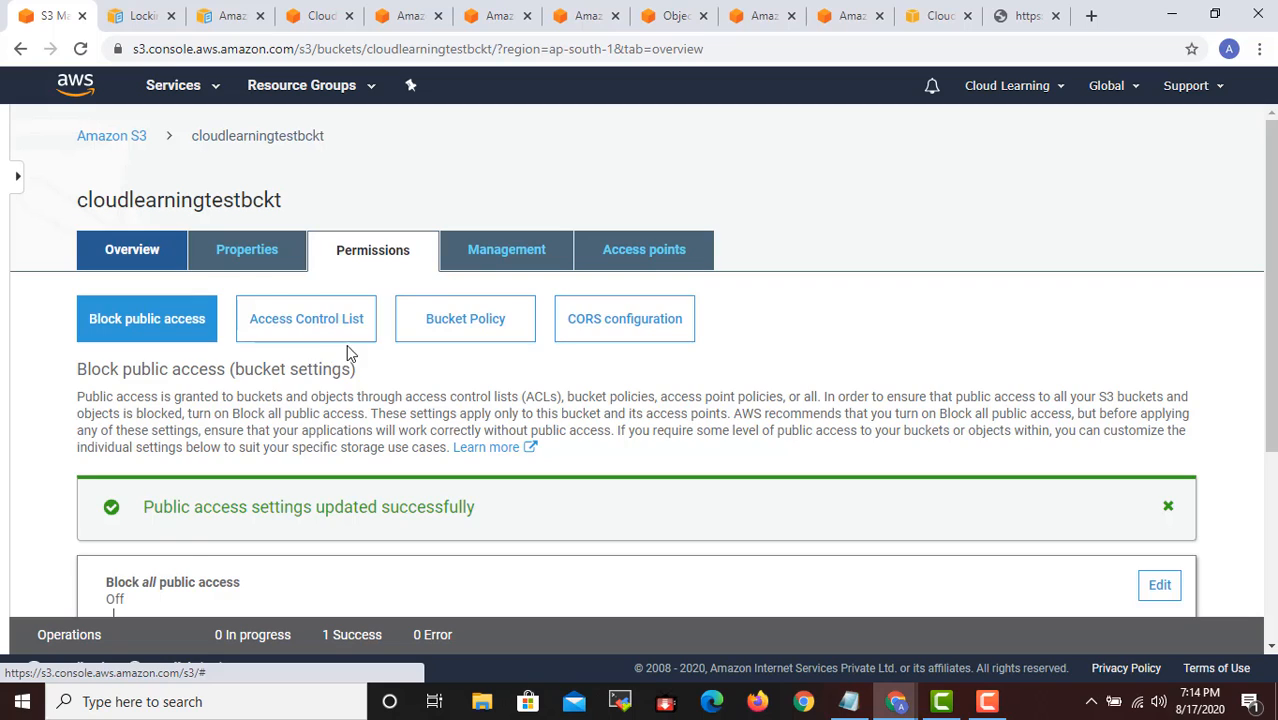
pyautogui.click(229, 497)
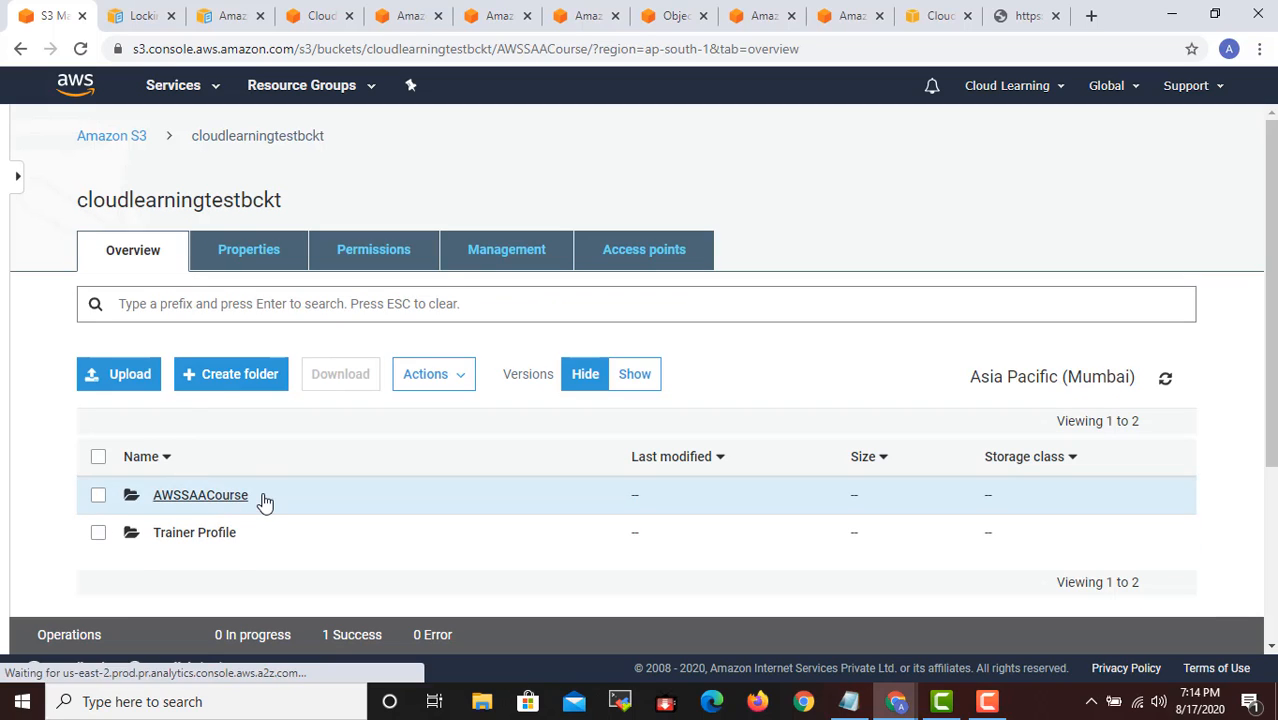
pyautogui.click(98, 499)
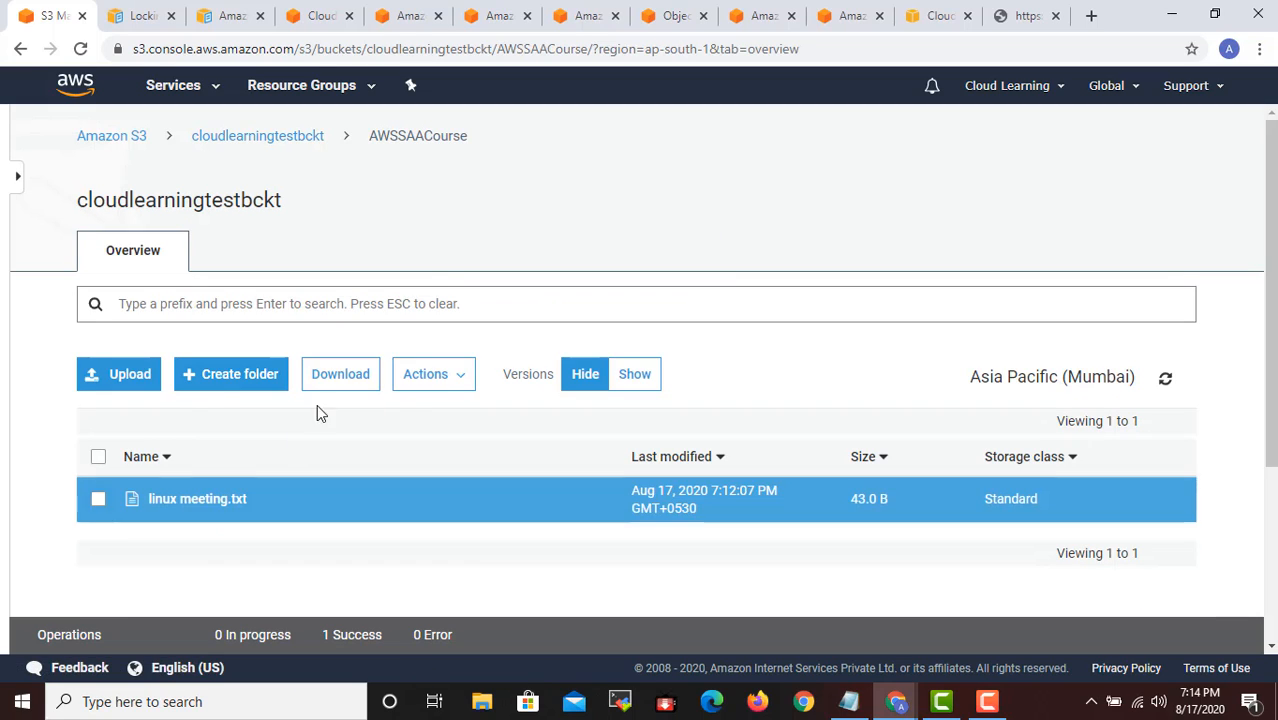
pyautogui.click(430, 378)
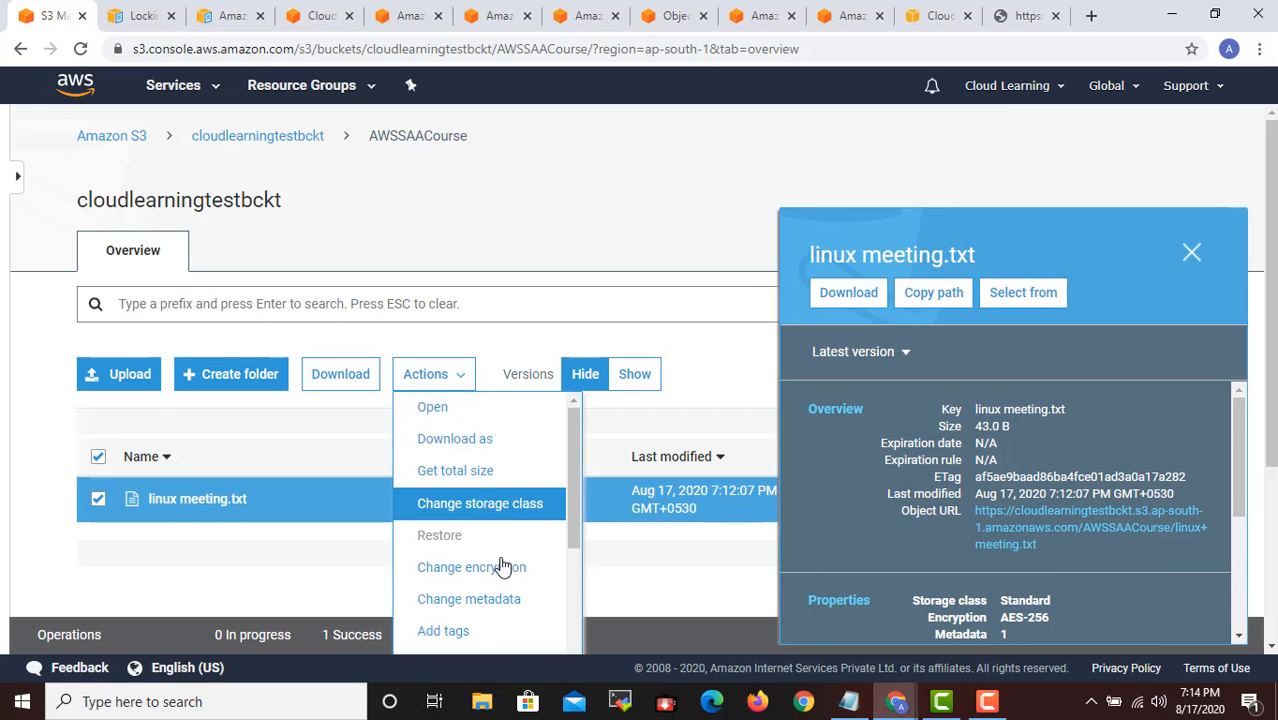
pyautogui.scroll(-2, 503, 567)
pyautogui.click(474, 482)
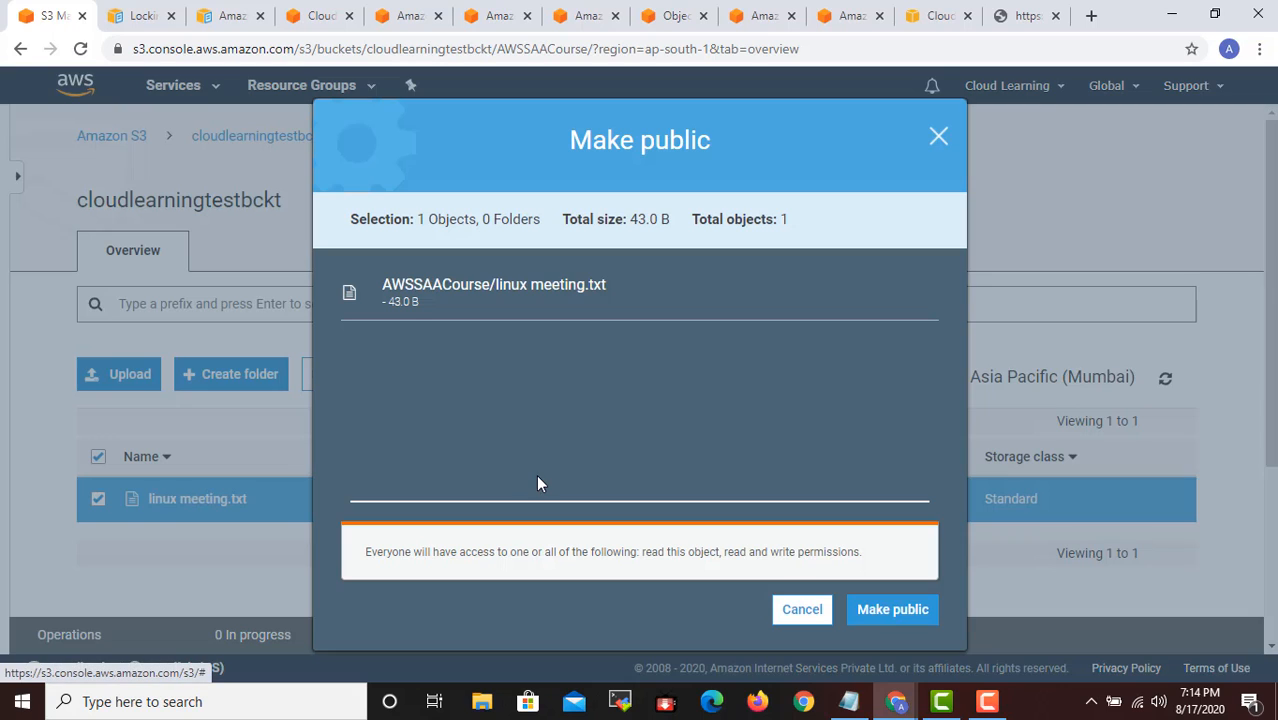
pyautogui.click(889, 609)
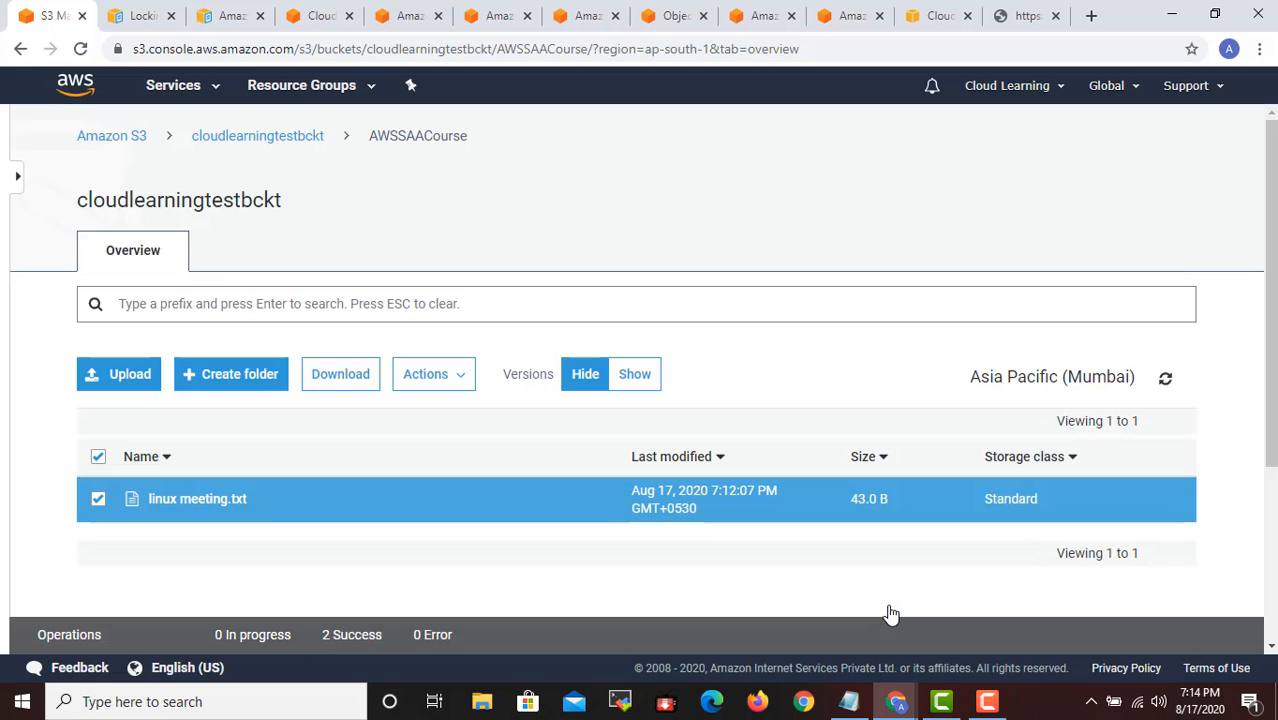
pyautogui.scroll(-2, 840, 420)
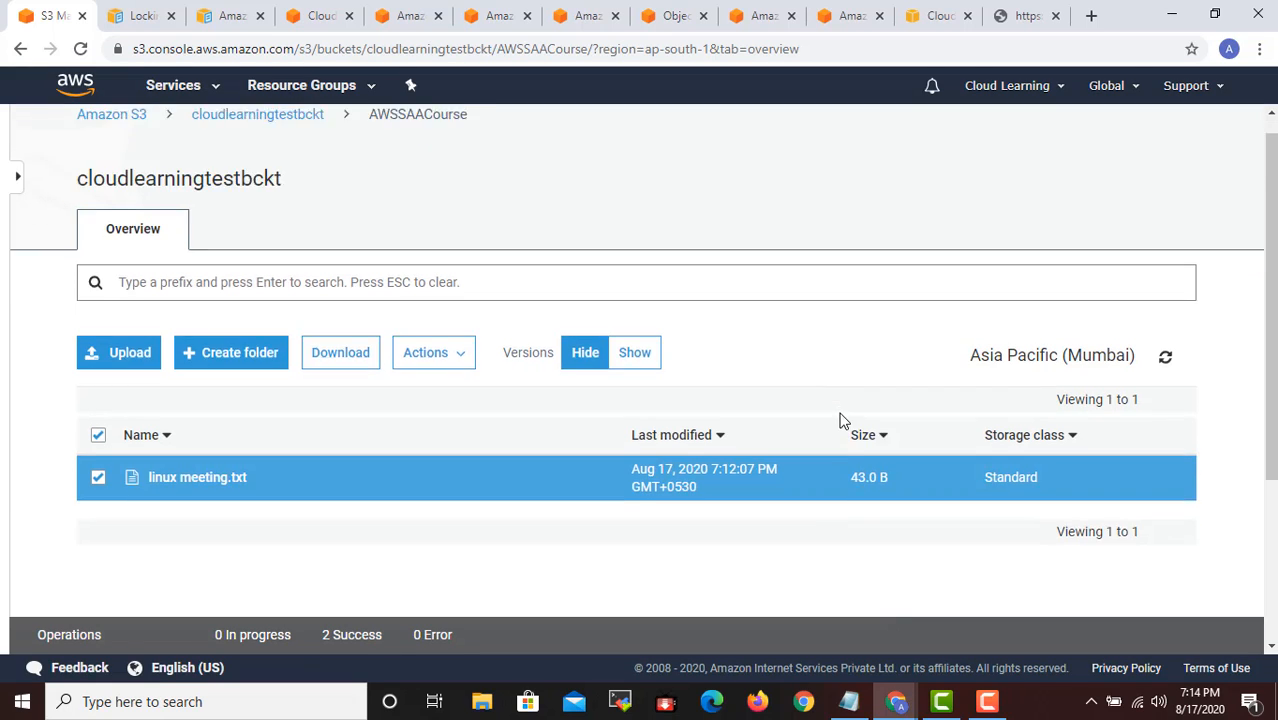
# - Reload the object URL of linux meeting.txt to test public access, and leave the file page after viewing it
pyautogui.click(1031, 18)
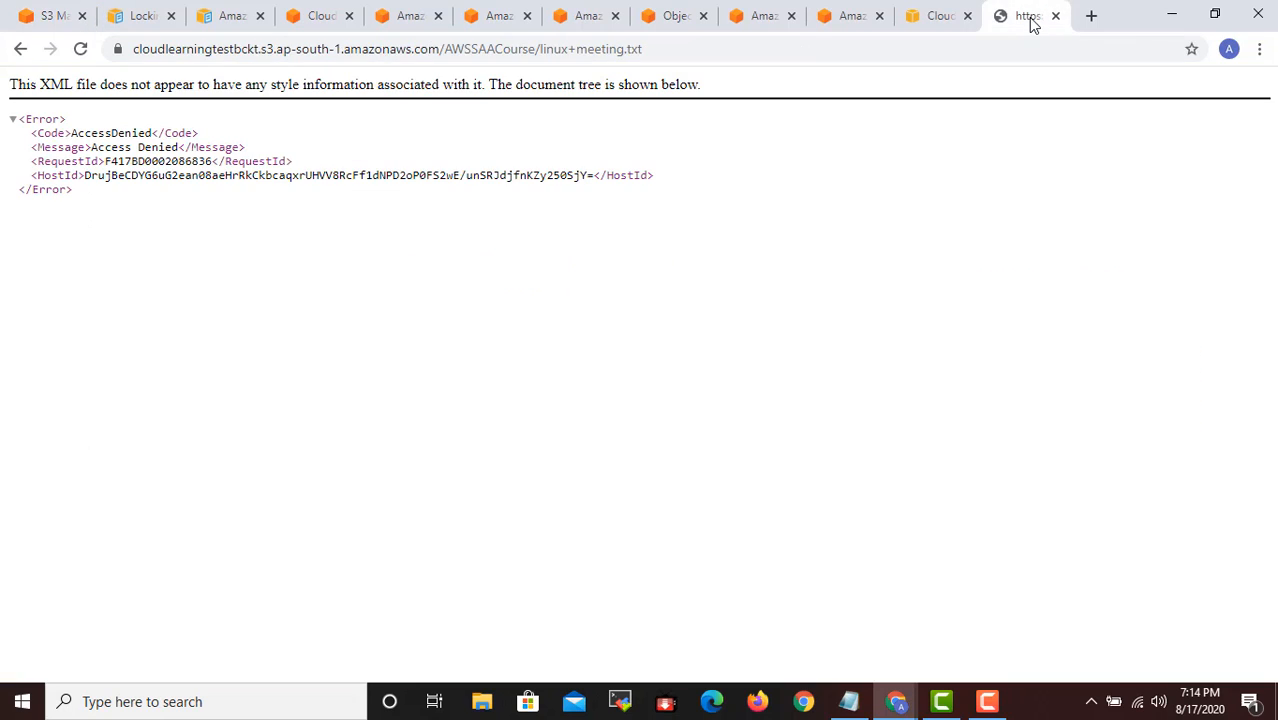
pyautogui.click(80, 49)
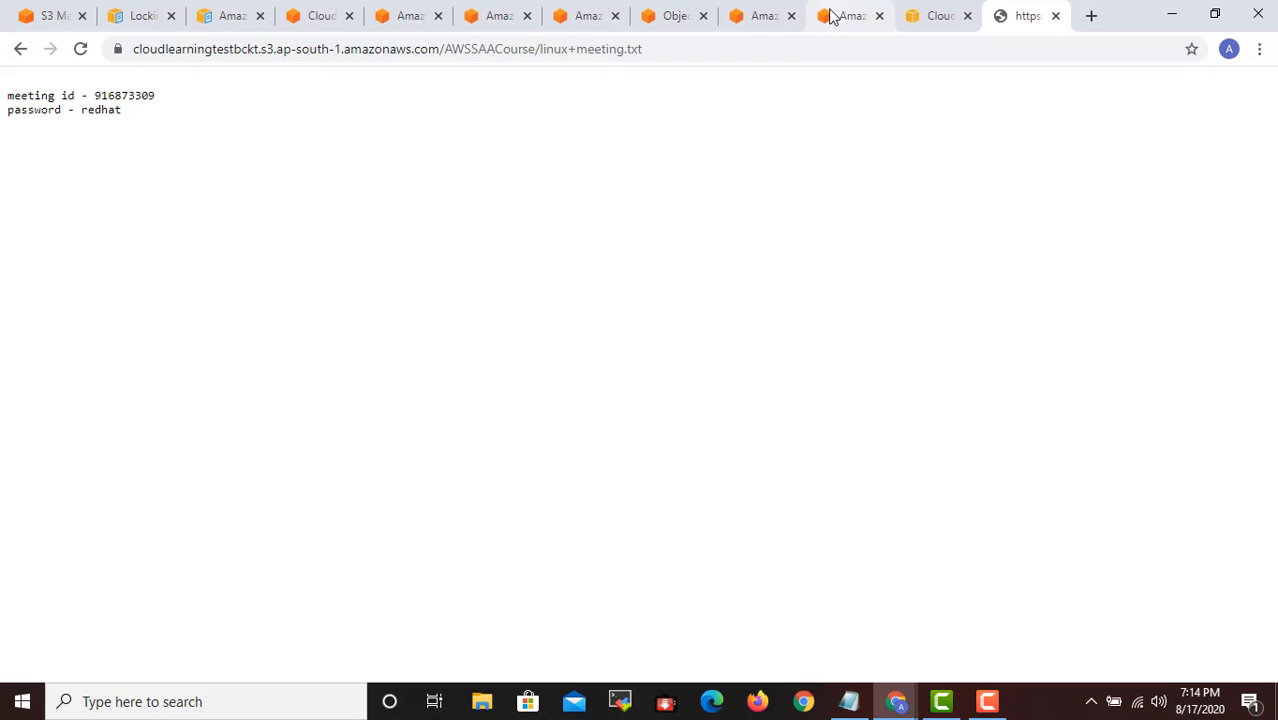
pyautogui.click(18, 51)
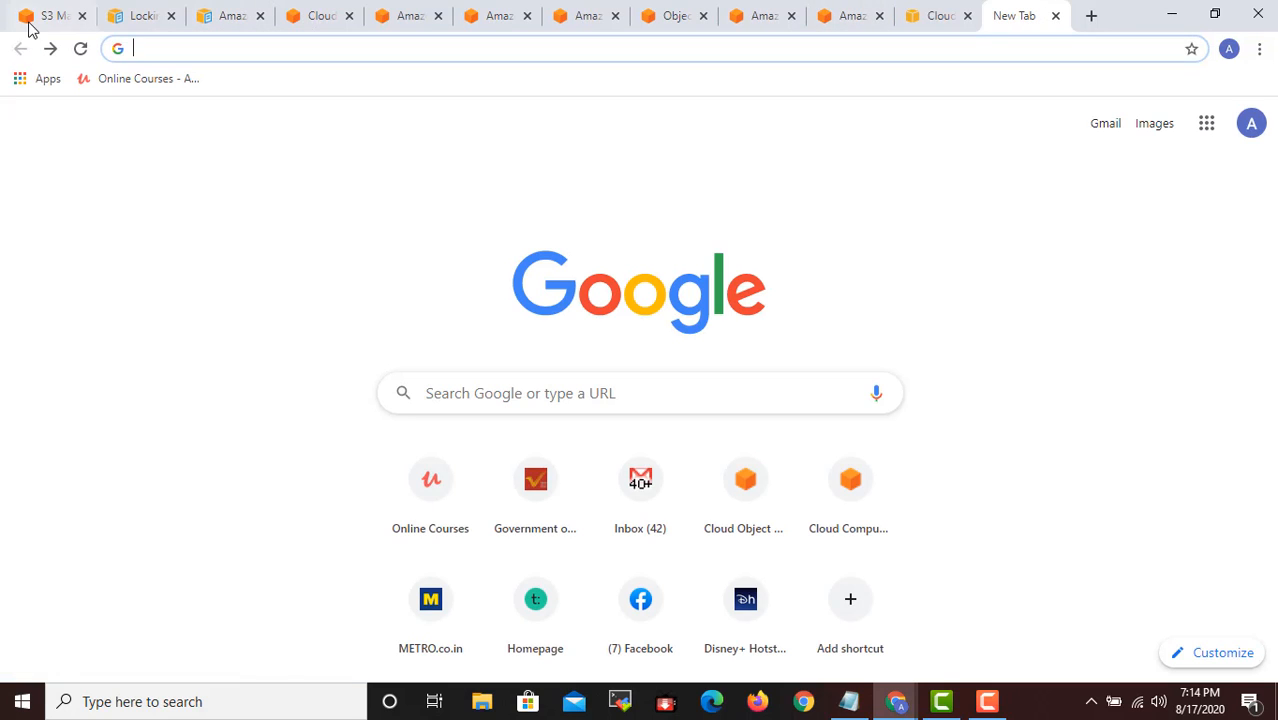
# - Return to the S3 console and open the properties of the cloudlearningtestbckt bucket
pyautogui.click(35, 16)
pyautogui.scroll(1, 723, 347)
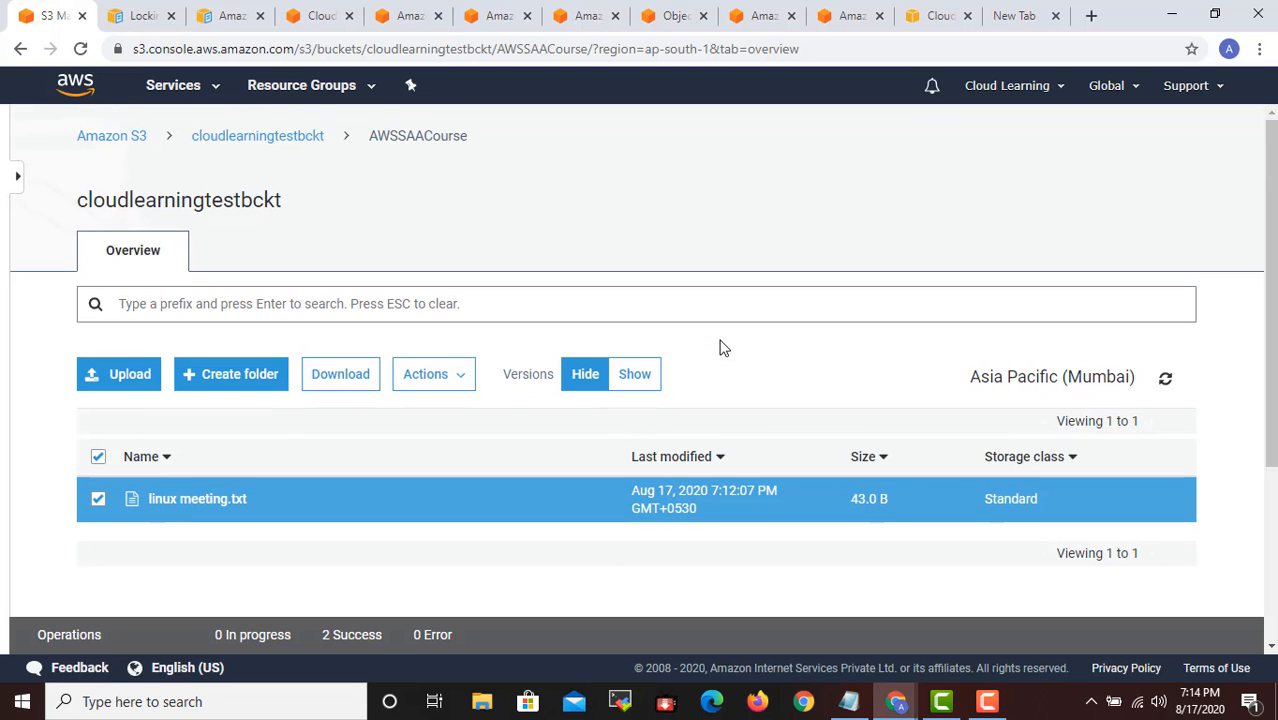
pyautogui.click(270, 137)
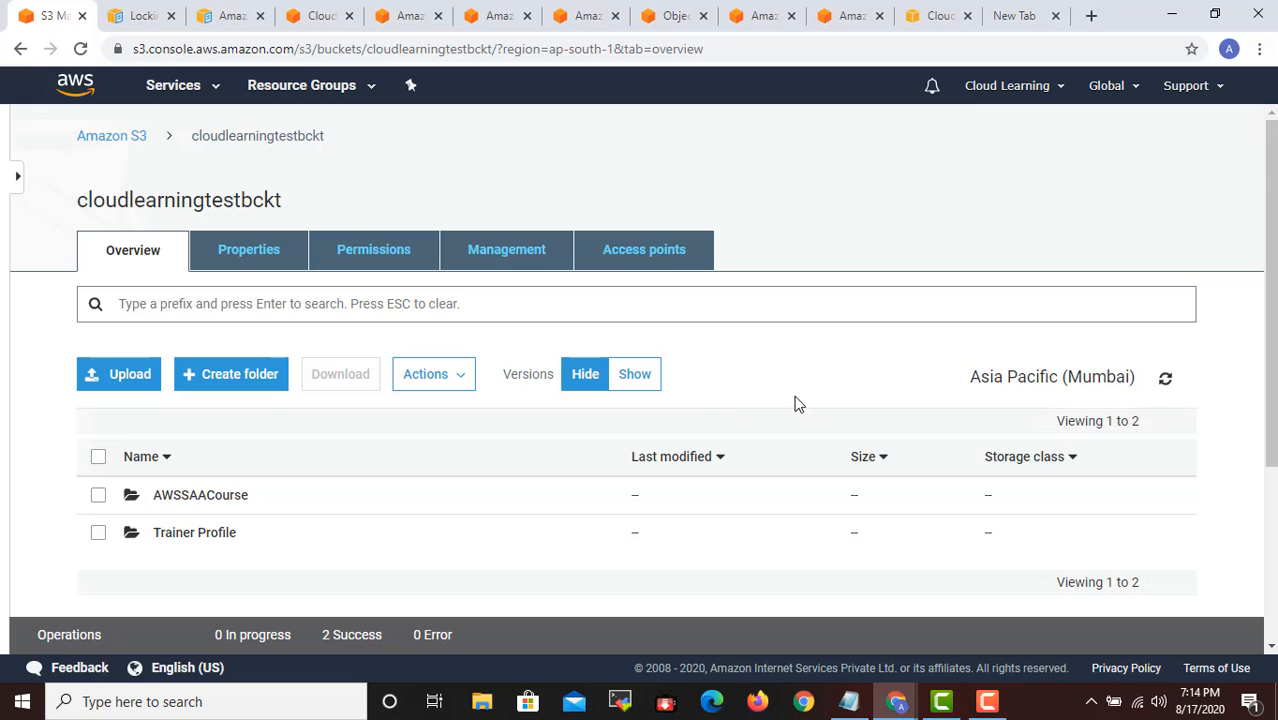
pyautogui.scroll(-1, 709, 433)
pyautogui.scroll(-1, 709, 433)
pyautogui.scroll(2, 708, 434)
pyautogui.click(249, 252)
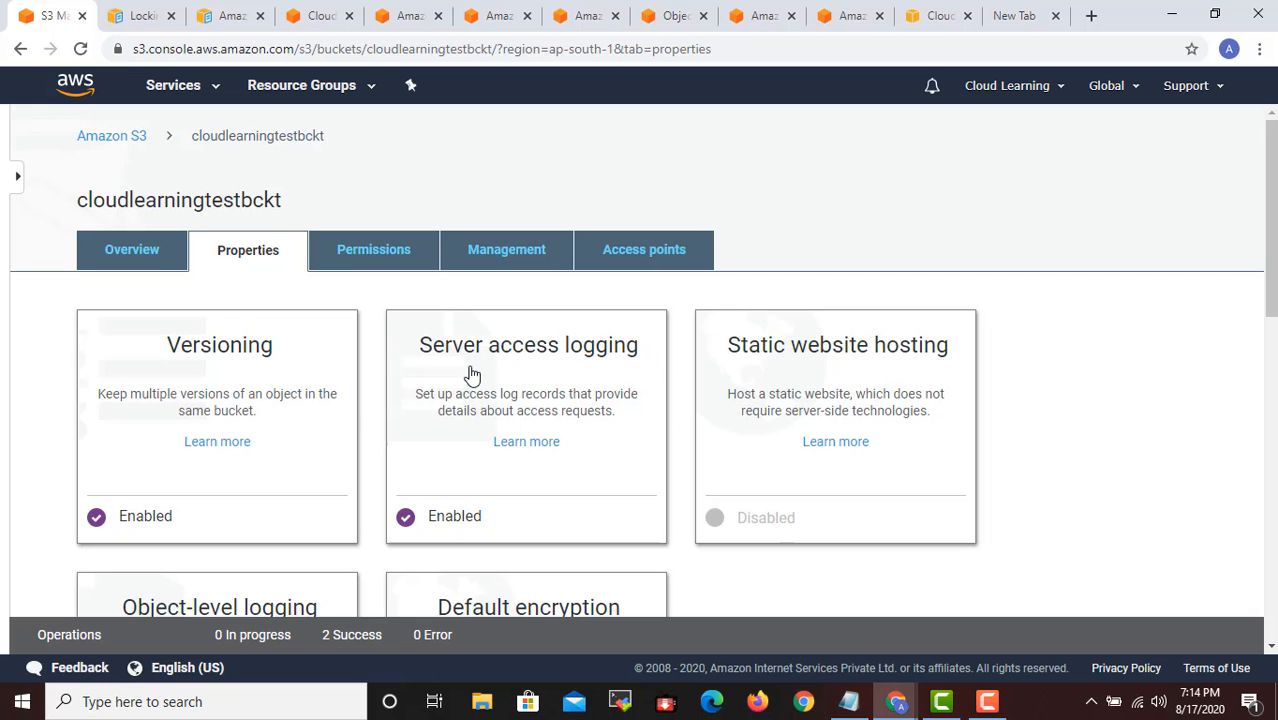
# - Review the bucket's versioning options and its static website hosting options, closing each without saving
pyautogui.scroll(-1, 236, 398)
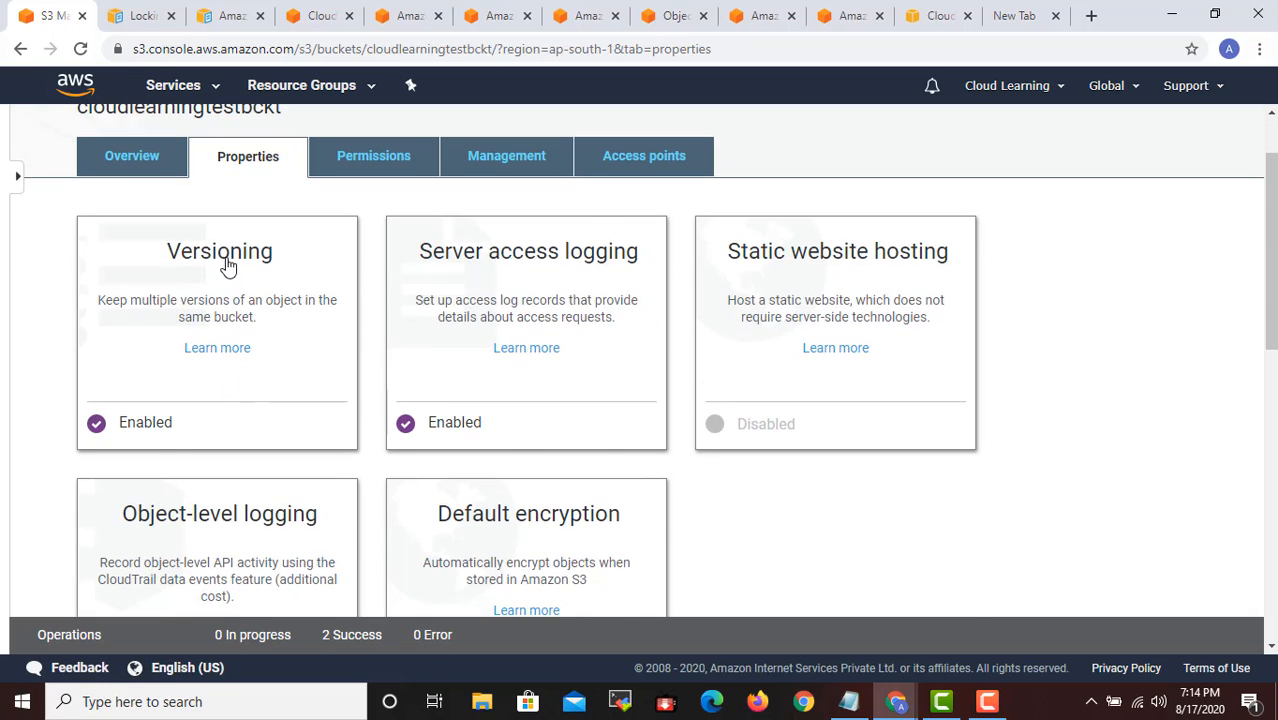
pyautogui.click(228, 262)
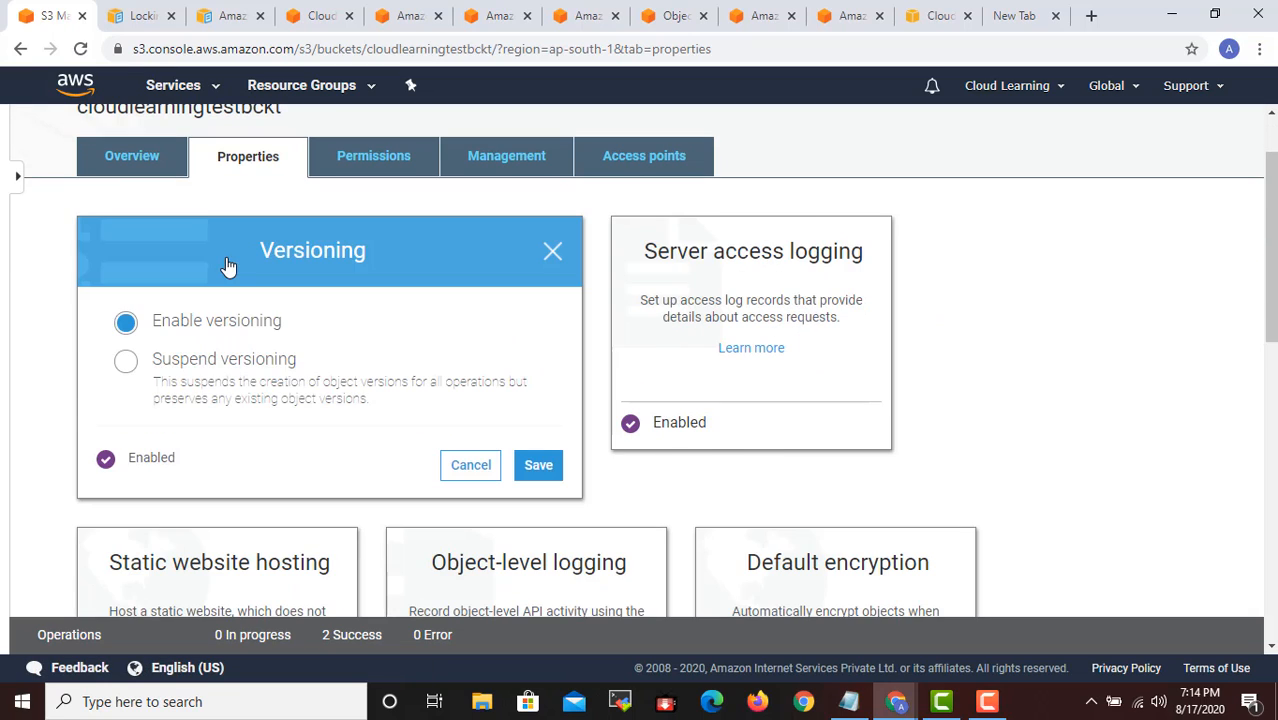
pyautogui.click(470, 466)
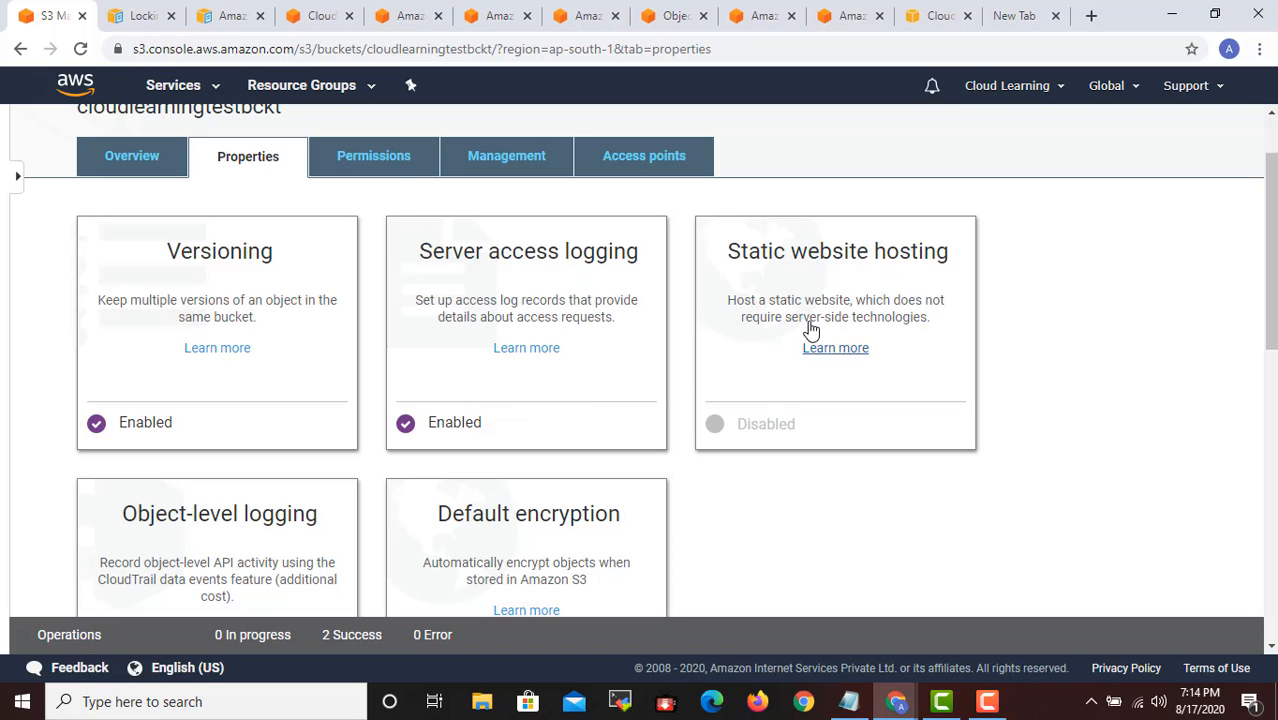
pyautogui.click(806, 256)
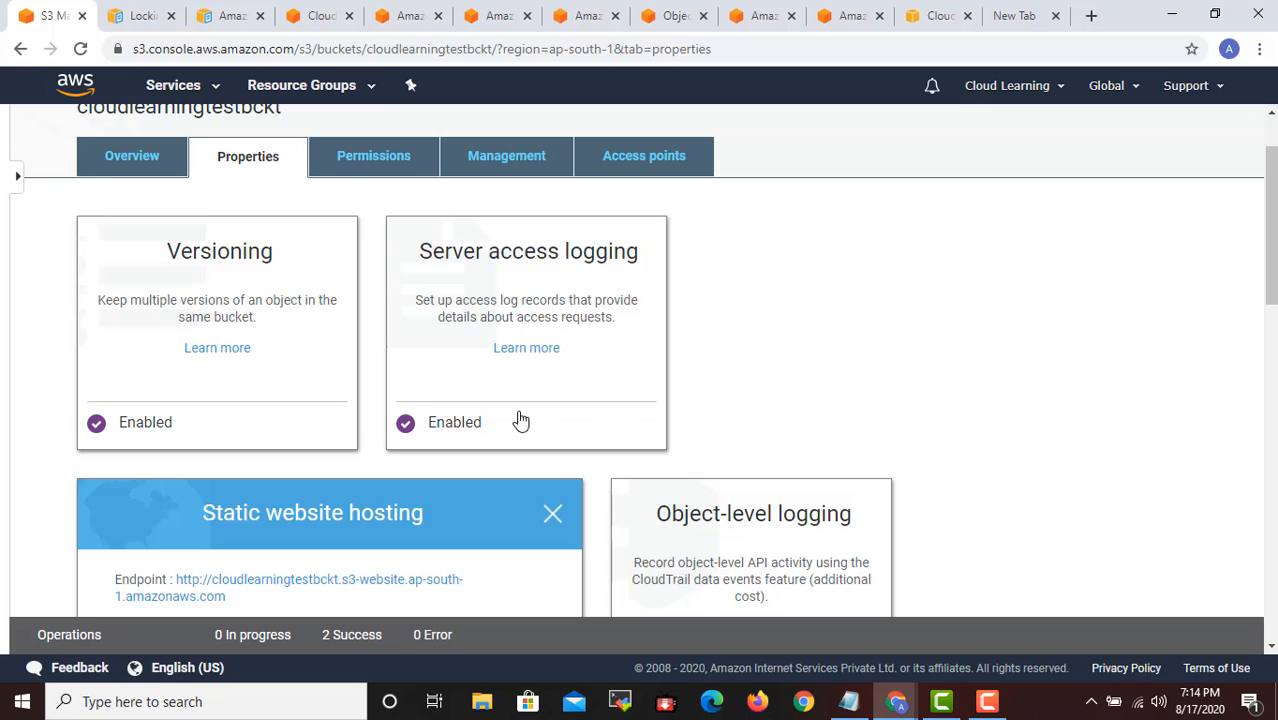
pyautogui.scroll(-2, 520, 420)
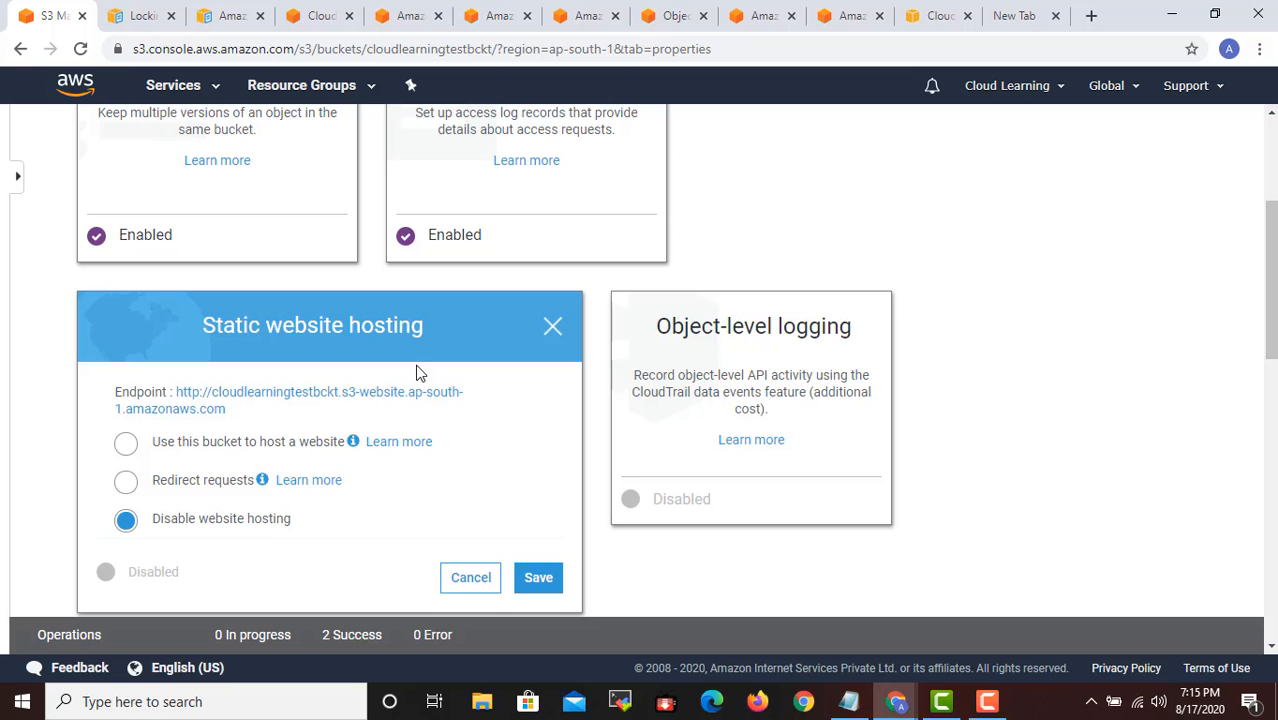
pyautogui.scroll(-2, 418, 372)
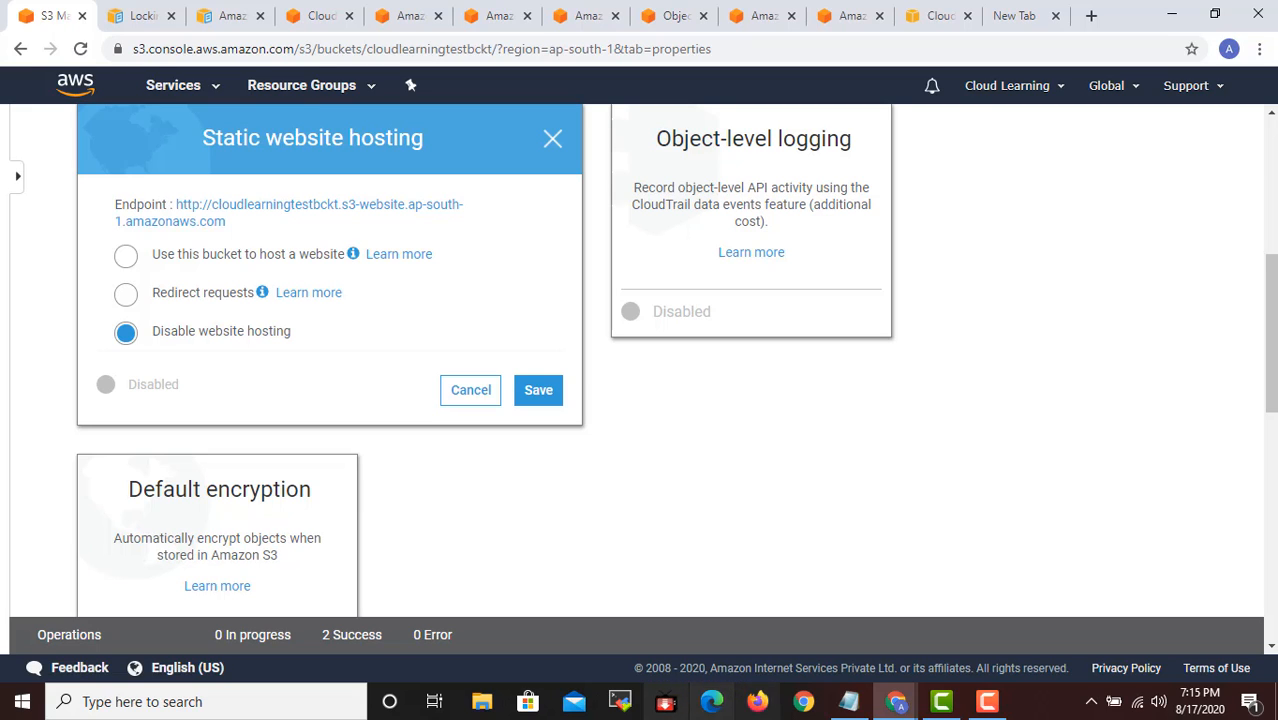
pyautogui.click(476, 394)
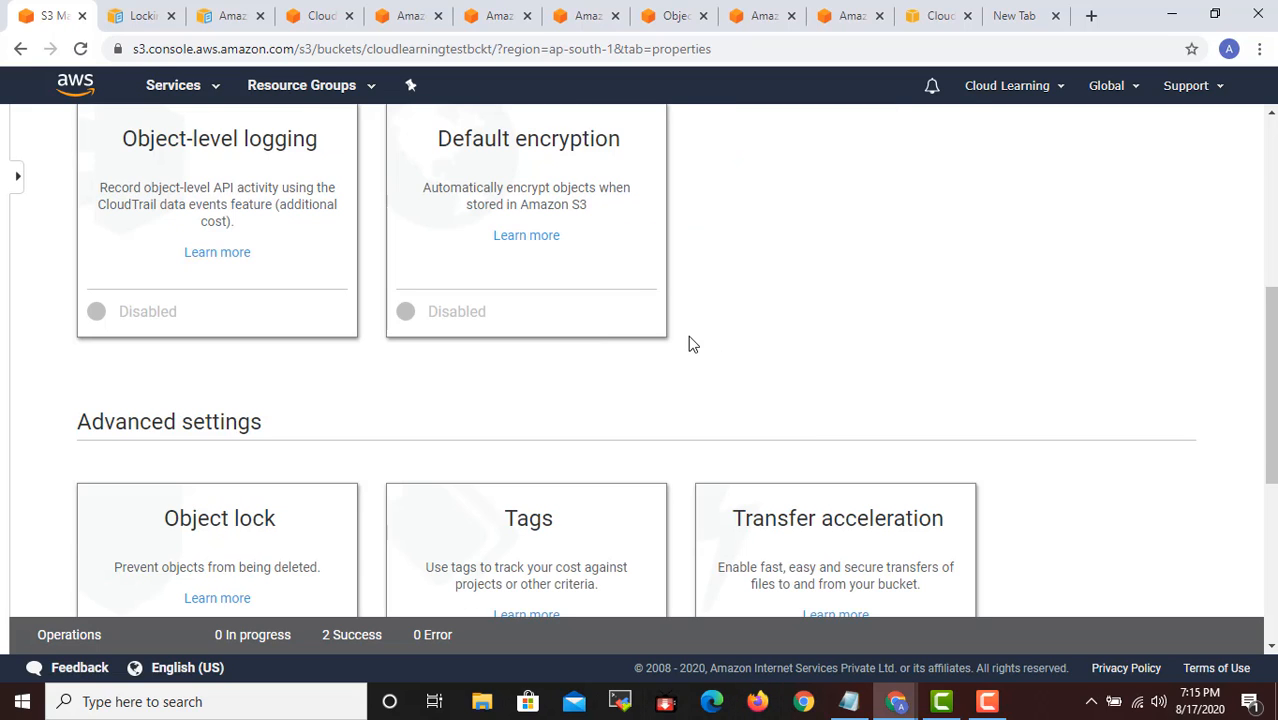
# - Review the bucket's default encryption options and its object lock setting, closing each without making changes
pyautogui.scroll(2, 688, 342)
pyautogui.click(565, 338)
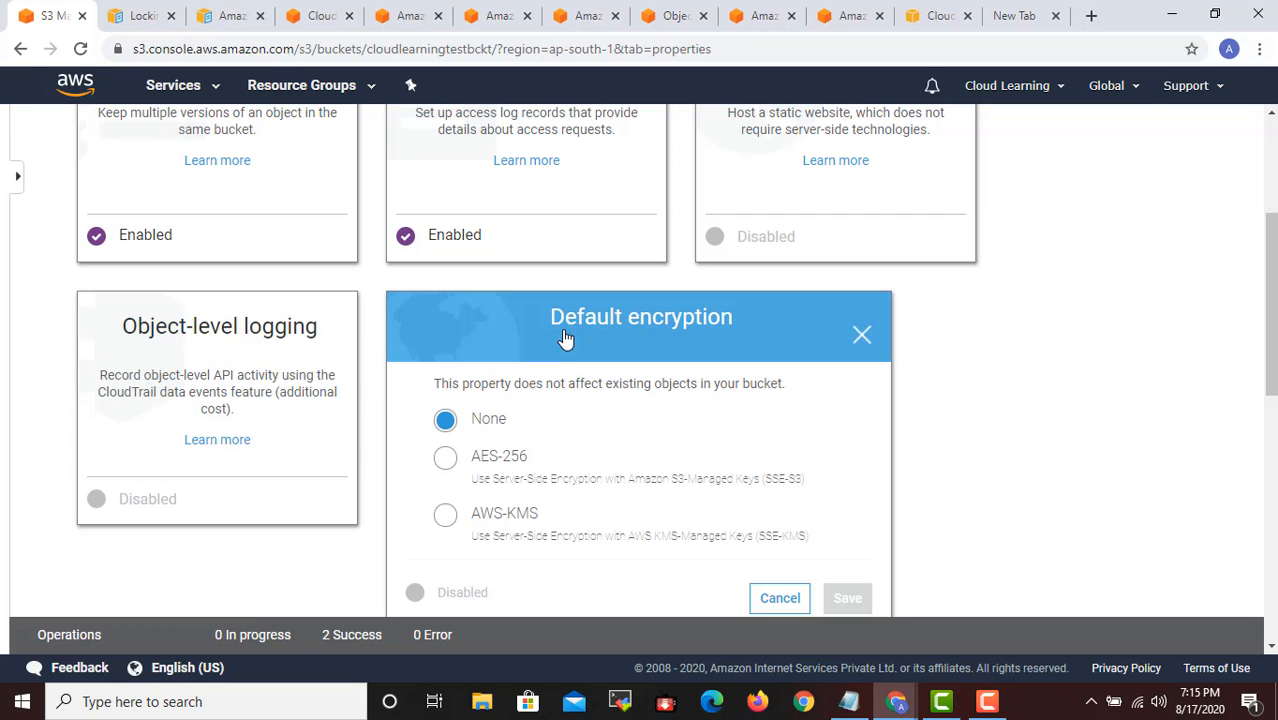
pyautogui.scroll(-2, 795, 500)
pyautogui.click(778, 428)
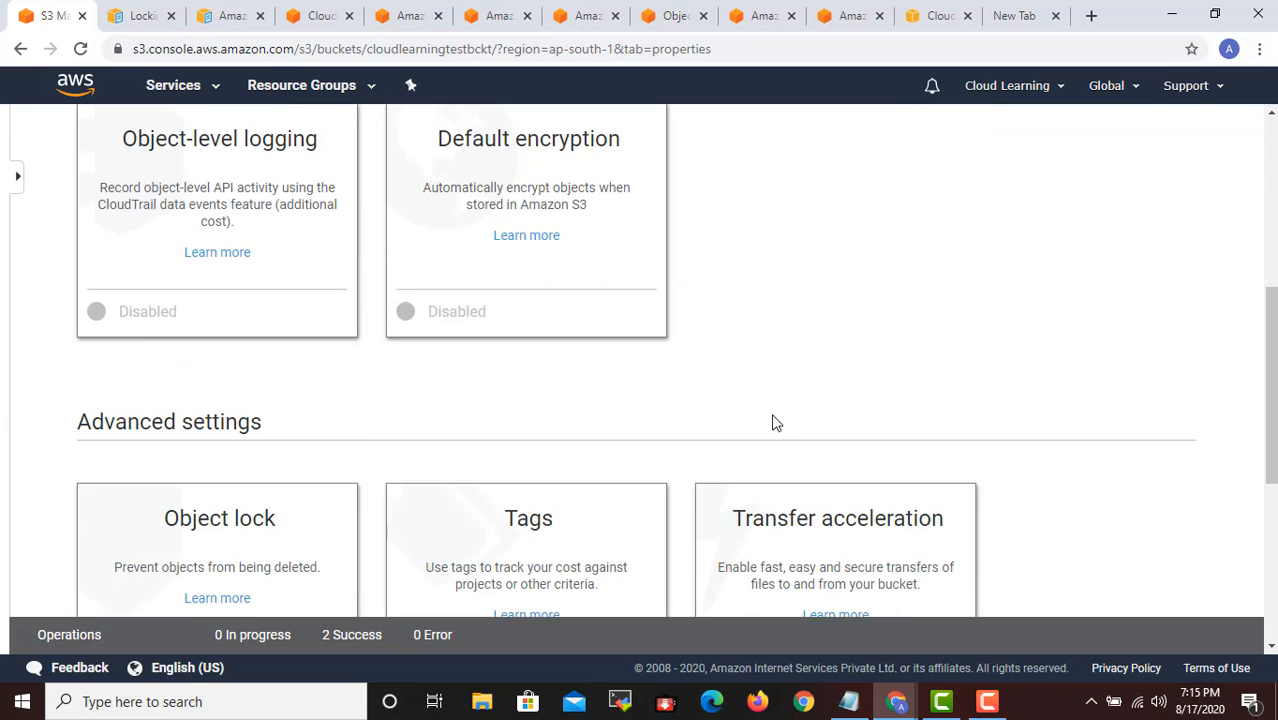
pyautogui.scroll(-3, 844, 422)
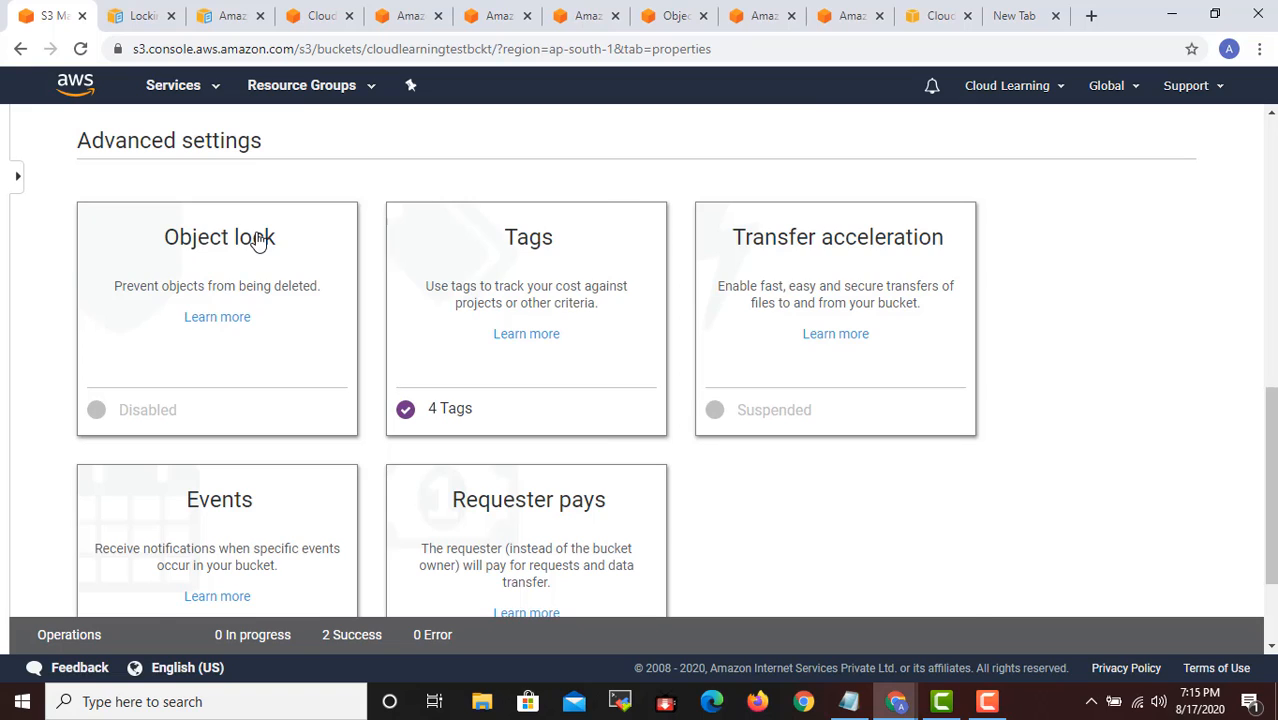
pyautogui.click(258, 240)
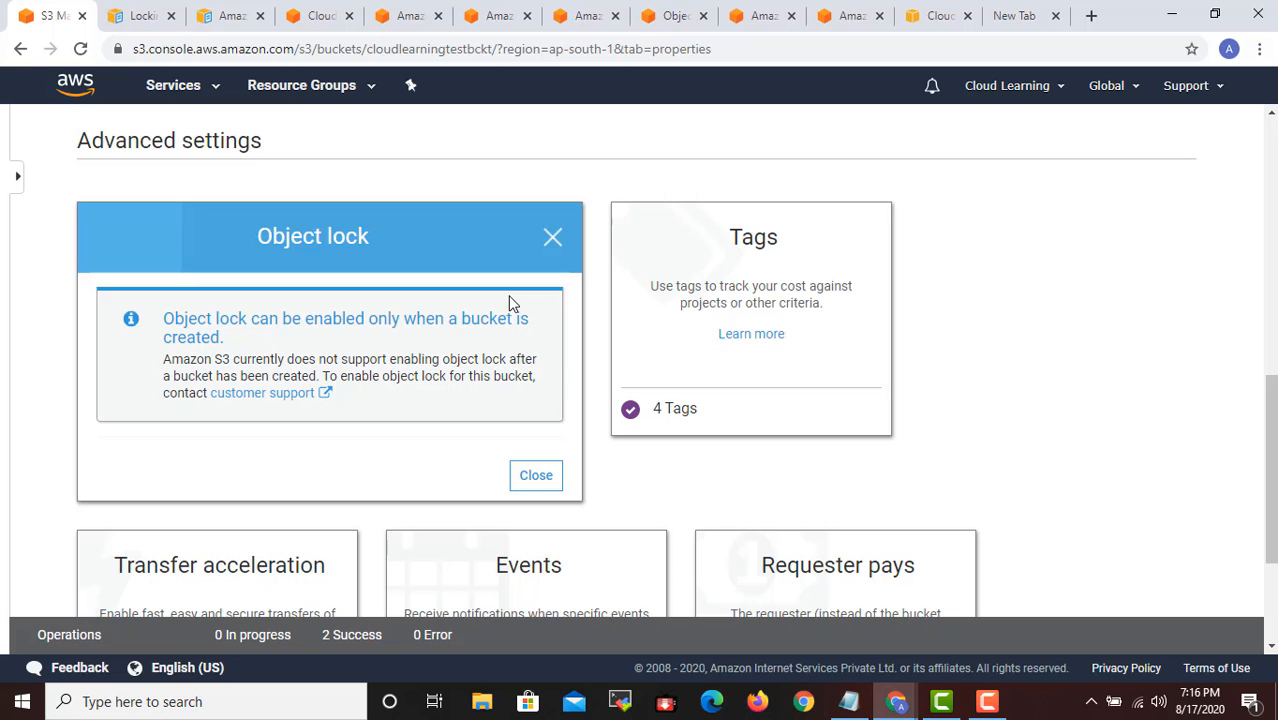
pyautogui.click(533, 477)
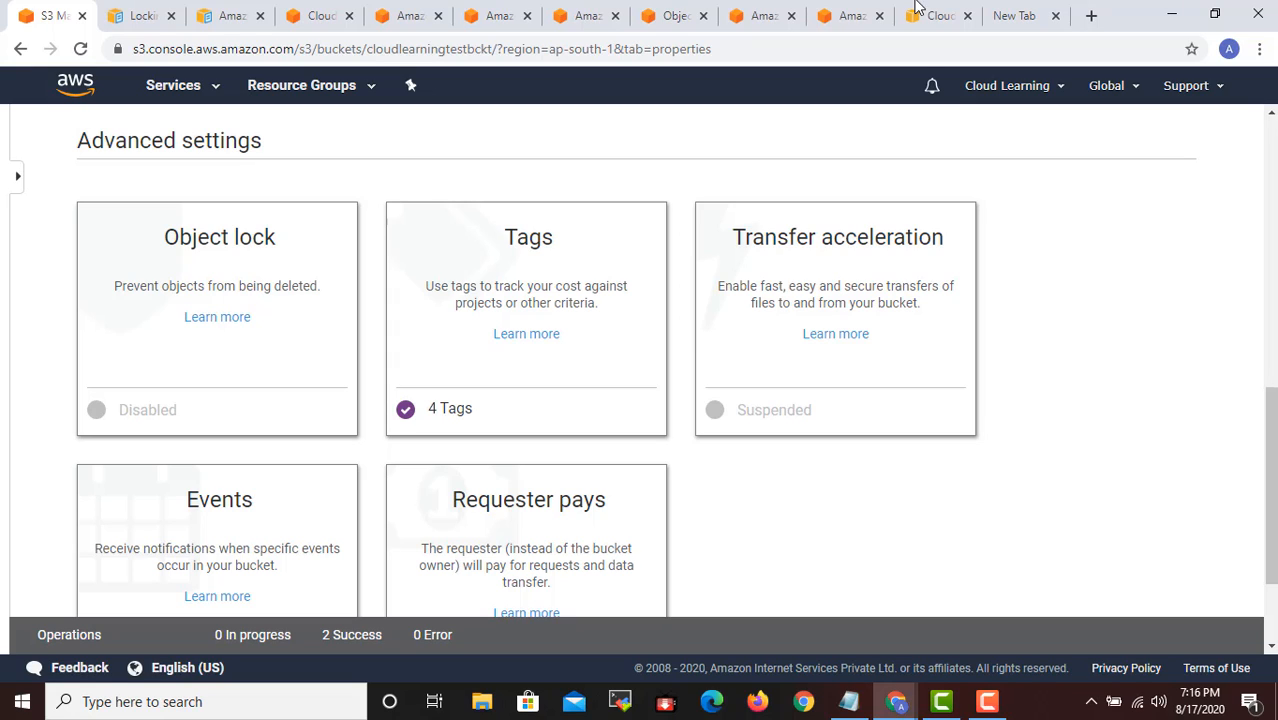
# - Select Enabled in the bucket's transfer acceleration settings and open the data transfer speed comparison by region in a new browser tab
pyautogui.click(843, 251)
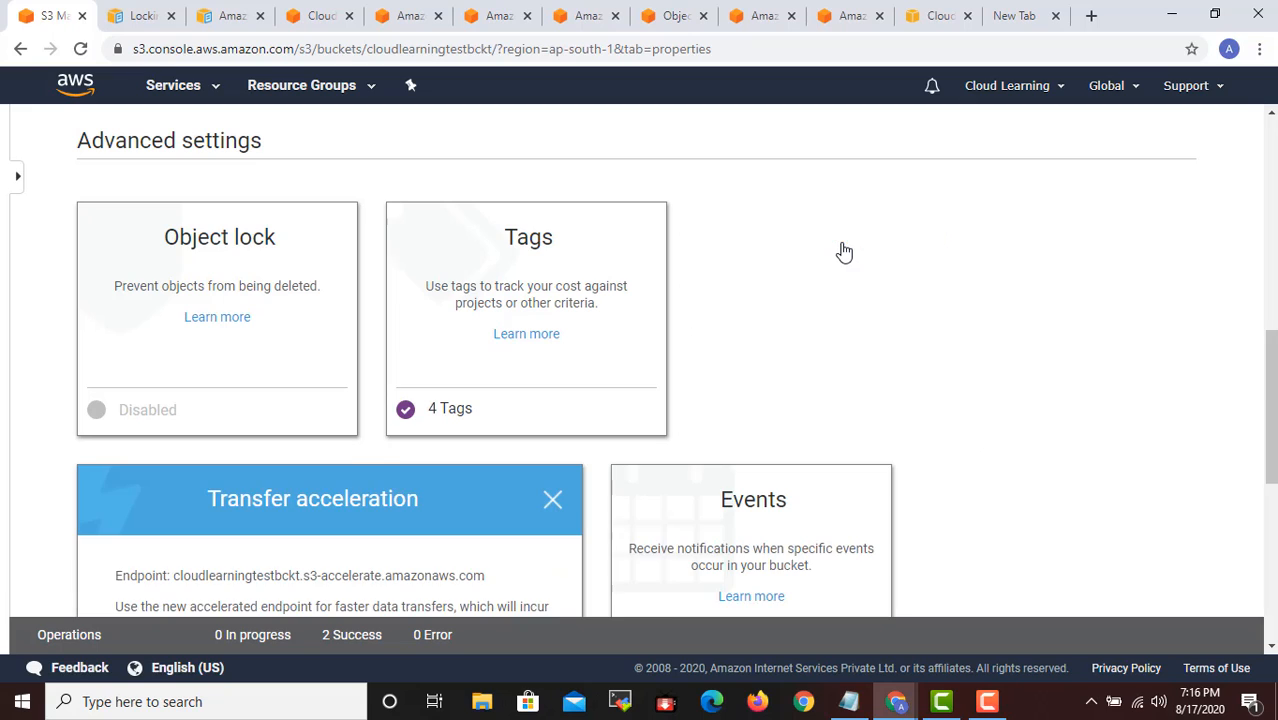
pyautogui.scroll(-4, 801, 297)
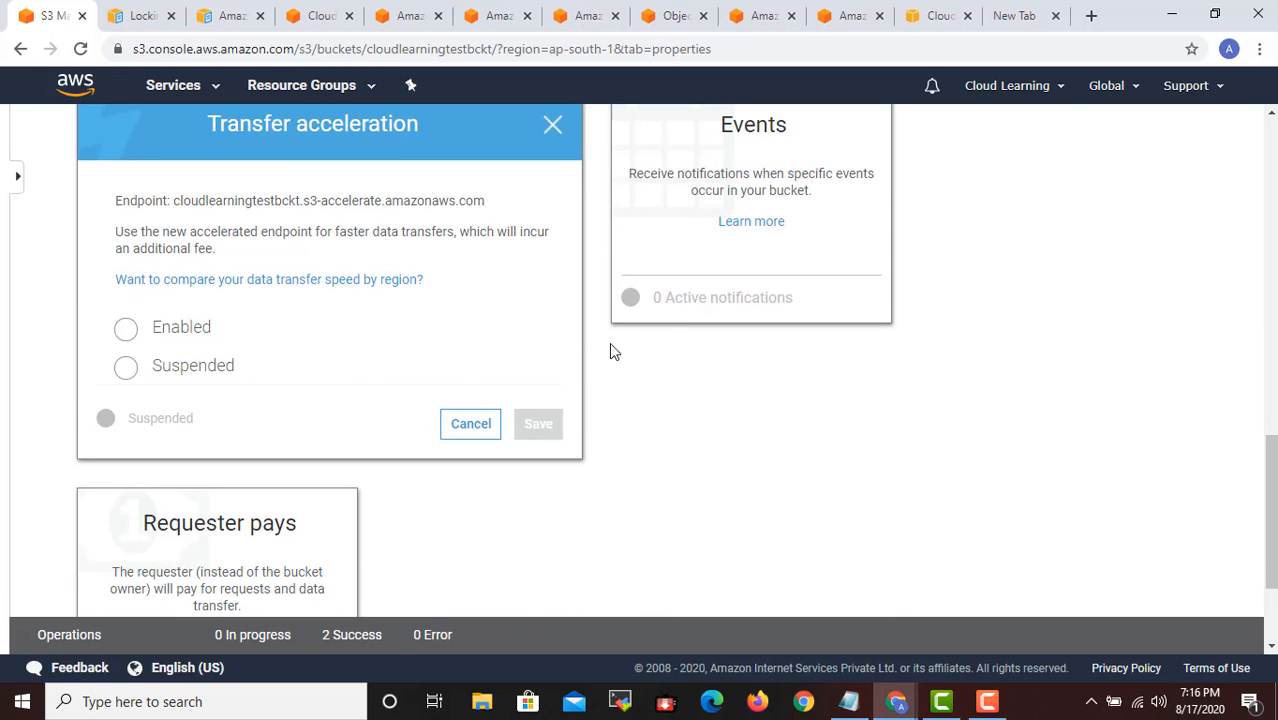
pyautogui.click(179, 340)
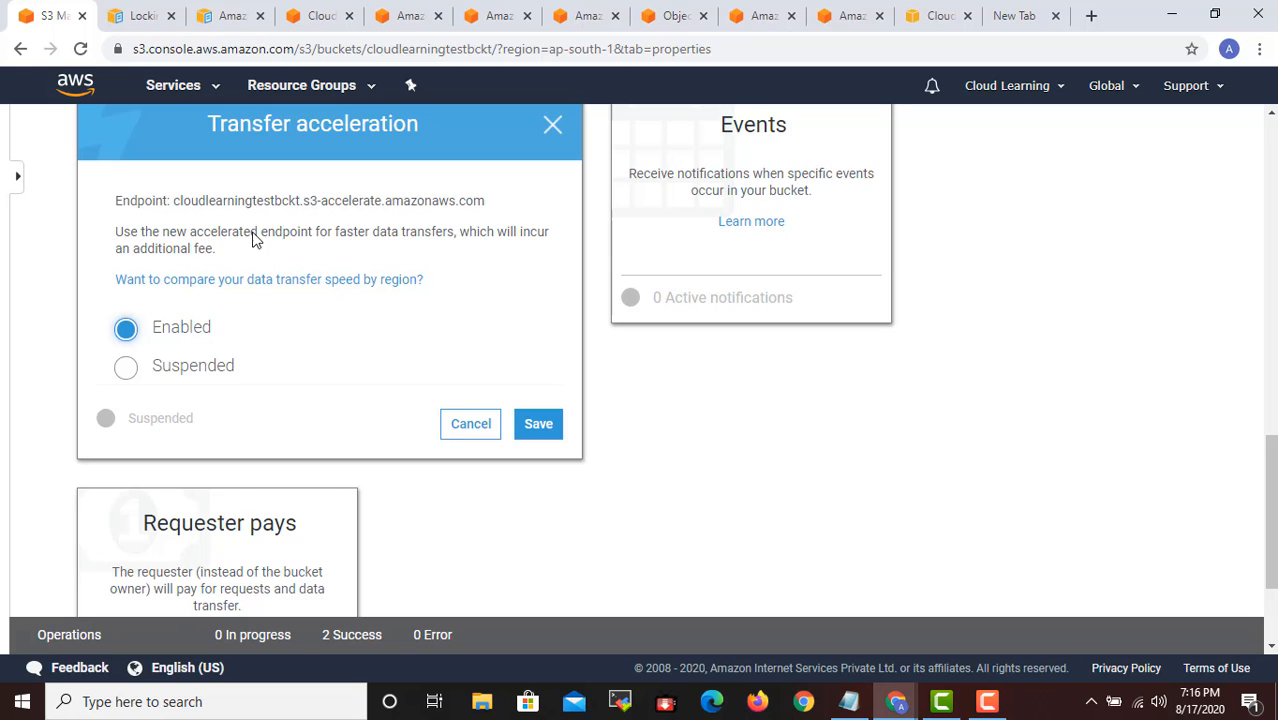
pyautogui.rightClick(351, 287)
pyautogui.click(385, 293)
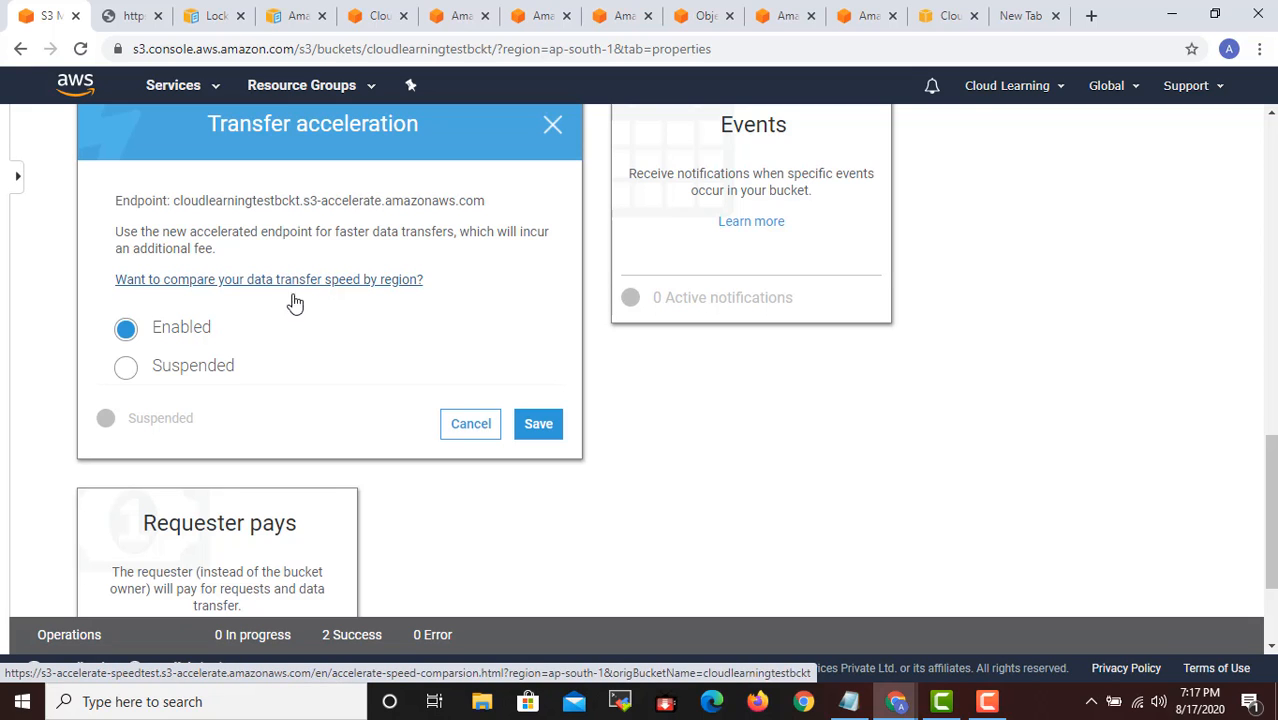
# - Cancel the transfer acceleration change, check the newly opened browser tab and return to the bucket's properties
pyautogui.click(471, 430)
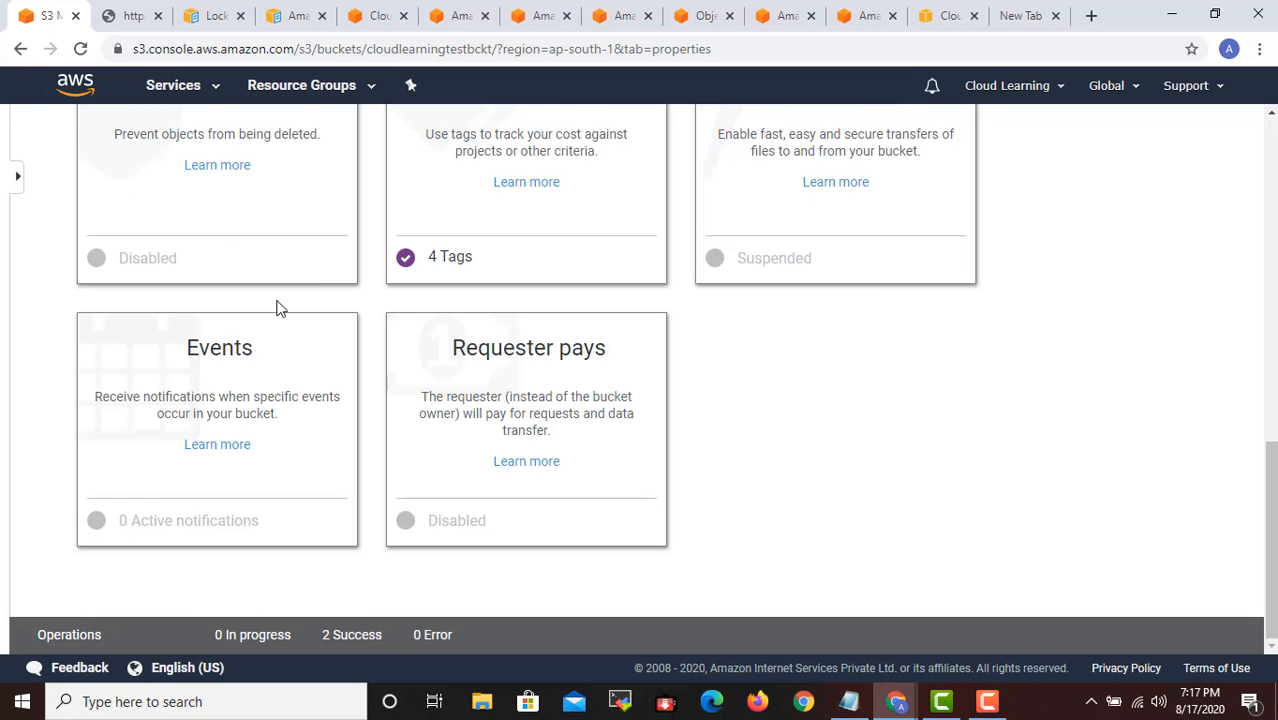
pyautogui.click(1024, 18)
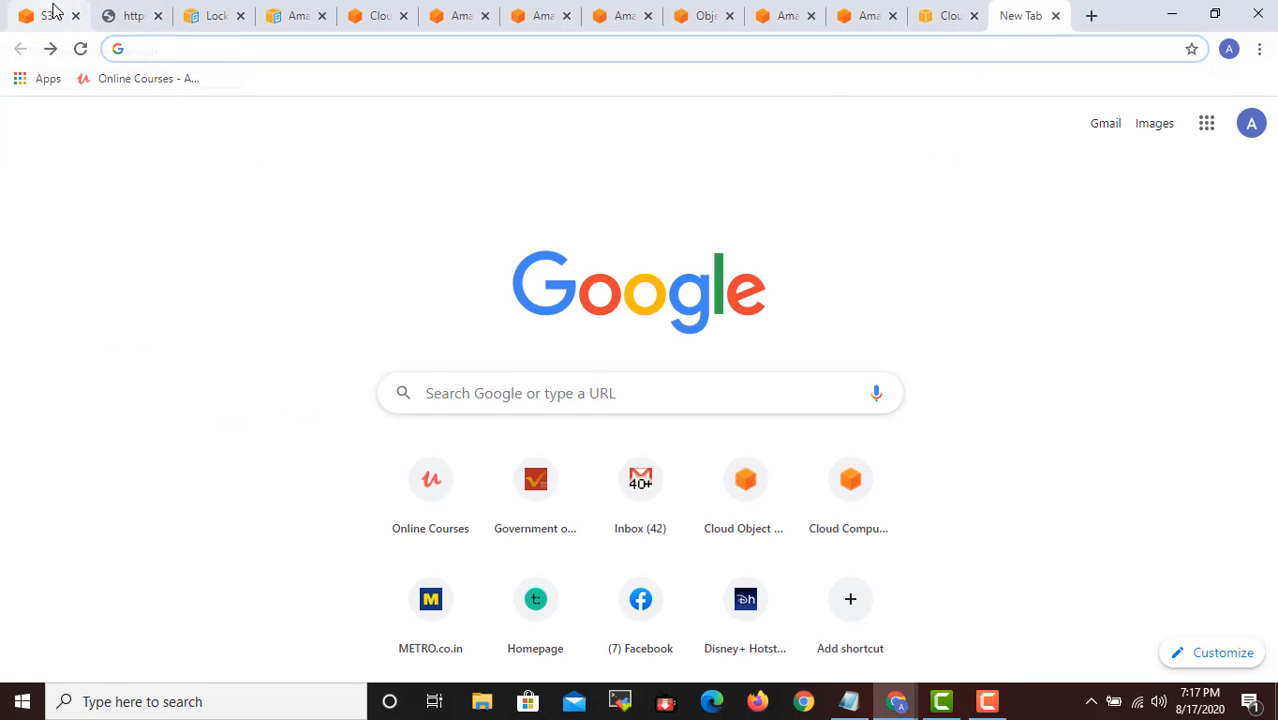
pyautogui.click(27, 10)
# - Open the bucket's event notification settings and start adding a new notification
pyautogui.scroll(2, 790, 400)
pyautogui.scroll(-2, 620, 435)
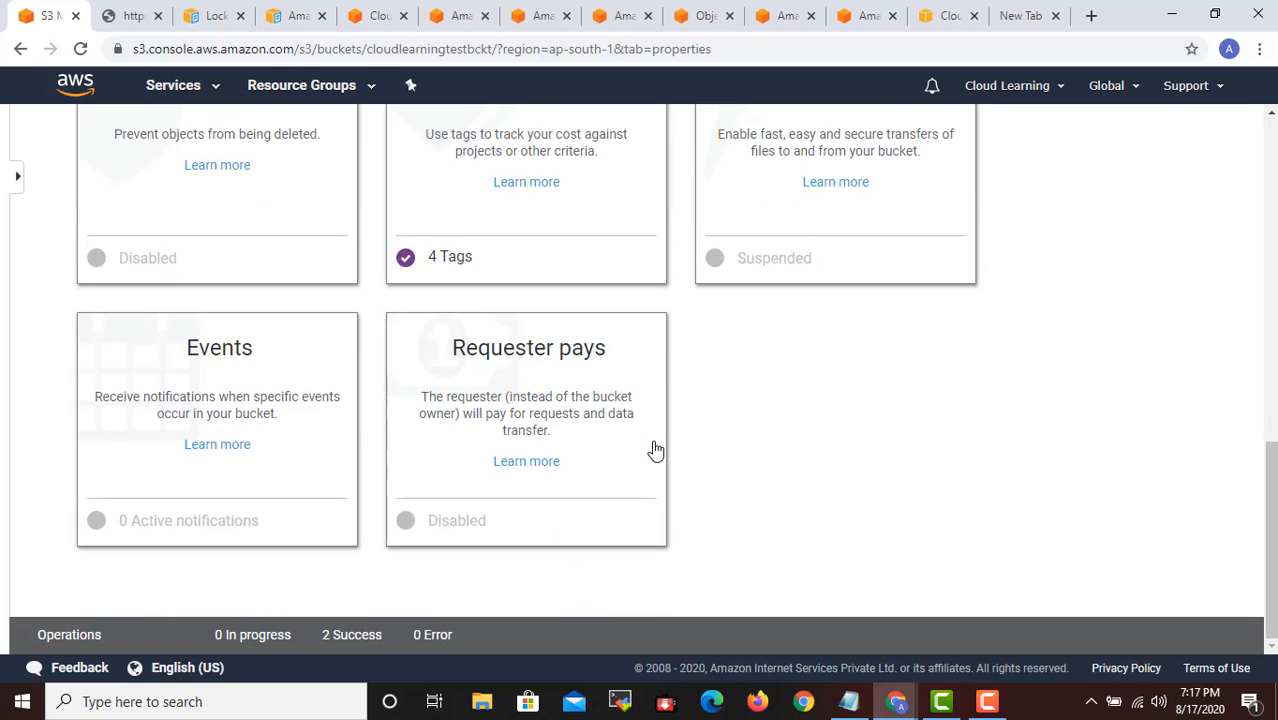
pyautogui.scroll(4, 862, 391)
pyautogui.scroll(-4, 862, 393)
pyautogui.scroll(2, 861, 405)
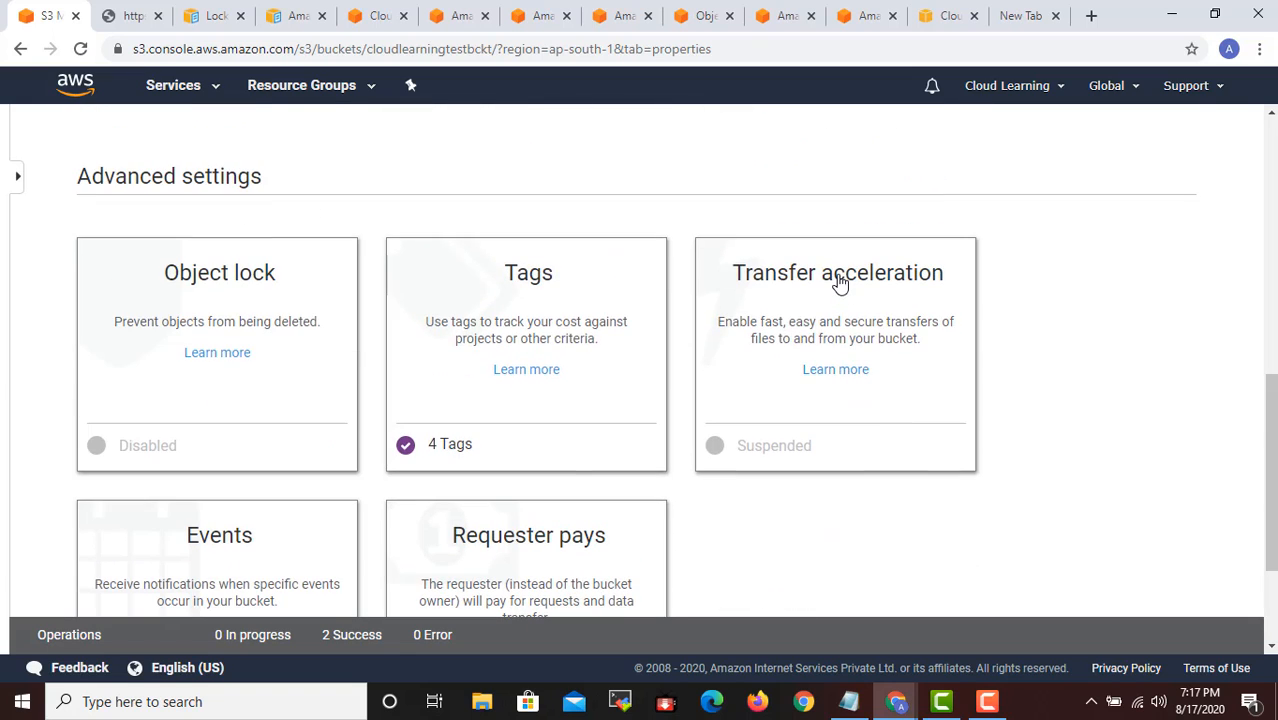
pyautogui.scroll(-2, 840, 283)
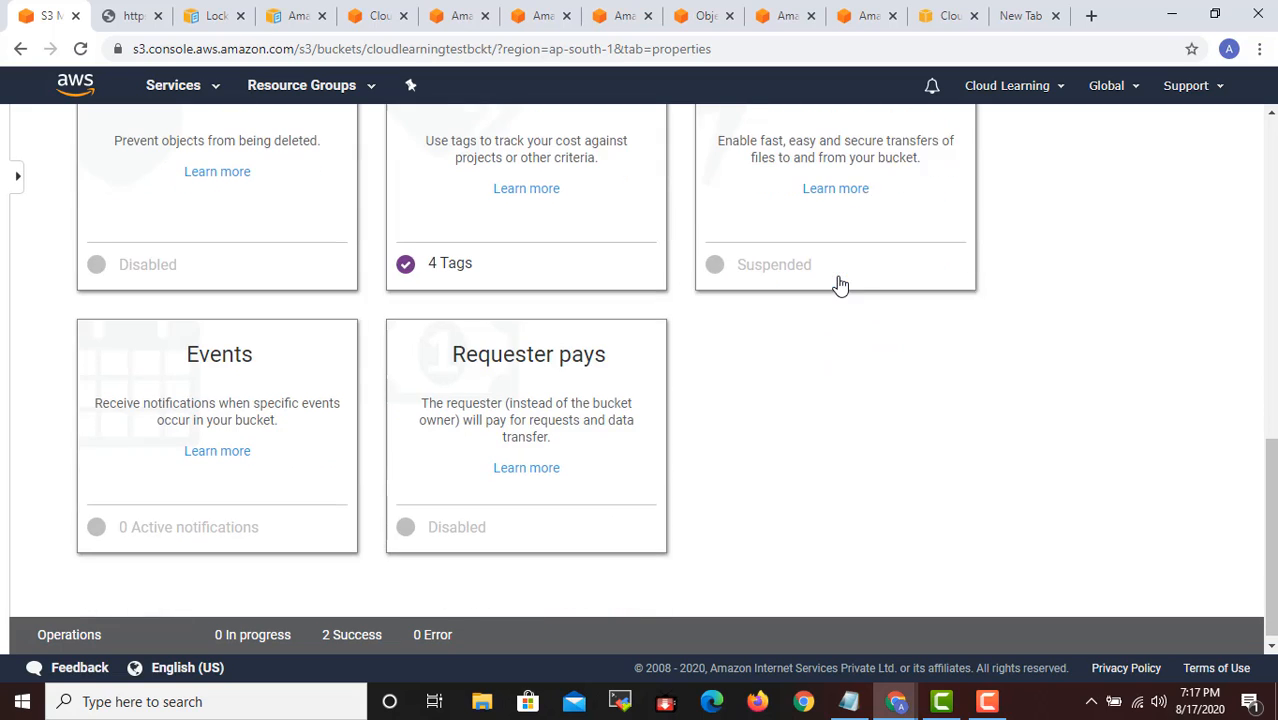
pyautogui.click(232, 358)
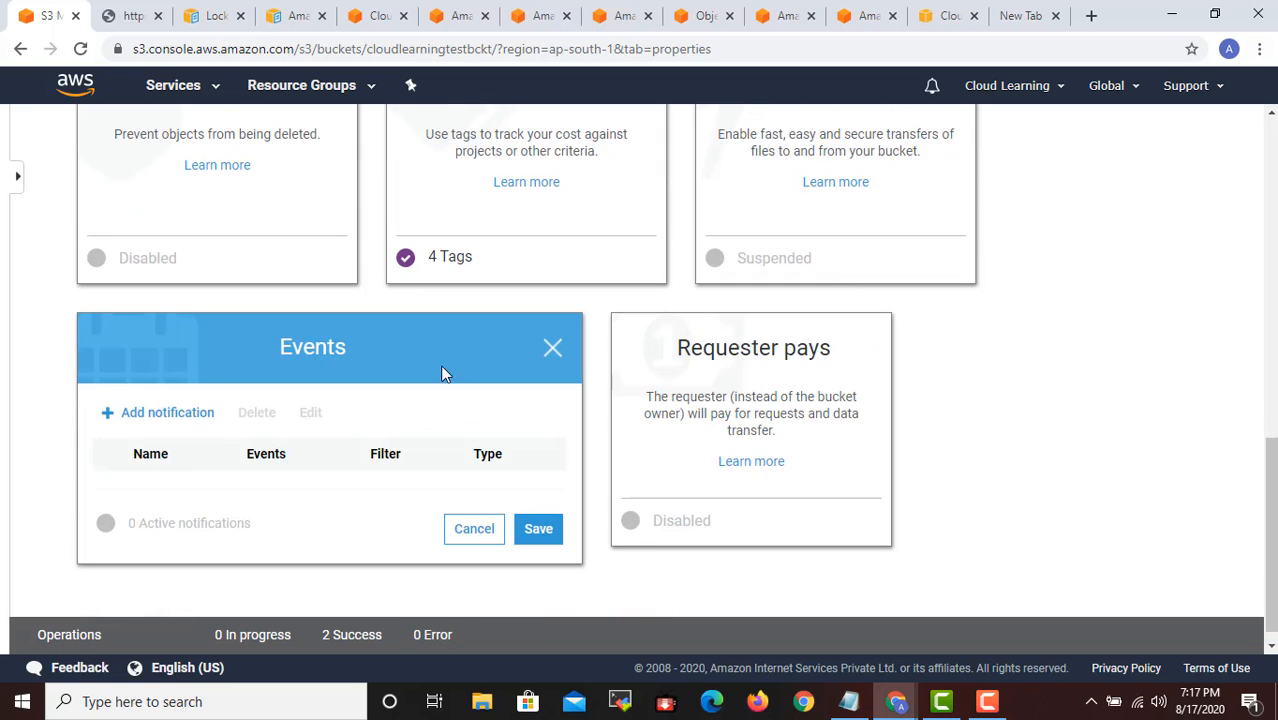
pyautogui.click(163, 413)
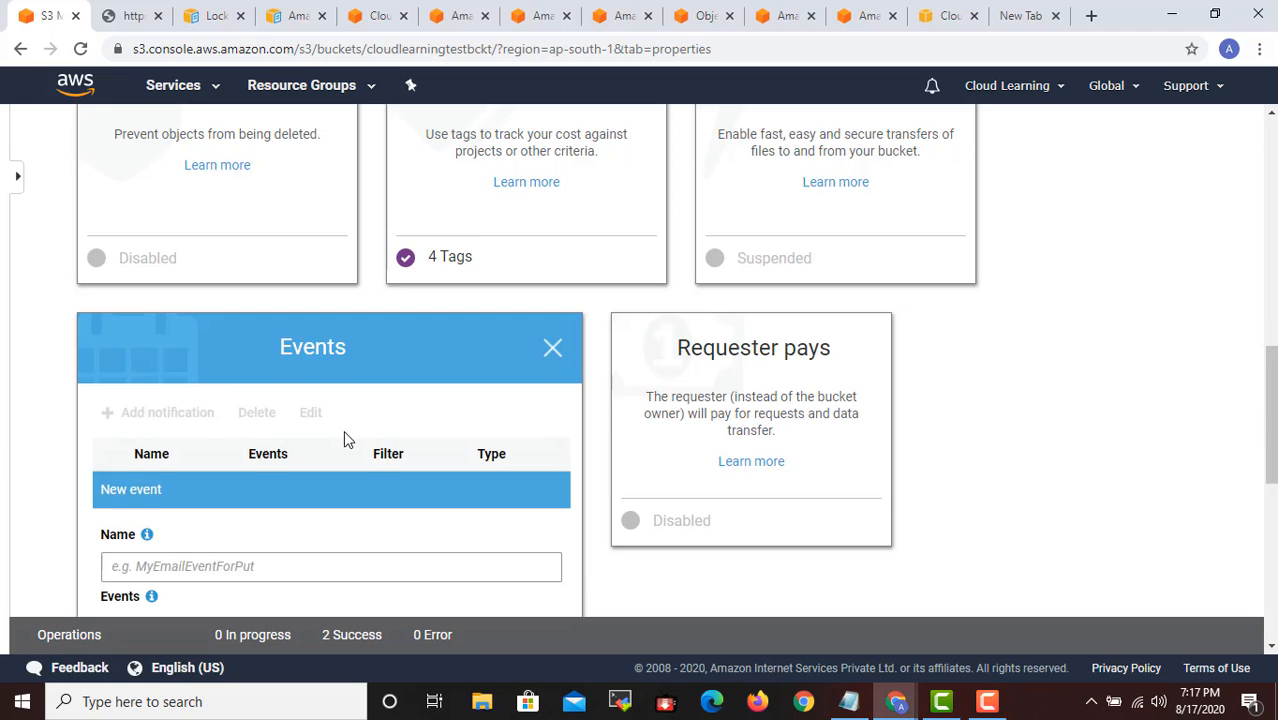
# - Examine the new notification's event types, prefix and suffix filters, and available notification destinations
pyautogui.scroll(-2, 345, 436)
pyautogui.scroll(-2, 346, 445)
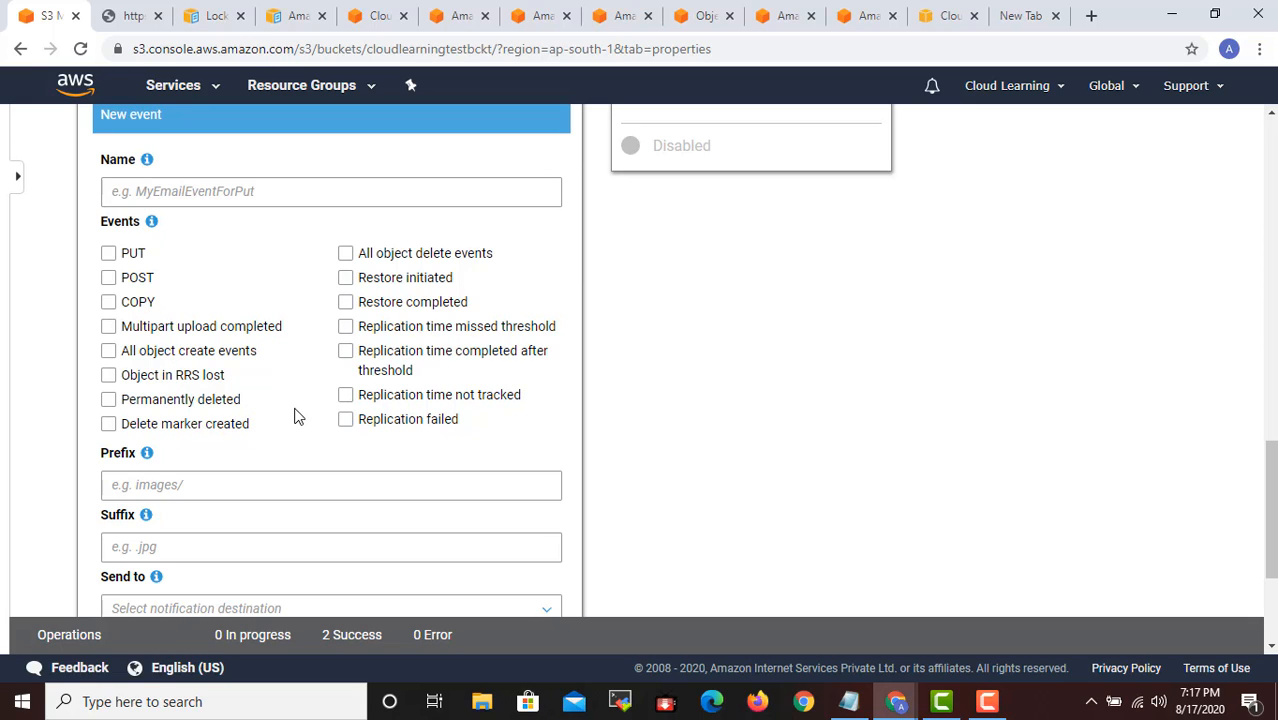
pyautogui.scroll(-2, 200, 215)
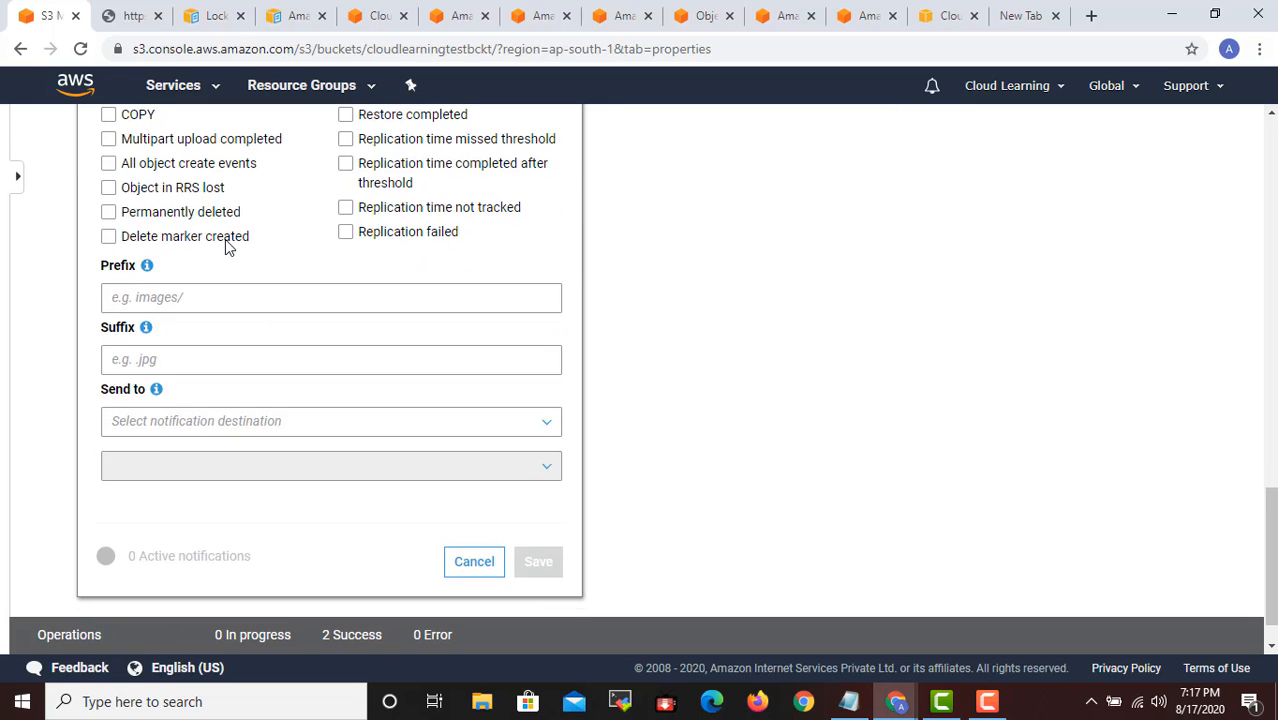
pyautogui.click(172, 421)
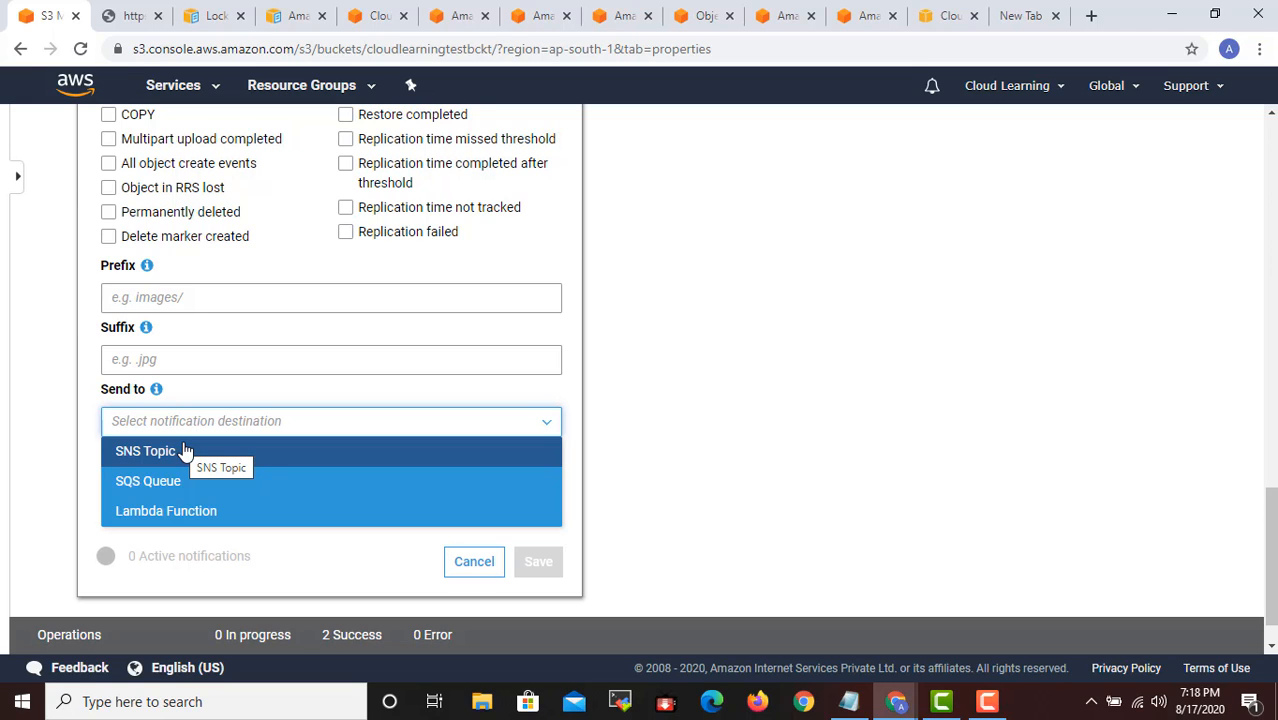
pyautogui.scroll(2, 200, 435)
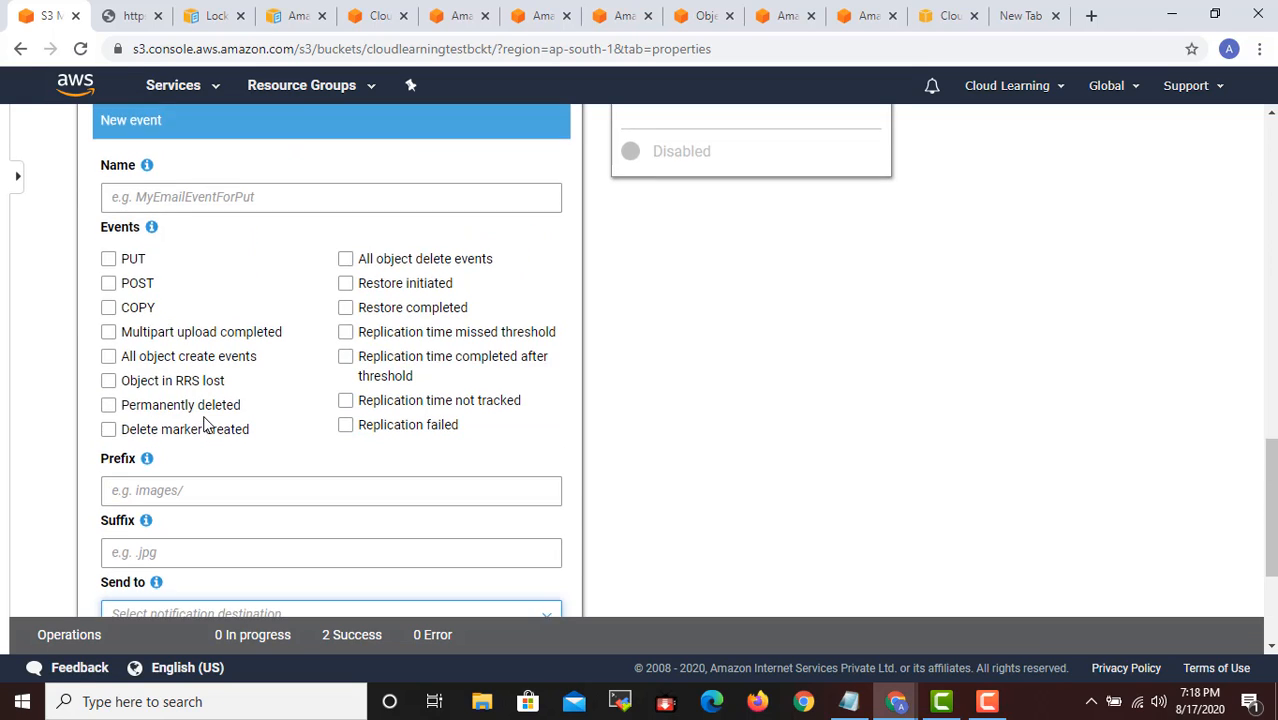
pyautogui.scroll(3, 204, 425)
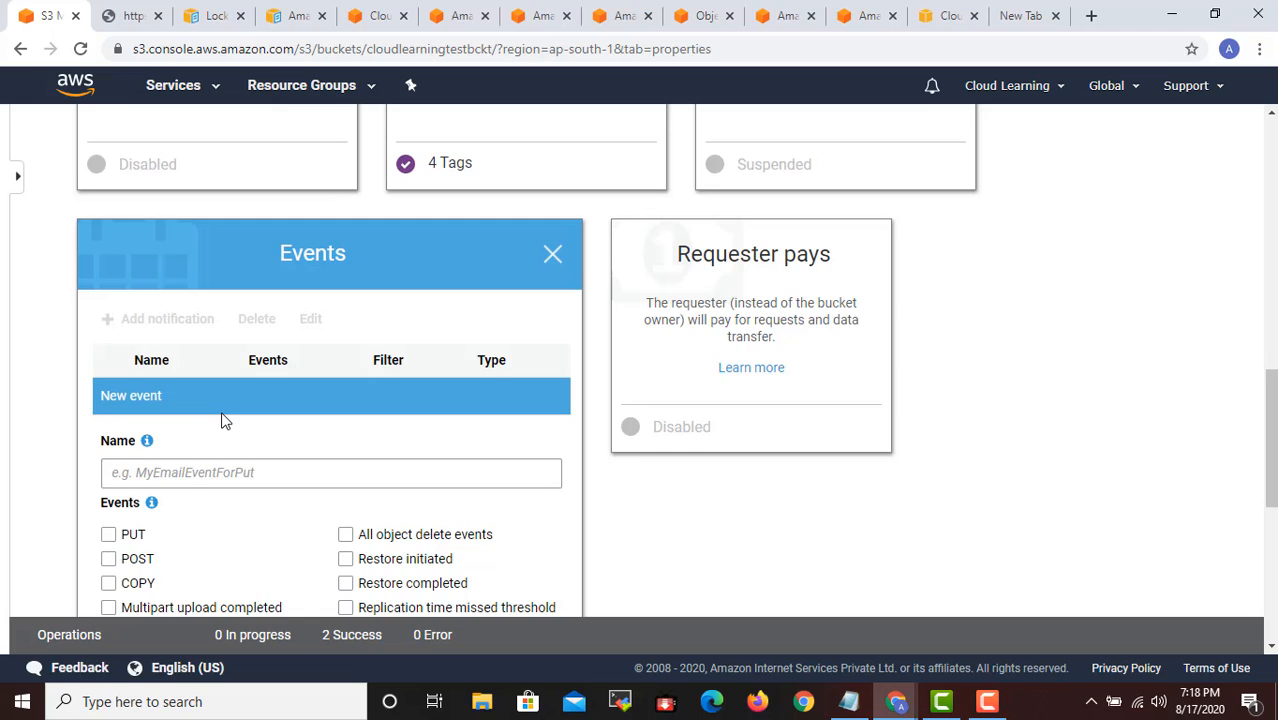
pyautogui.scroll(-1, 224, 421)
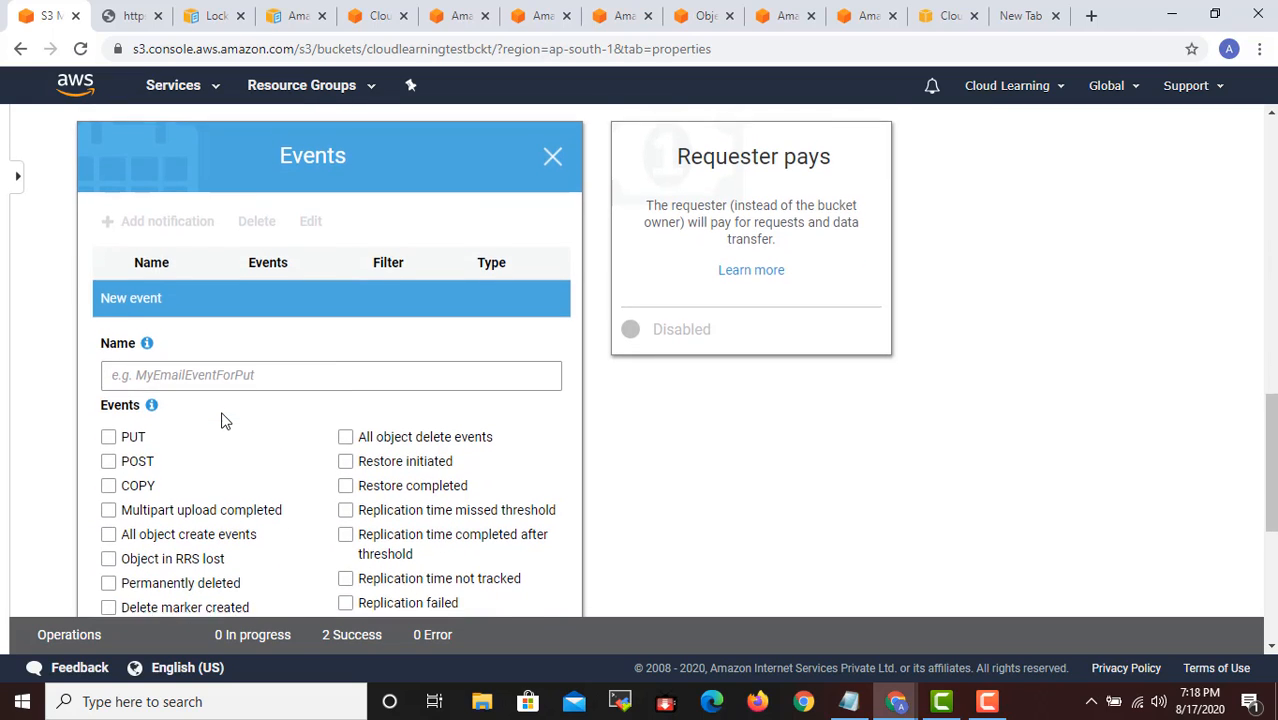
pyautogui.scroll(-2, 222, 419)
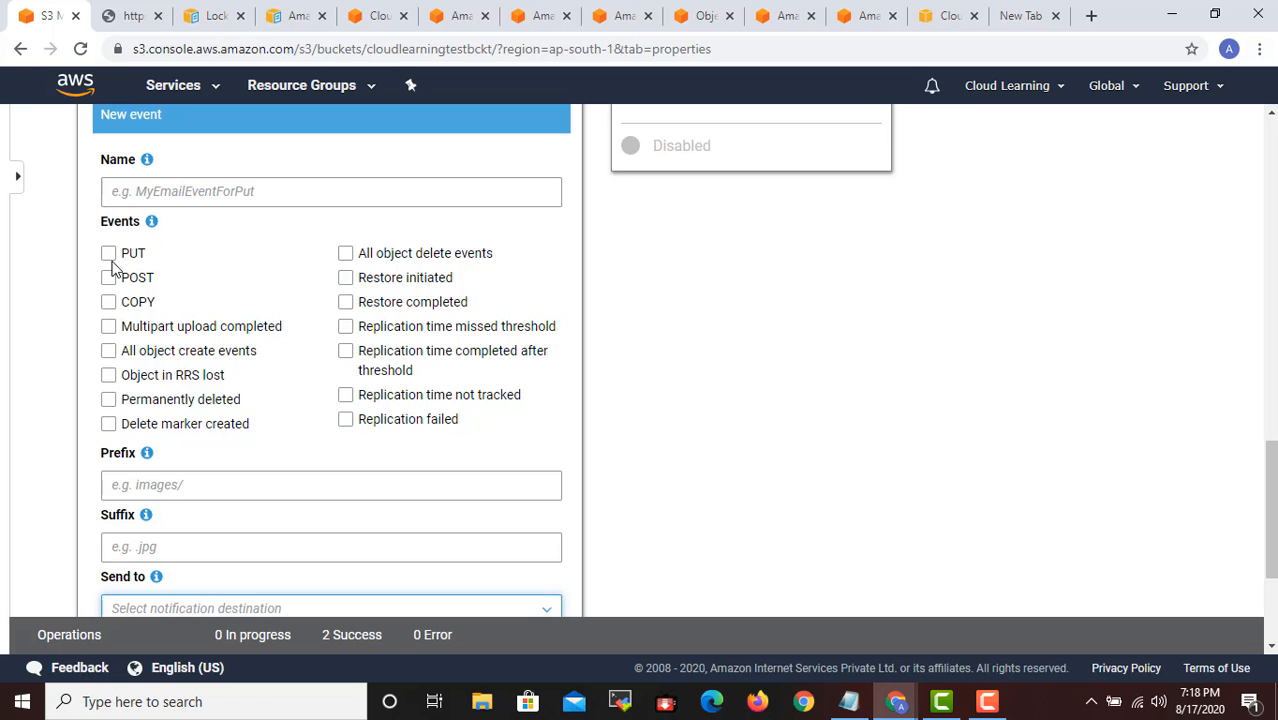
pyautogui.scroll(-3, 197, 326)
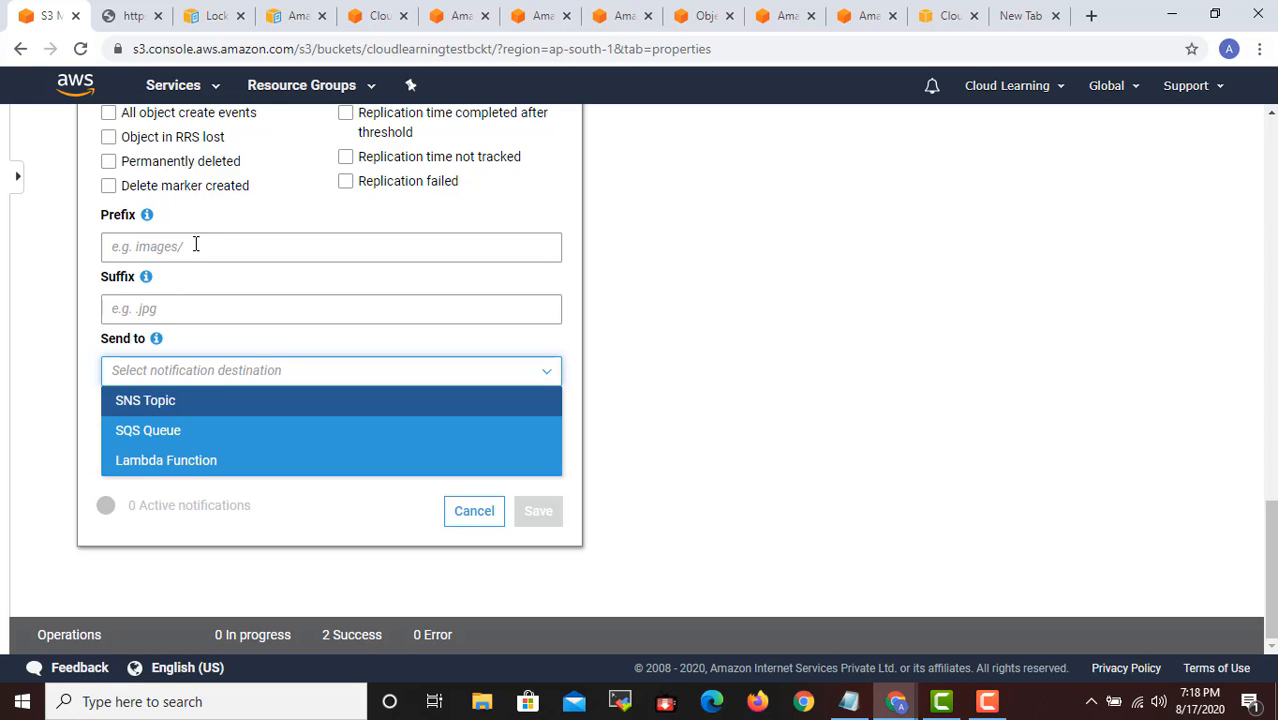
# - Filter the new event notification by the suffix *.jpg and the prefix images/
pyautogui.click(177, 311)
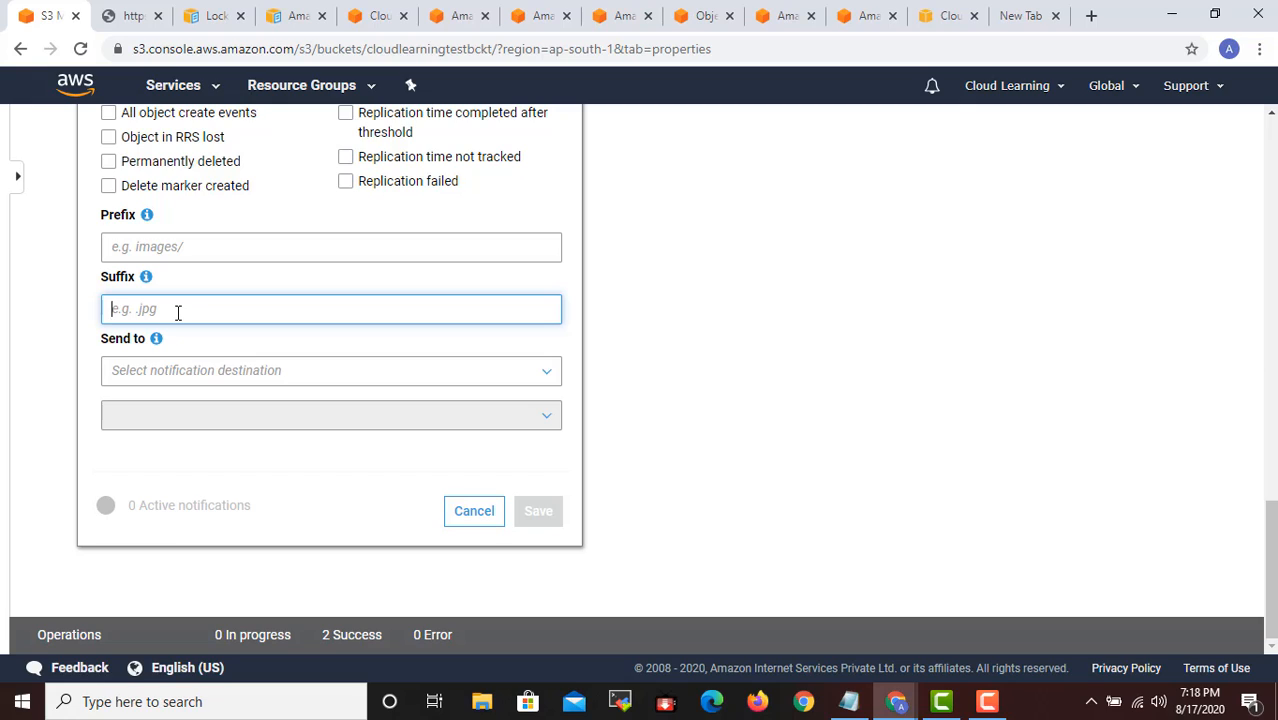
pyautogui.write('*.jpg')
pyautogui.click(202, 258)
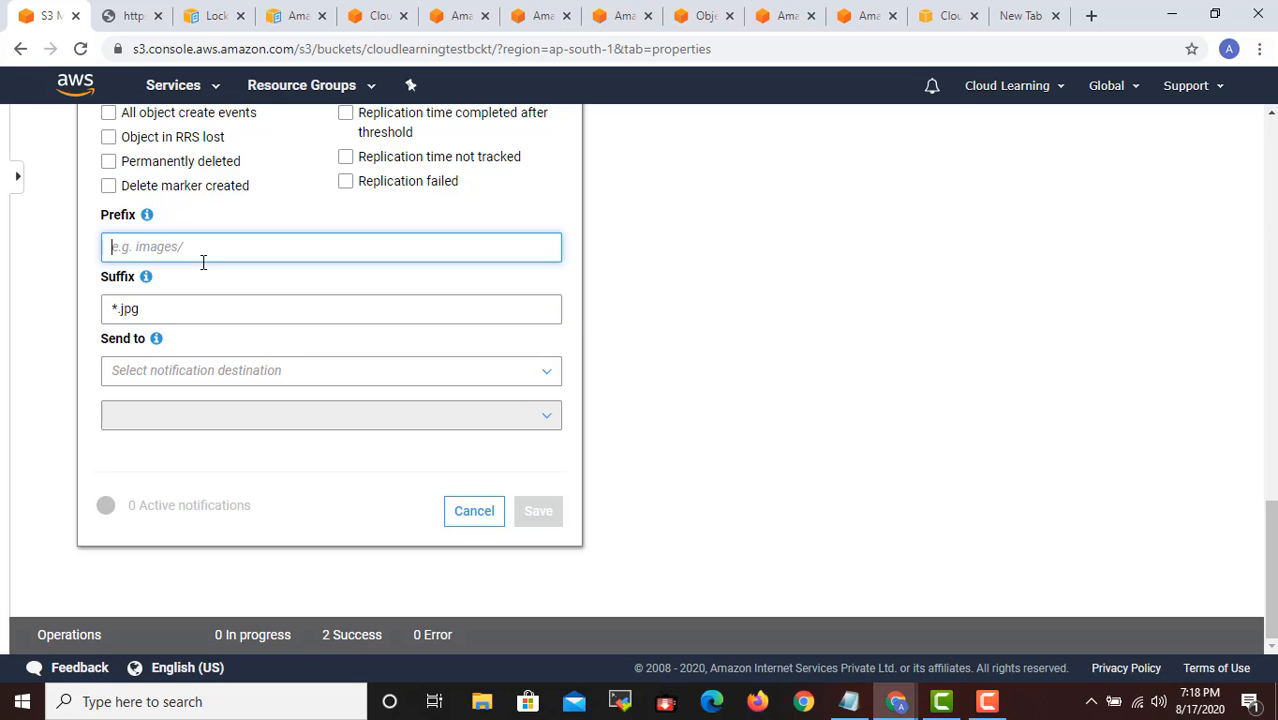
pyautogui.write('images/')
# - Select PUT and COPY as the events that trigger the new notification
pyautogui.scroll(3, 200, 262)
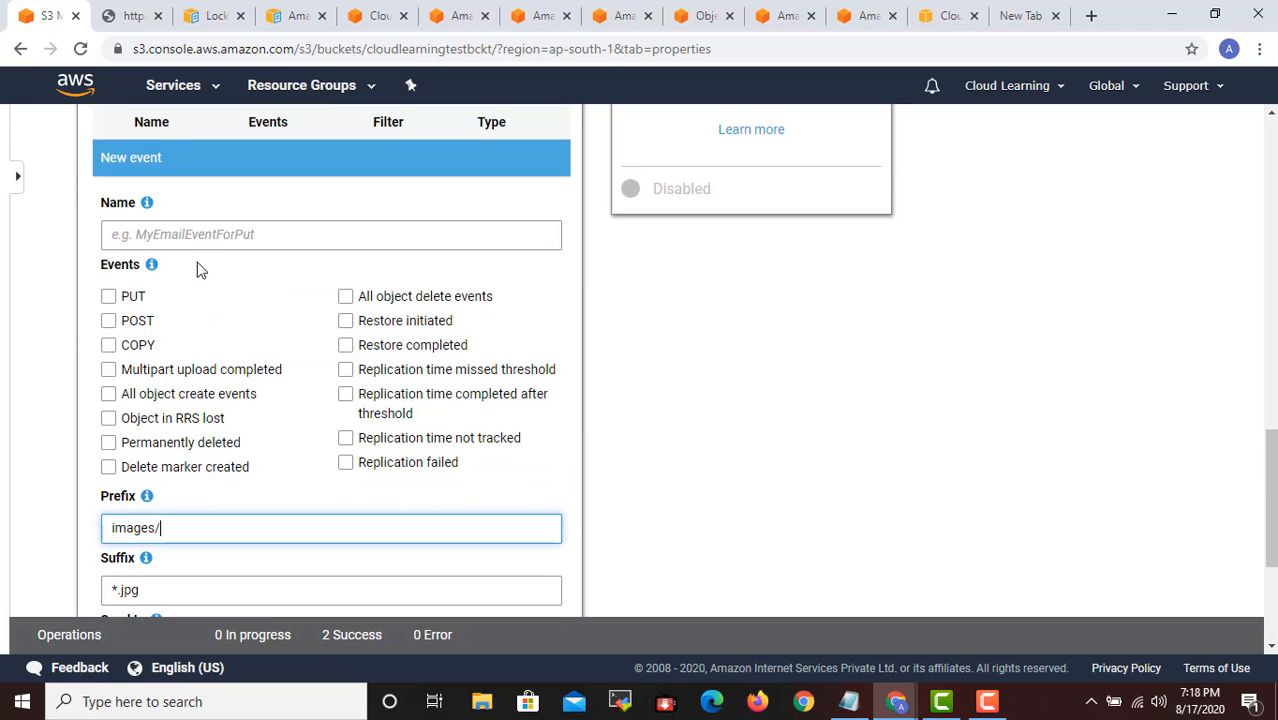
pyautogui.click(108, 296)
pyautogui.click(108, 350)
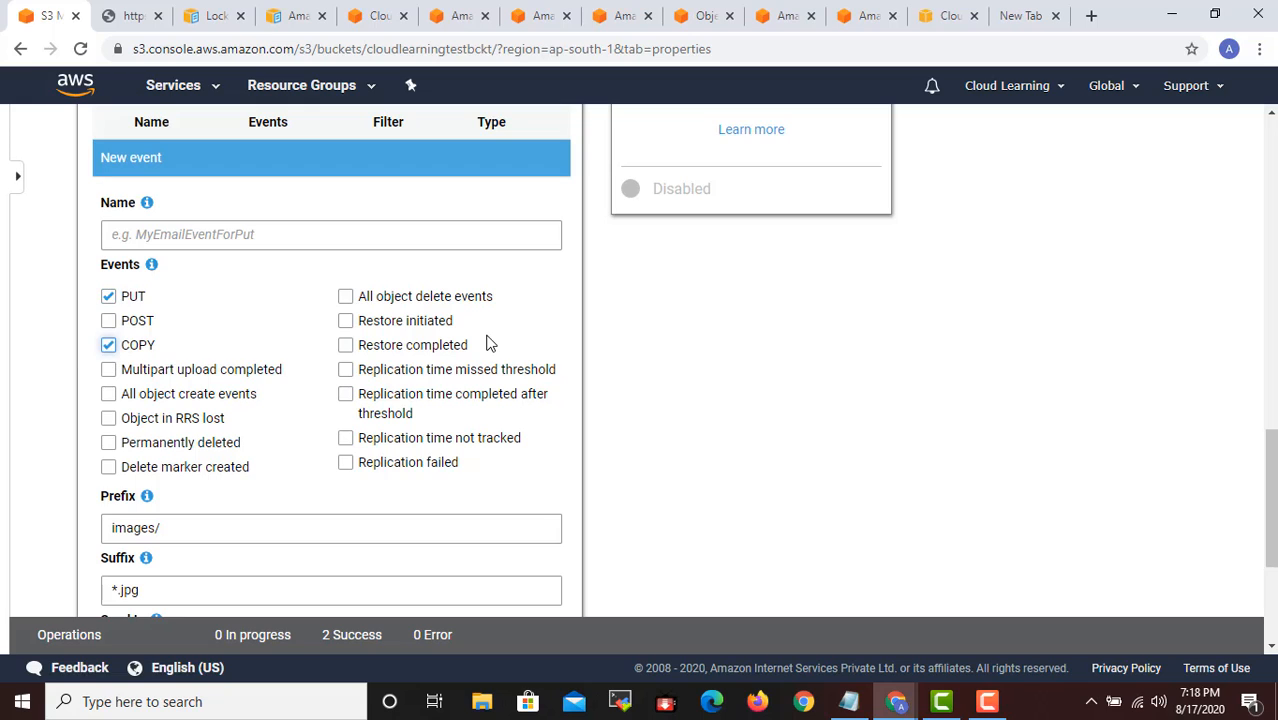
# - Send the notification to an SNS Topic using the Add SNS topic ARN option, leaving the ARN empty
pyautogui.scroll(-3, 488, 340)
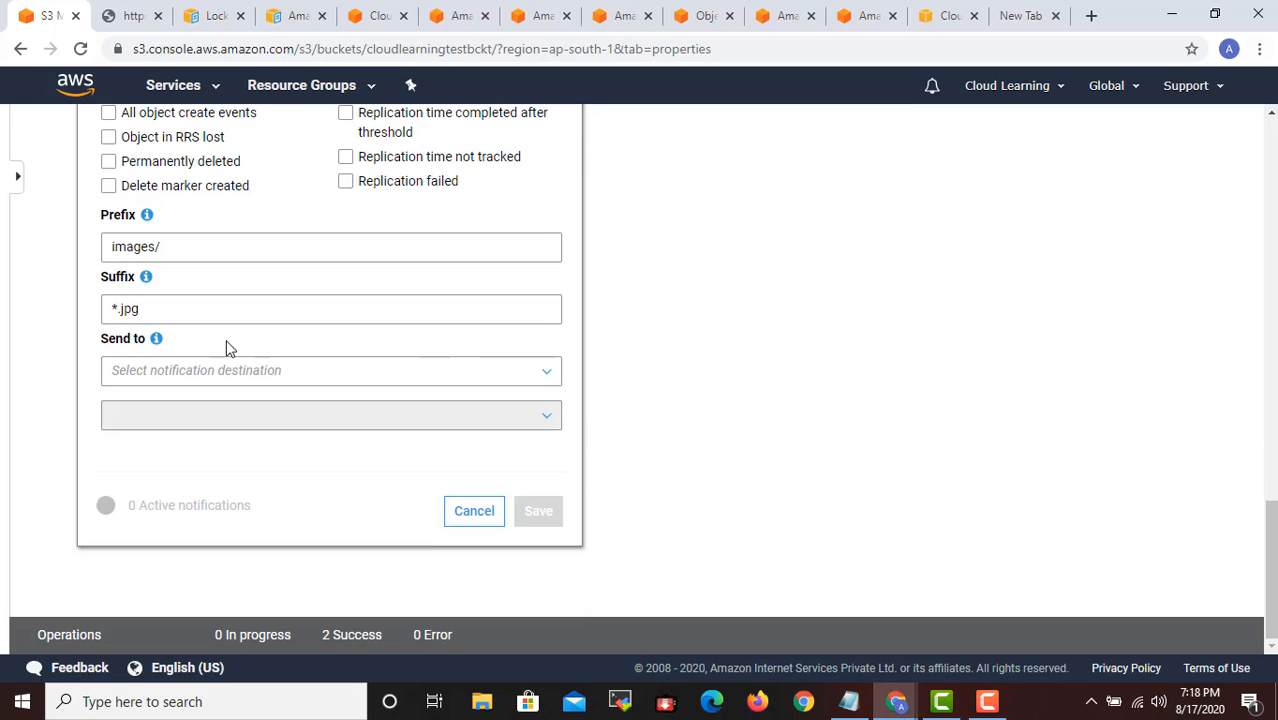
pyautogui.click(176, 372)
pyautogui.click(177, 403)
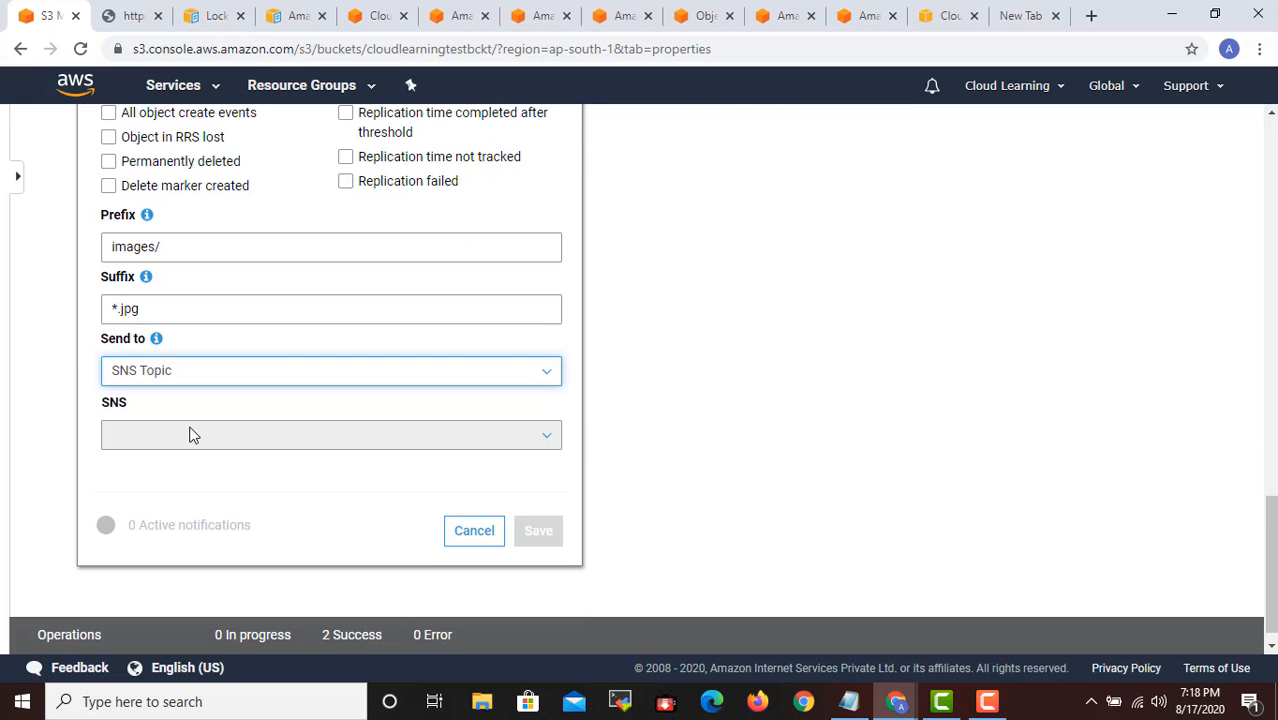
pyautogui.click(193, 435)
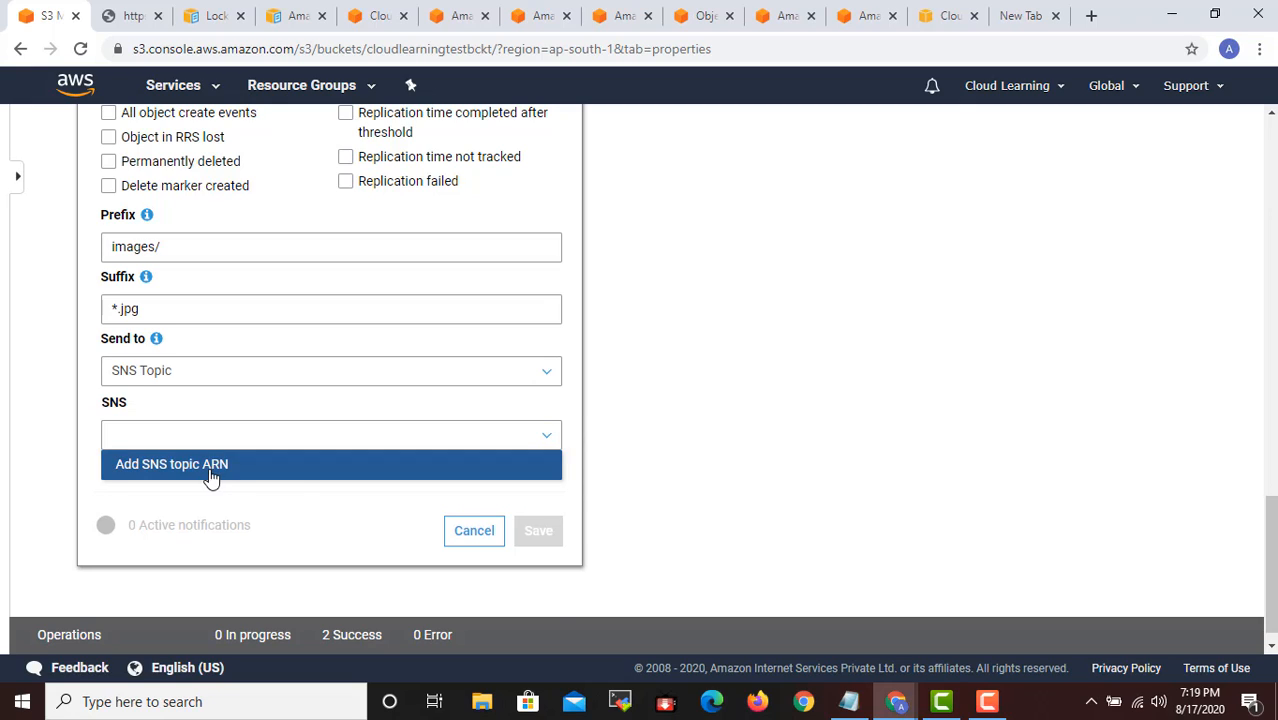
pyautogui.click(210, 476)
pyautogui.click(190, 499)
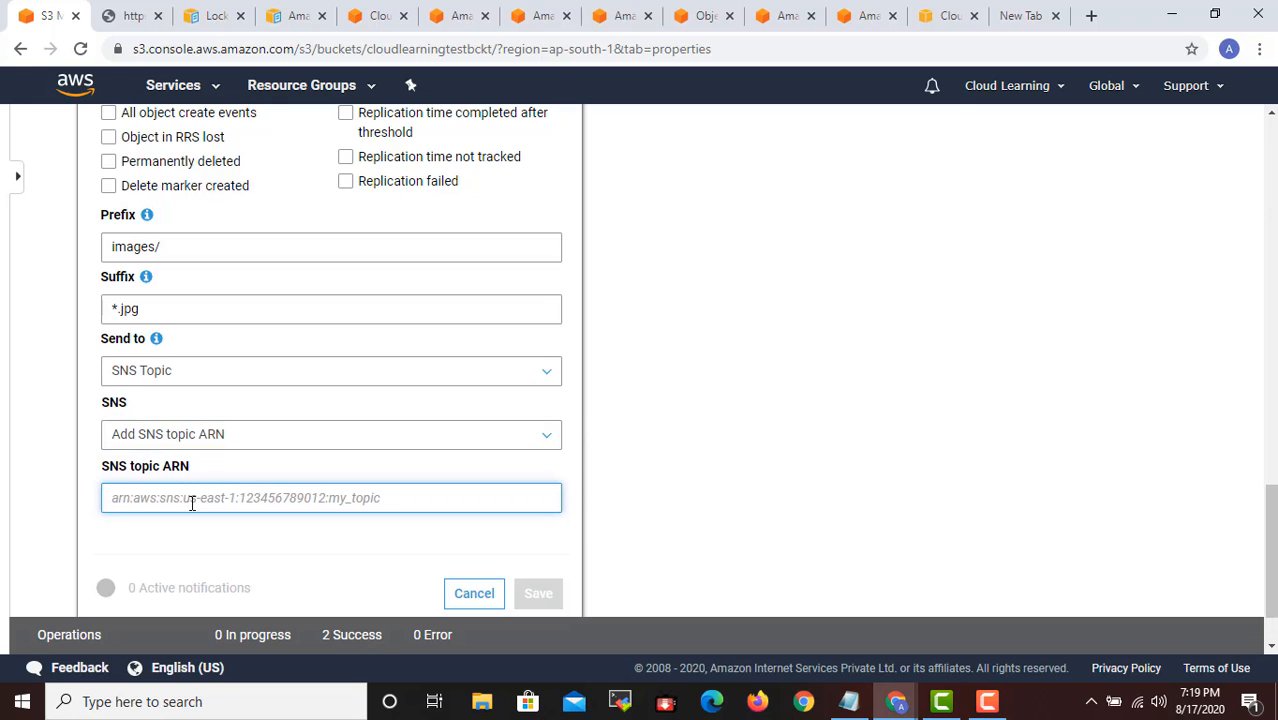
pyautogui.write('aws')
pyautogui.press('BackSpace')
pyautogui.press('BackSpace')
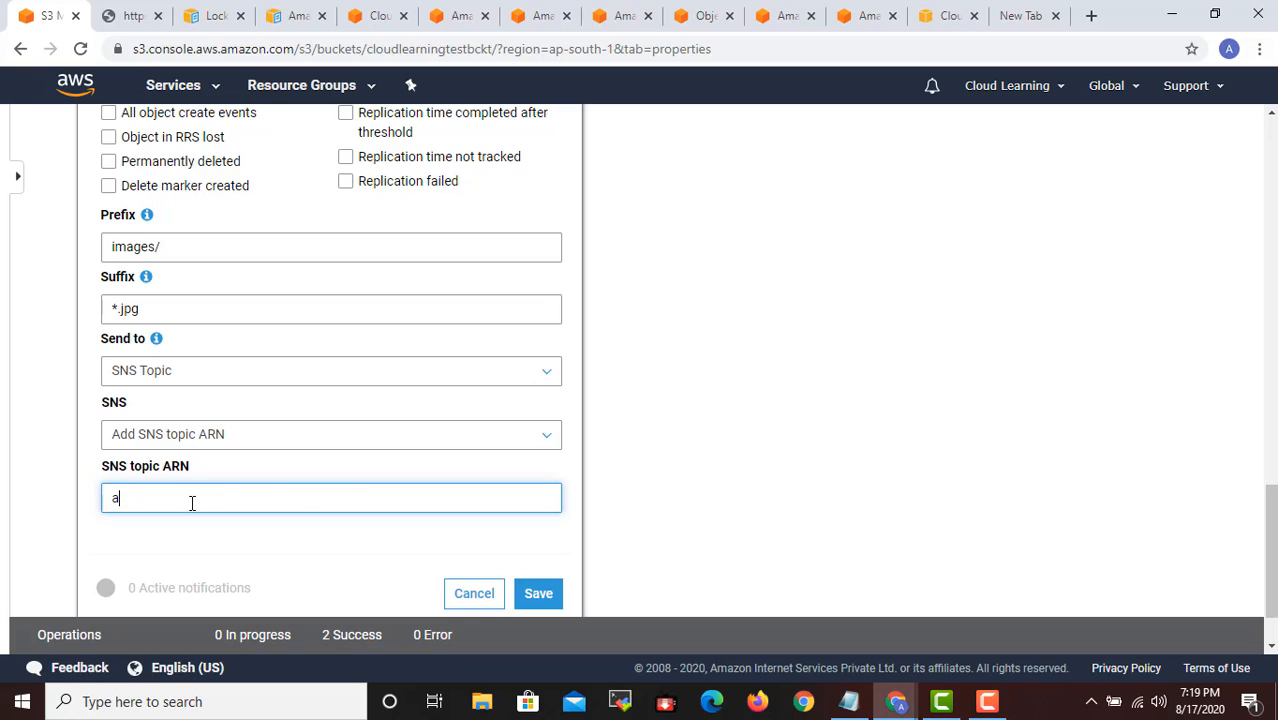
pyautogui.press('BackSpace')
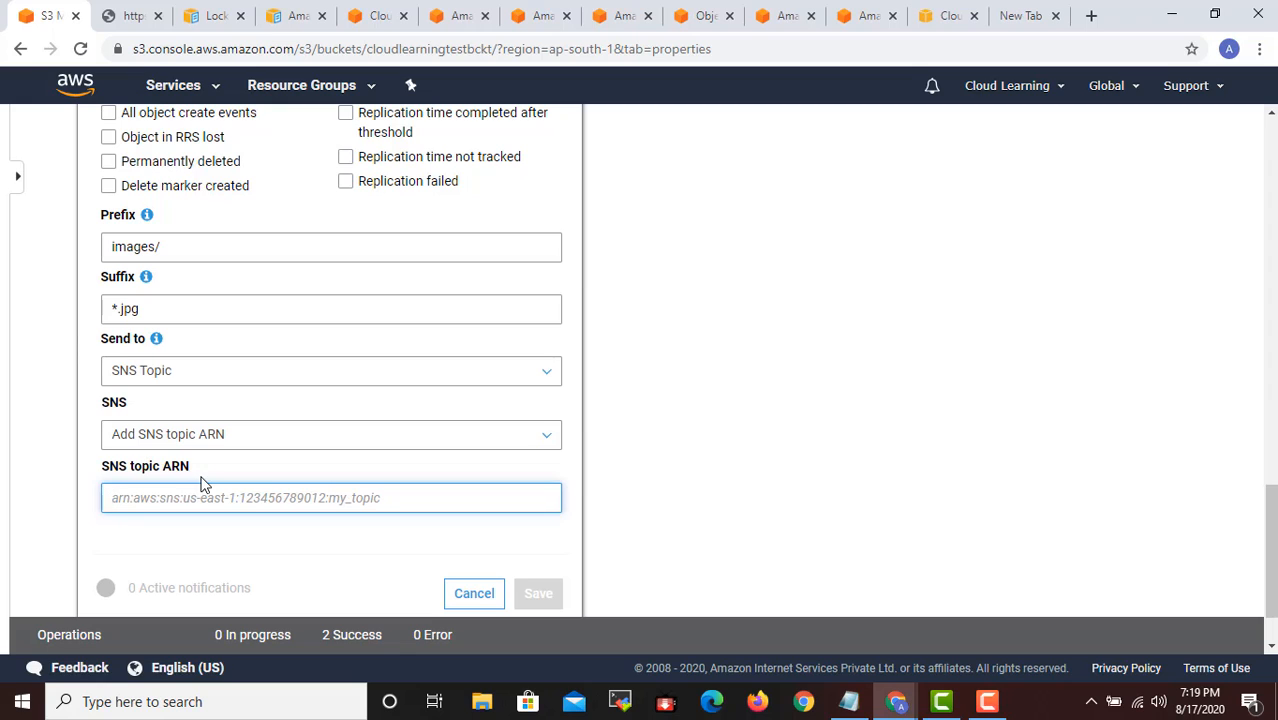
# - Review the new notification's events, filters and destination, and cancel it without saving
pyautogui.scroll(2, 628, 486)
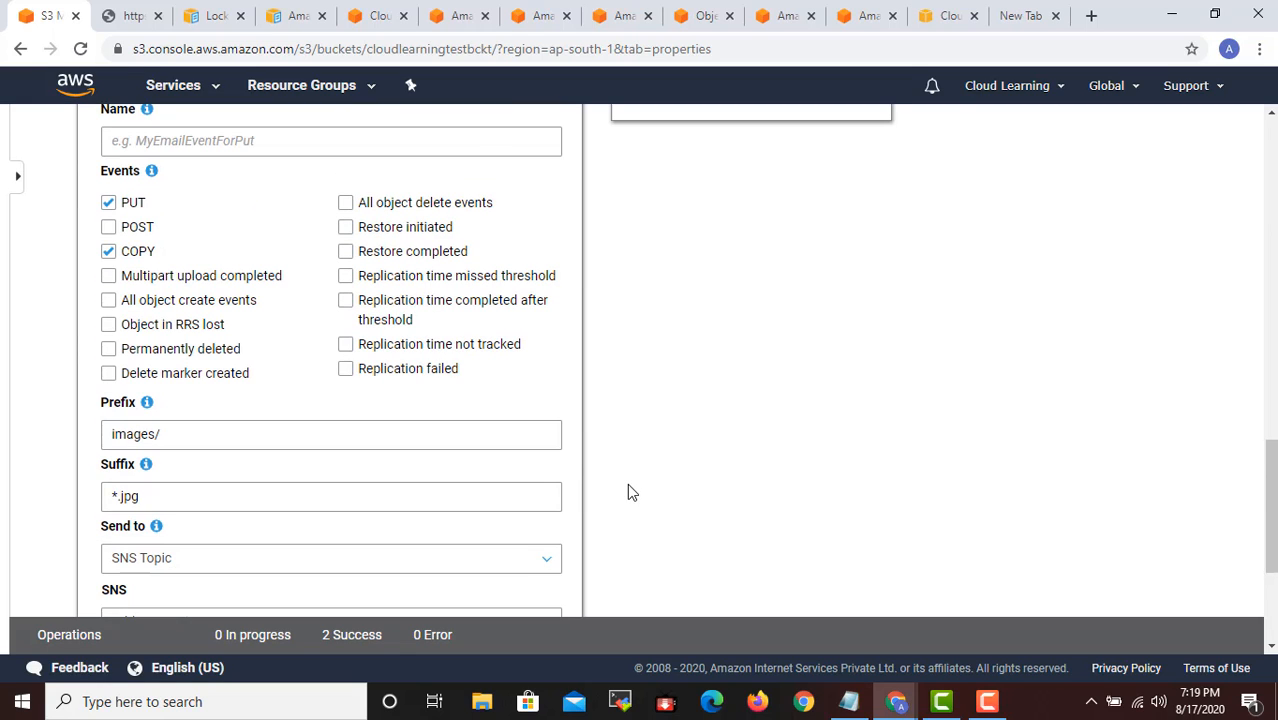
pyautogui.scroll(-2, 608, 455)
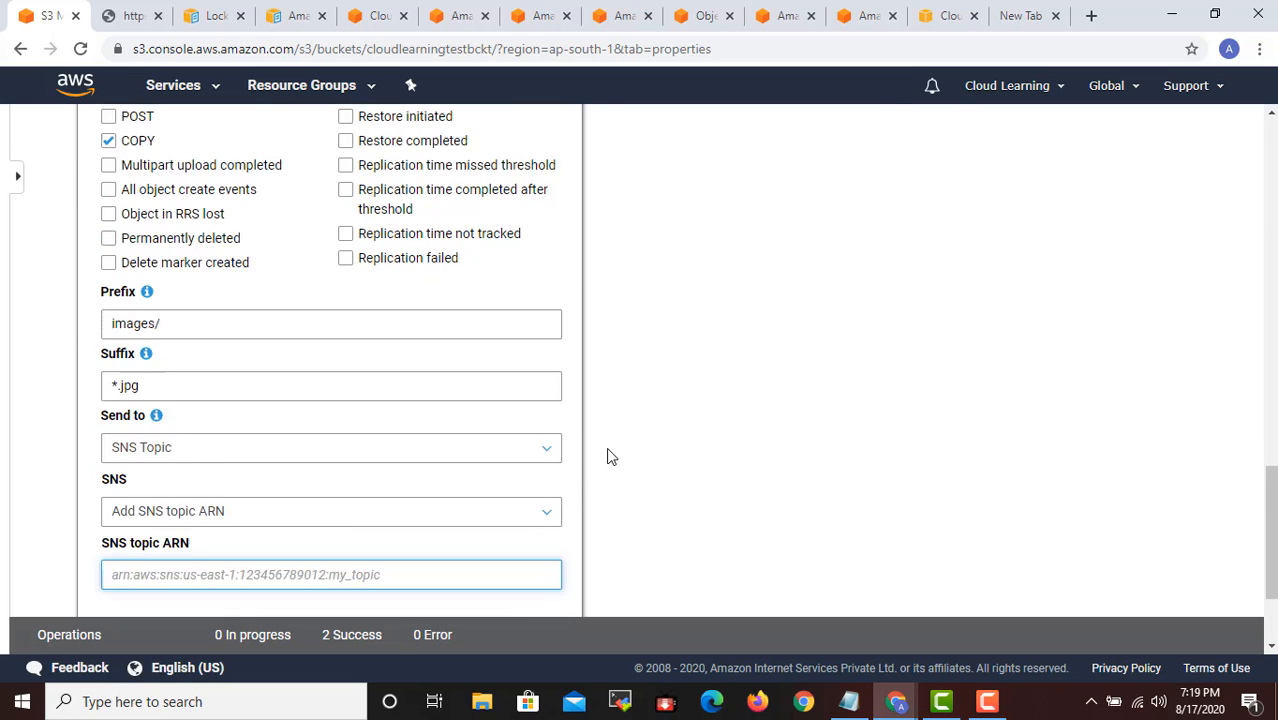
pyautogui.scroll(1, 606, 453)
pyautogui.scroll(1, 600, 452)
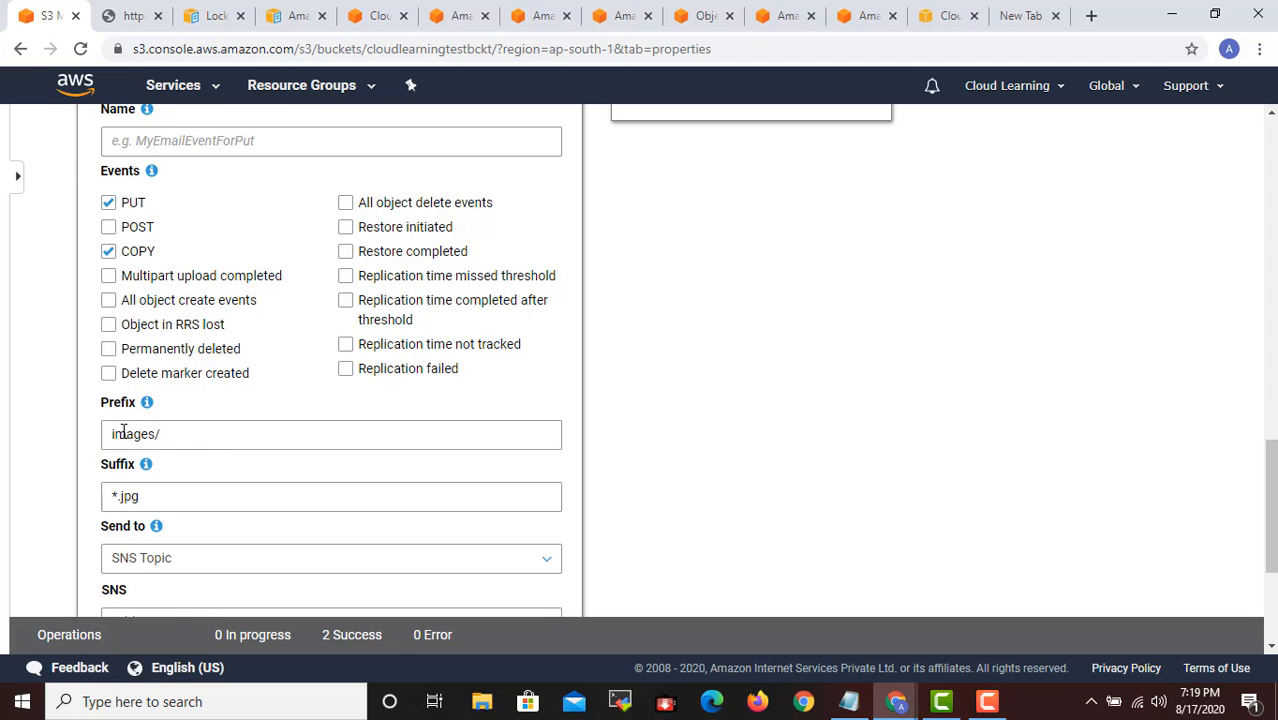
pyautogui.scroll(-1, 183, 391)
pyautogui.scroll(3, 183, 391)
pyautogui.scroll(3, 212, 315)
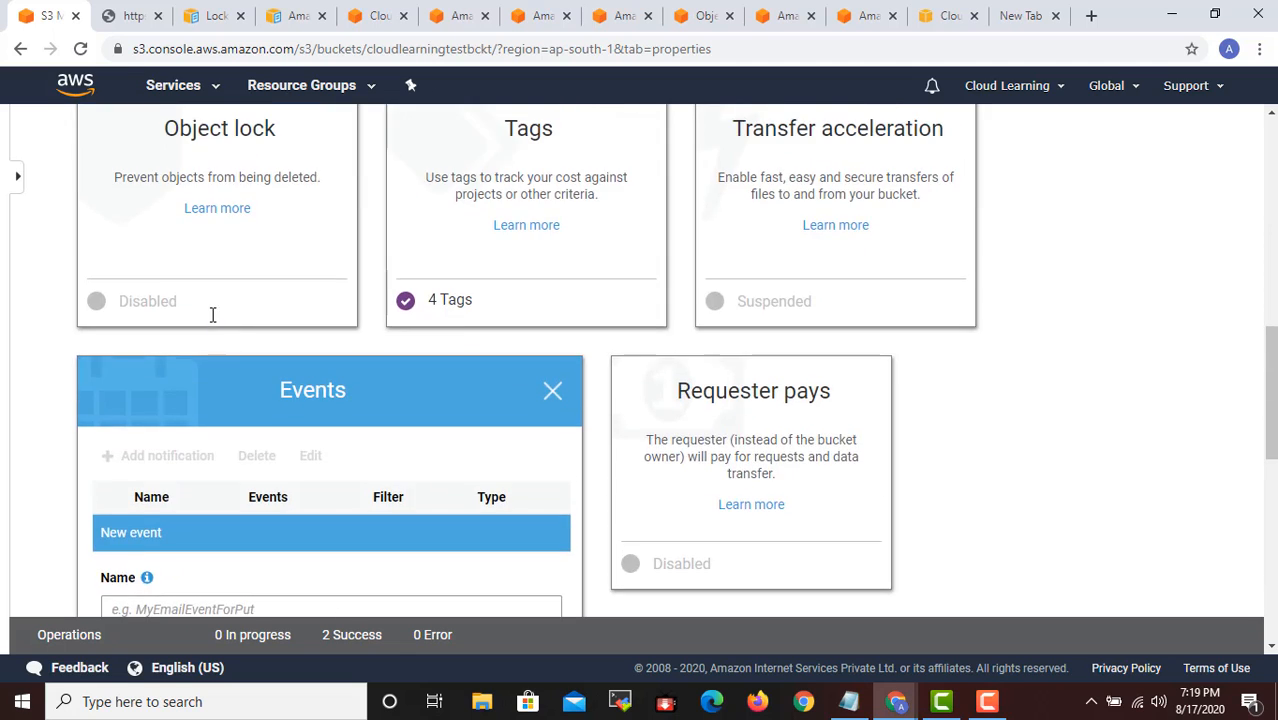
pyautogui.scroll(-7, 212, 315)
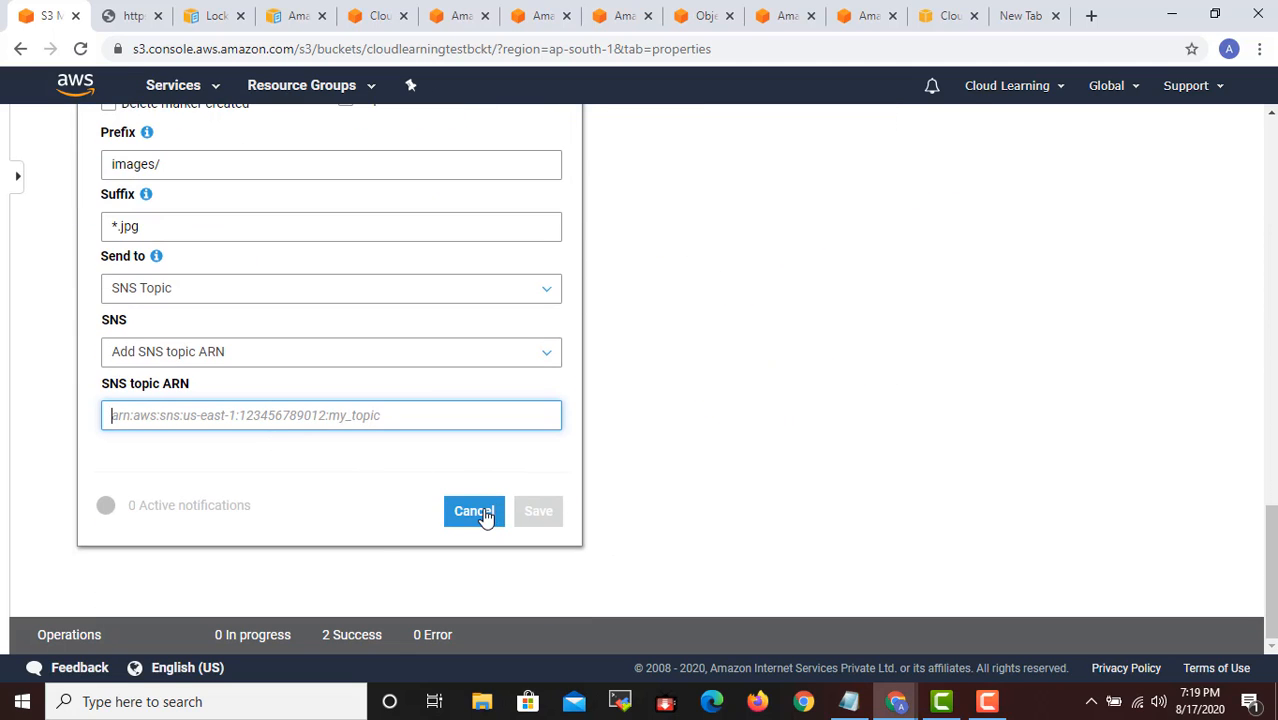
pyautogui.click(474, 512)
# - Look over the remaining bucket properties and open the permissions of the cloudlearningtestbckt bucket
pyautogui.scroll(1, 700, 380)
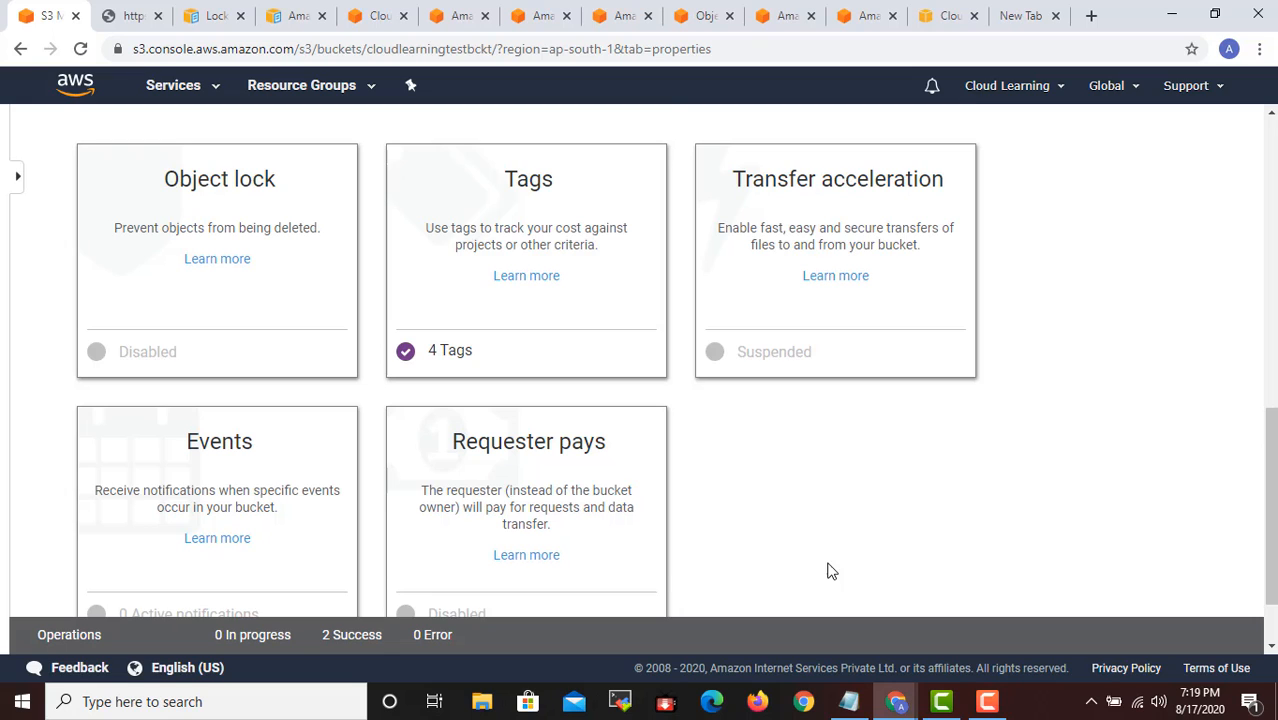
pyautogui.scroll(-1, 830, 566)
pyautogui.scroll(6, 836, 560)
pyautogui.scroll(3, 833, 538)
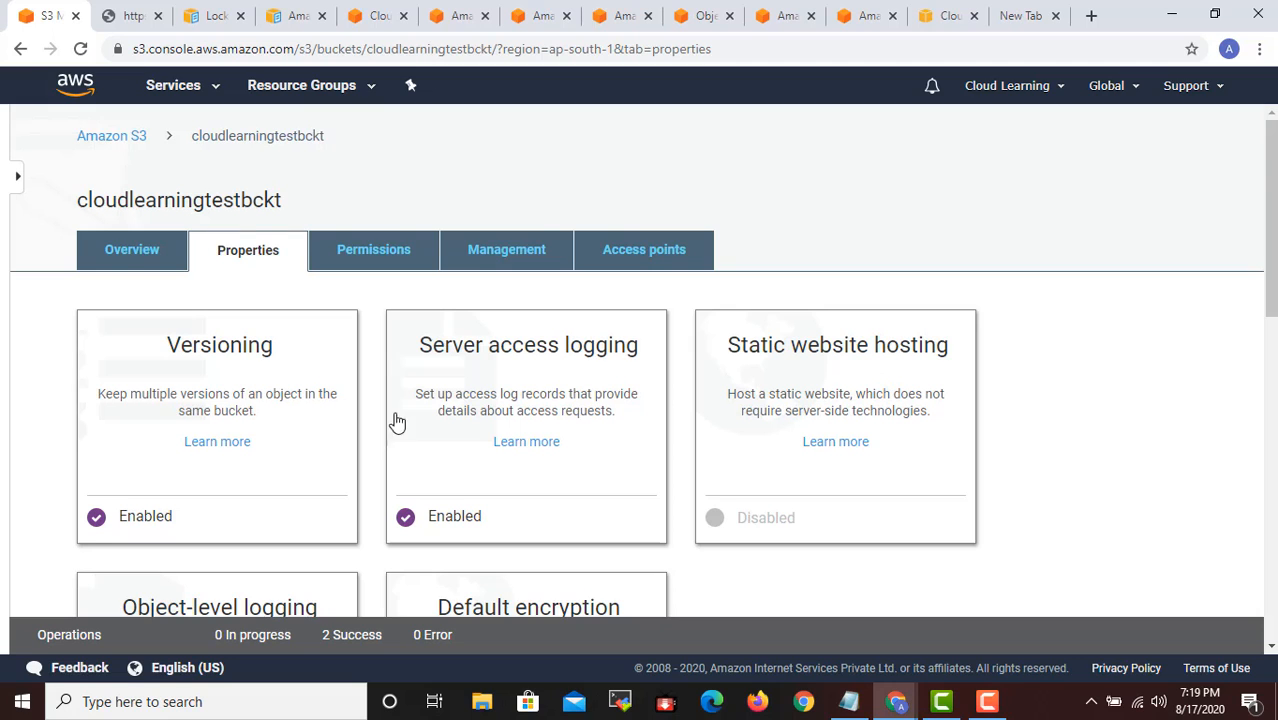
pyautogui.scroll(-1, 432, 440)
pyautogui.scroll(-8, 440, 460)
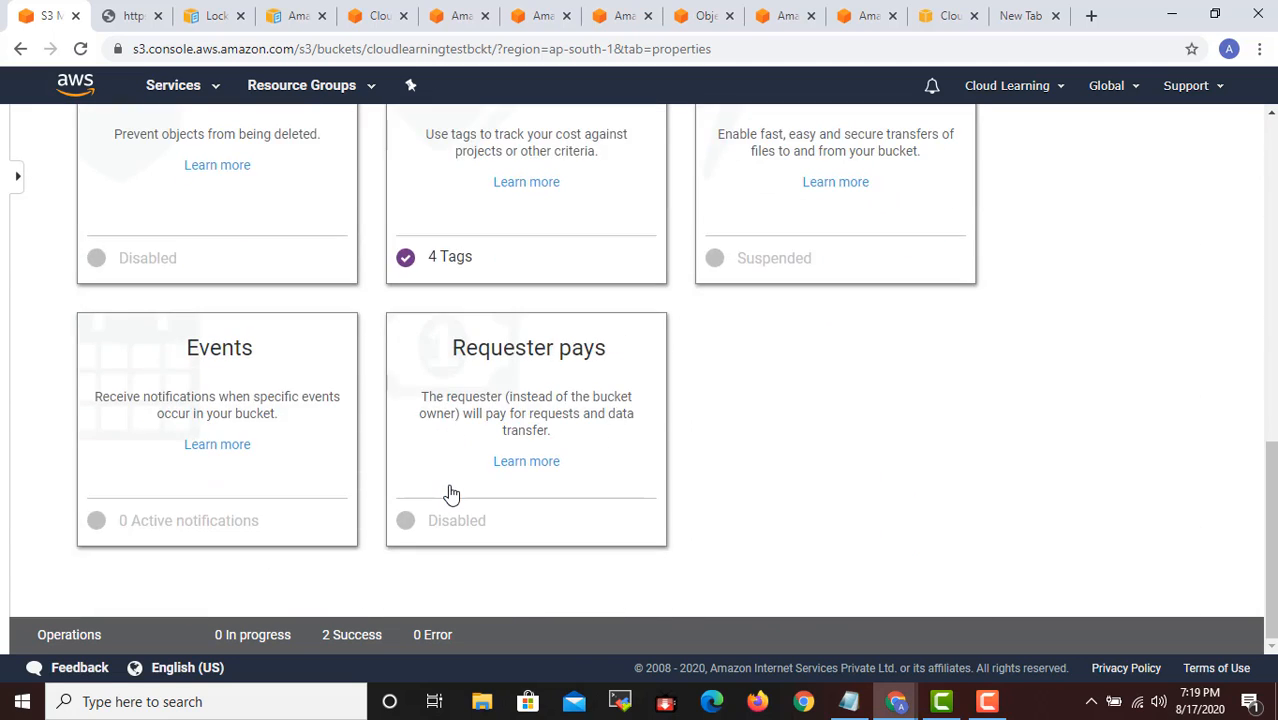
pyautogui.scroll(4, 448, 491)
pyautogui.scroll(5, 452, 494)
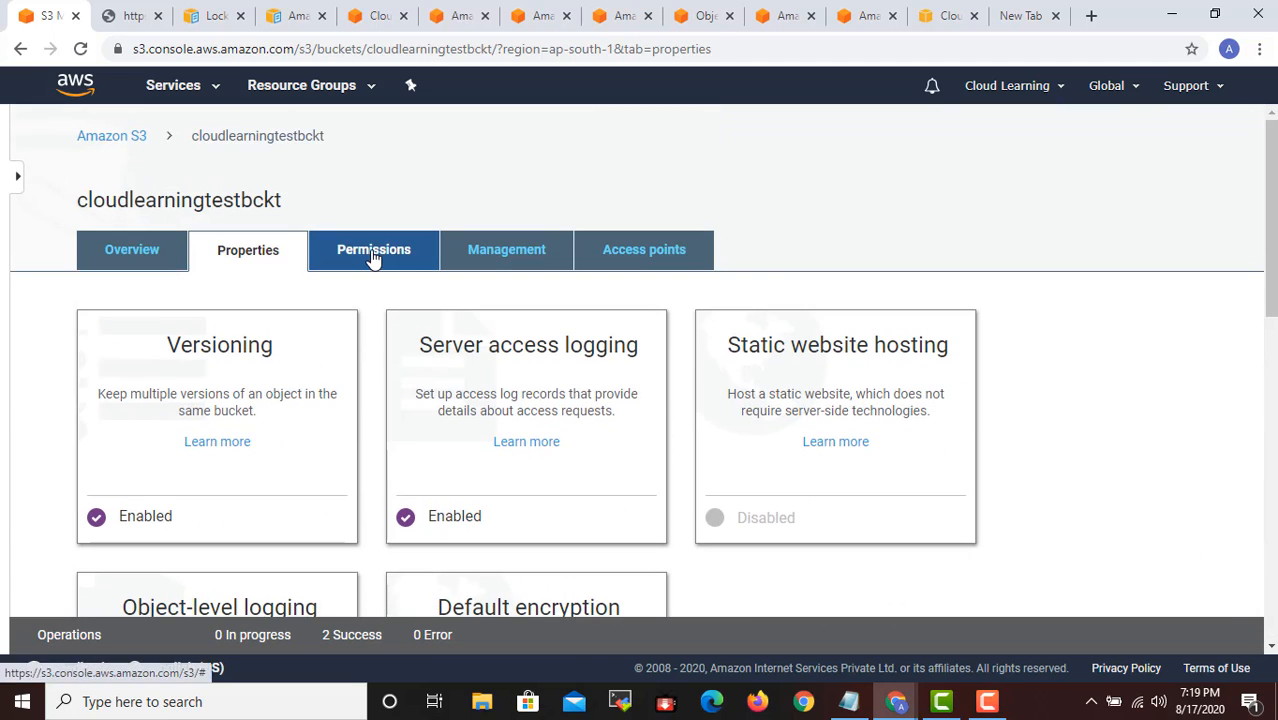
pyautogui.click(414, 255)
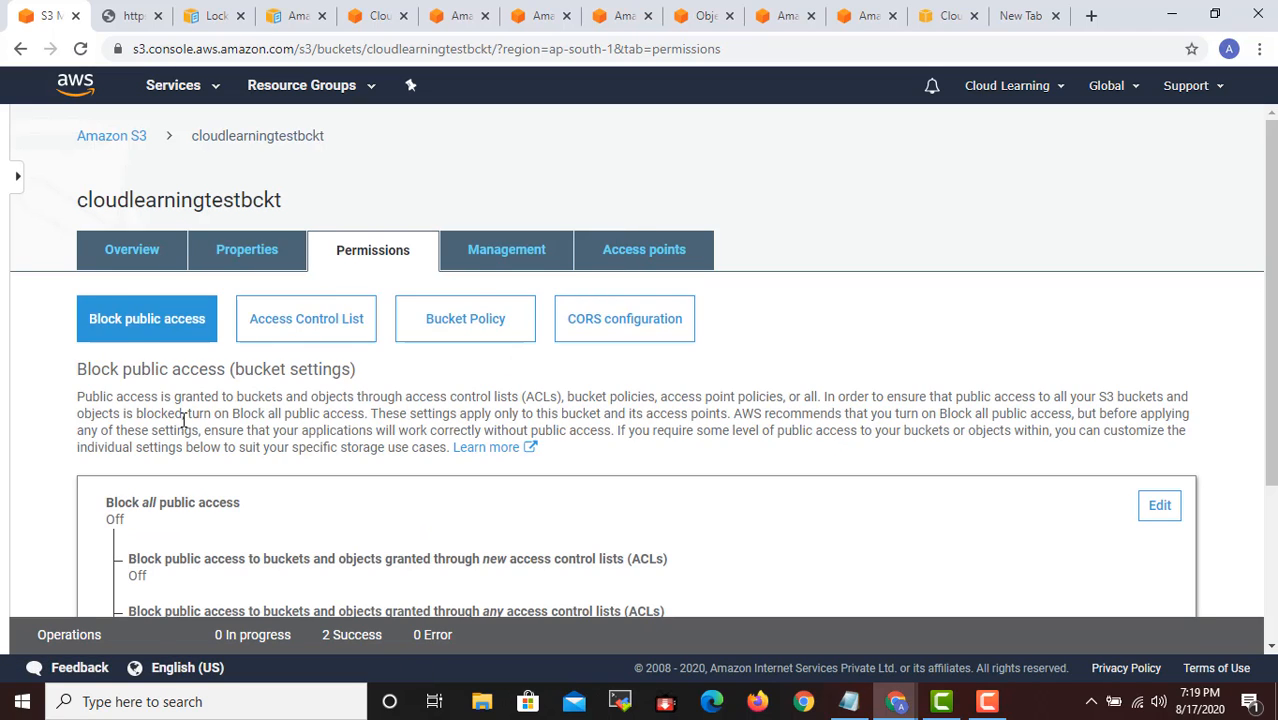
# - Turn on Block all public access for the cloudlearningtestbckt bucket, save it, and enter "confirm" to apply the setting
pyautogui.scroll(-1, 357, 470)
pyautogui.scroll(-1, 357, 472)
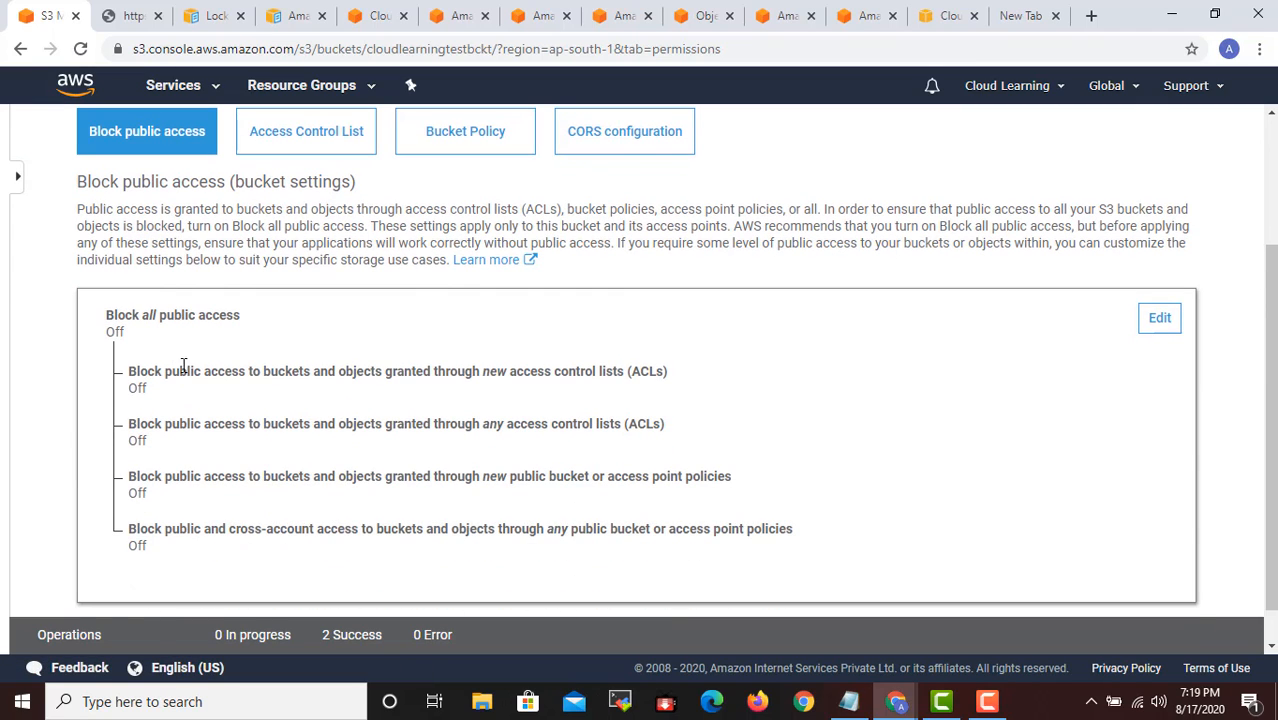
pyautogui.click(1157, 318)
pyautogui.click(114, 317)
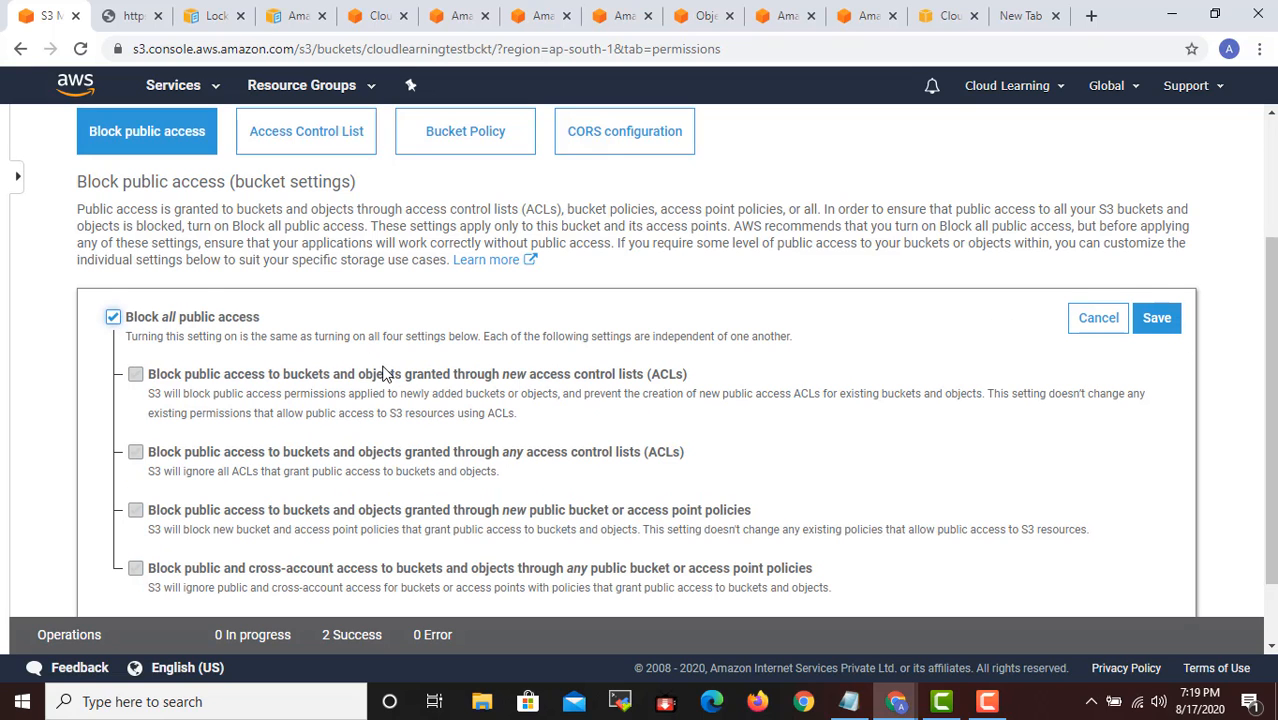
pyautogui.scroll(-2, 367, 497)
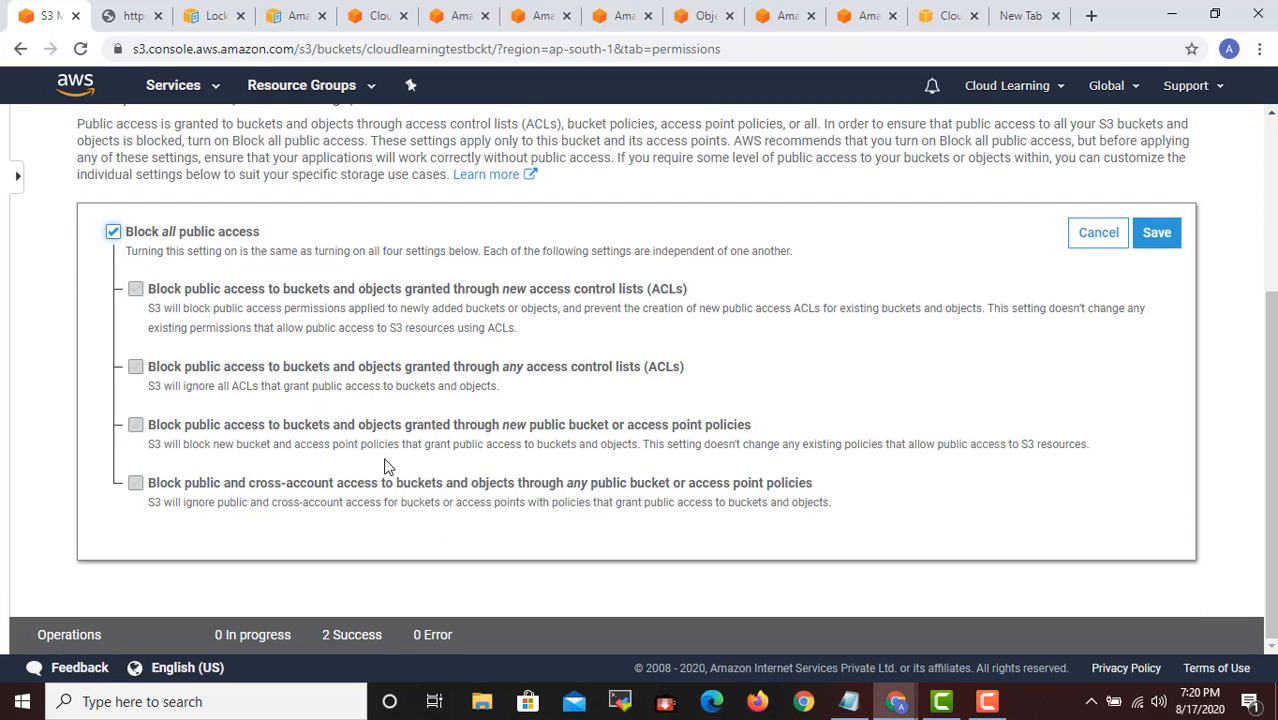
pyautogui.click(1152, 240)
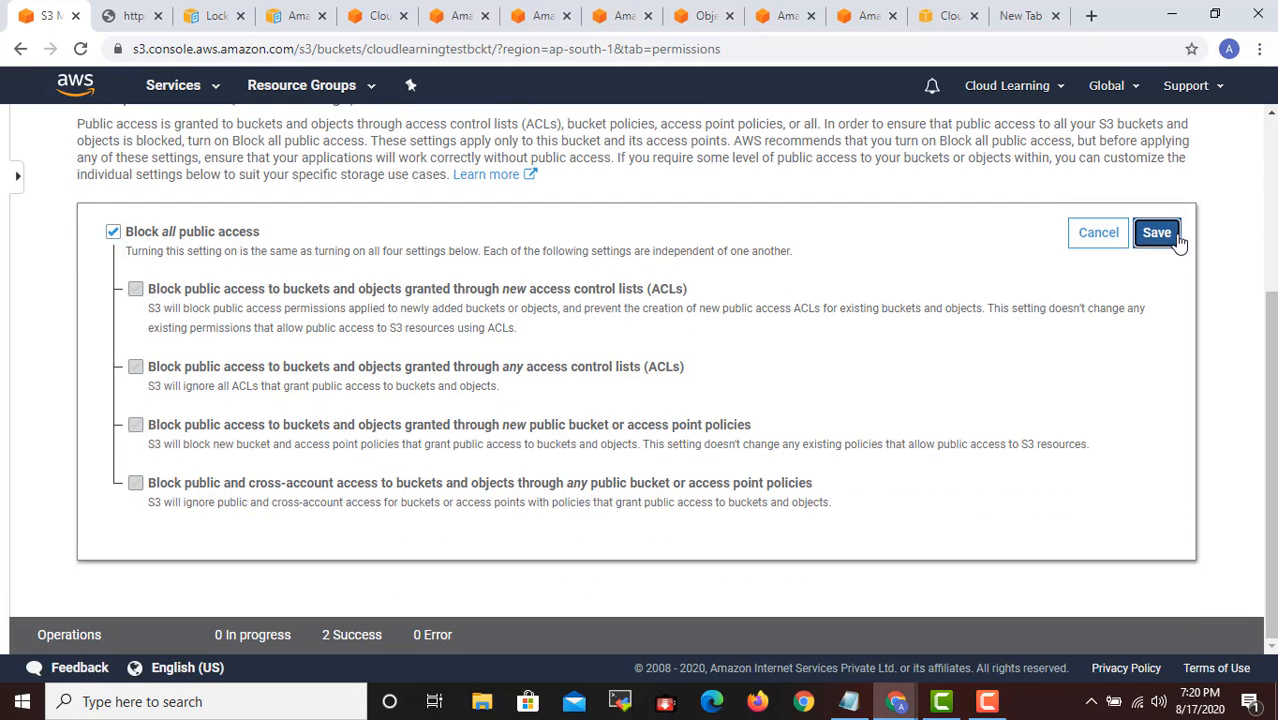
pyautogui.click(624, 457)
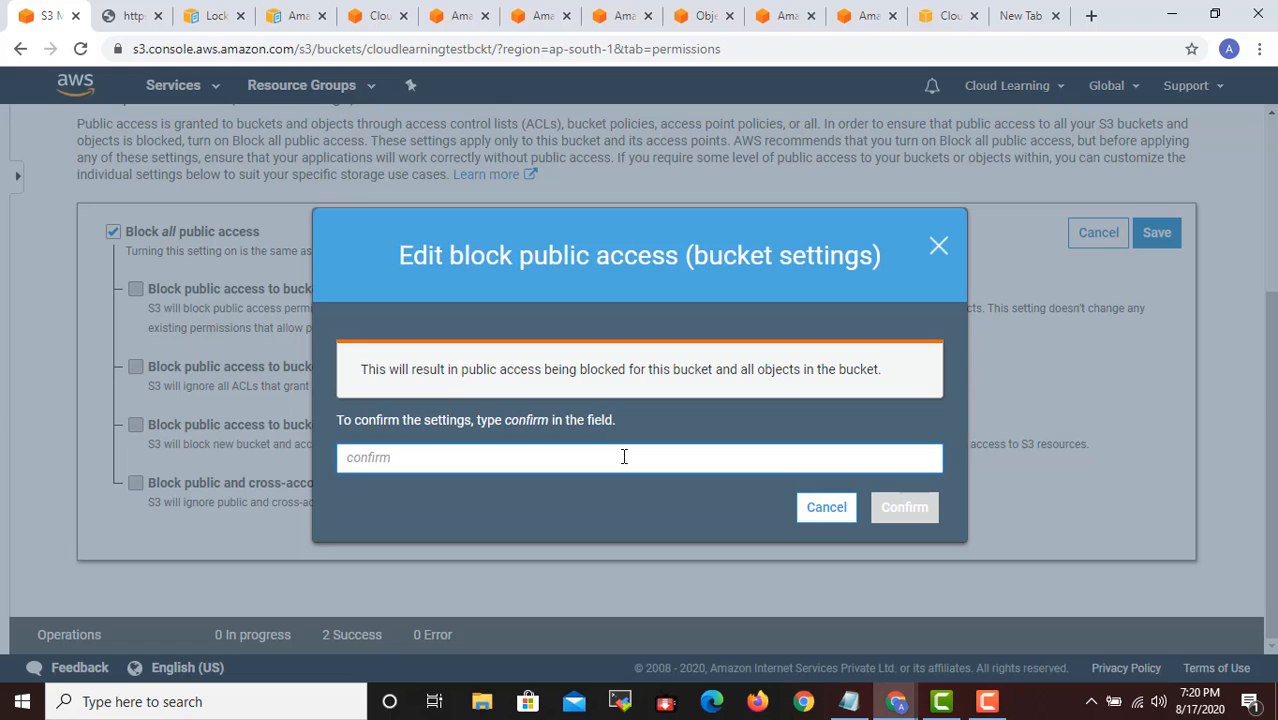
pyautogui.write('confirm')
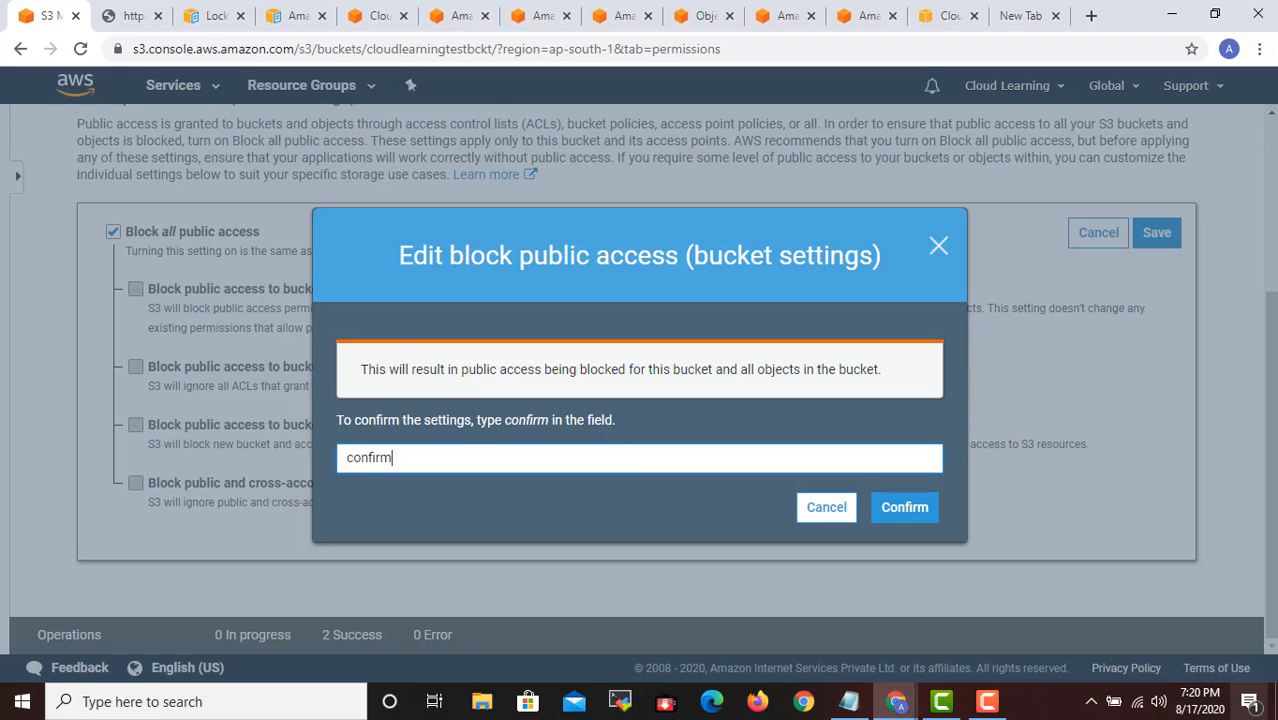
pyautogui.click(916, 526)
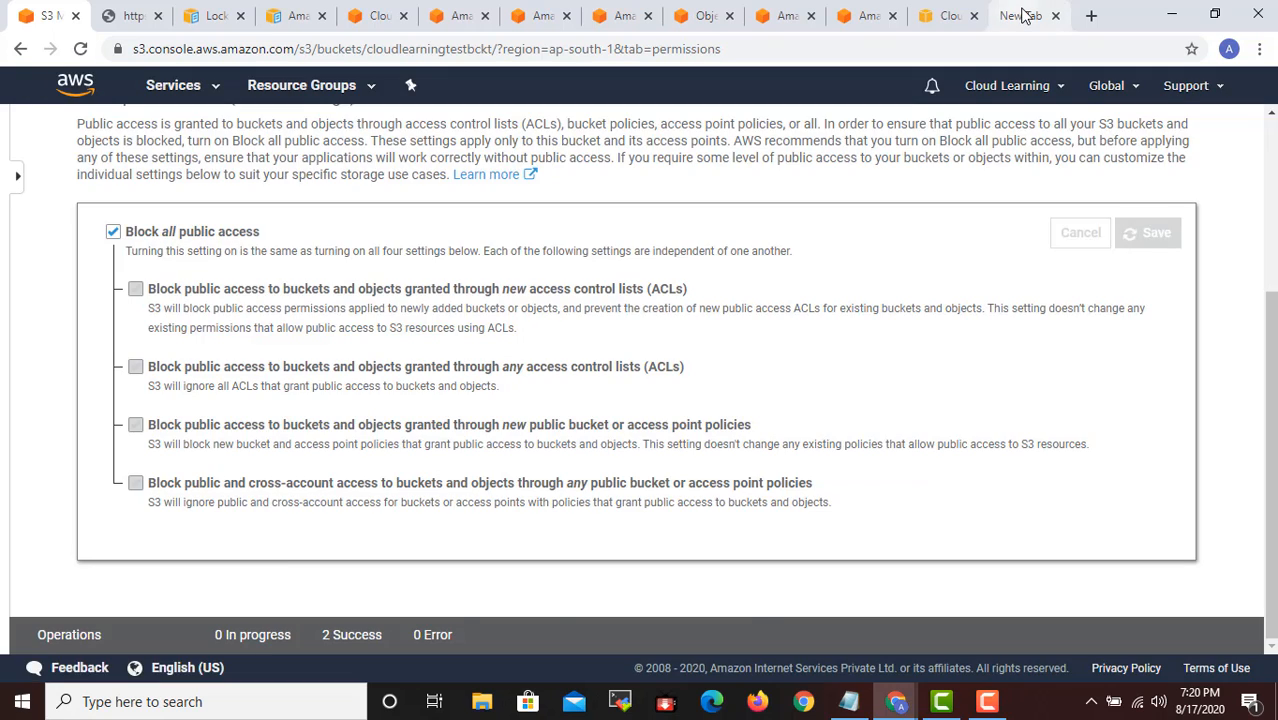
# - Load the copied object URL of AWSSAACourse/linux+meeting.txt in the blank browser tab to test its public access
pyautogui.click(1018, 15)
pyautogui.click(955, 15)
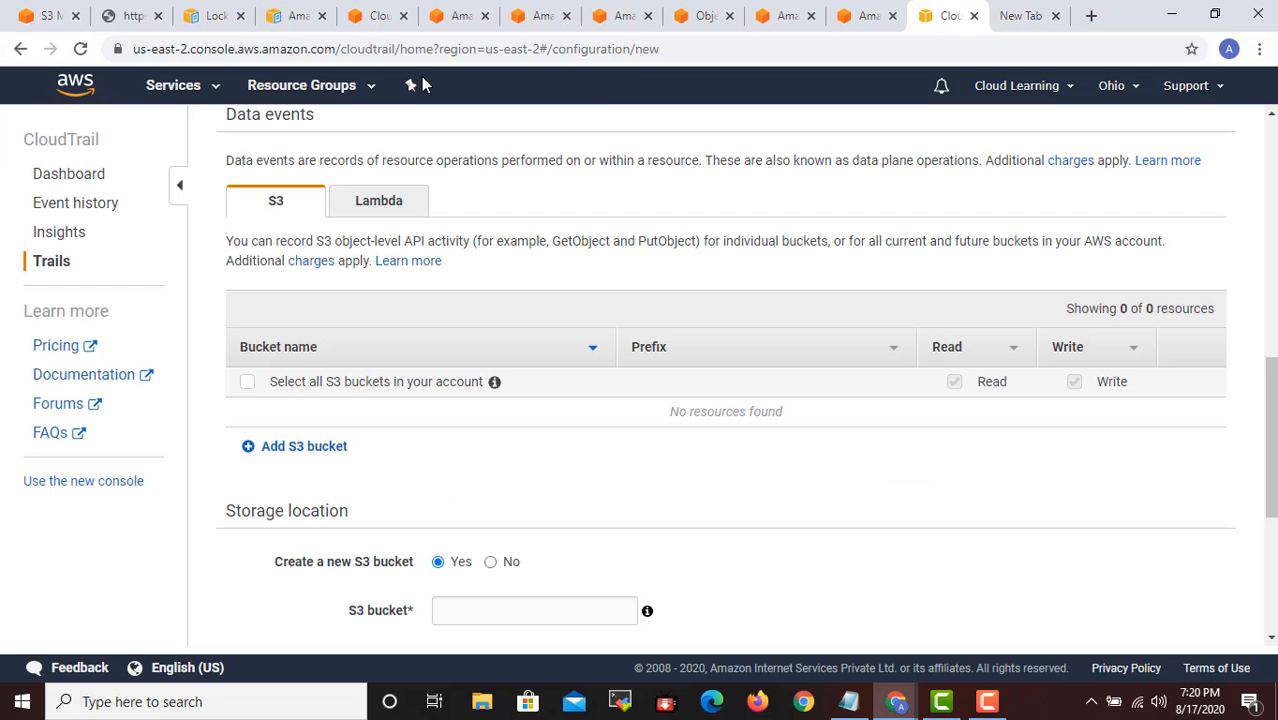
pyautogui.click(1014, 15)
pyautogui.click(819, 48)
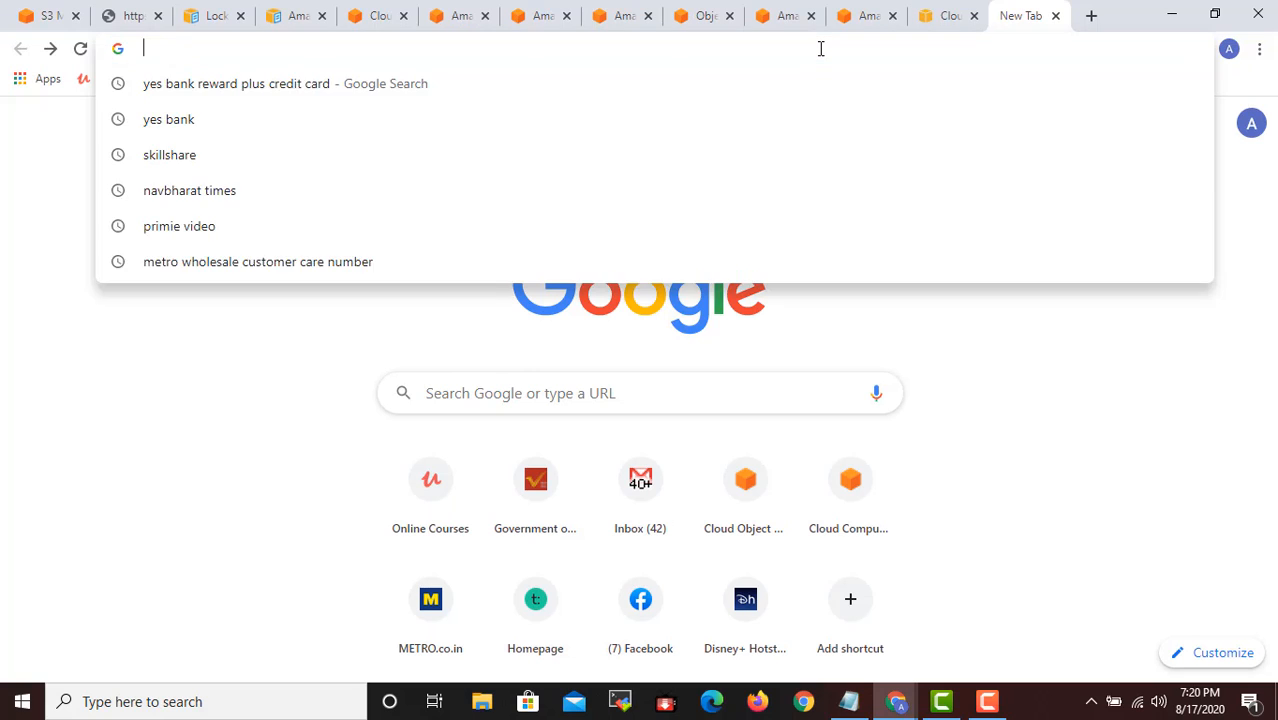
pyautogui.write('https://cloudlearningtestbckt.s3.ap-south-1.amazonaws.com/AWSSAACourse/linux+meeting.txt')
pyautogui.press('Return')
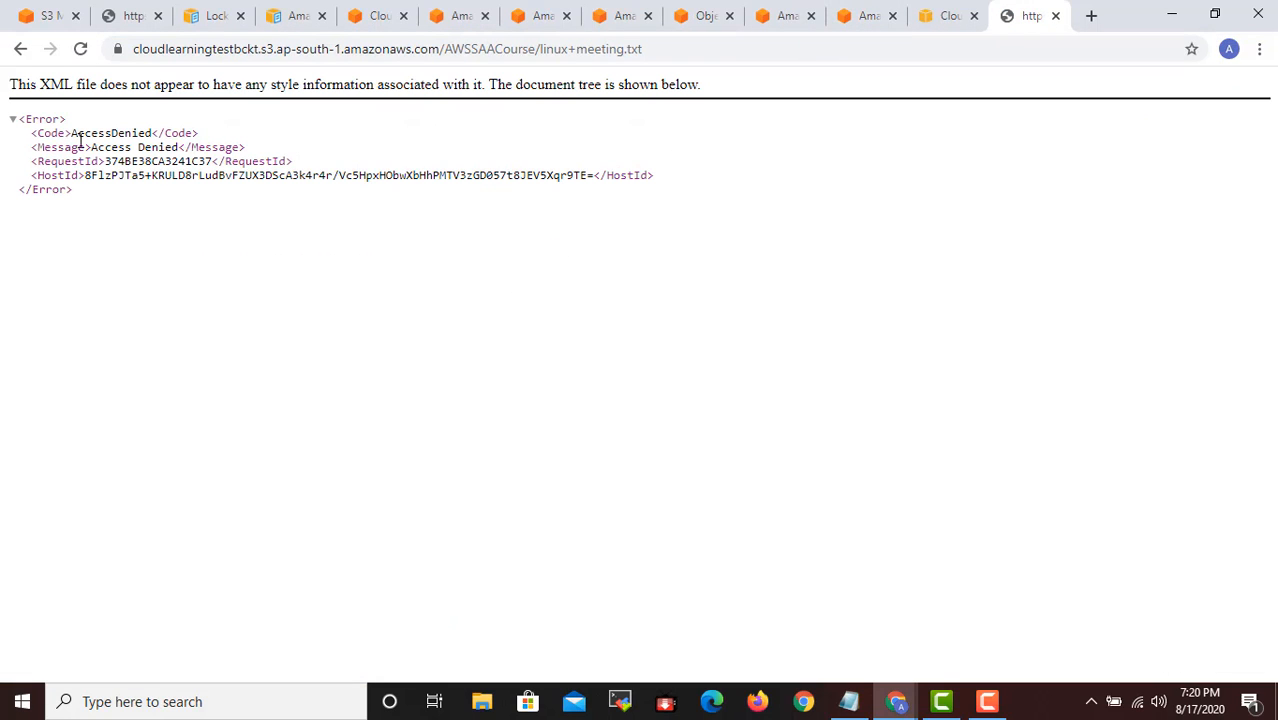
pyautogui.moveTo(80, 138); pyautogui.dragTo(150, 148)
pyautogui.click(913, 251)
# - Return to the bucket's permissions and examine its Access Control List for the owner, other AWS accounts, public access and log delivery
pyautogui.click(955, 15)
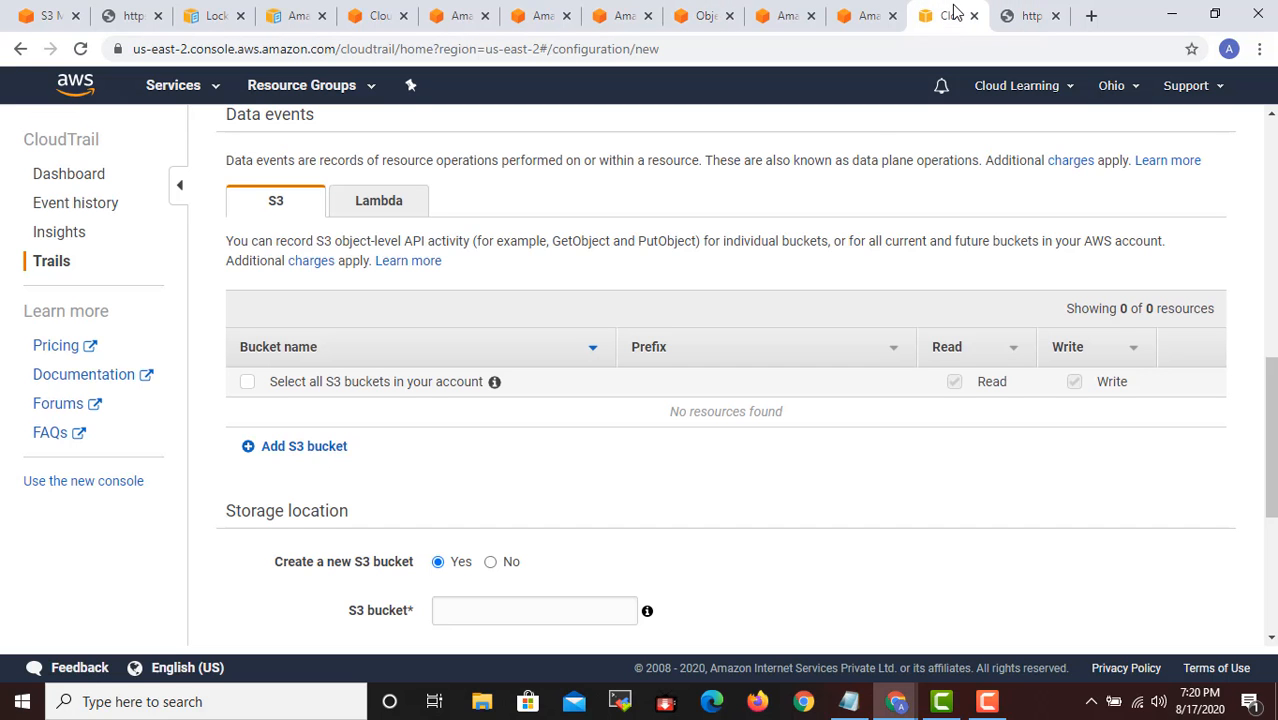
pyautogui.click(60, 16)
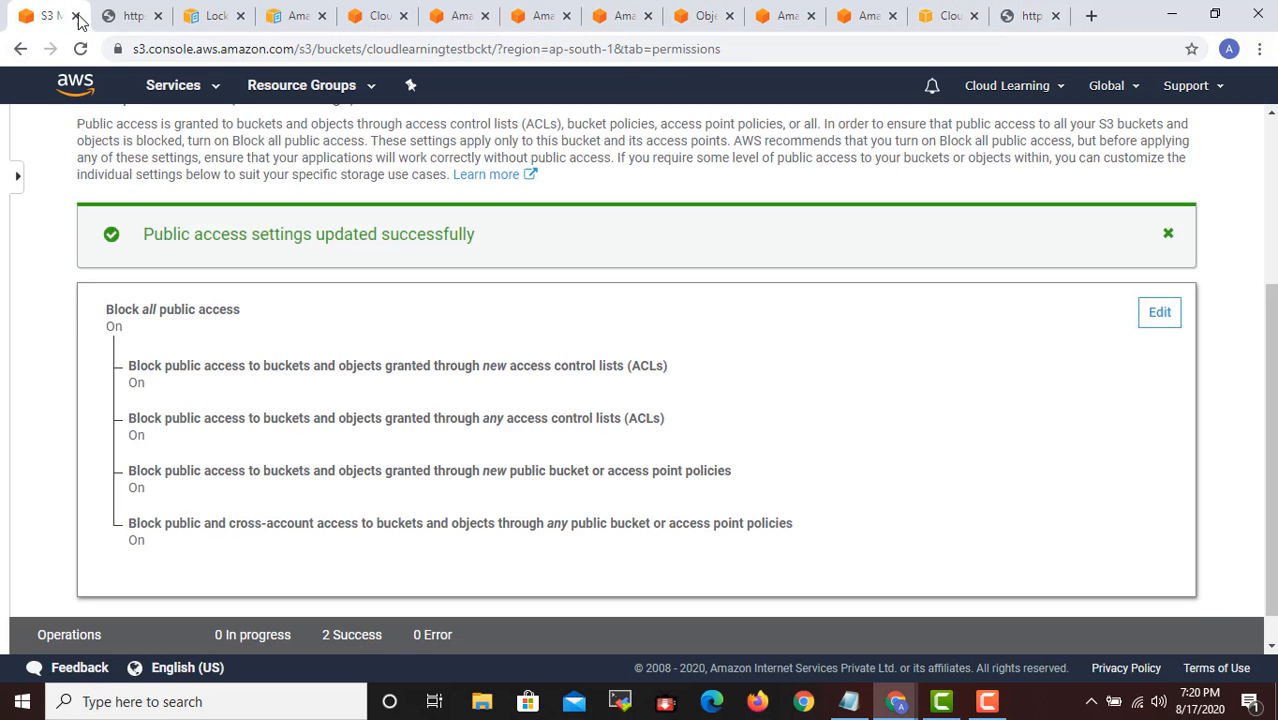
pyautogui.scroll(3, 553, 331)
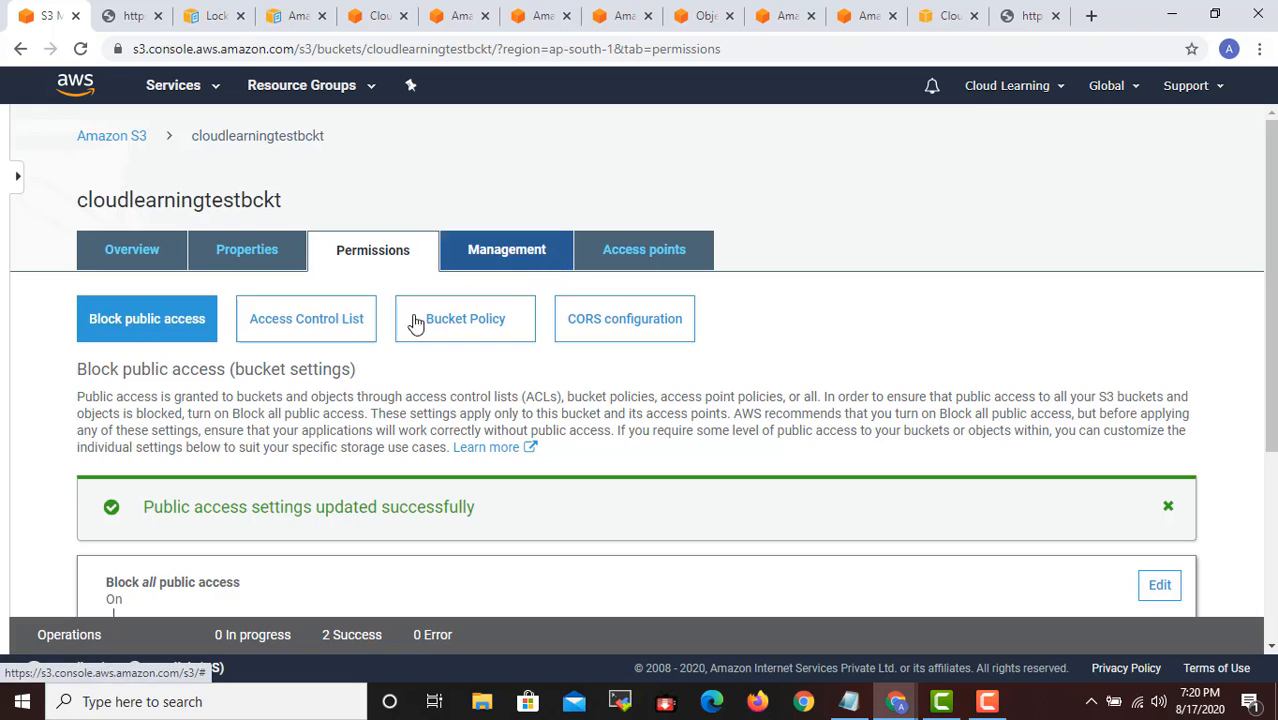
pyautogui.click(328, 334)
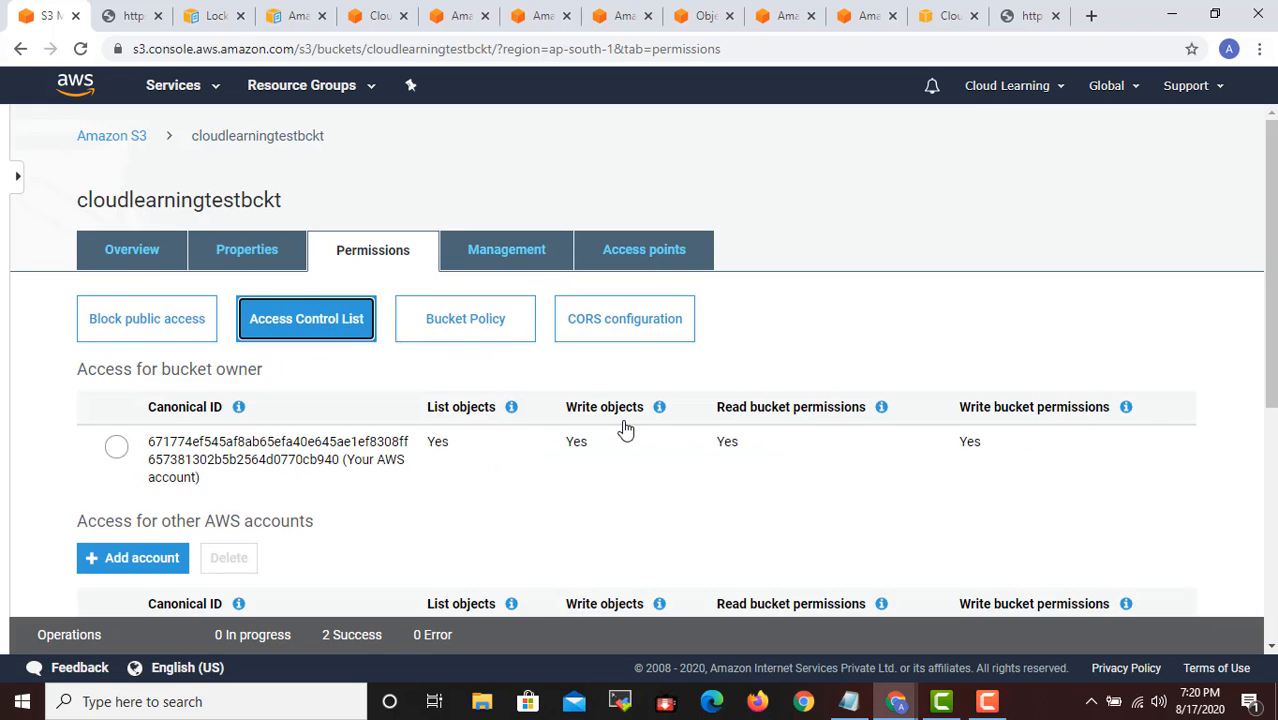
pyautogui.scroll(-2, 625, 430)
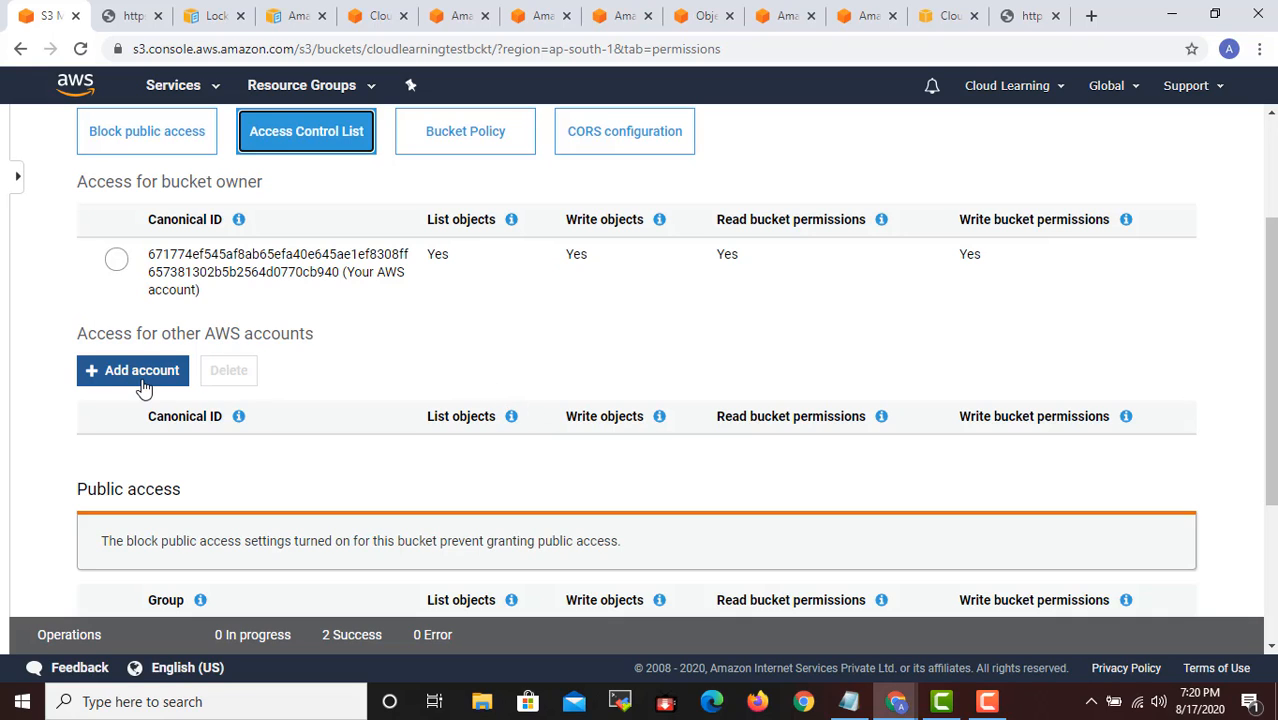
pyautogui.scroll(1, 145, 388)
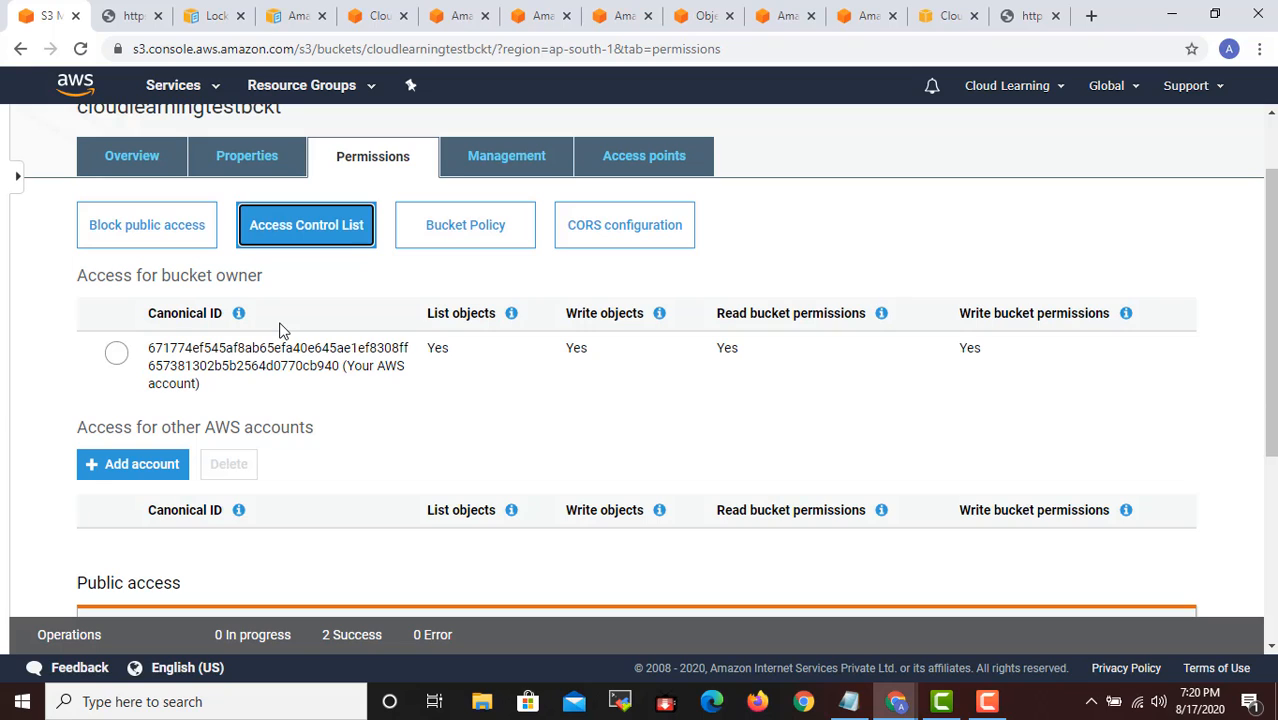
pyautogui.scroll(-1, 285, 325)
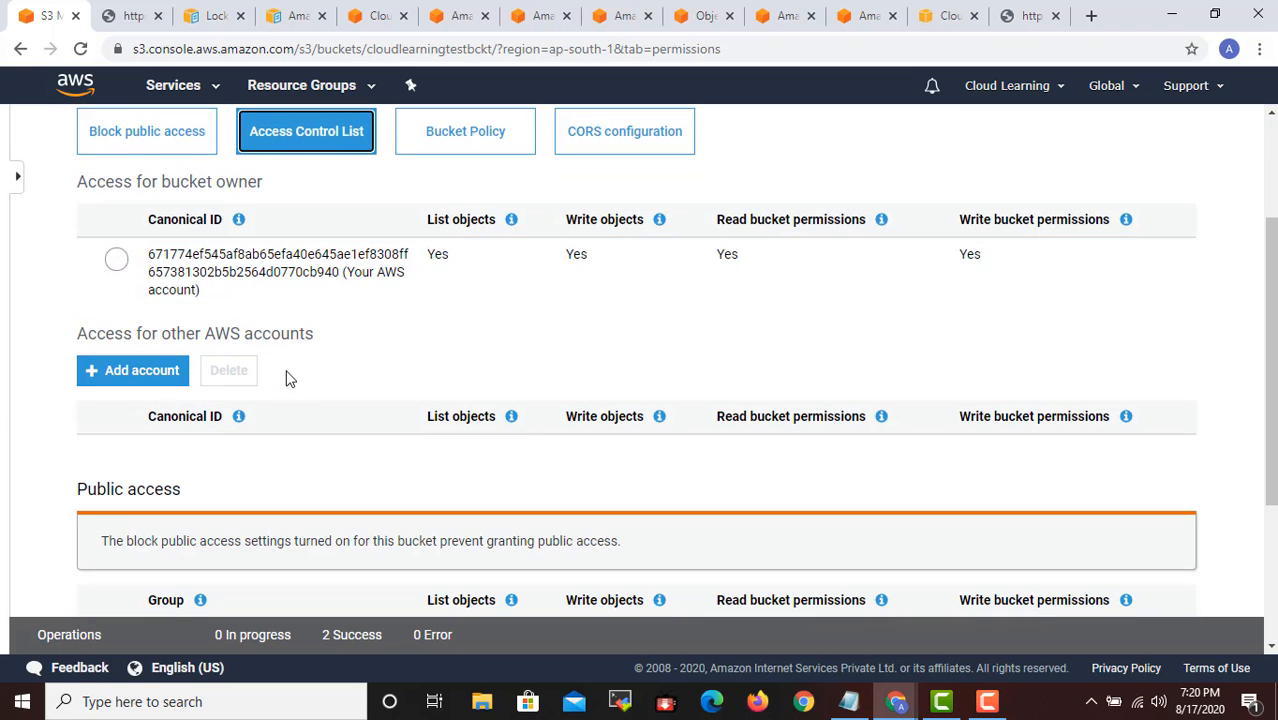
pyautogui.scroll(-2, 257, 376)
pyautogui.scroll(-1, 262, 385)
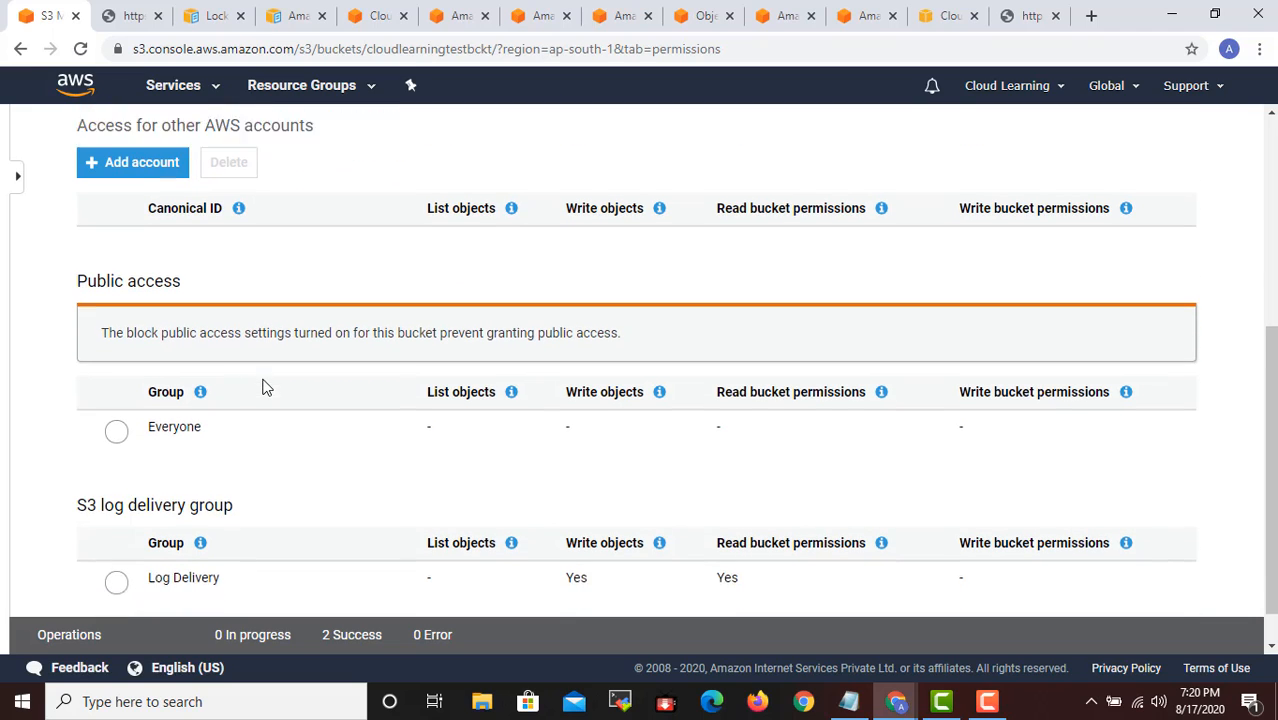
# - Select list objects, write objects, read and write bucket permissions for the Everyone group, and cancel without saving
pyautogui.click(200, 394)
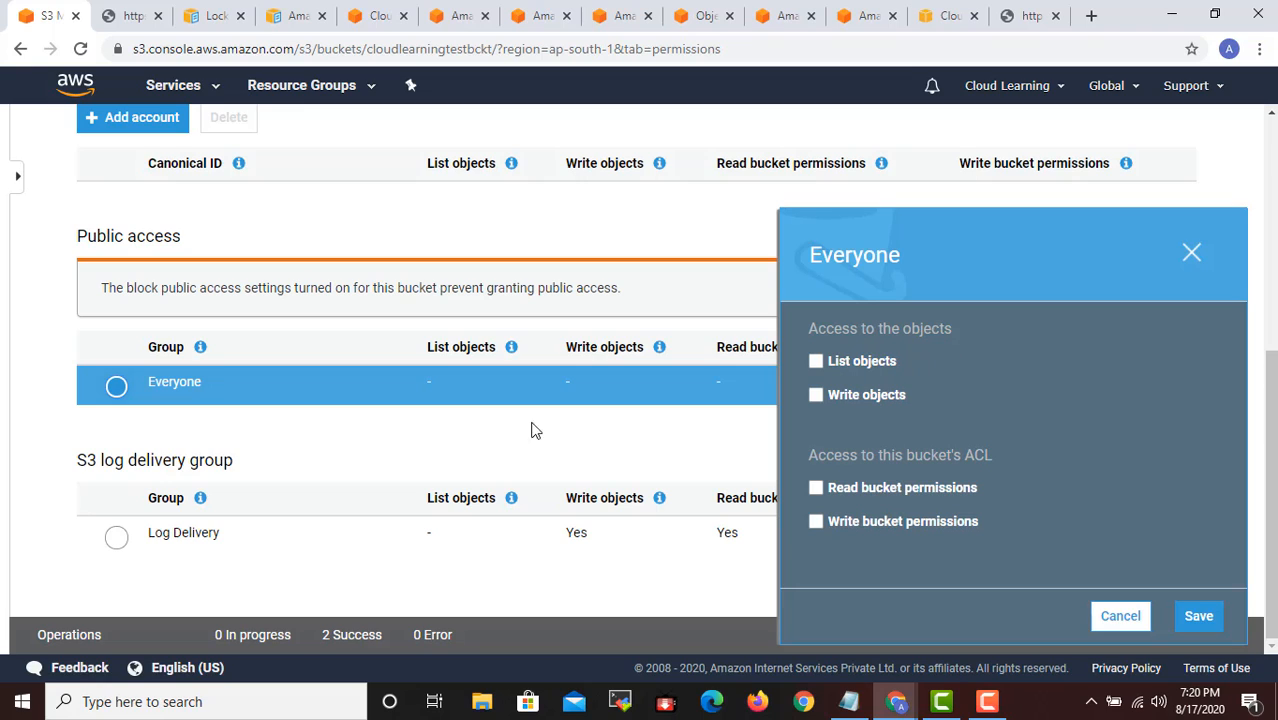
pyautogui.click(867, 362)
pyautogui.click(892, 524)
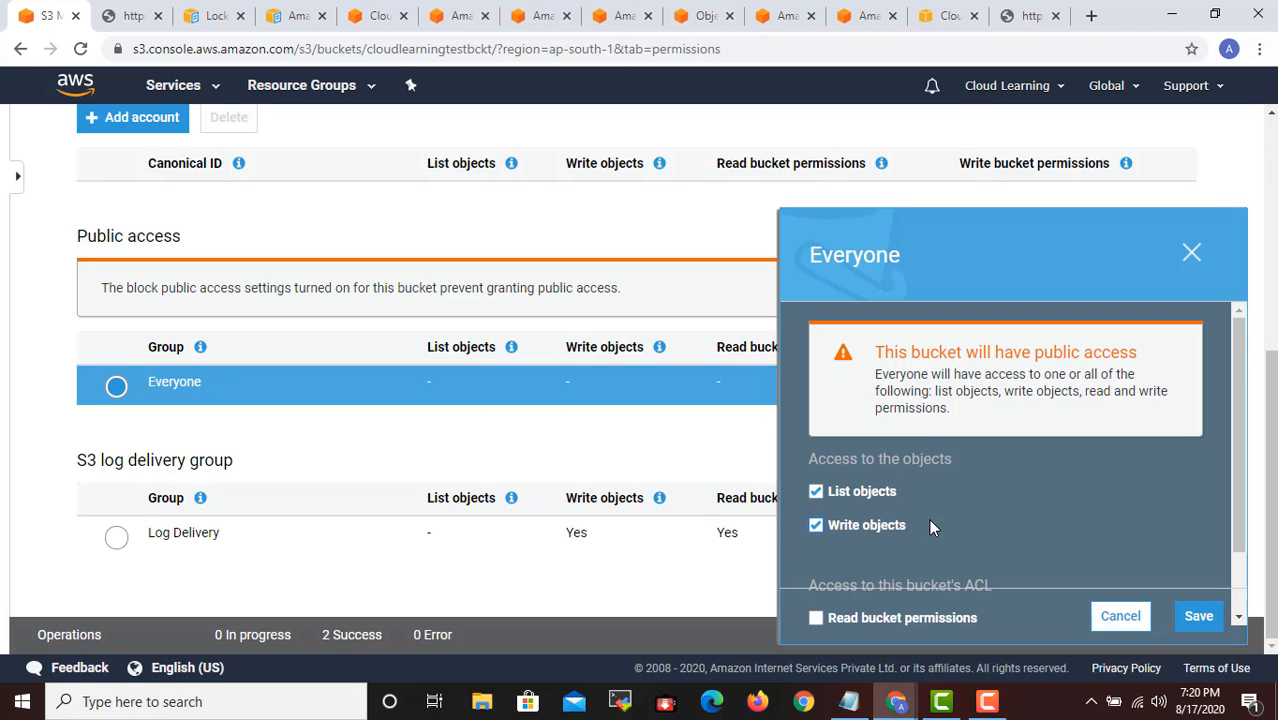
pyautogui.scroll(-1, 931, 518)
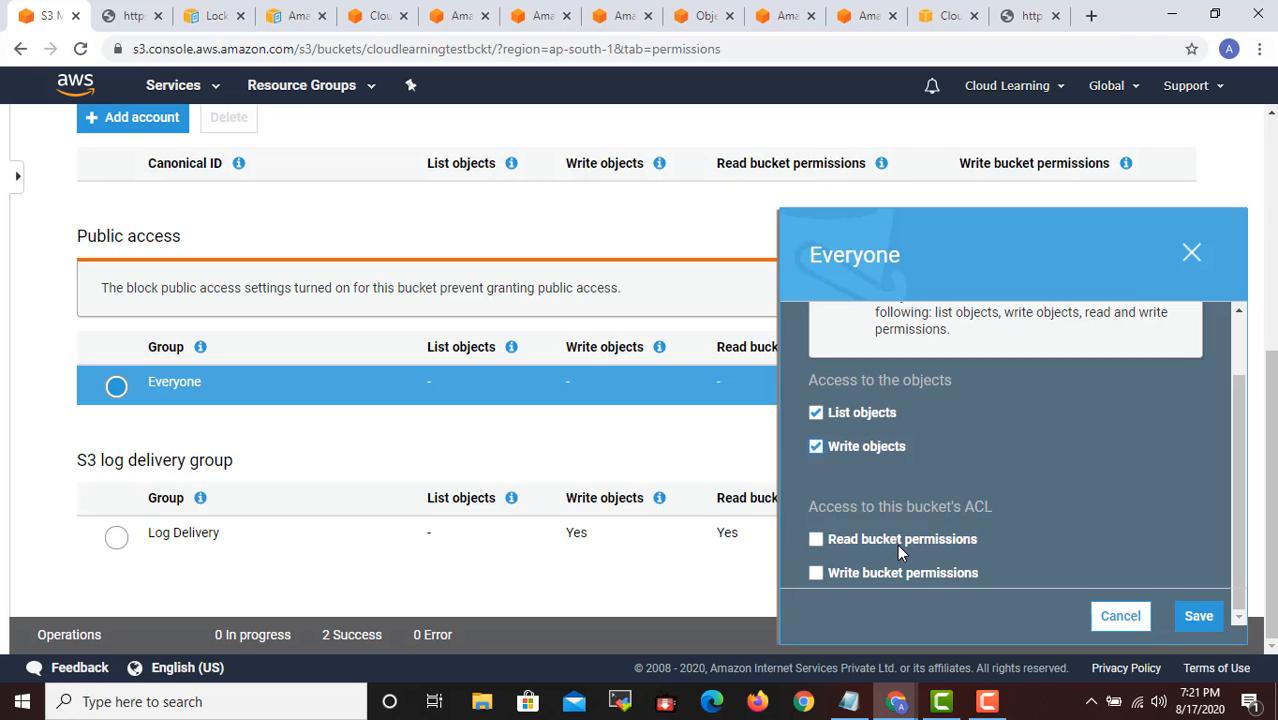
pyautogui.click(901, 542)
pyautogui.click(909, 572)
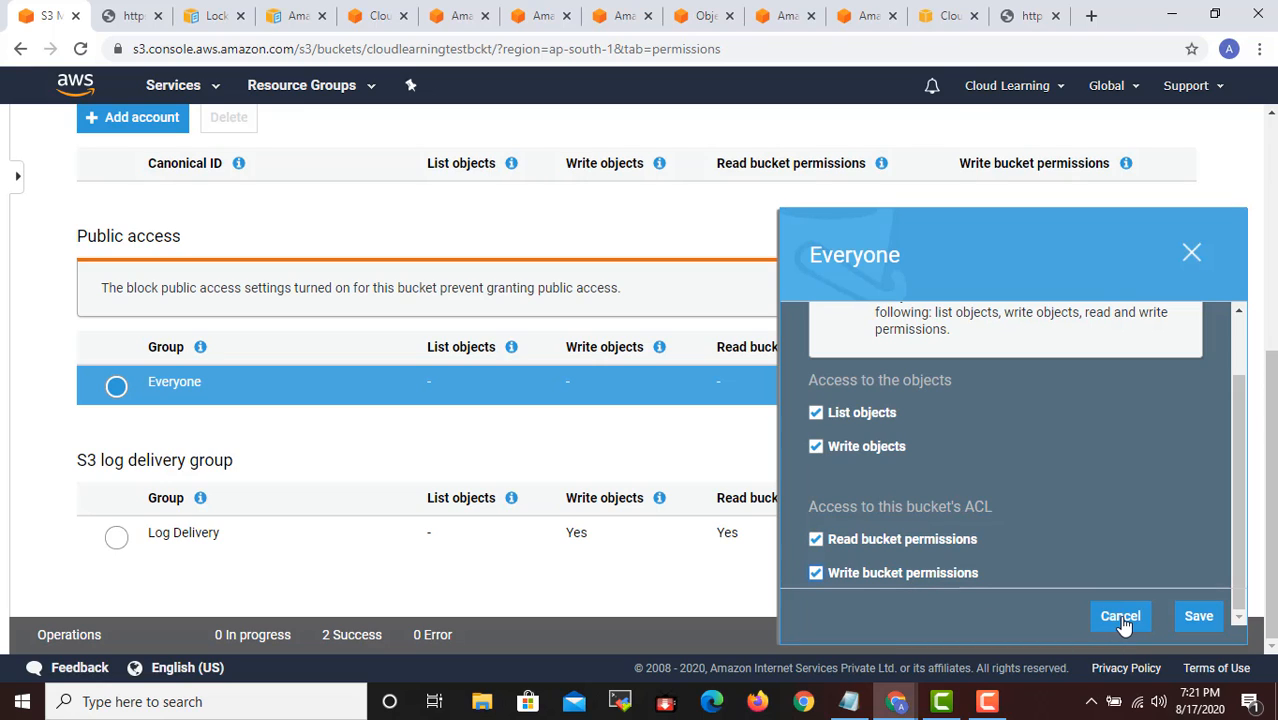
pyautogui.click(1120, 617)
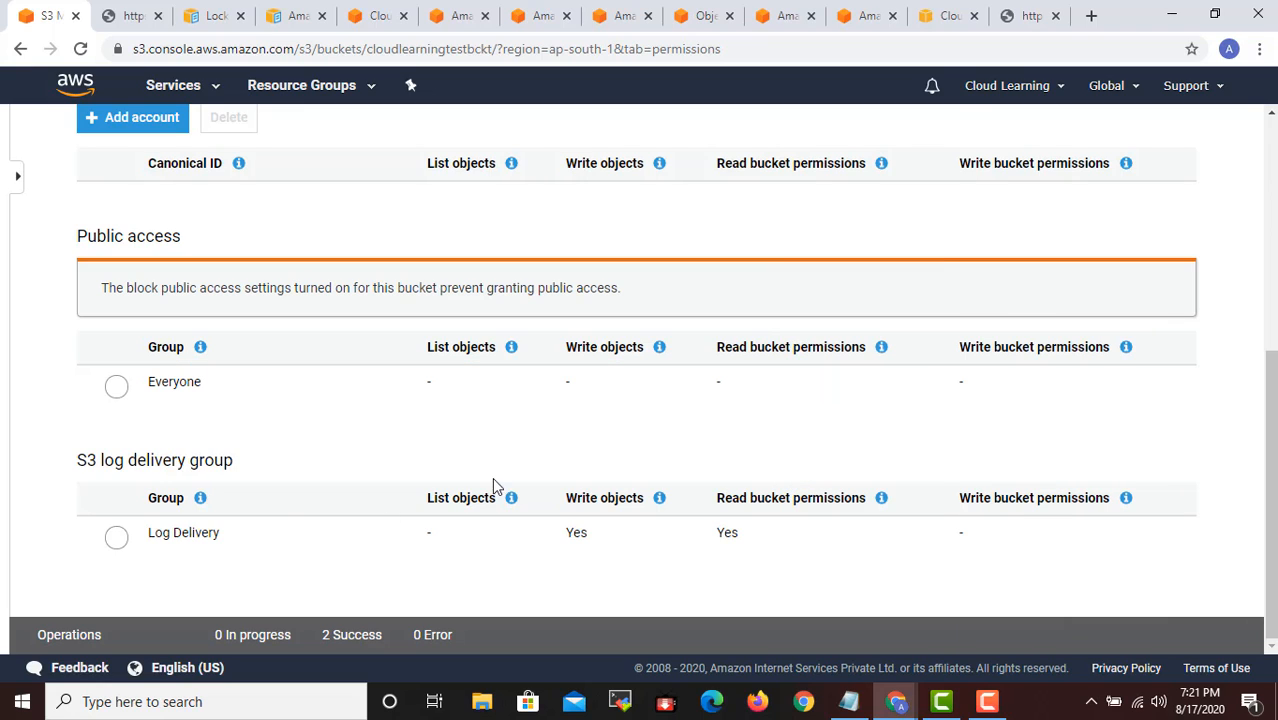
# - Open the Bucket Policy editor in the bucket's permissions
pyautogui.scroll(2, 684, 508)
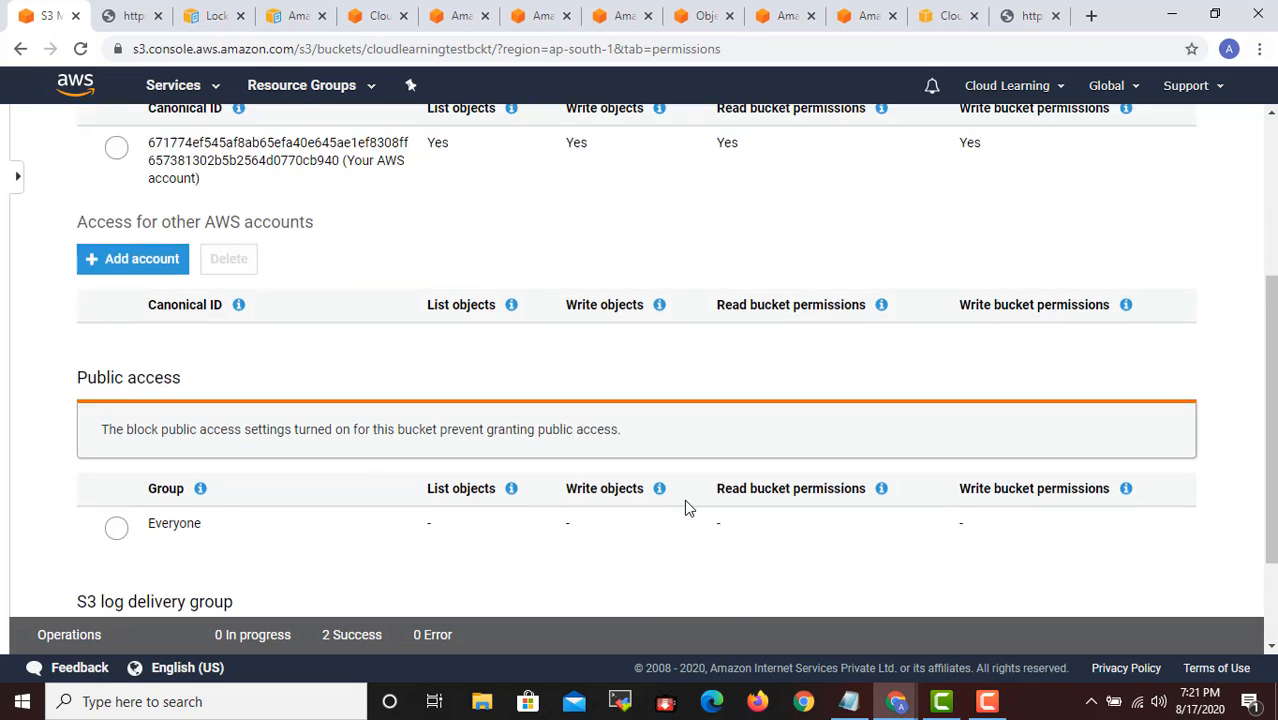
pyautogui.scroll(2, 684, 507)
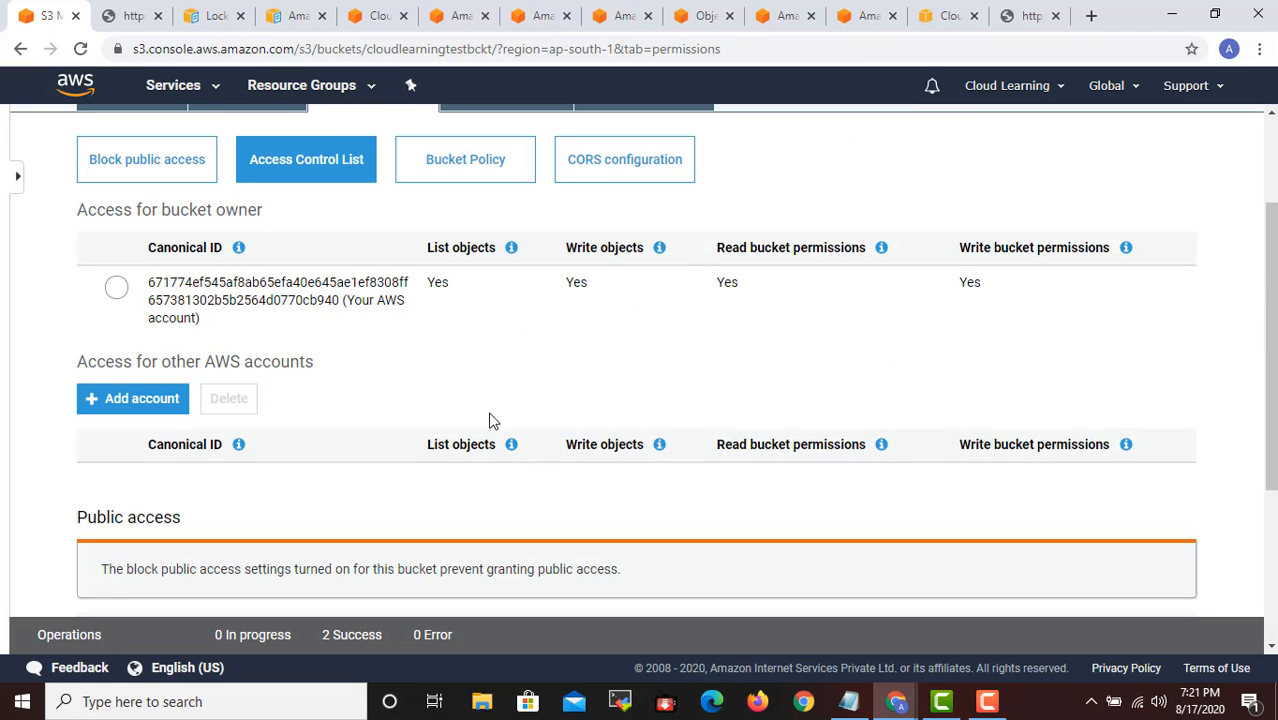
pyautogui.click(505, 174)
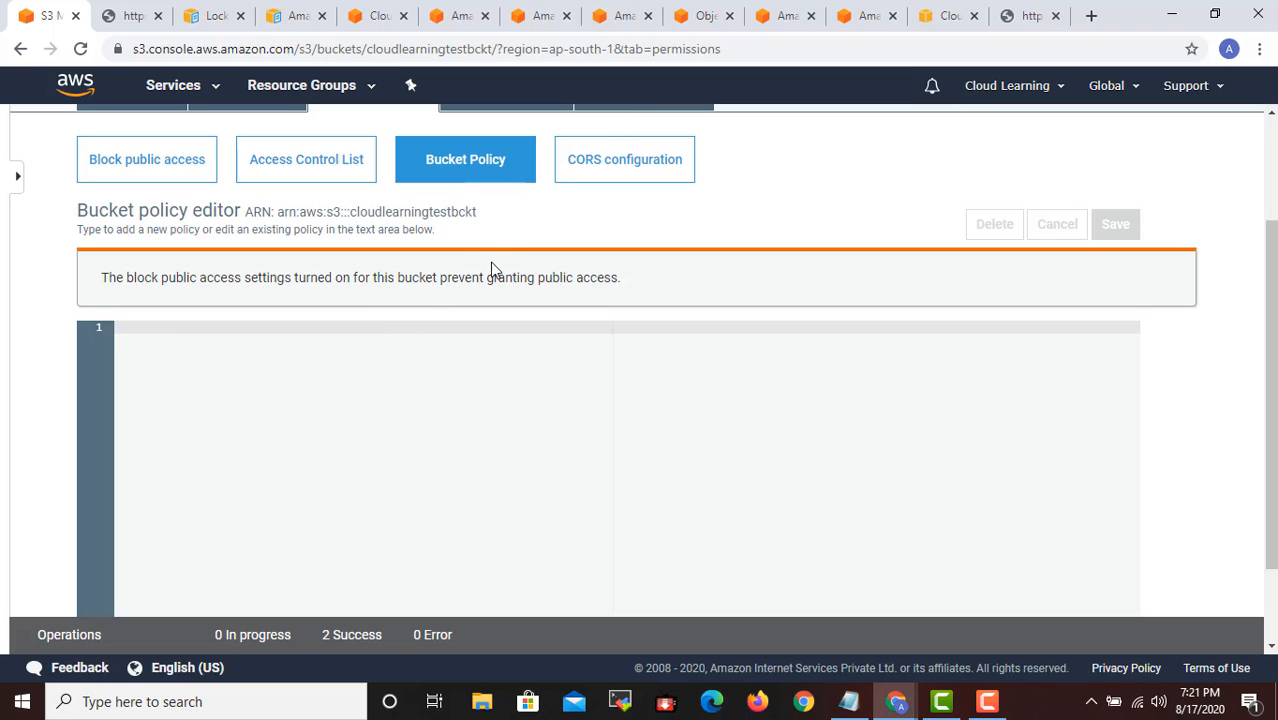
pyautogui.click(1089, 15)
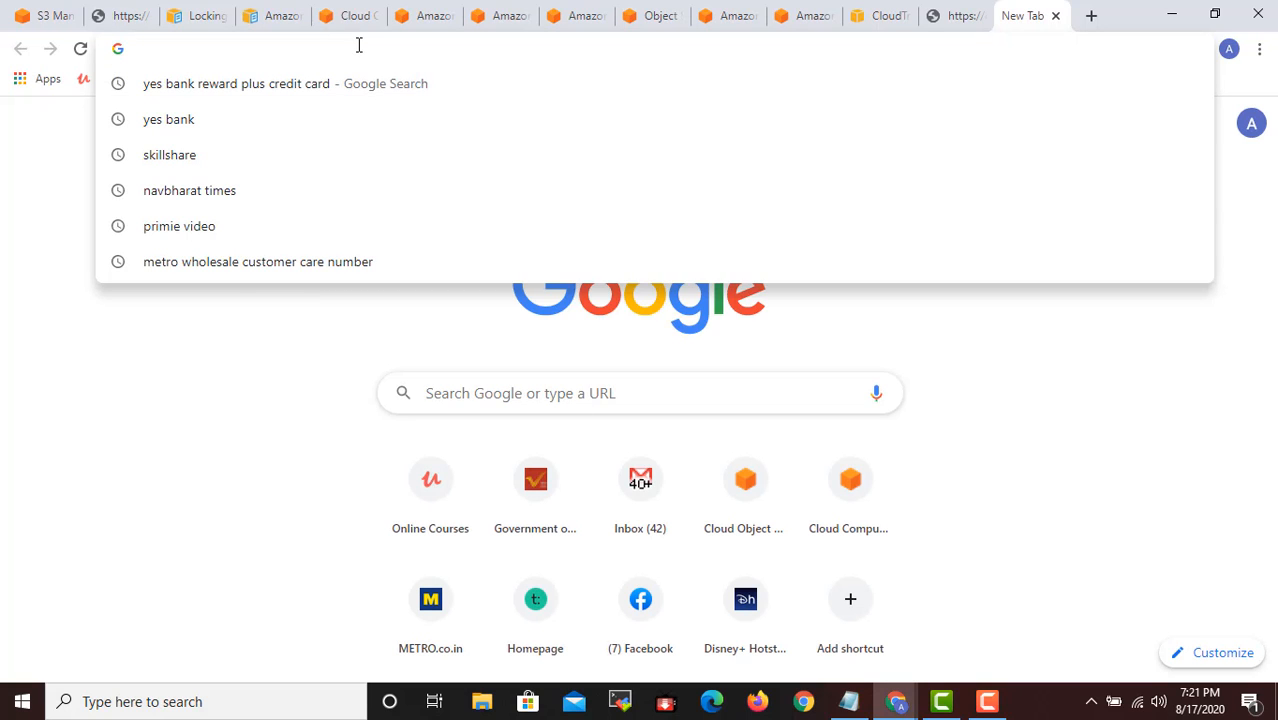
pyautogui.write('iam')
pyautogui.press('BackSpace')
pyautogui.press('BackSpace')
pyautogui.press('BackSpace')
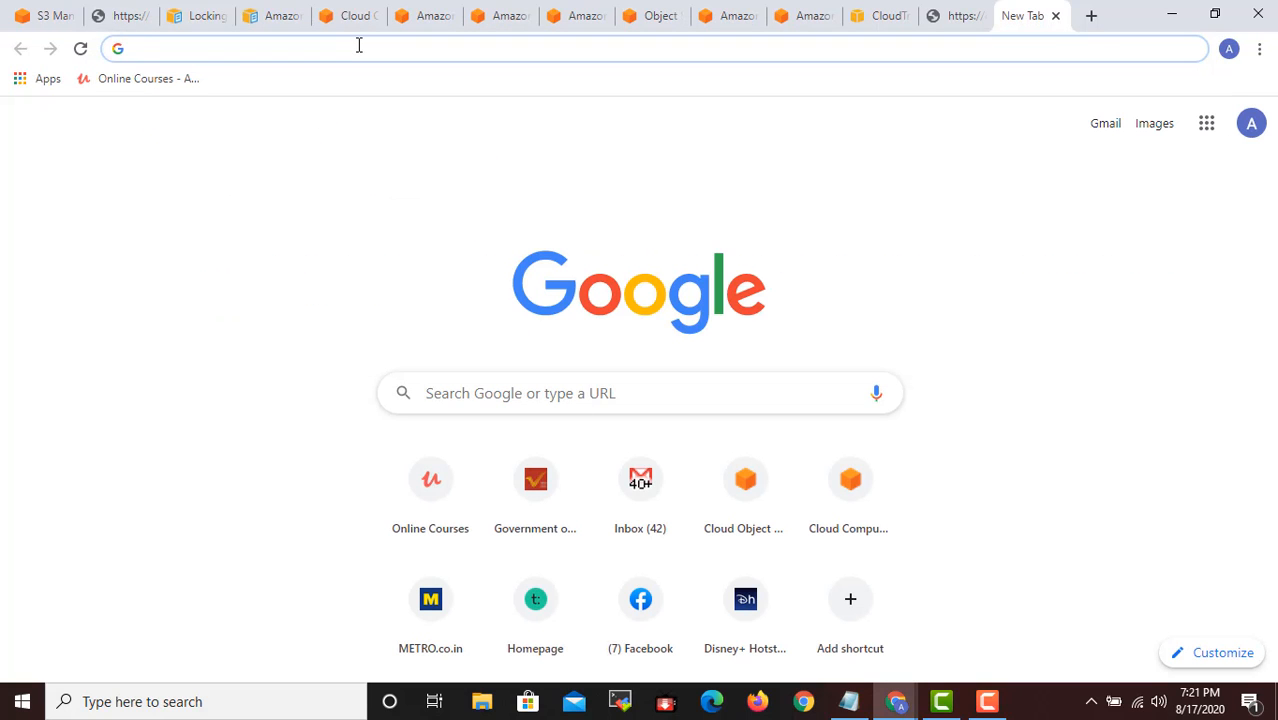
pyautogui.write('bucket list')
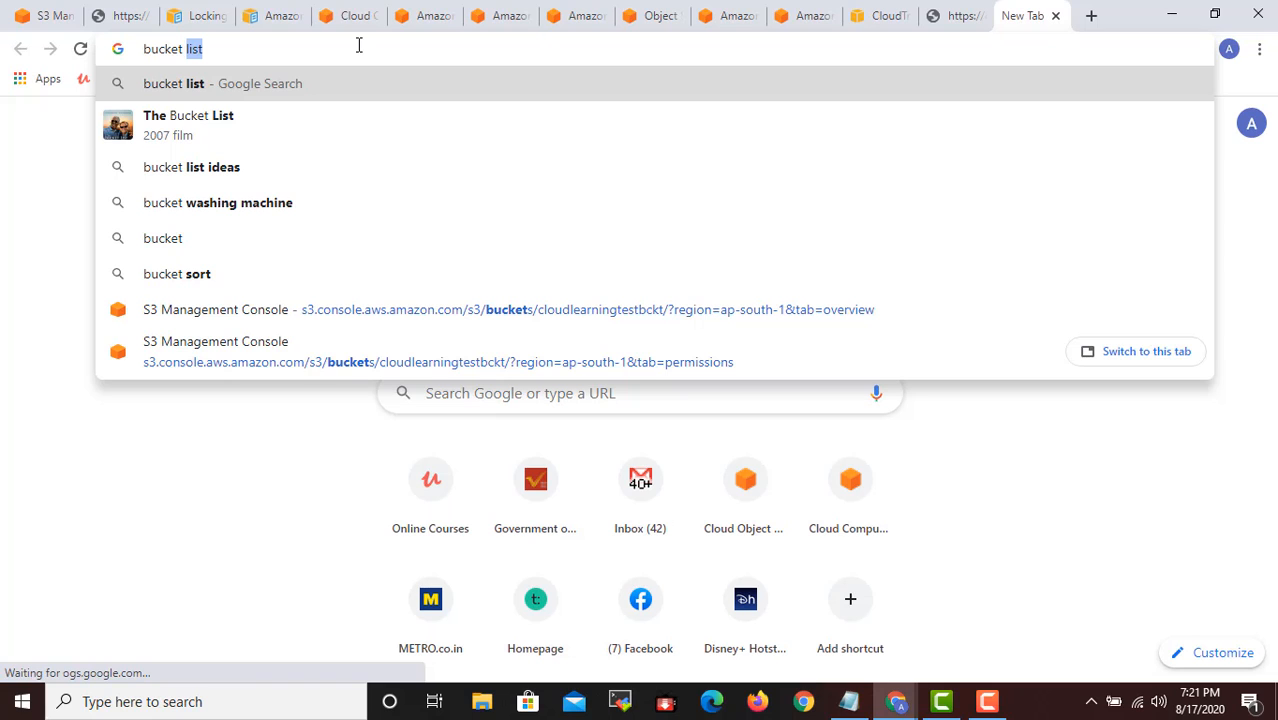
pyautogui.click(128, 16)
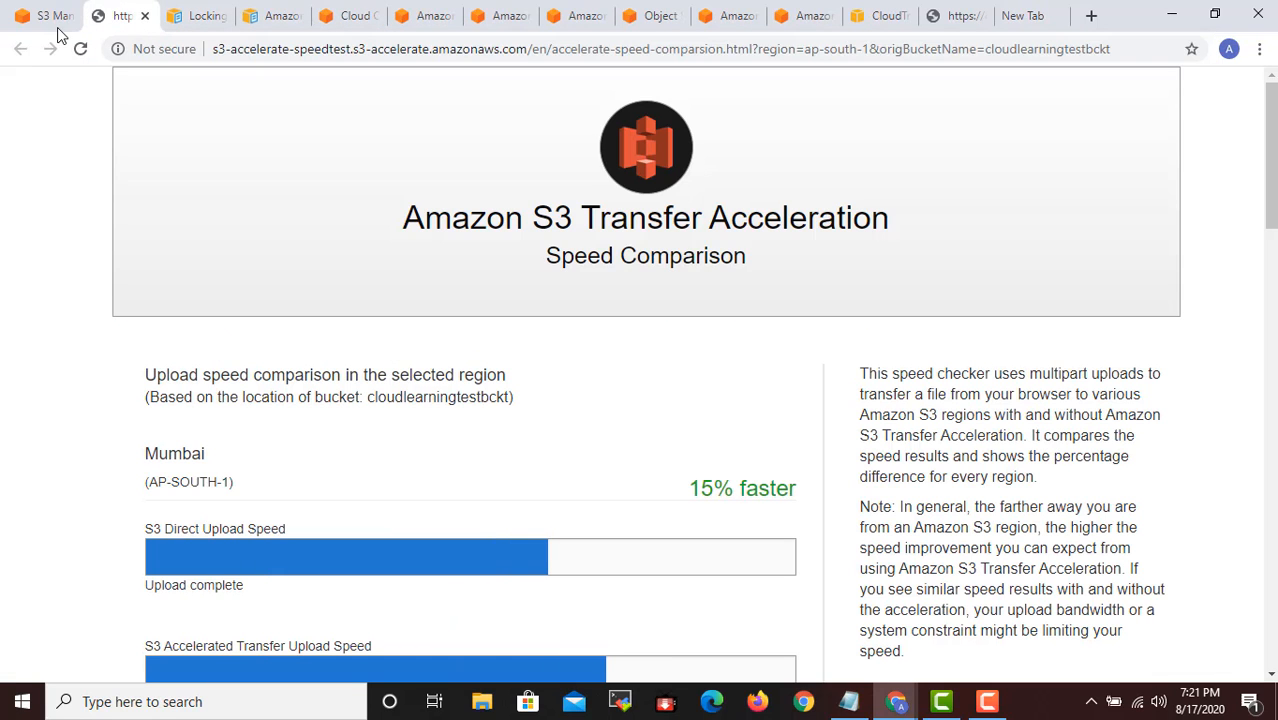
# - Open the AWS Policy Generator from the bucket policy editor, look over the empty editor again, and bring the generator page forward
pyautogui.click(55, 16)
pyautogui.scroll(-2, 550, 344)
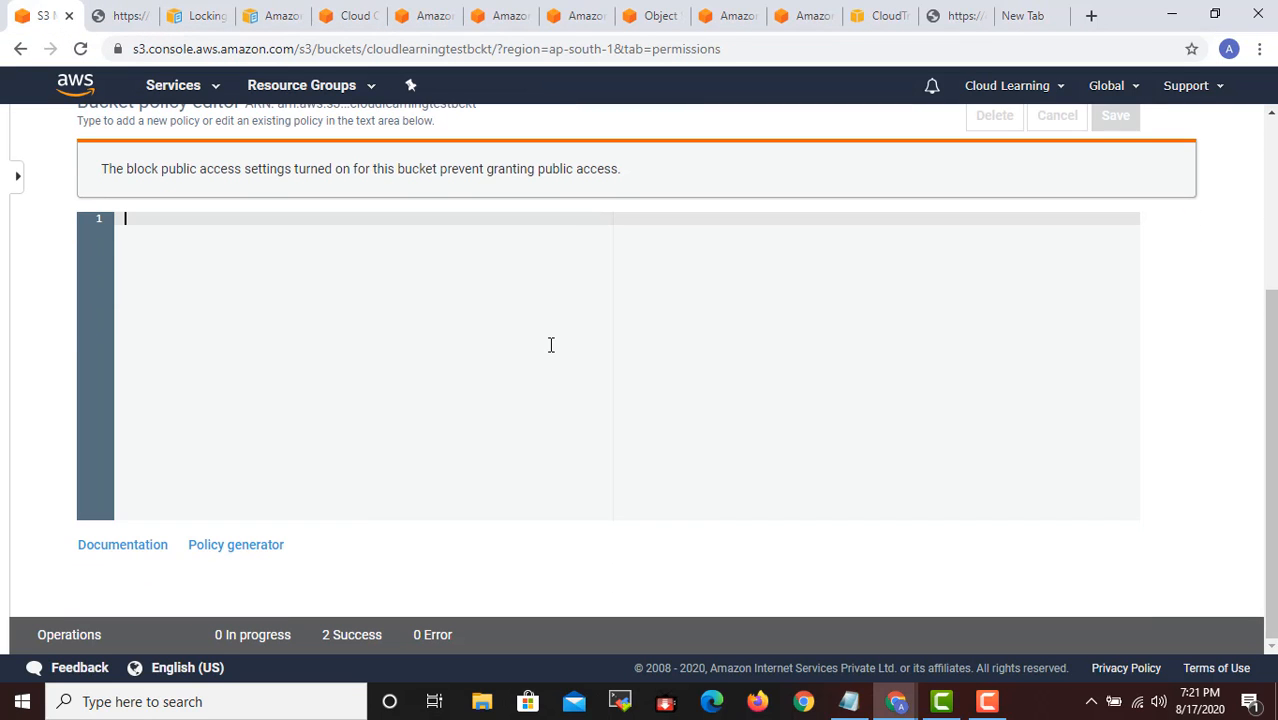
pyautogui.click(240, 546)
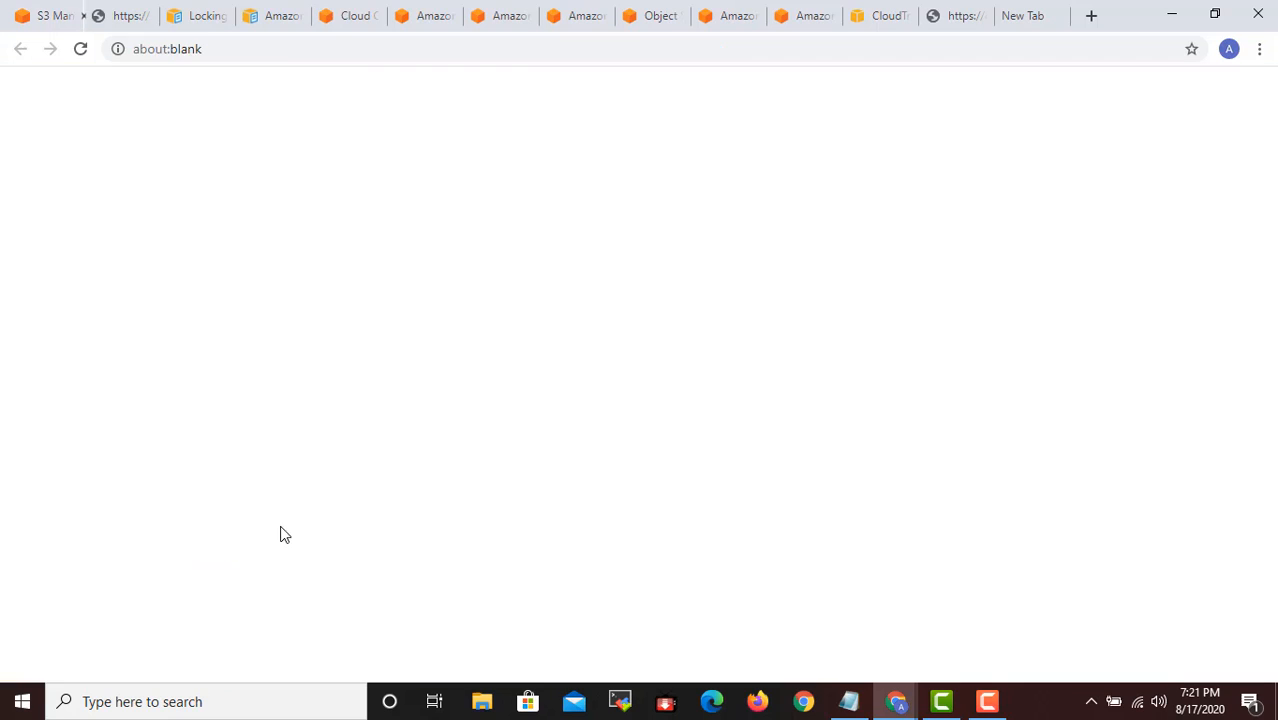
pyautogui.click(51, 16)
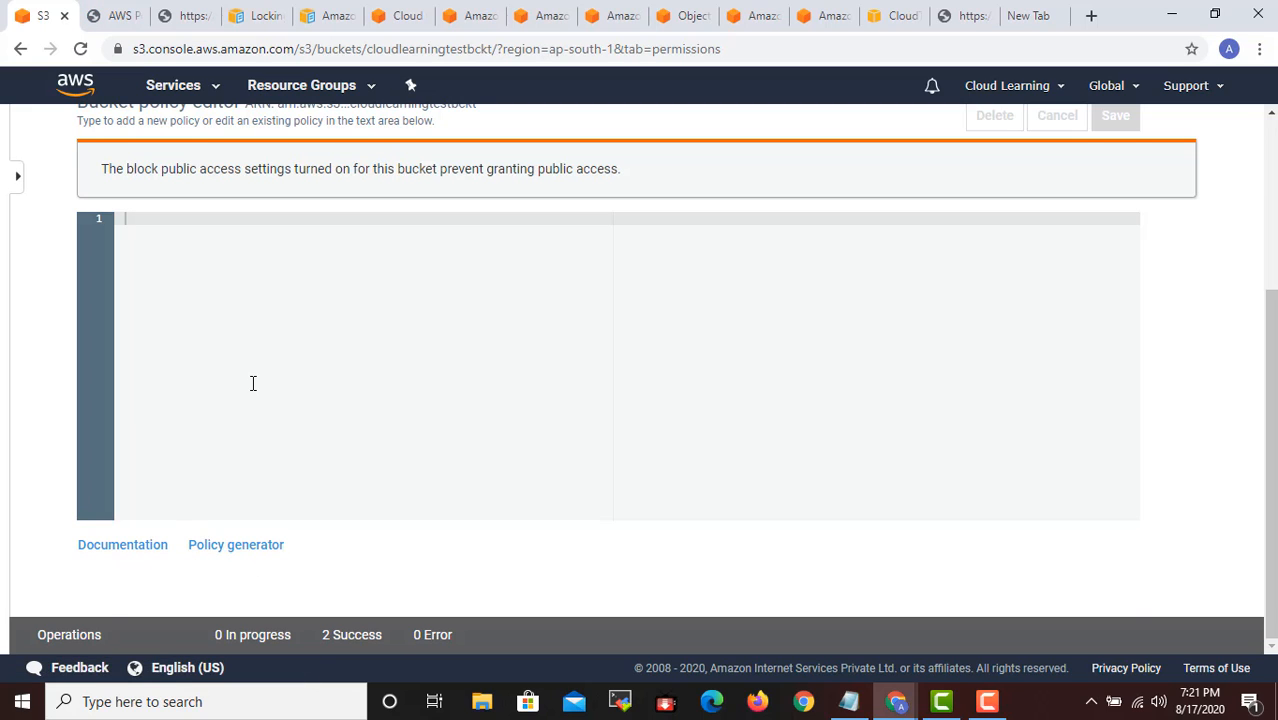
pyautogui.scroll(2, 252, 384)
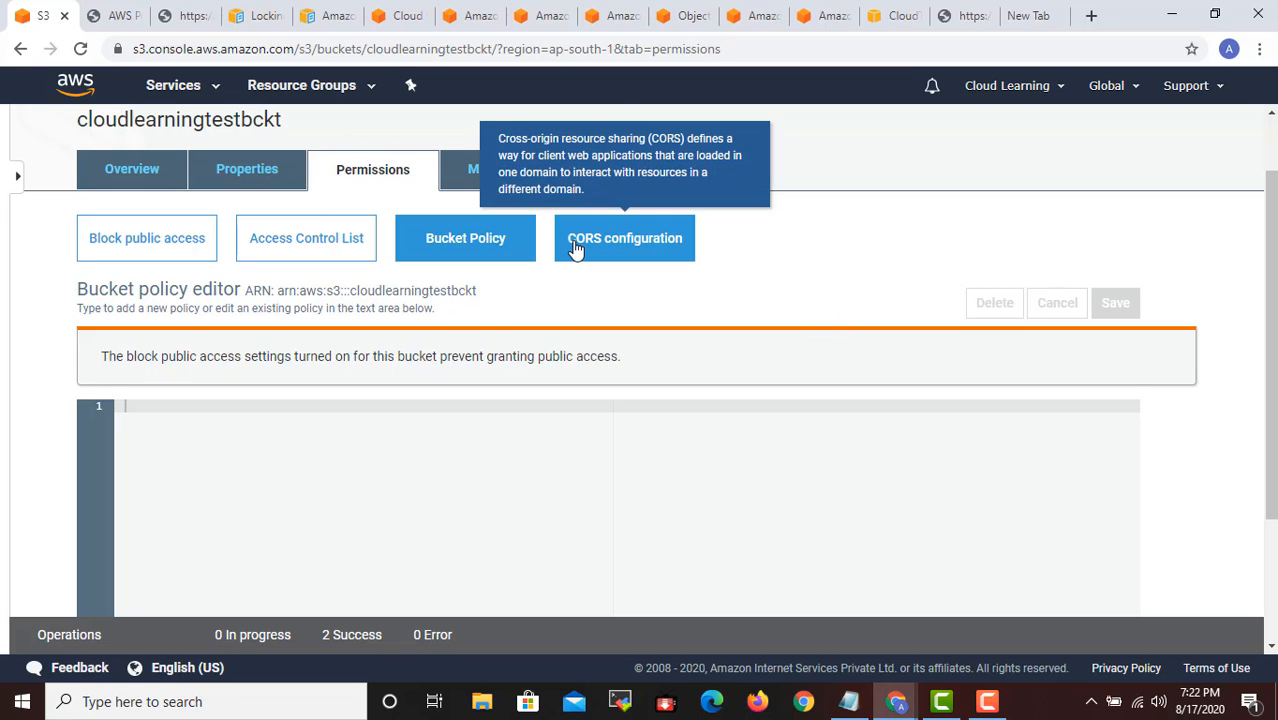
pyautogui.click(125, 15)
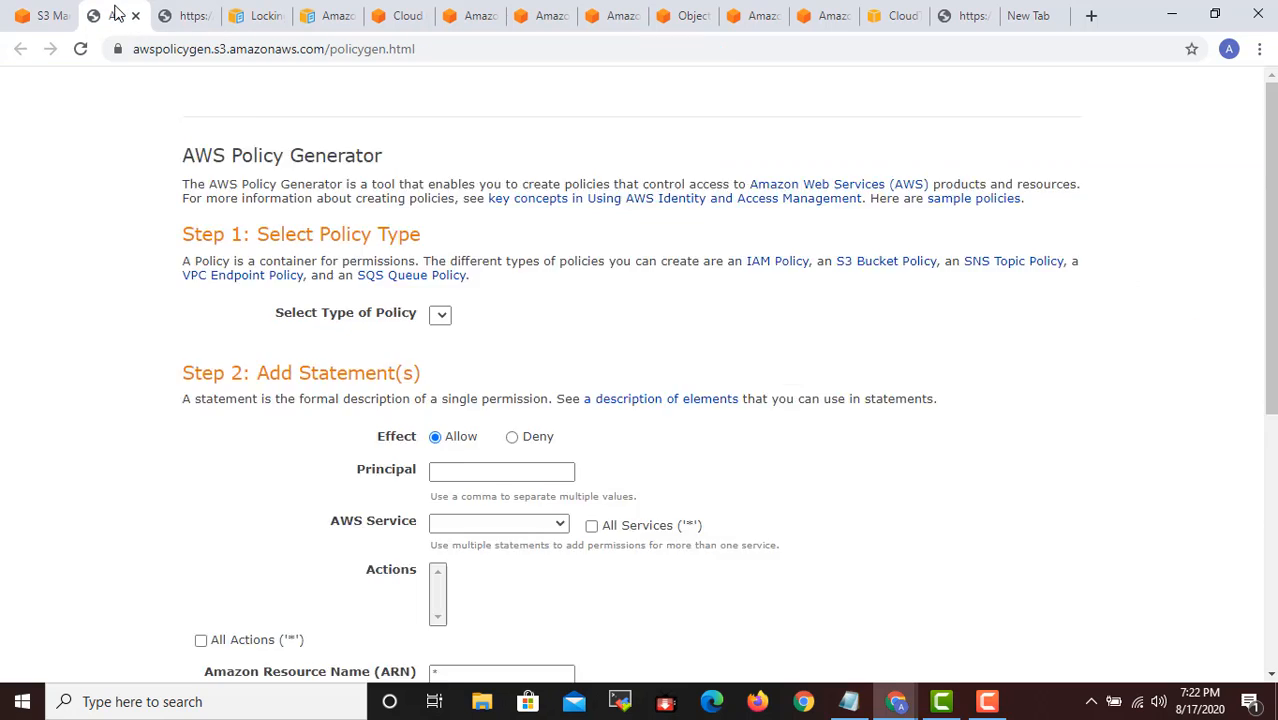
# - Look over the policy types offered by the Policy Generator and compare with the bucket's empty policy editor
pyautogui.click(542, 366)
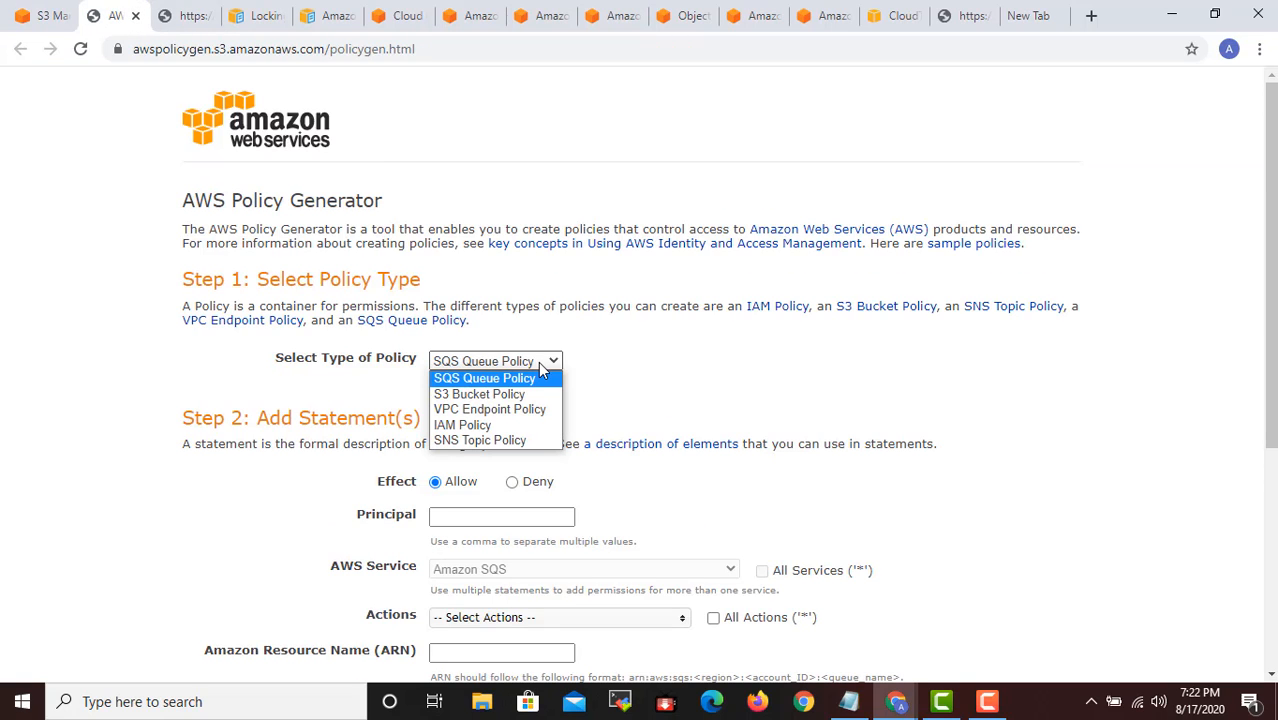
pyautogui.click(45, 15)
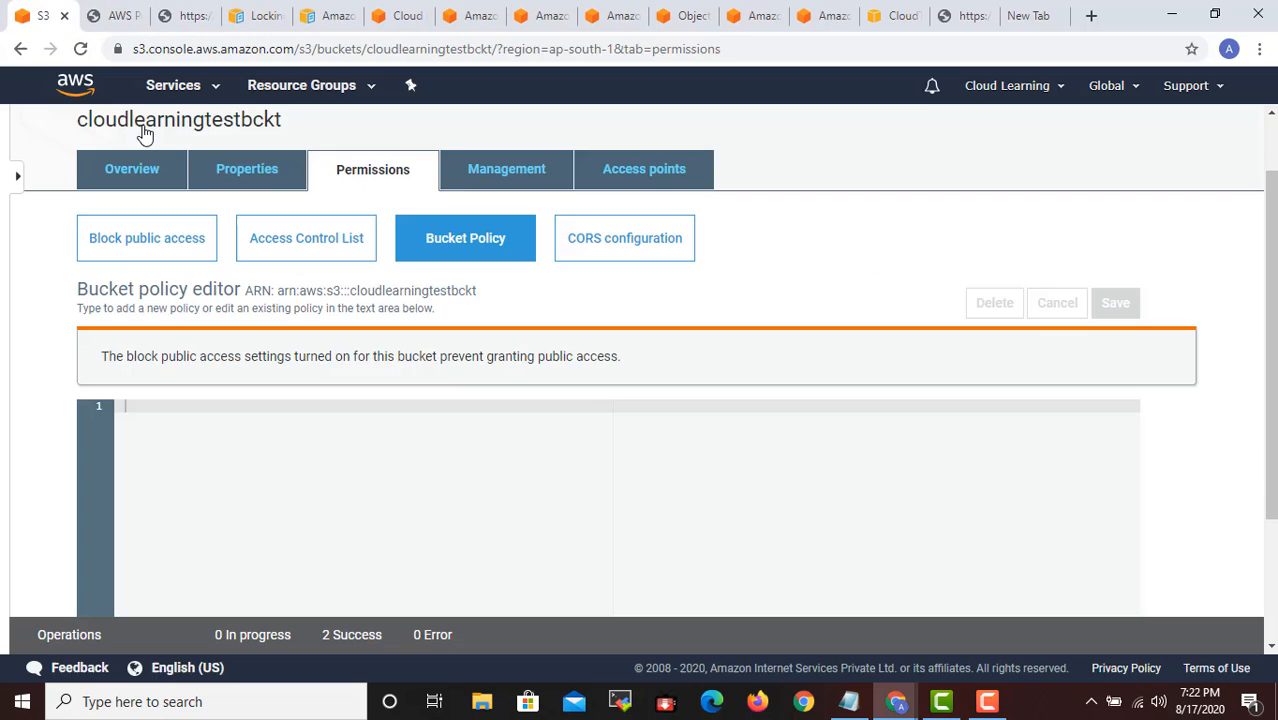
pyautogui.scroll(-2, 459, 484)
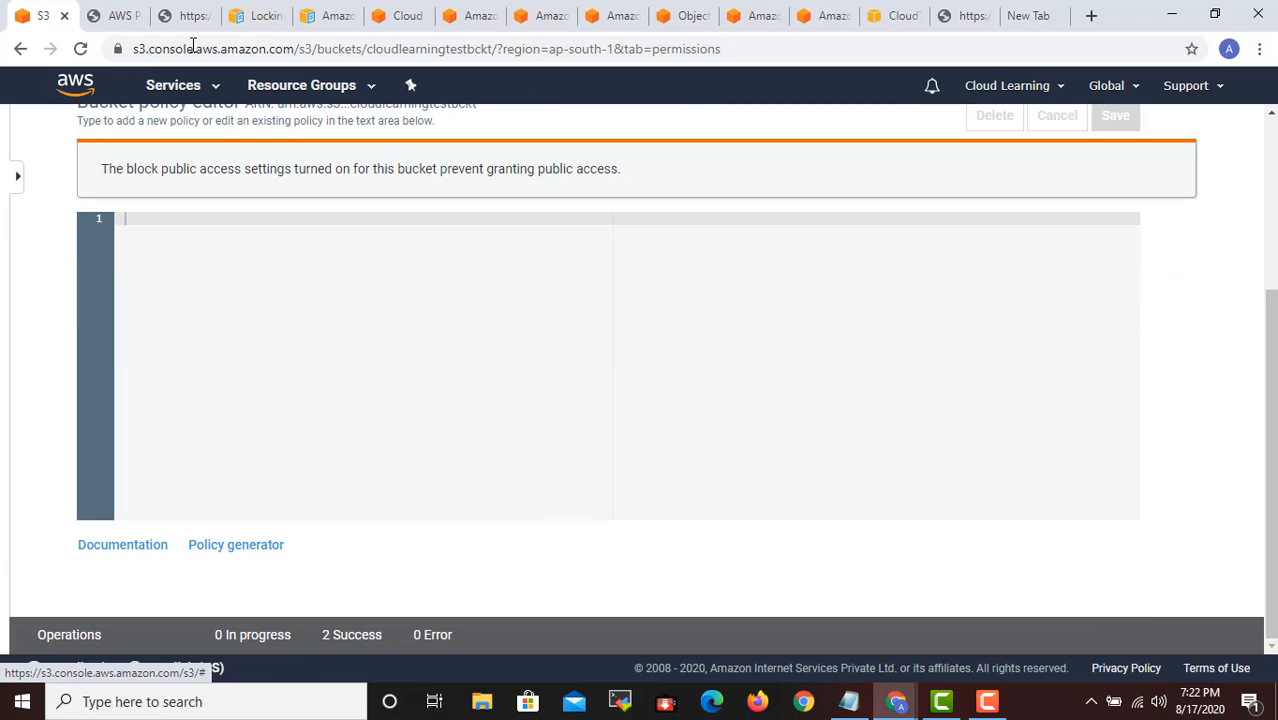
pyautogui.click(119, 14)
pyautogui.click(1022, 15)
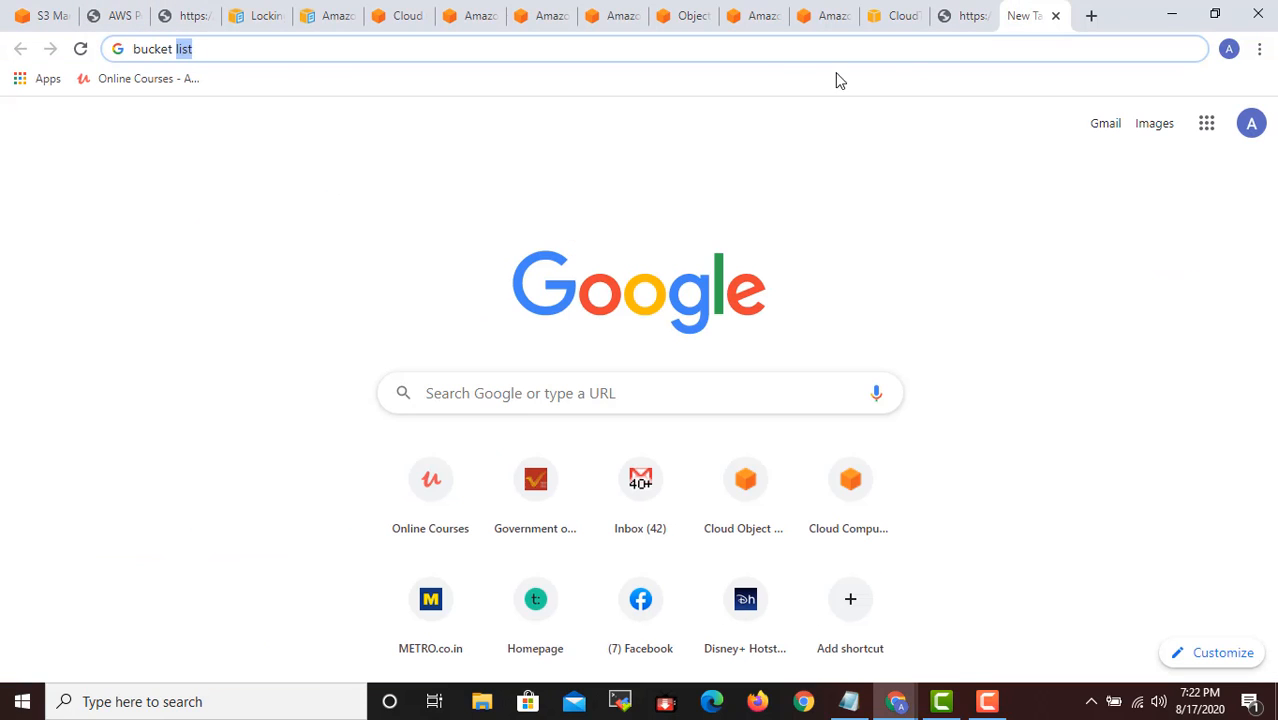
pyautogui.write('list')
pyautogui.hotkey('ctrl', 'a')
pyautogui.write('i')
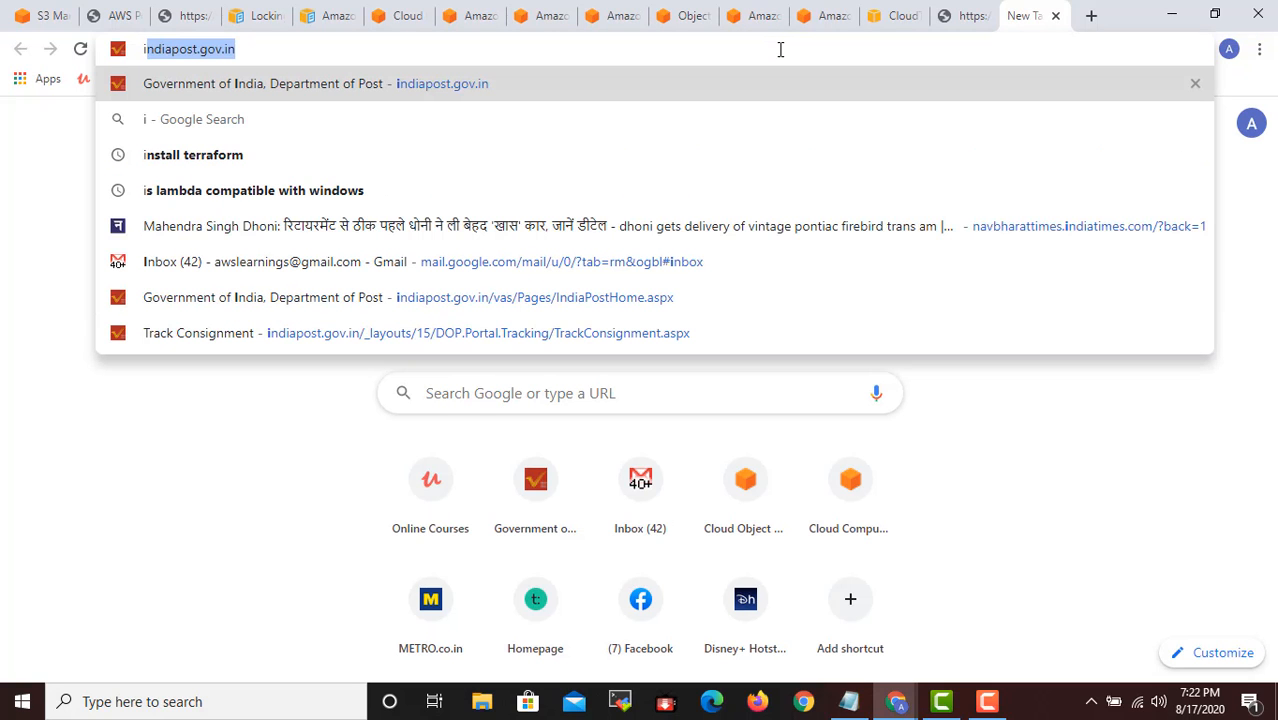
# - From the CloudTrail console page, search the AWS services for iam and open the IAM console
pyautogui.click(889, 14)
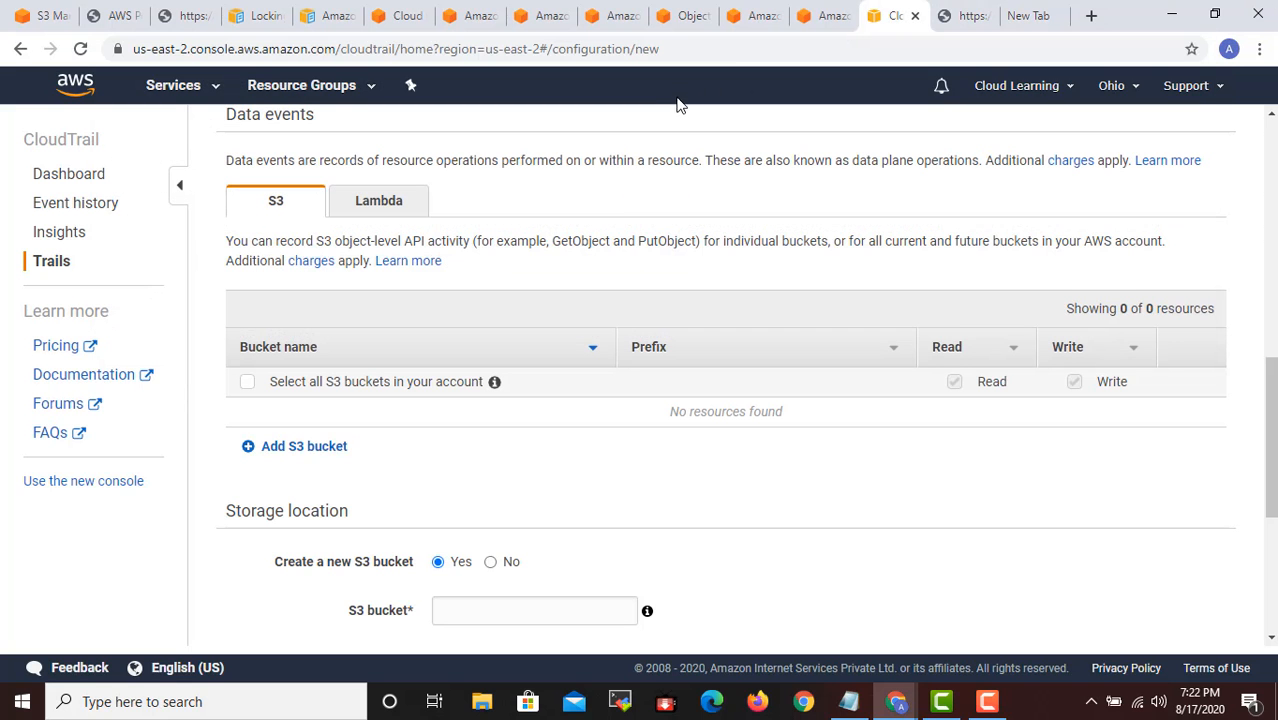
pyautogui.scroll(8, 297, 210)
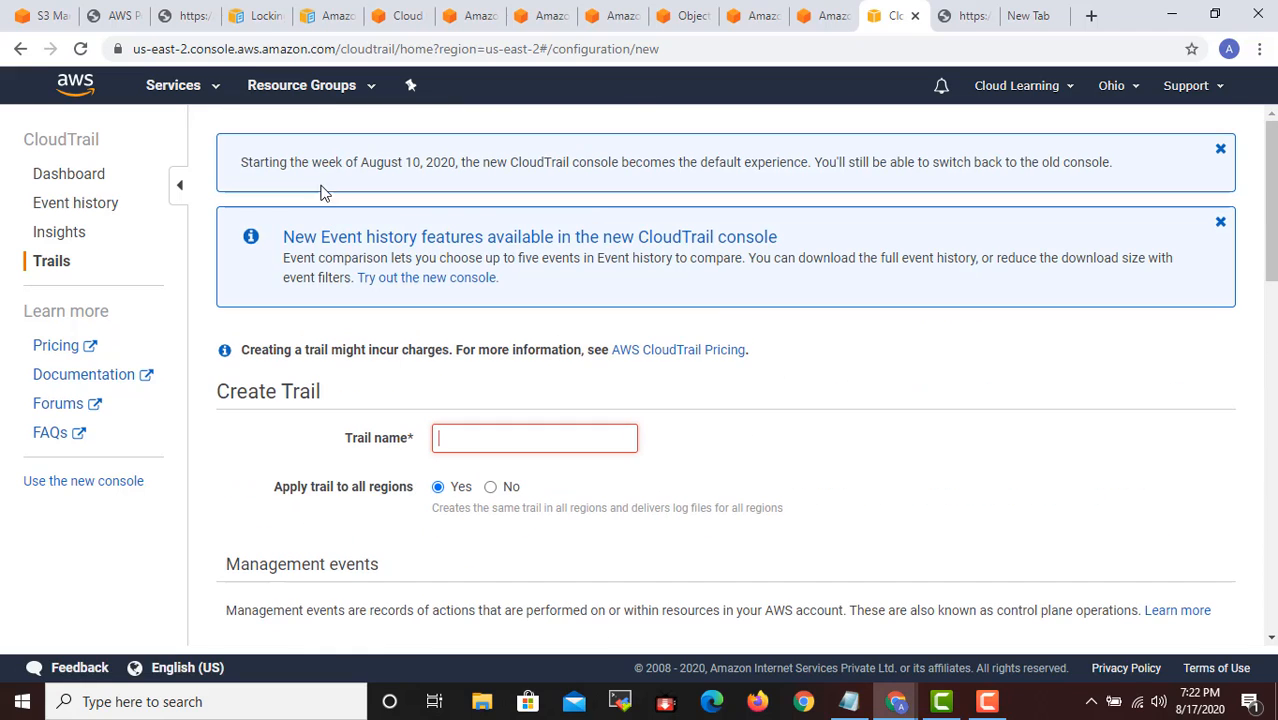
pyautogui.click(190, 88)
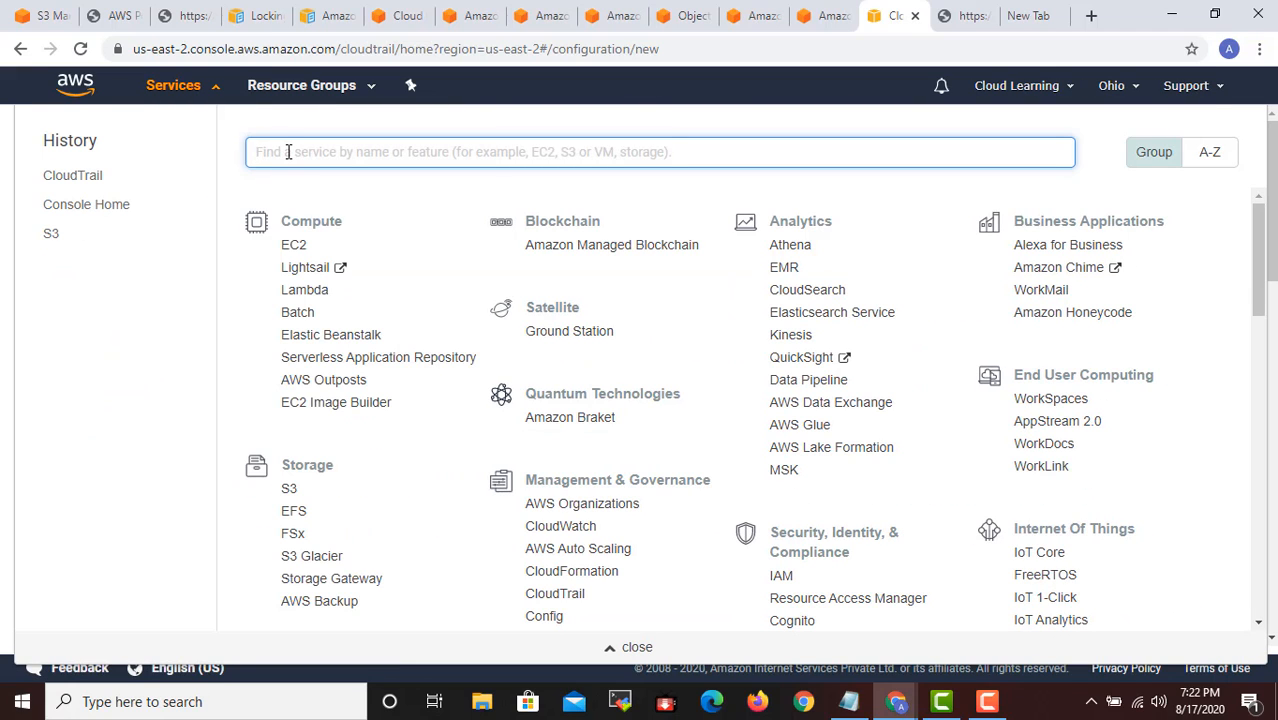
pyautogui.write('iam')
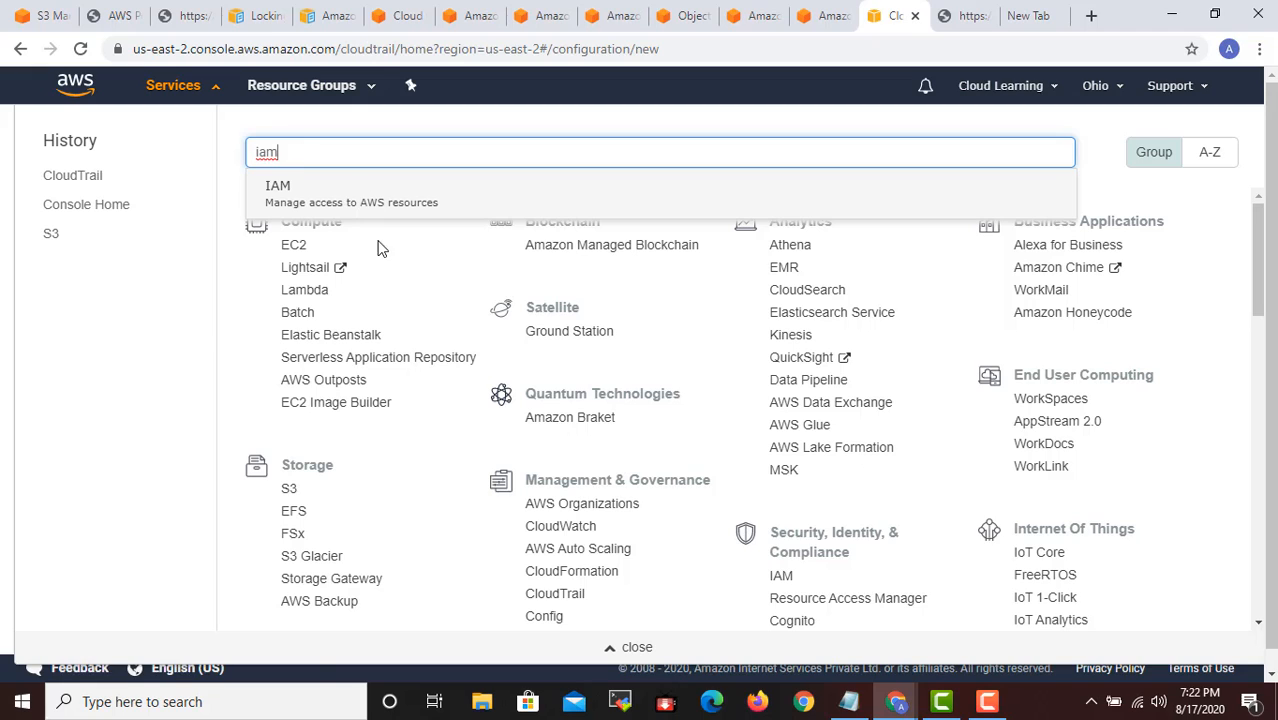
pyautogui.click(357, 209)
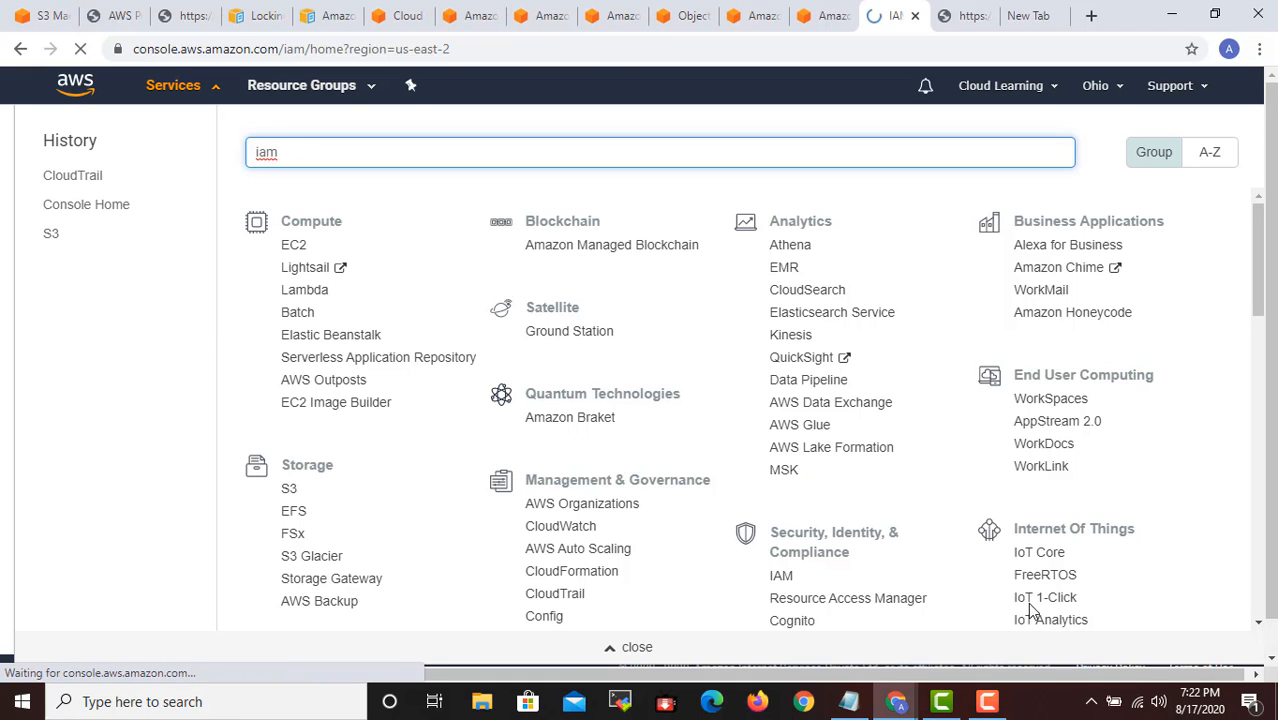
# - In the AWS Policy Generator, set the policy type to S3 Bucket Policy and go to the statement's Principal
pyautogui.click(40, 15)
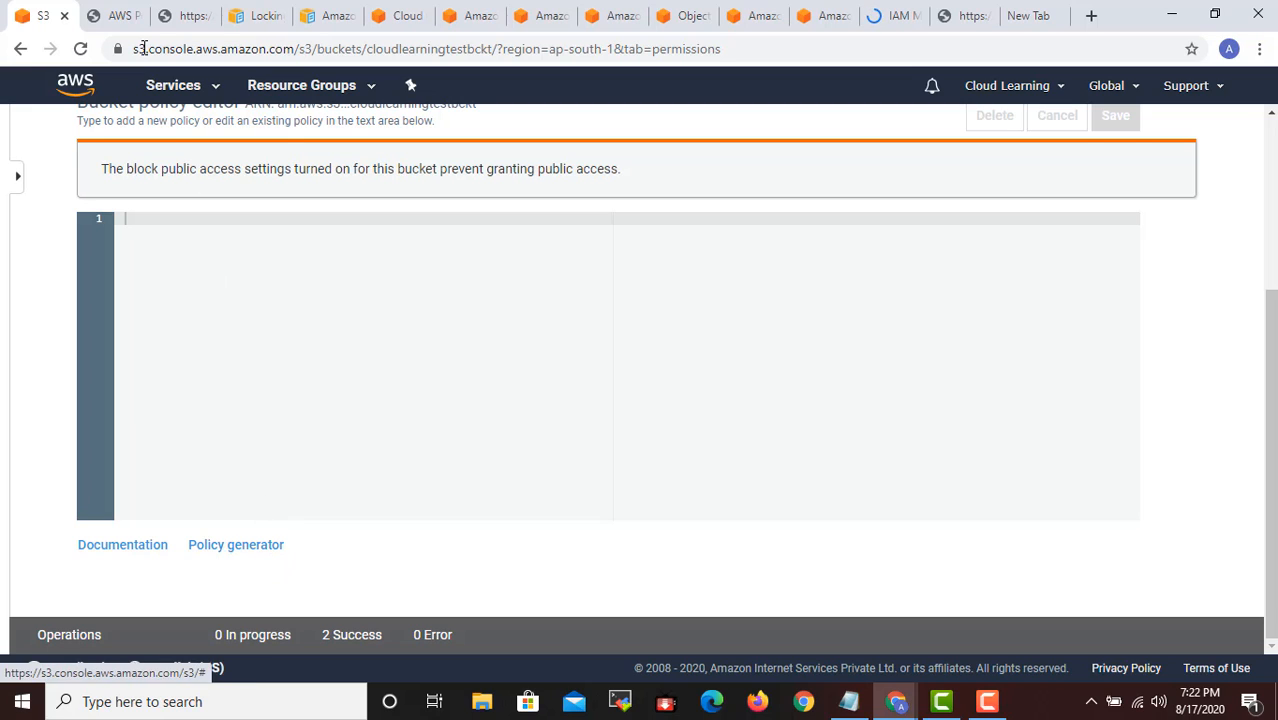
pyautogui.click(118, 15)
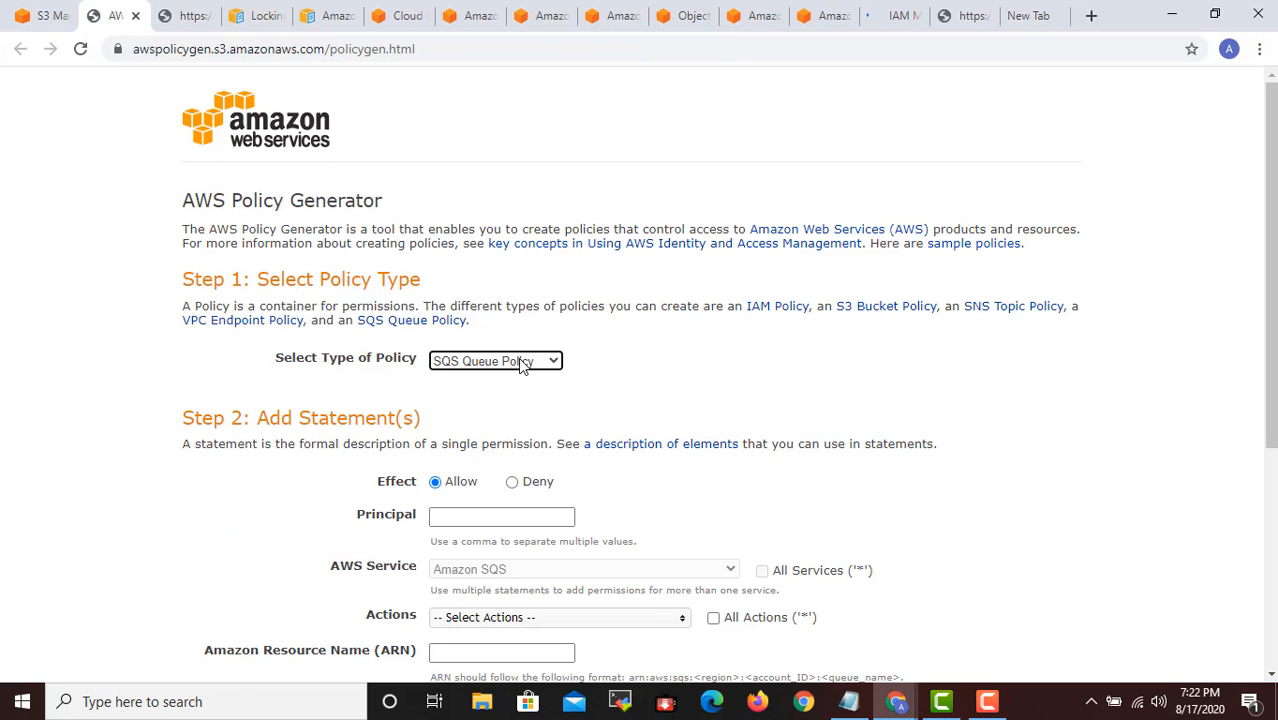
pyautogui.click(545, 358)
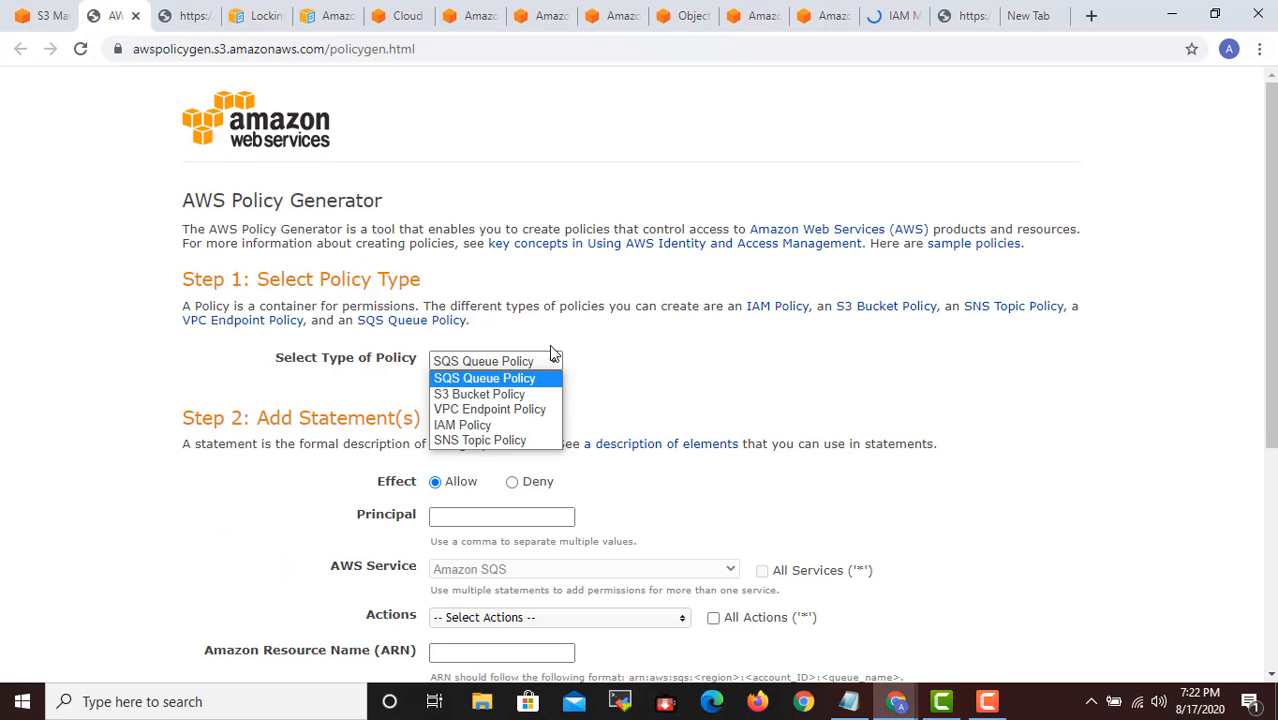
pyautogui.click(515, 396)
pyautogui.scroll(-3, 434, 456)
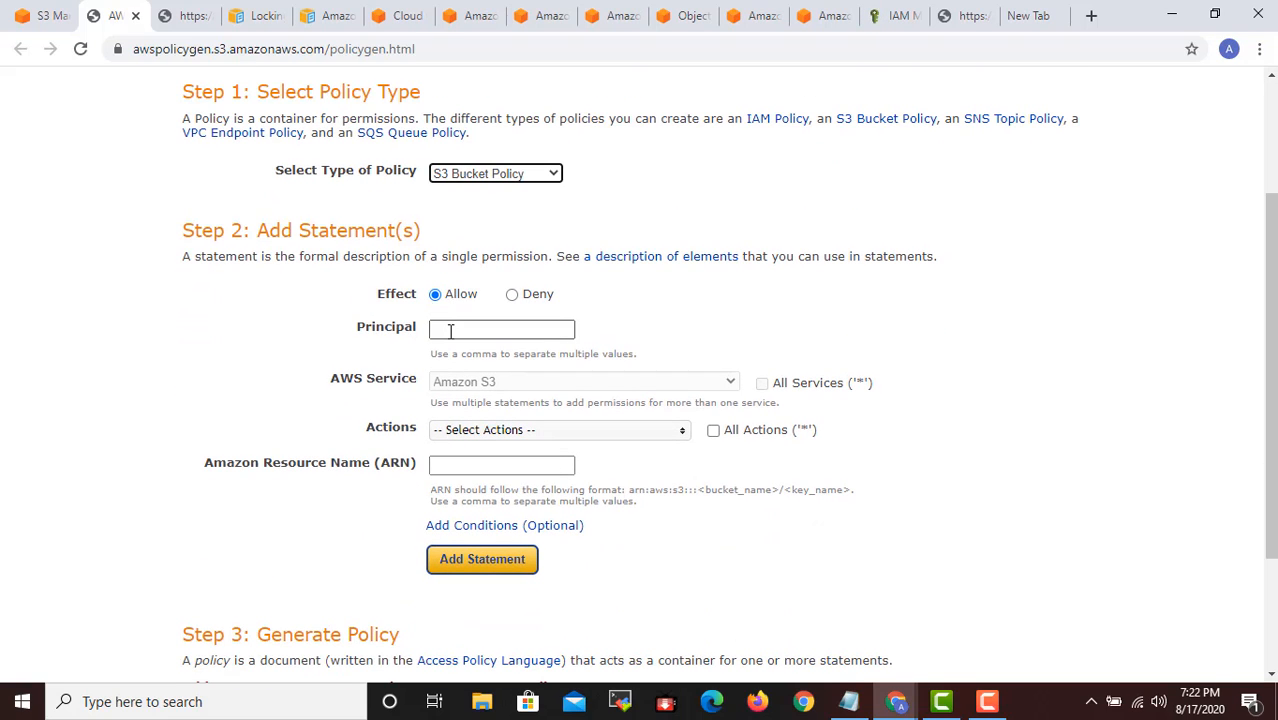
pyautogui.click(450, 330)
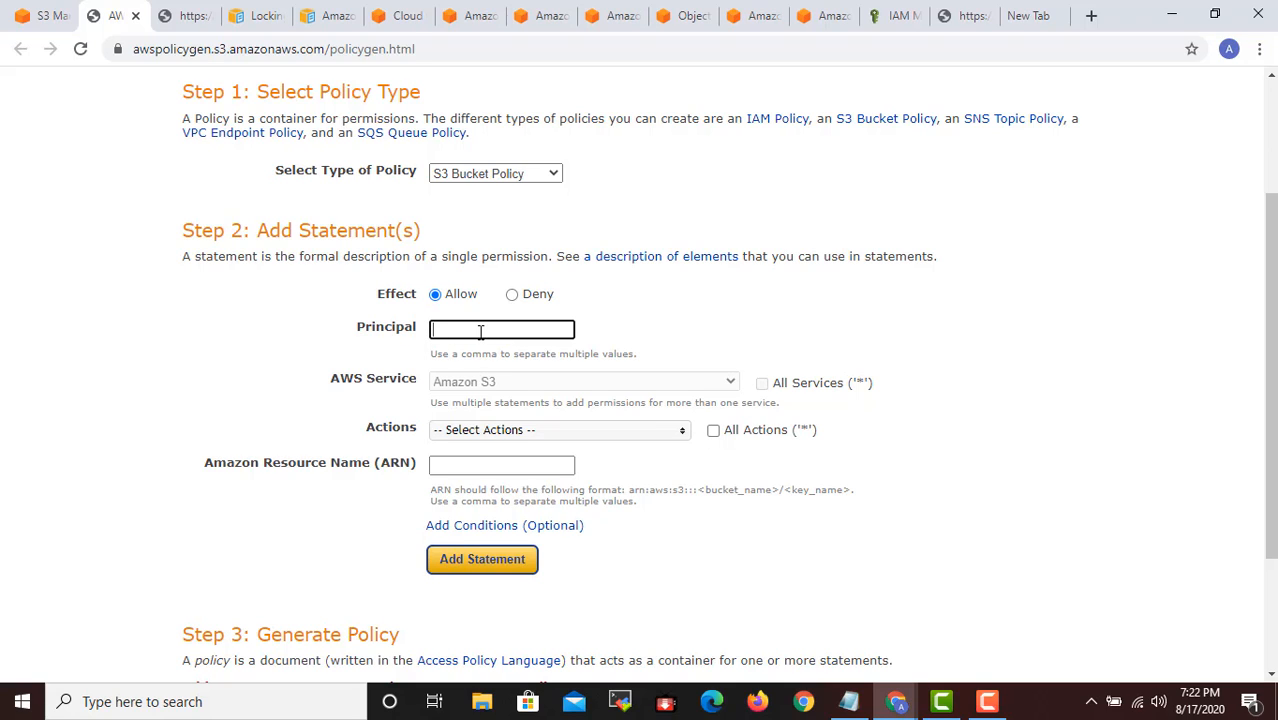
# - Return to cloudlearningtestbckt in the S3 console and look through its Overview, Permissions and Management pages
pyautogui.click(45, 10)
pyautogui.scroll(3, 468, 220)
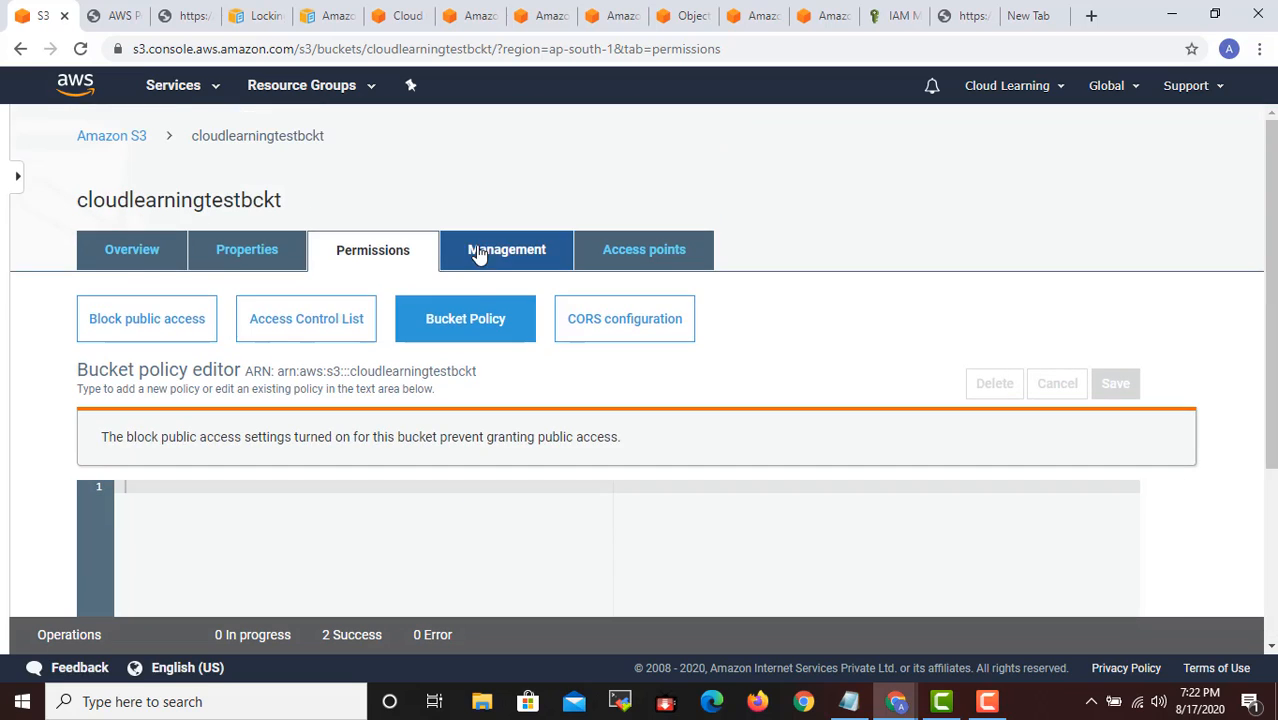
pyautogui.click(134, 254)
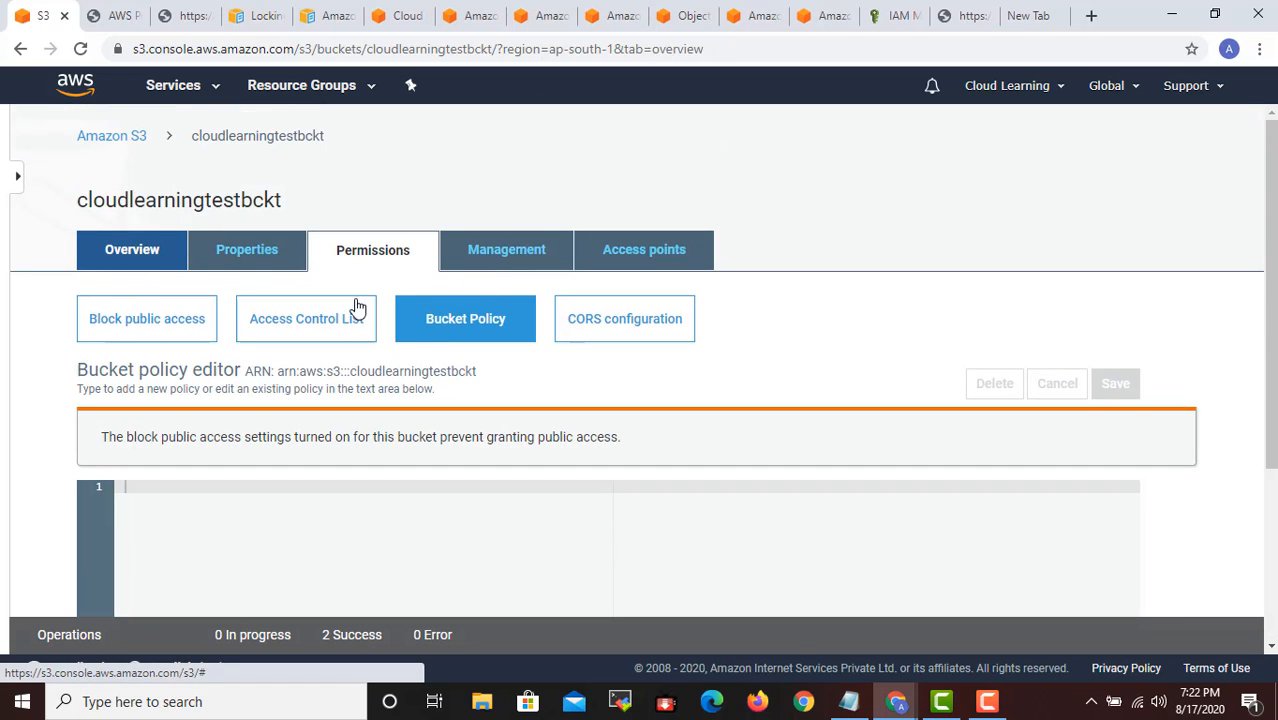
pyautogui.click(395, 258)
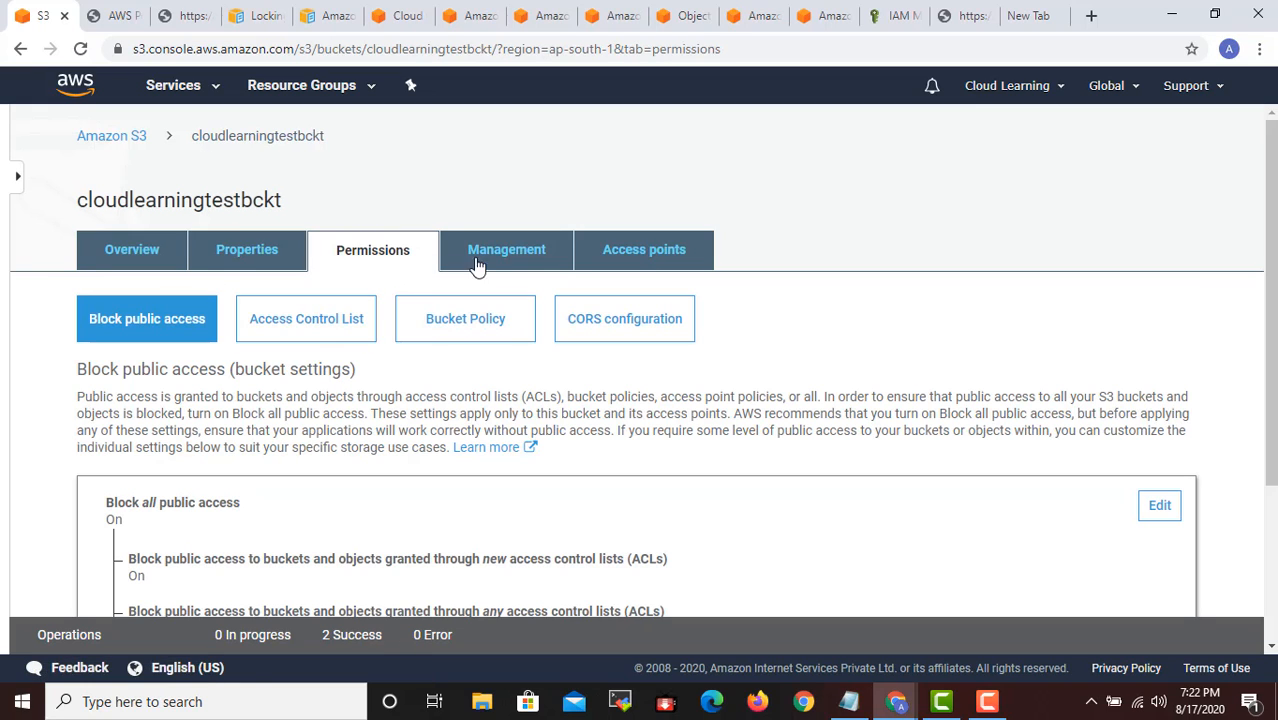
pyautogui.click(506, 249)
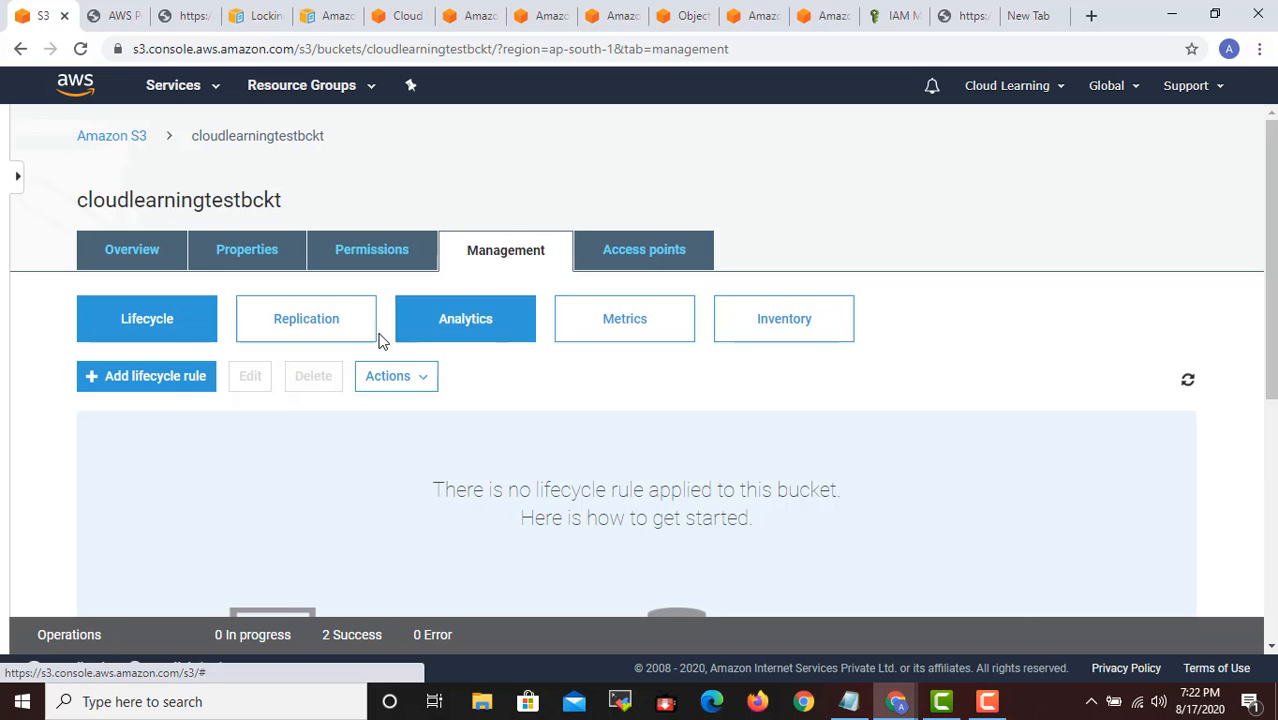
# - Go back to the bucket's permissions, look over the block public access settings, and reopen the Bucket Policy editor
pyautogui.click(401, 258)
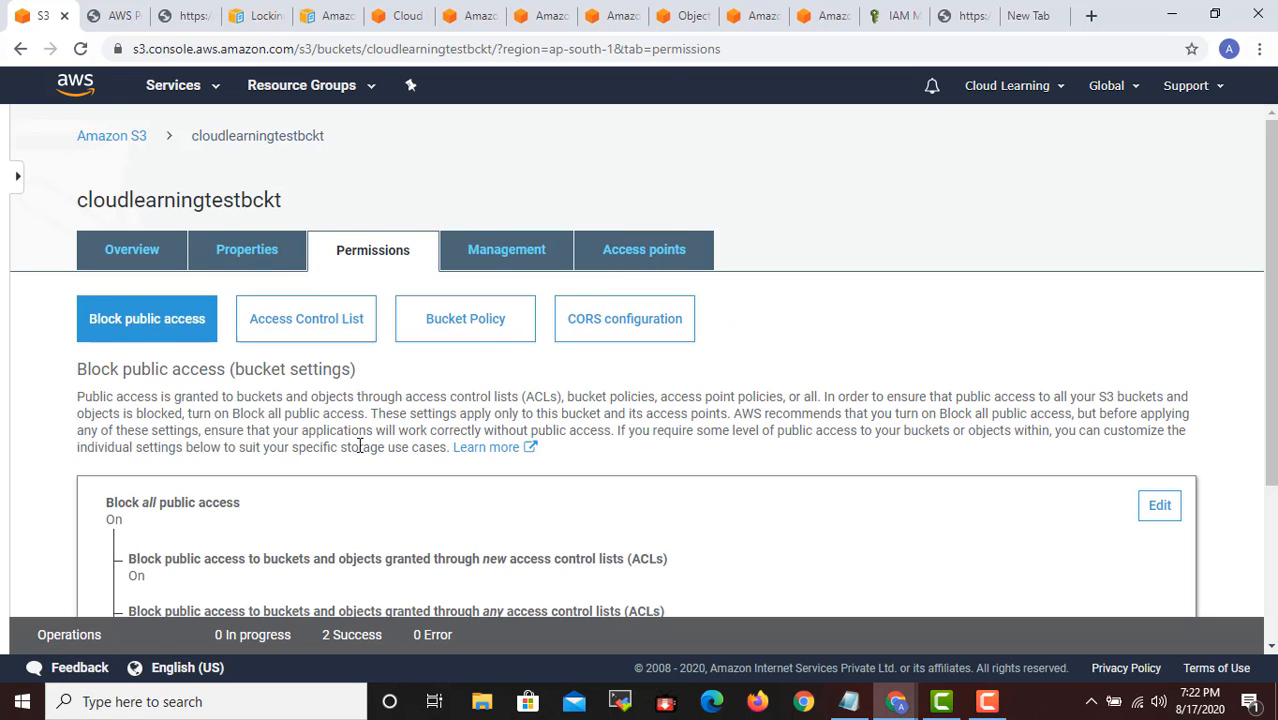
pyautogui.scroll(-2, 365, 450)
pyautogui.scroll(2, 365, 451)
pyautogui.click(428, 320)
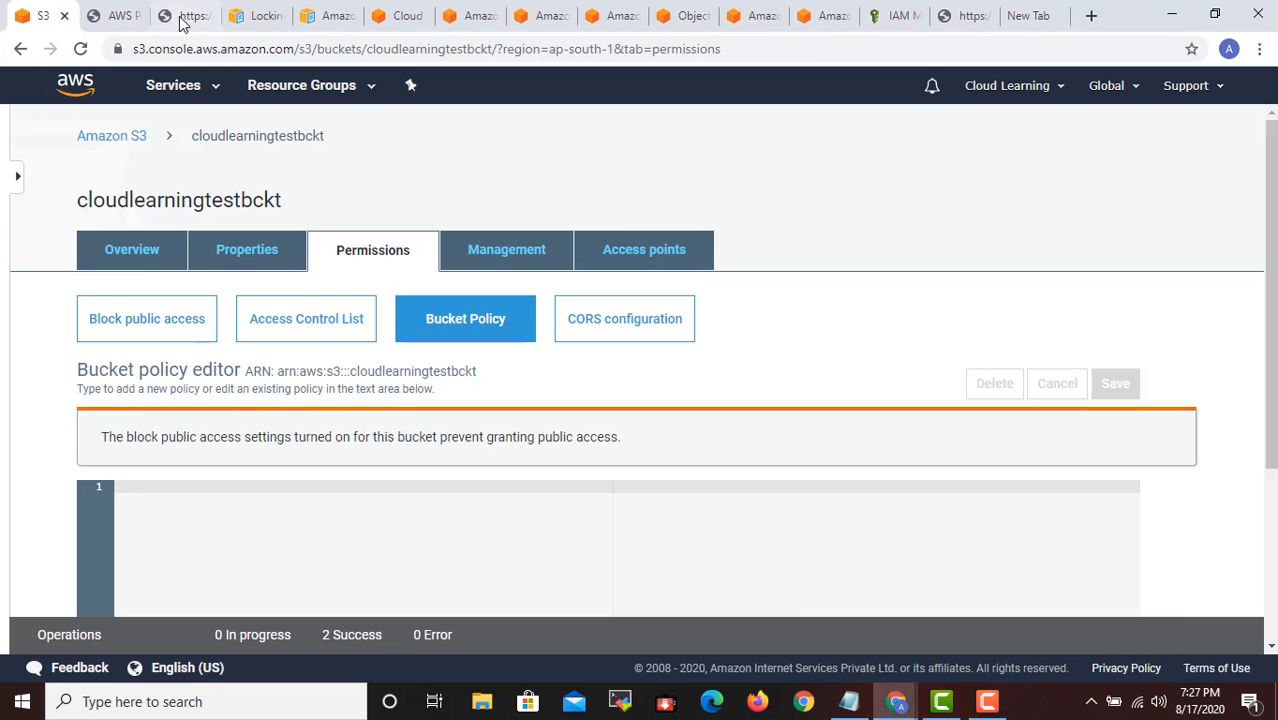
pyautogui.scroll(-3, 485, 363)
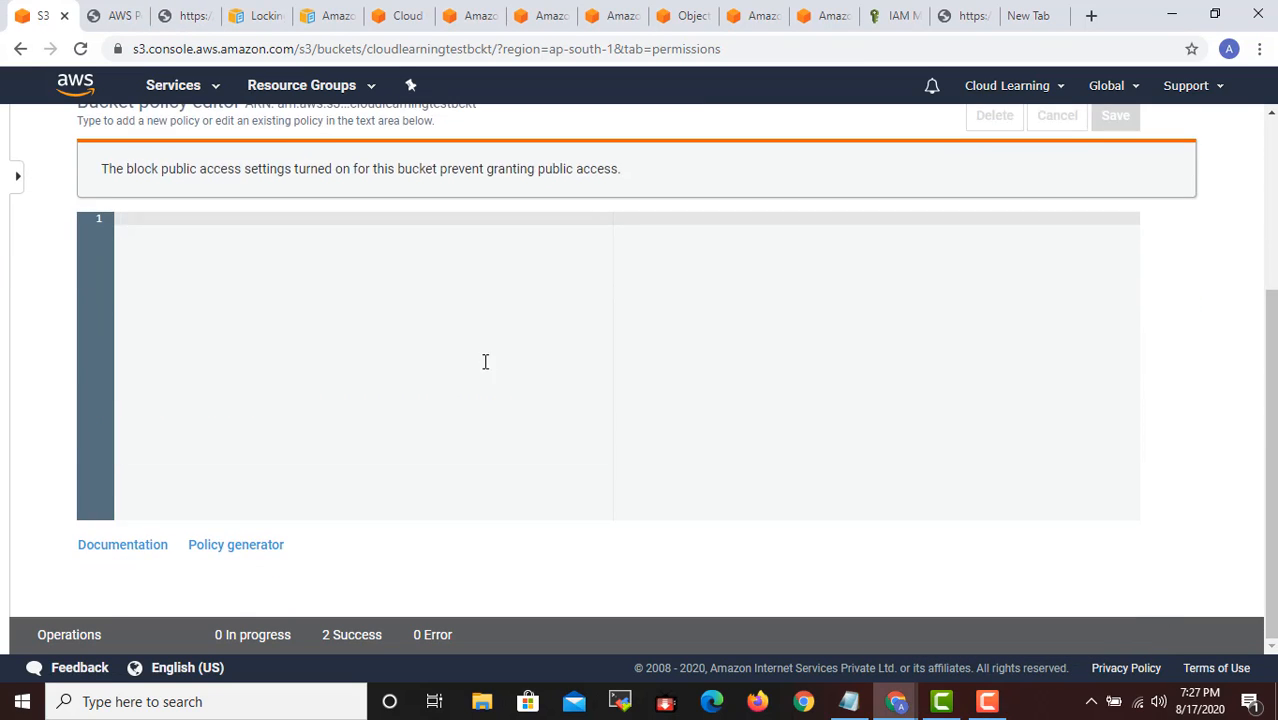
pyautogui.scroll(3, 485, 361)
pyautogui.click(120, 15)
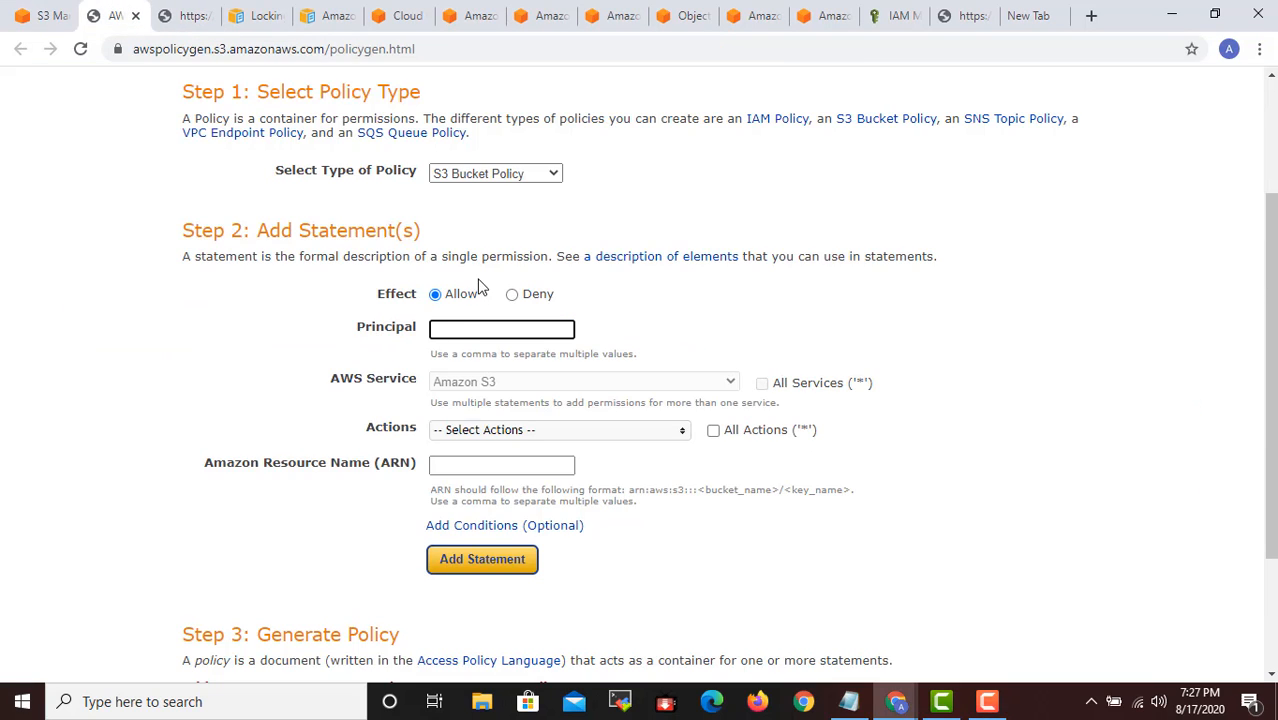
pyautogui.click(461, 329)
pyautogui.hotkey('ctrl', 'v')
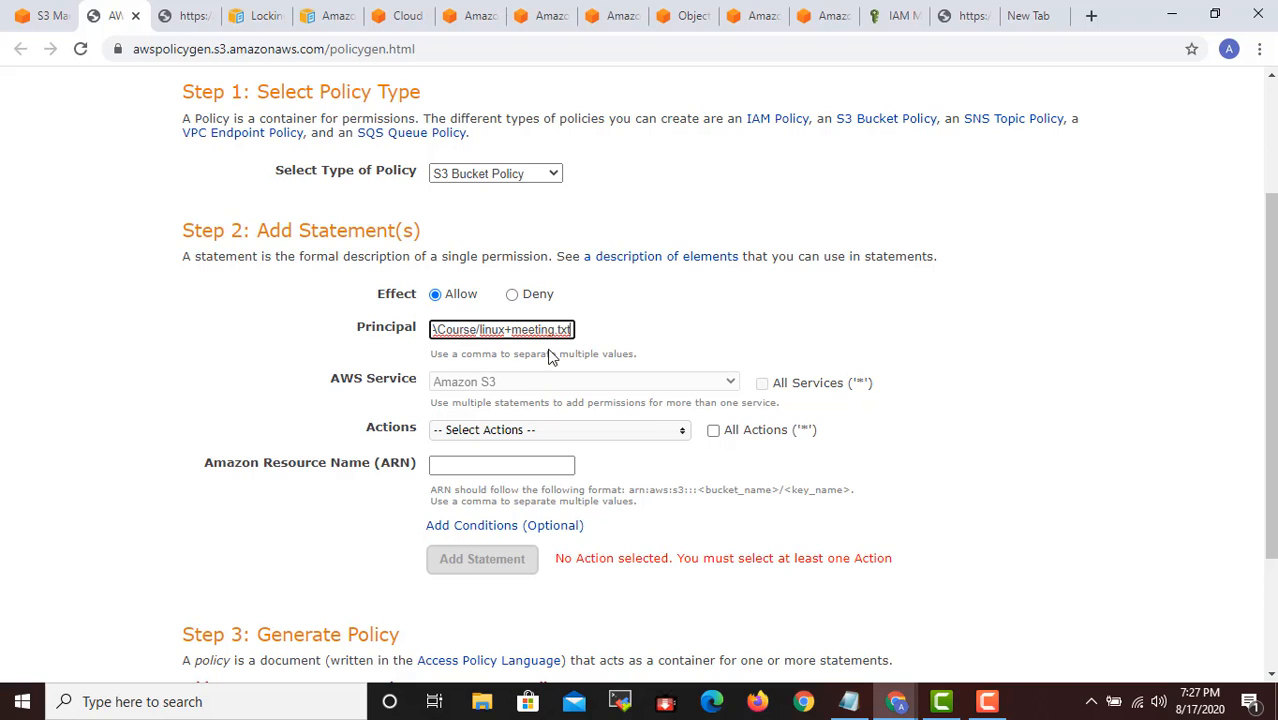
pyautogui.hotkey('ctrl', 'a')
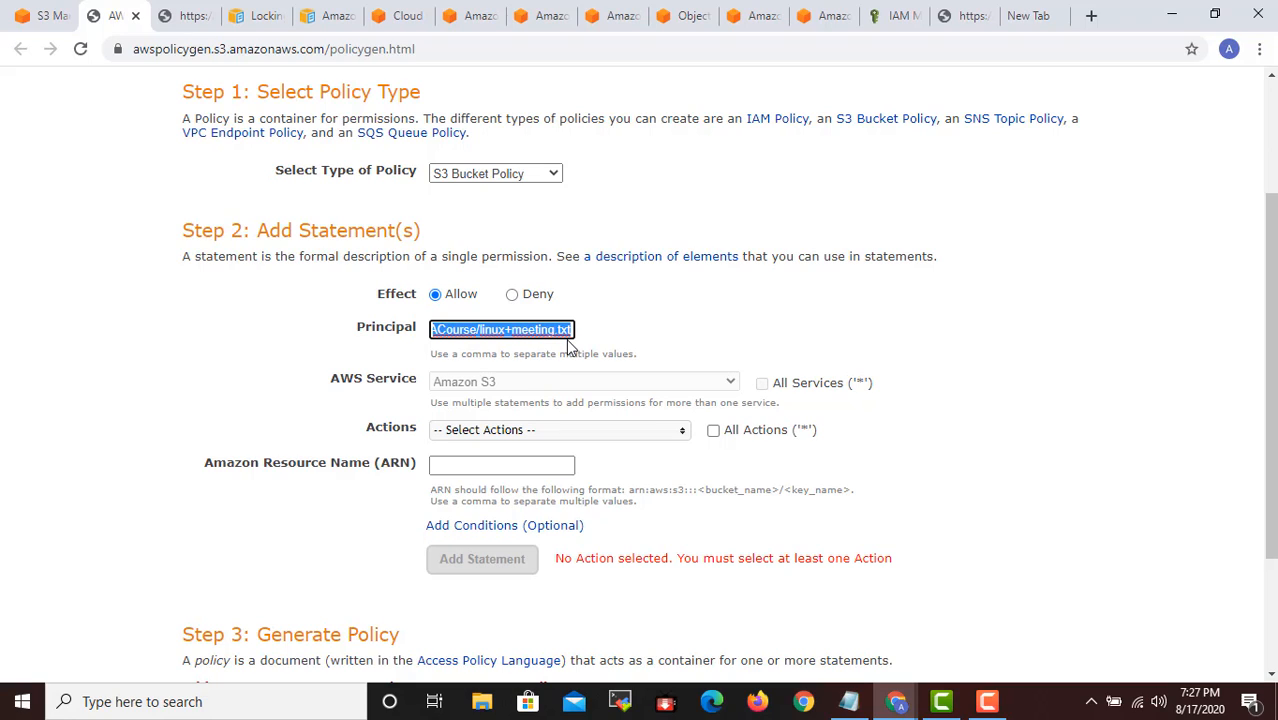
pyautogui.press('BackSpace')
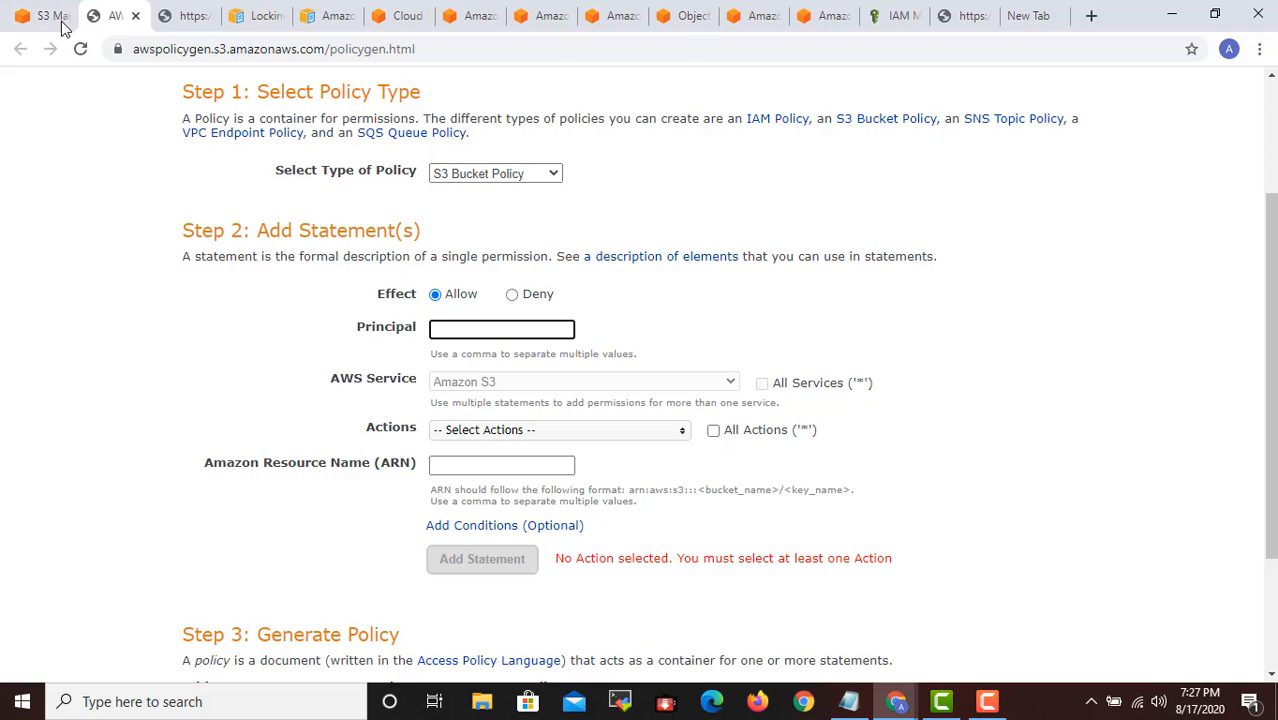
# - Copy the ARN arn:aws:s3:::cloudlearningtestbckt from the bucket policy editor and paste it as the Principal in the Policy Generator
pyautogui.click(45, 16)
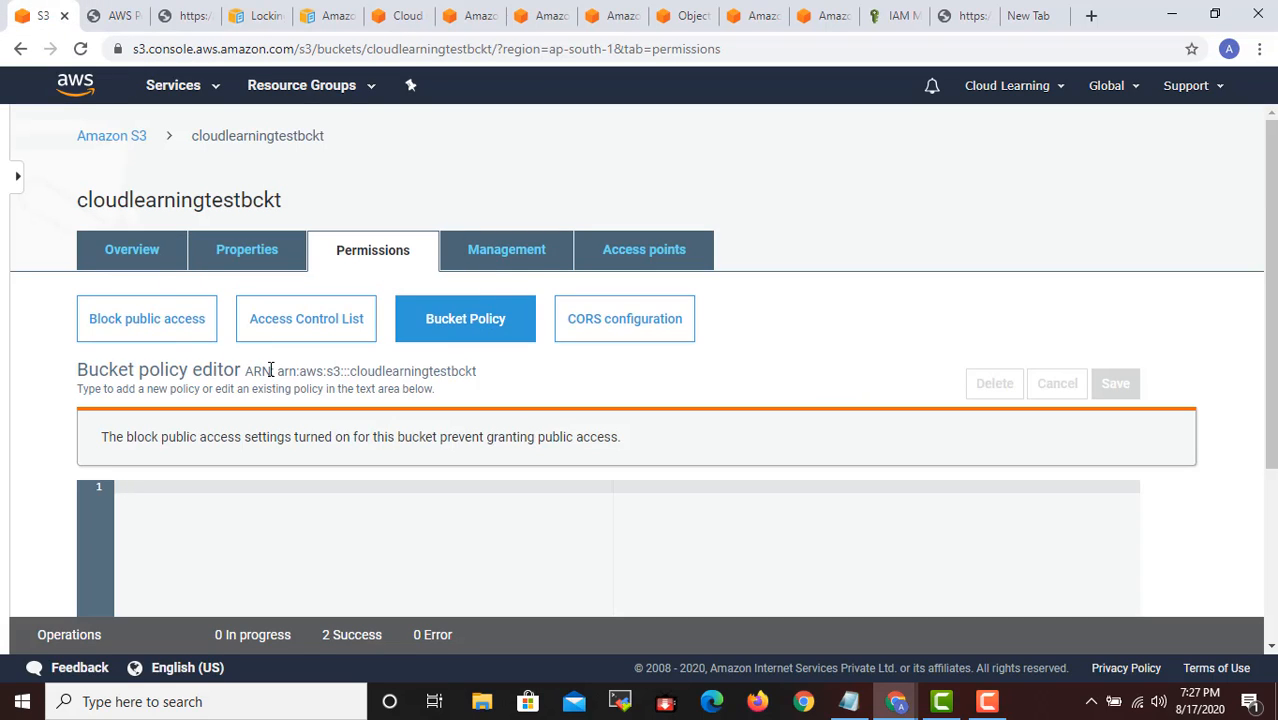
pyautogui.moveTo(281, 370); pyautogui.dragTo(477, 371)
pyautogui.hotkey('ctrl', 'c')
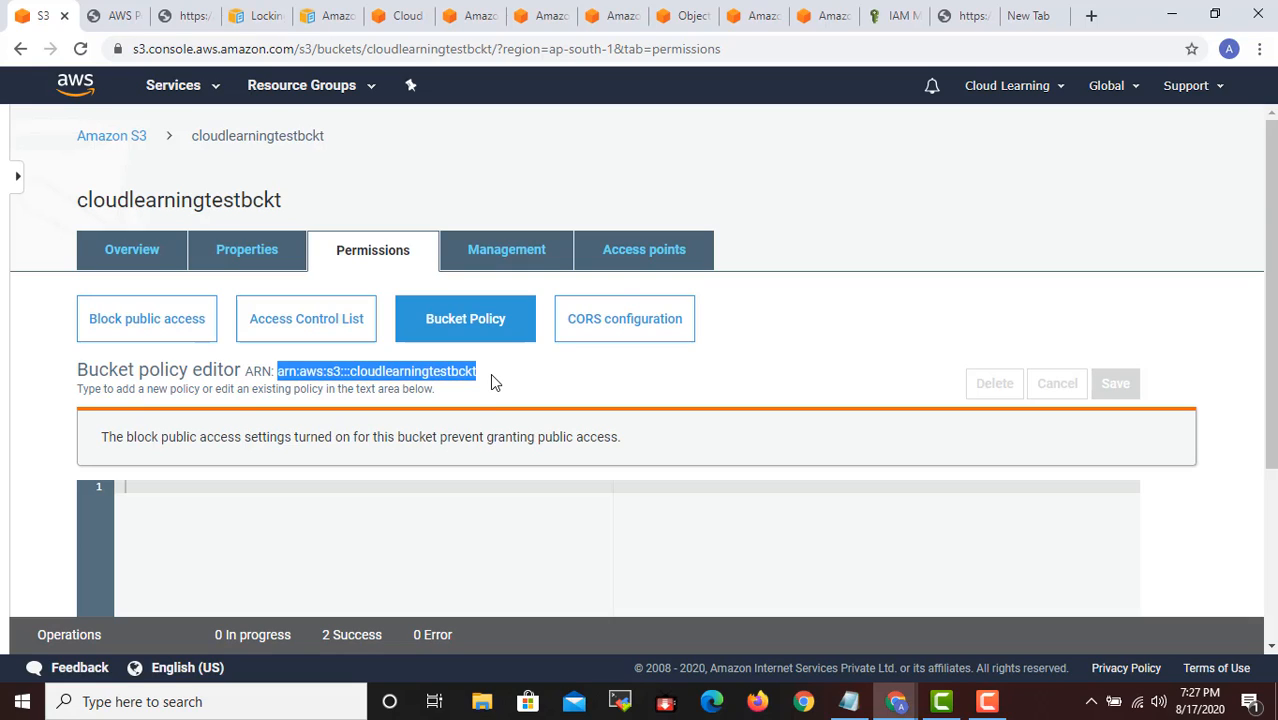
pyautogui.click(486, 389)
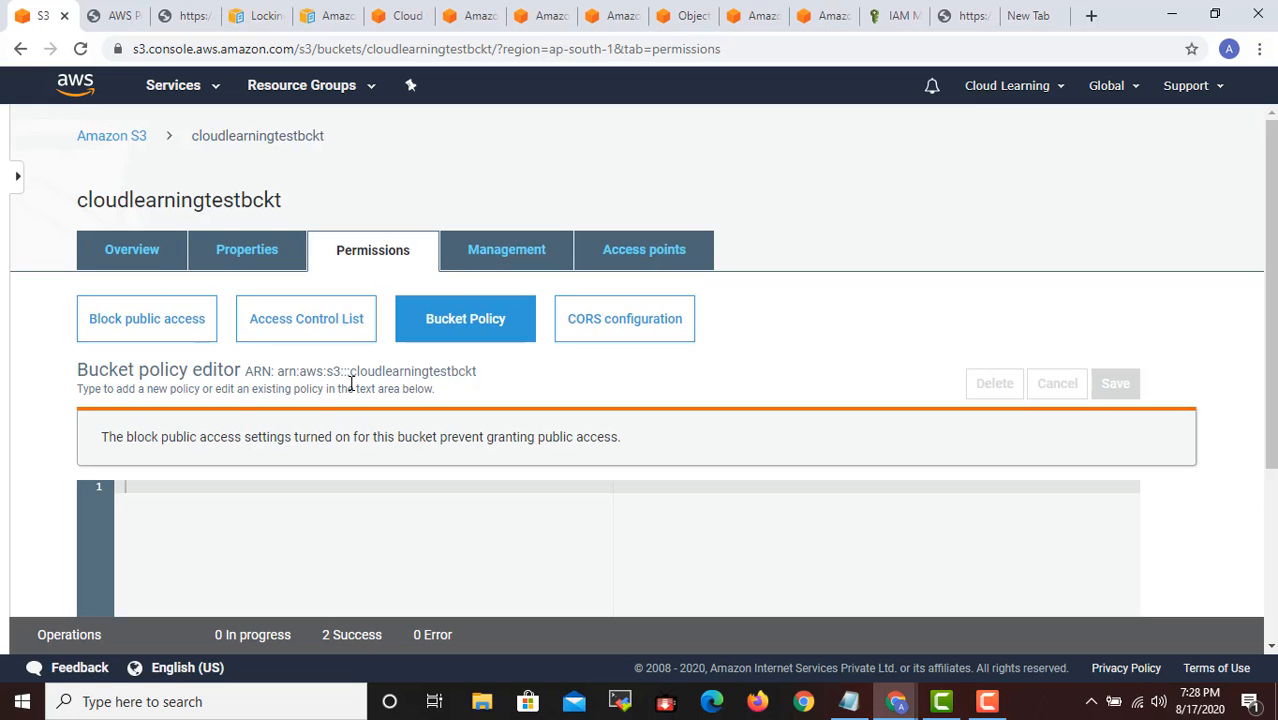
pyautogui.click(116, 15)
pyautogui.hotkey('ctrl', 'v')
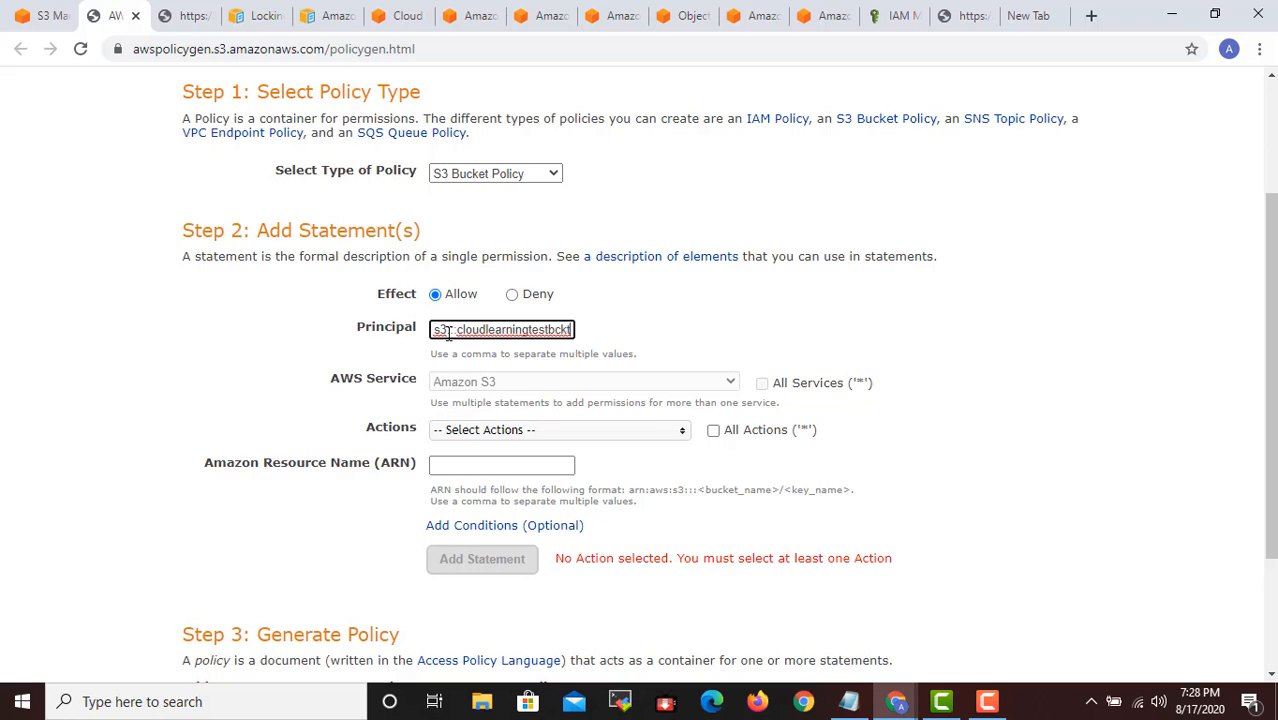
pyautogui.click(520, 379)
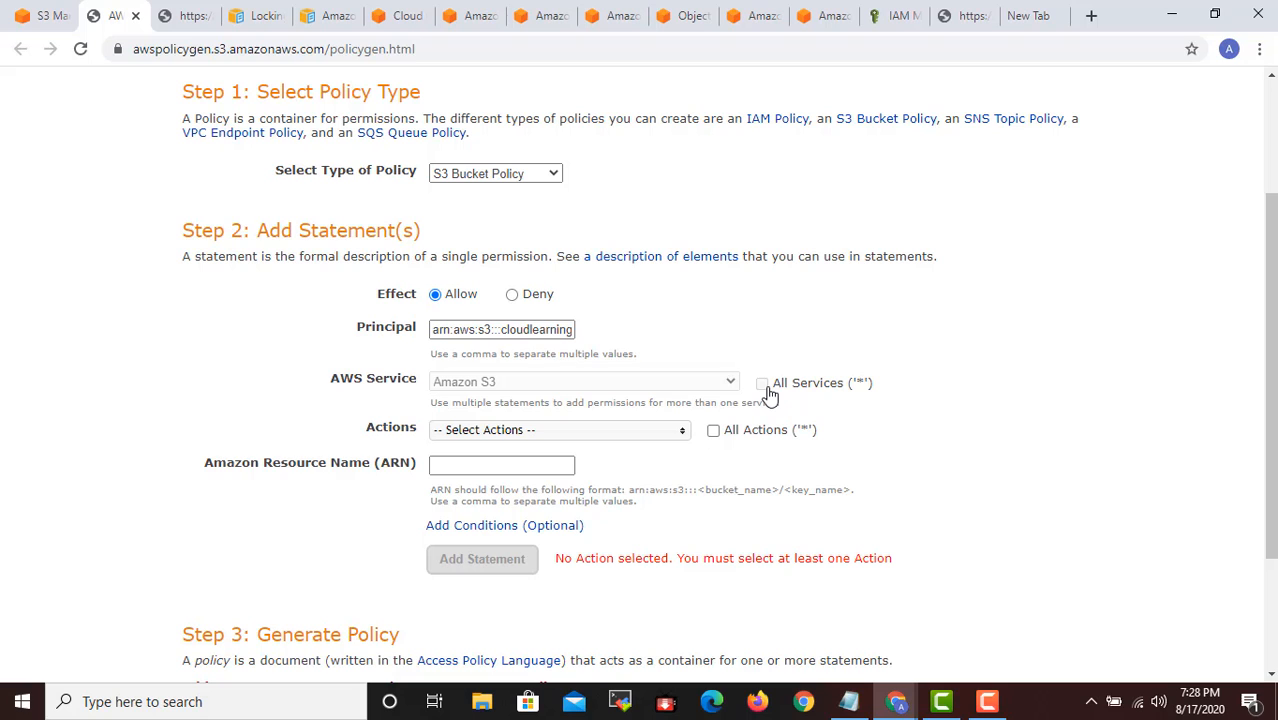
# - Find PutObject in the statement's Actions list and select it as the allowed action
pyautogui.click(600, 437)
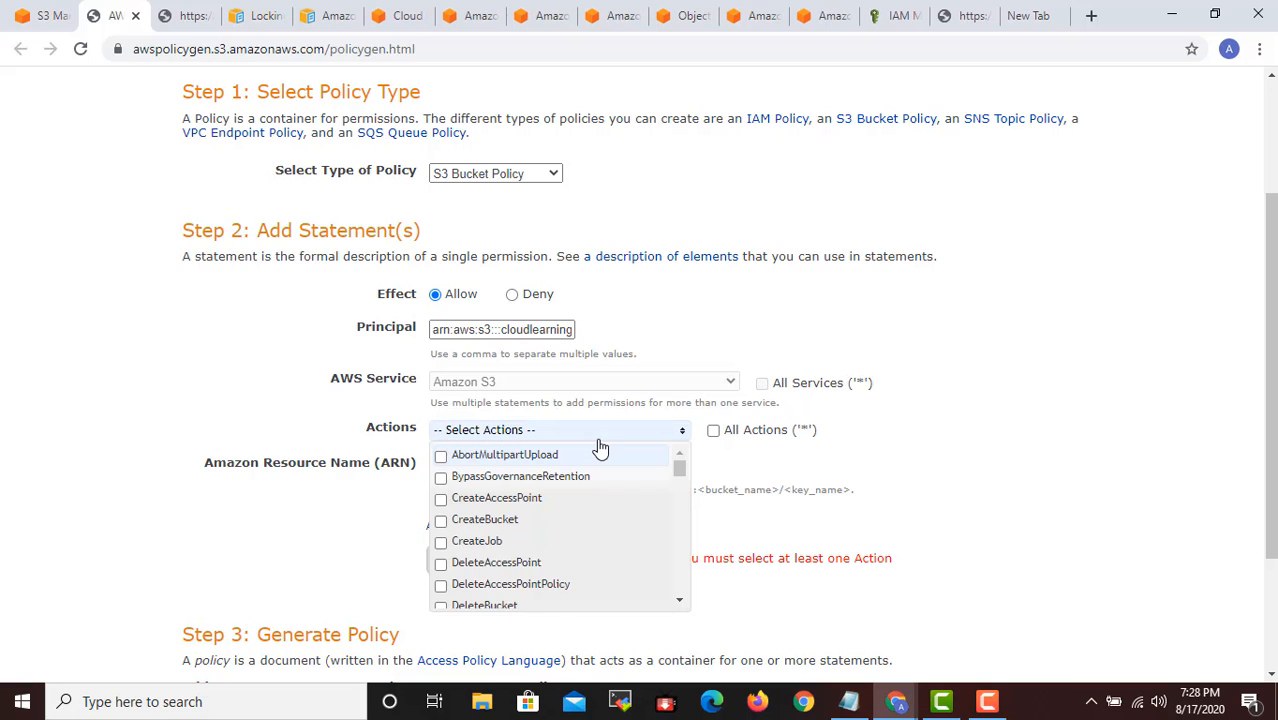
pyautogui.scroll(-2, 621, 400)
pyautogui.moveTo(683, 288)
pyautogui.mouseDown()
pyautogui.moveTo(653, 414)
pyautogui.moveTo(672, 287)
pyautogui.mouseUp()
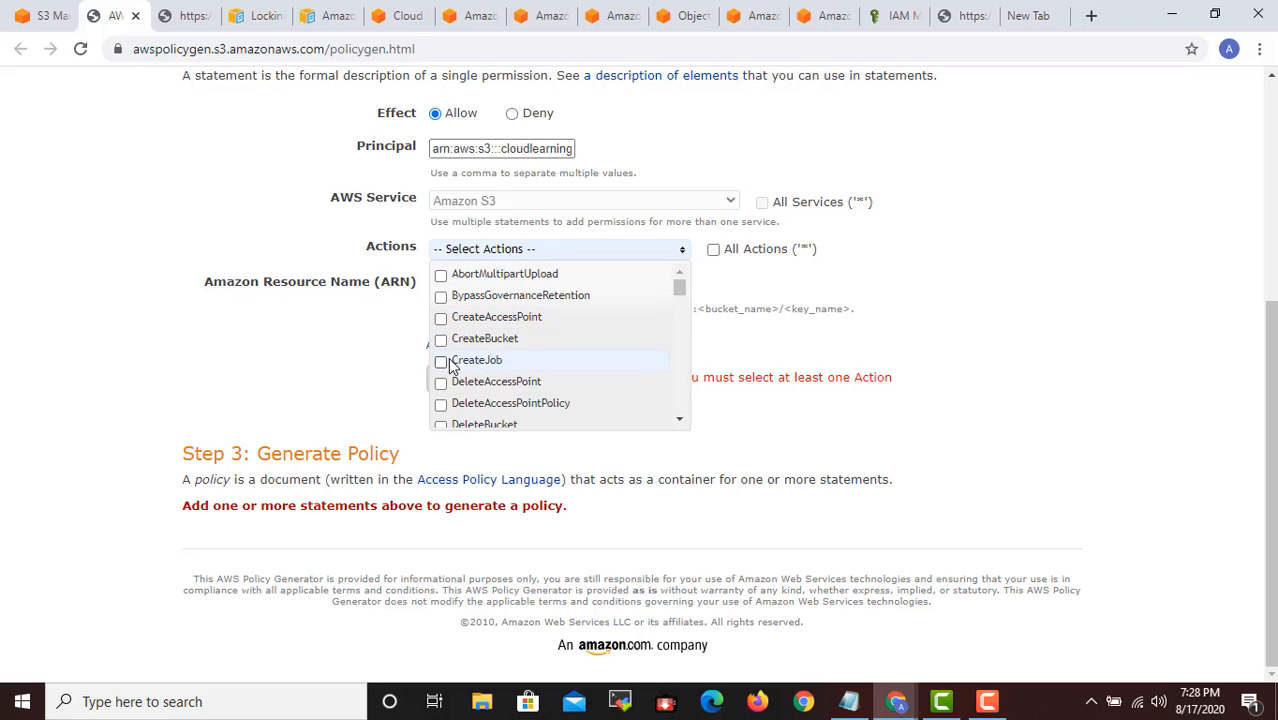
pyautogui.scroll(-1, 447, 360)
pyautogui.scroll(-3, 452, 370)
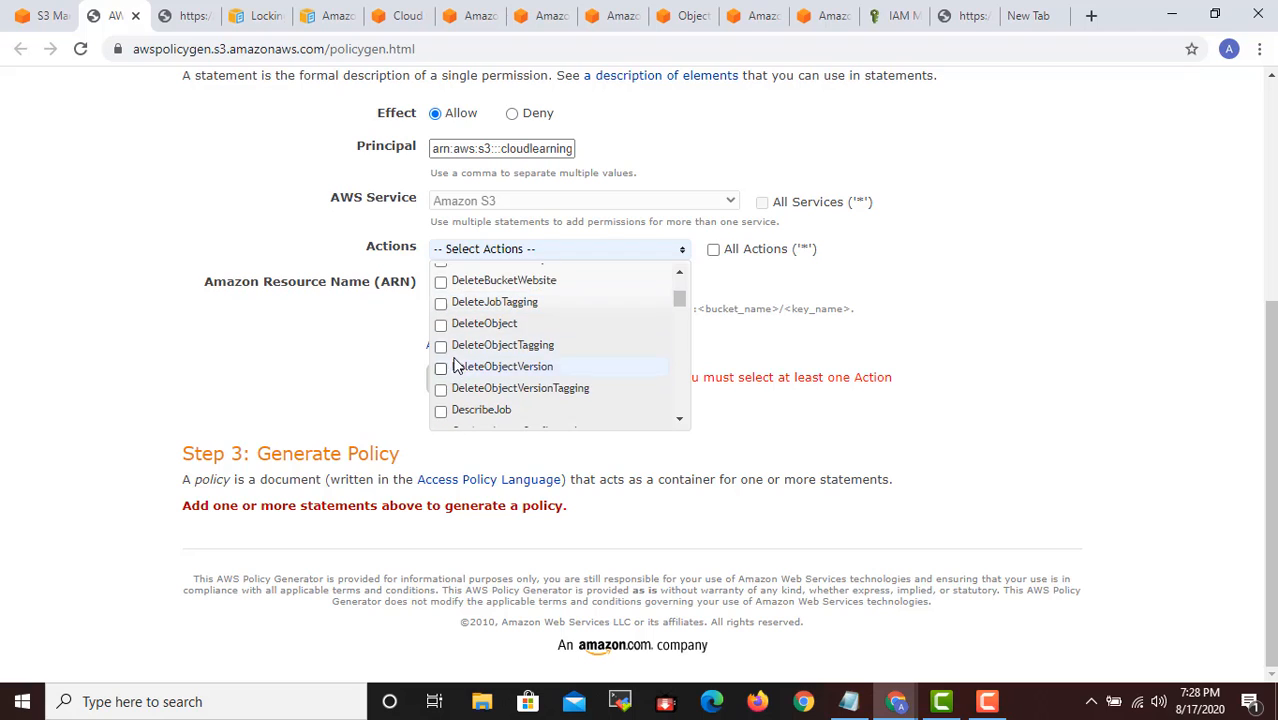
pyautogui.scroll(-3, 458, 390)
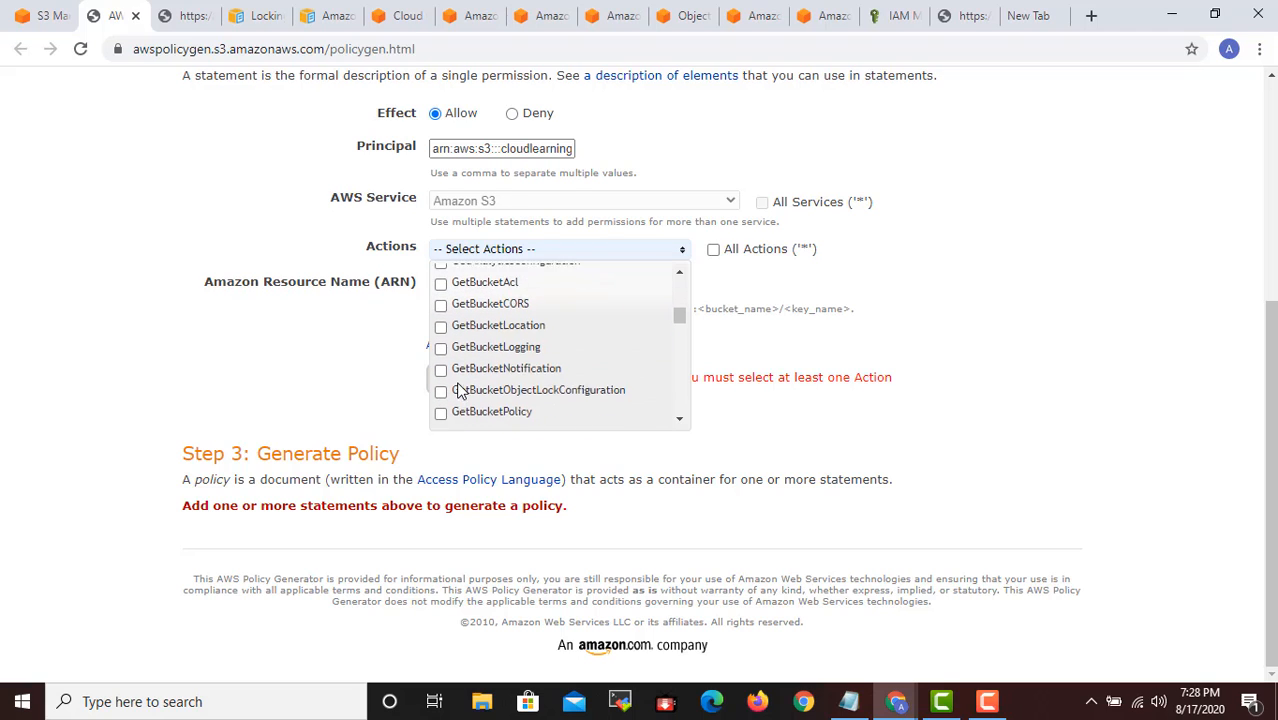
pyautogui.scroll(-4, 458, 390)
pyautogui.scroll(-1, 458, 392)
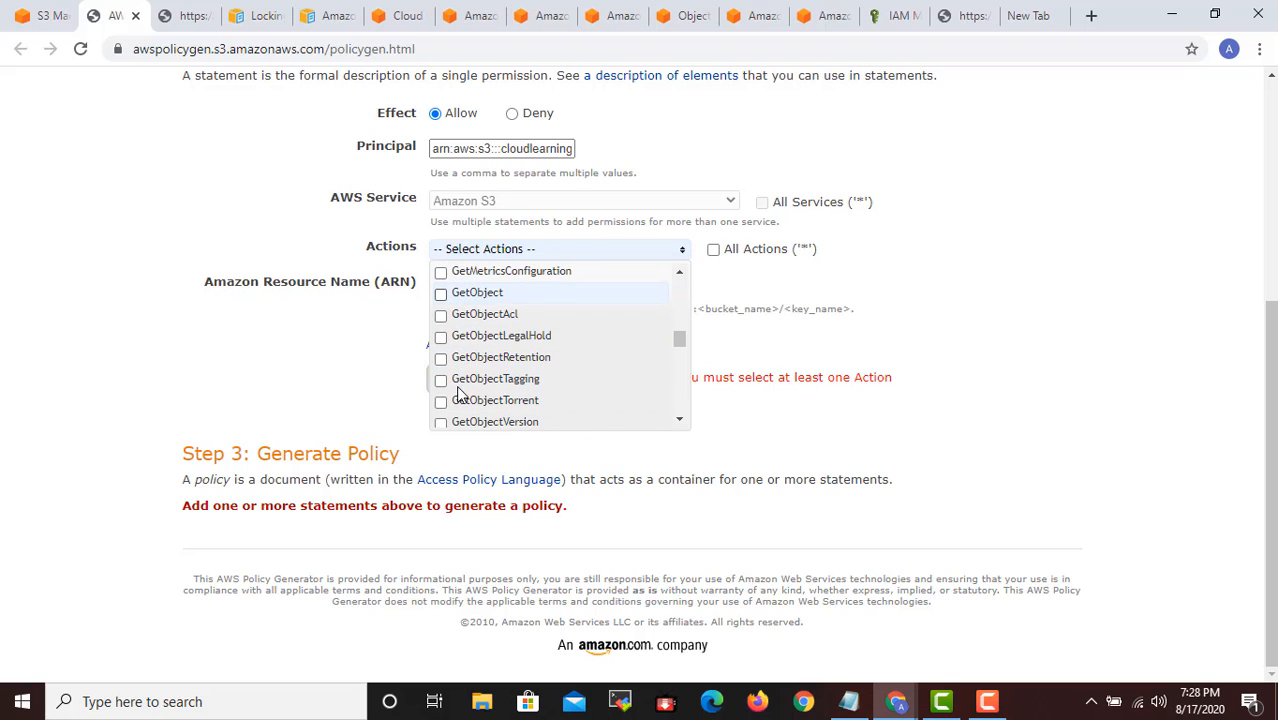
pyautogui.scroll(-2, 462, 392)
pyautogui.scroll(-5, 462, 392)
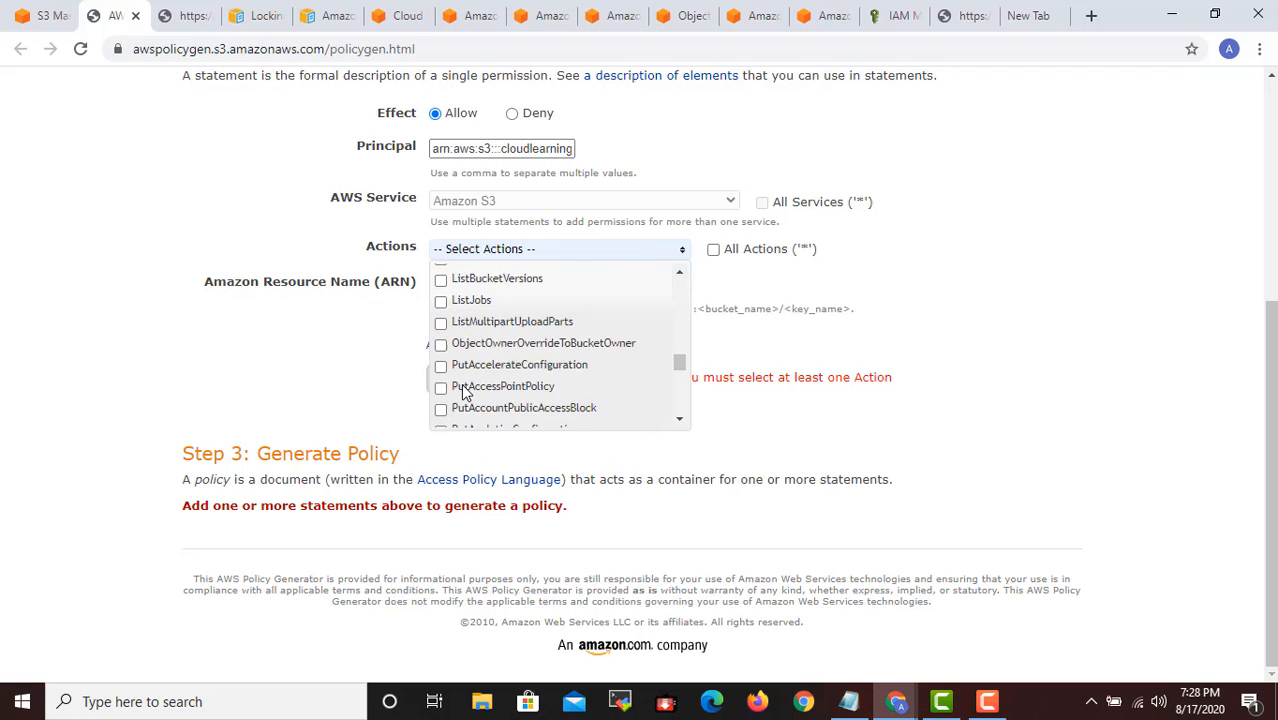
pyautogui.scroll(-2, 468, 383)
pyautogui.scroll(-1, 470, 383)
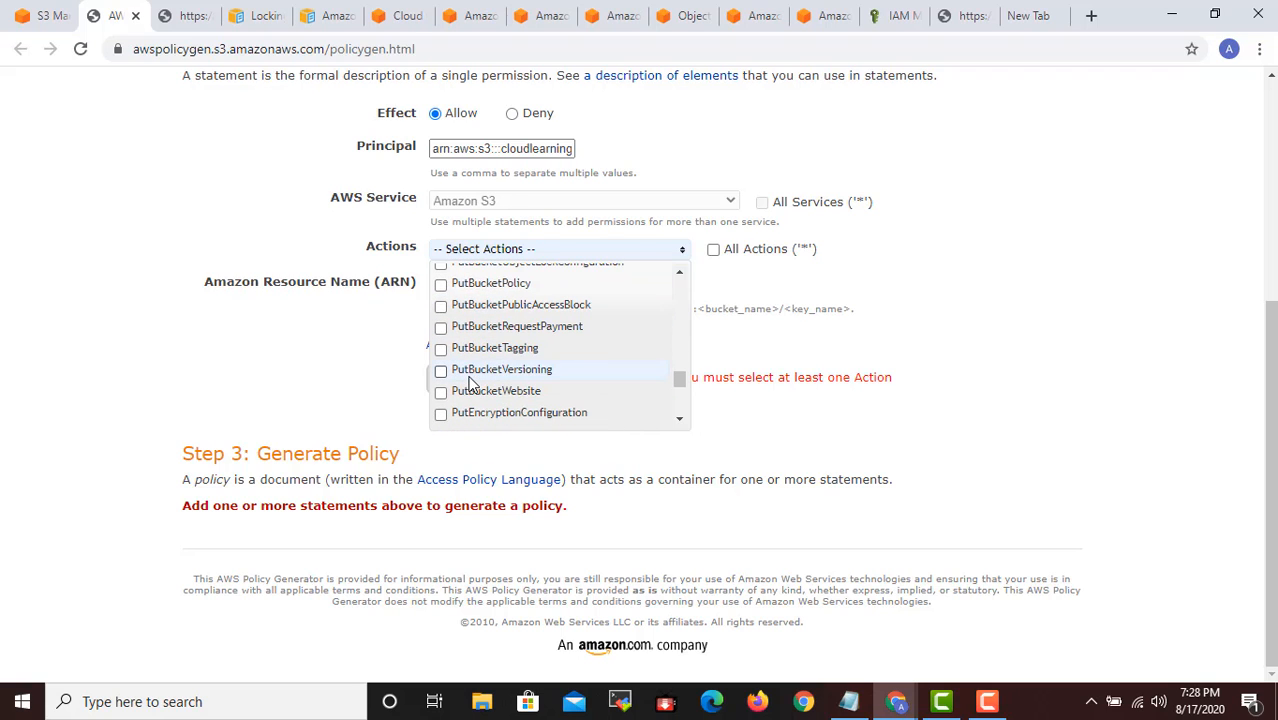
pyautogui.scroll(1, 470, 383)
pyautogui.scroll(-3, 472, 385)
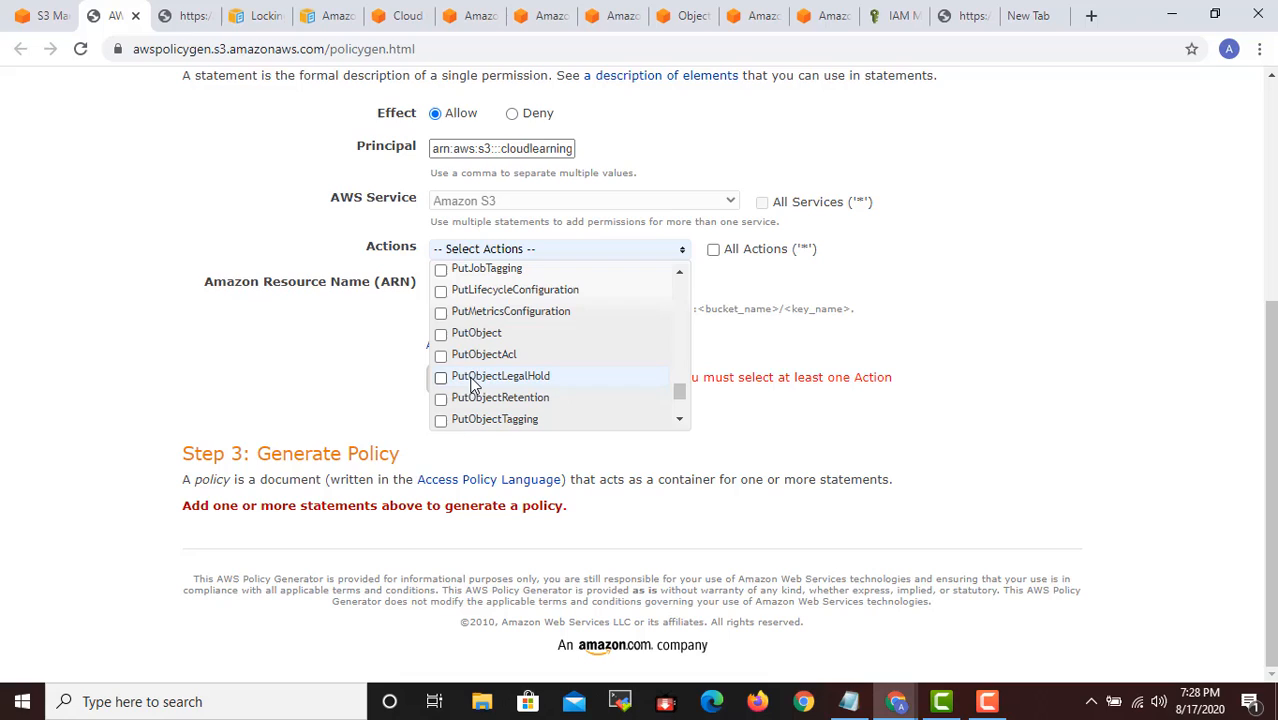
pyautogui.click(441, 333)
pyautogui.click(870, 288)
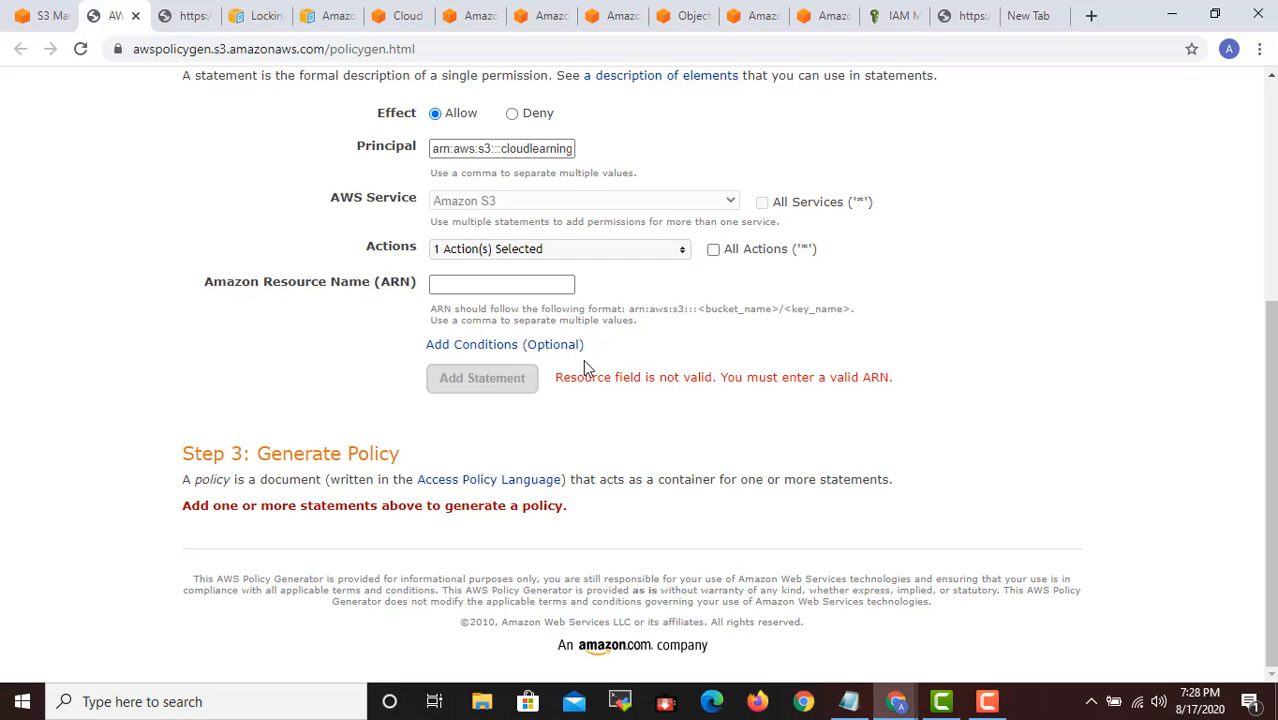
# - Paste arn:aws:s3:::cloudlearningtestbckt as the statement's Amazon Resource Name and clear the Principal
pyautogui.click(460, 284)
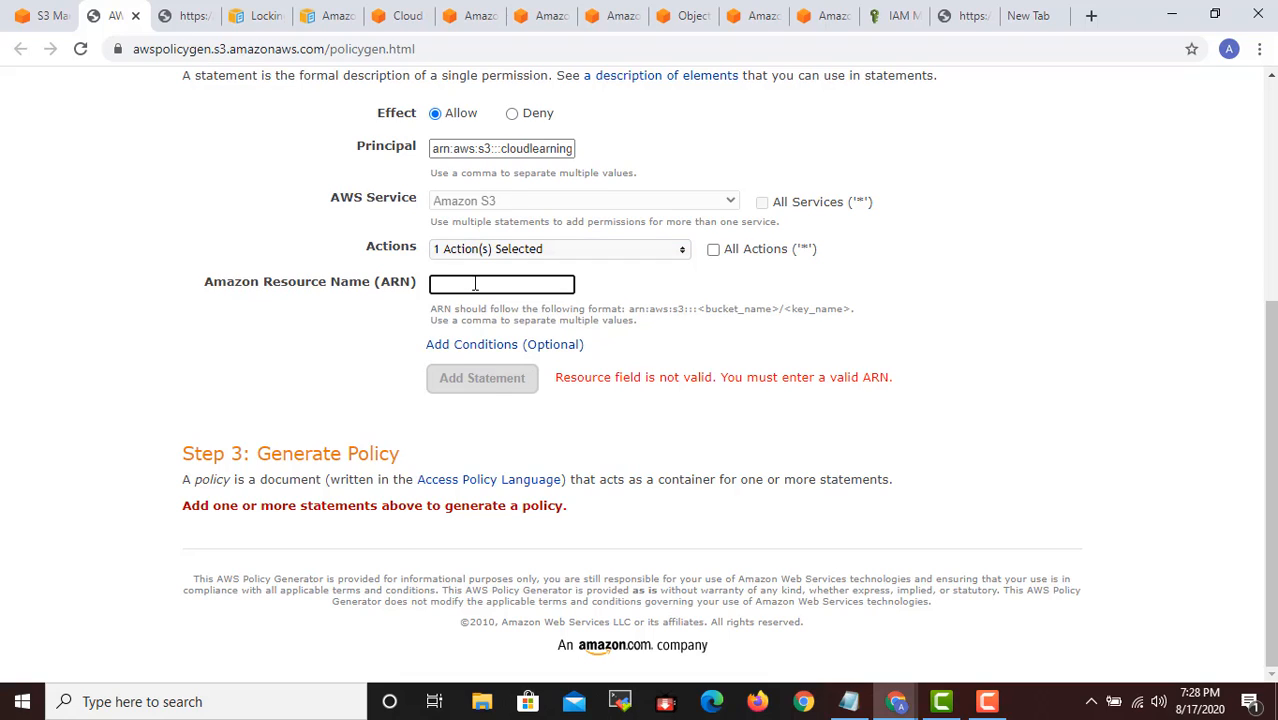
pyautogui.hotkey('ctrl', 'v')
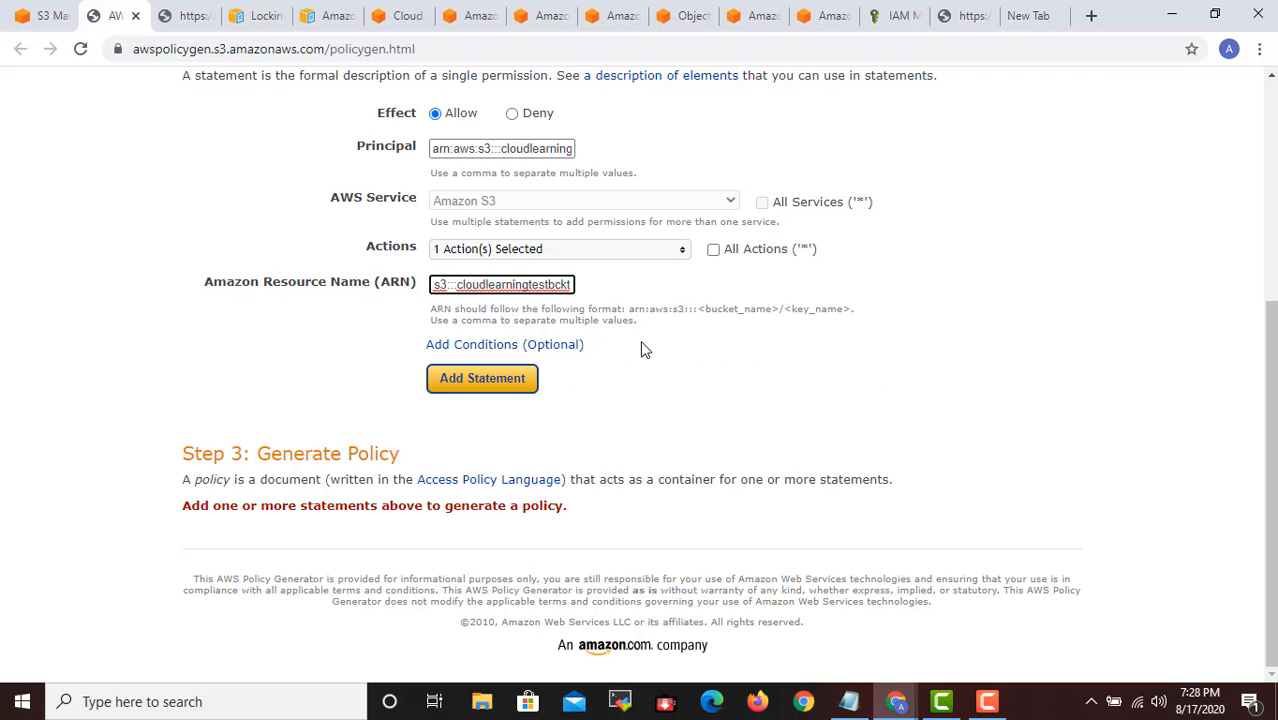
pyautogui.scroll(3, 643, 349)
pyautogui.click(525, 429)
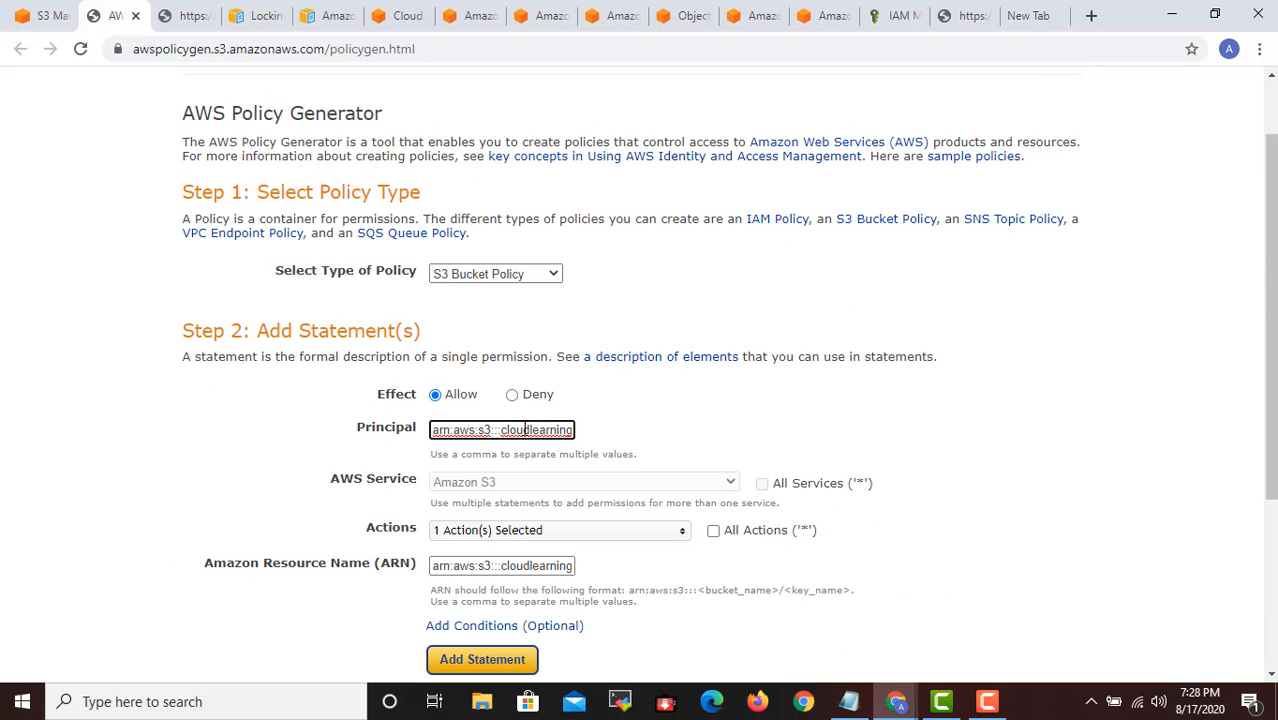
pyautogui.hotkey('ctrl', 'a')
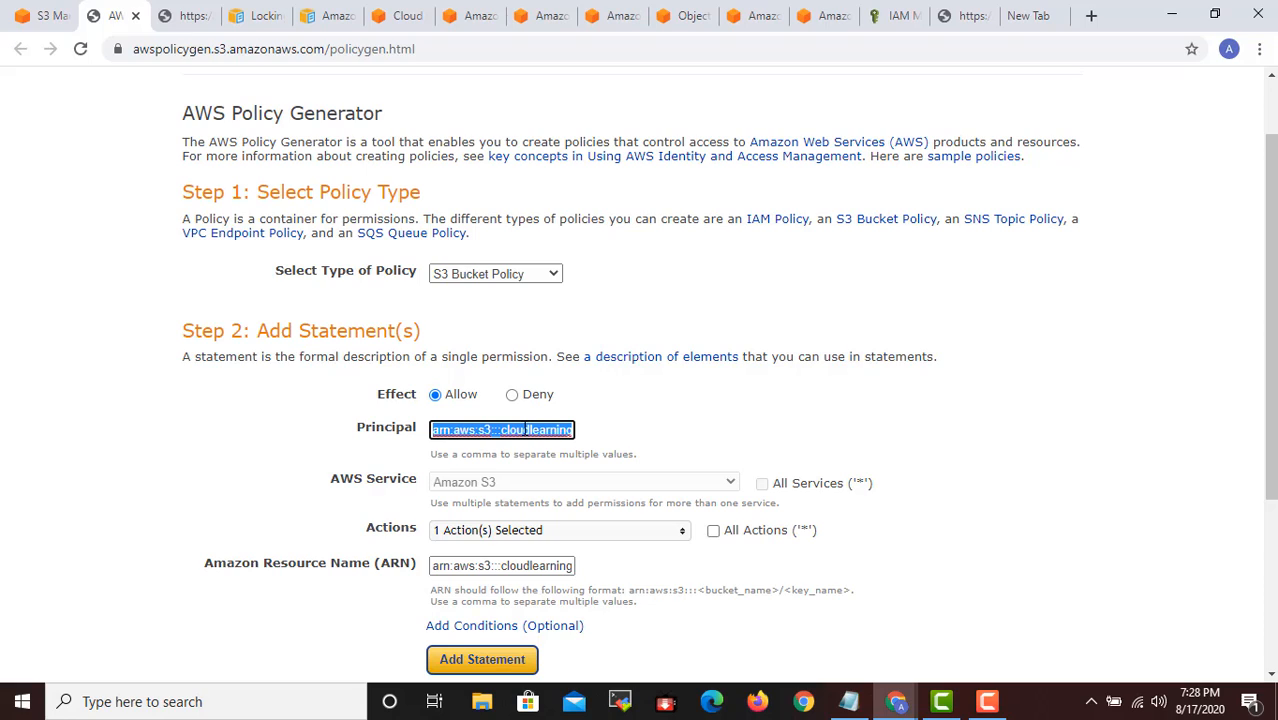
pyautogui.press('BackSpace')
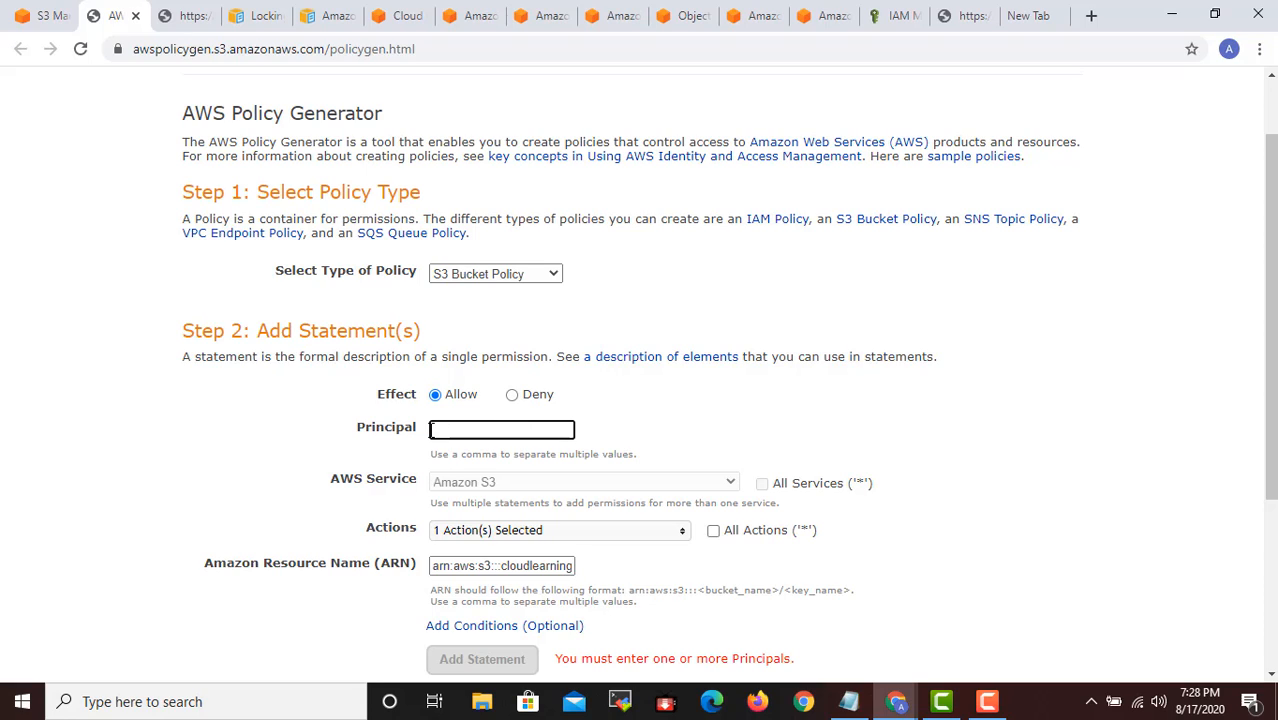
# - Copy the ARN of the existing IAM user from the IAM console and paste it as the Principal in the Policy Generator
pyautogui.click(45, 15)
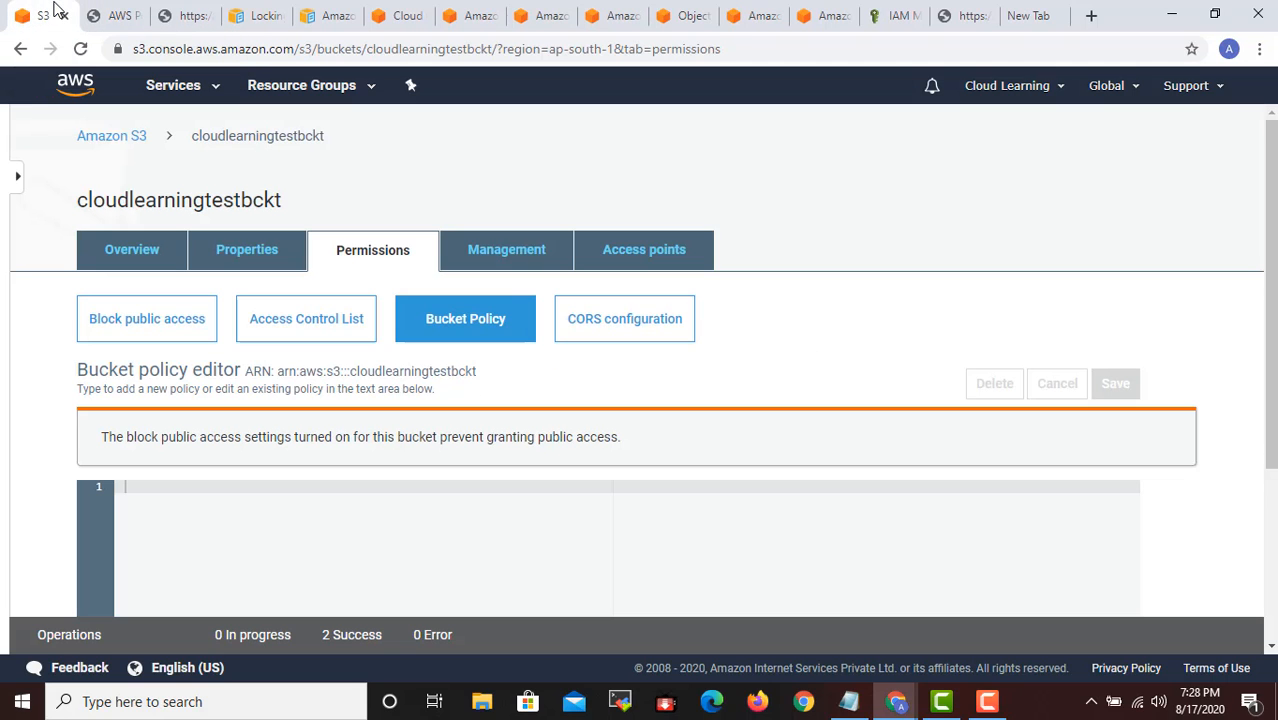
pyautogui.click(903, 15)
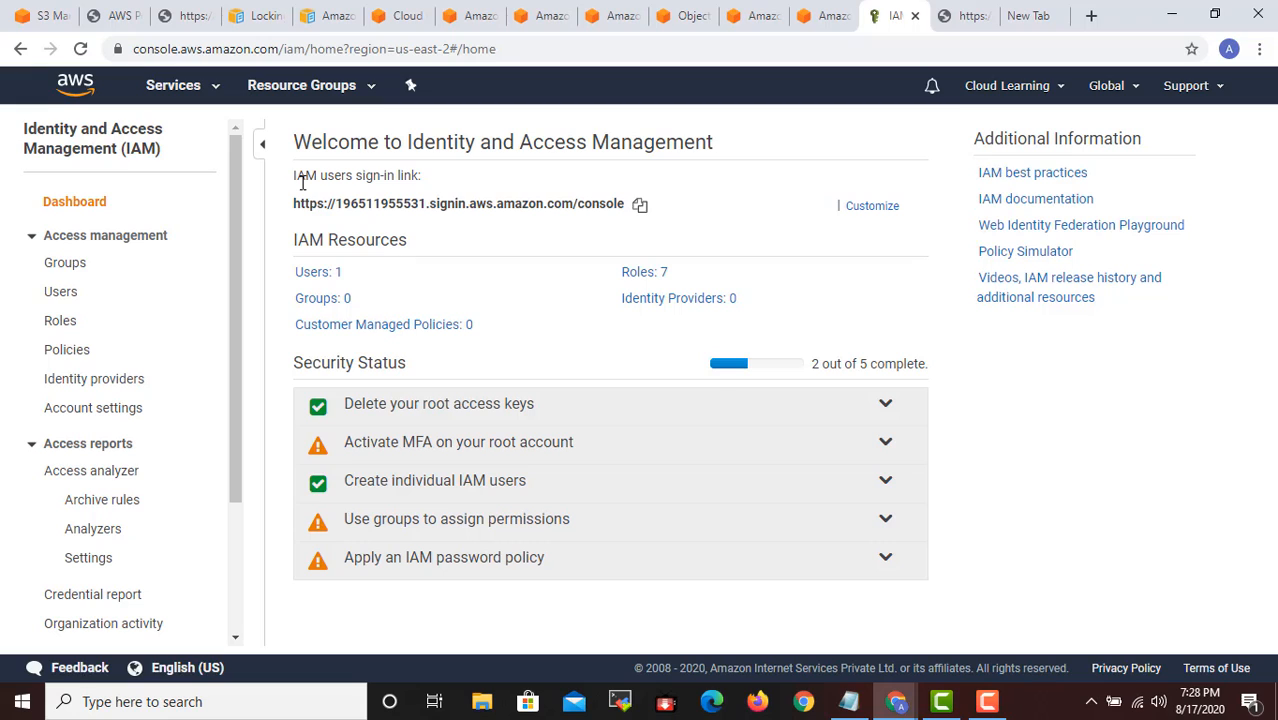
pyautogui.click(62, 294)
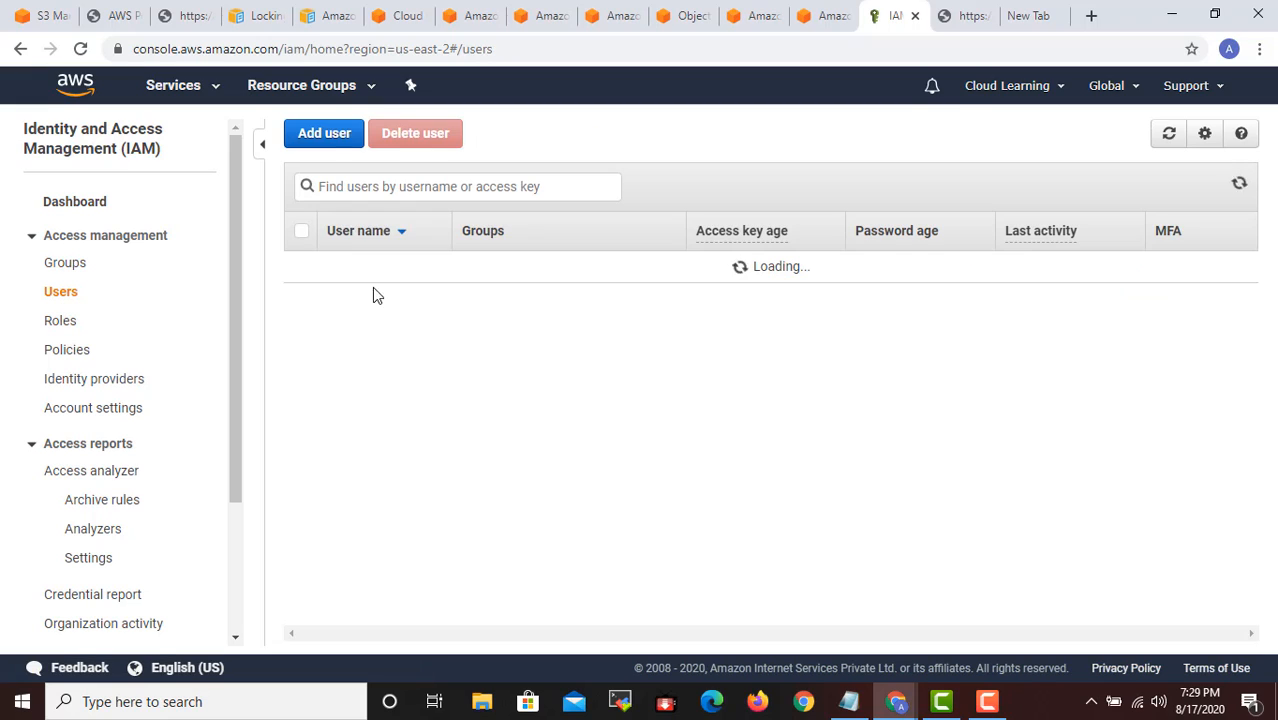
pyautogui.click(336, 266)
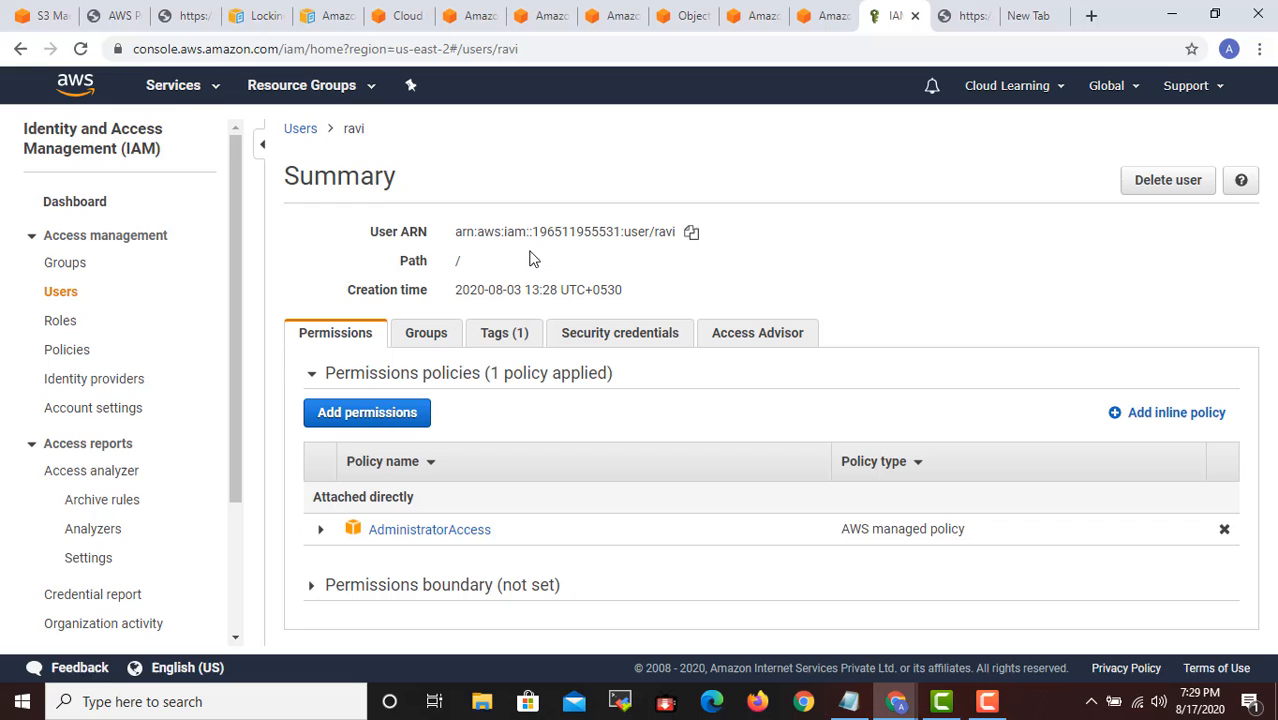
pyautogui.click(56, 15)
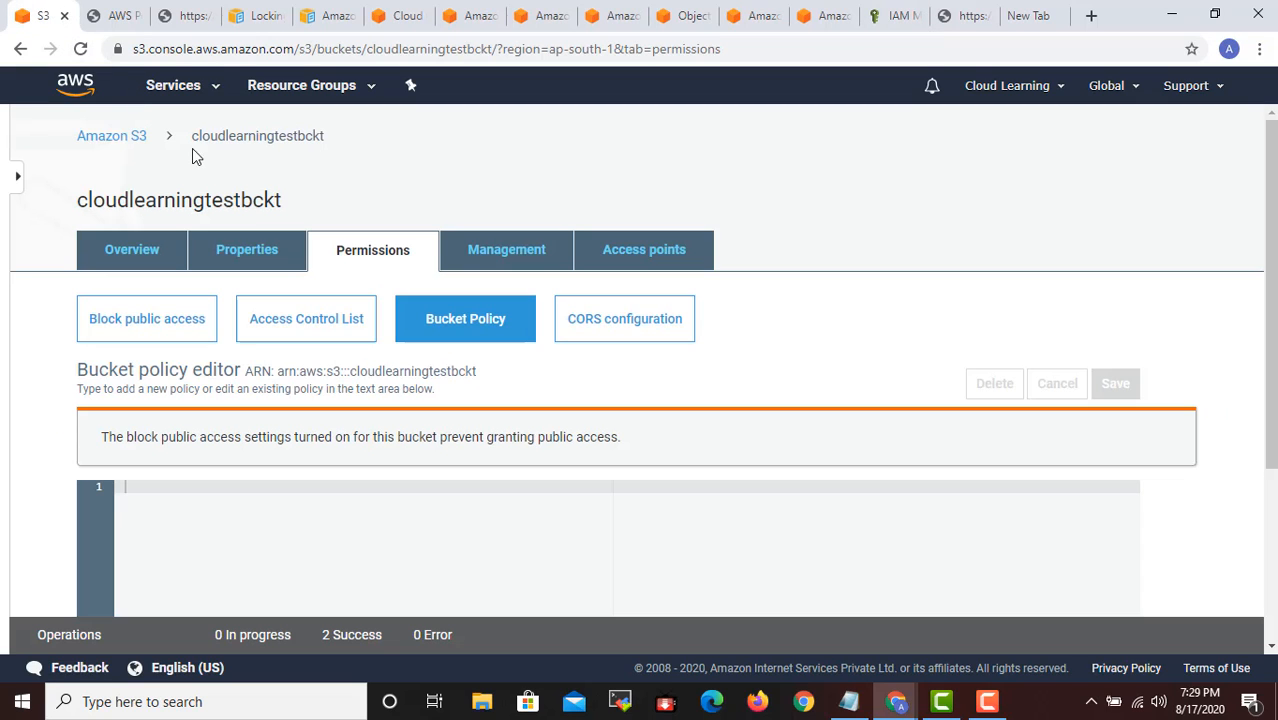
pyautogui.click(104, 10)
pyautogui.click(483, 430)
pyautogui.hotkey('ctrl', 'v')
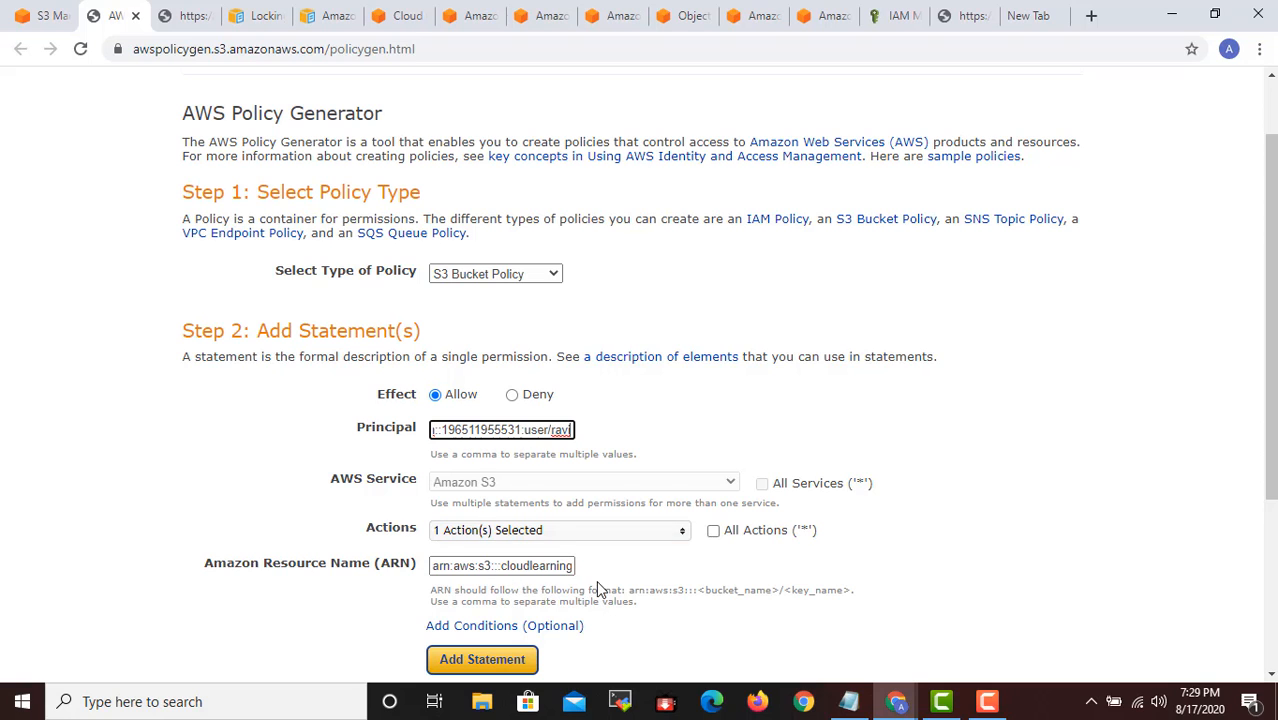
# - Add the Allow statement for s3:PutObject and generate the policy's JSON document
pyautogui.scroll(-2, 596, 588)
pyautogui.click(490, 472)
pyautogui.scroll(-3, 655, 500)
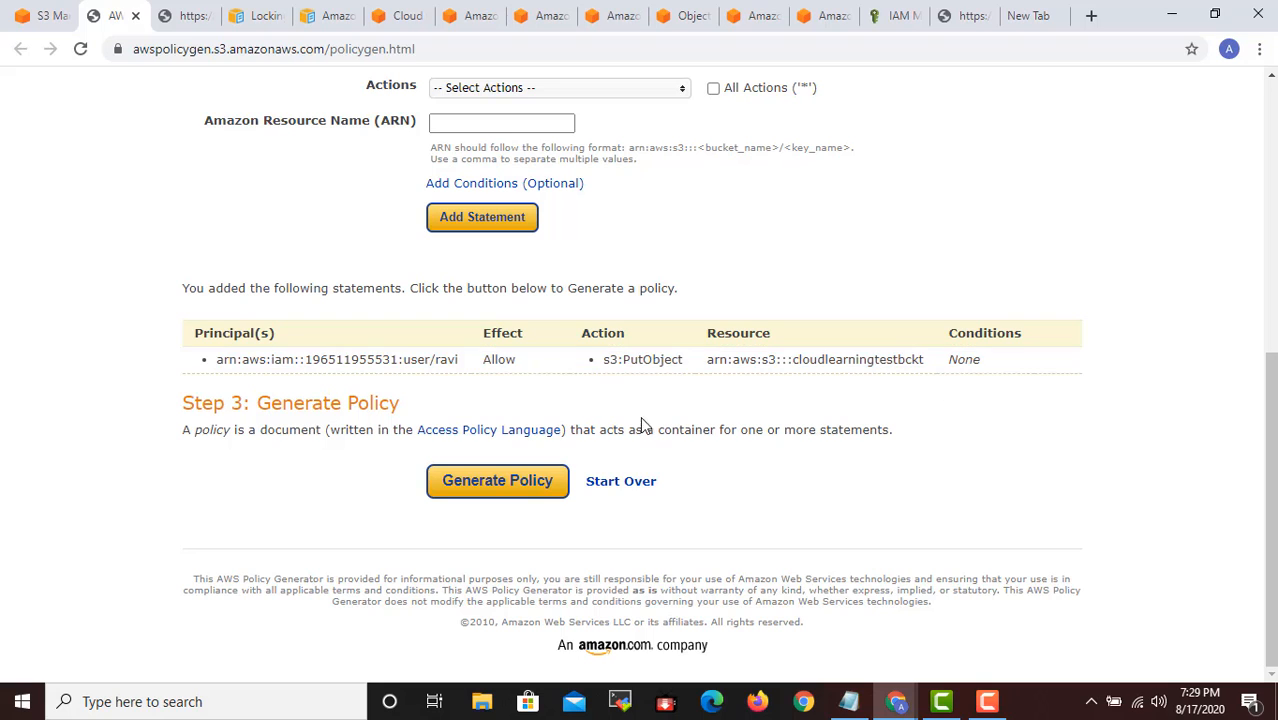
pyautogui.click(533, 485)
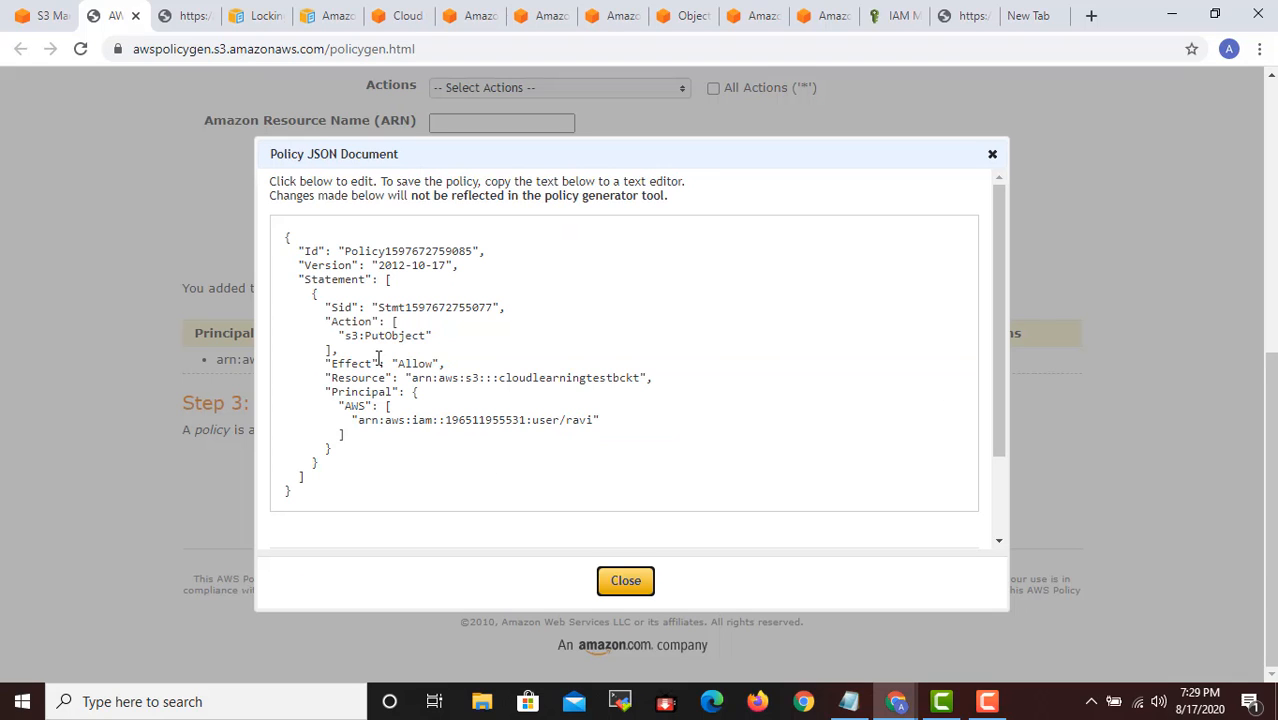
# - Copy the generated policy JSON into the Bucket policy editor of cloudlearningtestbckt and try to save it
pyautogui.moveTo(283, 238); pyautogui.dragTo(420, 485)
pyautogui.hotkey('ctrl', 'c')
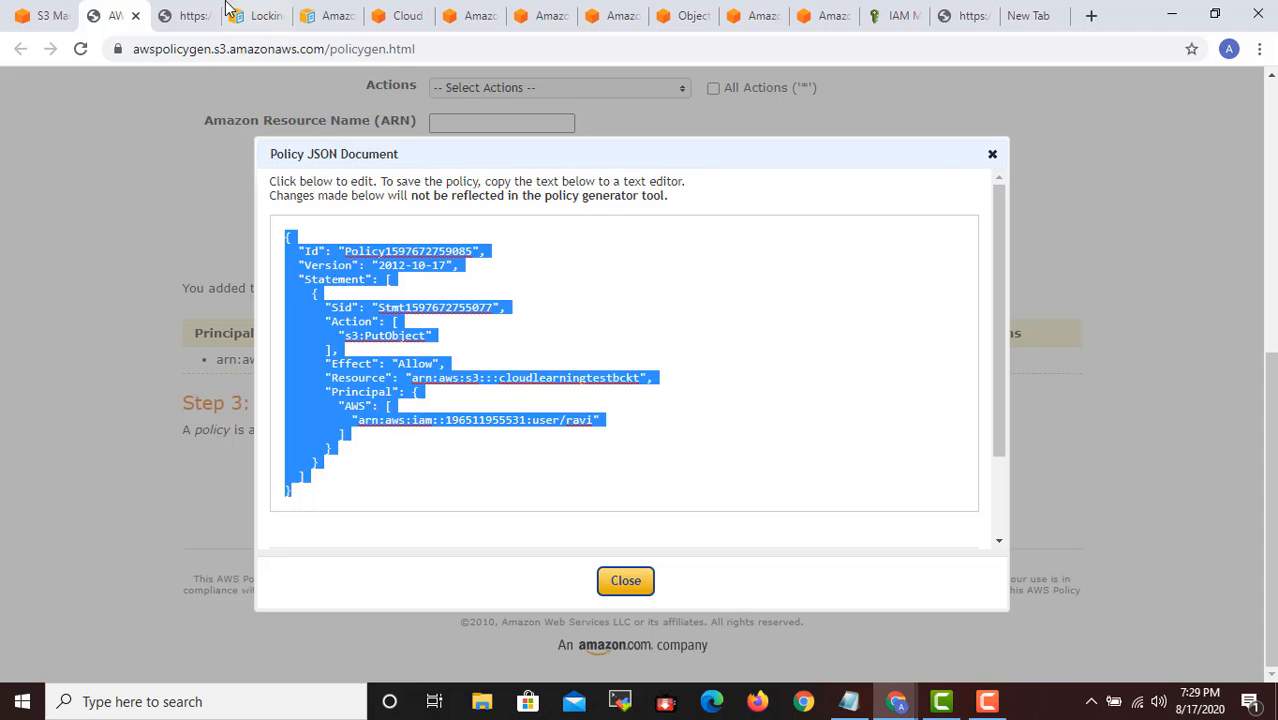
pyautogui.click(42, 15)
pyautogui.hotkey('ctrl', 'v')
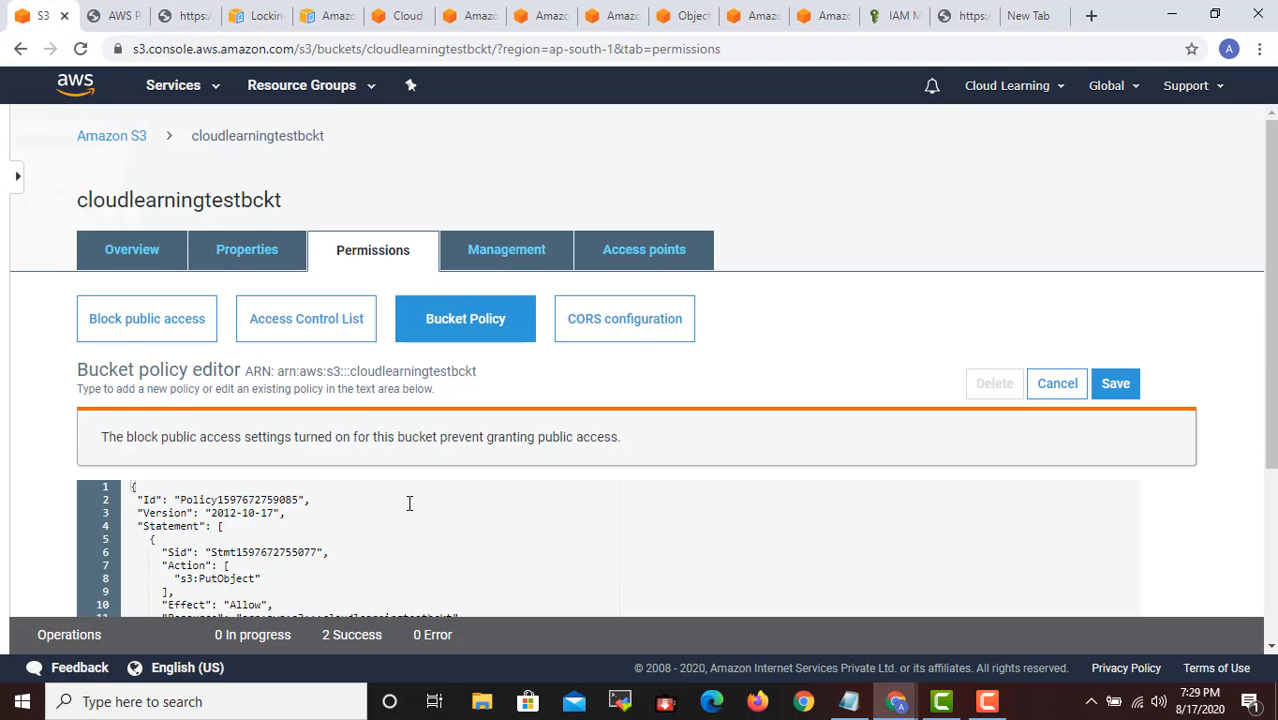
pyautogui.scroll(-2, 554, 472)
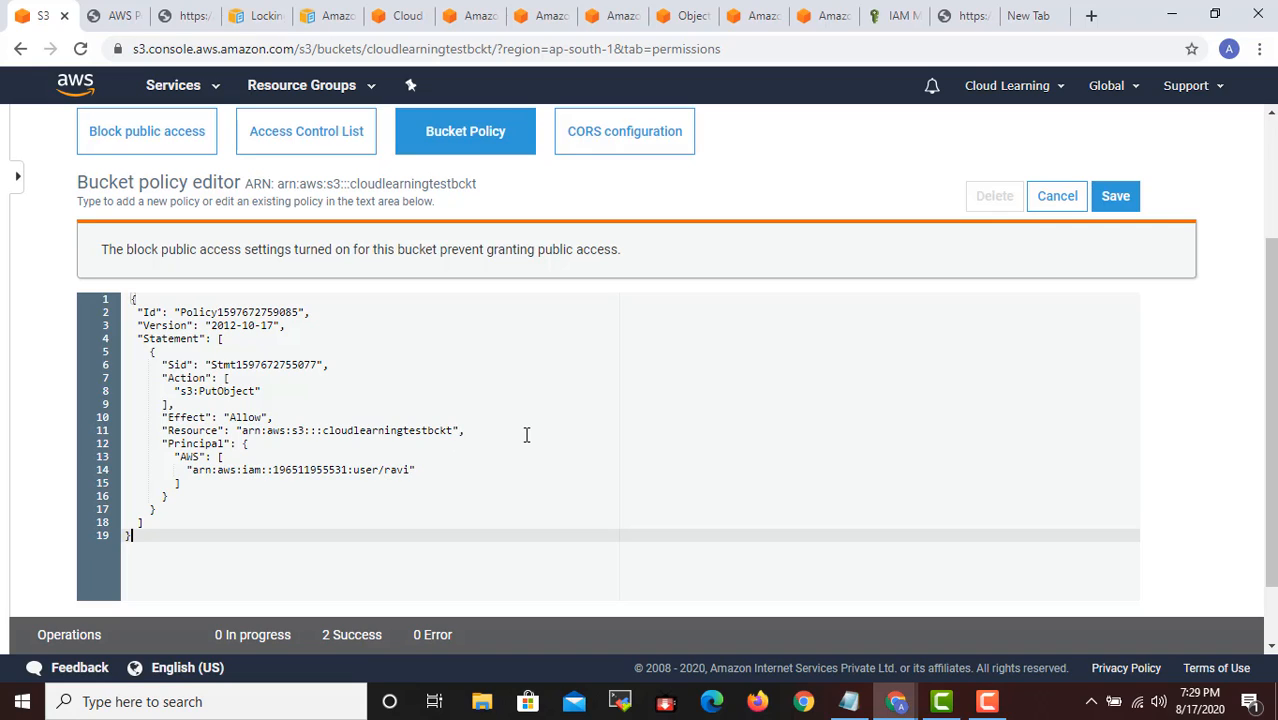
pyautogui.click(1115, 196)
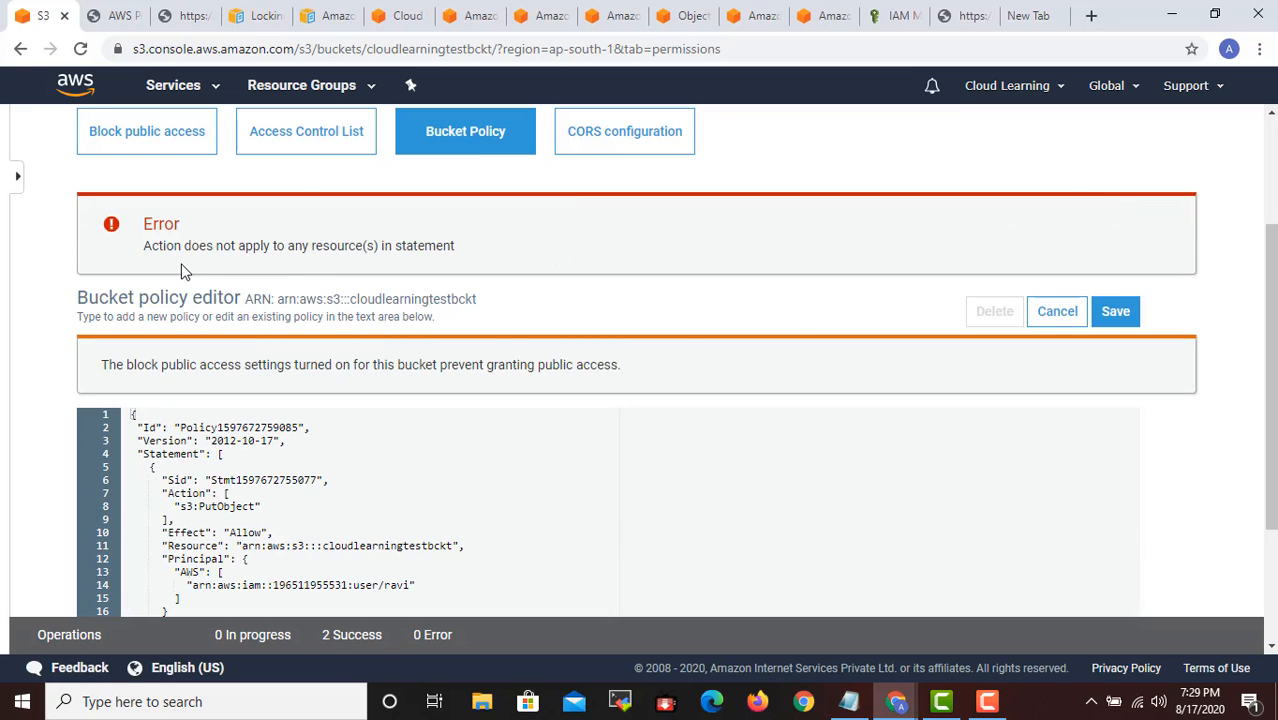
# - Examine the save error and the pasted bucket policy, checking them against the IAM user's attached permissions and the generated policy JSON
pyautogui.scroll(-1, 485, 303)
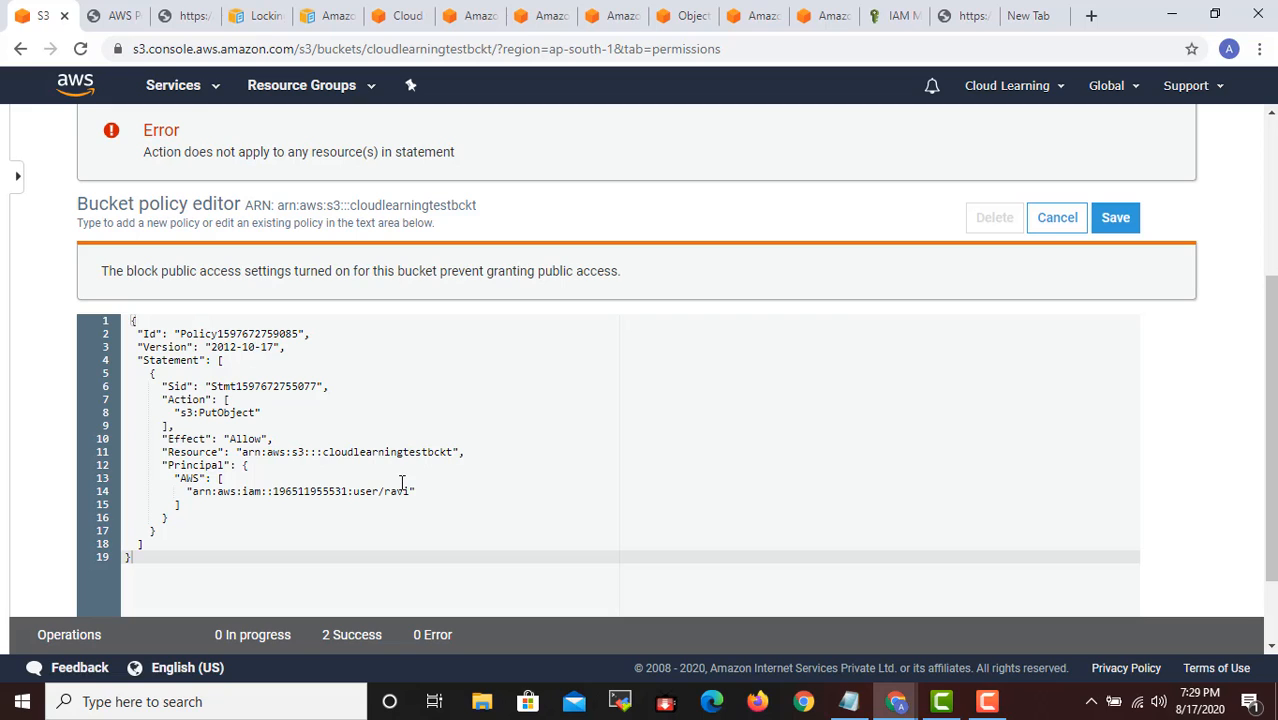
pyautogui.click(900, 15)
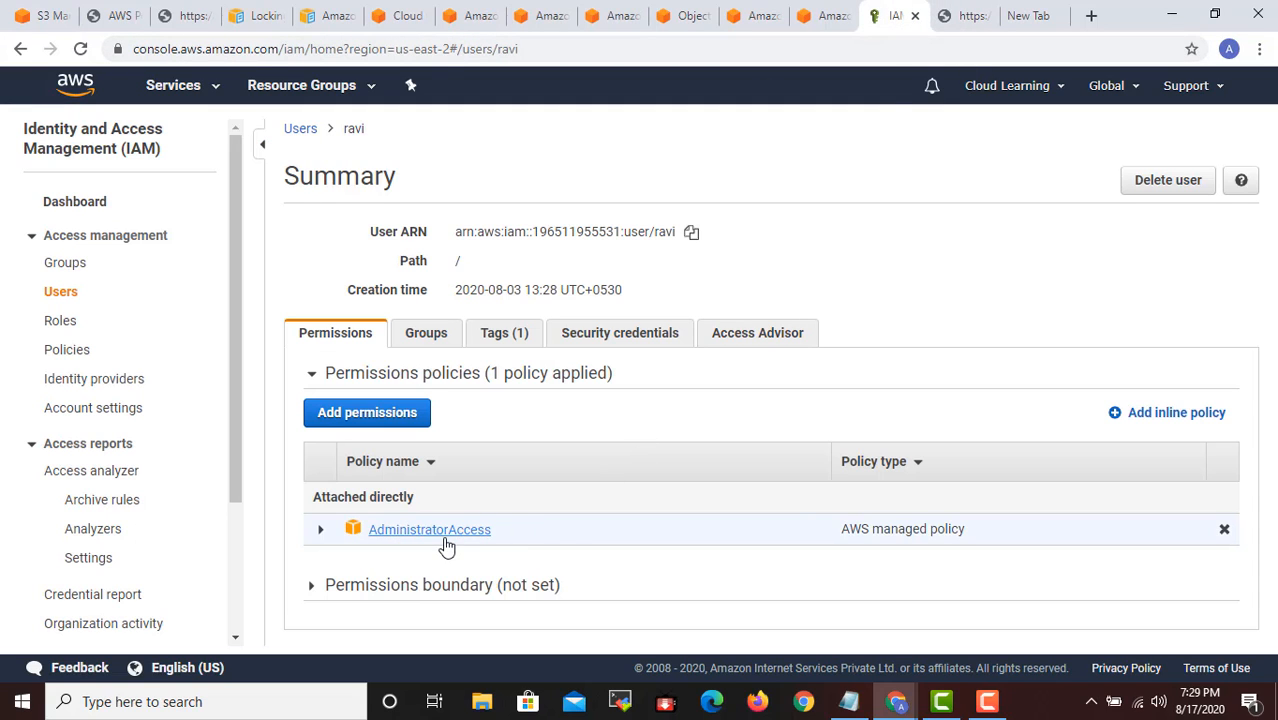
pyautogui.click(71, 26)
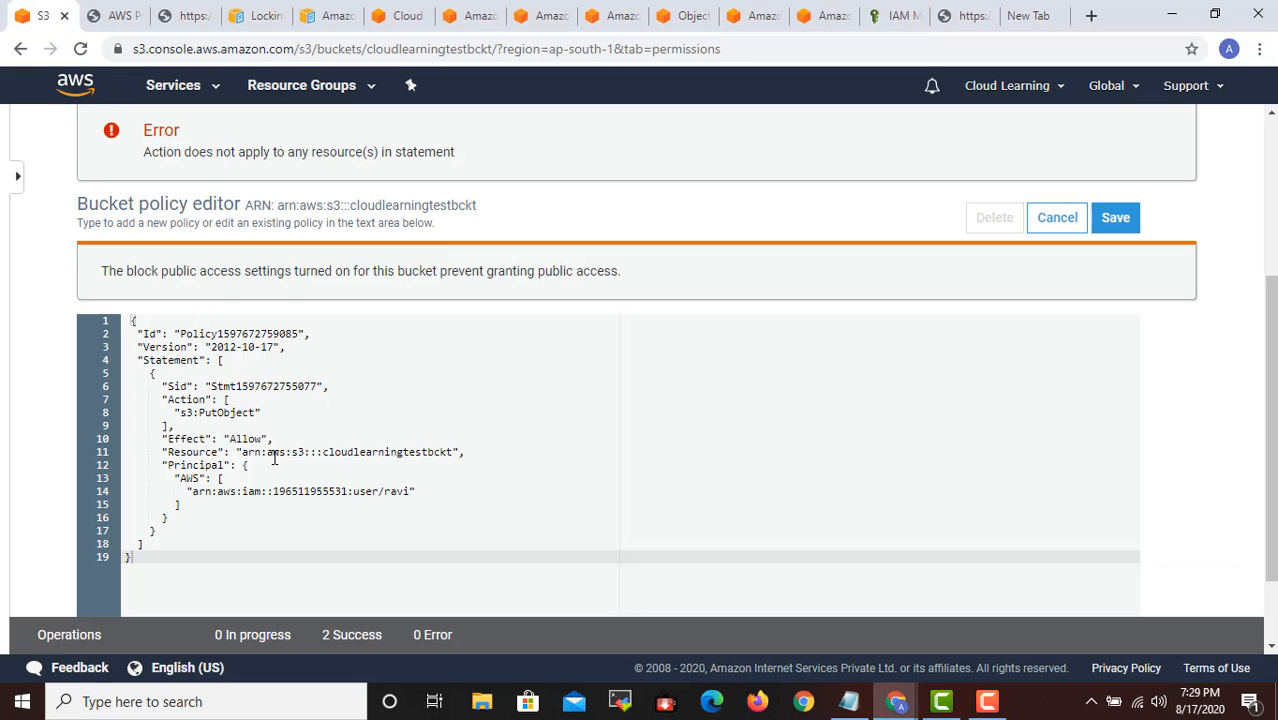
pyautogui.click(120, 15)
pyautogui.hotkey('ctrl', 'a')
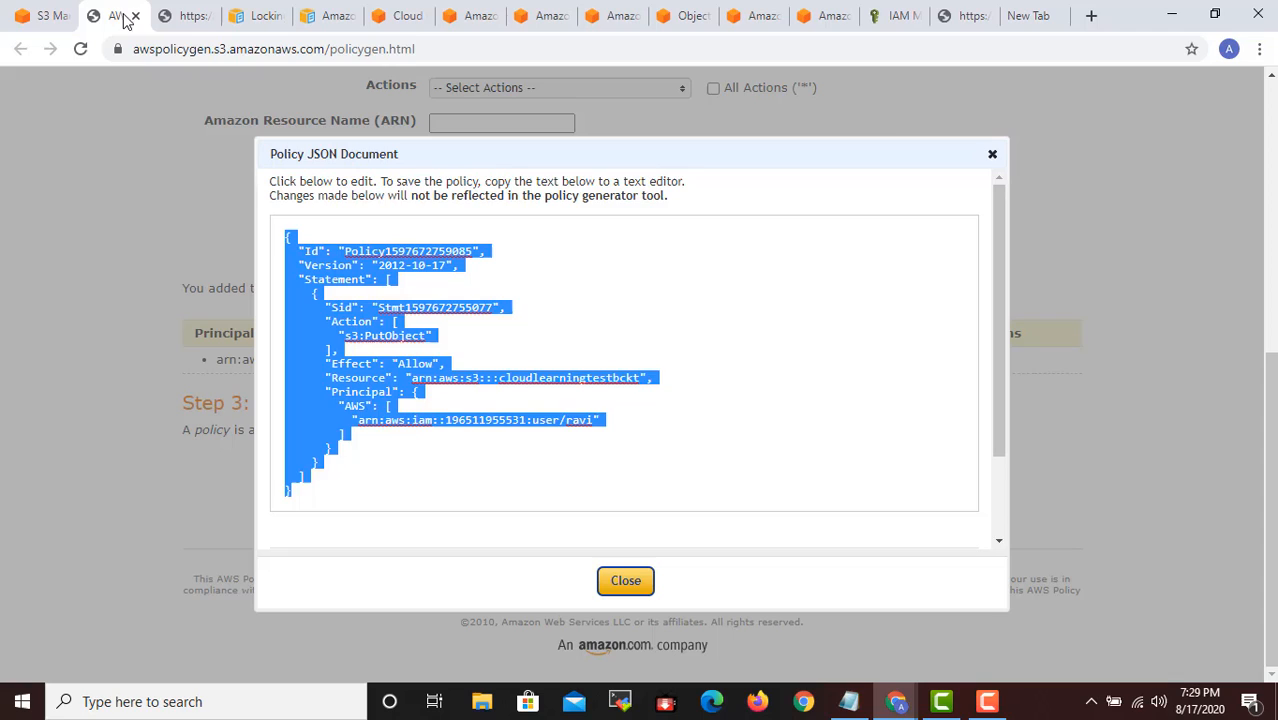
pyautogui.click(549, 406)
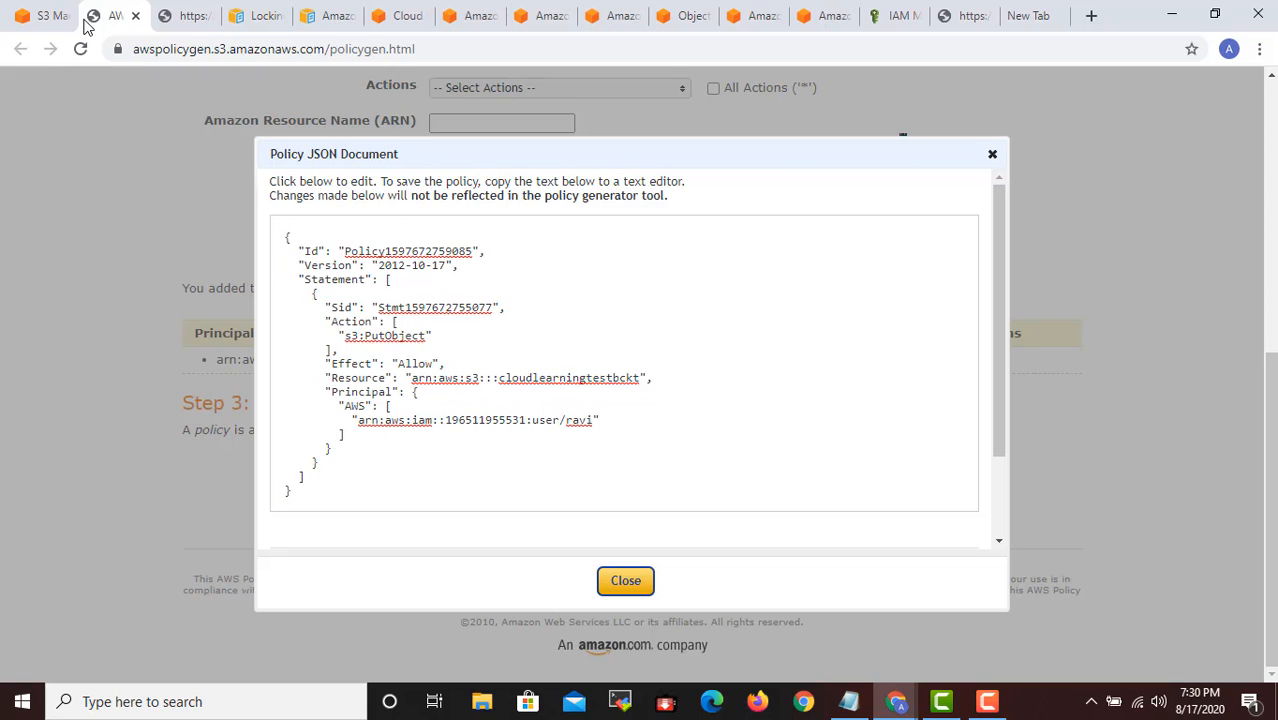
pyautogui.click(48, 15)
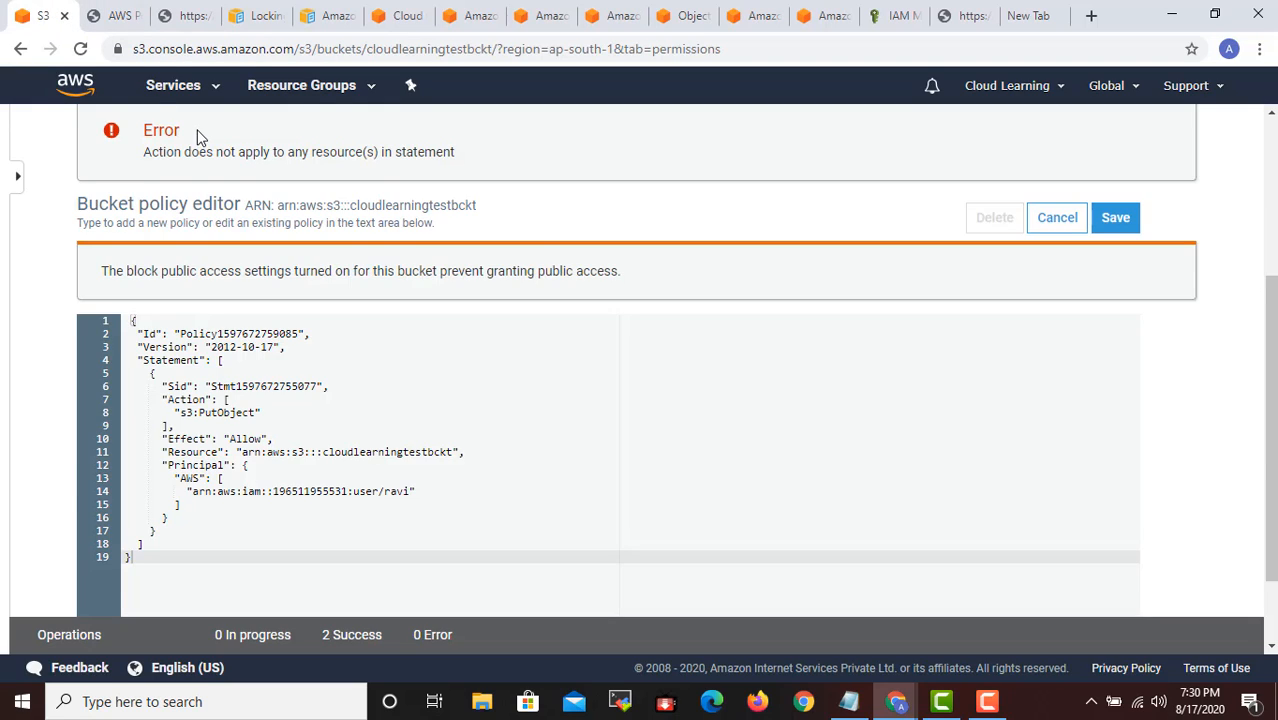
pyautogui.scroll(3, 442, 266)
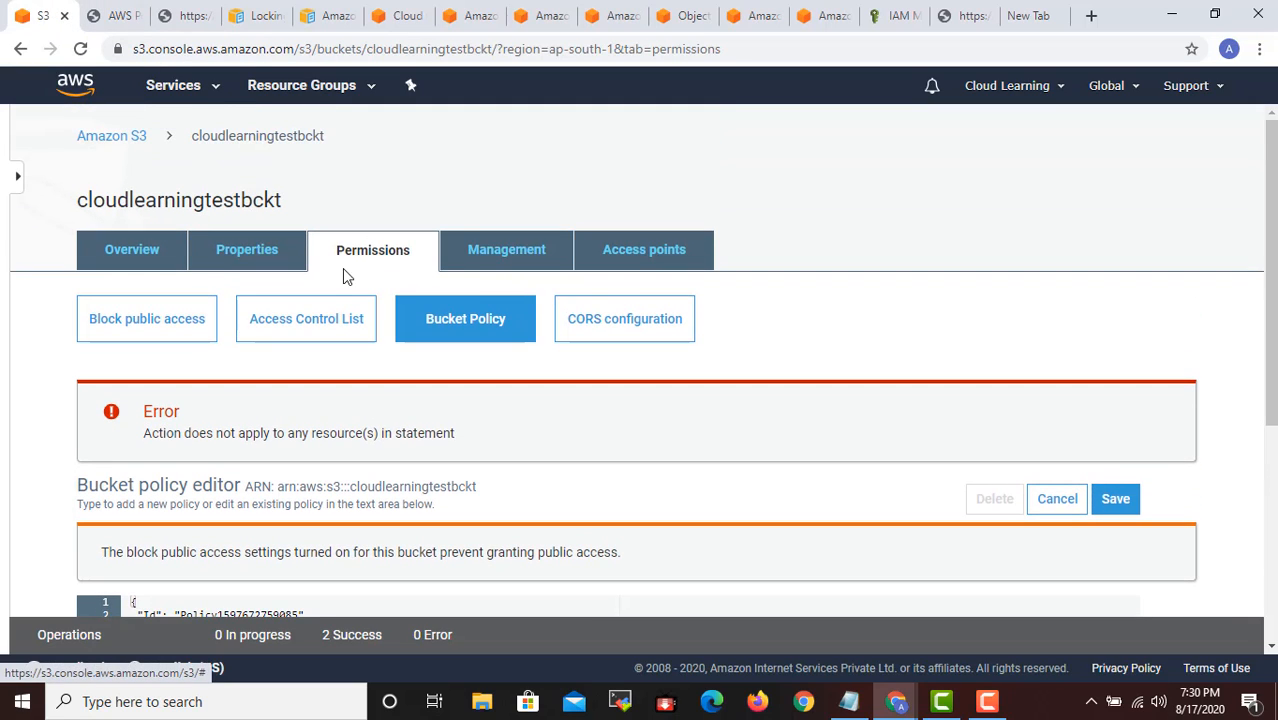
pyautogui.scroll(-2, 335, 340)
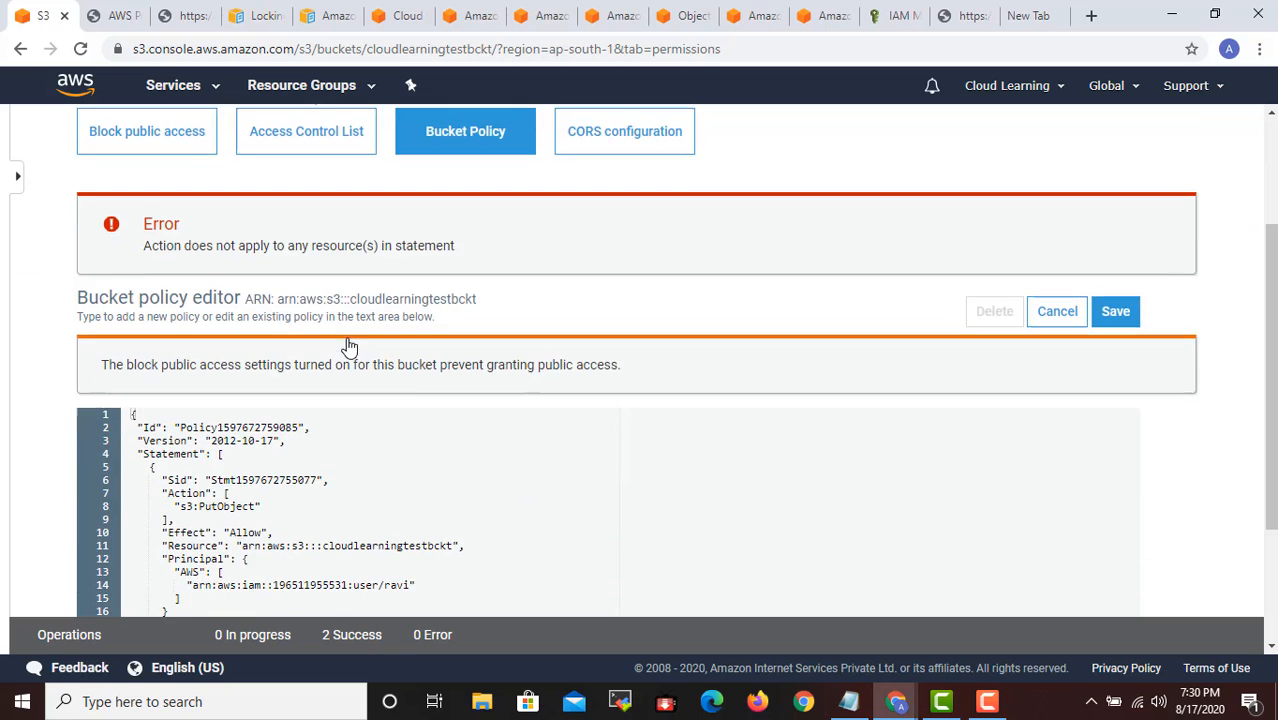
pyautogui.scroll(-2, 360, 390)
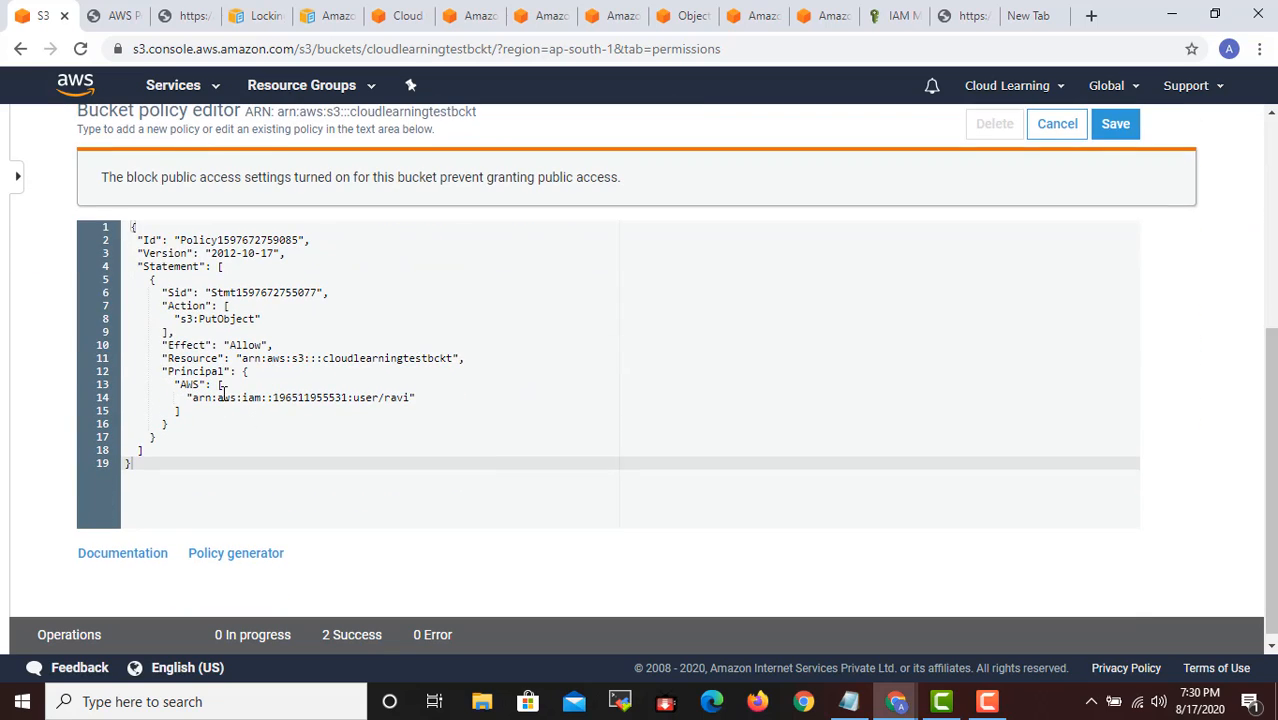
# - Recheck the bucket policy's Resource line and the save error, and look at the IAM user's attached permissions
pyautogui.click(456, 358)
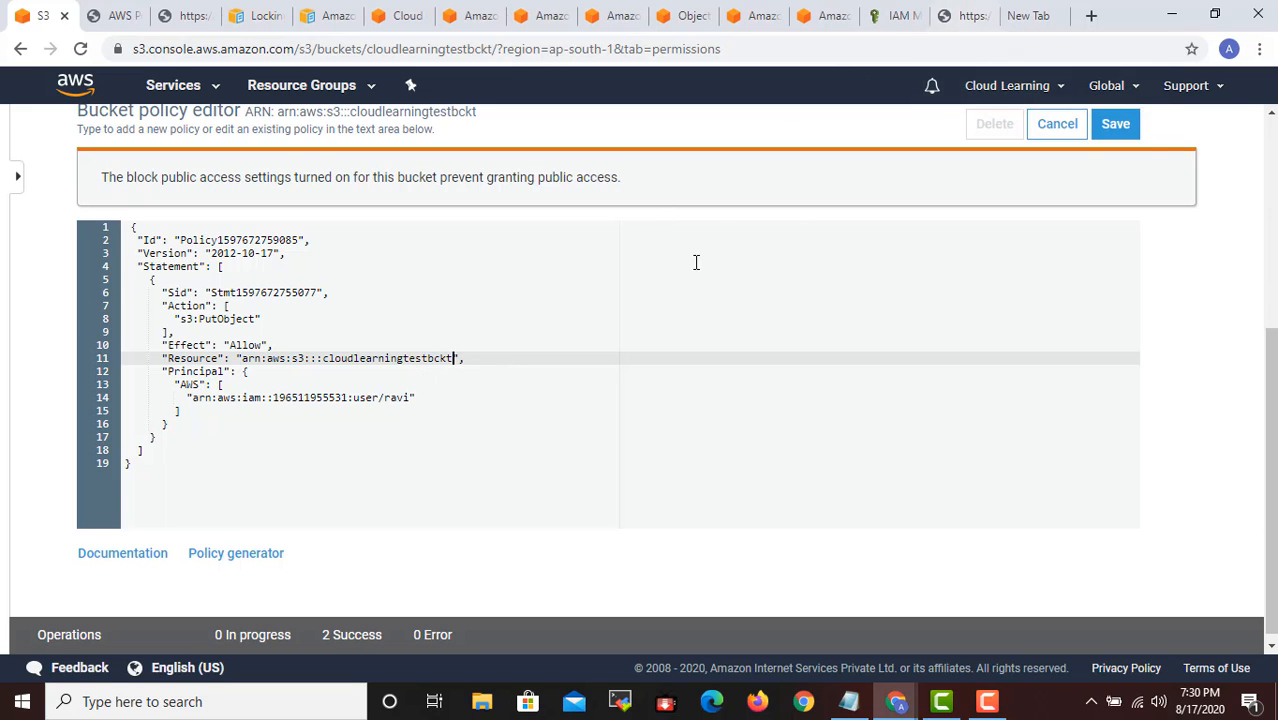
pyautogui.scroll(2, 682, 279)
pyautogui.scroll(3, 680, 287)
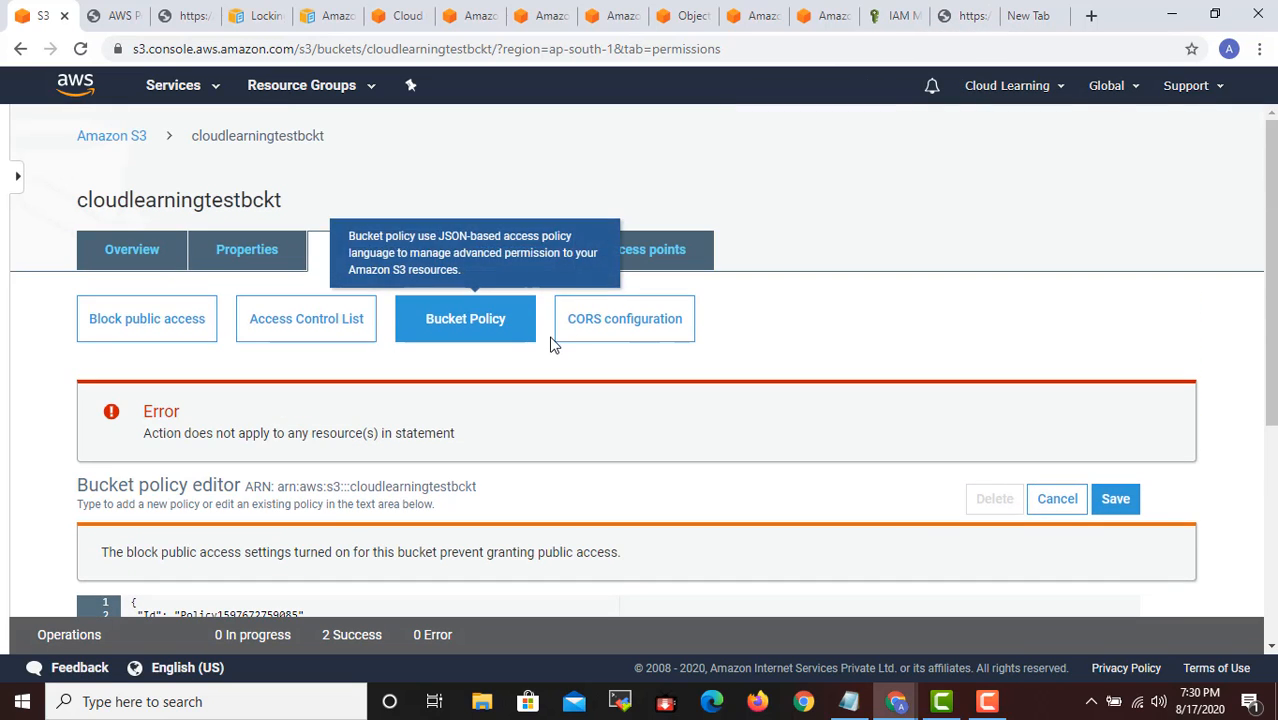
pyautogui.click(970, 24)
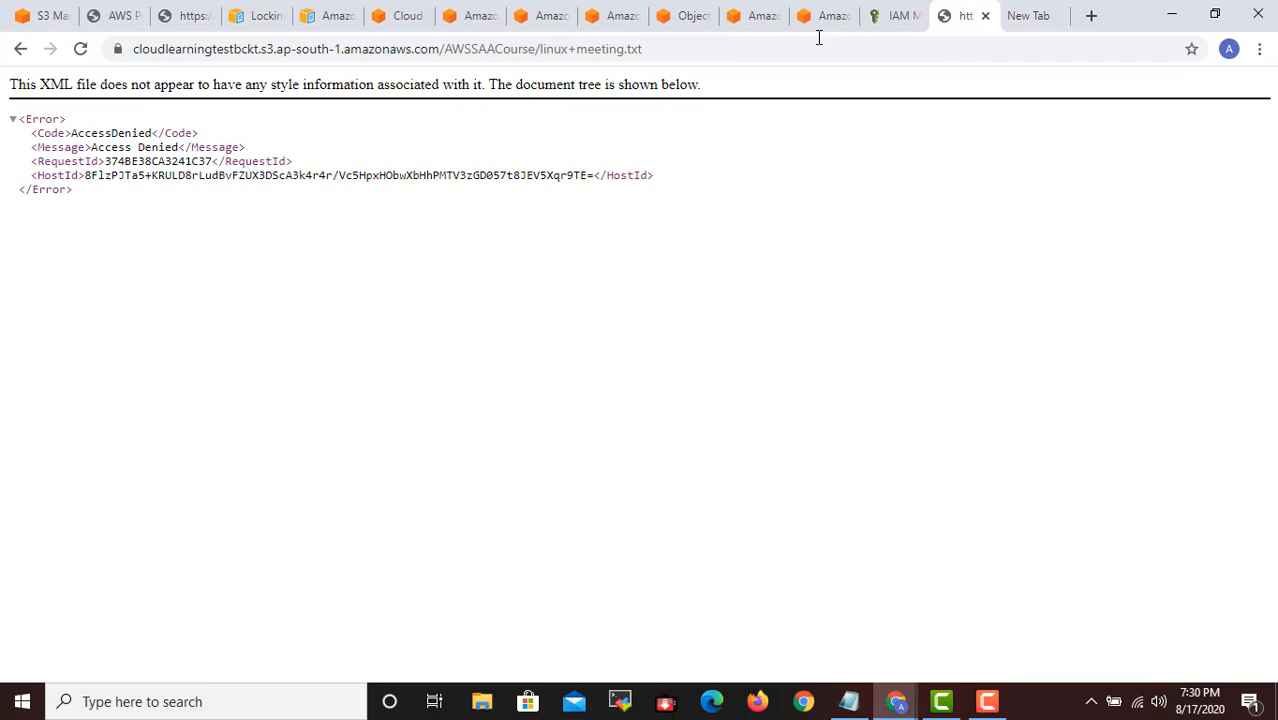
pyautogui.click(900, 15)
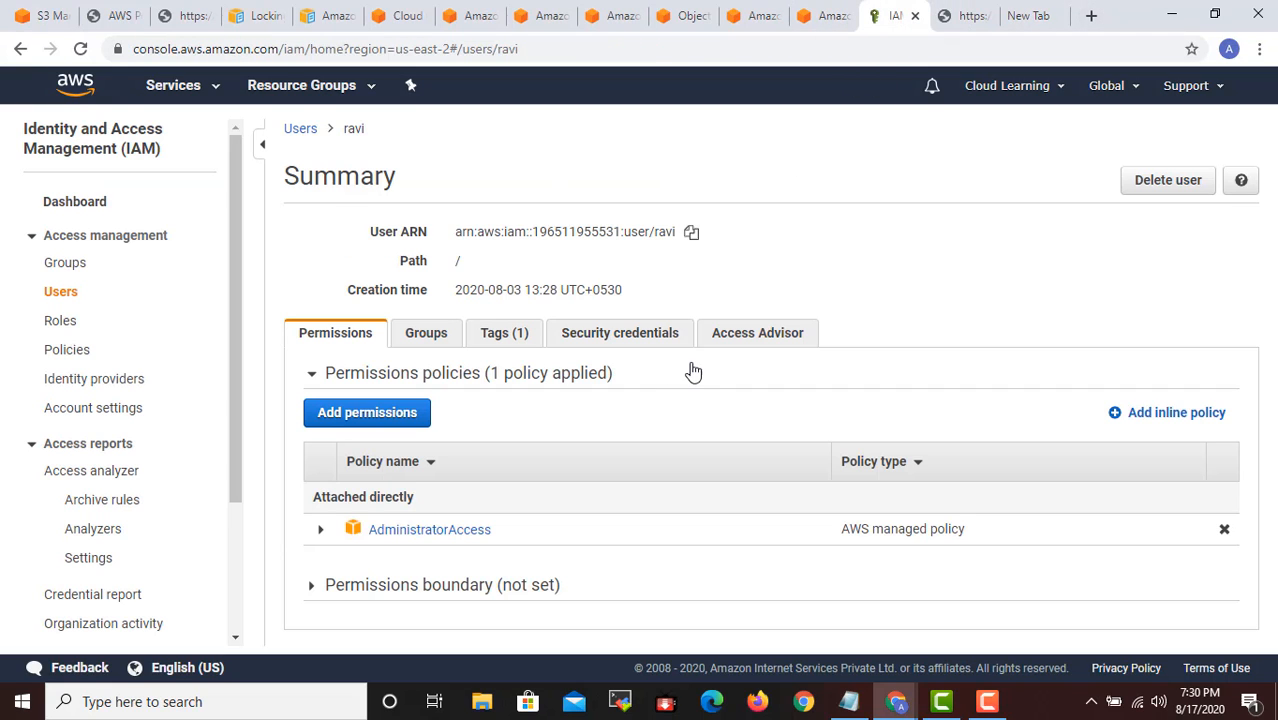
pyautogui.click(817, 18)
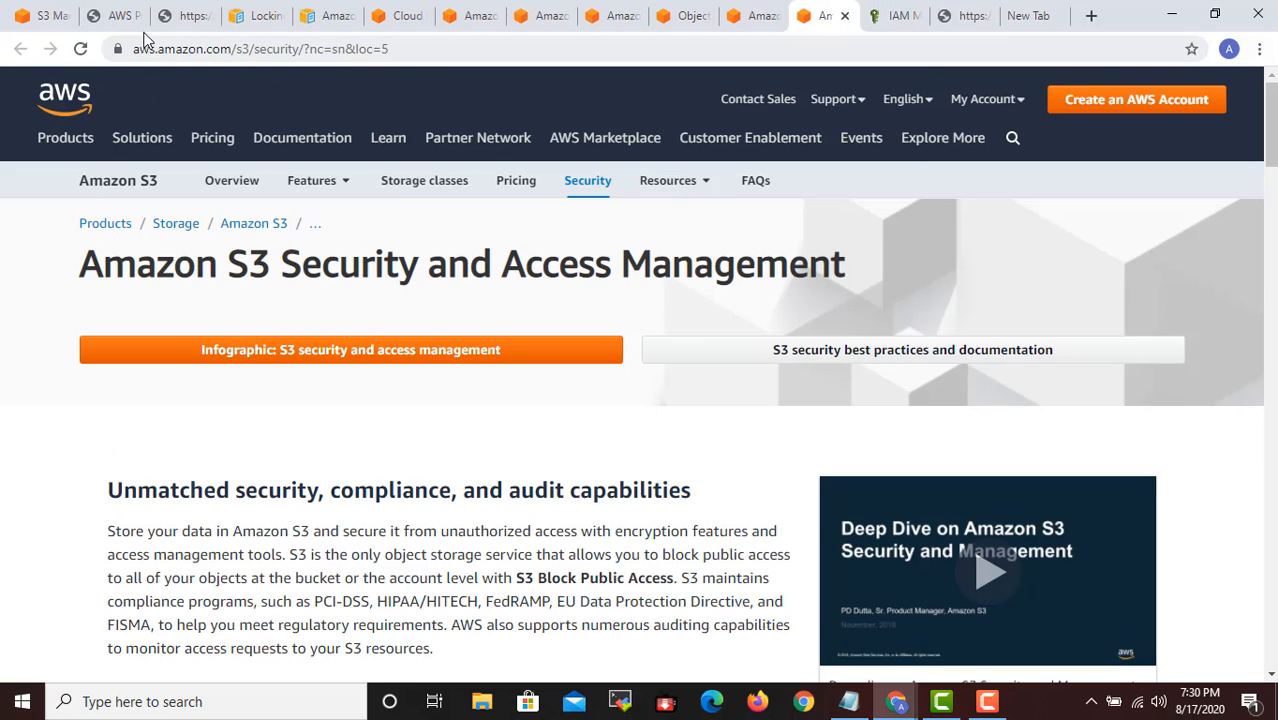
# - Return to the Policy Generator, close the generated policy JSON document and review the entered statement
pyautogui.click(115, 17)
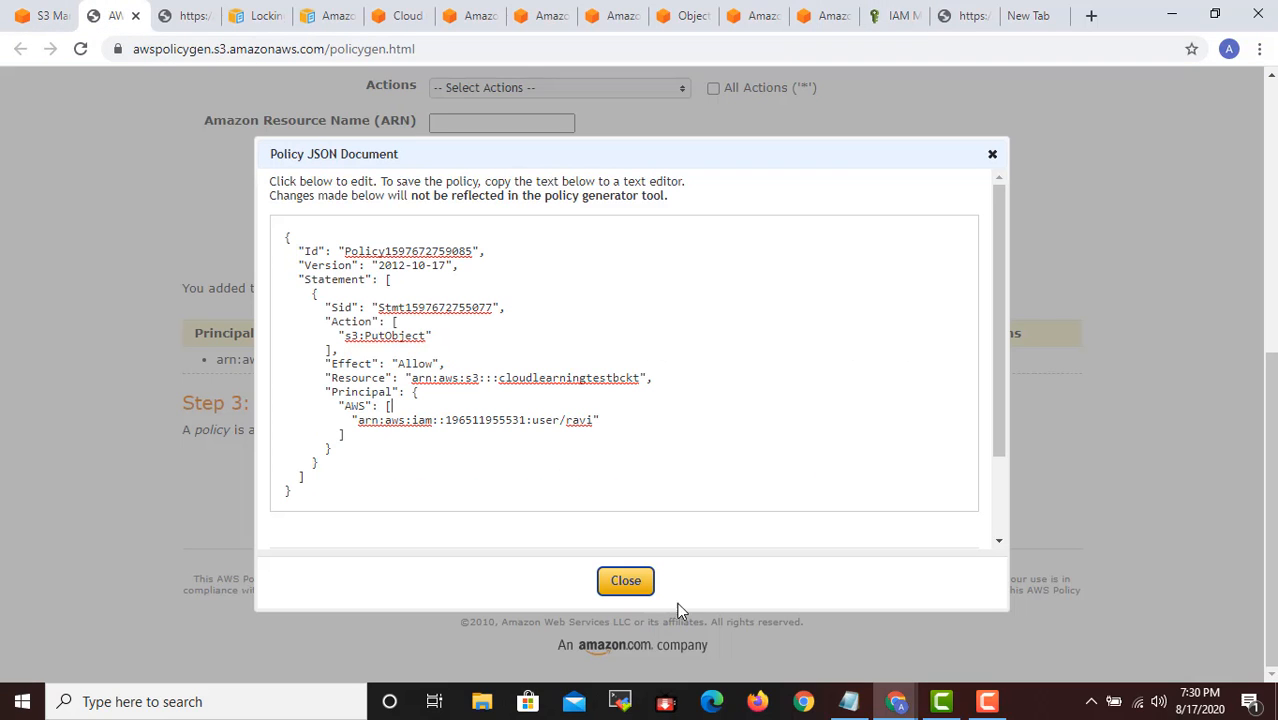
pyautogui.click(632, 583)
pyautogui.scroll(4, 479, 258)
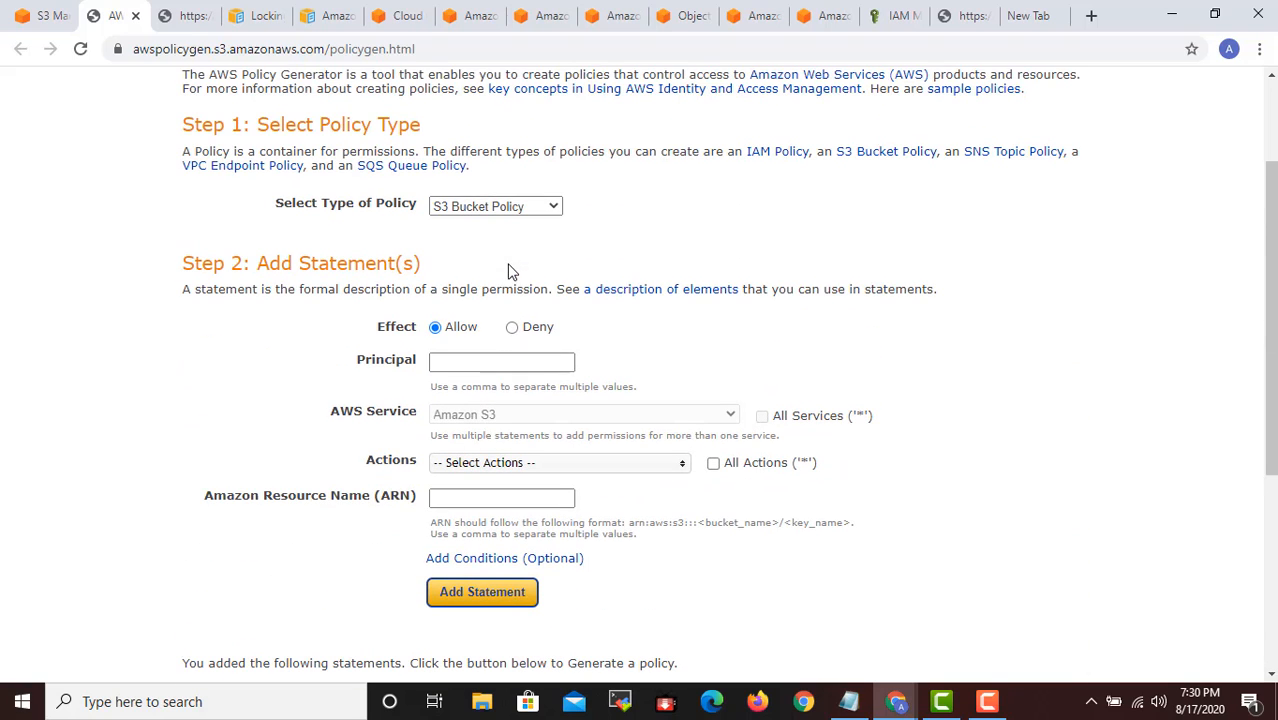
pyautogui.scroll(-3, 400, 500)
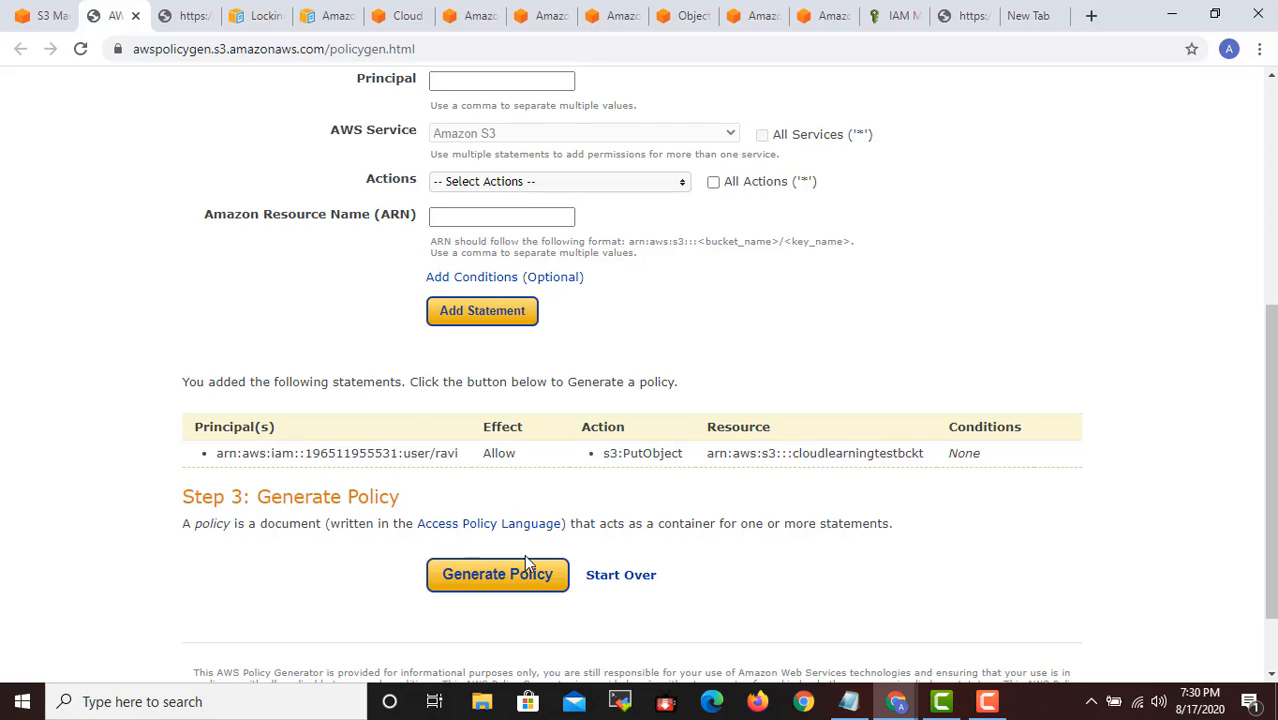
pyautogui.click(622, 577)
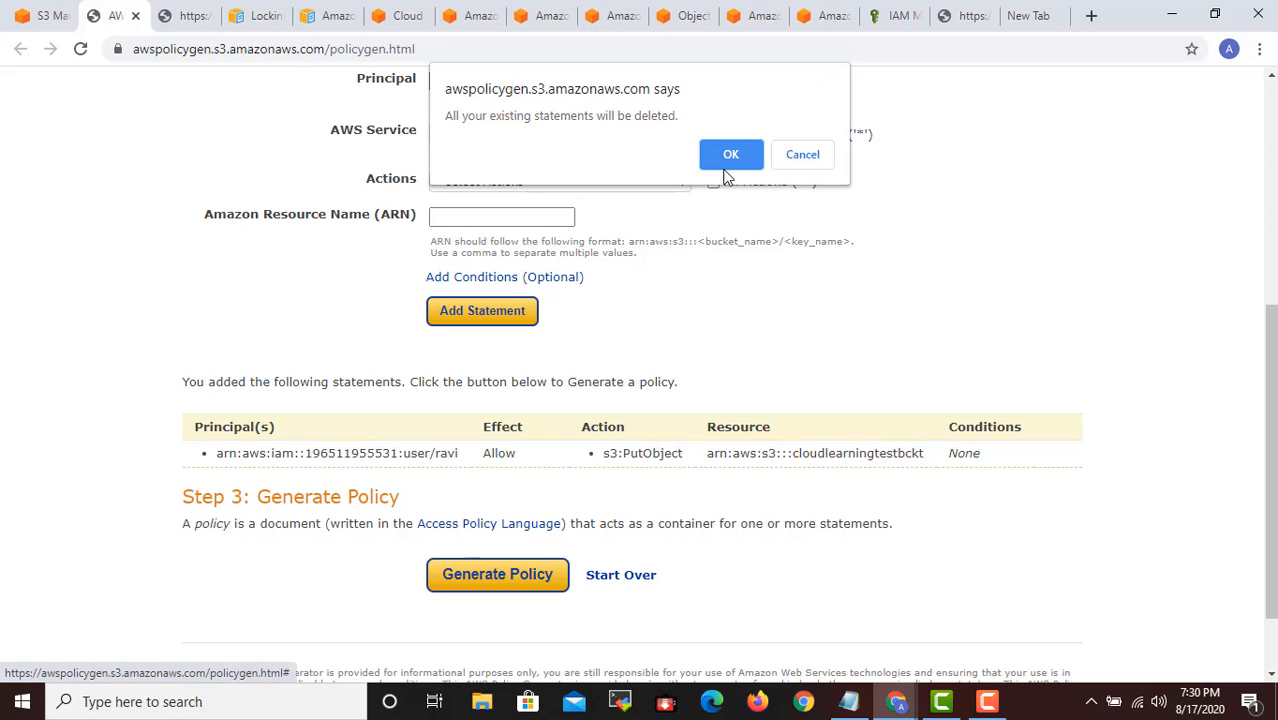
pyautogui.click(800, 154)
pyautogui.scroll(2, 668, 245)
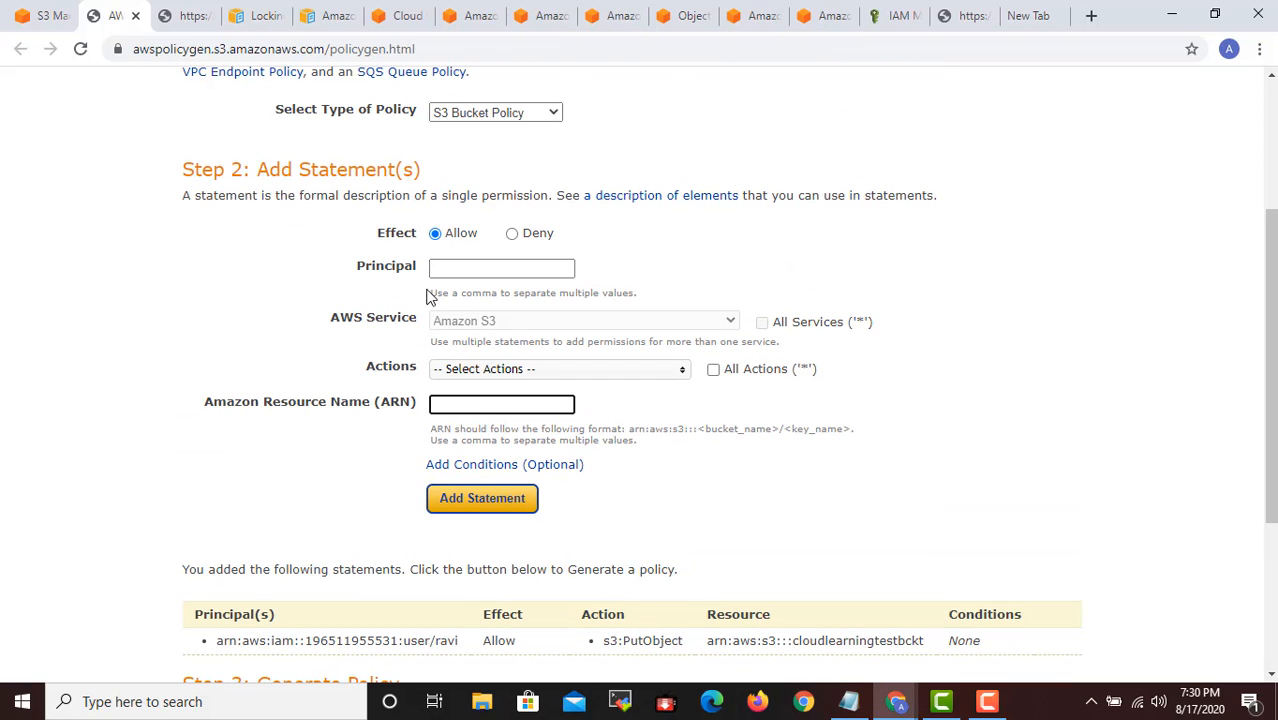
pyautogui.click(474, 272)
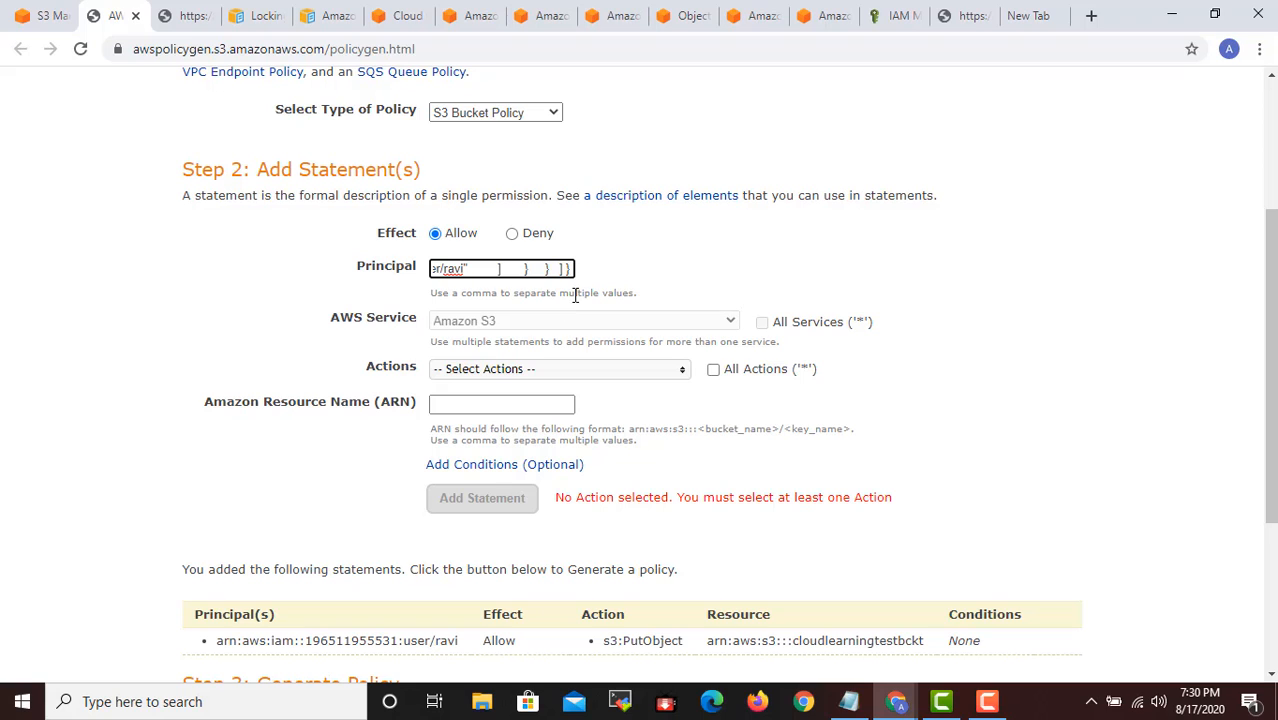
pyautogui.hotkey('ctrl', 'z')
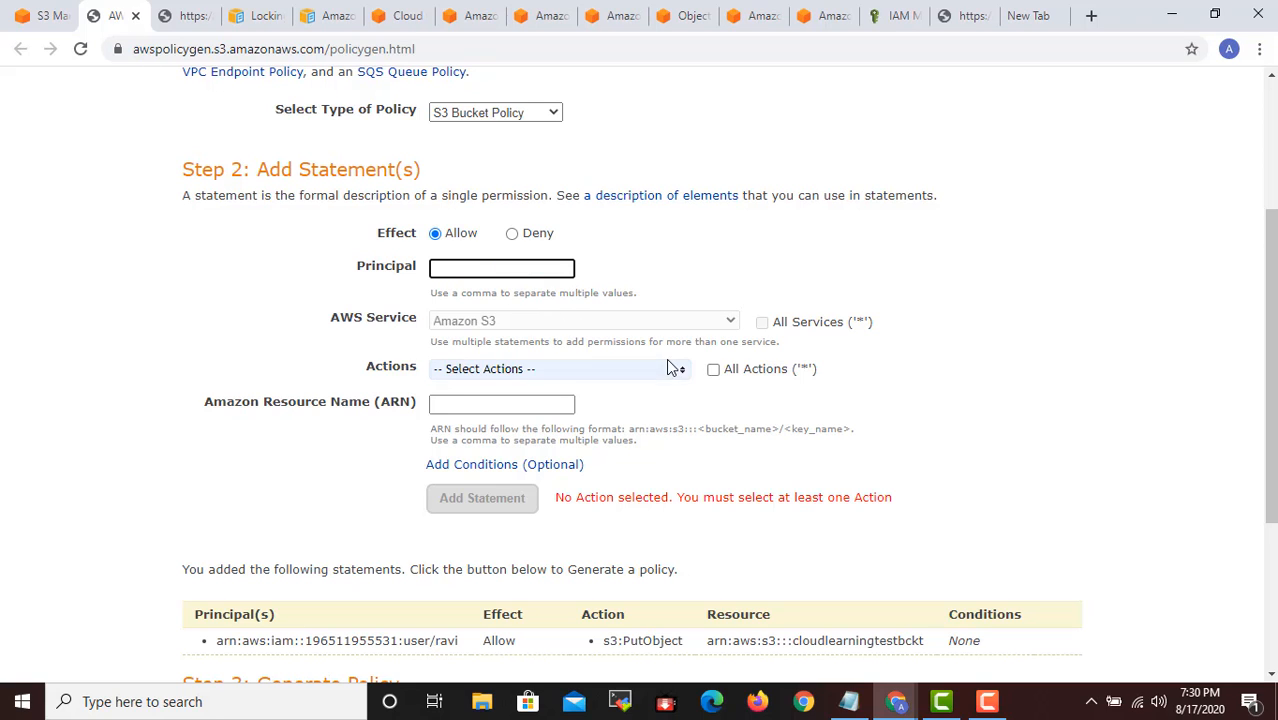
# - Examine the s3:PutObject statement in the Policy Generator, comparing it with the cloudlearningtestbckt bucket policy and its save error
pyautogui.scroll(-1, 660, 360)
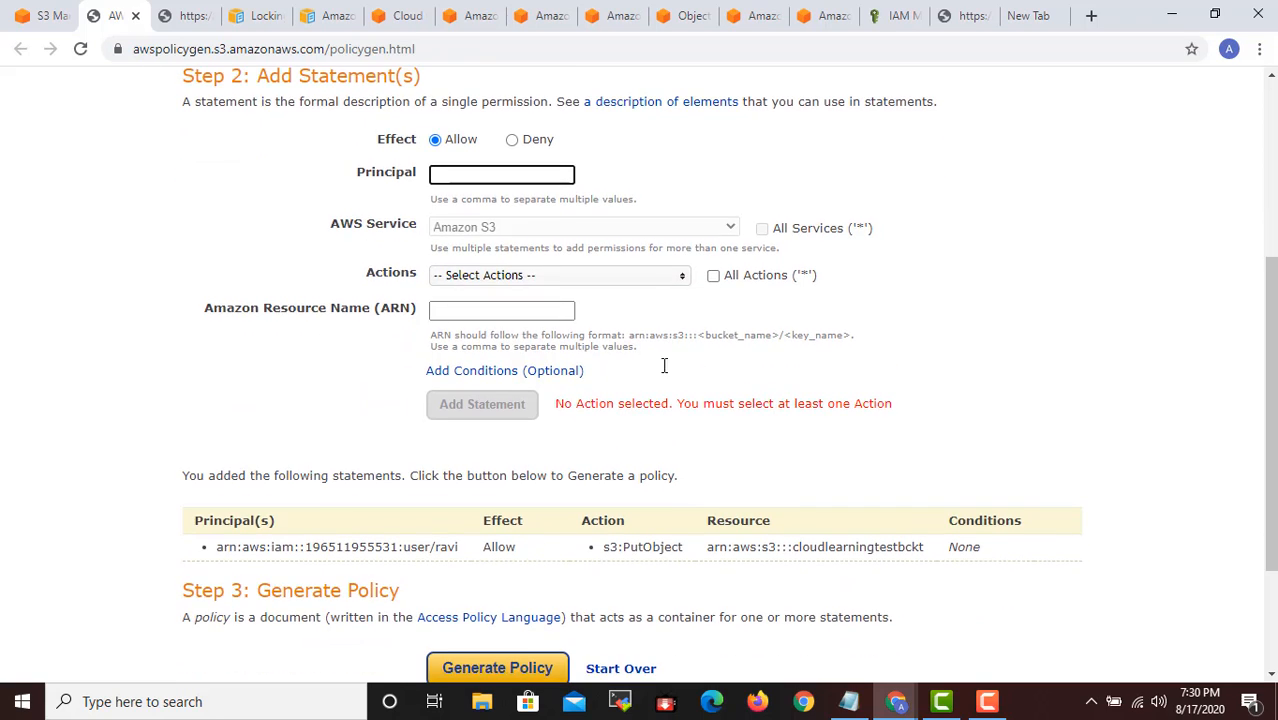
pyautogui.scroll(-1, 580, 530)
pyautogui.scroll(-2, 575, 547)
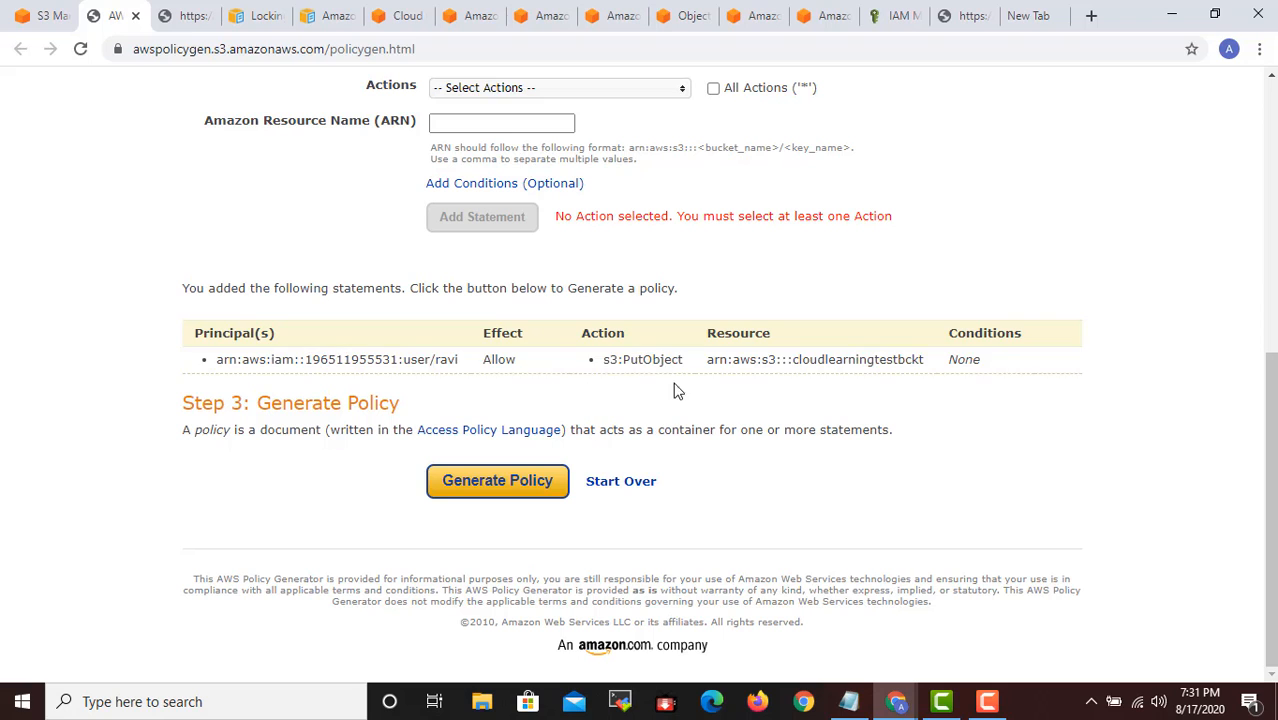
pyautogui.scroll(2, 660, 390)
pyautogui.scroll(2, 658, 396)
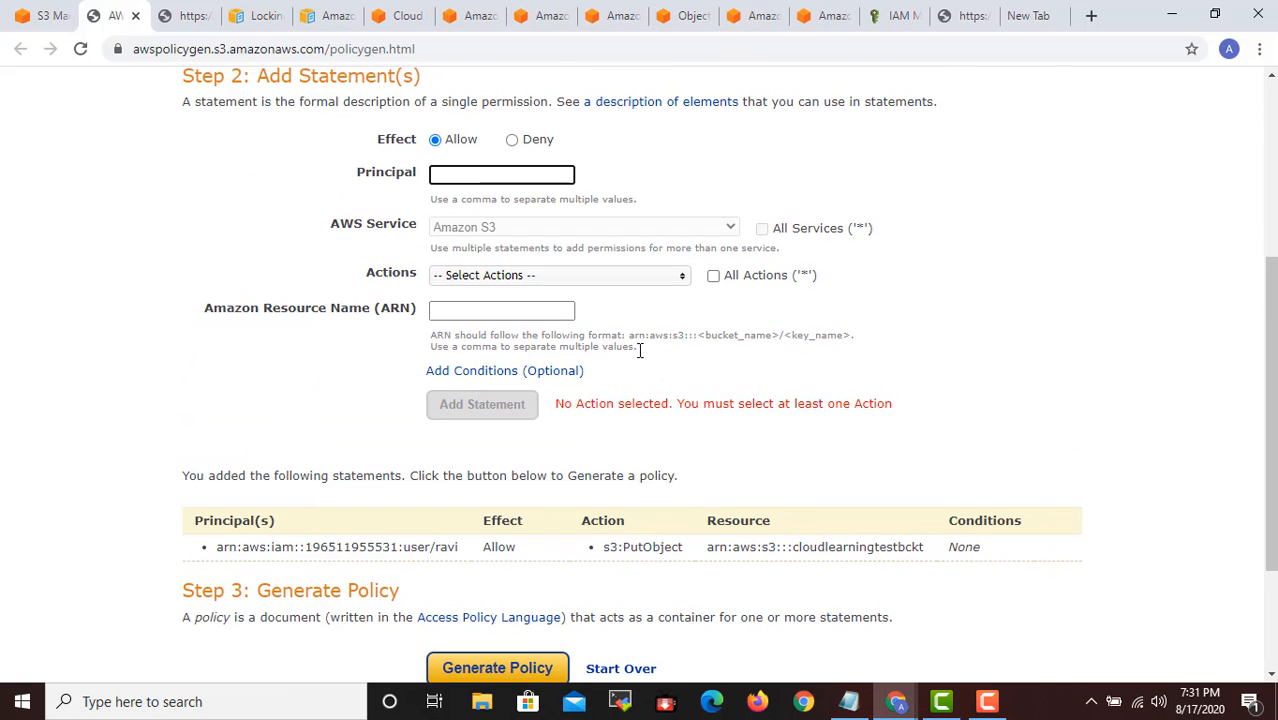
pyautogui.scroll(-4, 643, 402)
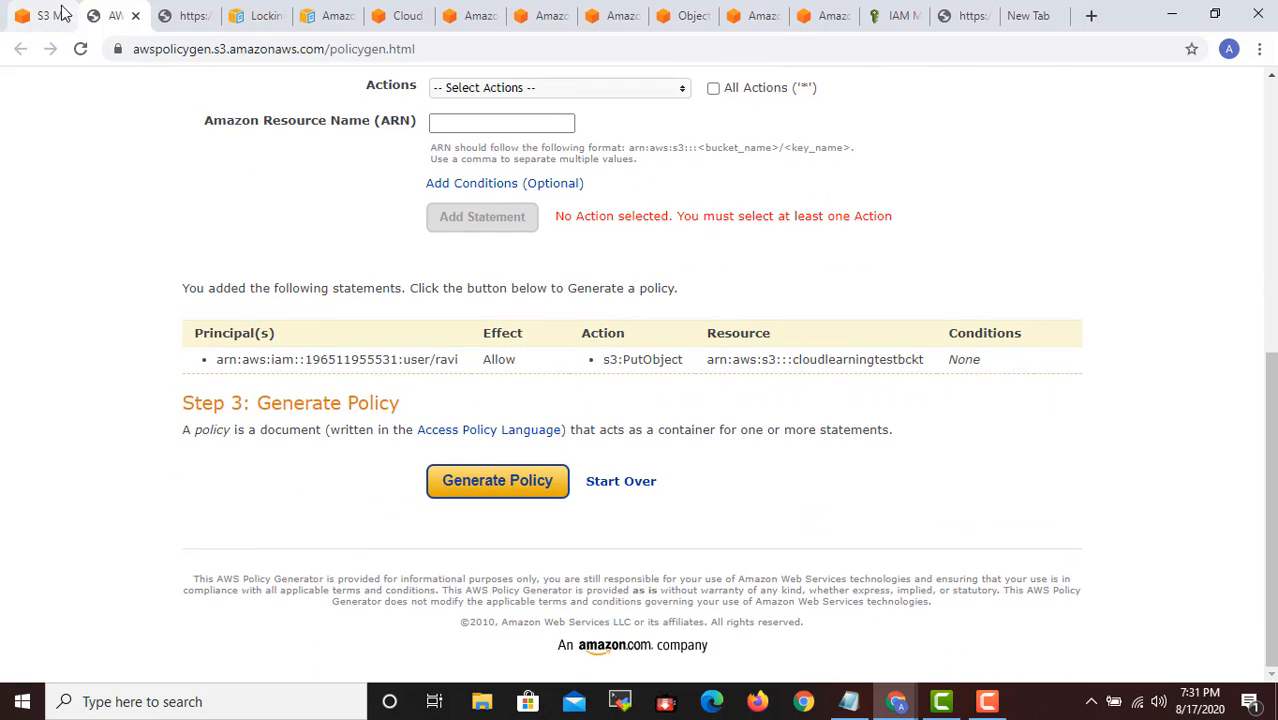
pyautogui.click(50, 15)
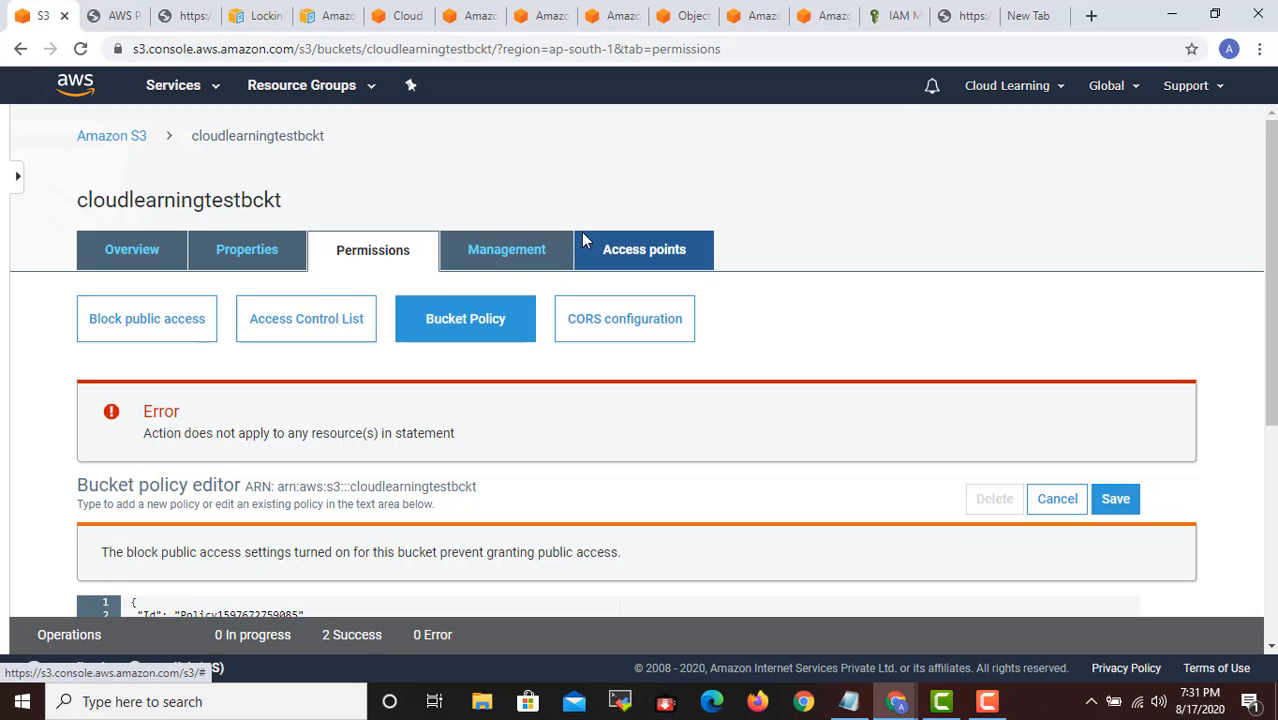
pyautogui.scroll(-2, 601, 286)
pyautogui.scroll(-3, 601, 286)
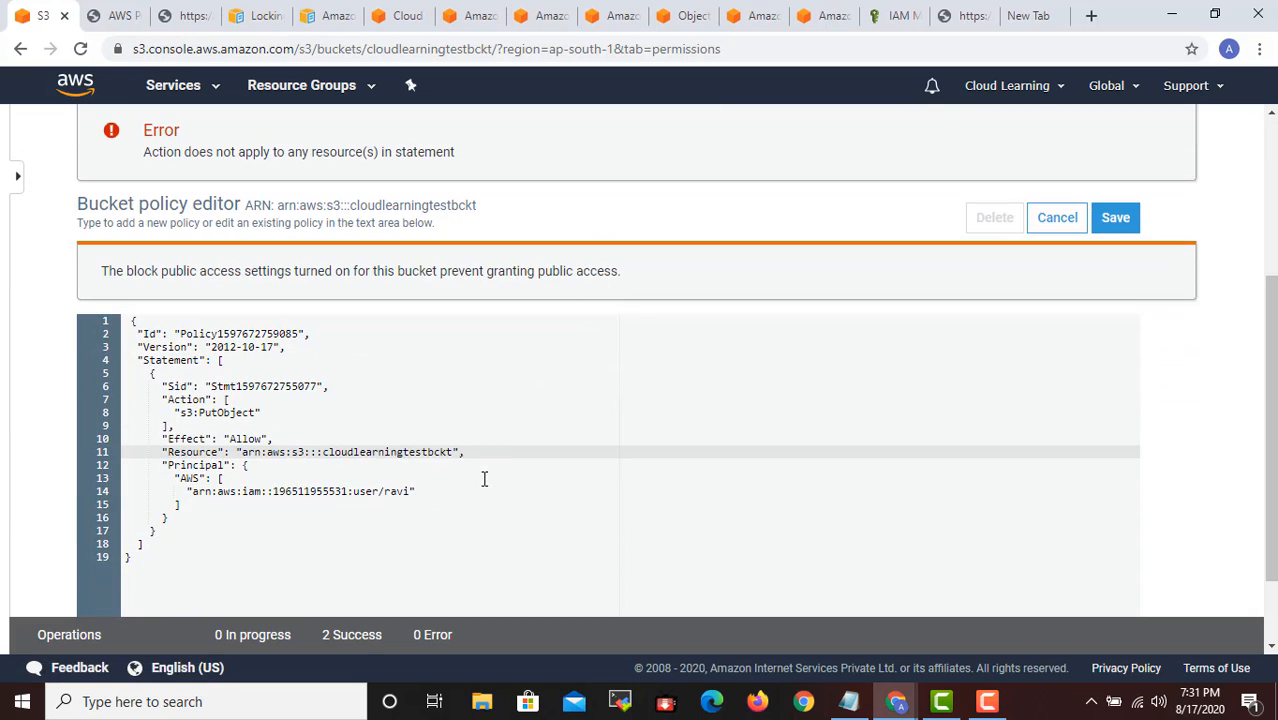
pyautogui.scroll(3, 393, 512)
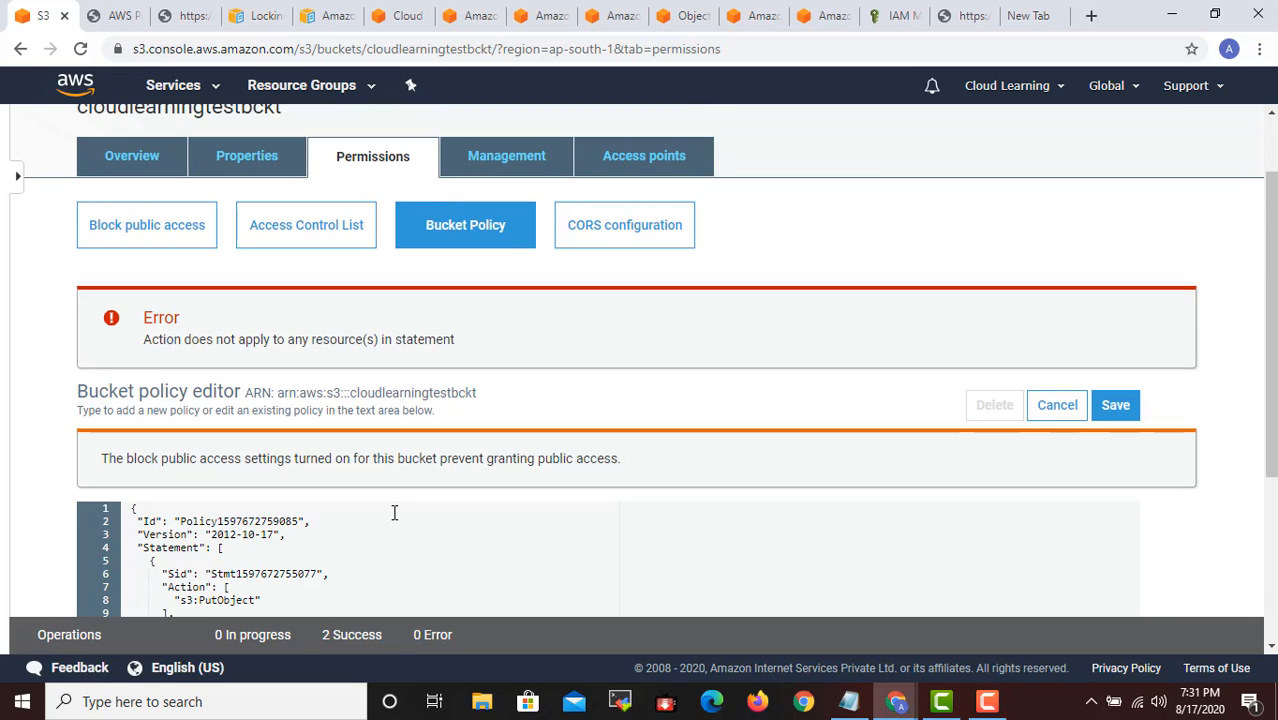
pyautogui.scroll(-3, 394, 512)
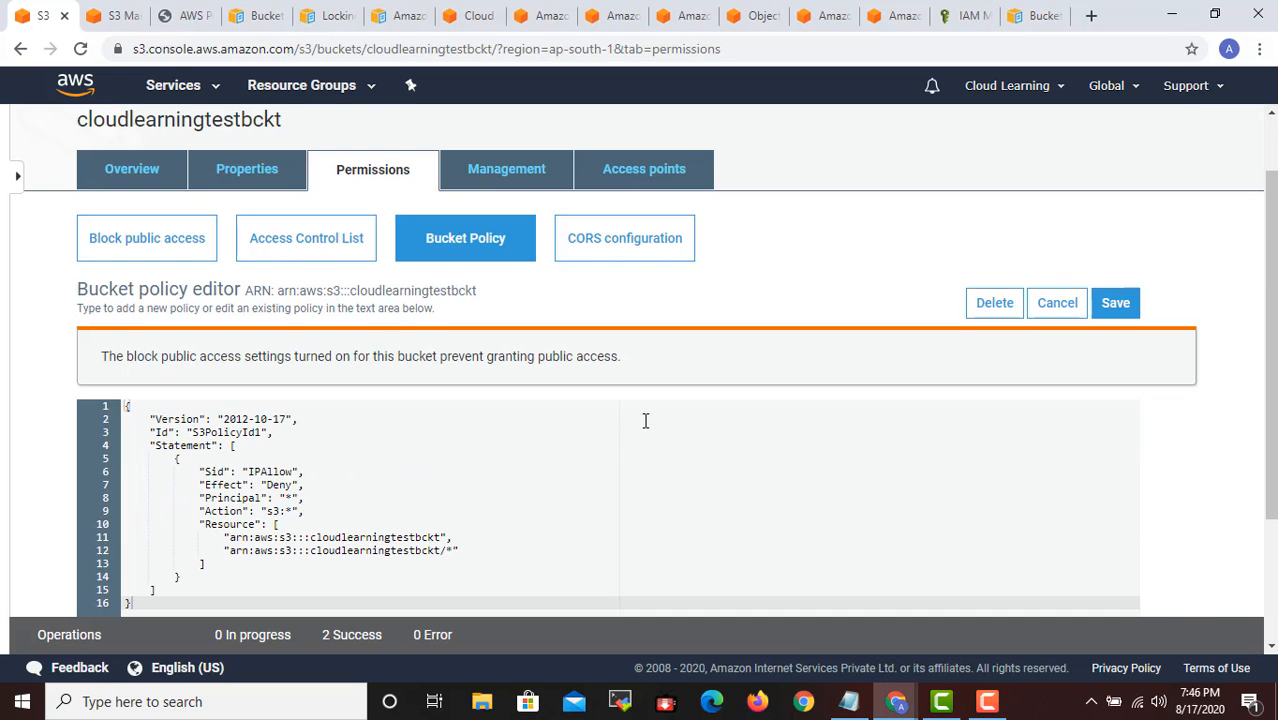
pyautogui.scroll(-2, 650, 419)
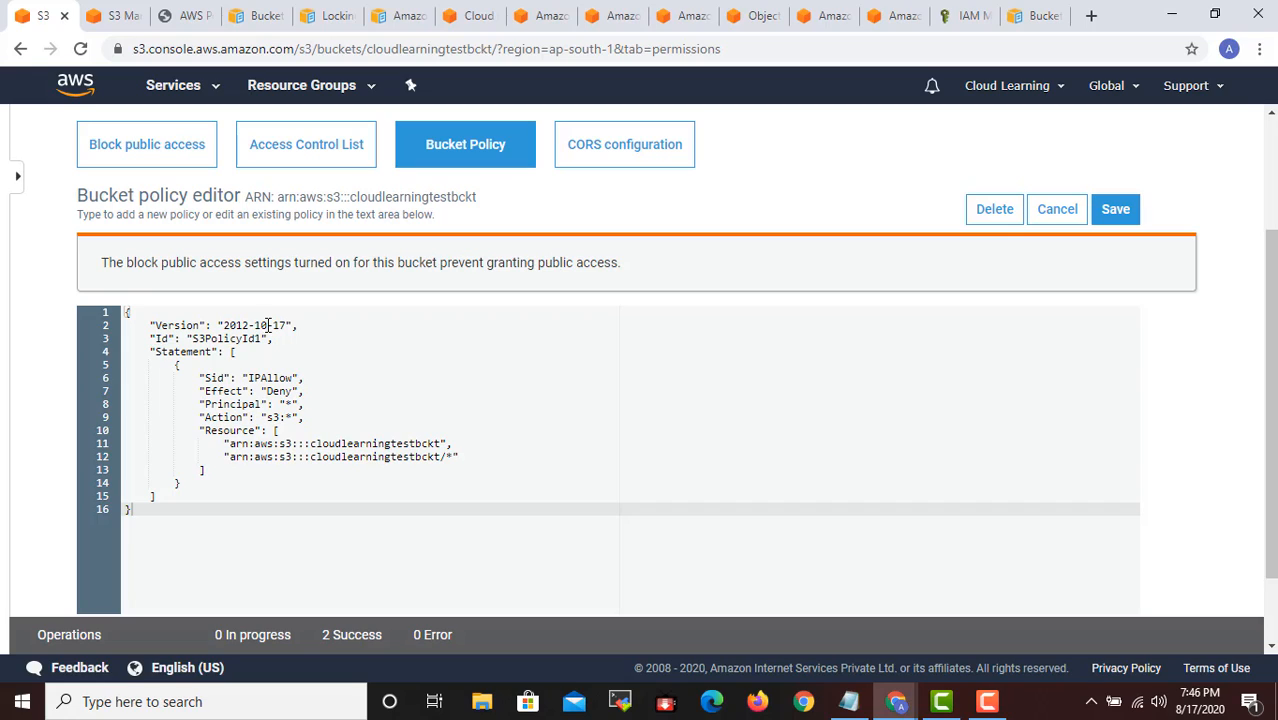
# - Examine the S3PolicyId1 bucket policy's version, Deny statement and the two Resource ARNs covering the bucket and its objects
pyautogui.moveTo(287, 325); pyautogui.dragTo(227, 325)
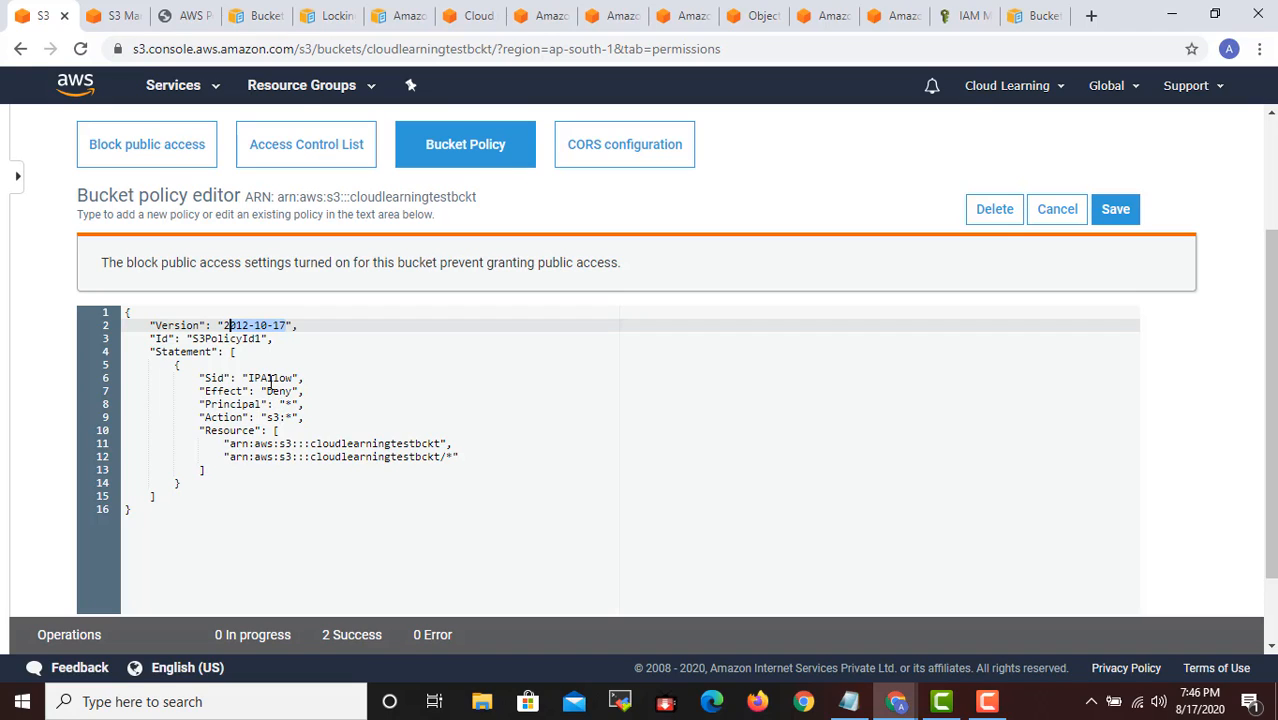
pyautogui.scroll(-2, 294, 456)
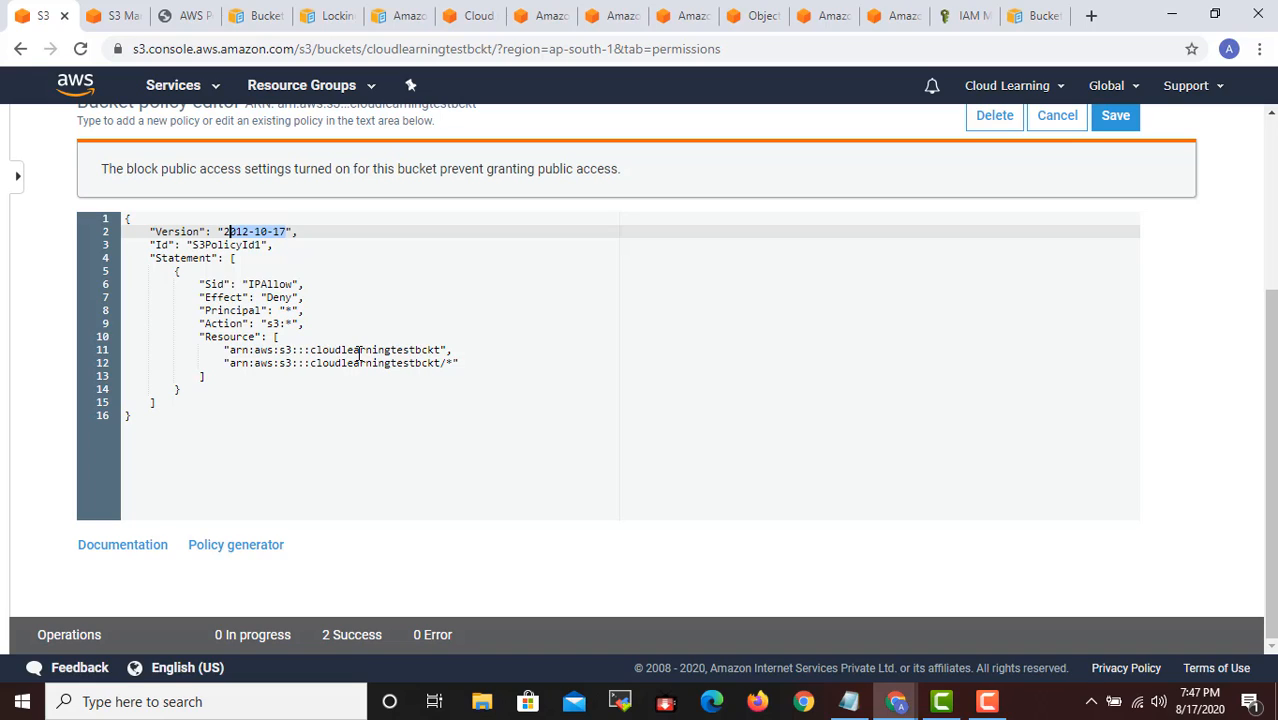
pyautogui.moveTo(342, 352); pyautogui.dragTo(461, 348)
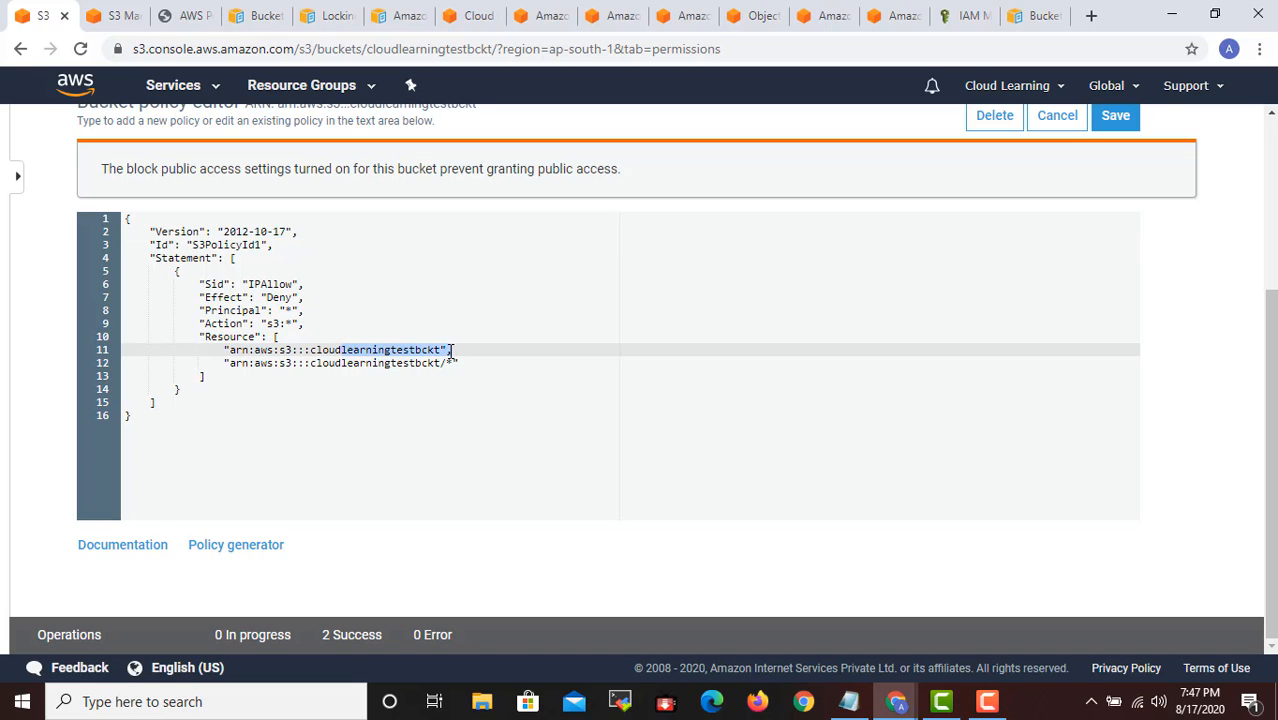
pyautogui.moveTo(451, 352); pyautogui.dragTo(441, 364)
pyautogui.click(388, 425)
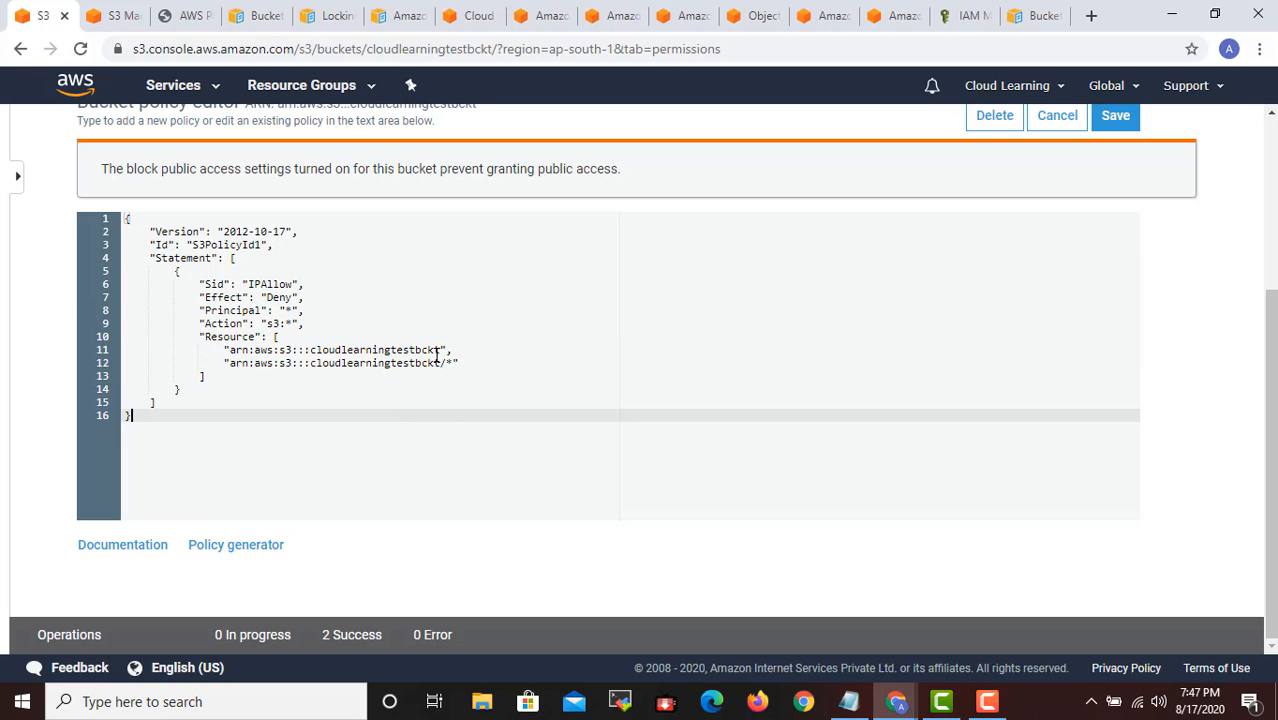
pyautogui.scroll(1, 437, 354)
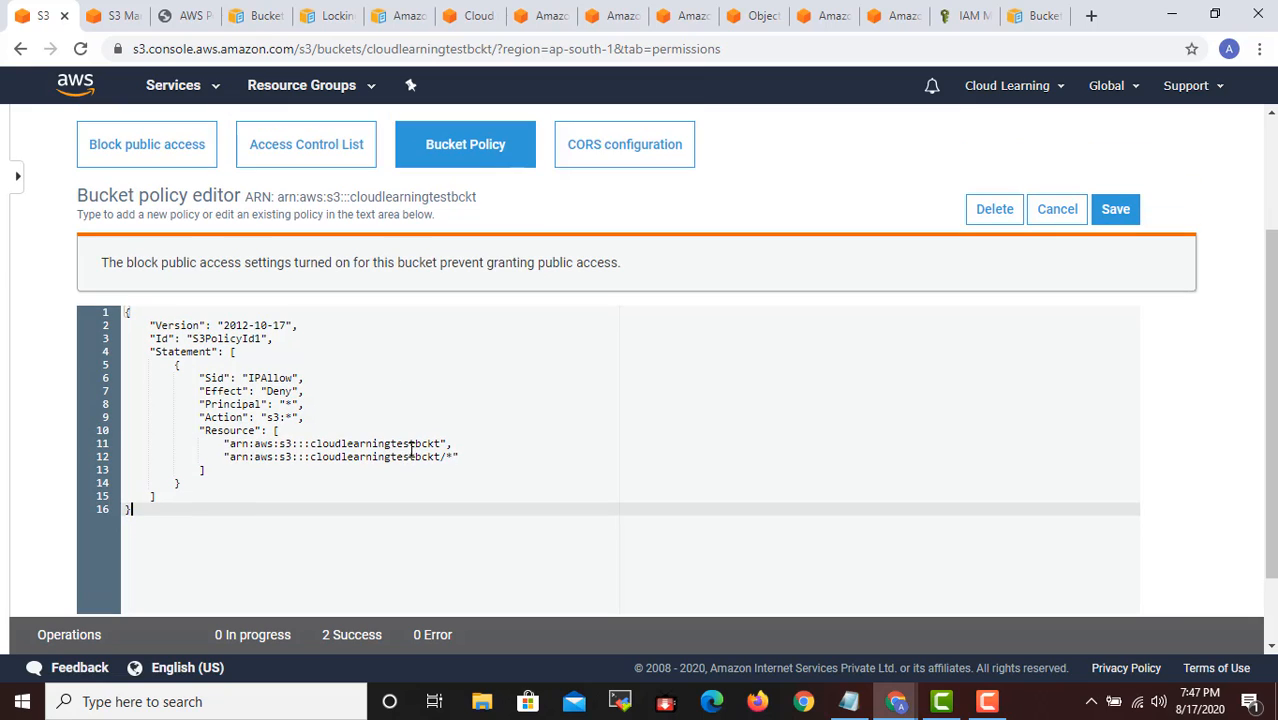
pyautogui.moveTo(415, 443); pyautogui.dragTo(421, 456)
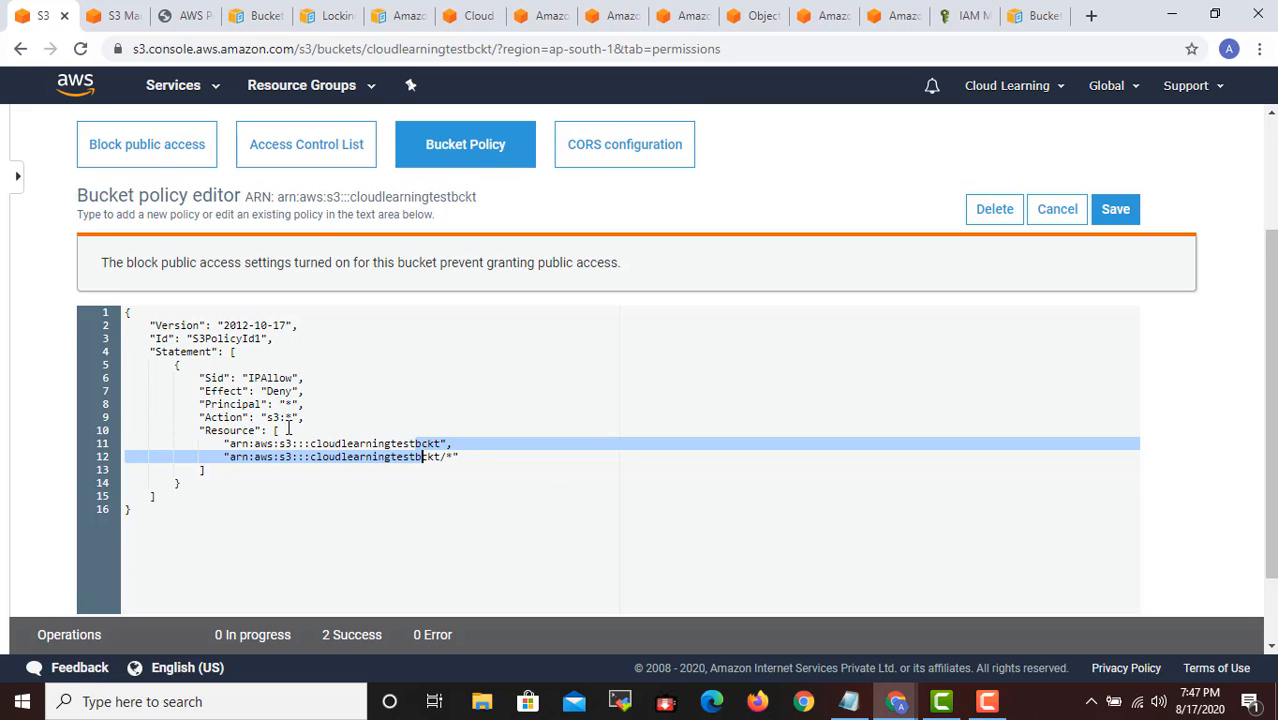
# - Save the bucket policy that denies all S3 actions, and check its effect on the bucket's Overview and Block public access settings
pyautogui.scroll(3, 1147, 254)
pyautogui.click(1120, 388)
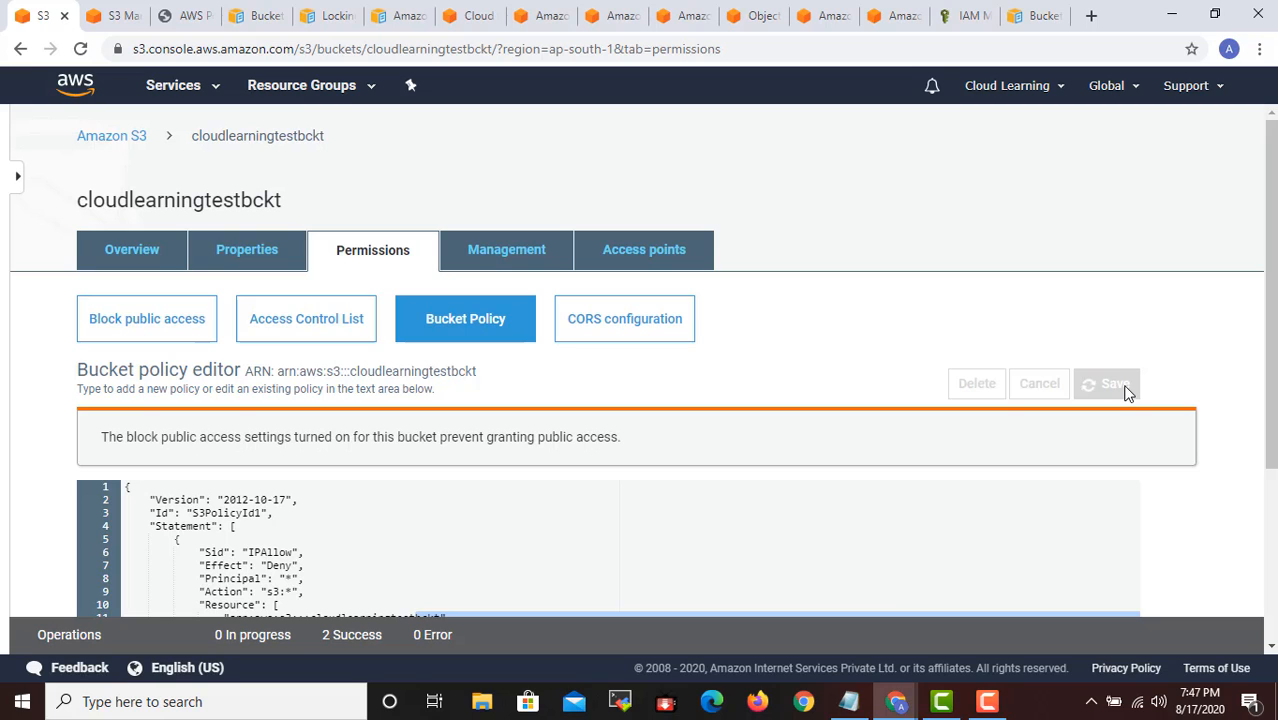
pyautogui.scroll(-3, 904, 397)
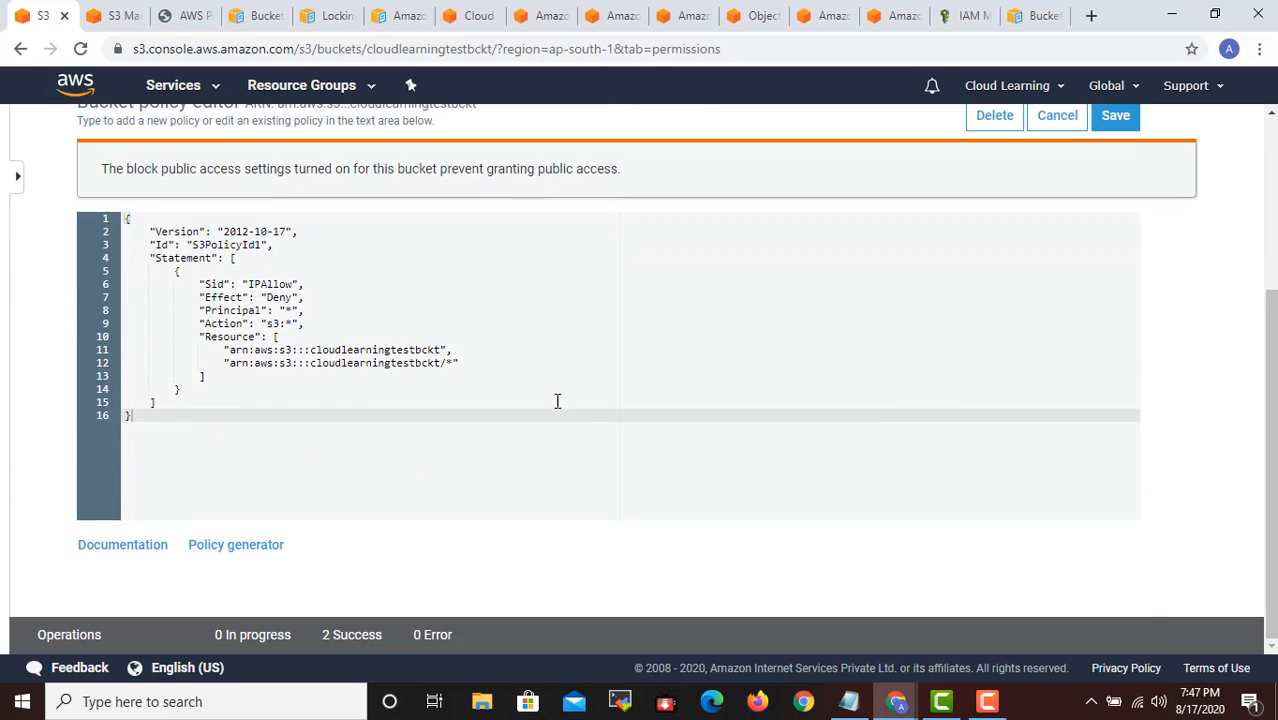
pyautogui.scroll(3, 556, 397)
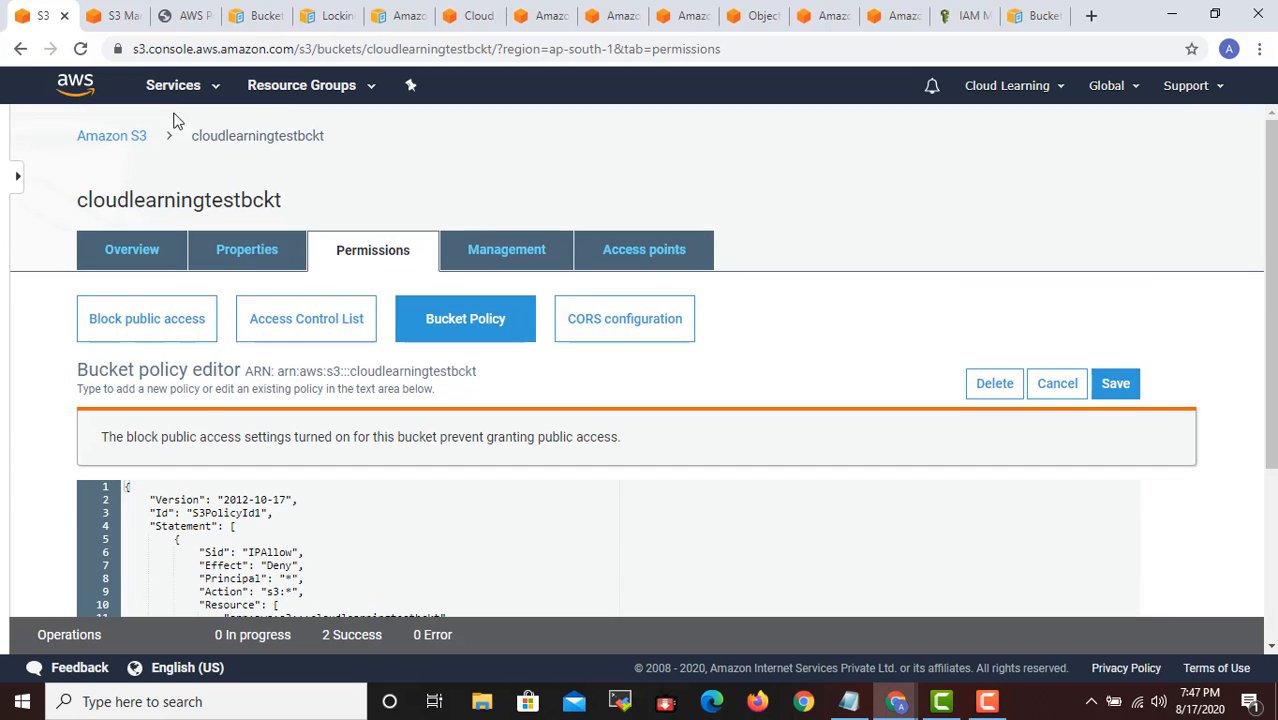
pyautogui.click(128, 251)
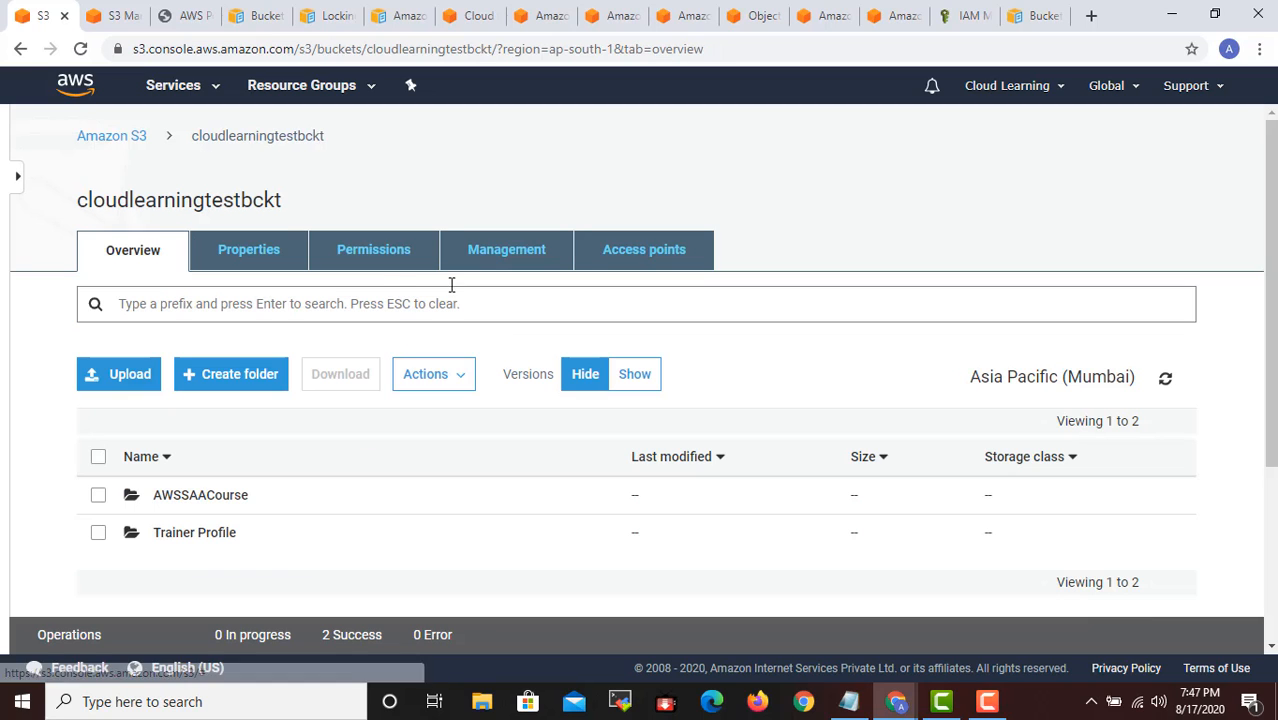
pyautogui.click(374, 258)
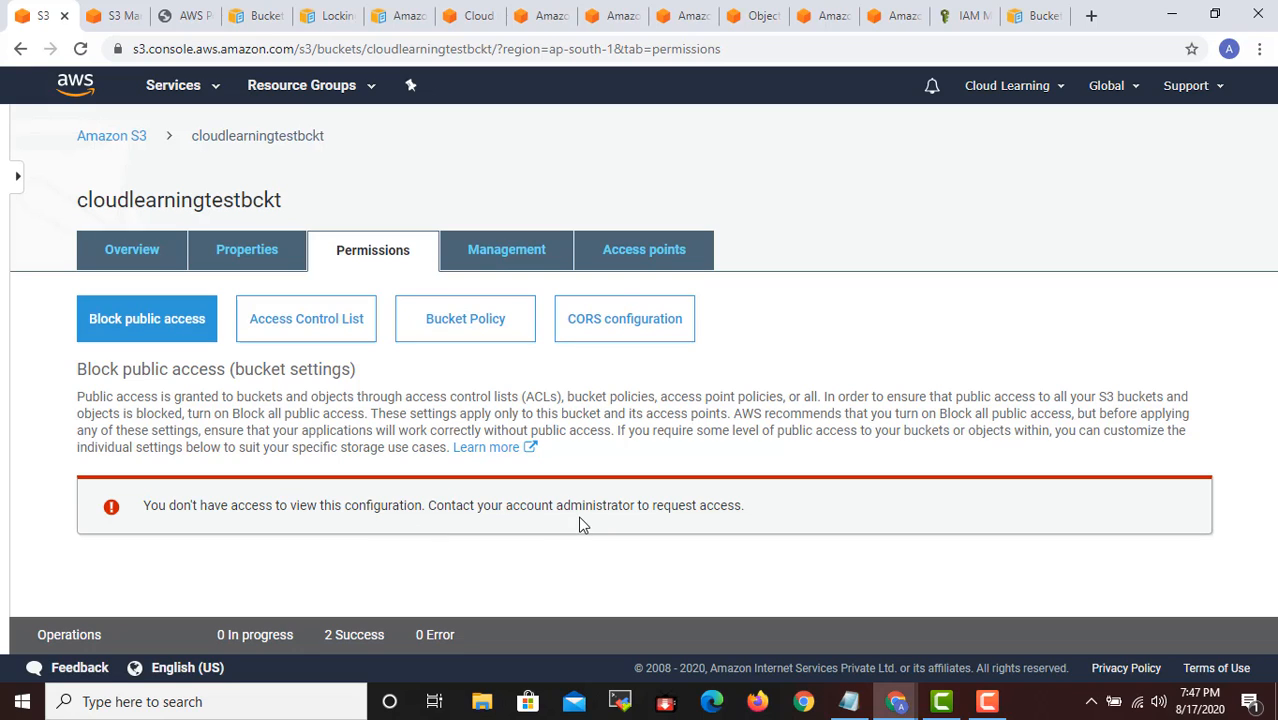
# - Reopen the bucket policy of cloudlearningtestbckt and permanently delete it
pyautogui.click(472, 320)
pyautogui.scroll(-1, 334, 600)
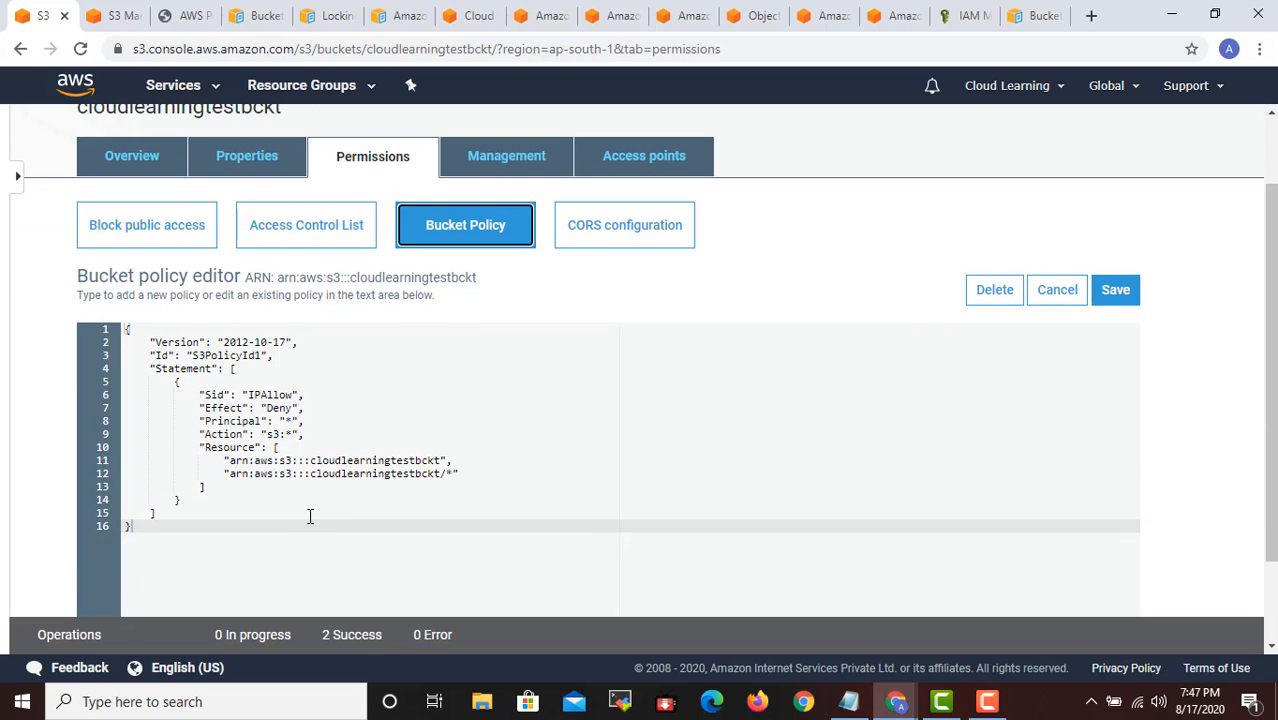
pyautogui.click(988, 300)
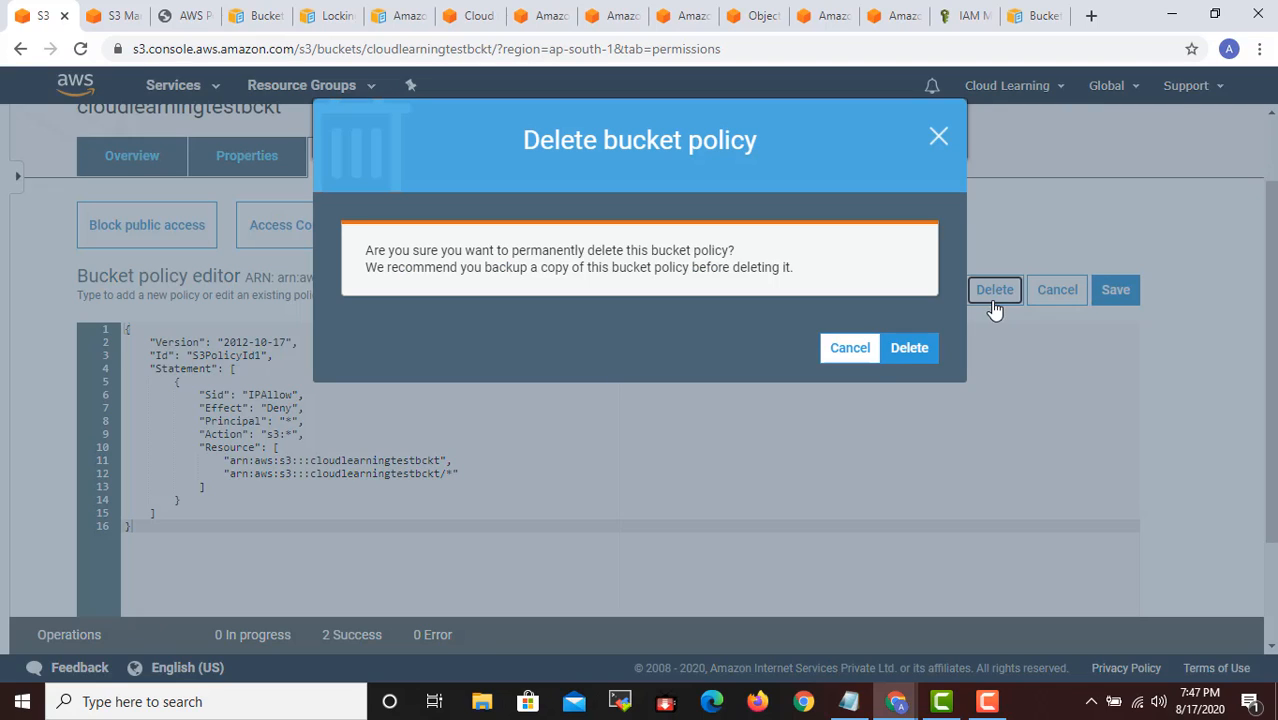
pyautogui.click(909, 348)
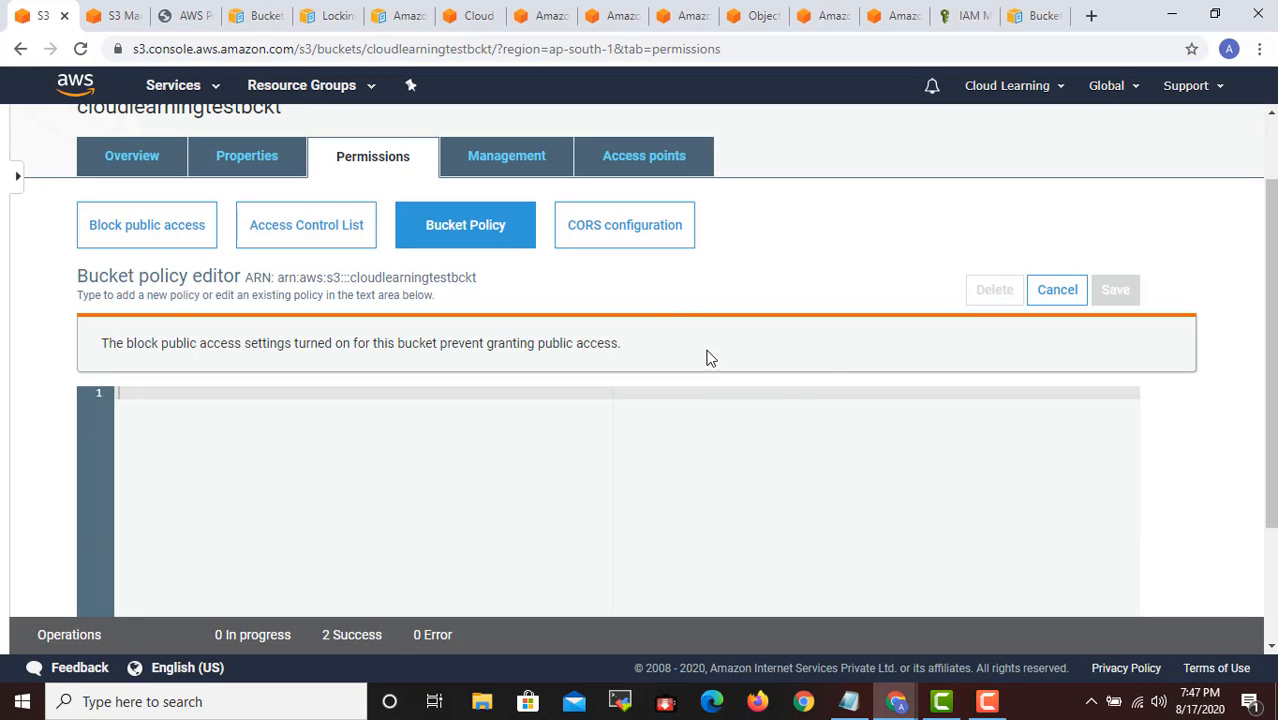
# - View the CORS configuration of cloudlearningtestbckt and open its documentation page in a separate browser tab
pyautogui.click(615, 248)
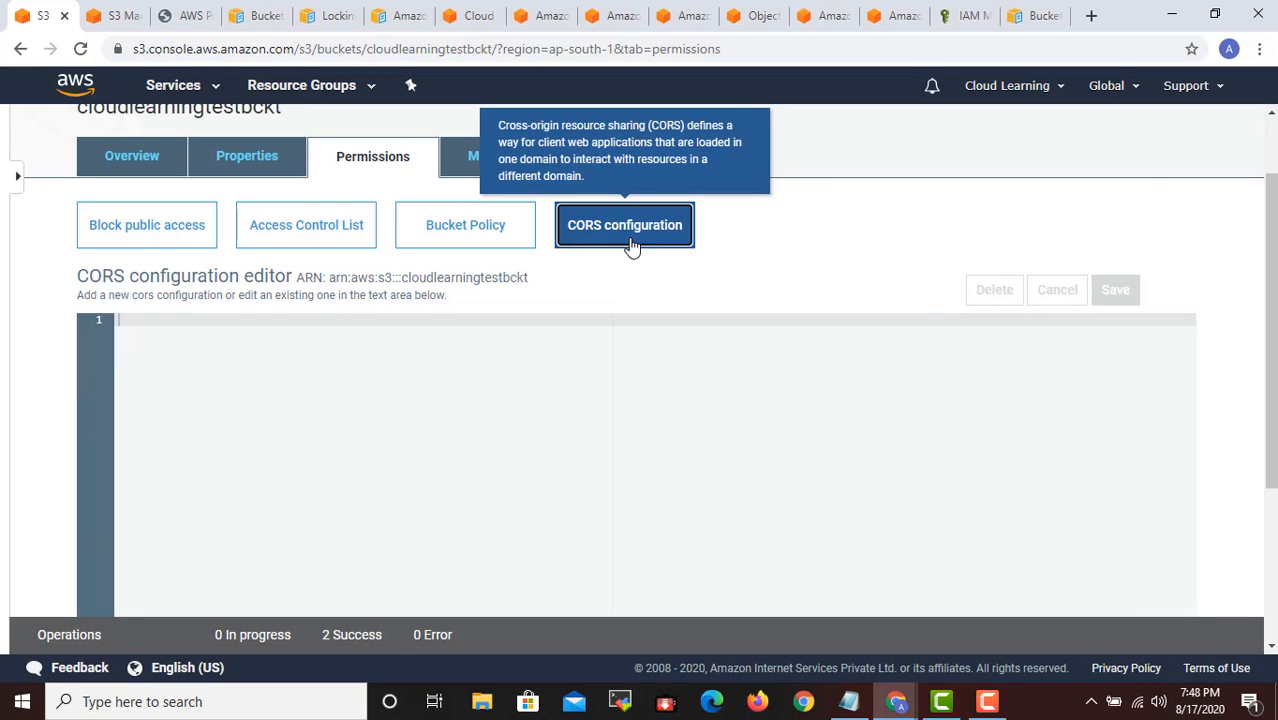
pyautogui.scroll(-5, 708, 376)
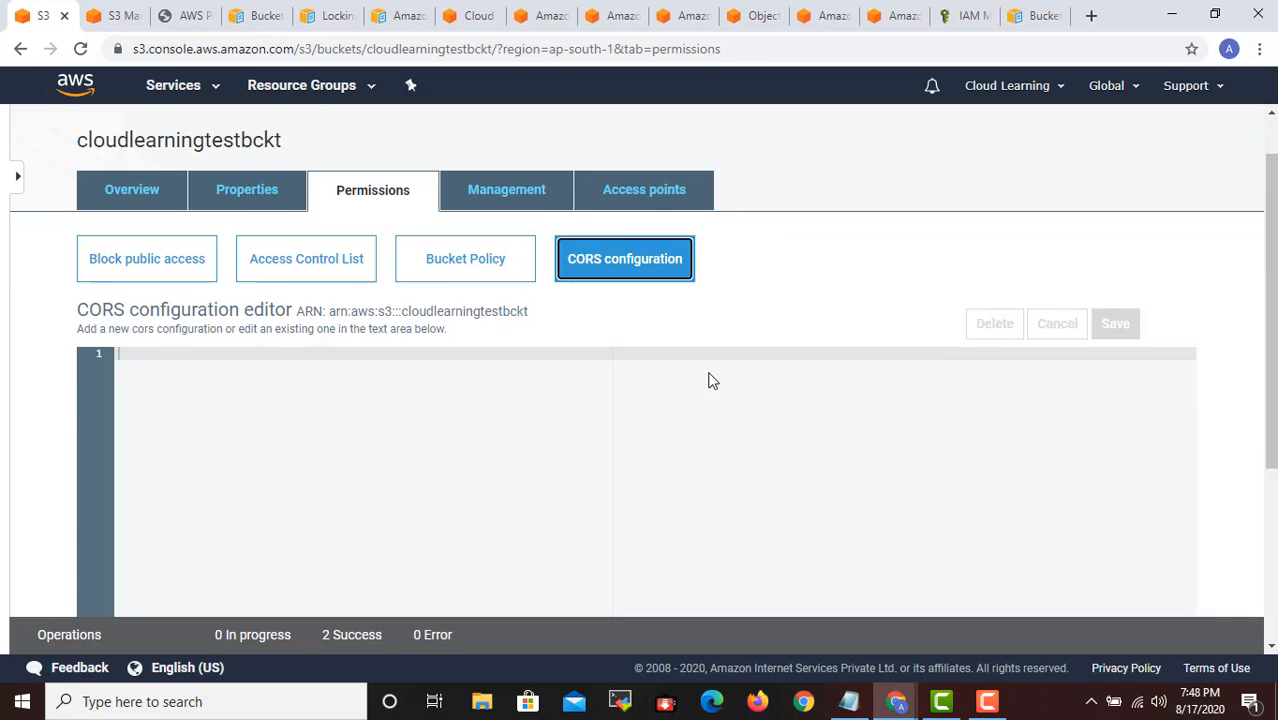
pyautogui.scroll(5, 709, 374)
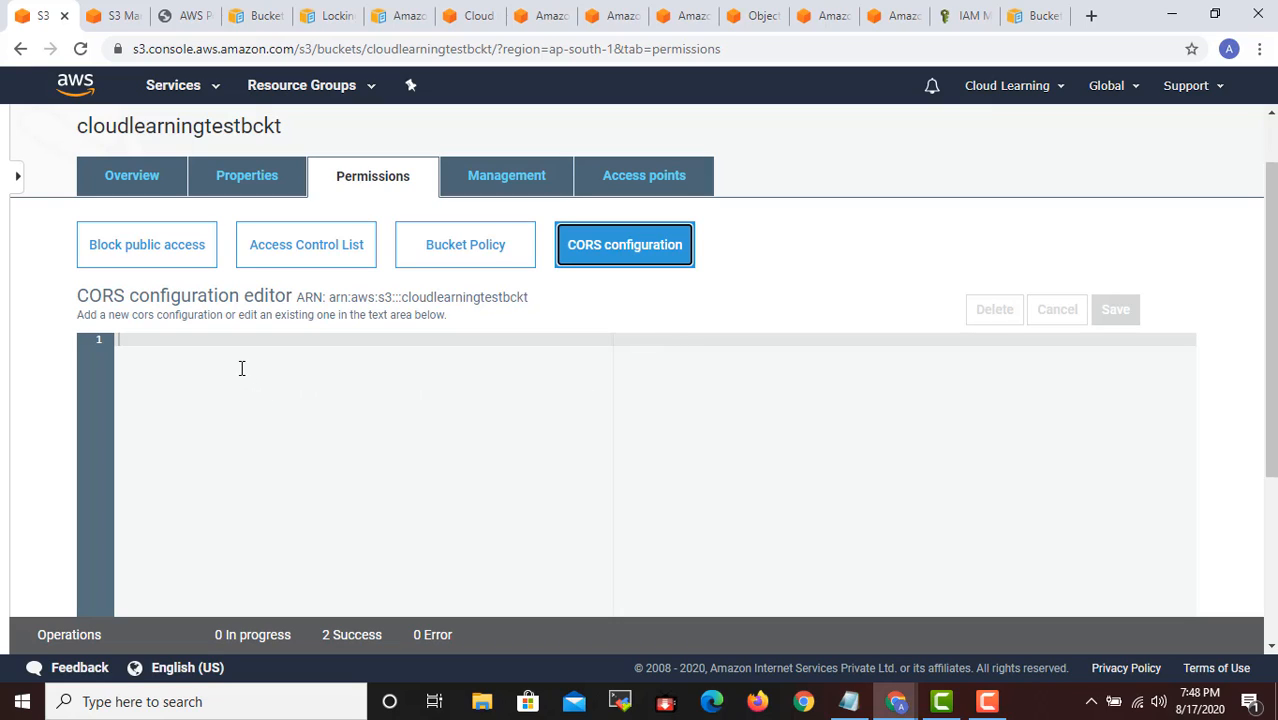
pyautogui.scroll(-5, 490, 365)
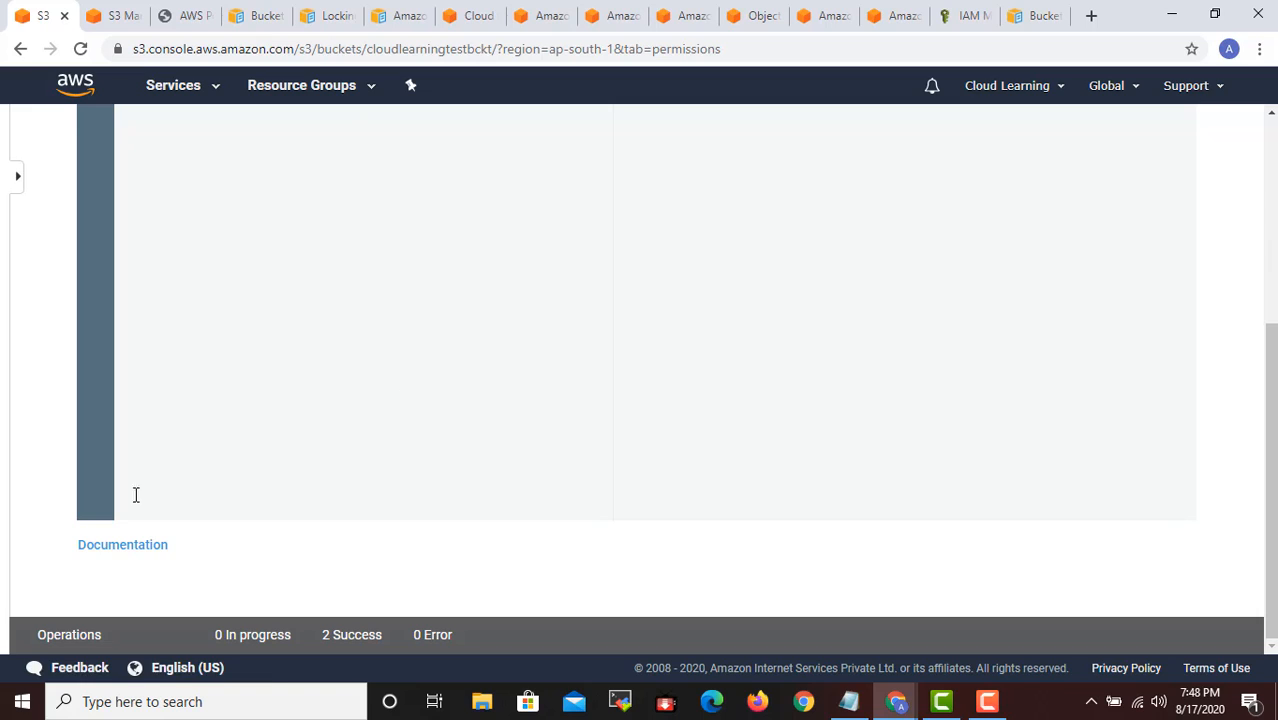
pyautogui.rightClick(118, 559)
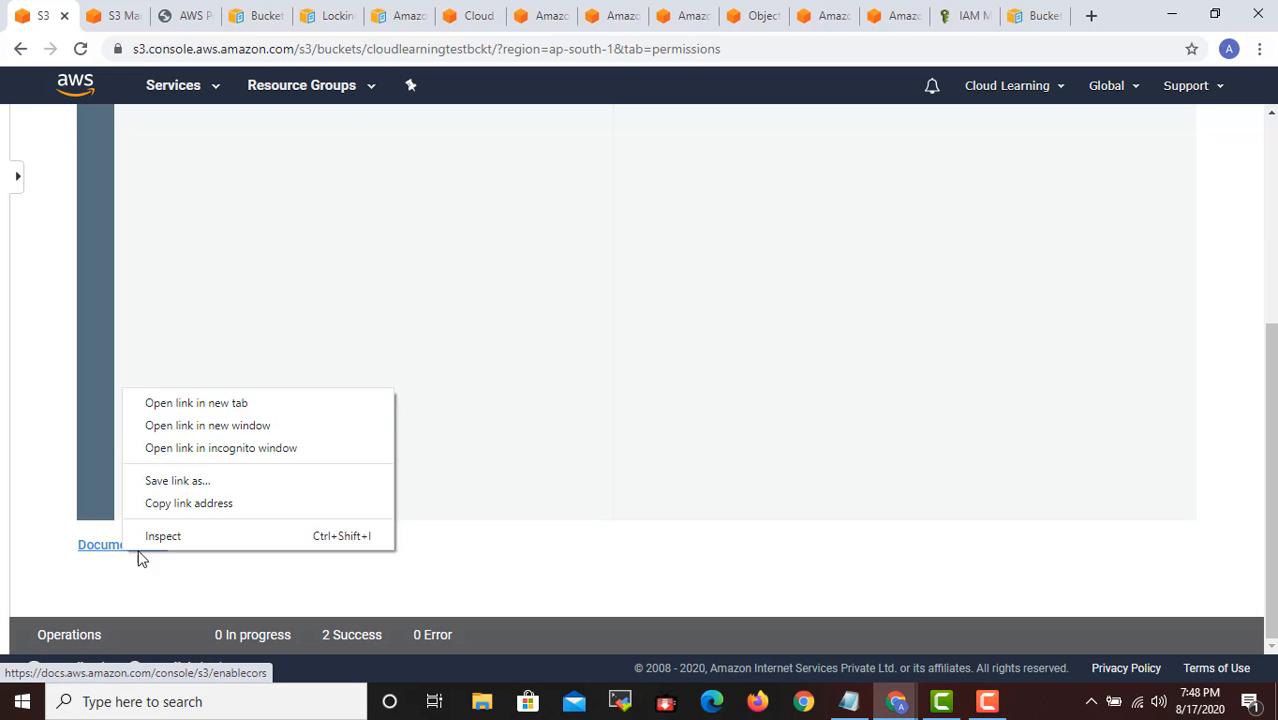
pyautogui.click(199, 401)
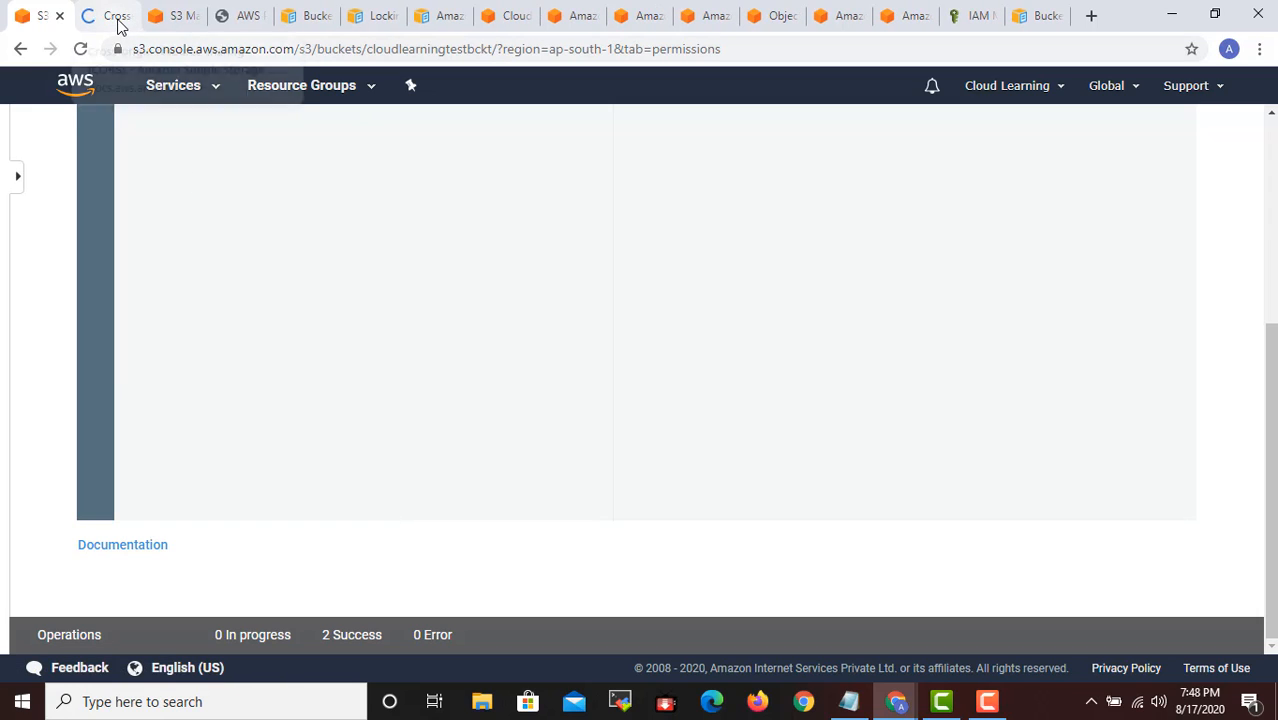
pyautogui.click(118, 22)
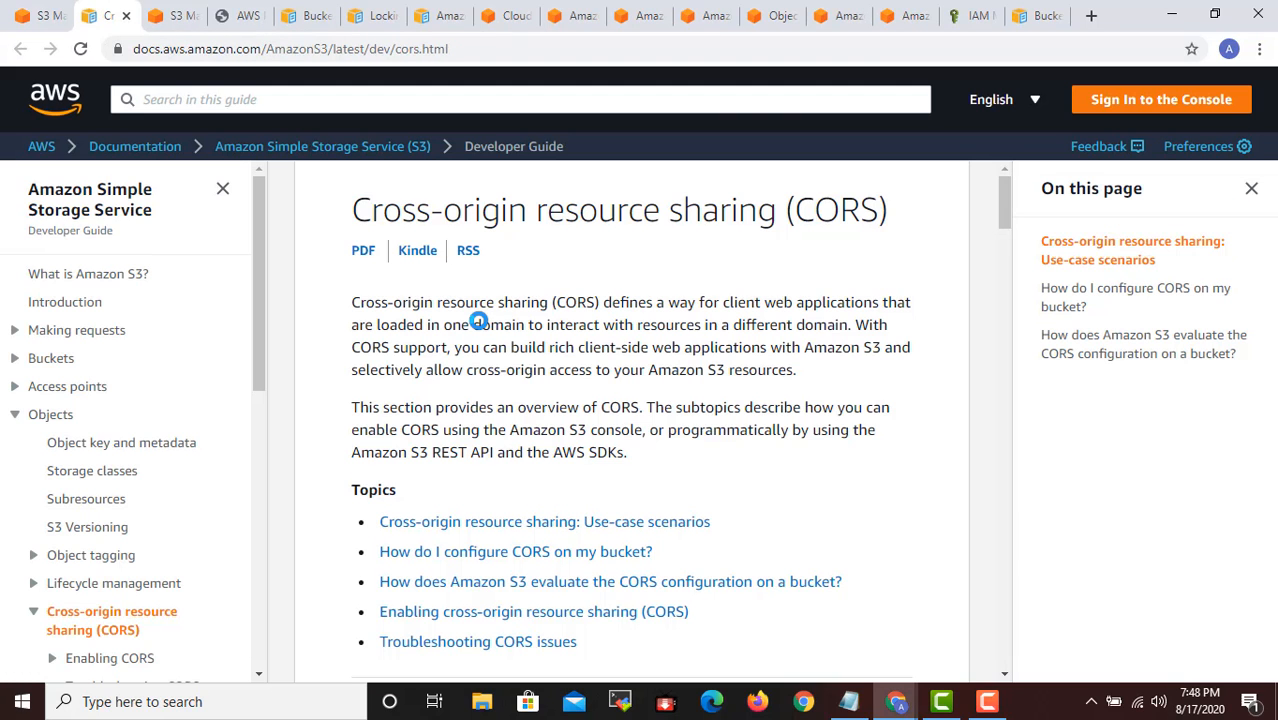
# - Read the CORS use-case scenarios in the documentation, covering the website endpoint and web font examples
pyautogui.scroll(-2, 626, 366)
pyautogui.scroll(-1, 626, 366)
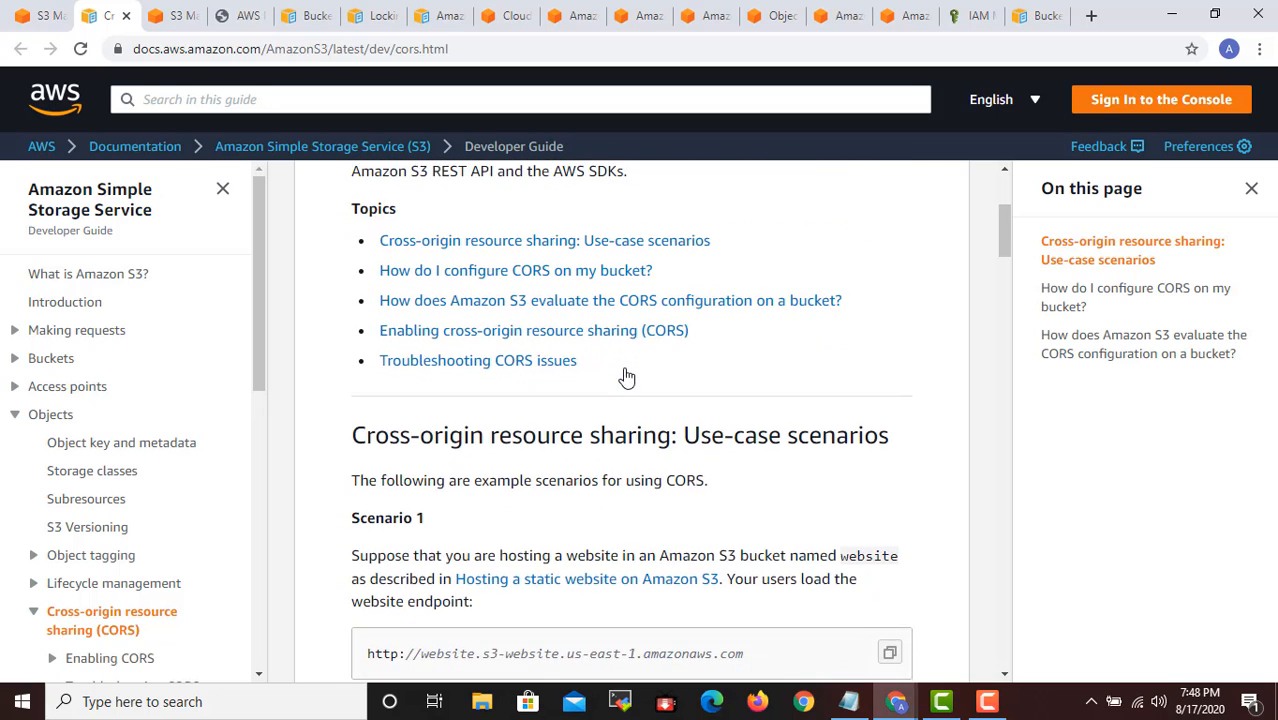
pyautogui.scroll(-2, 625, 372)
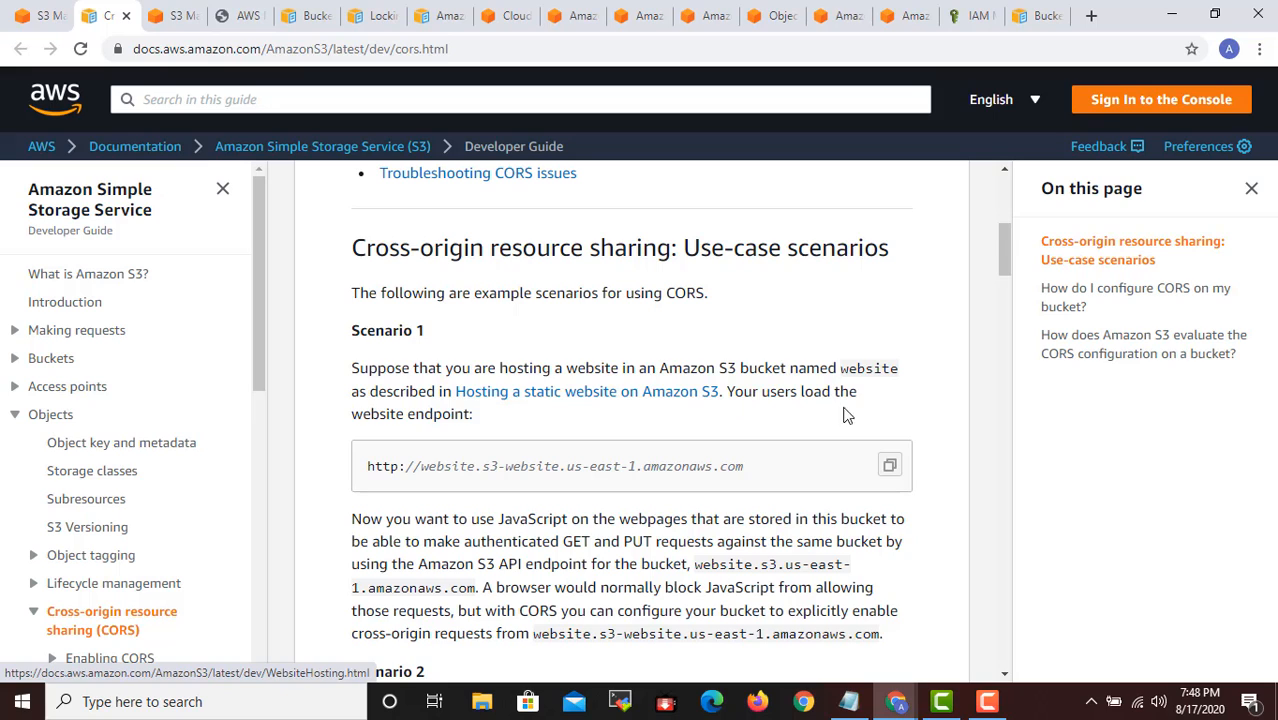
pyautogui.scroll(-1, 856, 416)
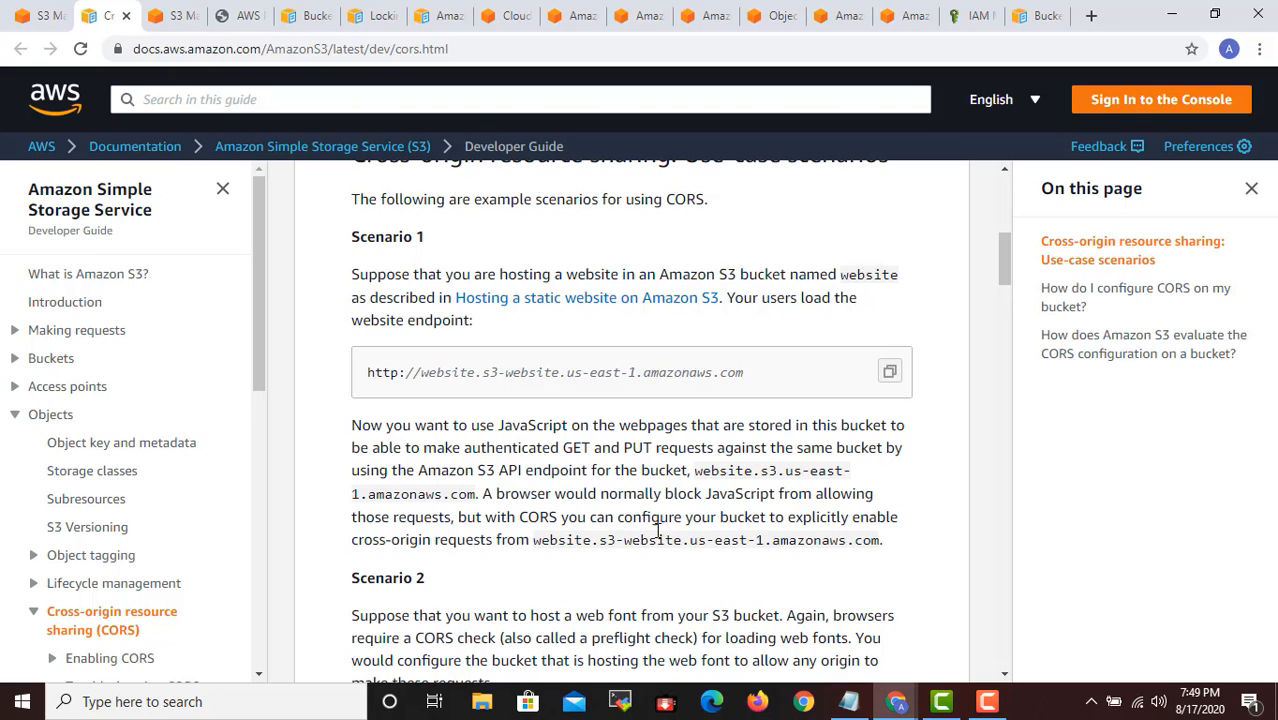
pyautogui.scroll(-2, 645, 535)
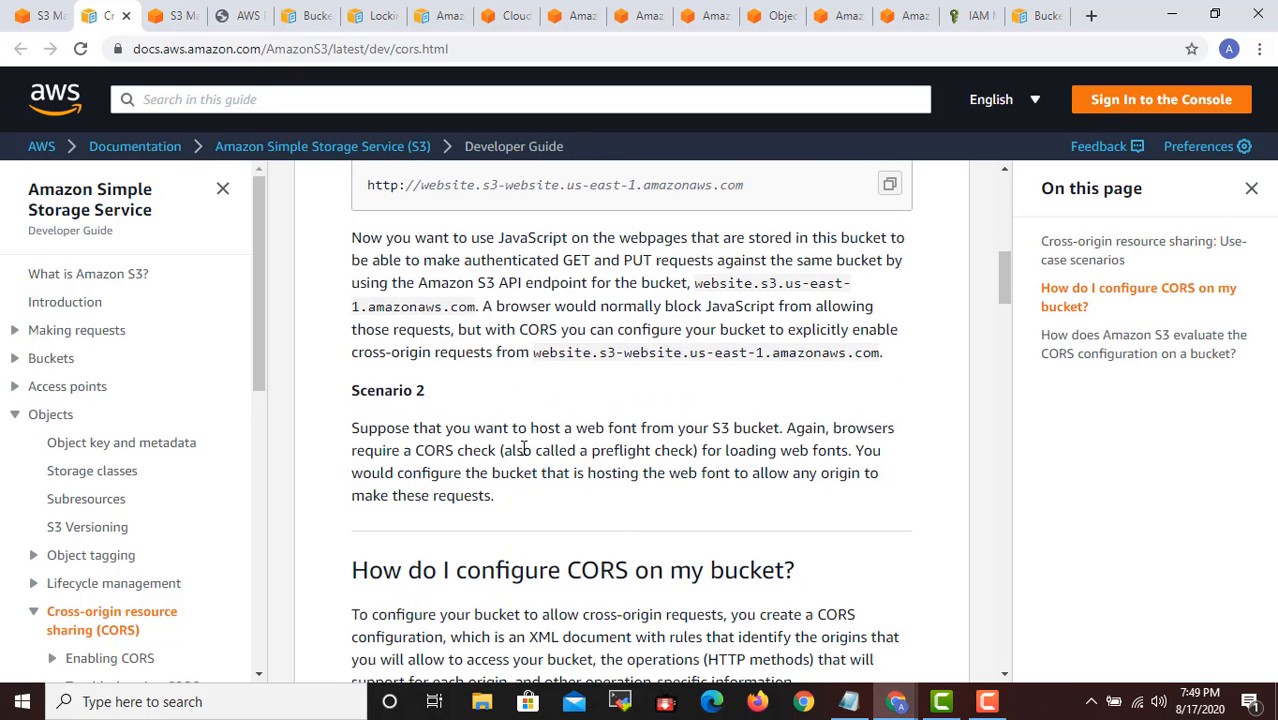
pyautogui.scroll(3, 522, 449)
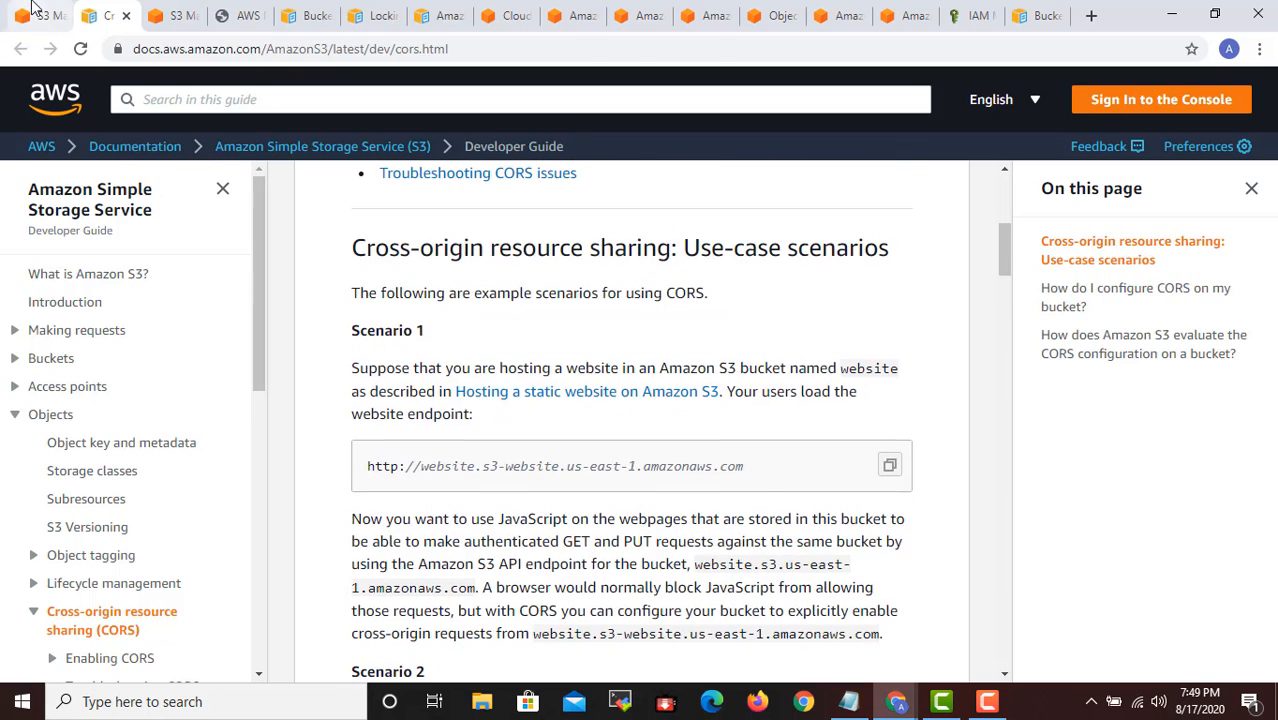
# - Return to the cloudlearningtestbckt console page and review its lifecycle management section
pyautogui.click(34, 12)
pyautogui.scroll(5, 656, 362)
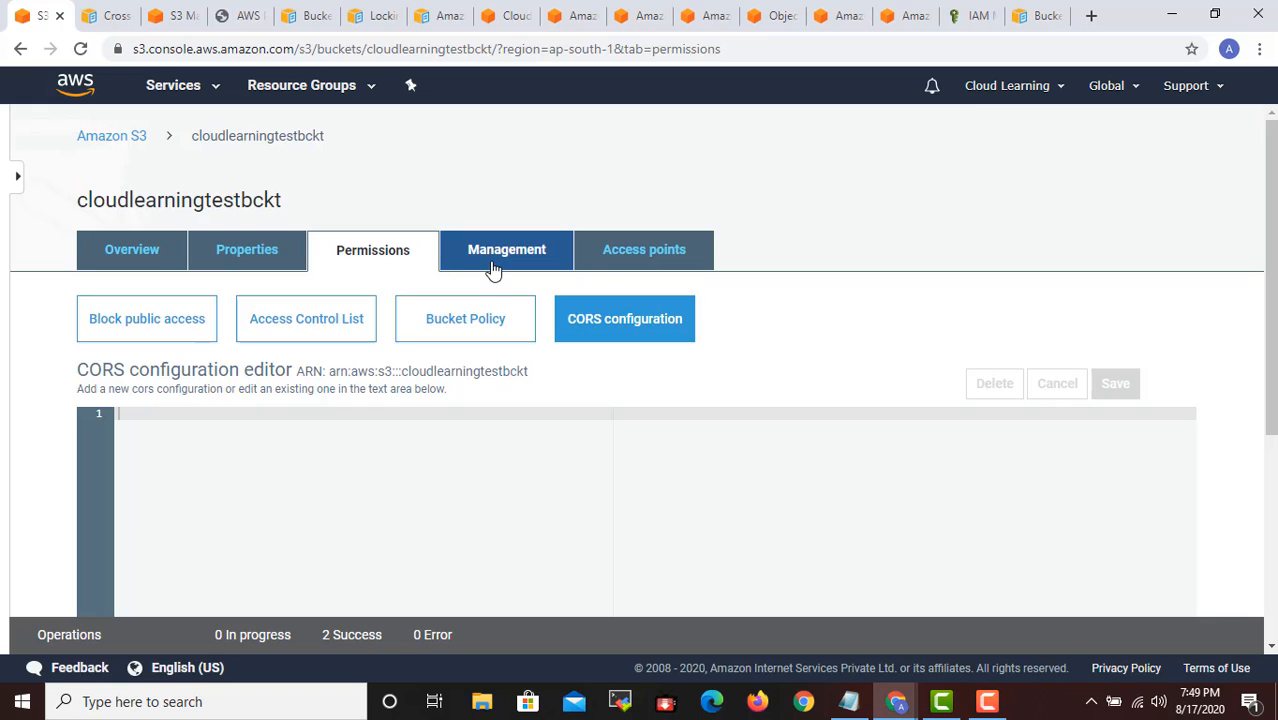
pyautogui.click(494, 264)
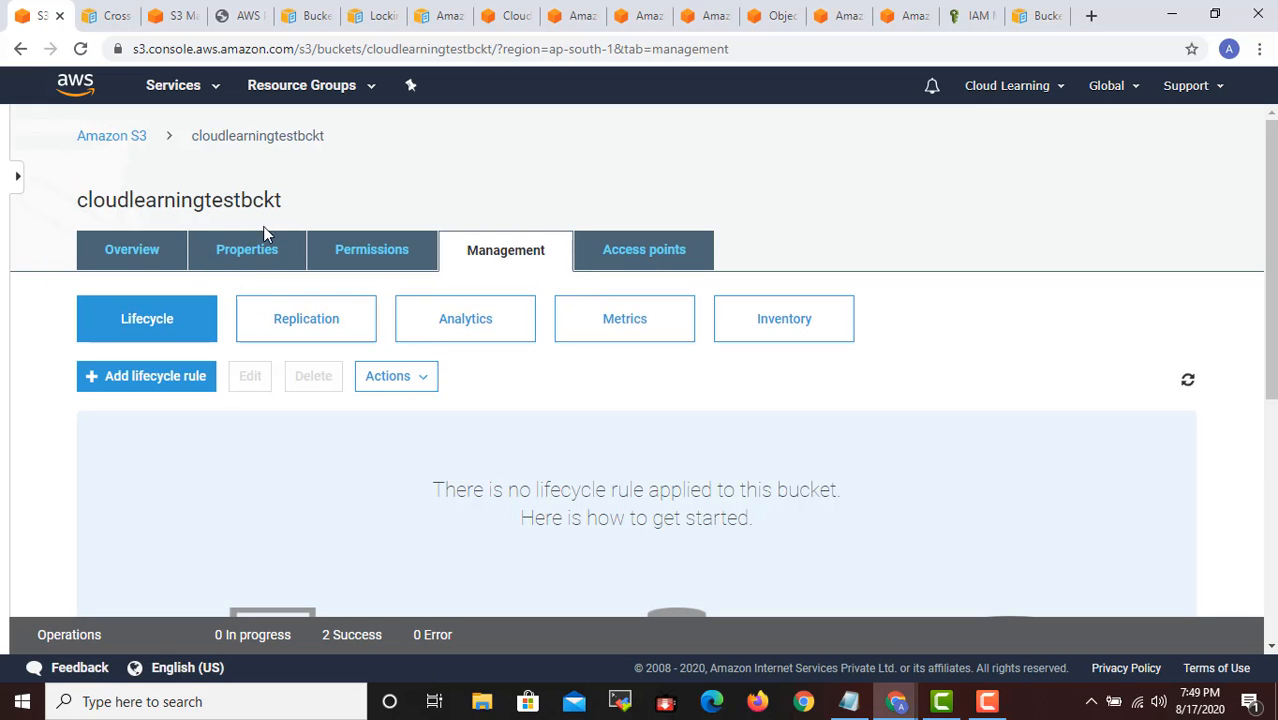
pyautogui.scroll(-2, 385, 325)
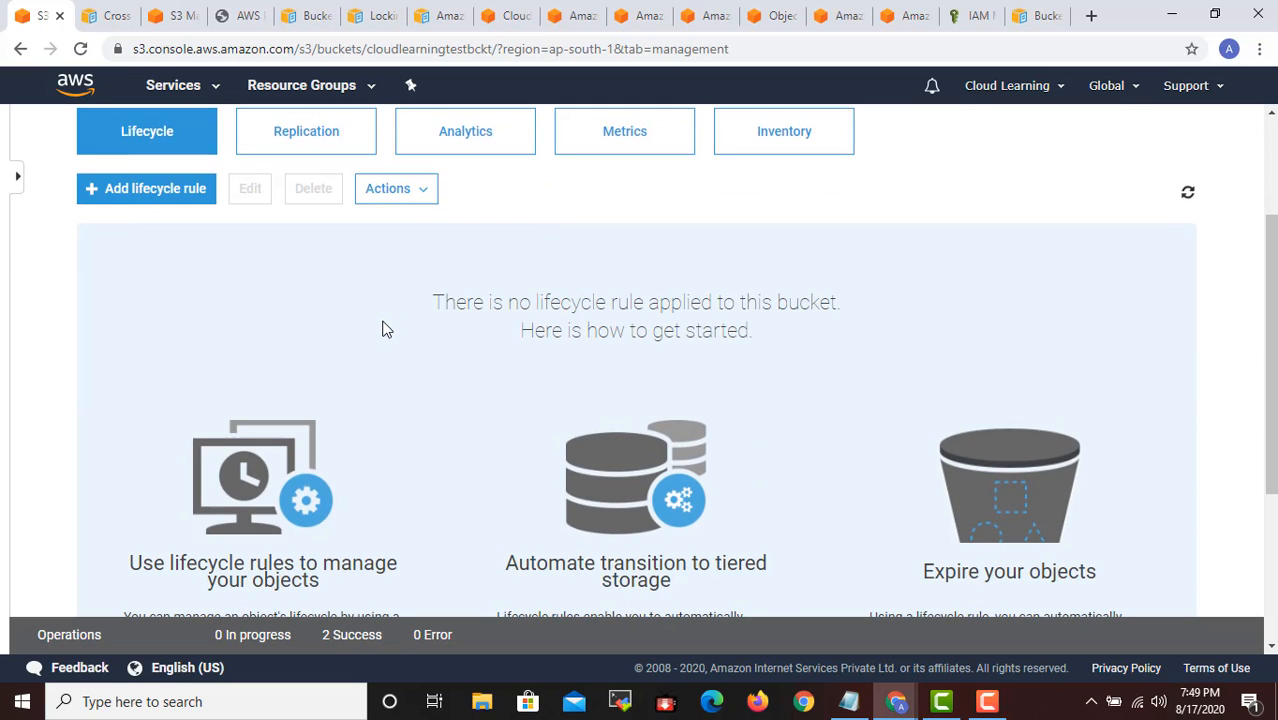
pyautogui.scroll(1, 383, 325)
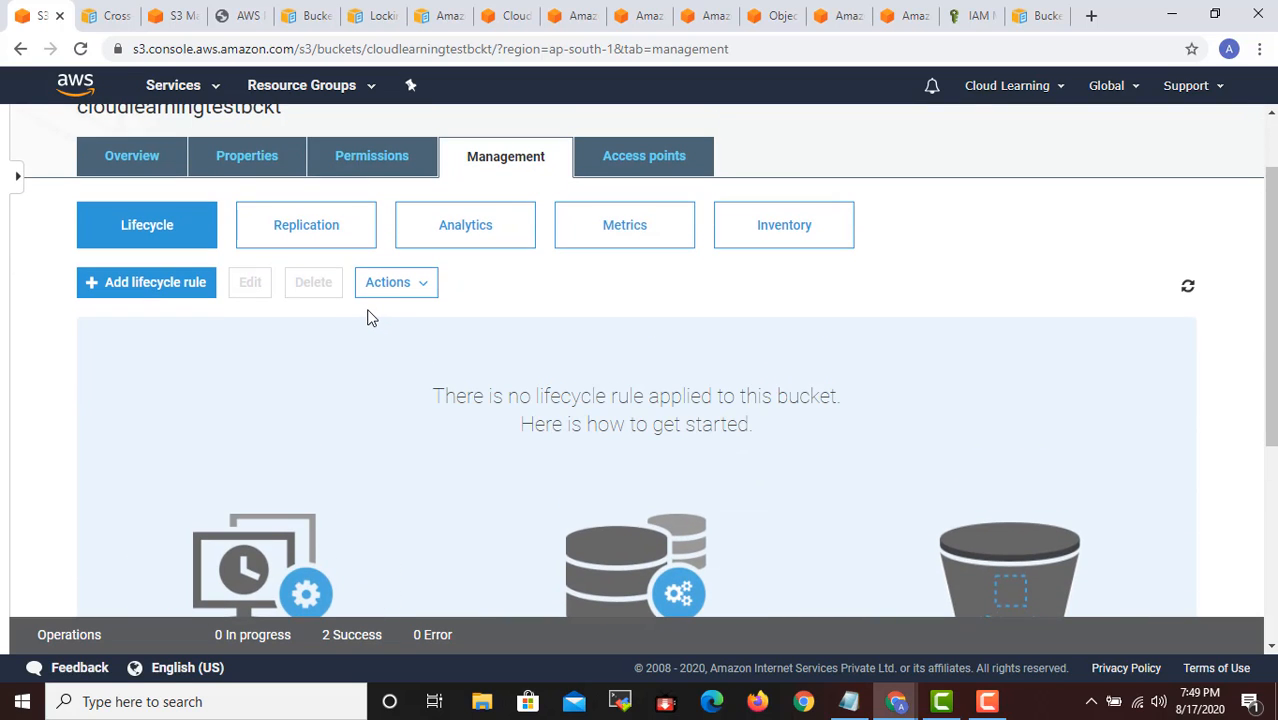
# - Start a lifecycle rule named StandartoGalacier and apply it to all objects in the bucket
pyautogui.click(183, 290)
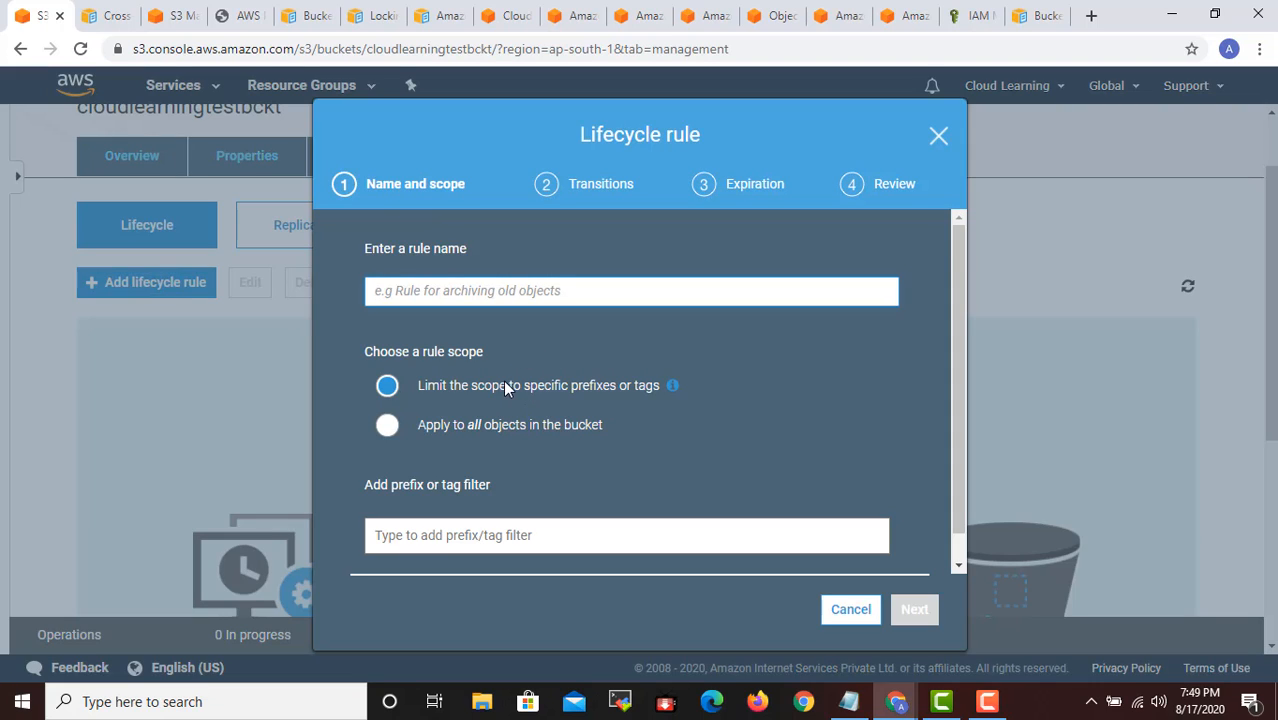
pyautogui.scroll(-1, 571, 449)
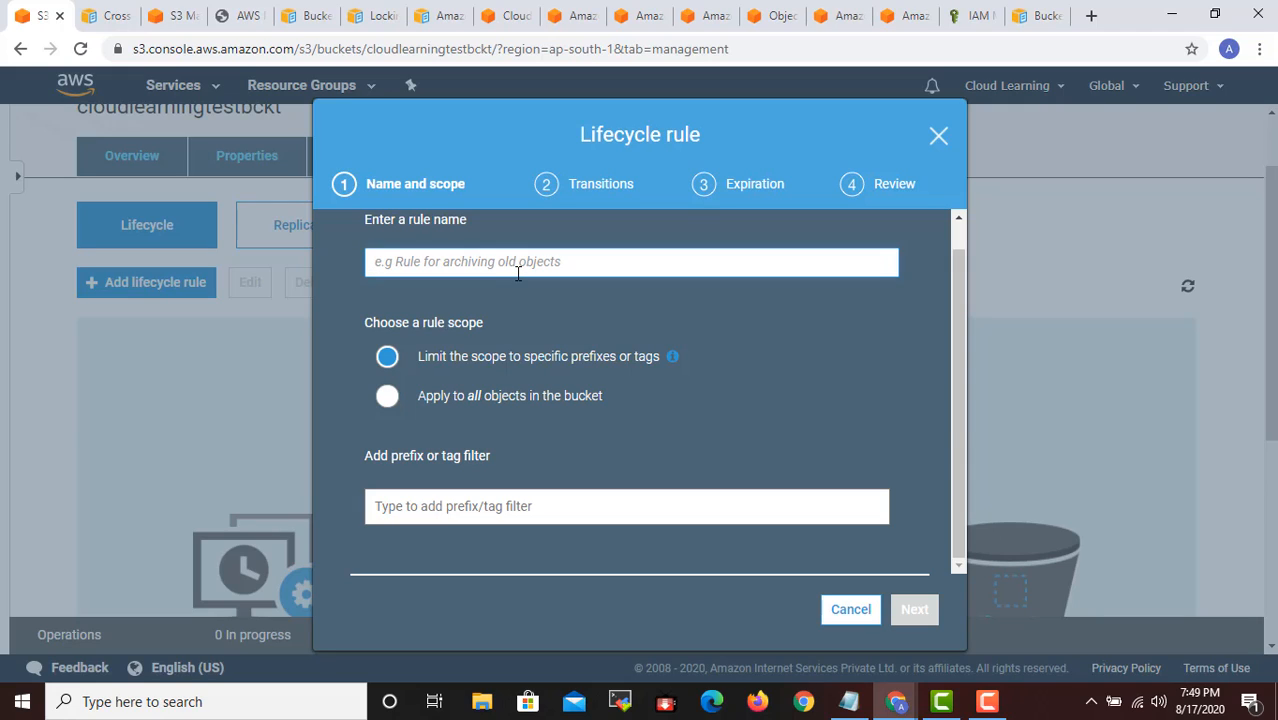
pyautogui.write('Standa')
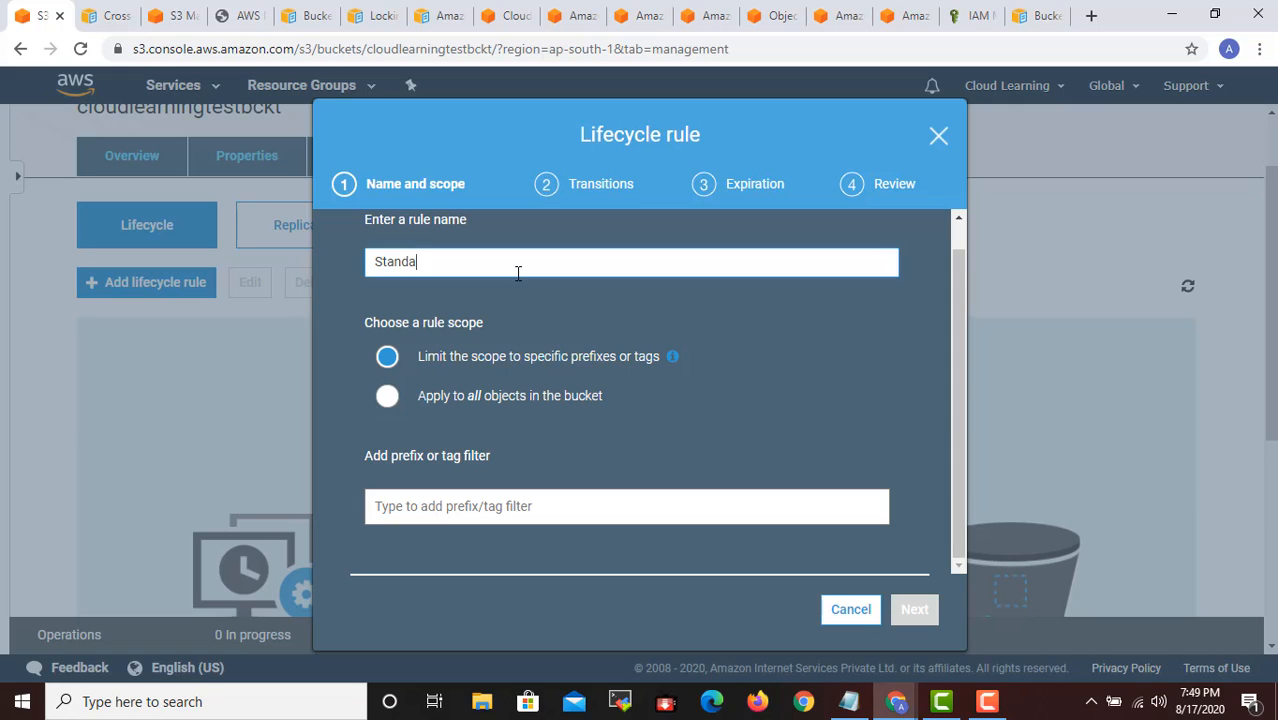
pyautogui.write('rtoGalacier')
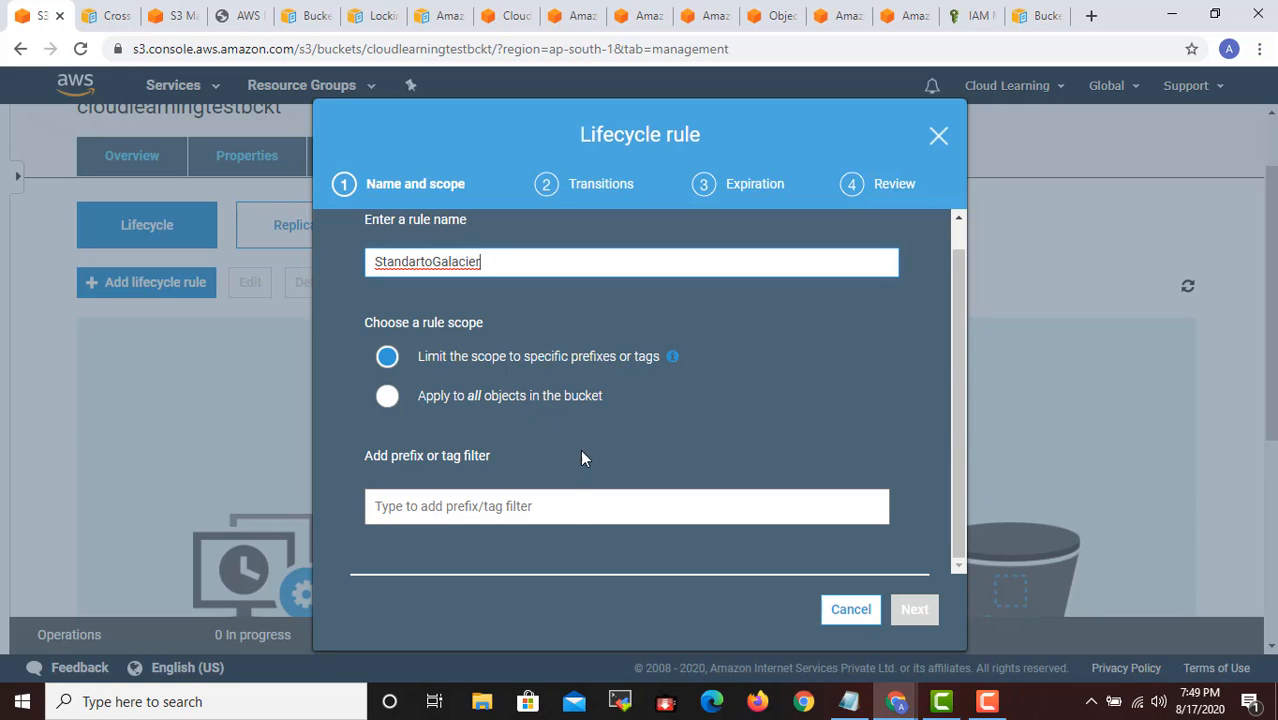
pyautogui.click(559, 403)
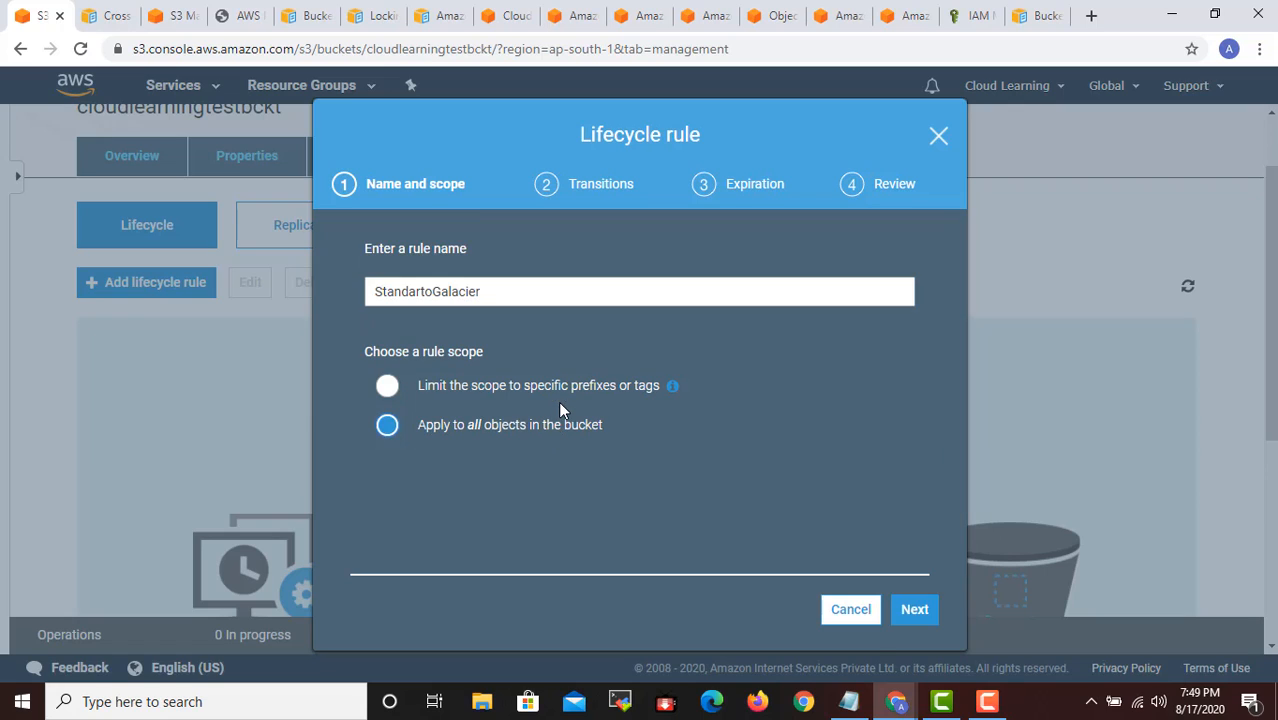
pyautogui.click(520, 390)
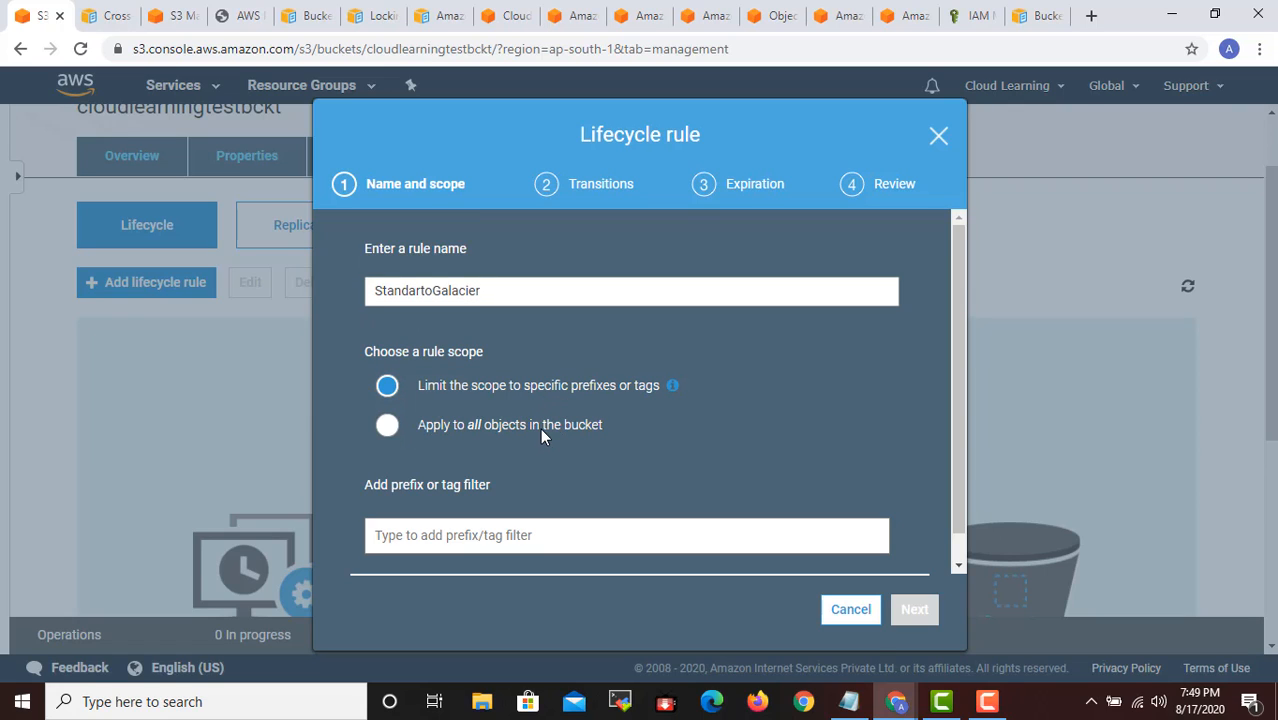
pyautogui.click(540, 428)
pyautogui.click(914, 611)
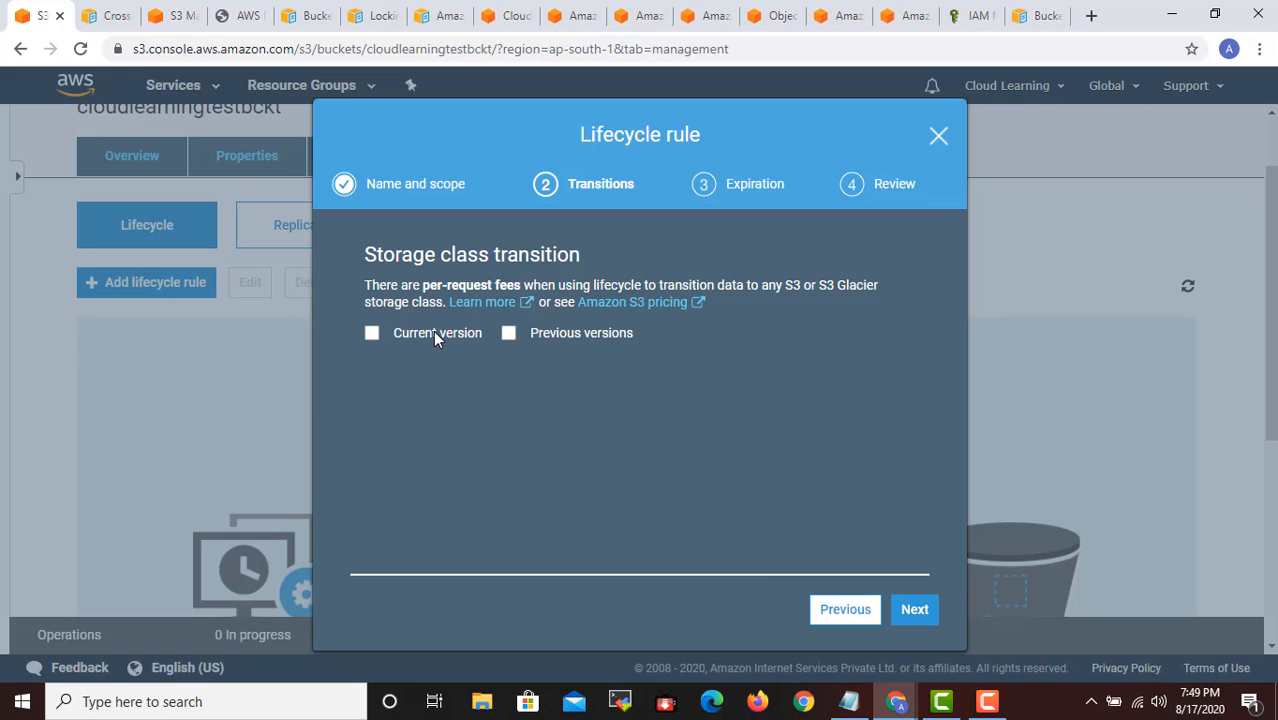
# - Add a transition for current object versions to Standard-IA 30 days after creation, and continue to the expiration settings
pyautogui.click(434, 332)
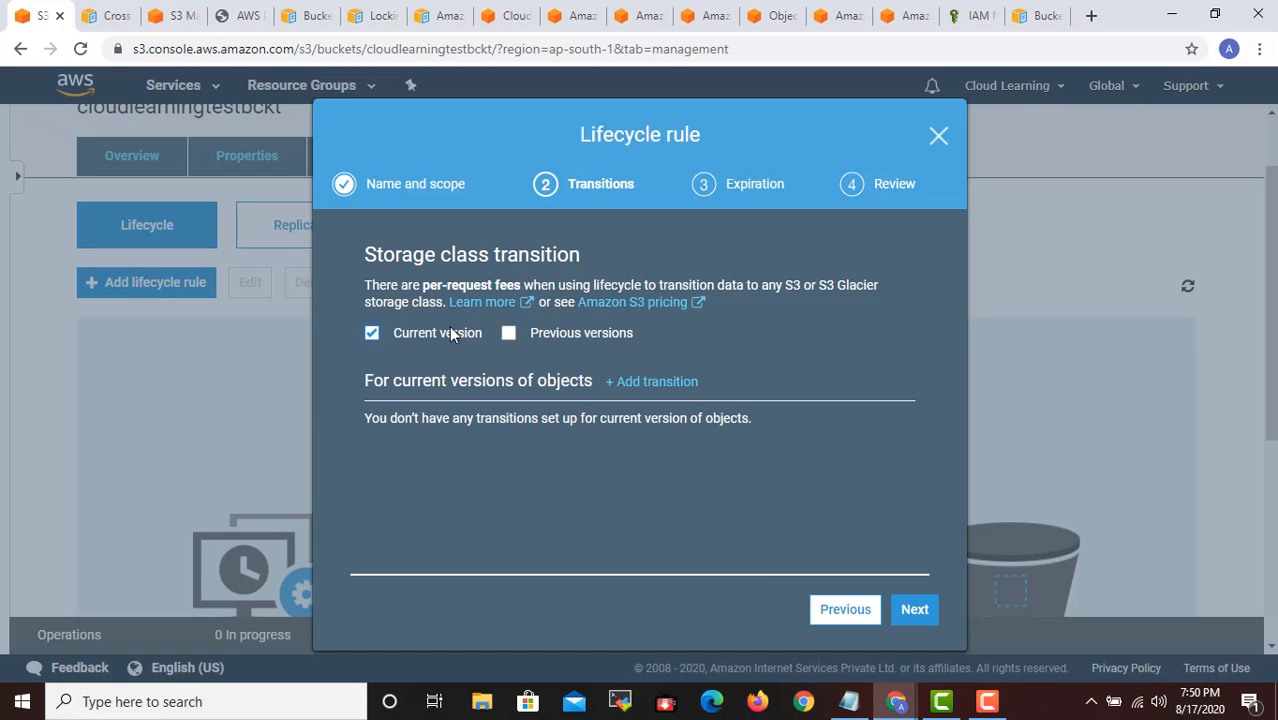
pyautogui.click(450, 334)
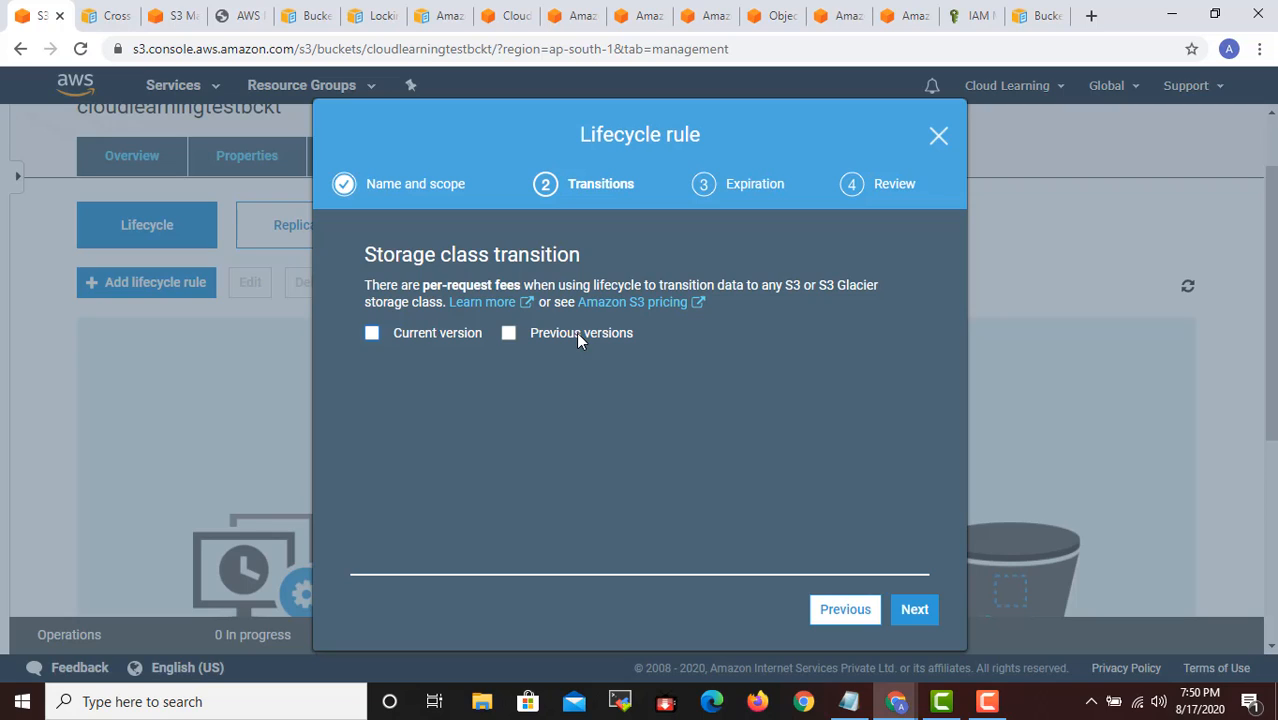
pyautogui.click(416, 338)
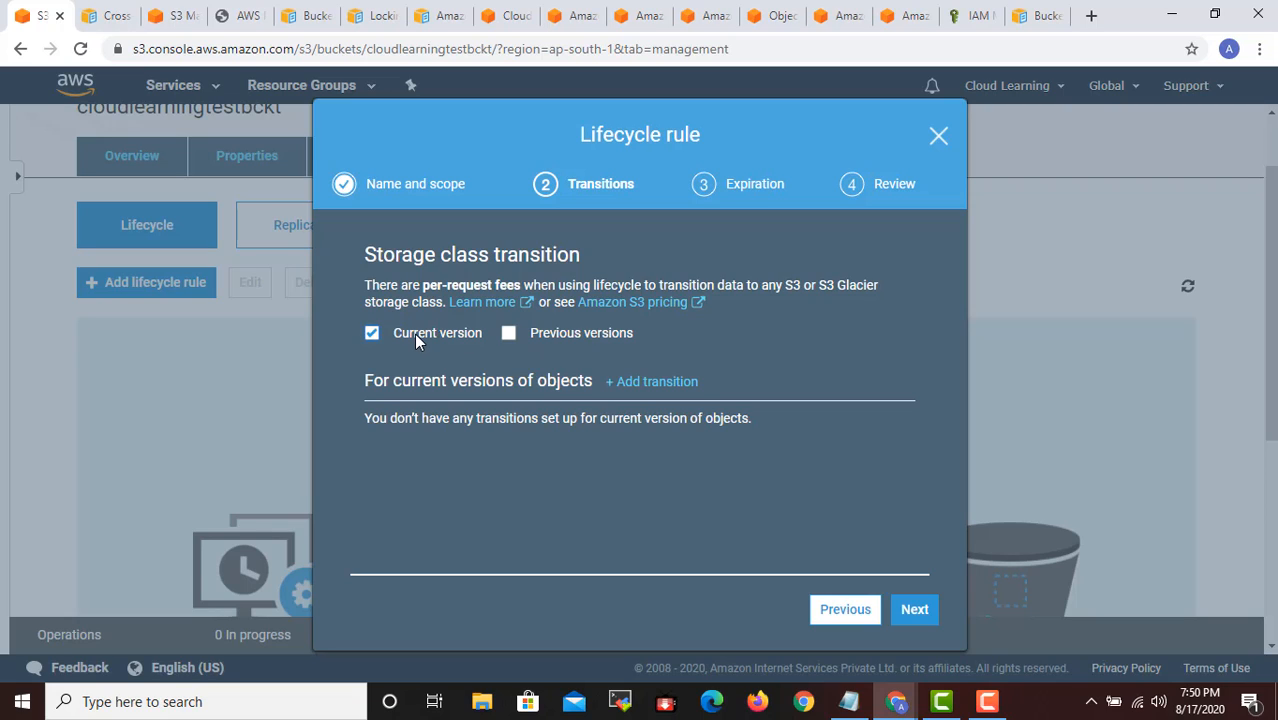
pyautogui.click(686, 382)
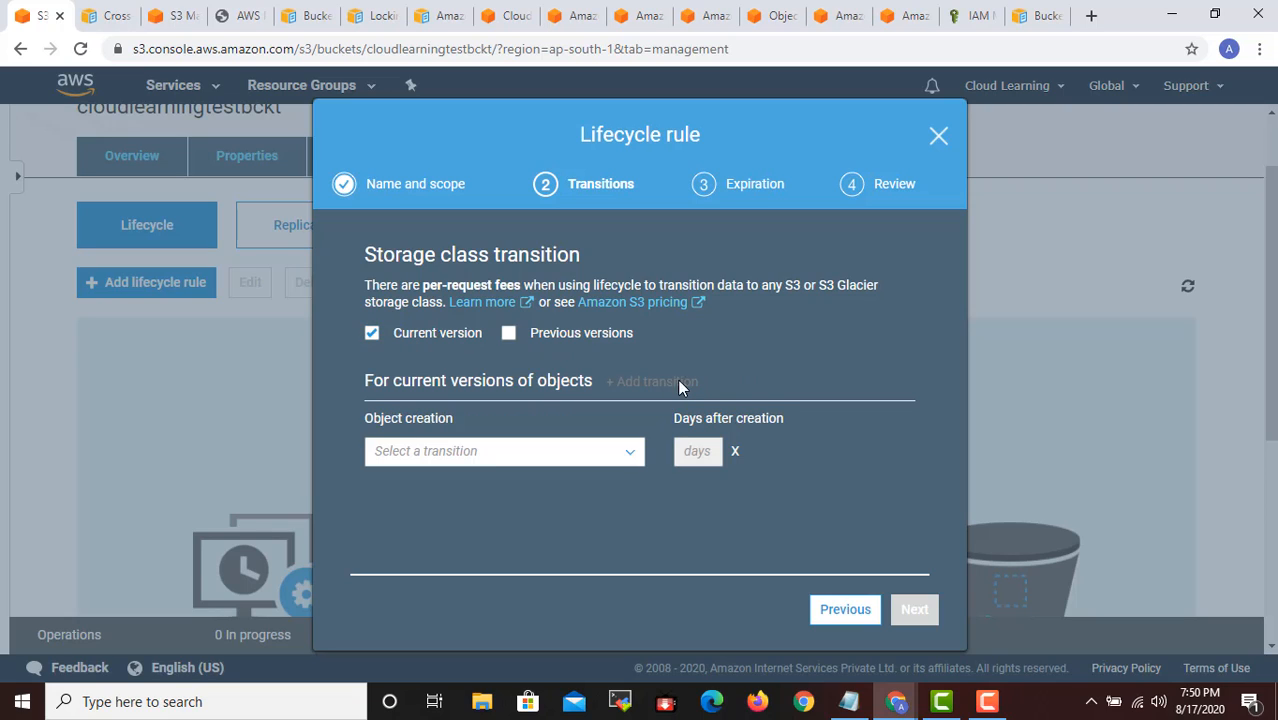
pyautogui.click(494, 451)
pyautogui.scroll(-1, 520, 510)
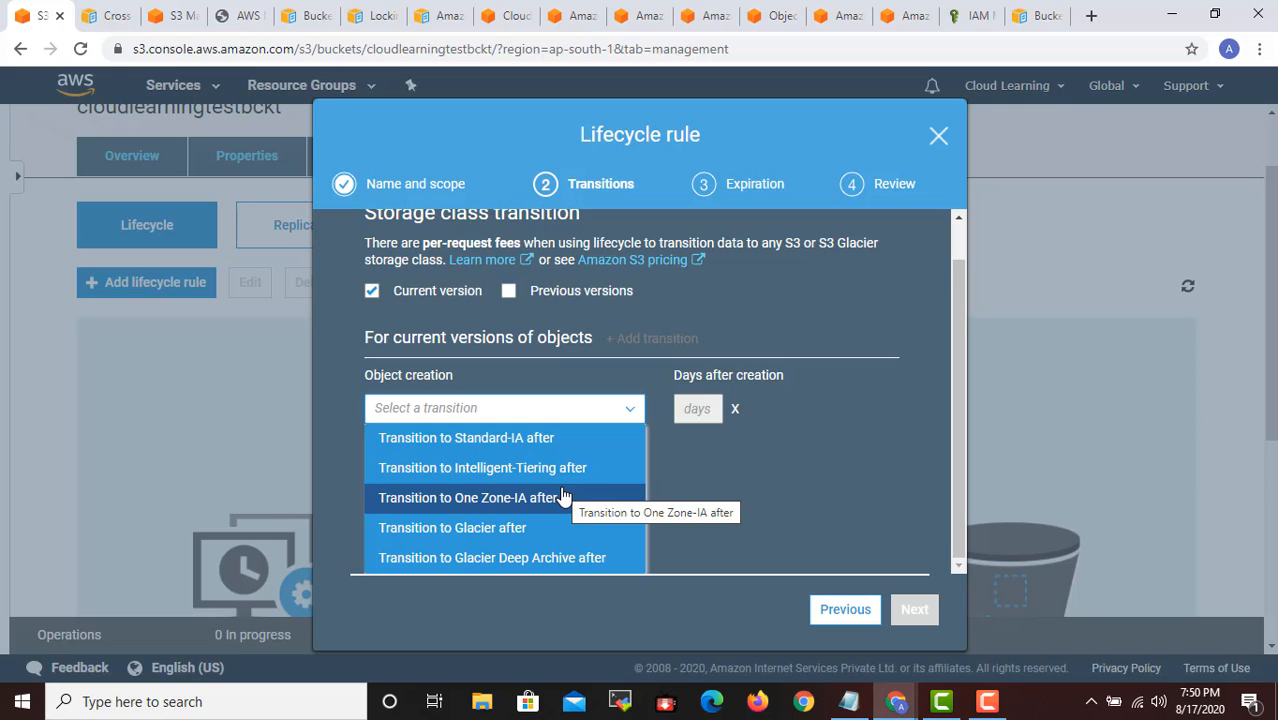
pyautogui.click(753, 463)
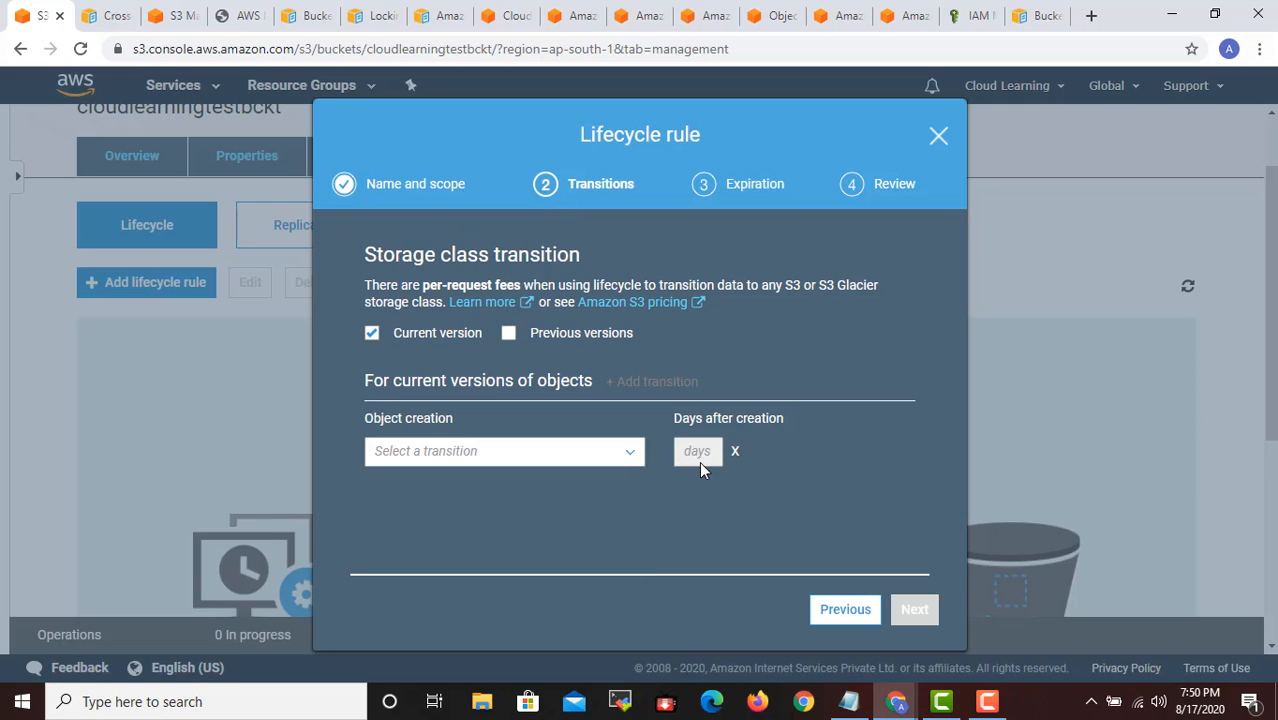
pyautogui.click(568, 451)
pyautogui.click(632, 472)
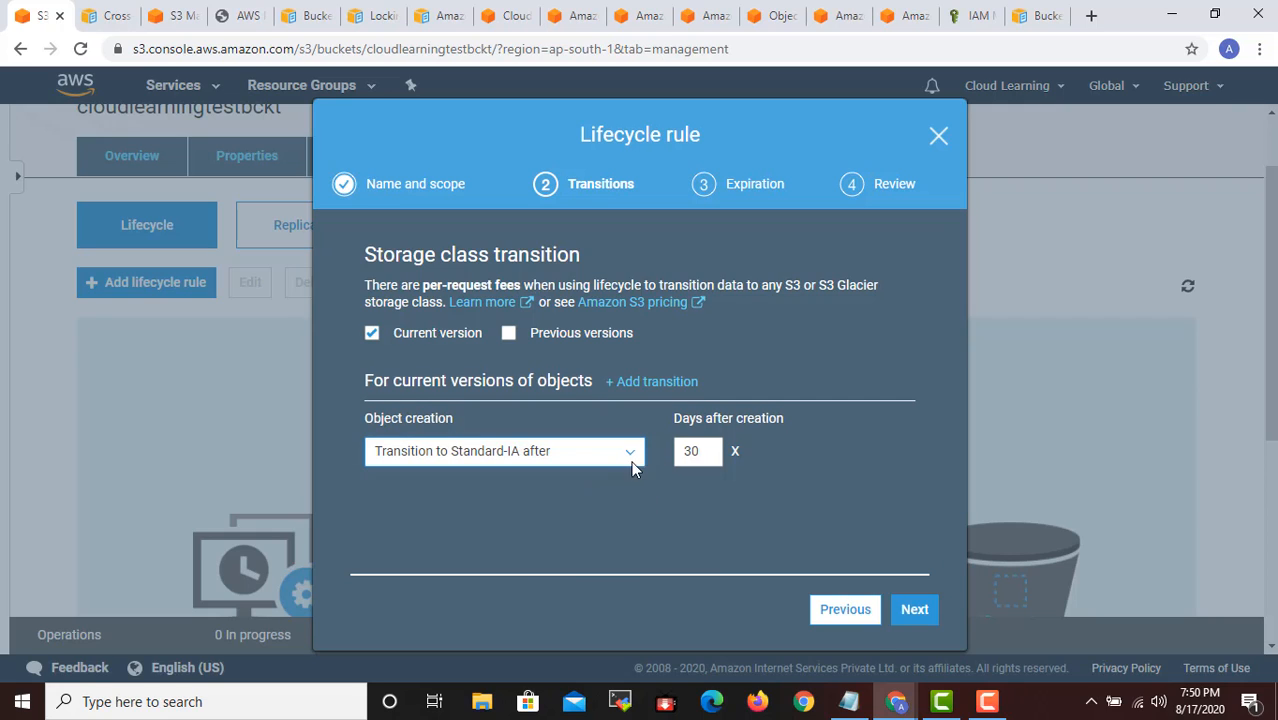
pyautogui.click(914, 612)
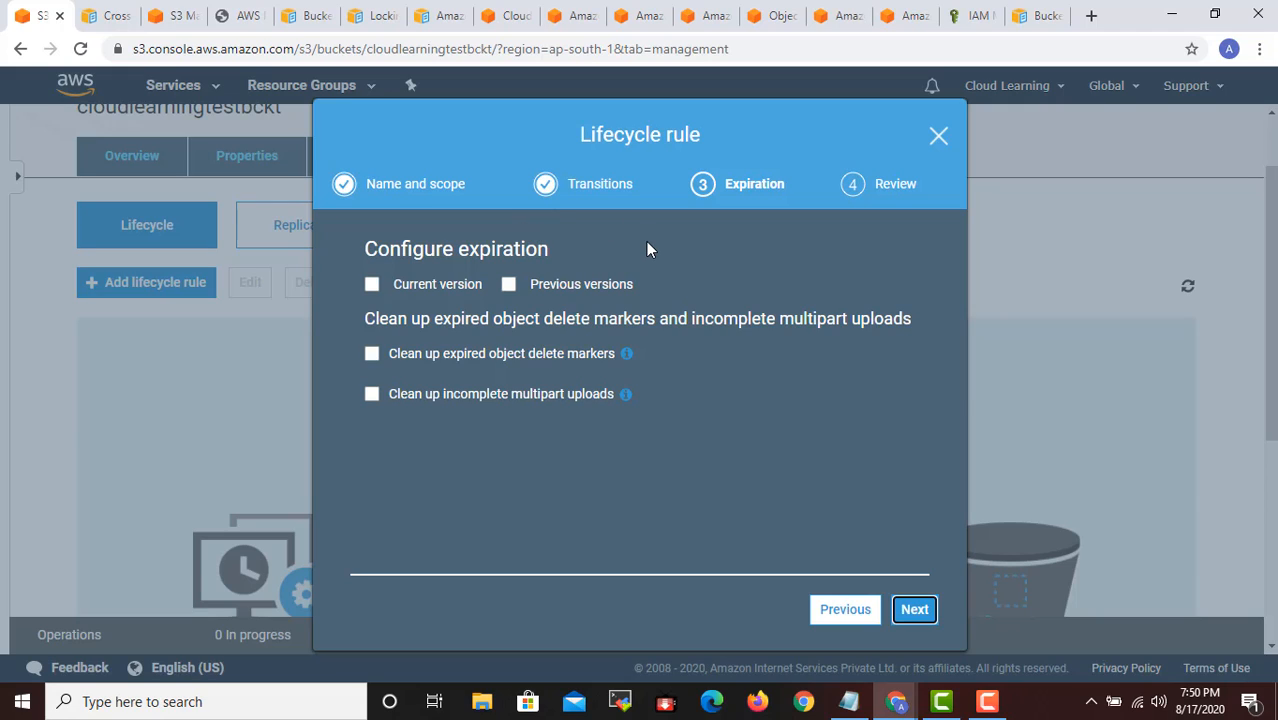
# - Enable expiration of current object versions 395 days after creation, and close the lifecycle rule without saving it
pyautogui.click(454, 285)
pyautogui.moveTo(480, 347); pyautogui.dragTo(433, 355)
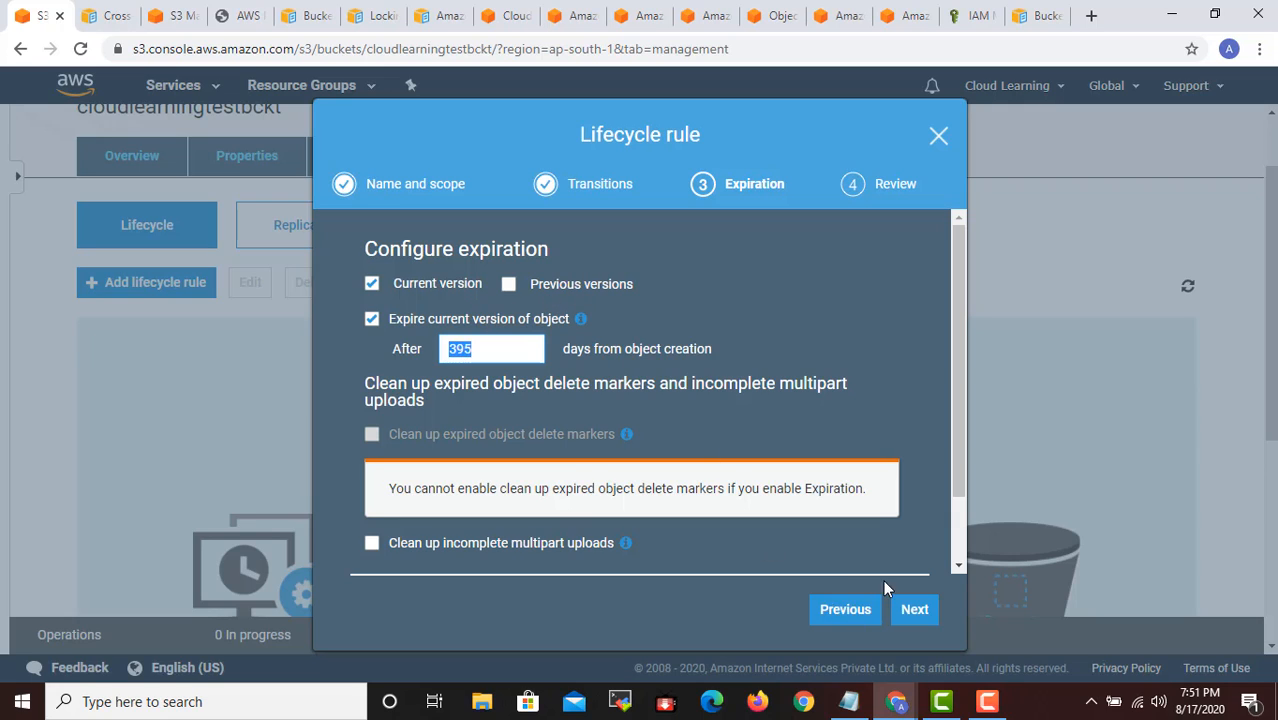
pyautogui.click(938, 134)
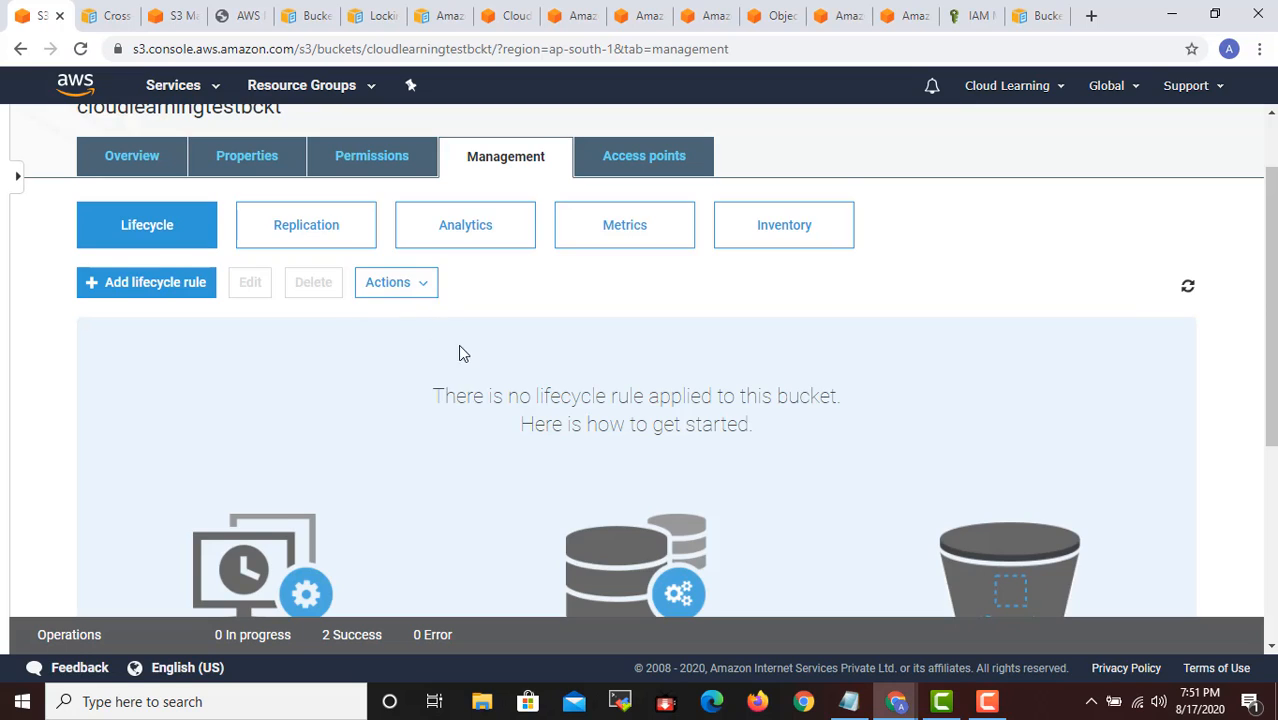
# - Open the bucket's replication settings and examine the Cross-Region and Same-Region Replication descriptions
pyautogui.scroll(-3, 460, 347)
pyautogui.scroll(4, 440, 335)
pyautogui.click(334, 322)
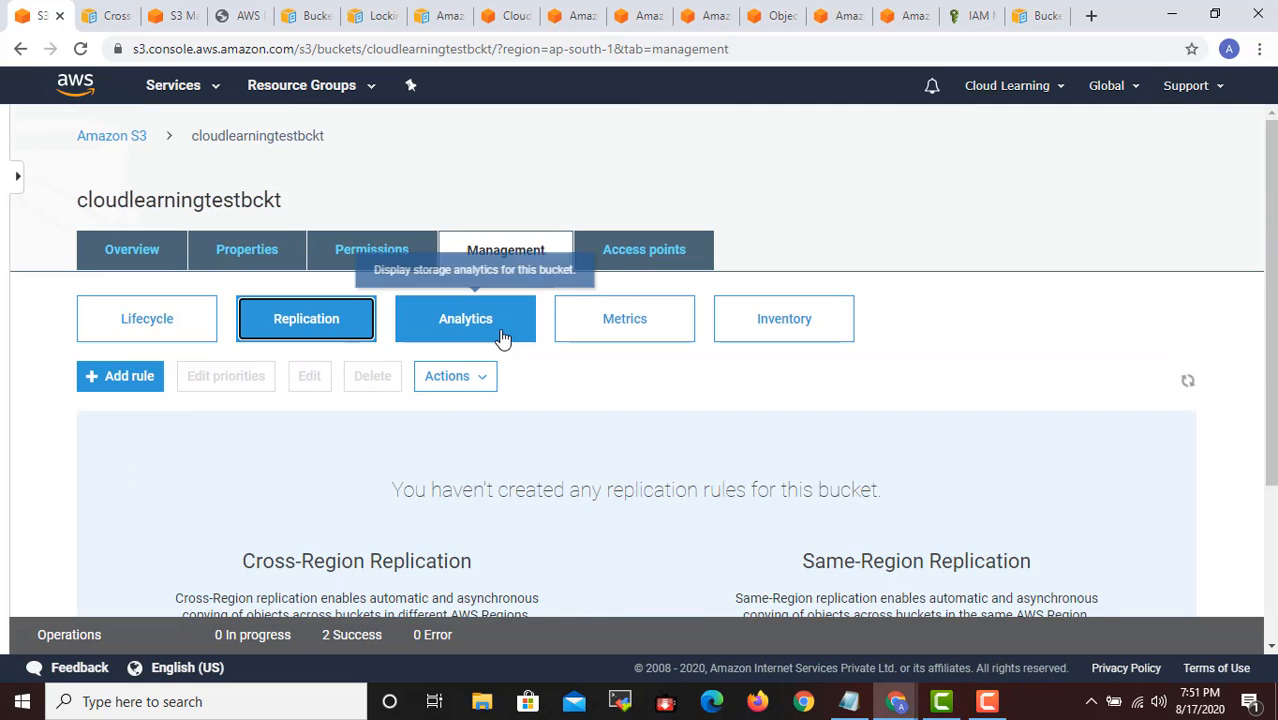
pyautogui.scroll(-2, 633, 459)
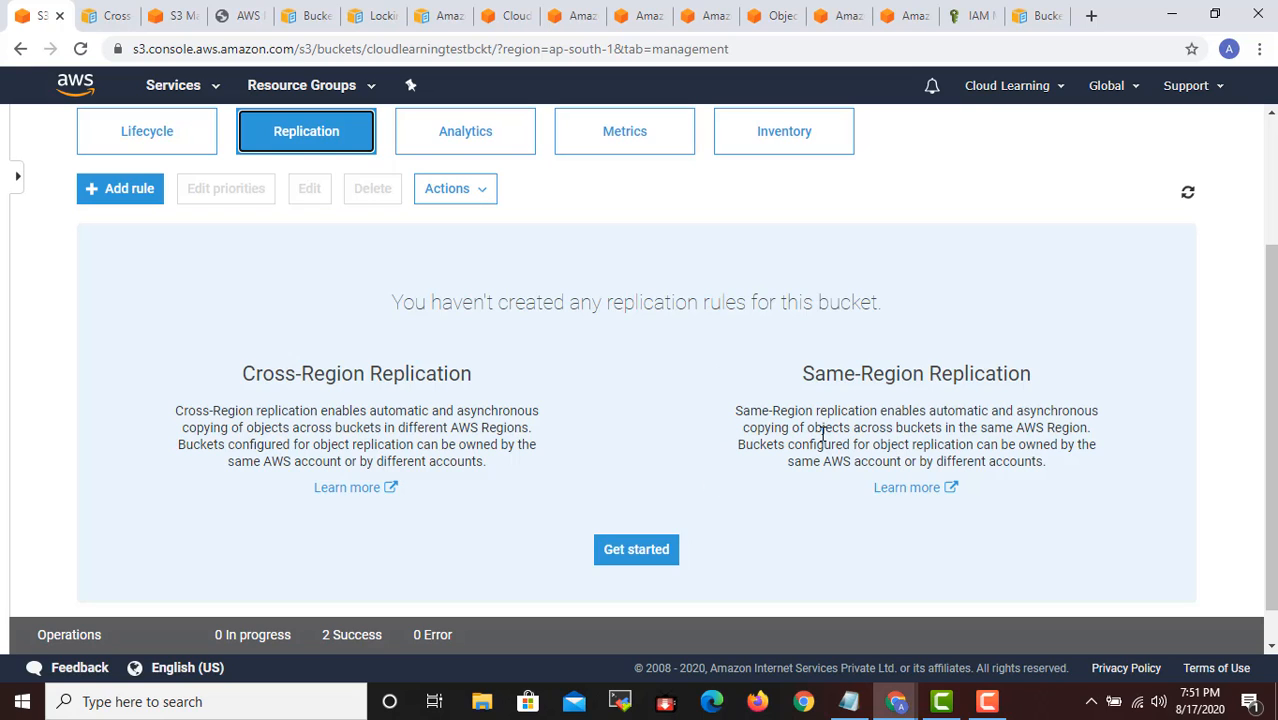
pyautogui.scroll(1, 645, 434)
pyautogui.scroll(-1, 645, 440)
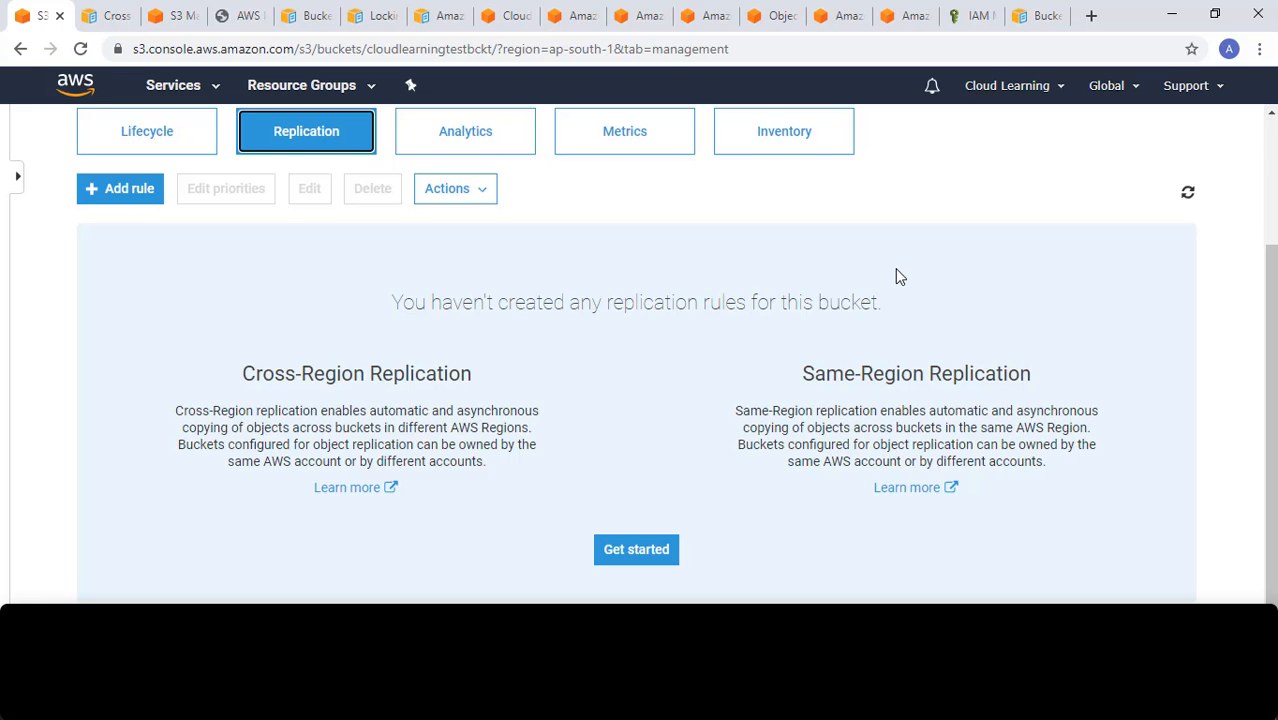
pyautogui.scroll(2, 897, 274)
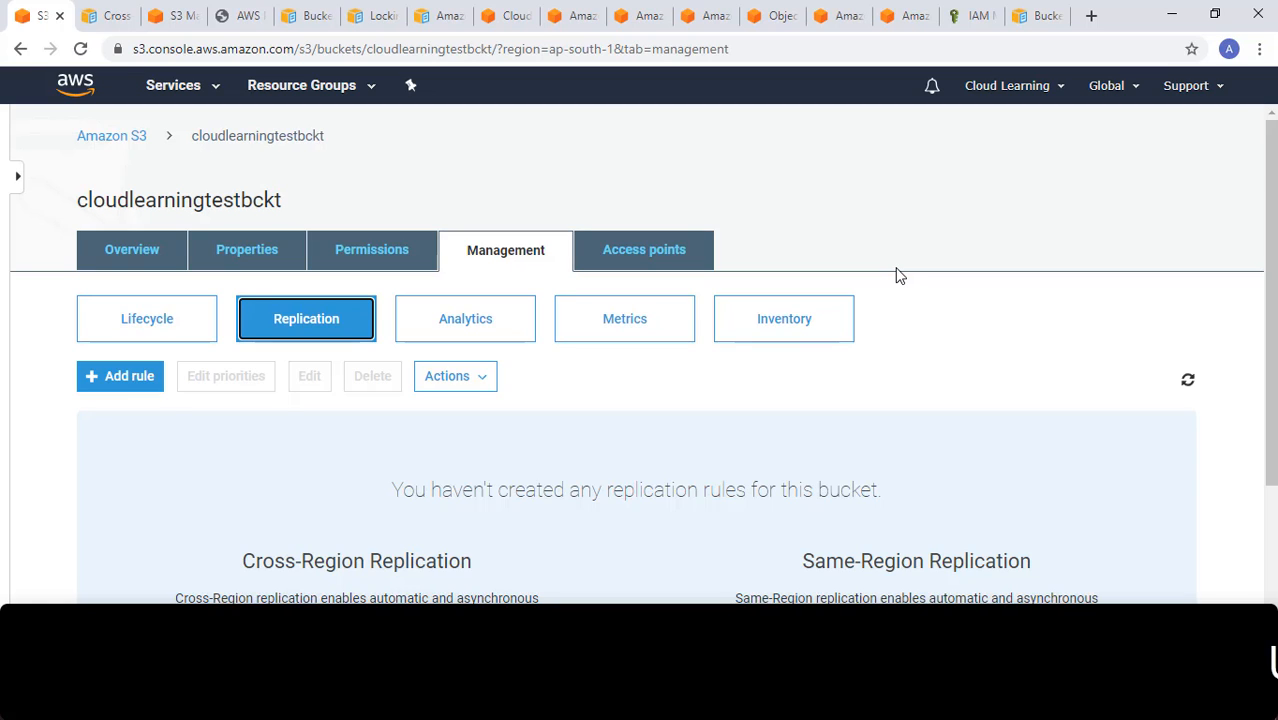
pyautogui.scroll(-1, 897, 274)
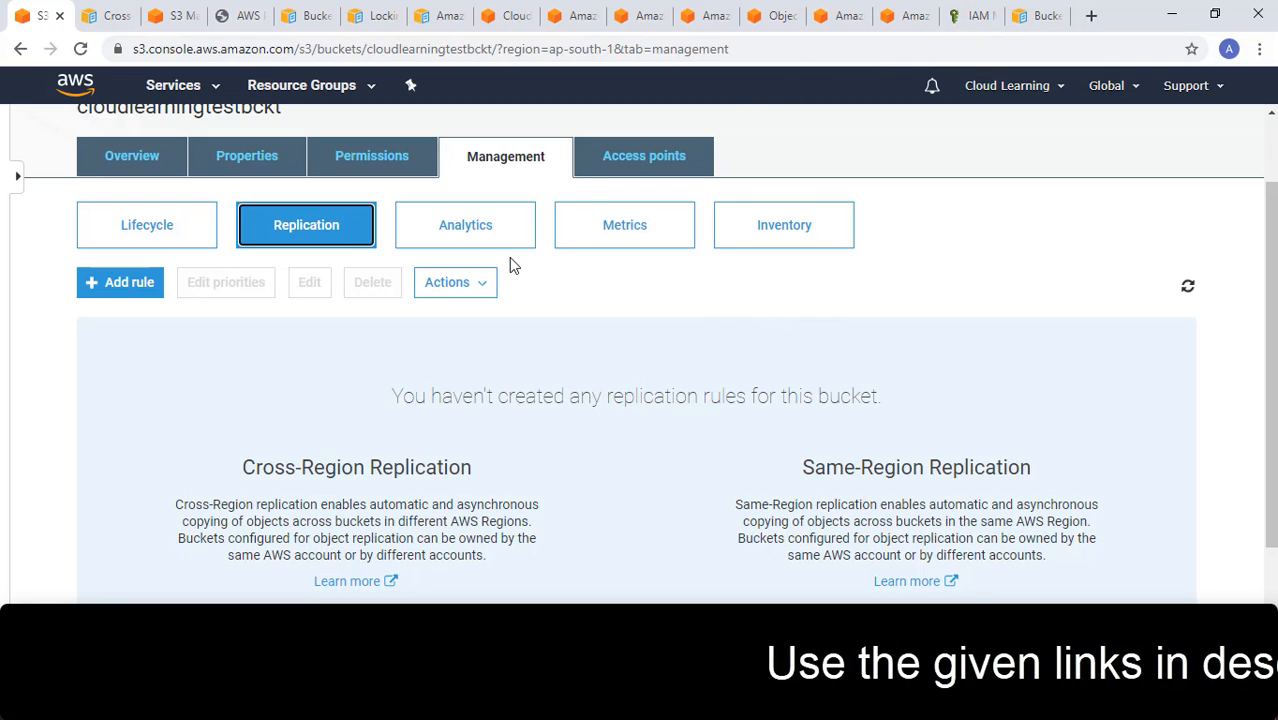
# - Open the bucket's analytics settings and examine the storage class analysis description
pyautogui.click(499, 232)
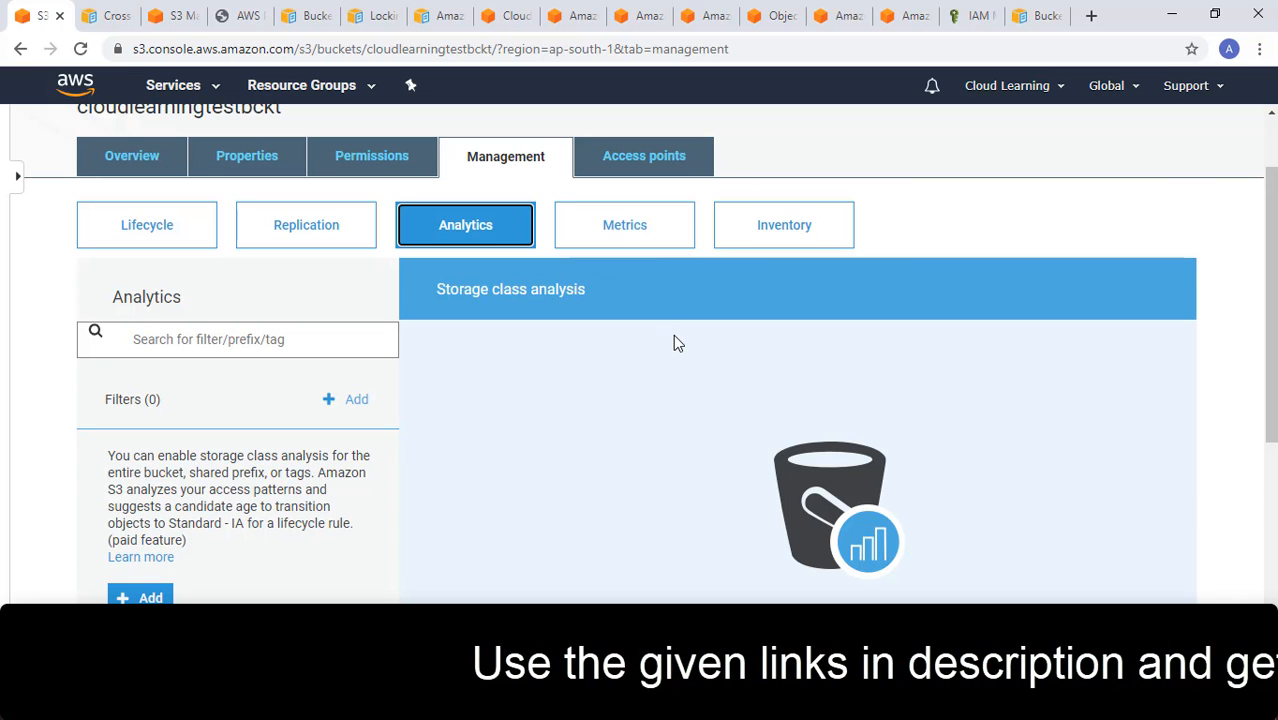
pyautogui.scroll(-1, 674, 339)
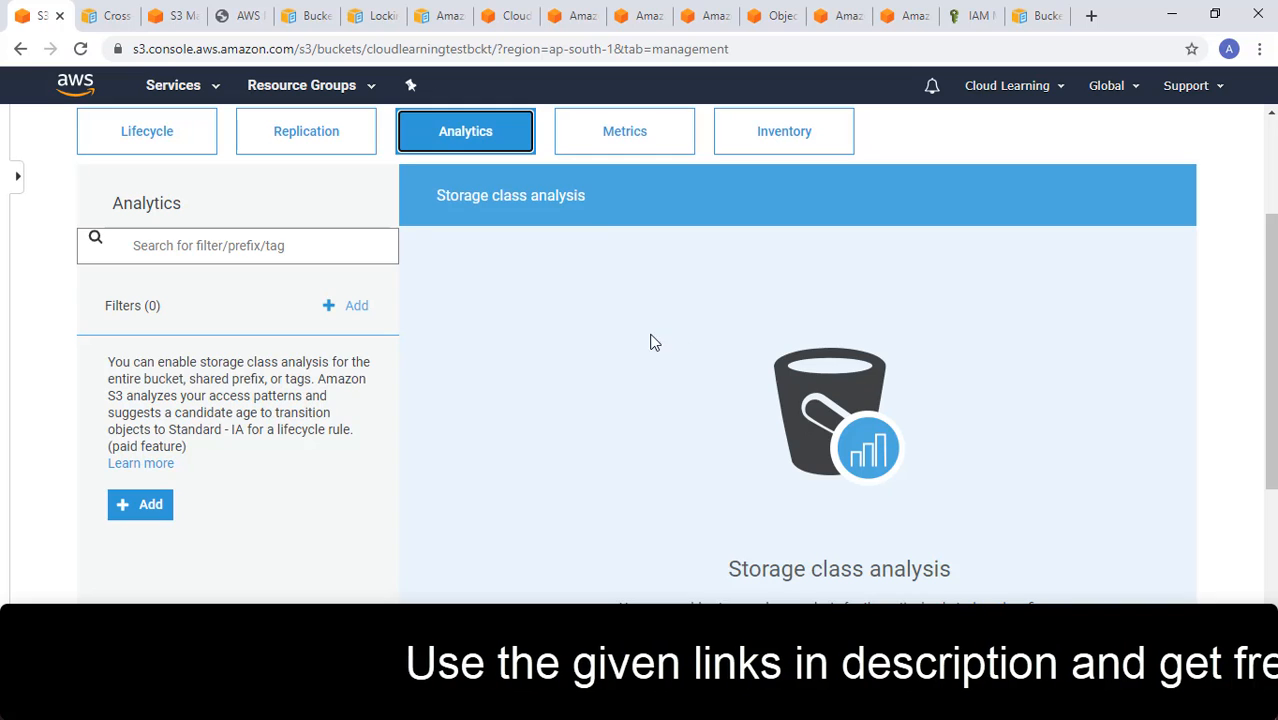
pyautogui.scroll(1, 900, 366)
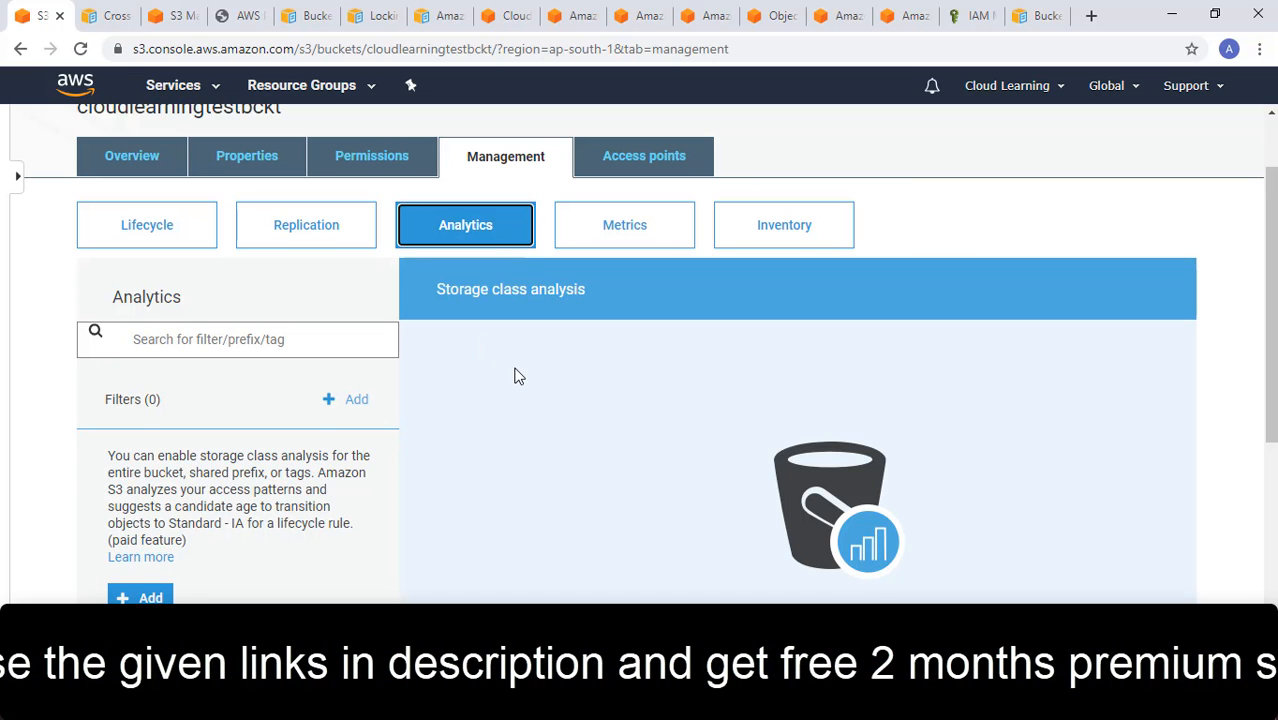
pyautogui.scroll(-1, 516, 374)
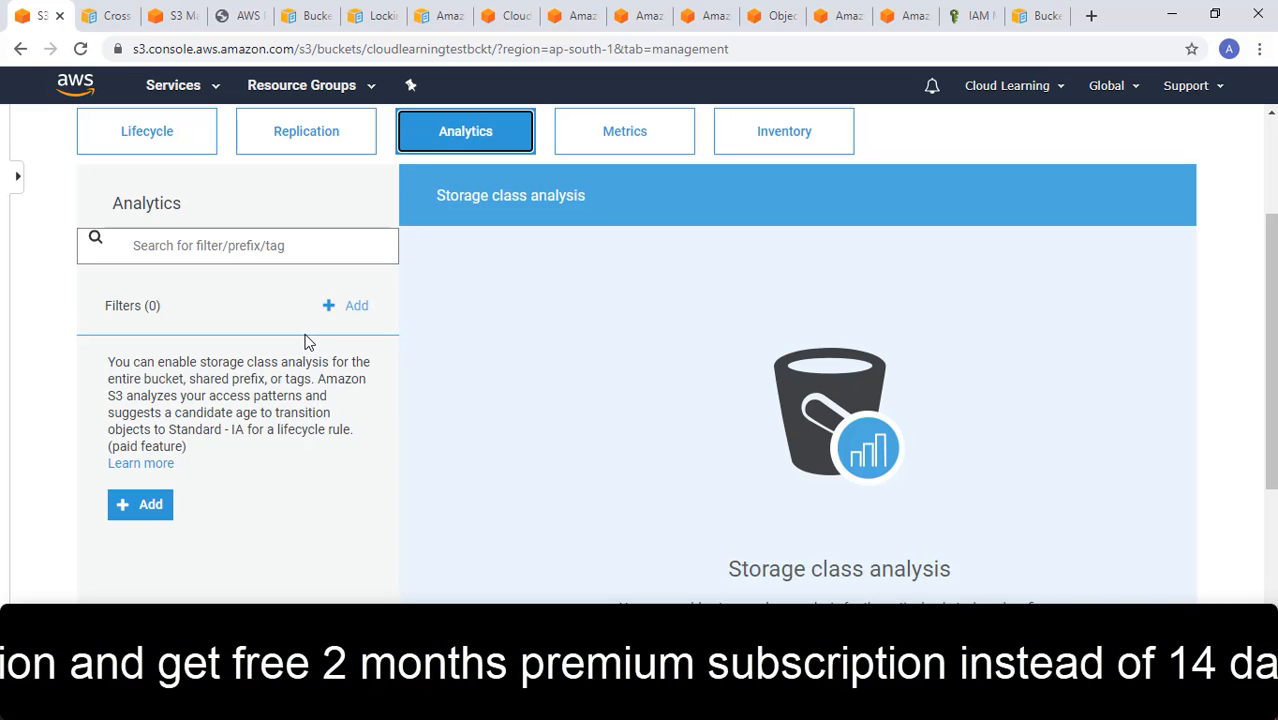
pyautogui.scroll(1, 295, 340)
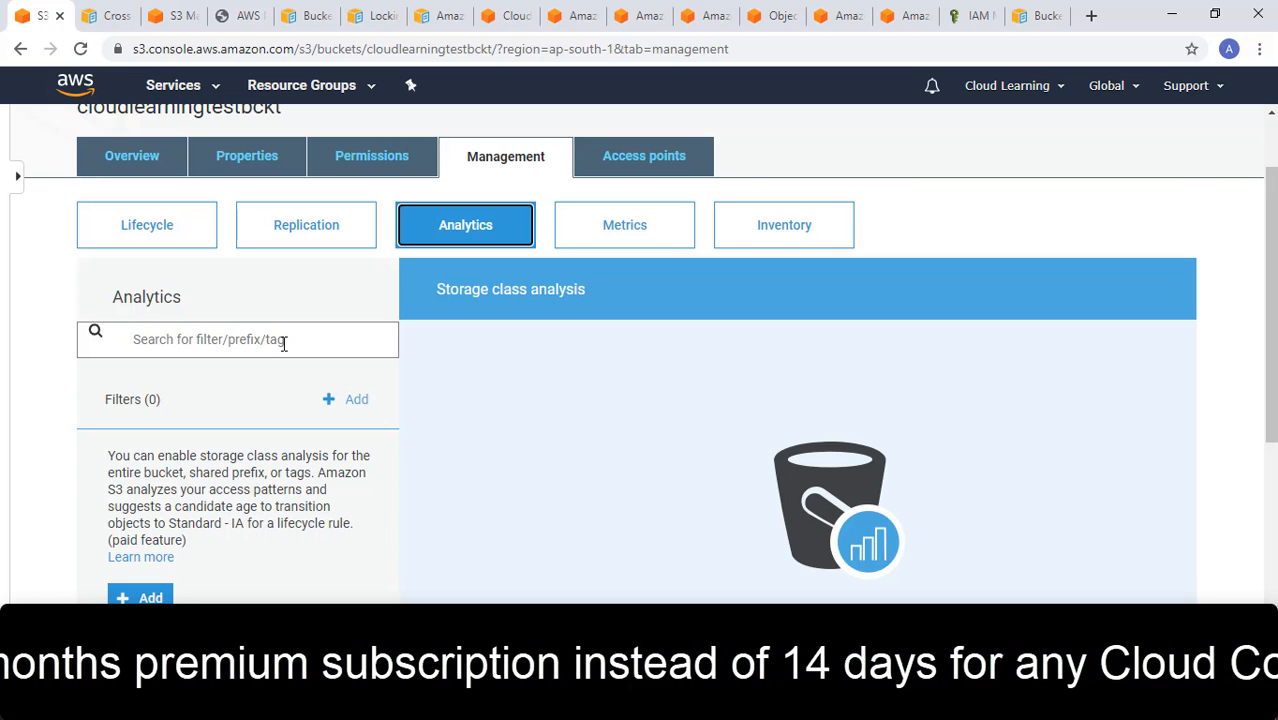
pyautogui.scroll(-1, 284, 345)
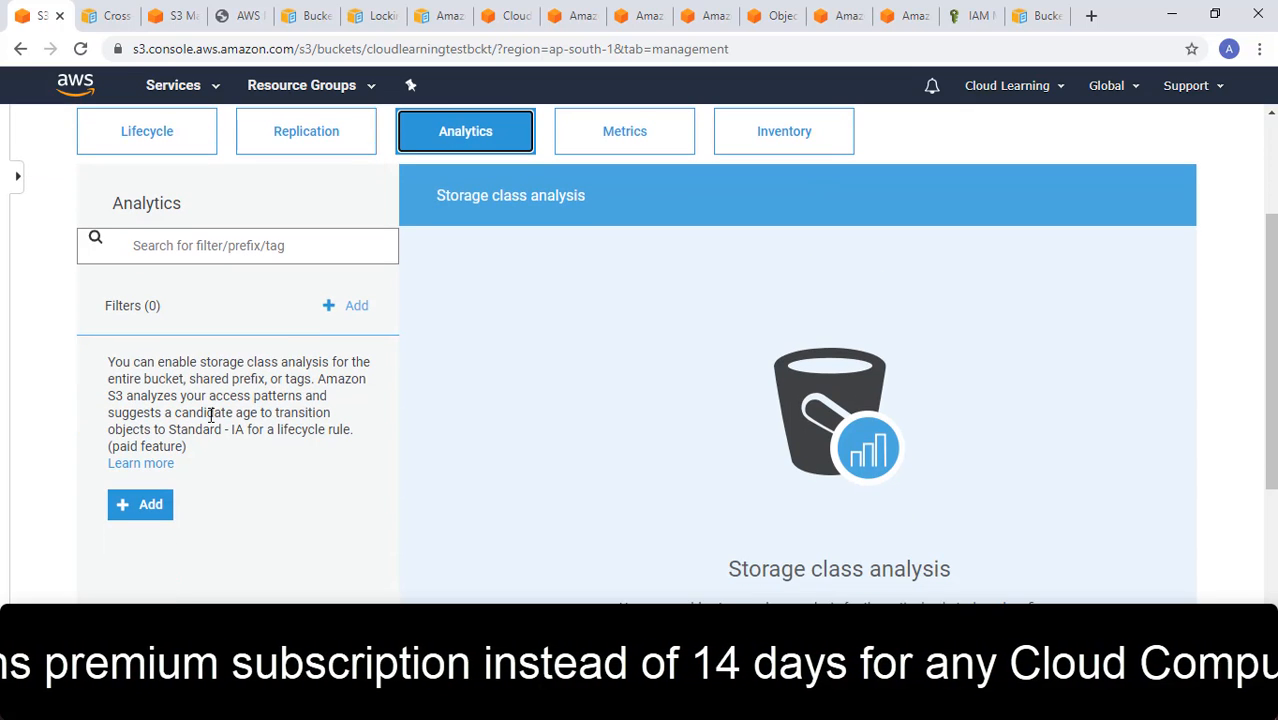
pyautogui.scroll(1, 443, 465)
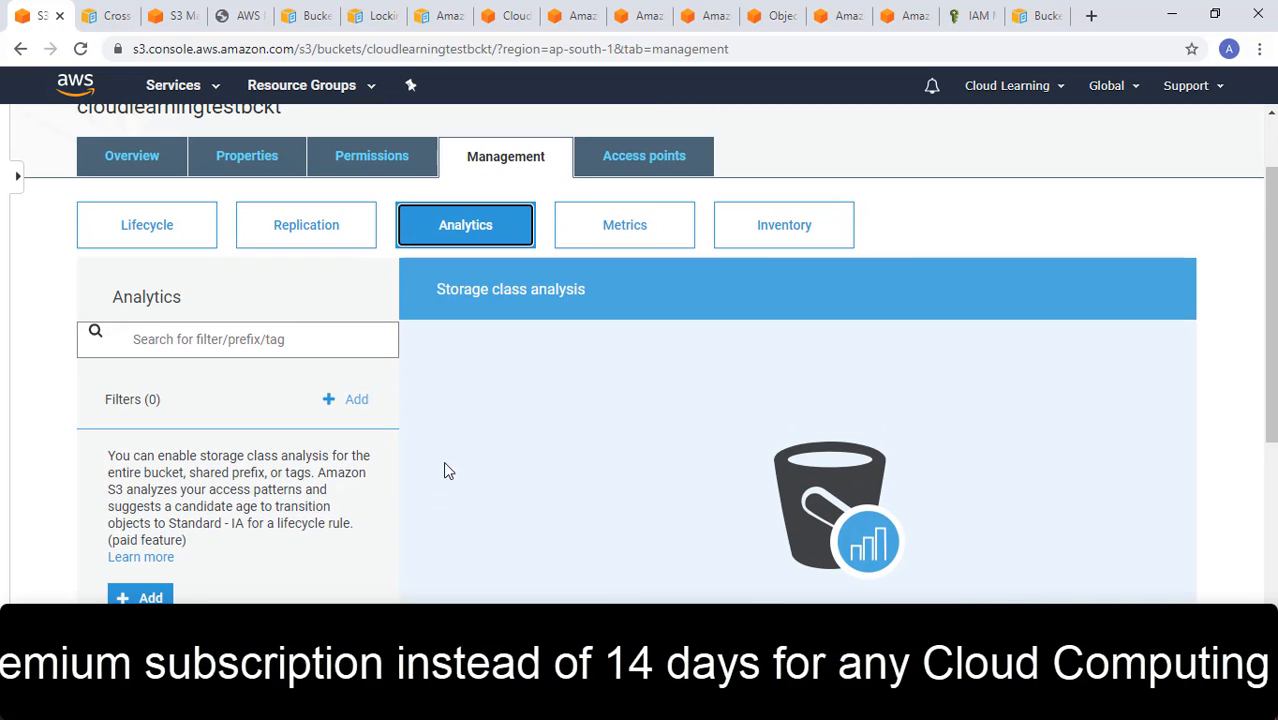
# - View the bucket's storage metrics, and examine the inventory report settings
pyautogui.click(658, 236)
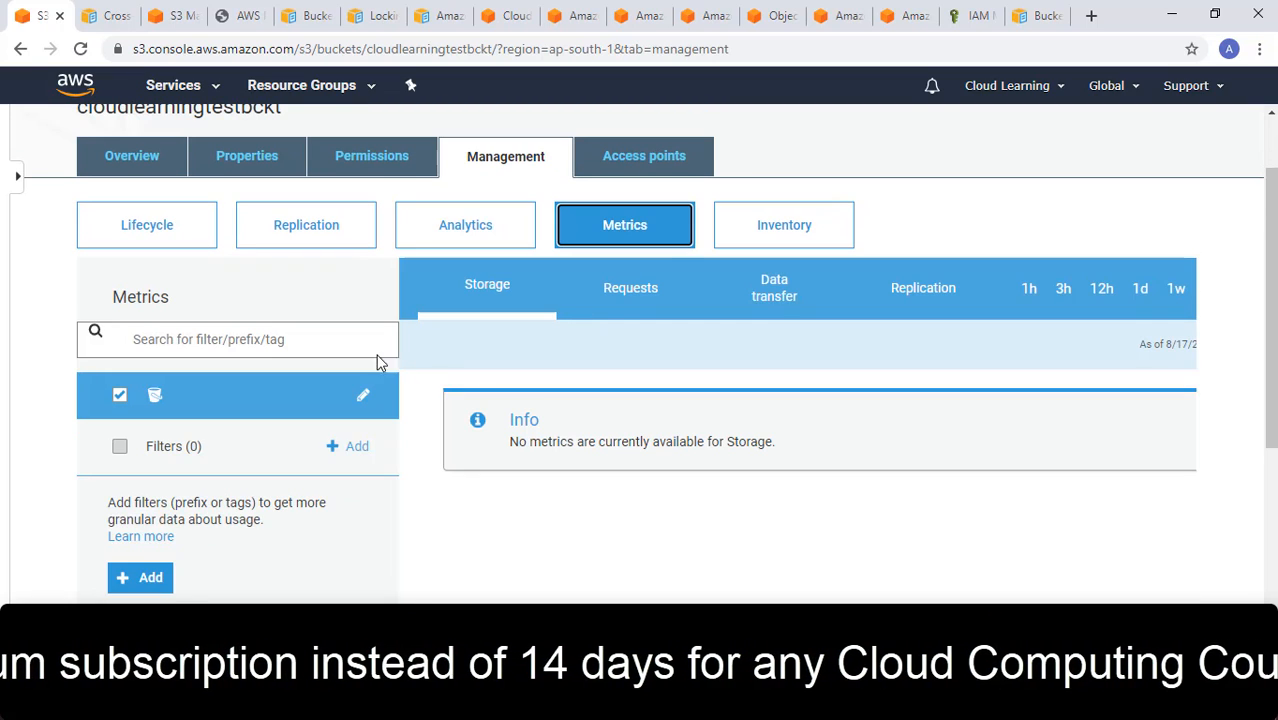
pyautogui.click(813, 251)
pyautogui.scroll(-1, 828, 456)
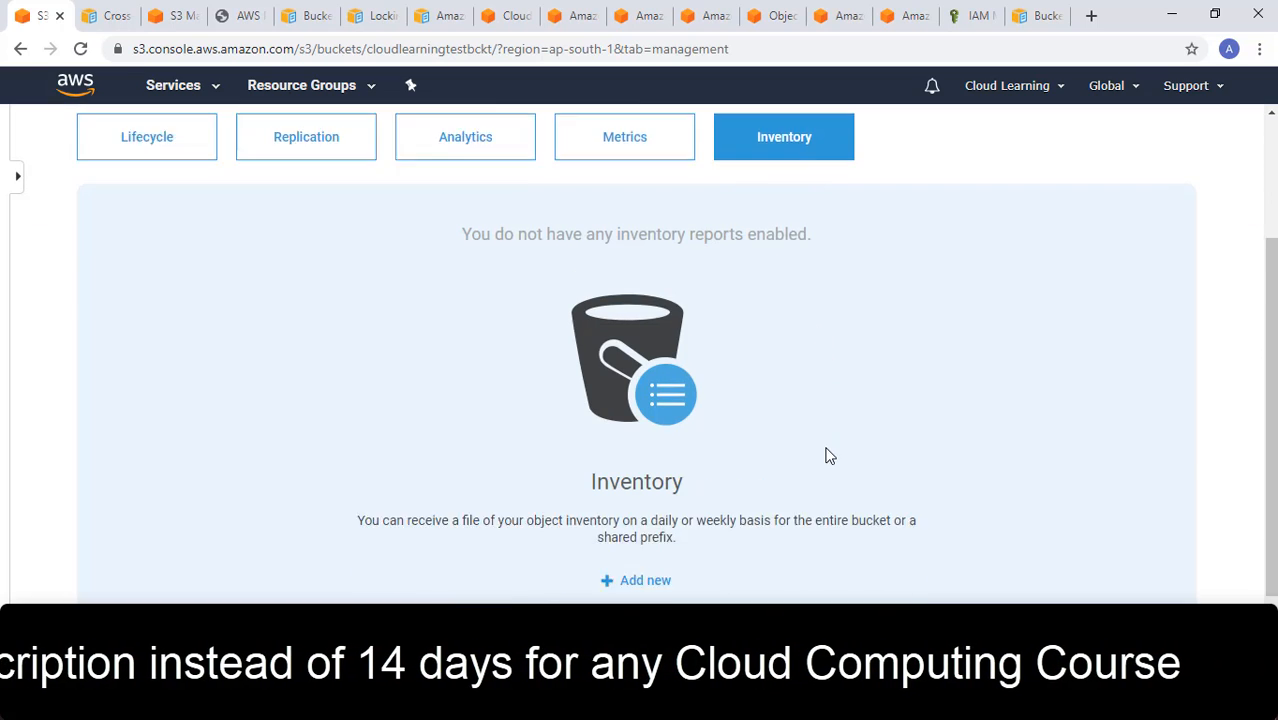
pyautogui.scroll(-1, 830, 448)
pyautogui.scroll(3, 830, 448)
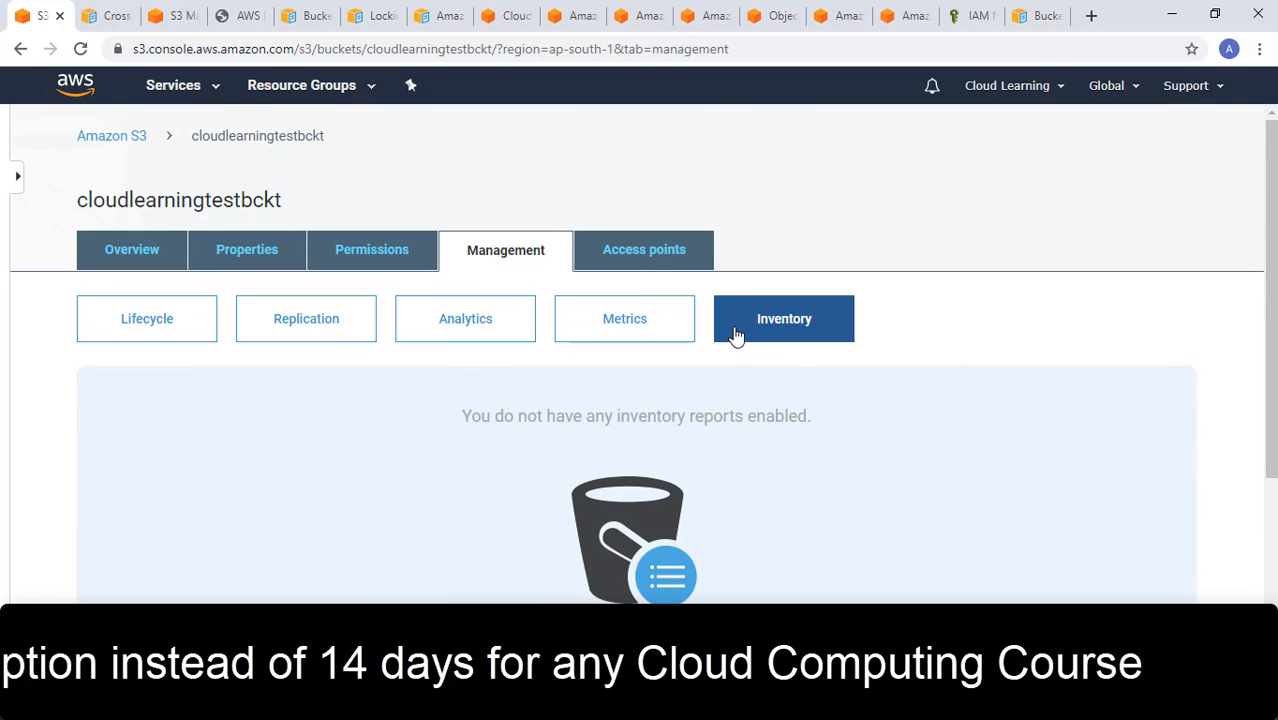
# - Open the bucket's access points and start a new one to examine its name and network access settings
pyautogui.click(657, 268)
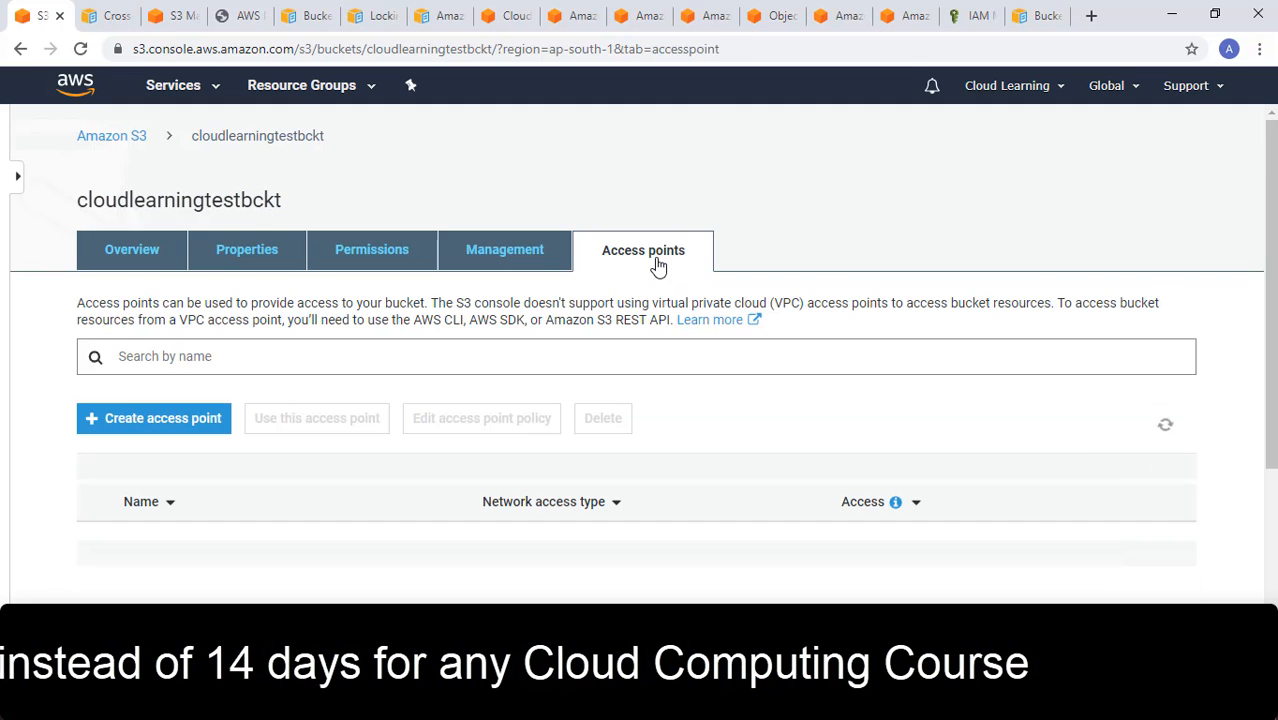
pyautogui.scroll(-2, 680, 300)
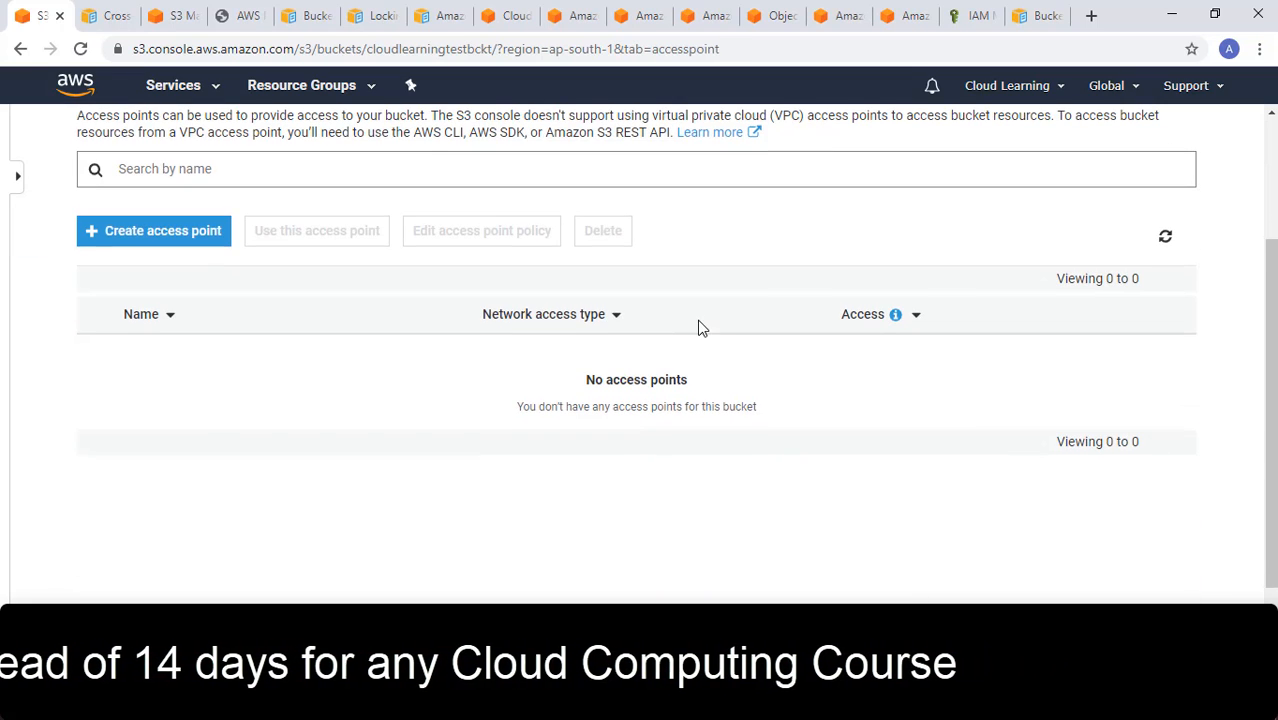
pyautogui.click(172, 240)
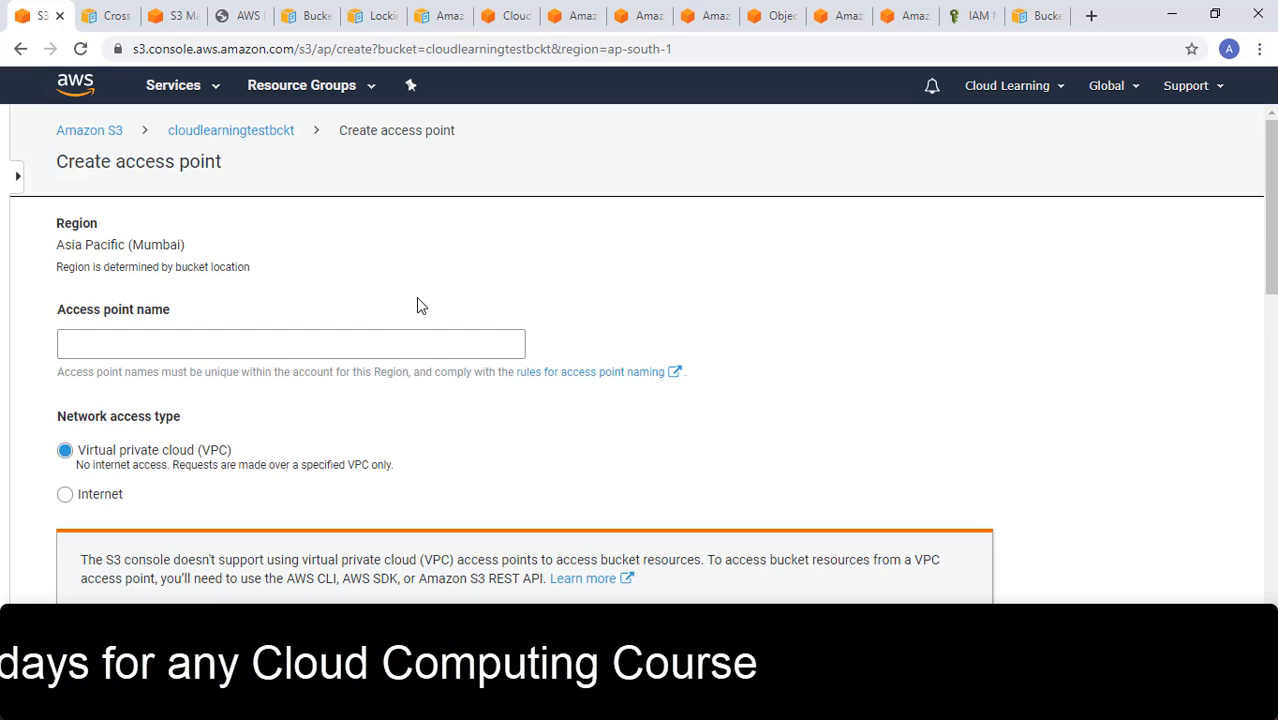
pyautogui.scroll(-2, 278, 380)
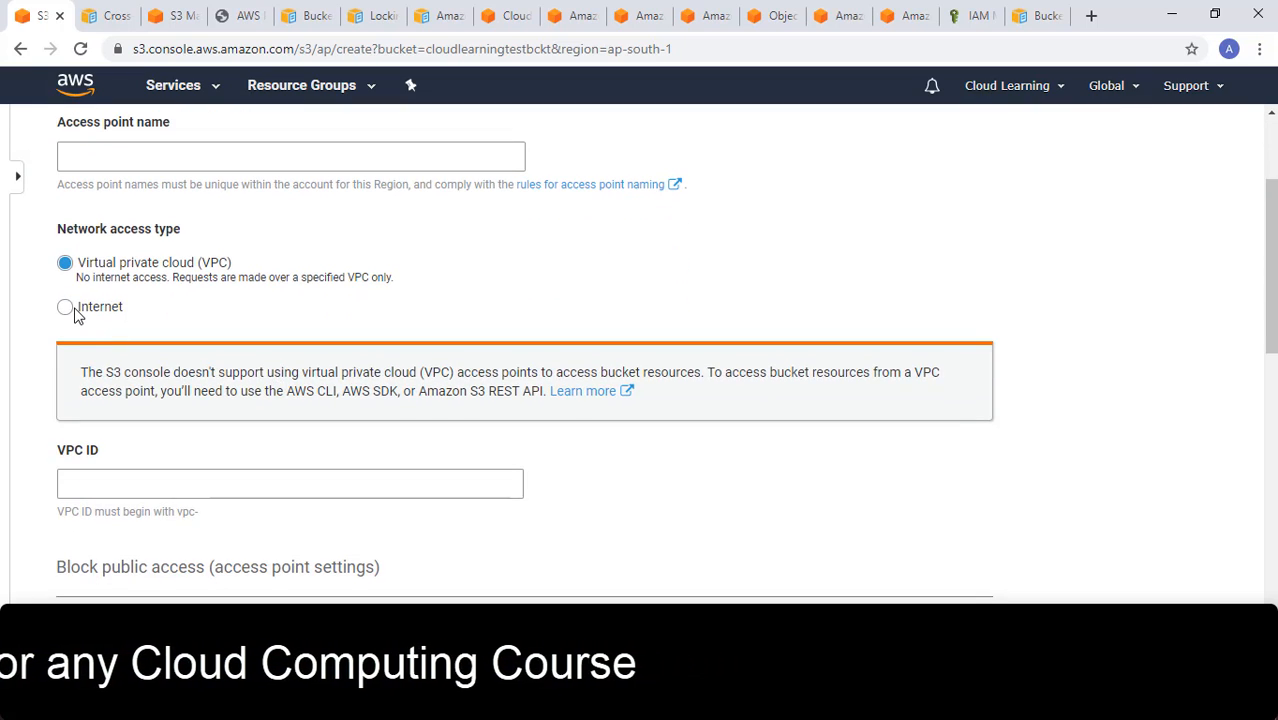
pyautogui.scroll(2, 251, 295)
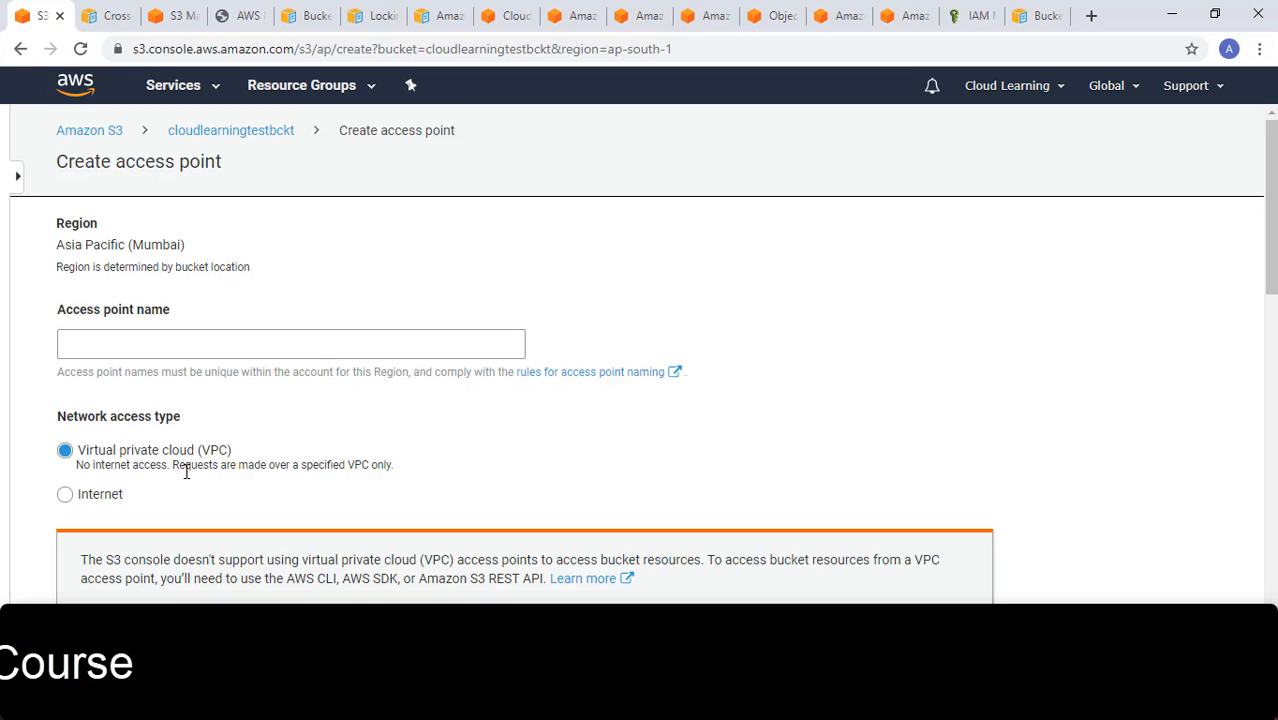
# - Try Internet and then Virtual private cloud (VPC) as the access point's network access type, and cancel its creation
pyautogui.click(91, 497)
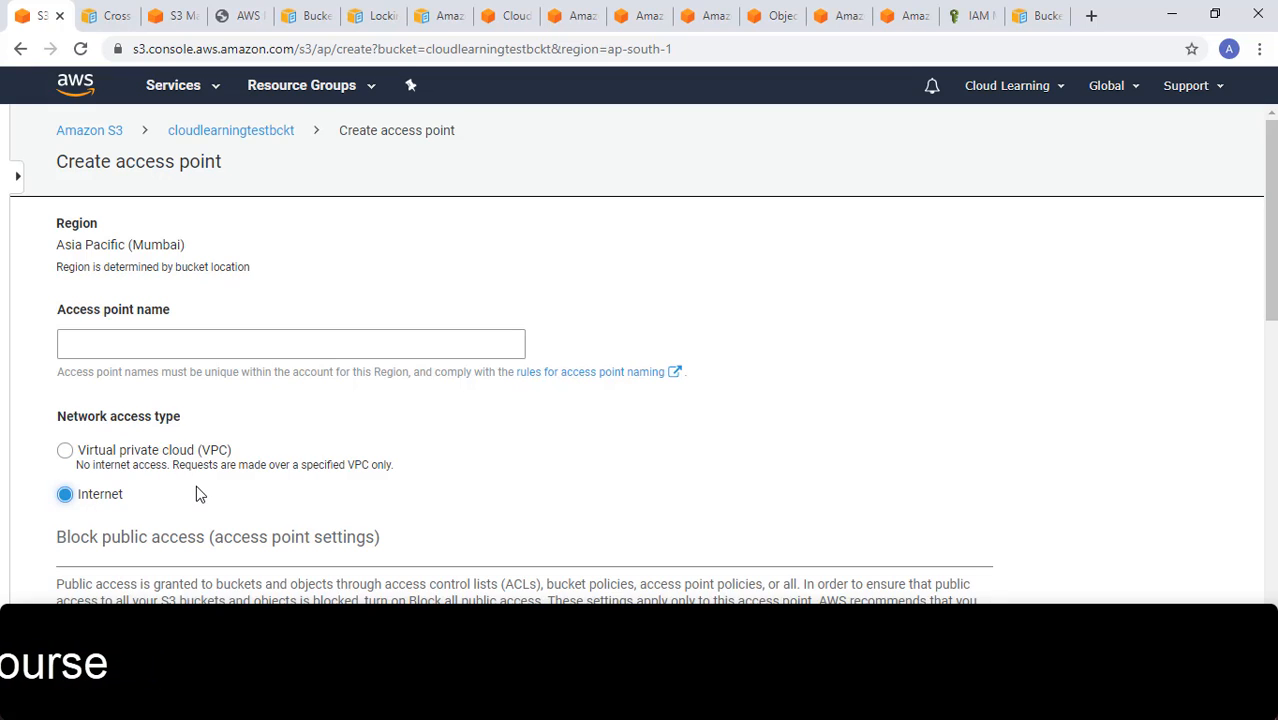
pyautogui.scroll(-2, 215, 485)
pyautogui.scroll(-1, 218, 492)
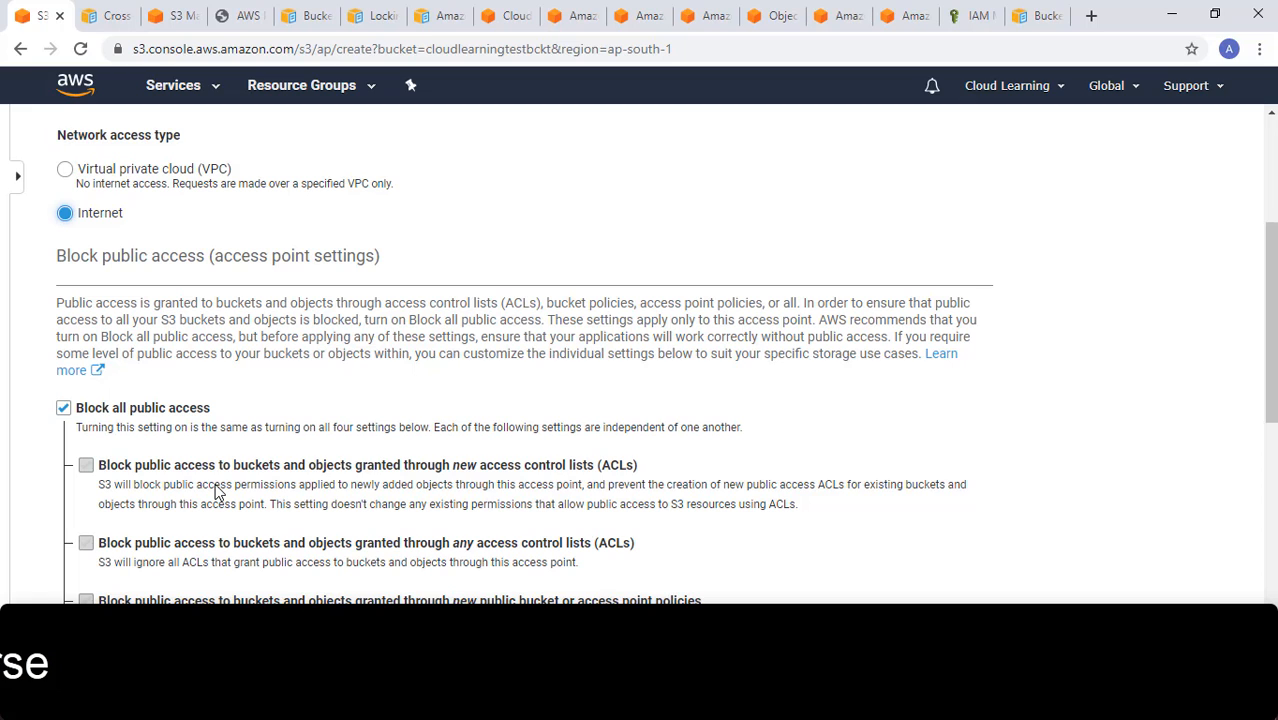
pyautogui.scroll(2, 215, 490)
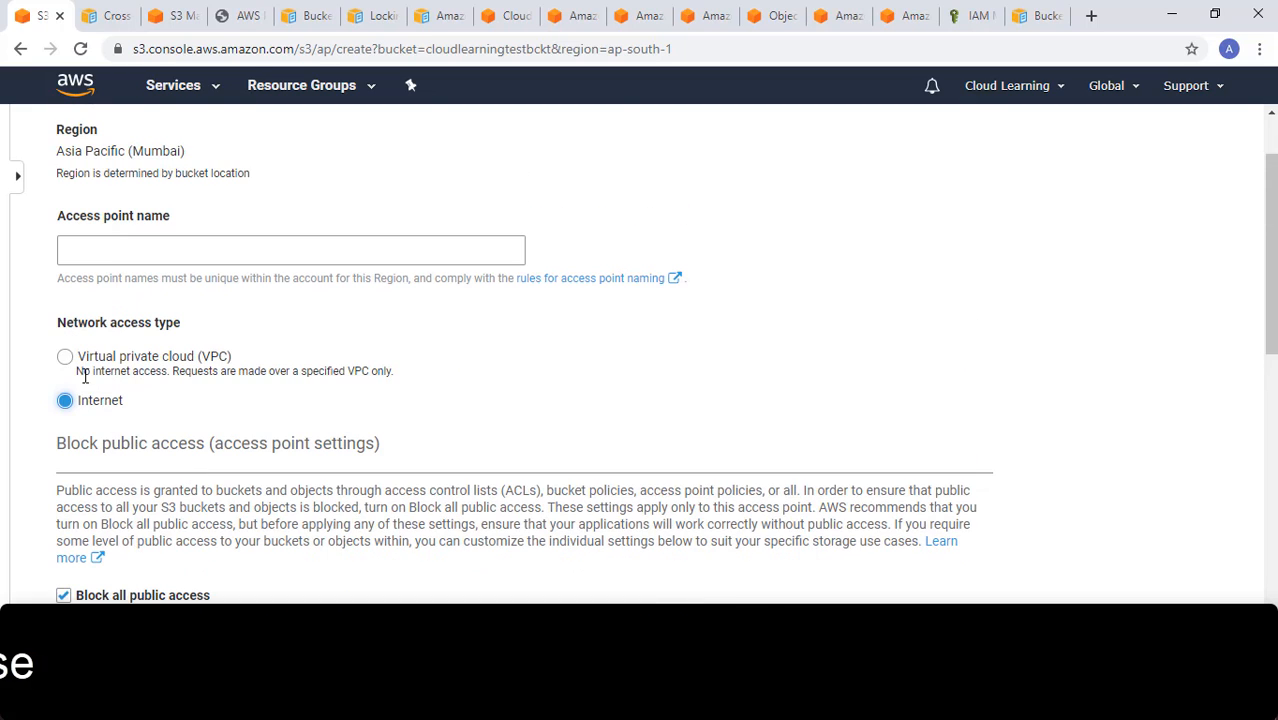
pyautogui.click(64, 358)
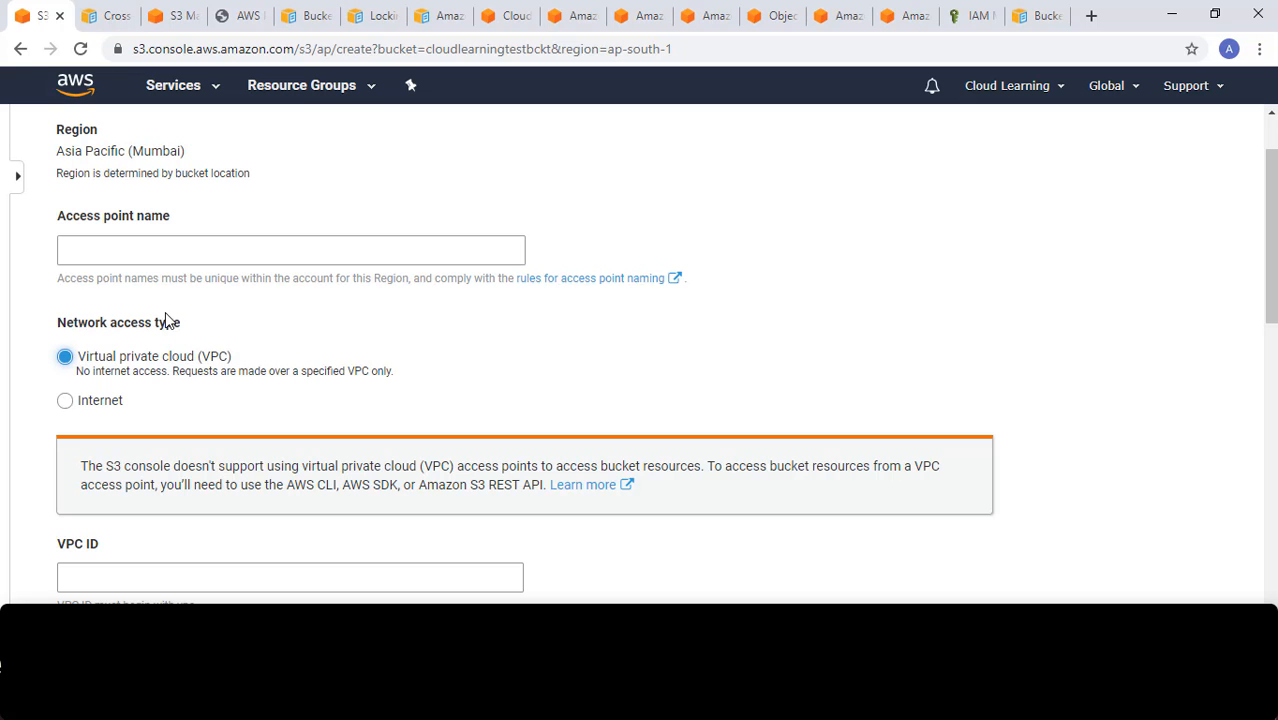
pyautogui.scroll(1, 278, 338)
pyautogui.scroll(-7, 278, 345)
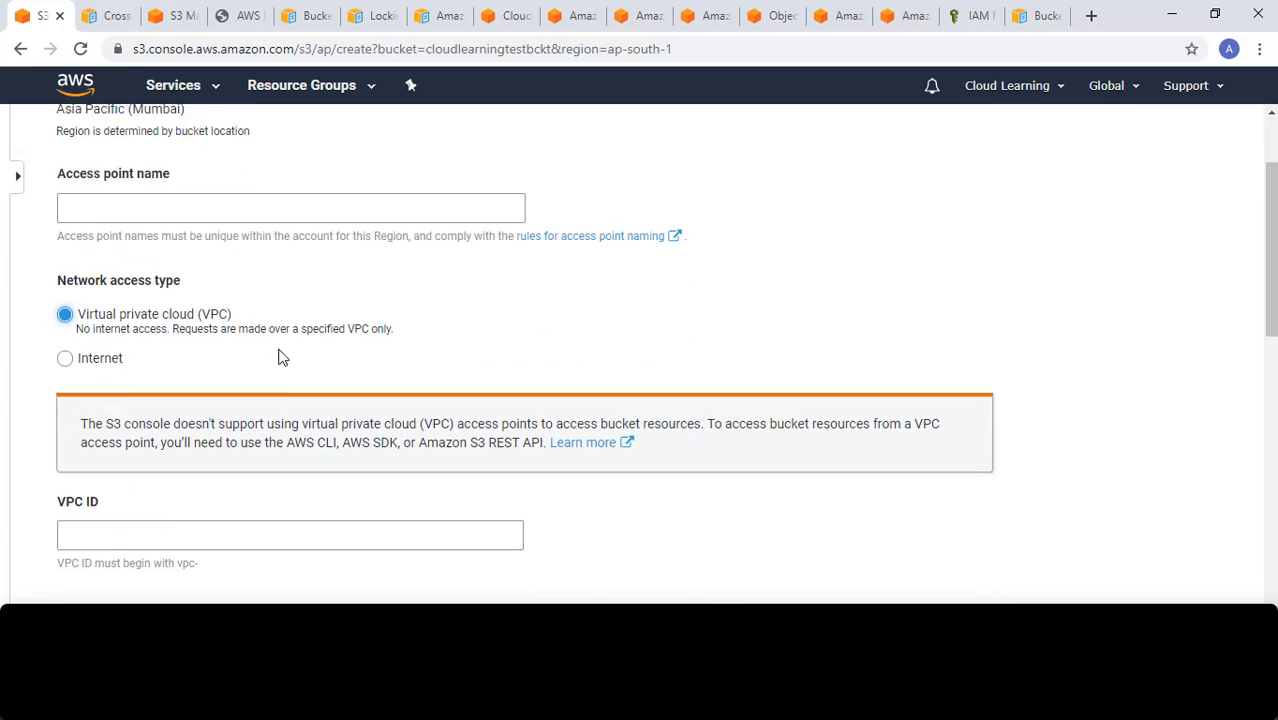
pyautogui.scroll(-5, 418, 428)
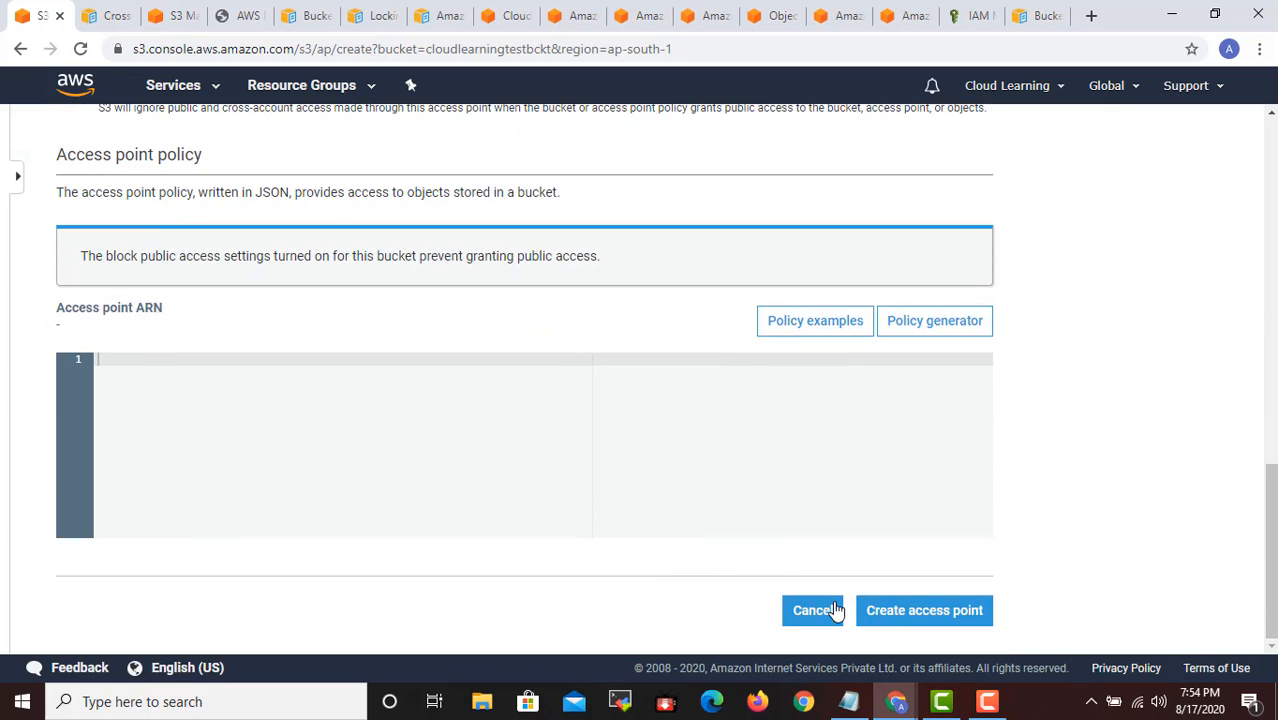
pyautogui.click(816, 608)
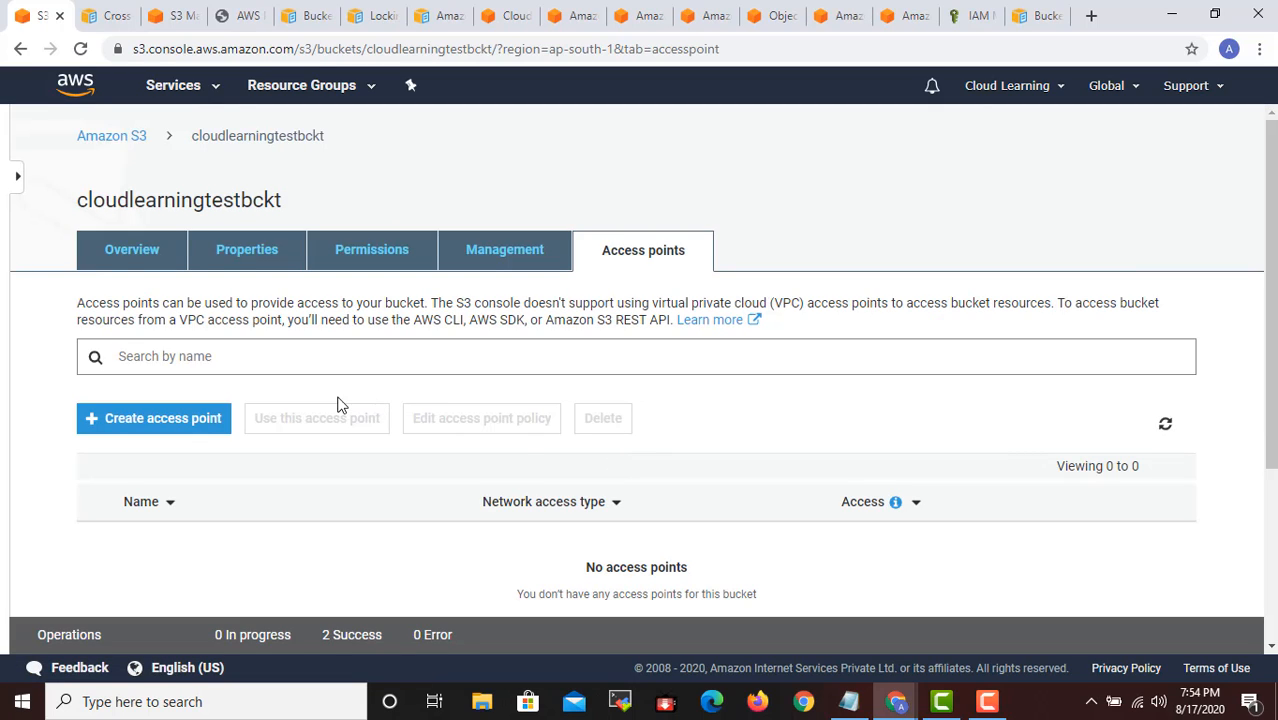
# - Return to the bucket's overview and examine its folders, S3 Master Class.txt and the ServerLogs objects
pyautogui.click(143, 273)
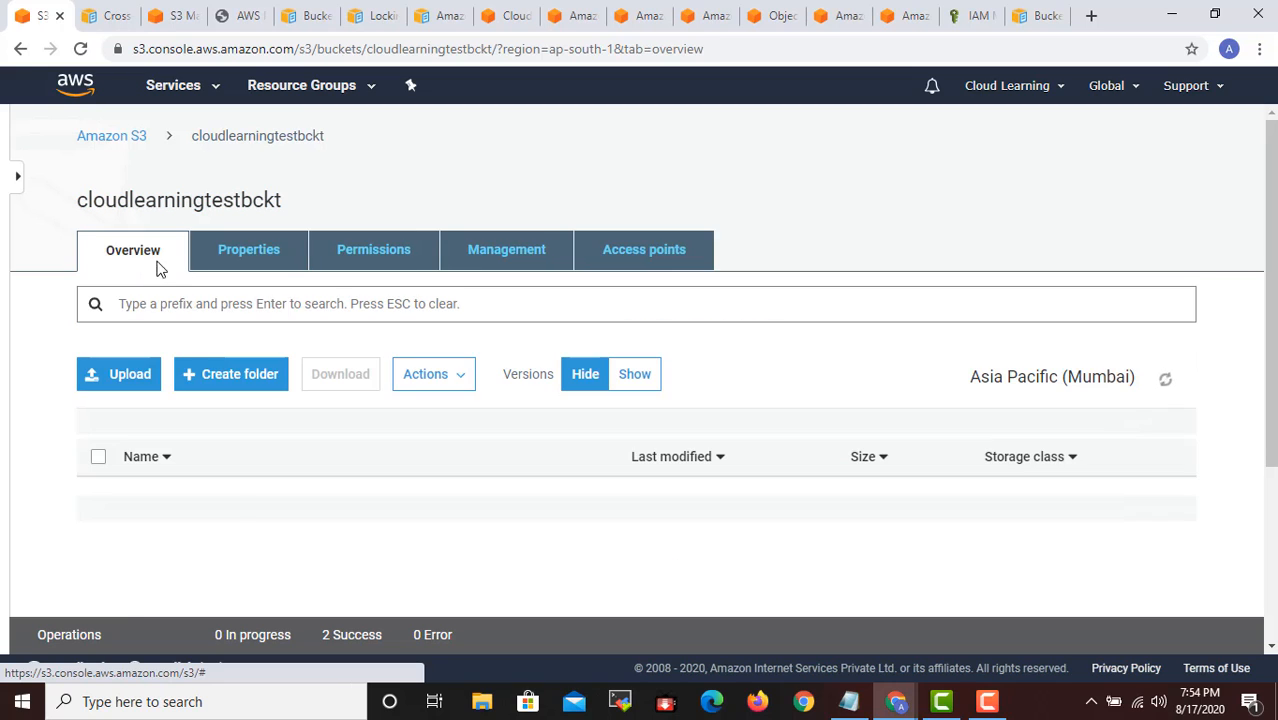
pyautogui.scroll(-7, 354, 337)
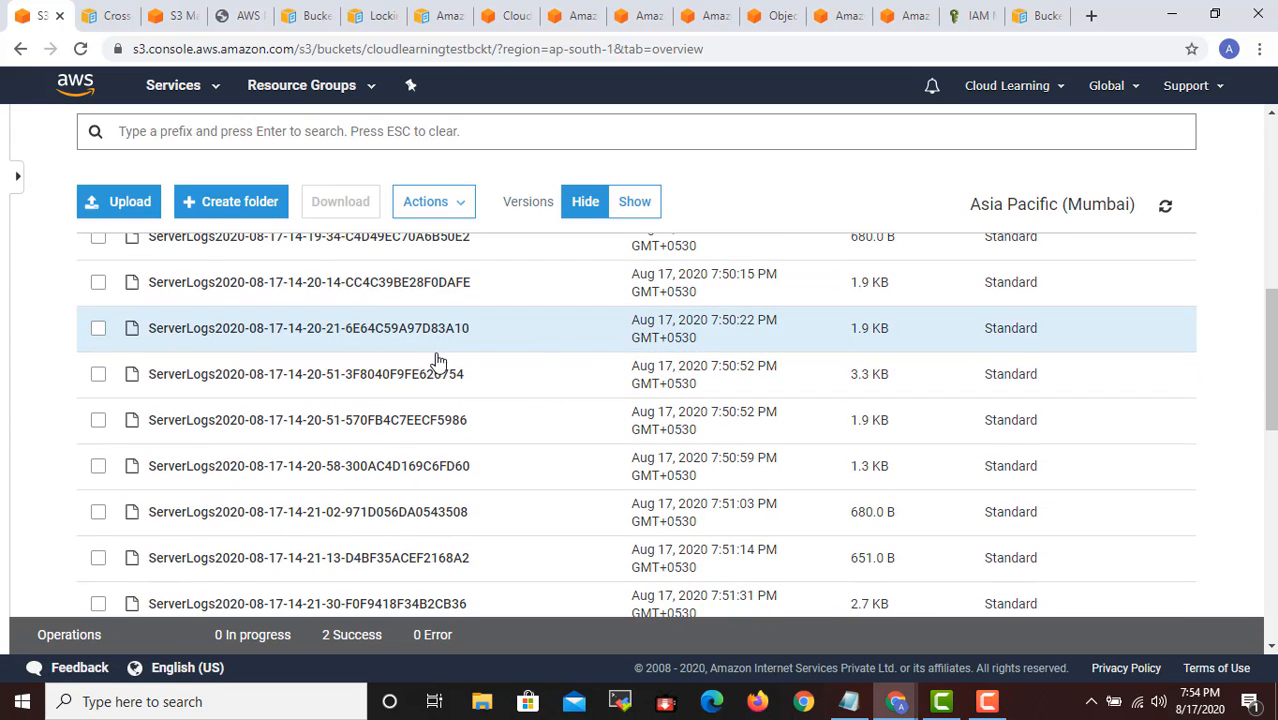
pyautogui.scroll(-2, 474, 360)
pyautogui.scroll(-7, 469, 375)
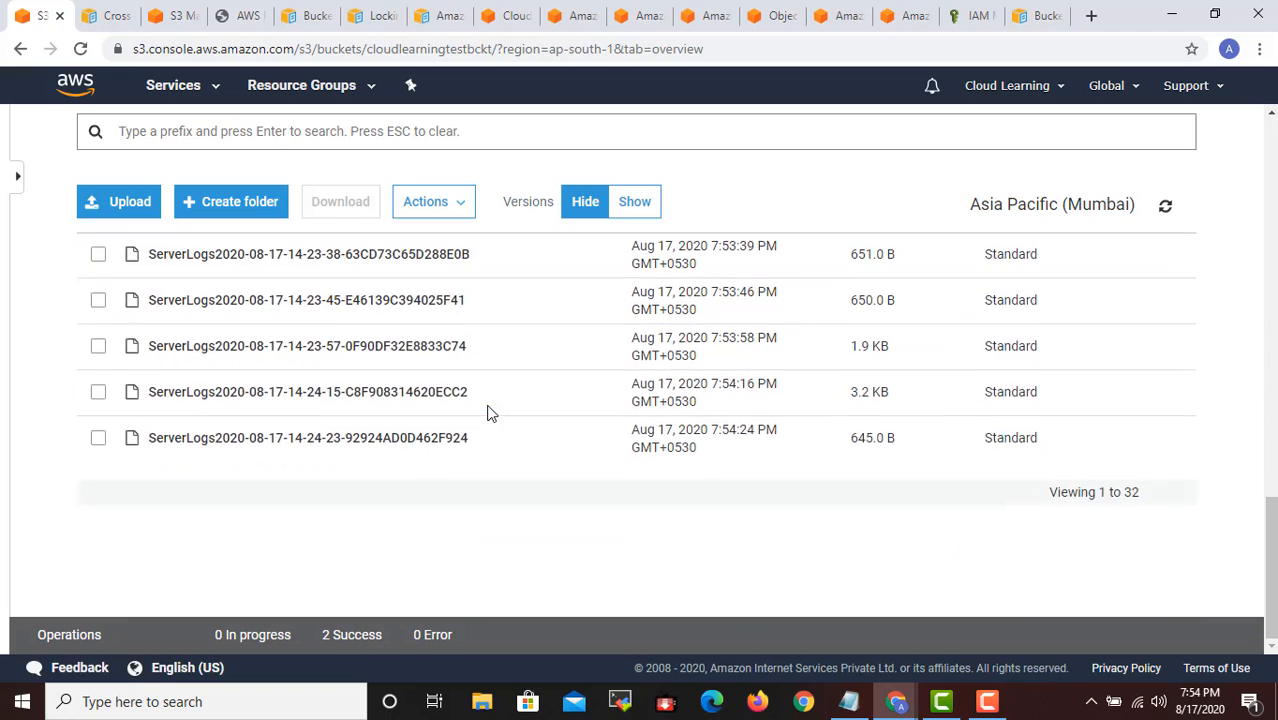
pyautogui.scroll(10, 491, 414)
pyautogui.scroll(5, 507, 418)
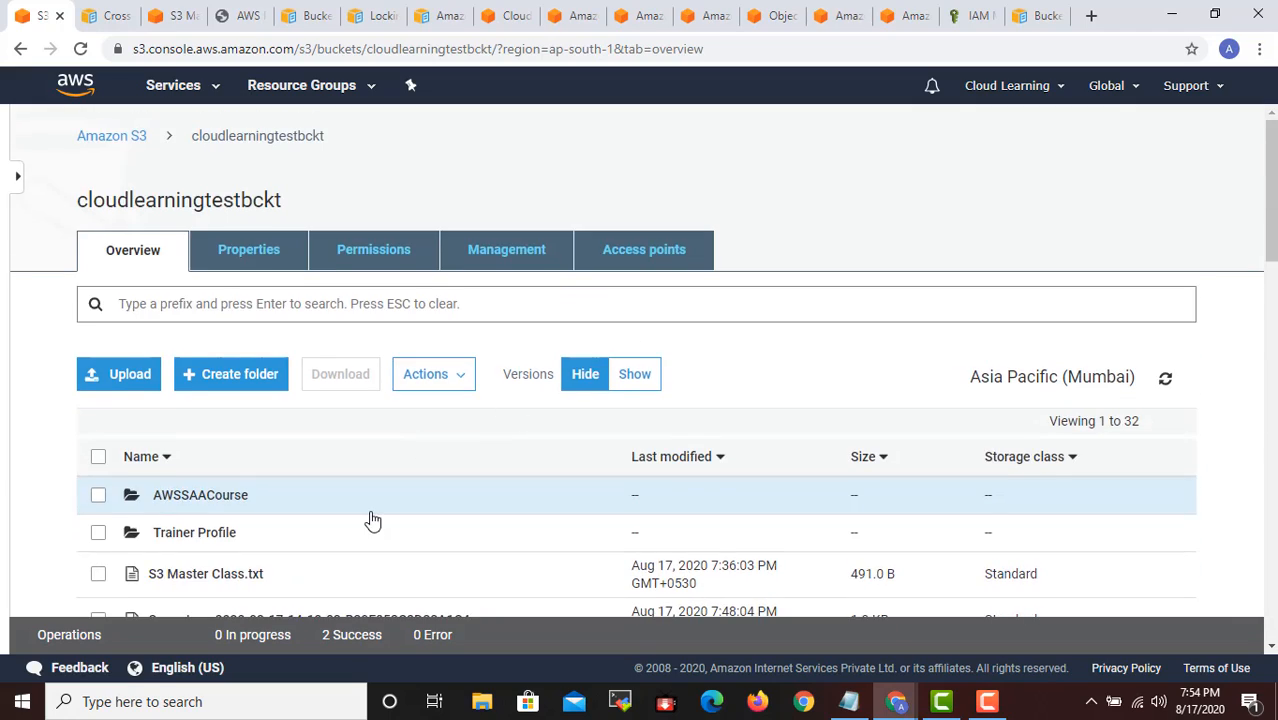
pyautogui.scroll(-2, 254, 459)
pyautogui.scroll(1, 376, 462)
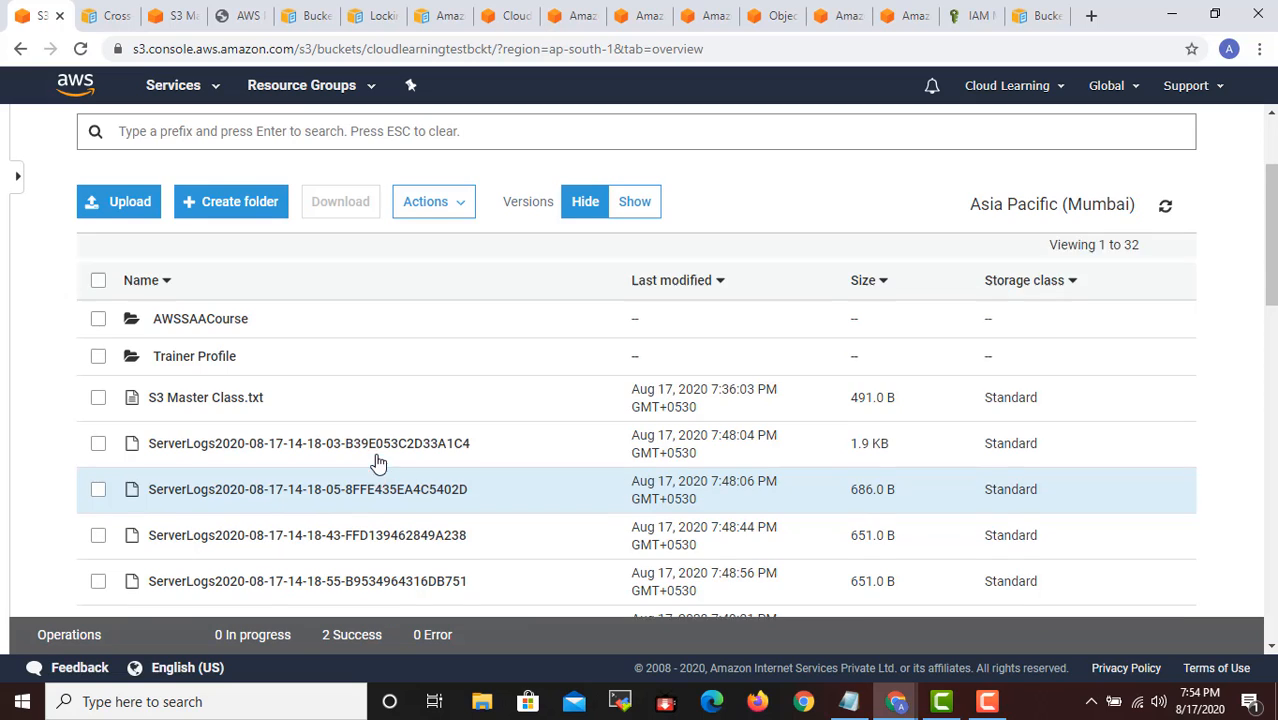
pyautogui.scroll(1, 380, 490)
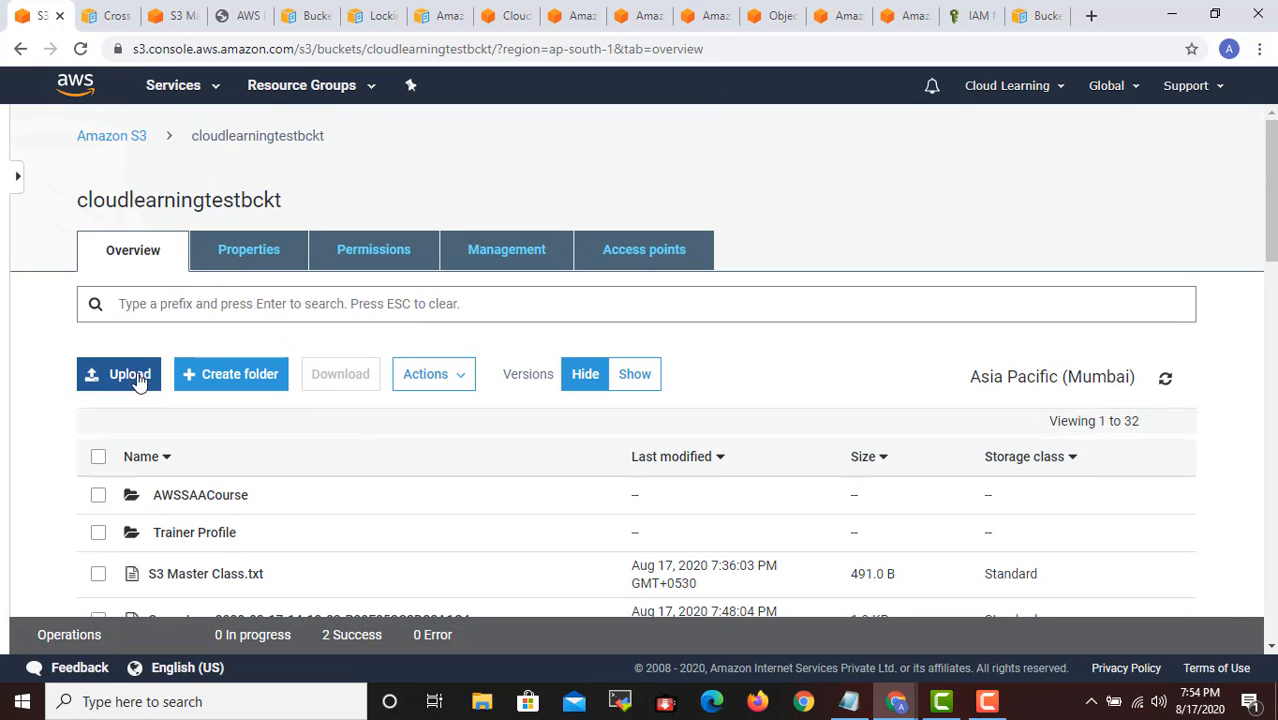
# - Open the details of linux meeting.txt in the AWSSAACourse folder and bring up its Download as link
pyautogui.scroll(-2, 205, 360)
pyautogui.click(214, 308)
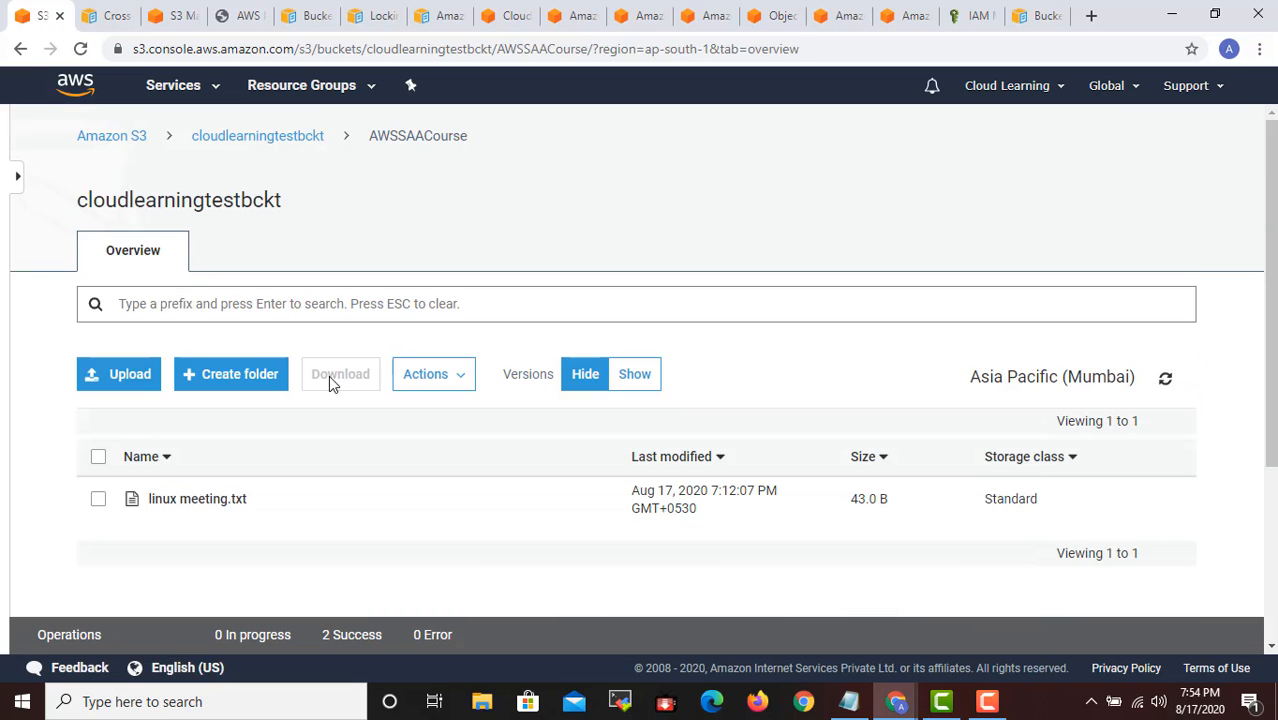
pyautogui.click(203, 500)
pyautogui.scroll(-2, 300, 450)
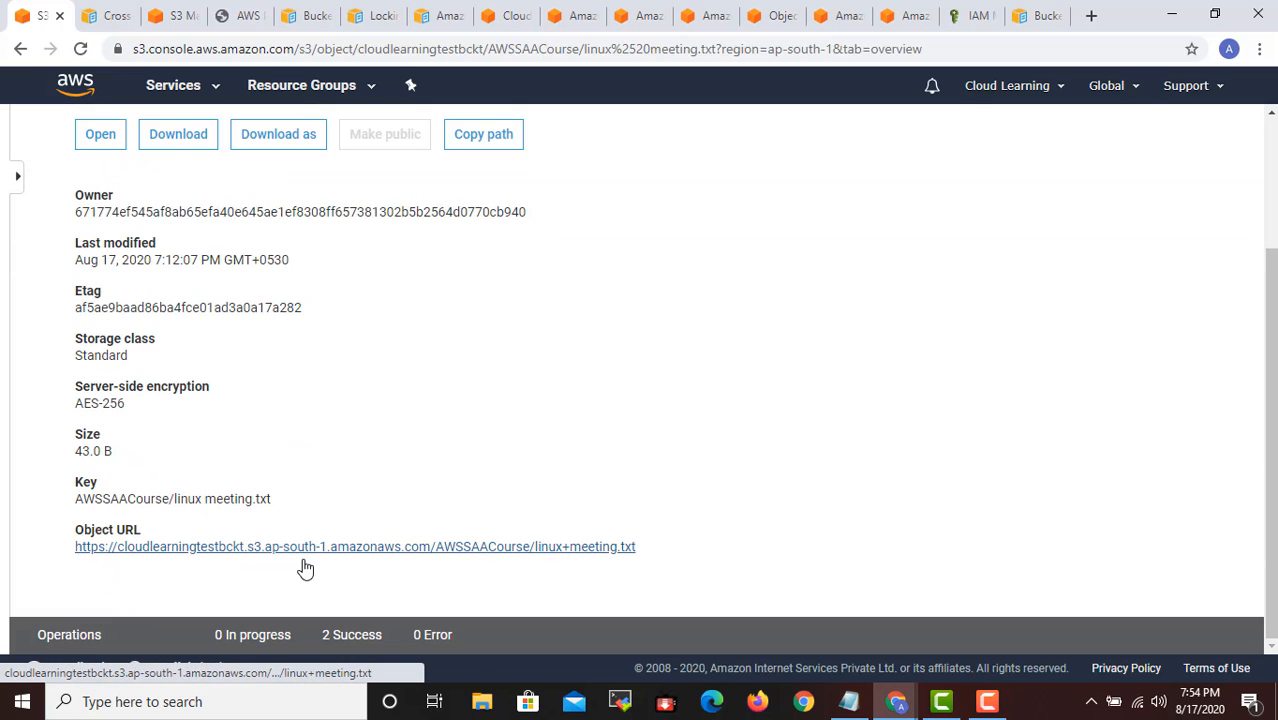
pyautogui.scroll(2, 218, 347)
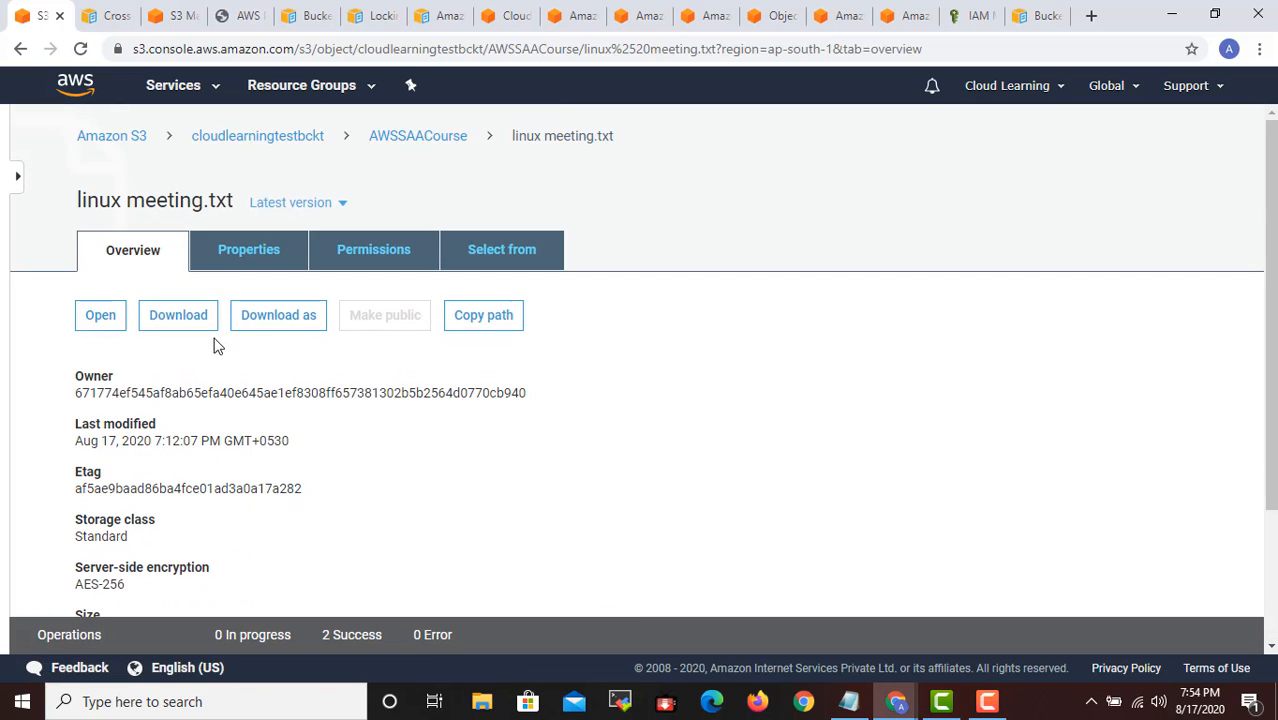
pyautogui.click(296, 330)
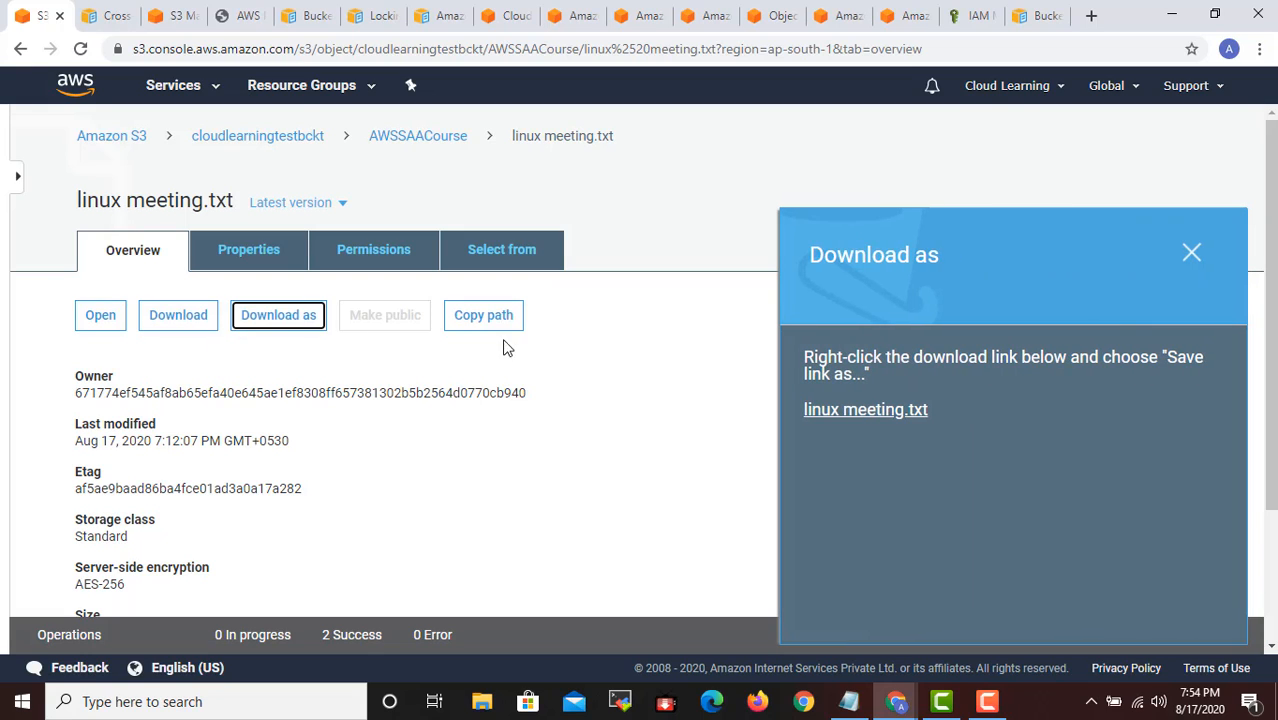
# - Close the Download as pane and examine the object's storage class, encryption, metadata, tags and object lock properties
pyautogui.click(1193, 251)
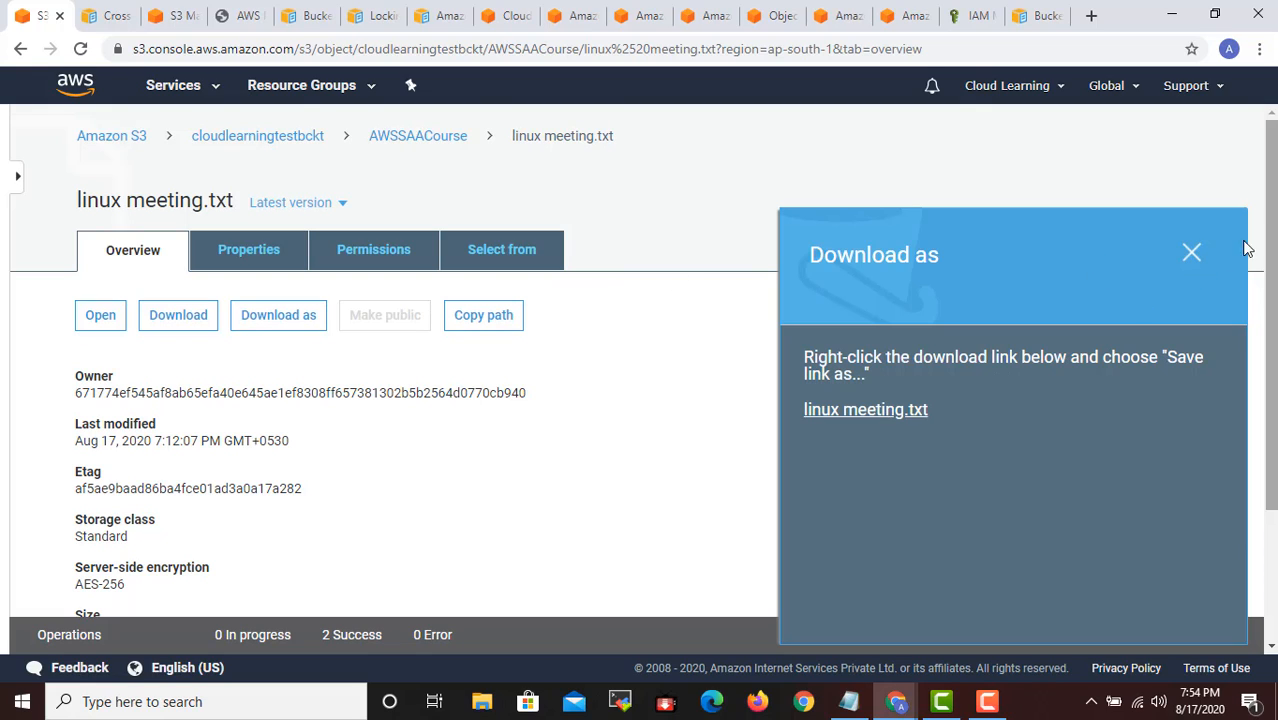
pyautogui.click(1192, 251)
pyautogui.click(248, 258)
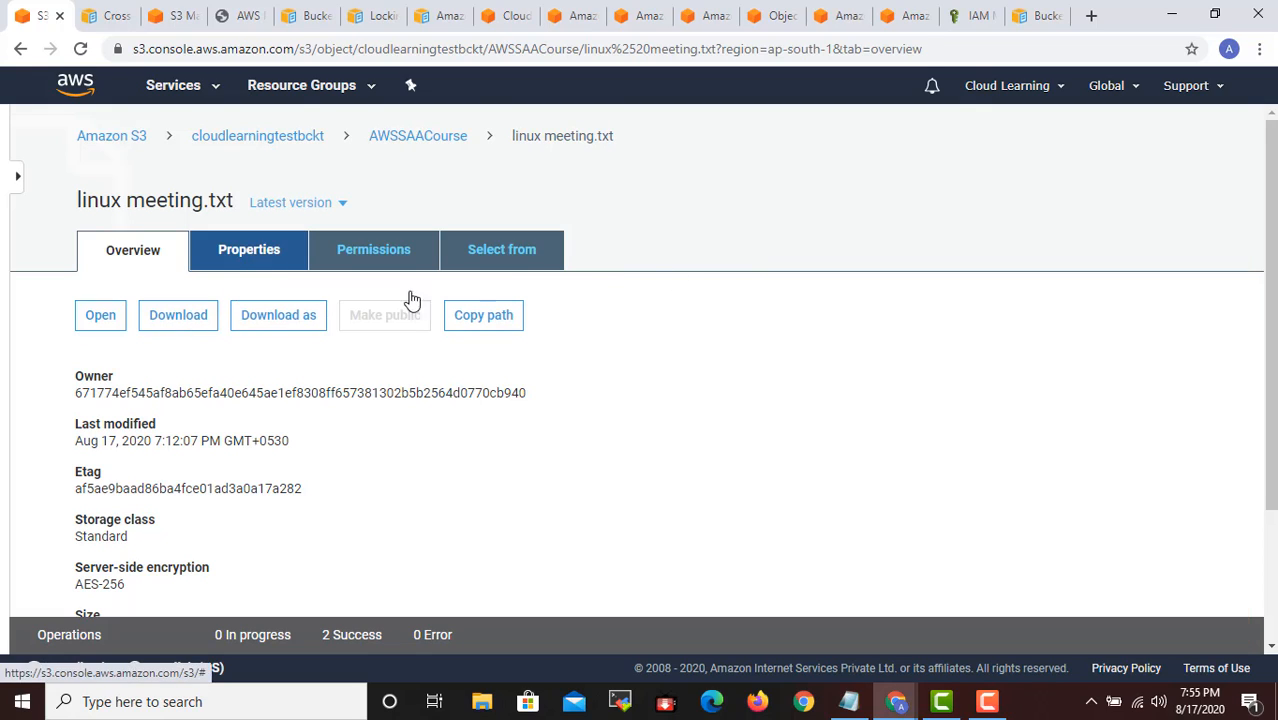
pyautogui.scroll(-1, 507, 310)
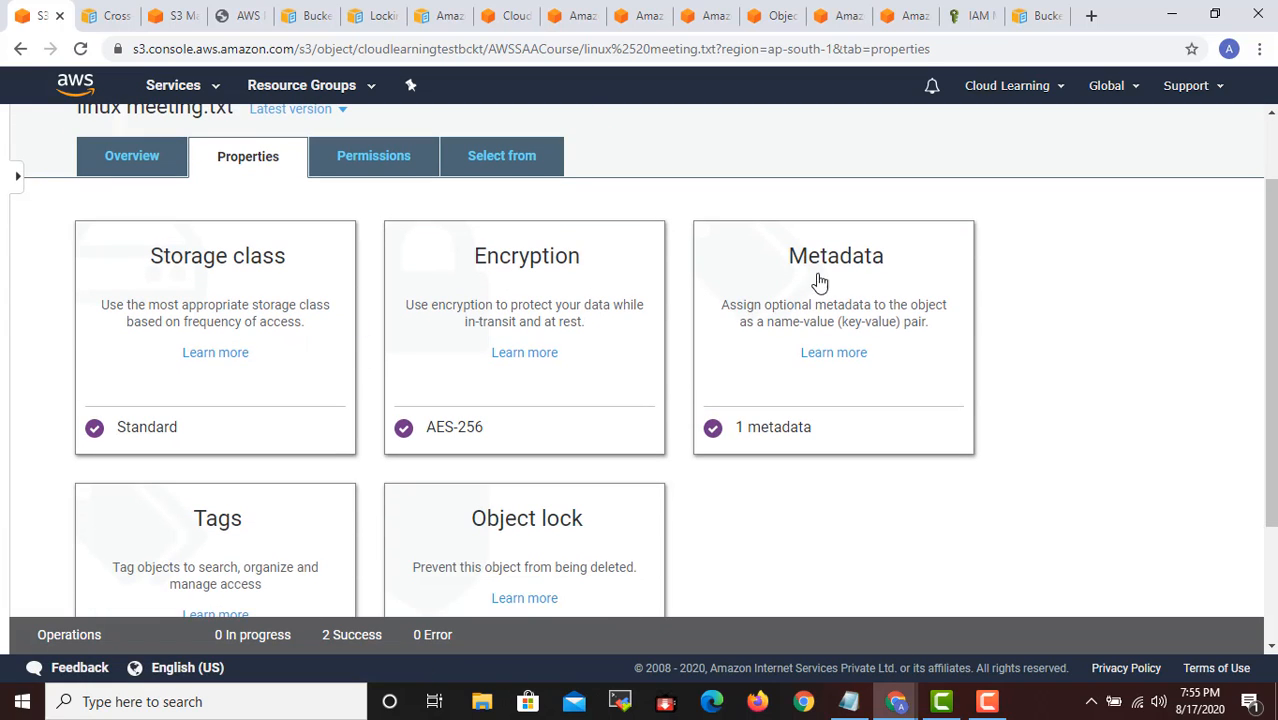
pyautogui.scroll(-1, 215, 575)
pyautogui.scroll(-2, 528, 465)
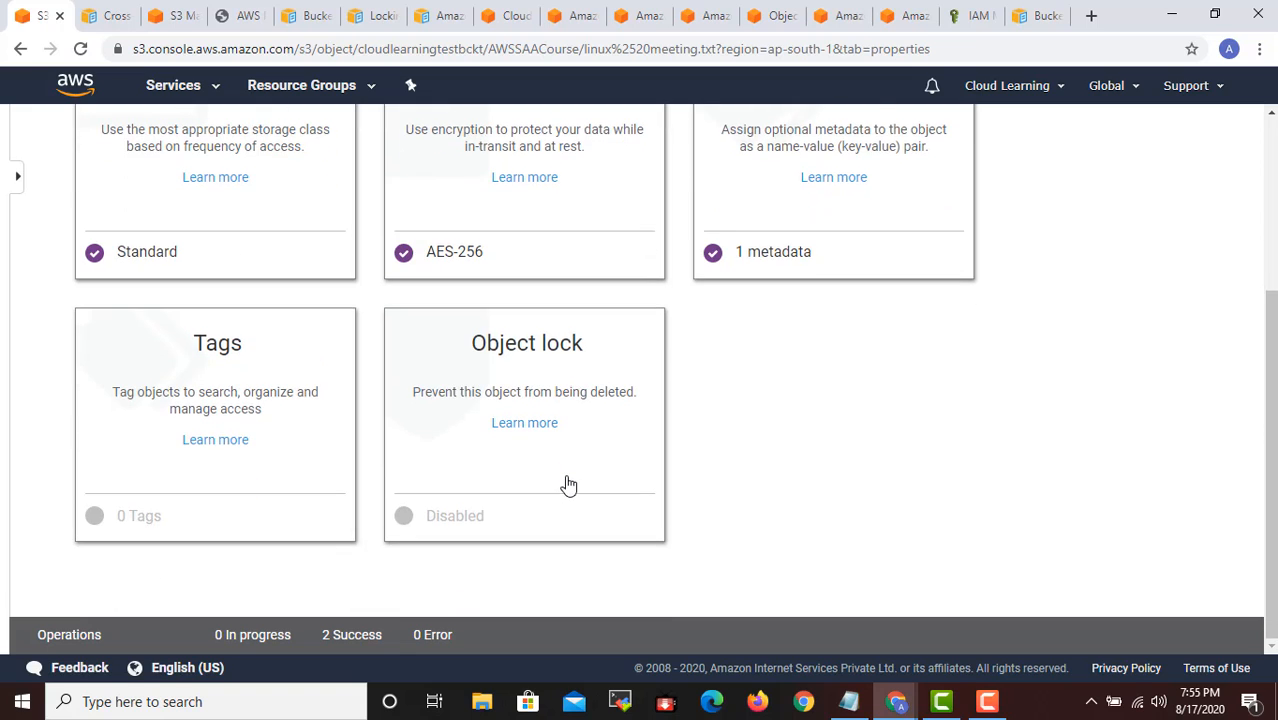
pyautogui.scroll(4, 807, 552)
# - Open the permissions of linux meeting.txt and examine the access for the object owner, other AWS accounts and the public
pyautogui.click(372, 249)
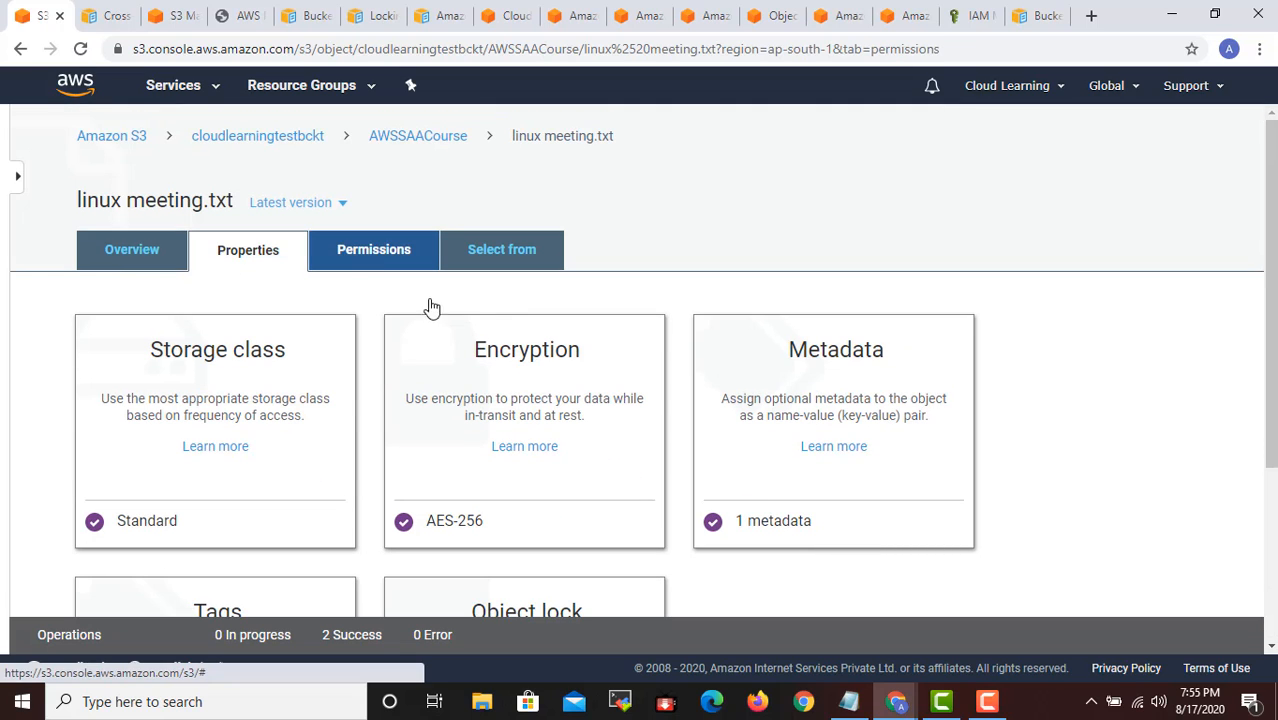
pyautogui.scroll(-2, 475, 393)
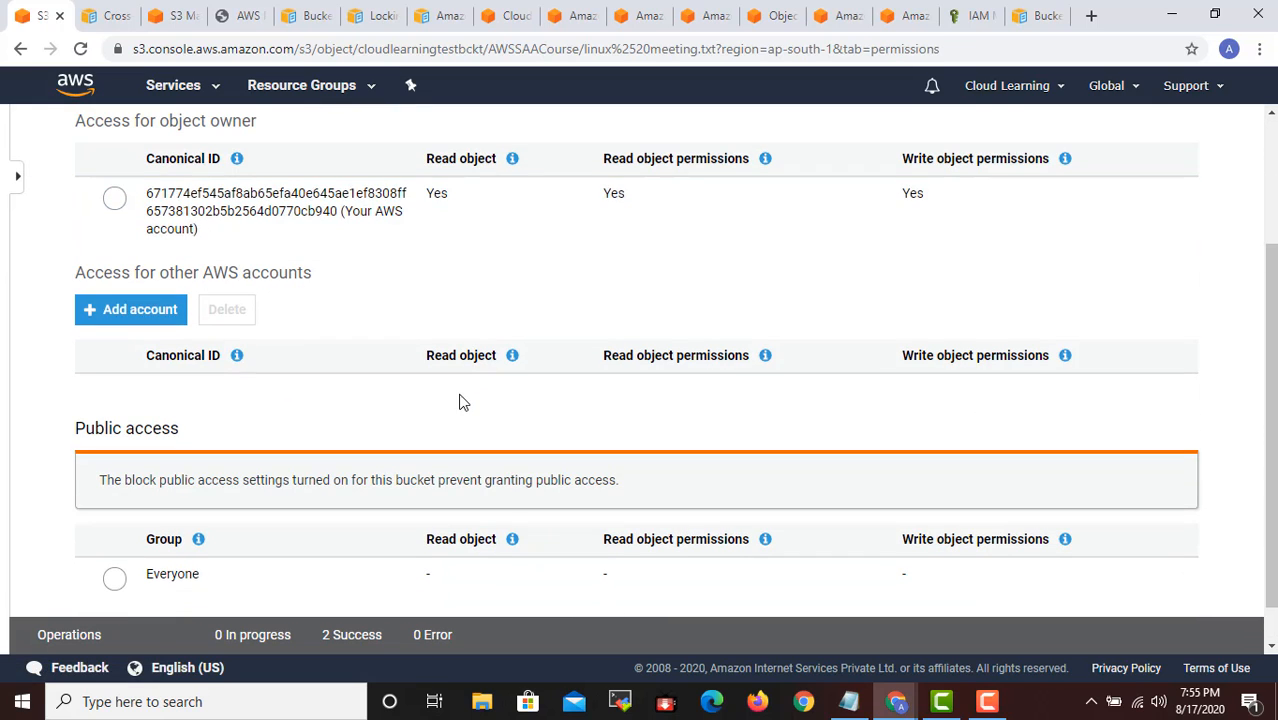
pyautogui.scroll(3, 458, 417)
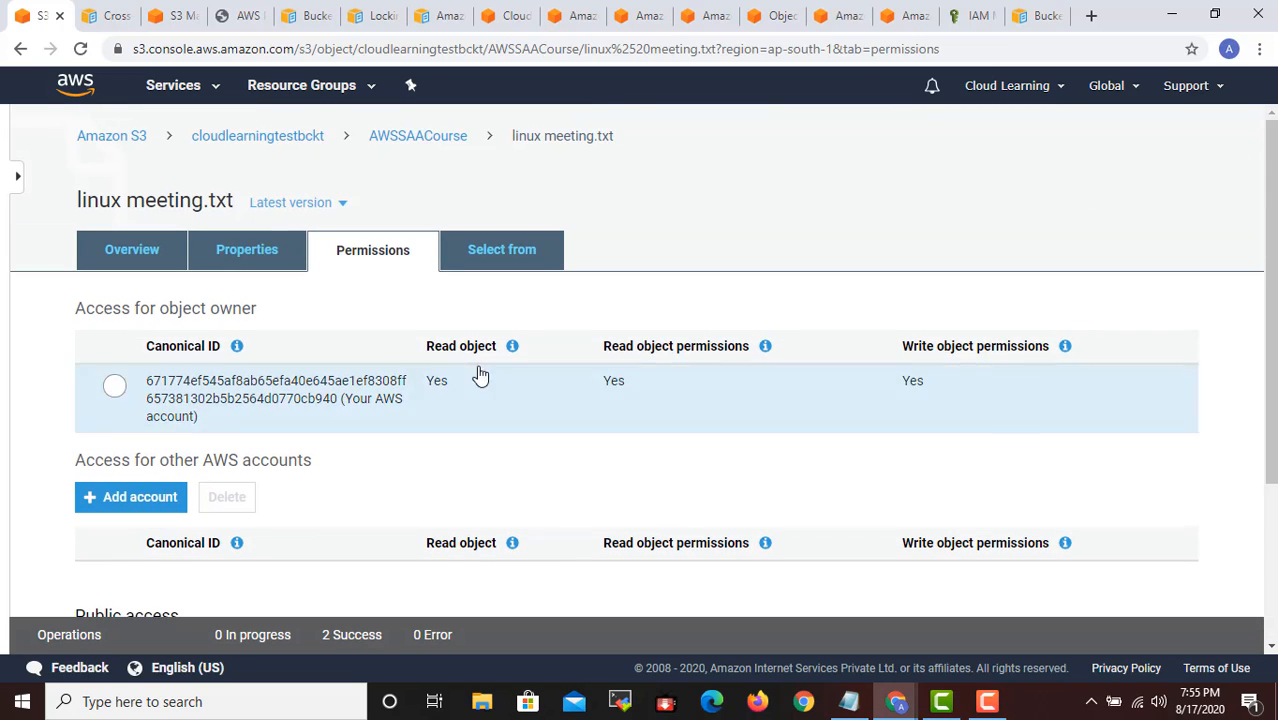
# - Open the Select from settings of linux meeting.txt and examine the file format, delimiter, header row, compression and file preview options
pyautogui.click(524, 260)
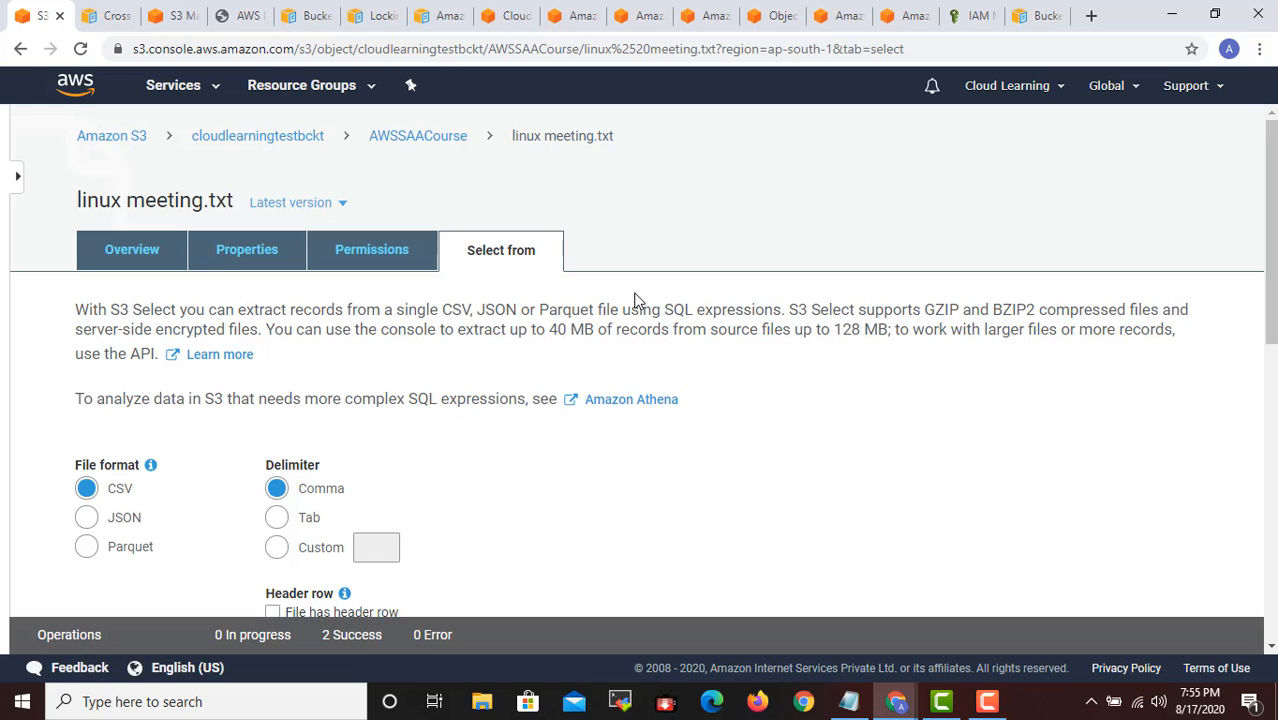
pyautogui.scroll(-2, 634, 298)
pyautogui.scroll(2, 637, 301)
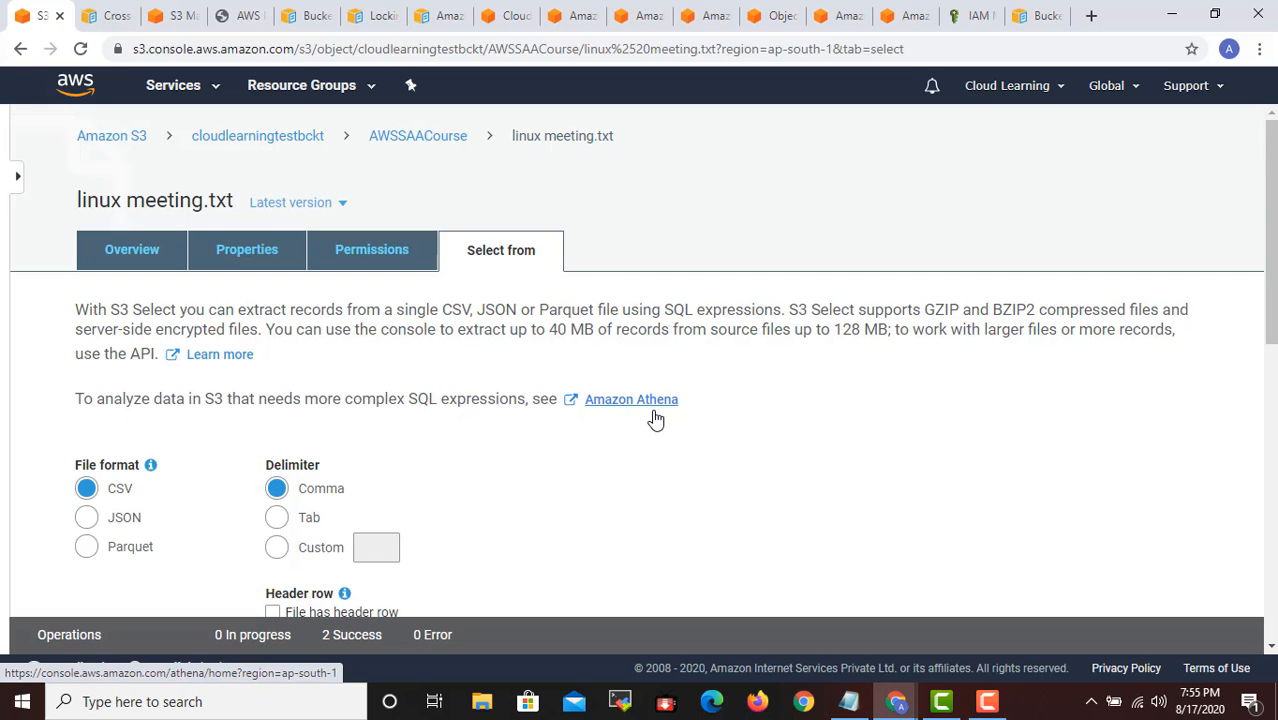
pyautogui.scroll(-4, 640, 425)
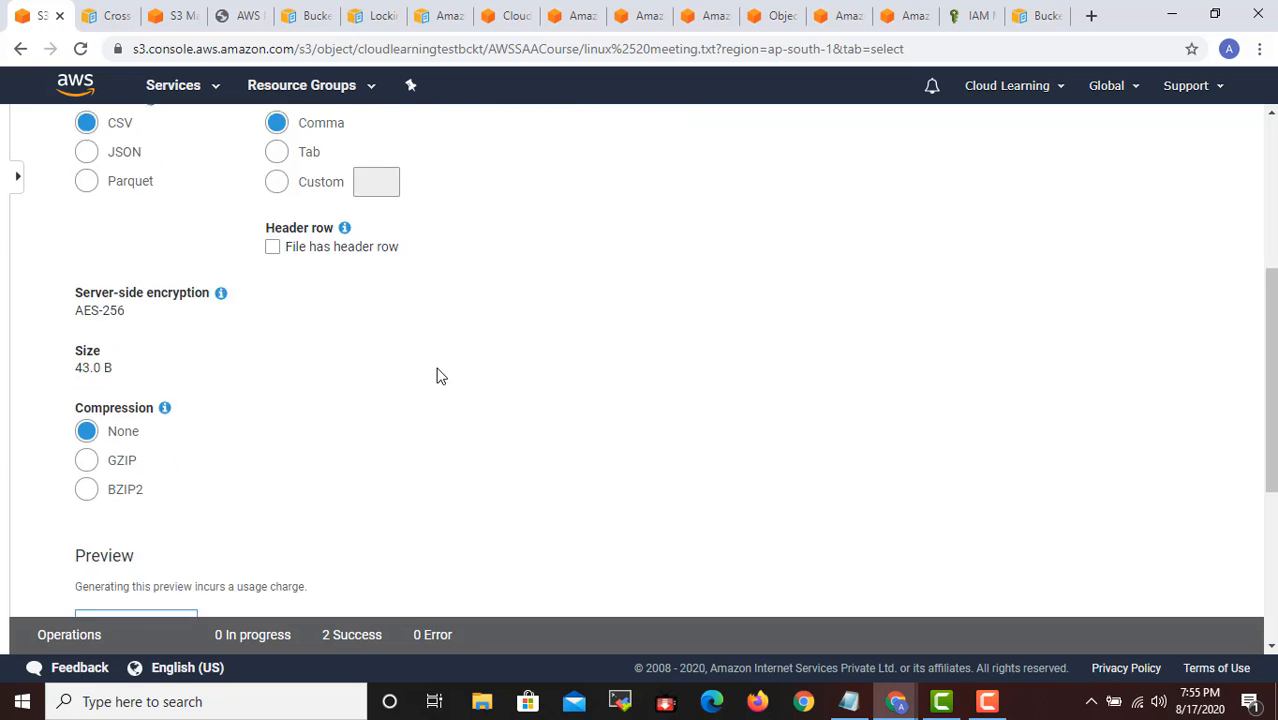
pyautogui.scroll(-3, 435, 390)
pyautogui.scroll(3, 430, 395)
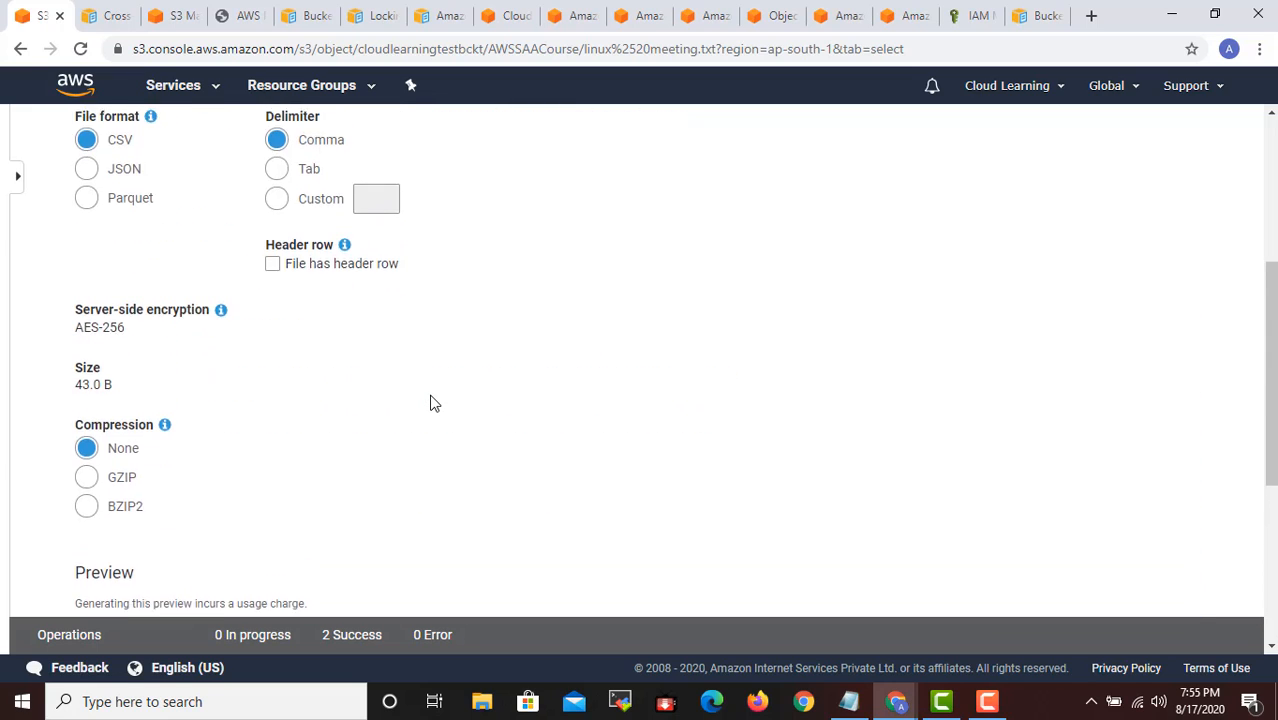
pyautogui.scroll(3, 430, 403)
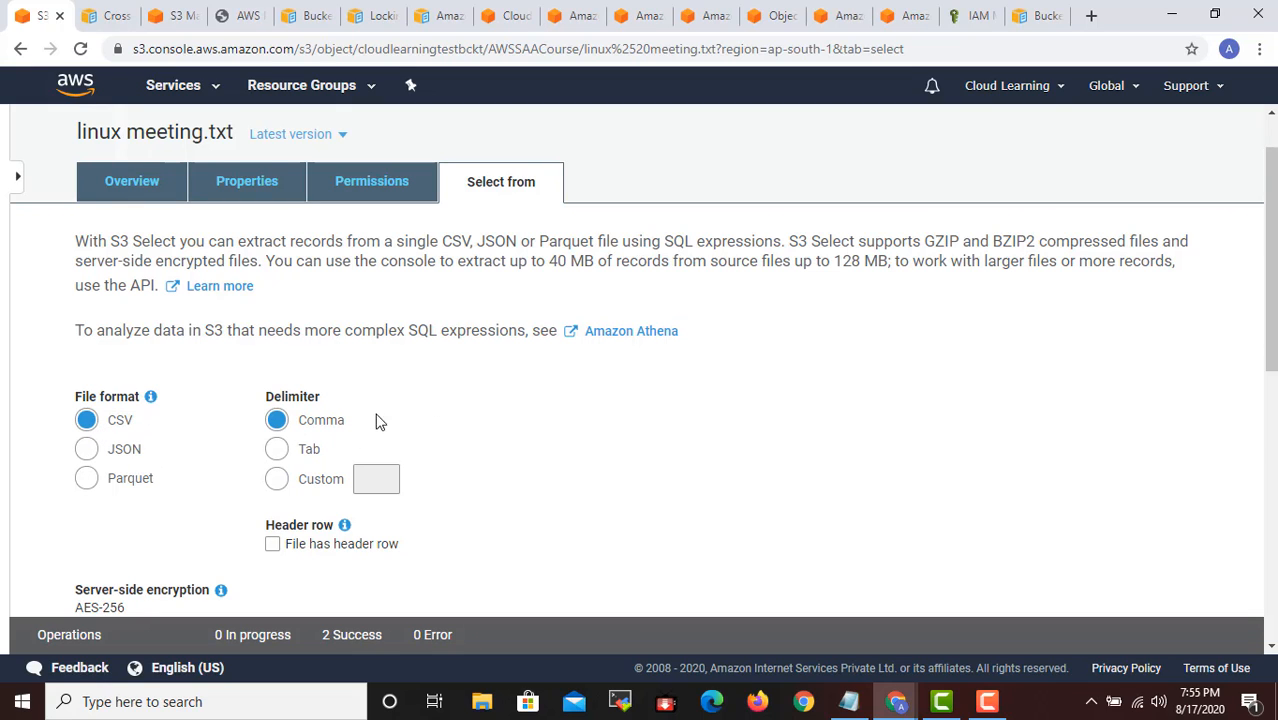
pyautogui.scroll(-2, 417, 448)
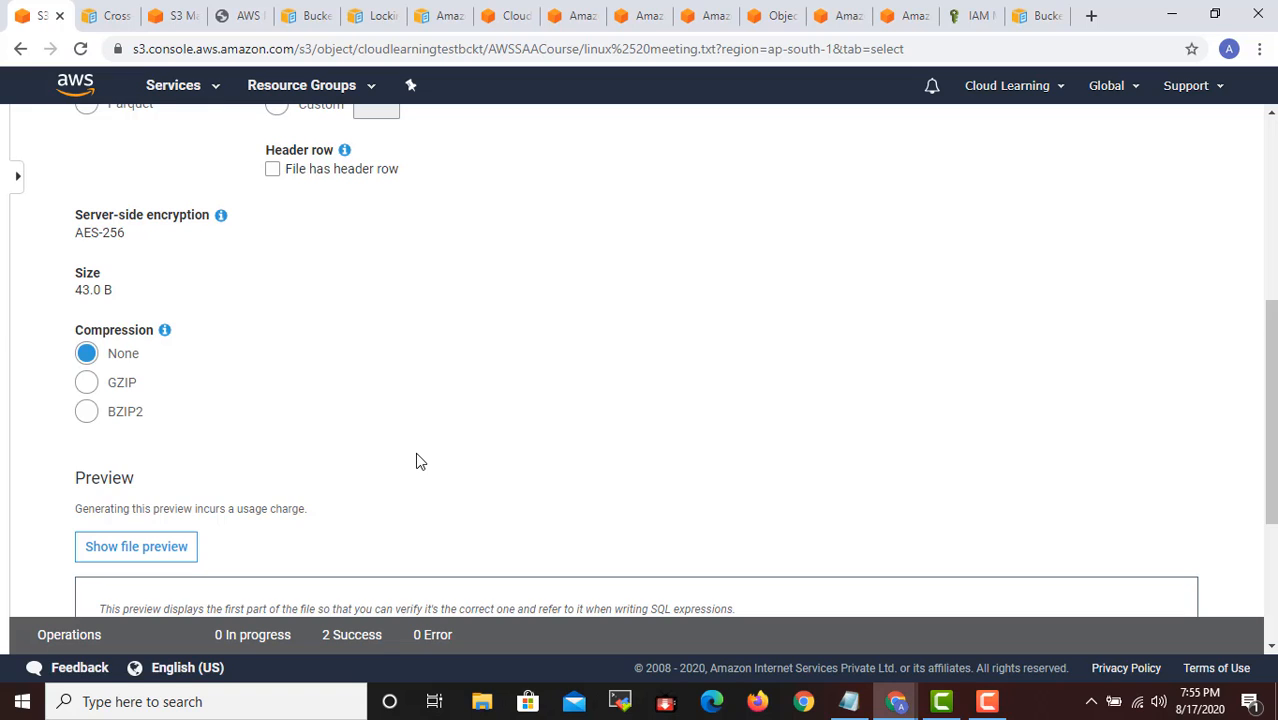
pyautogui.scroll(-2, 416, 461)
pyautogui.scroll(2, 416, 461)
pyautogui.scroll(-3, 616, 419)
pyautogui.scroll(4, 616, 419)
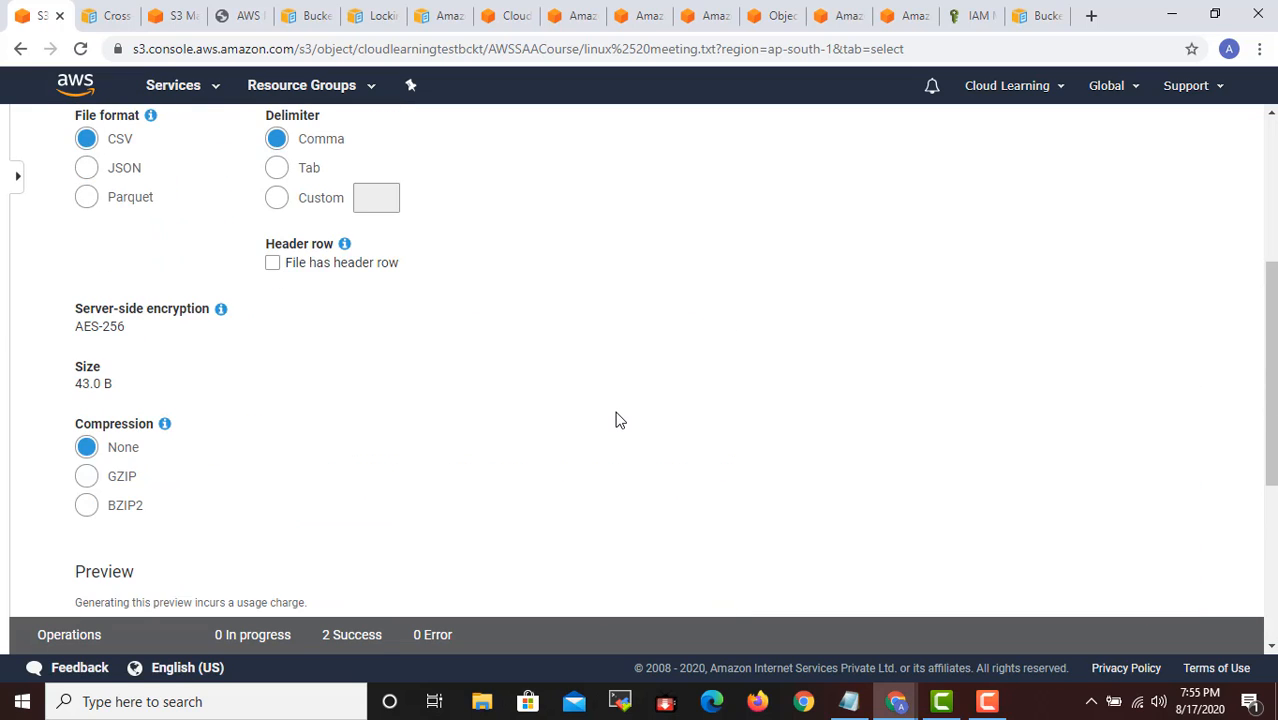
pyautogui.scroll(4, 616, 419)
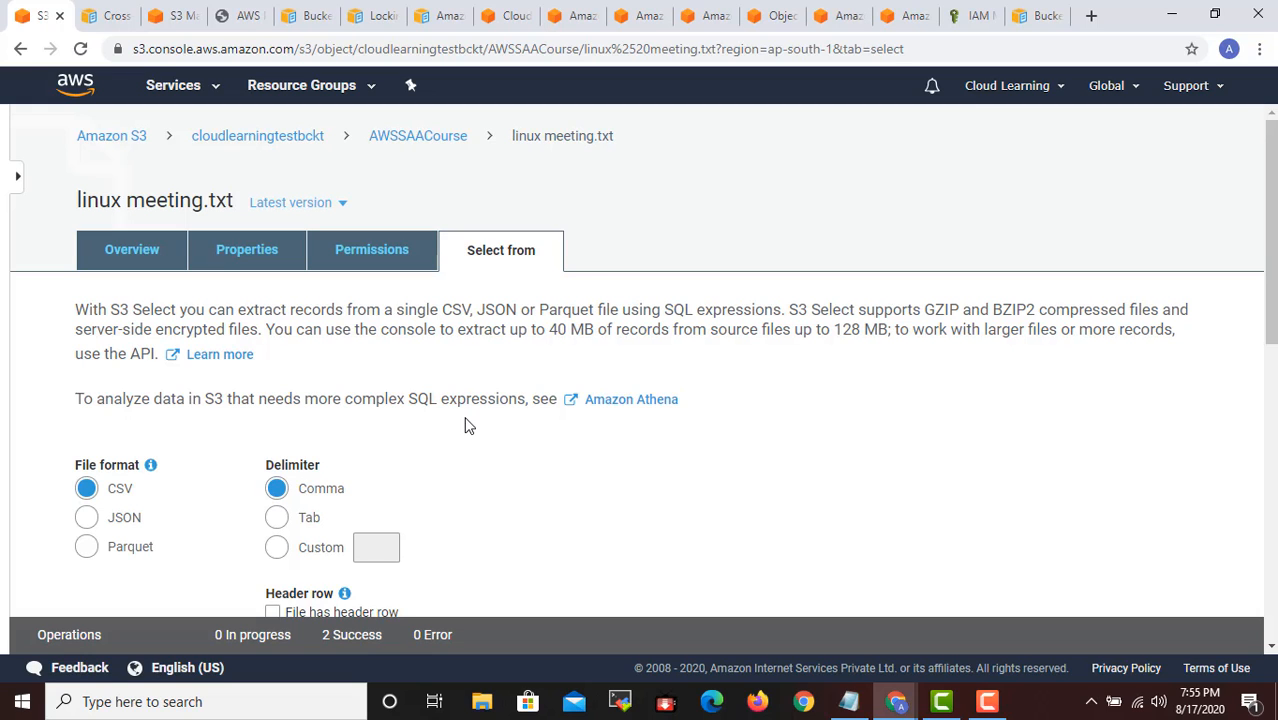
pyautogui.scroll(-2, 466, 426)
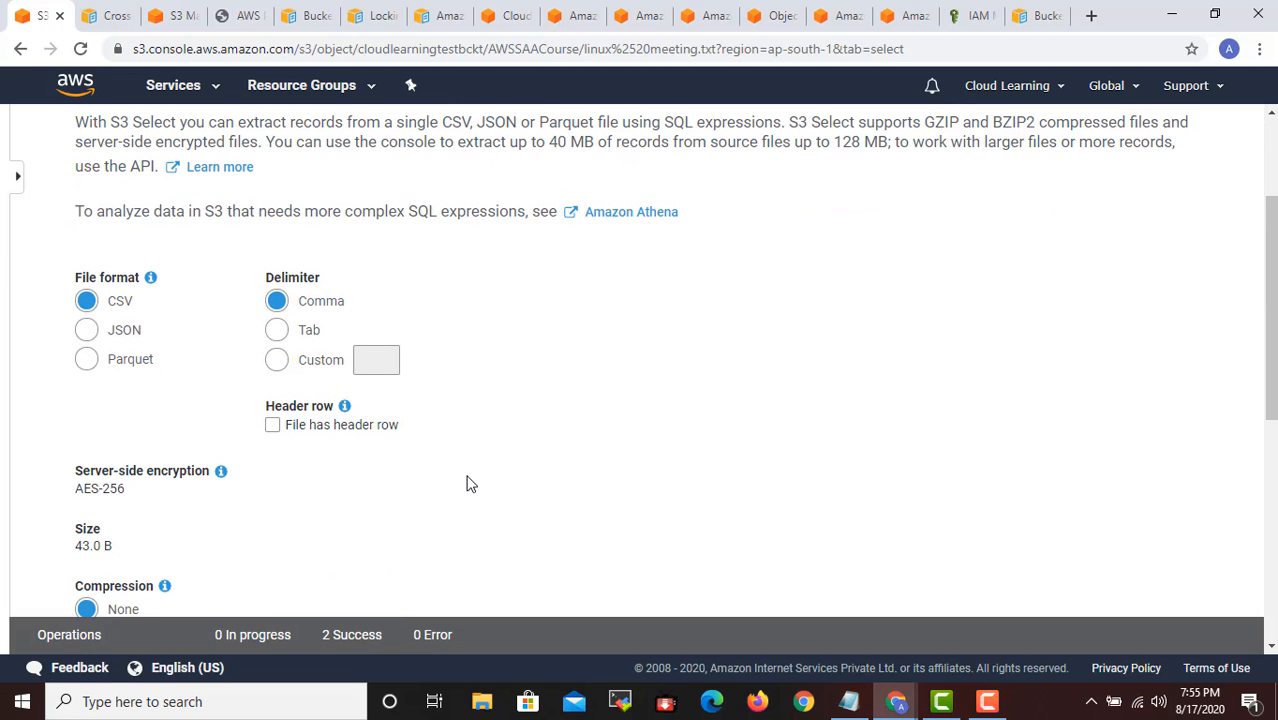
pyautogui.scroll(1, 470, 484)
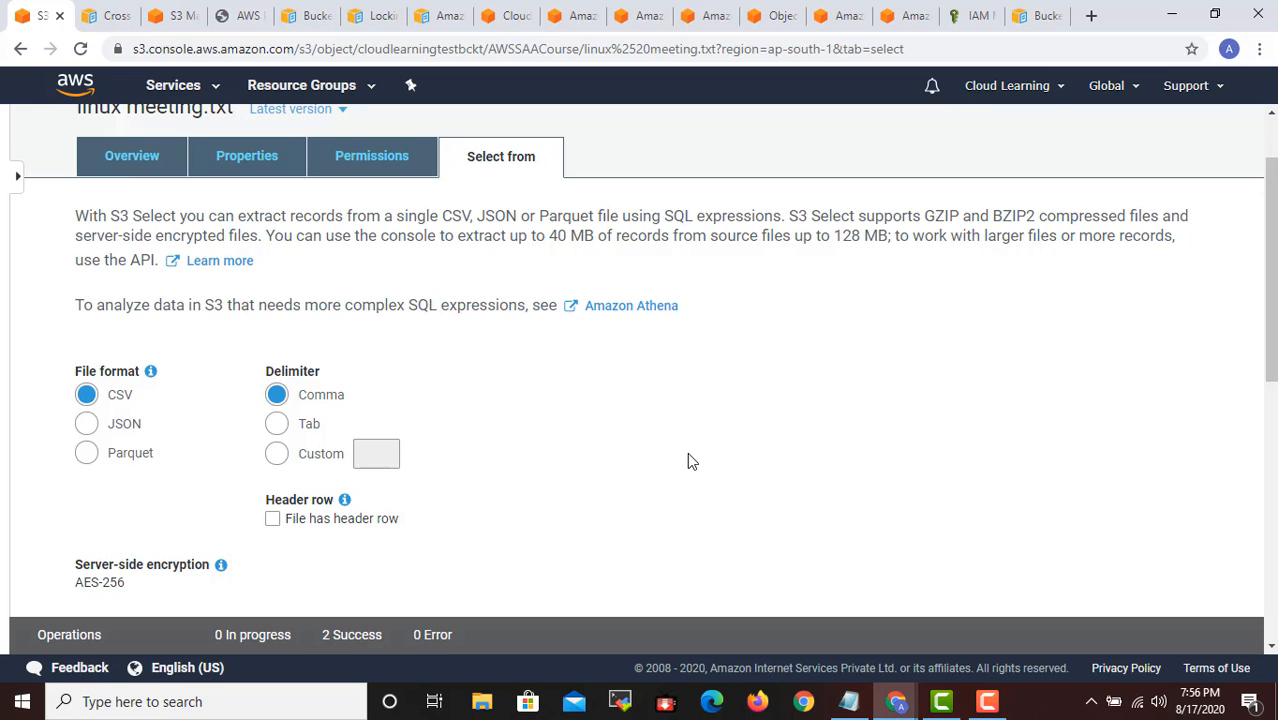
pyautogui.scroll(-2, 687, 456)
pyautogui.scroll(3, 686, 470)
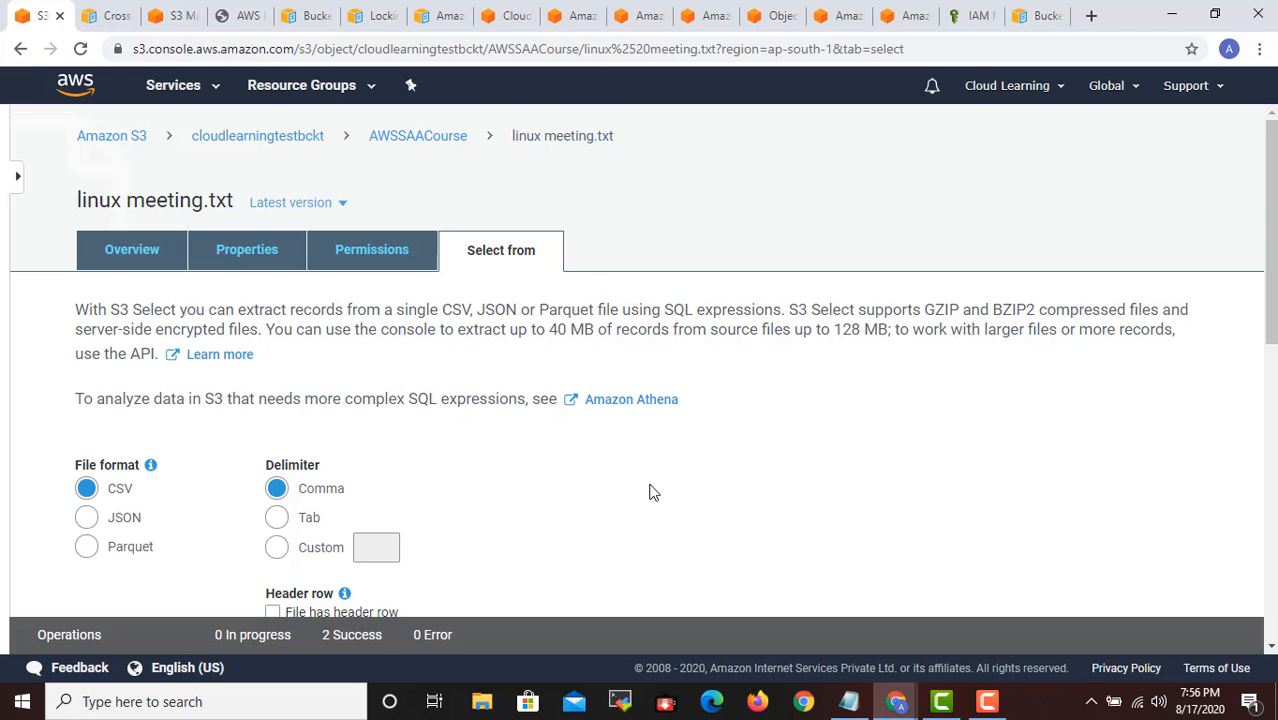
pyautogui.scroll(-2, 1210, 495)
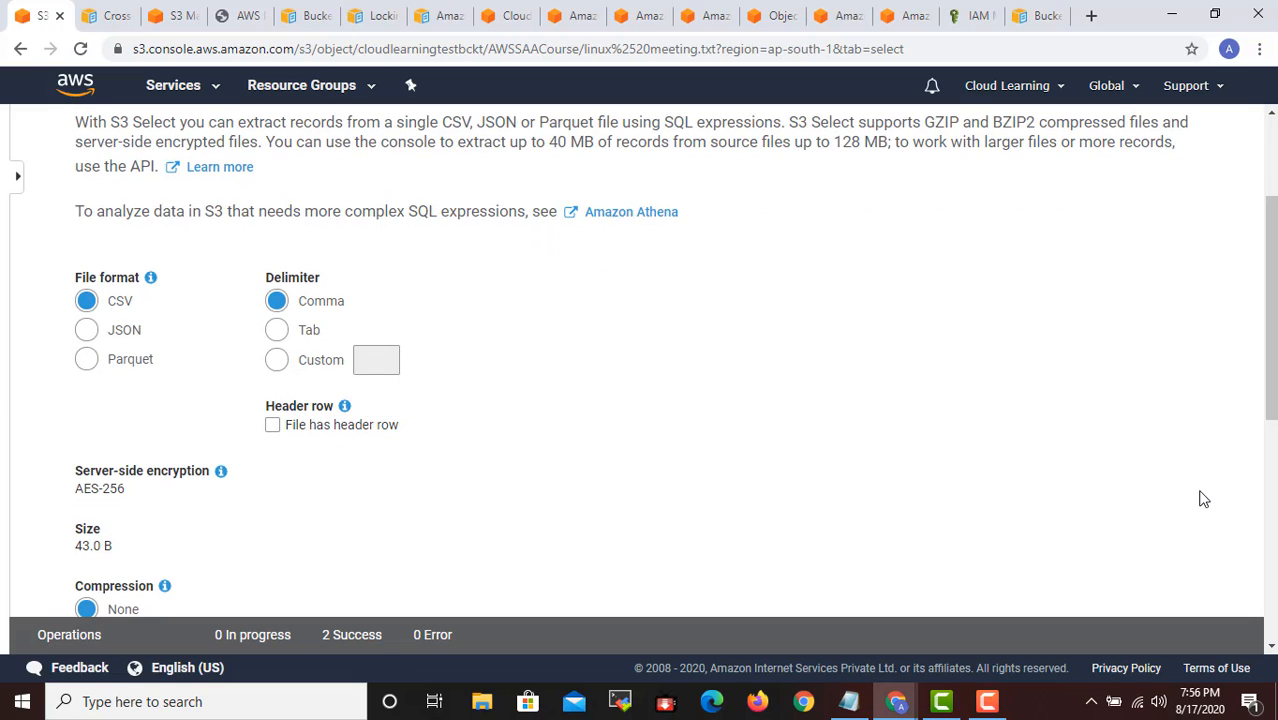
pyautogui.scroll(-4, 1187, 522)
pyautogui.scroll(-2, 1170, 525)
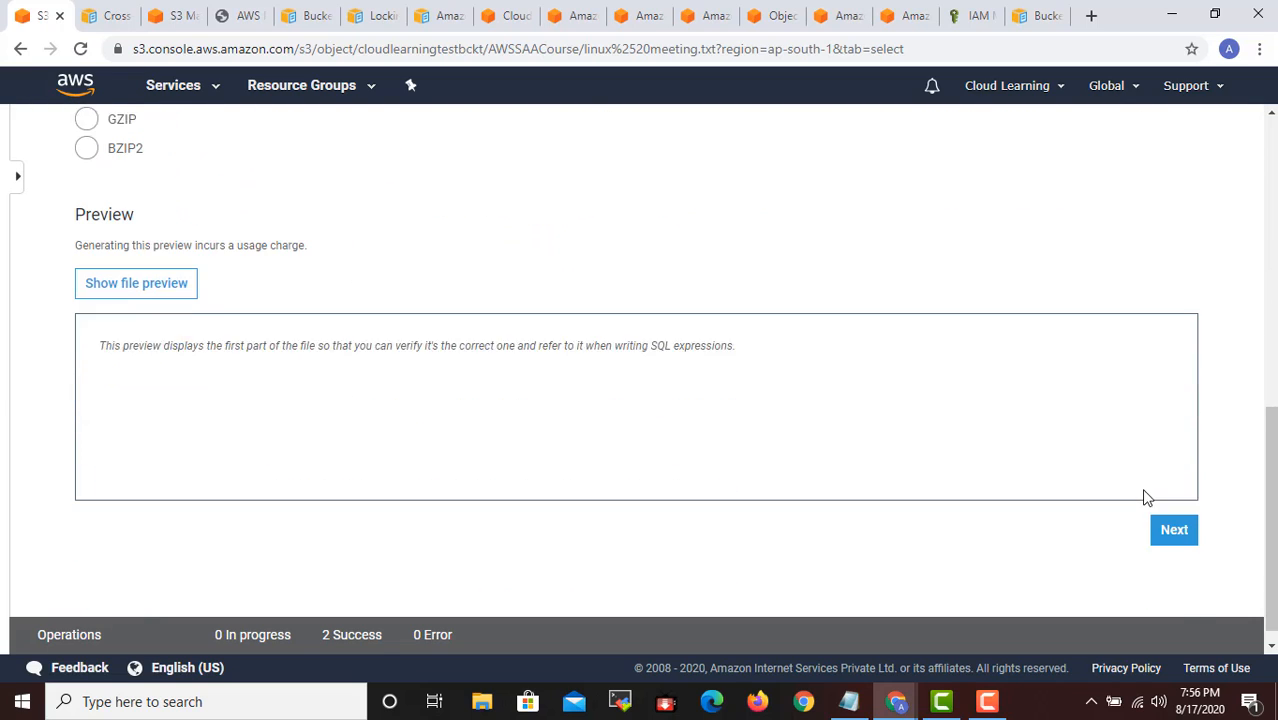
pyautogui.scroll(10, 1130, 455)
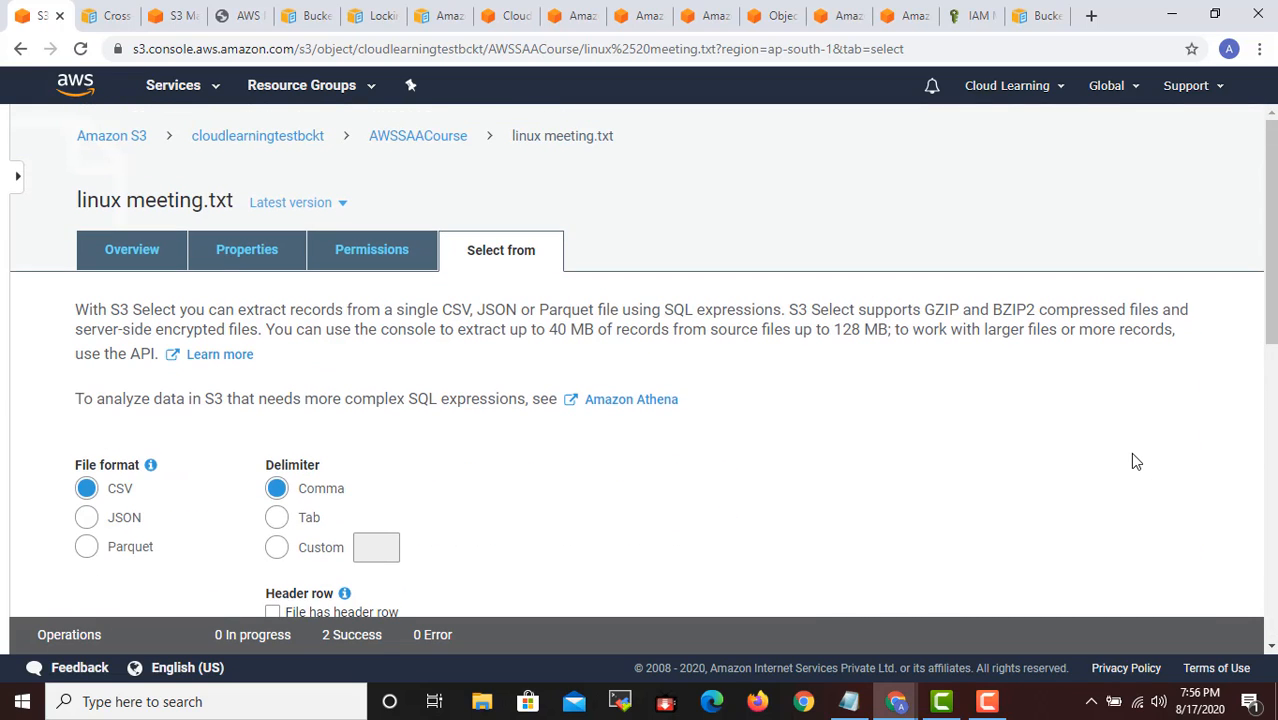